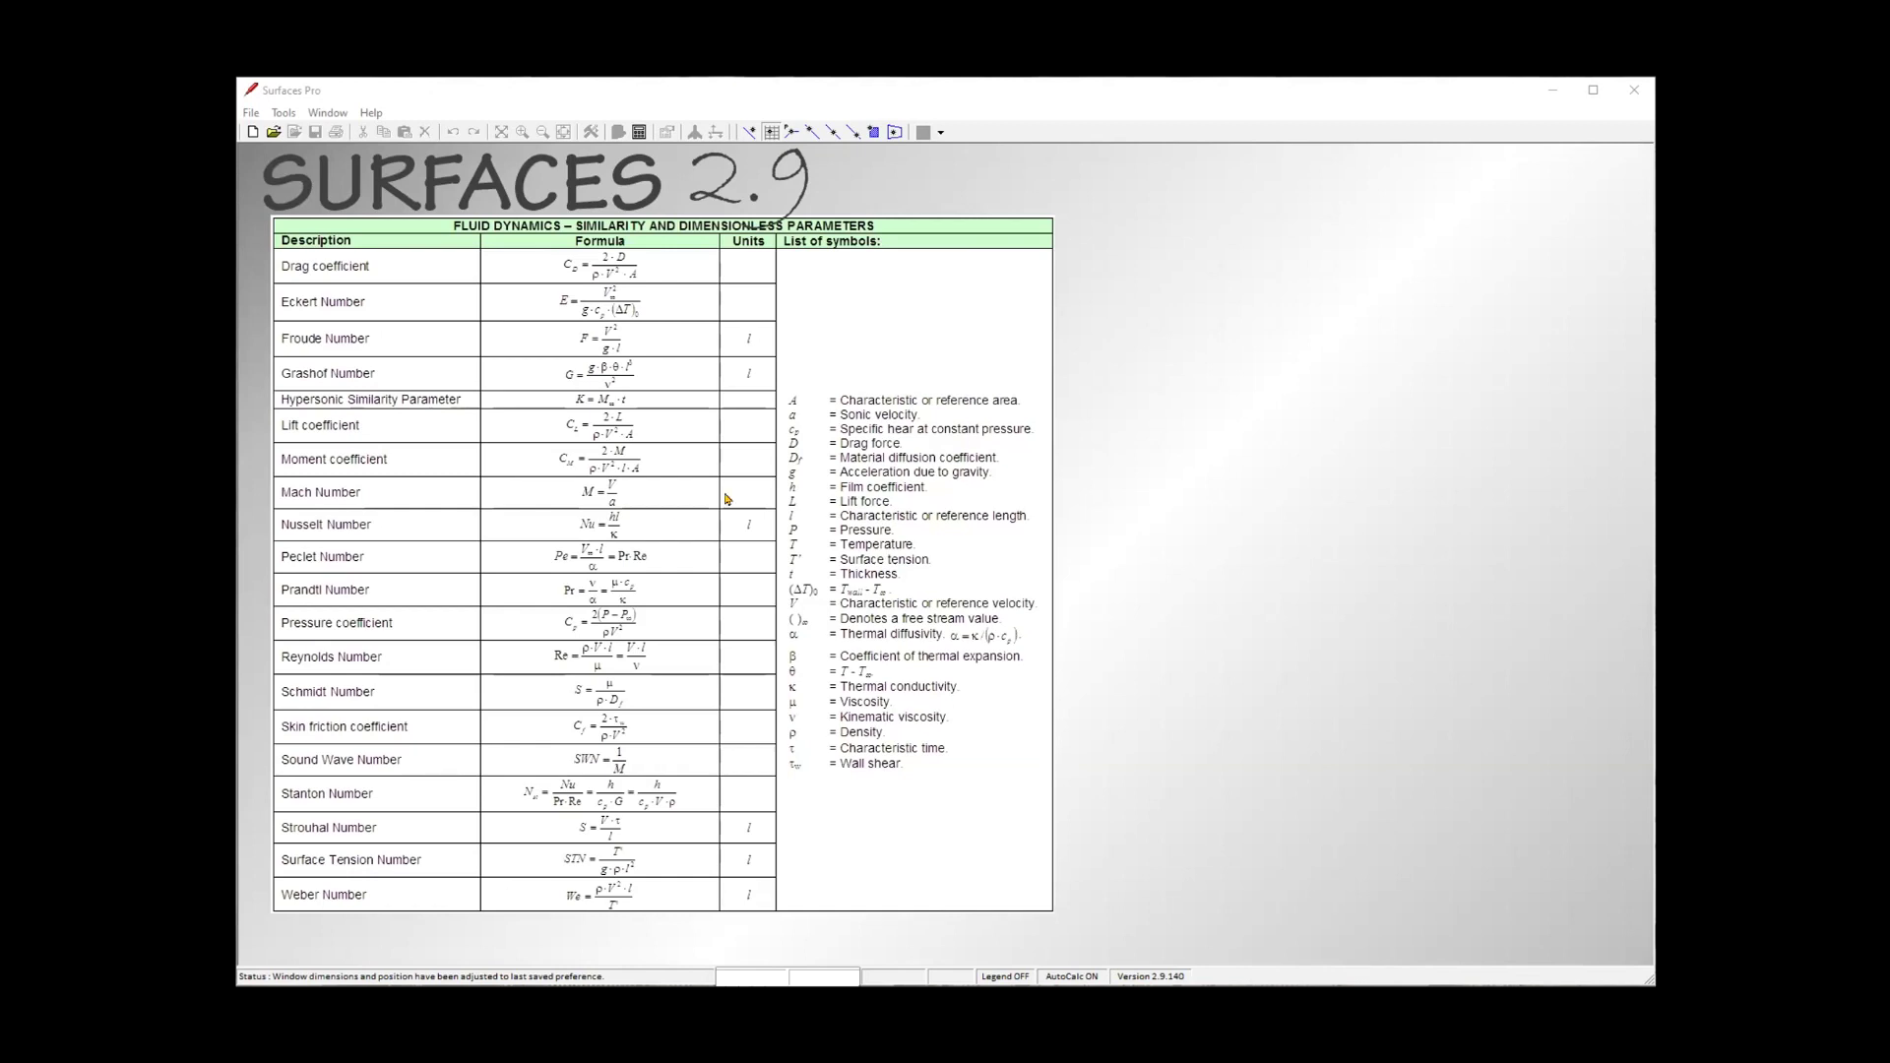
# Look at the settings for entering the program window's width and height.
pyautogui.click(716, 356)
pyautogui.click(327, 114)
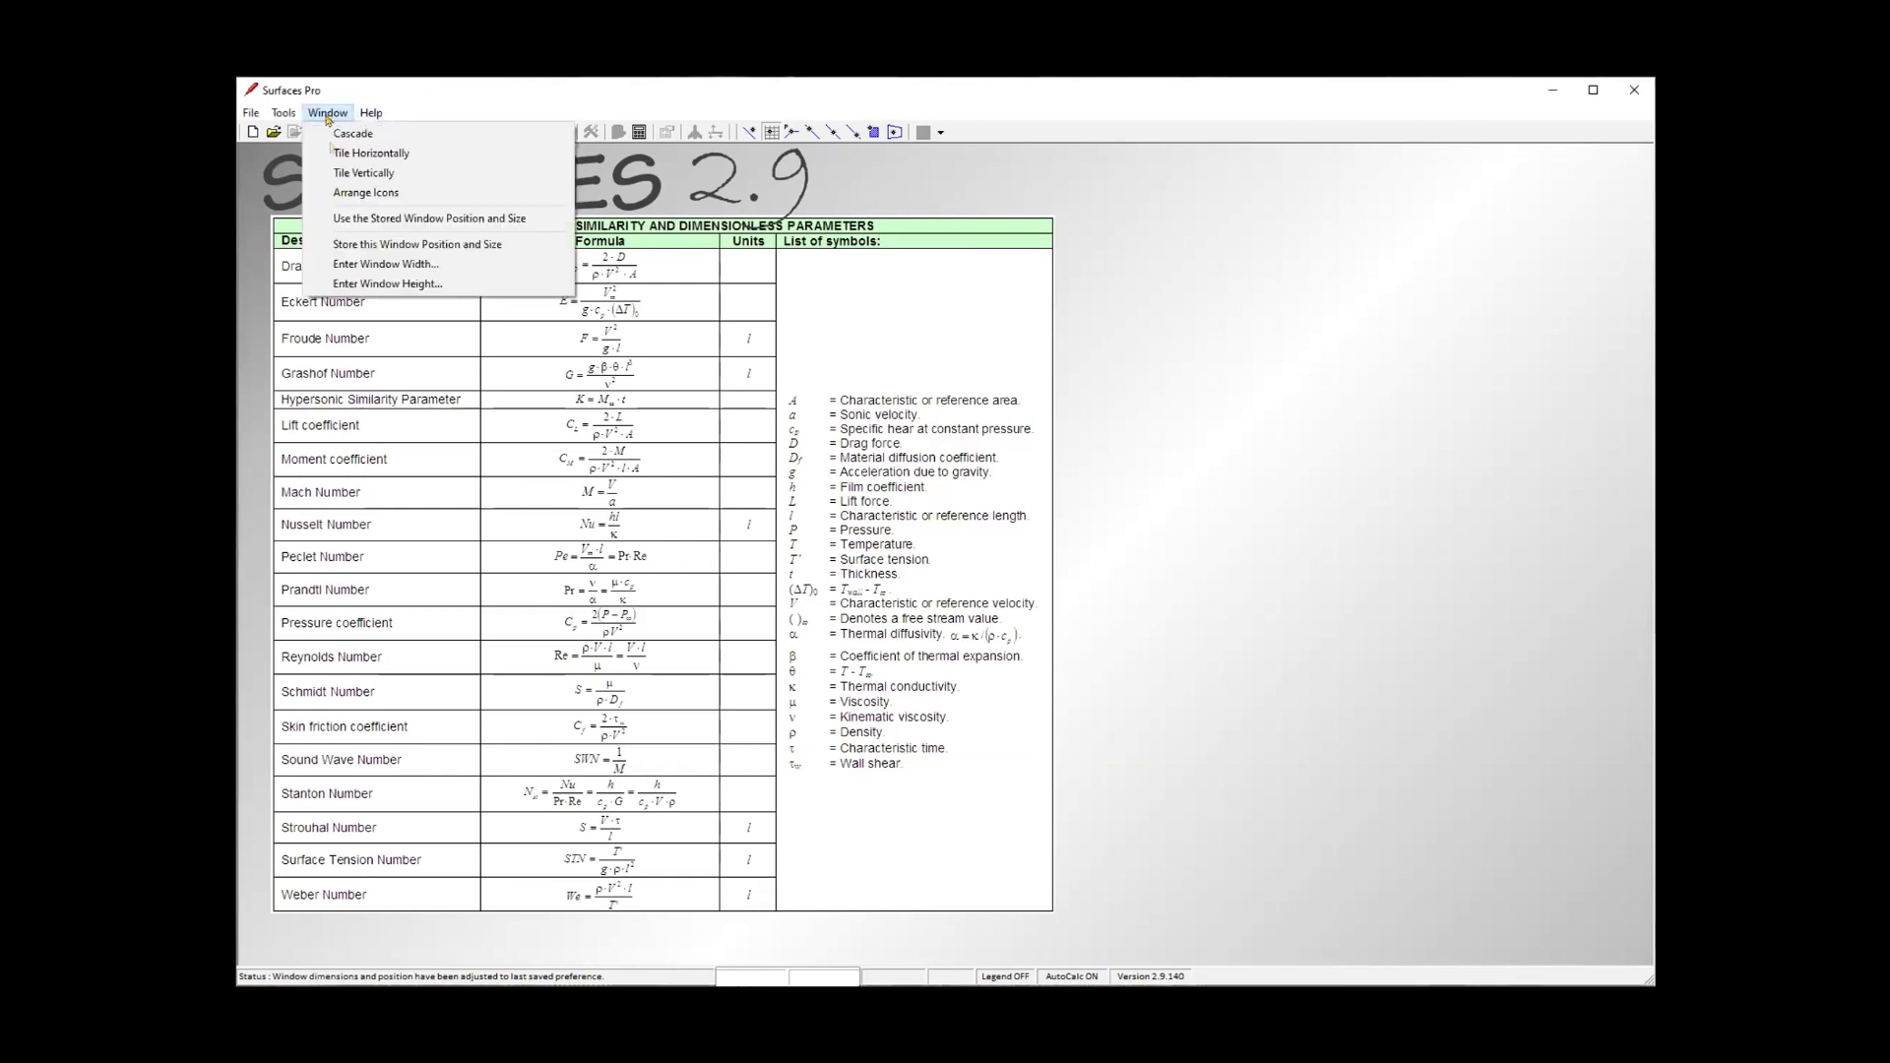
pyautogui.click(353, 264)
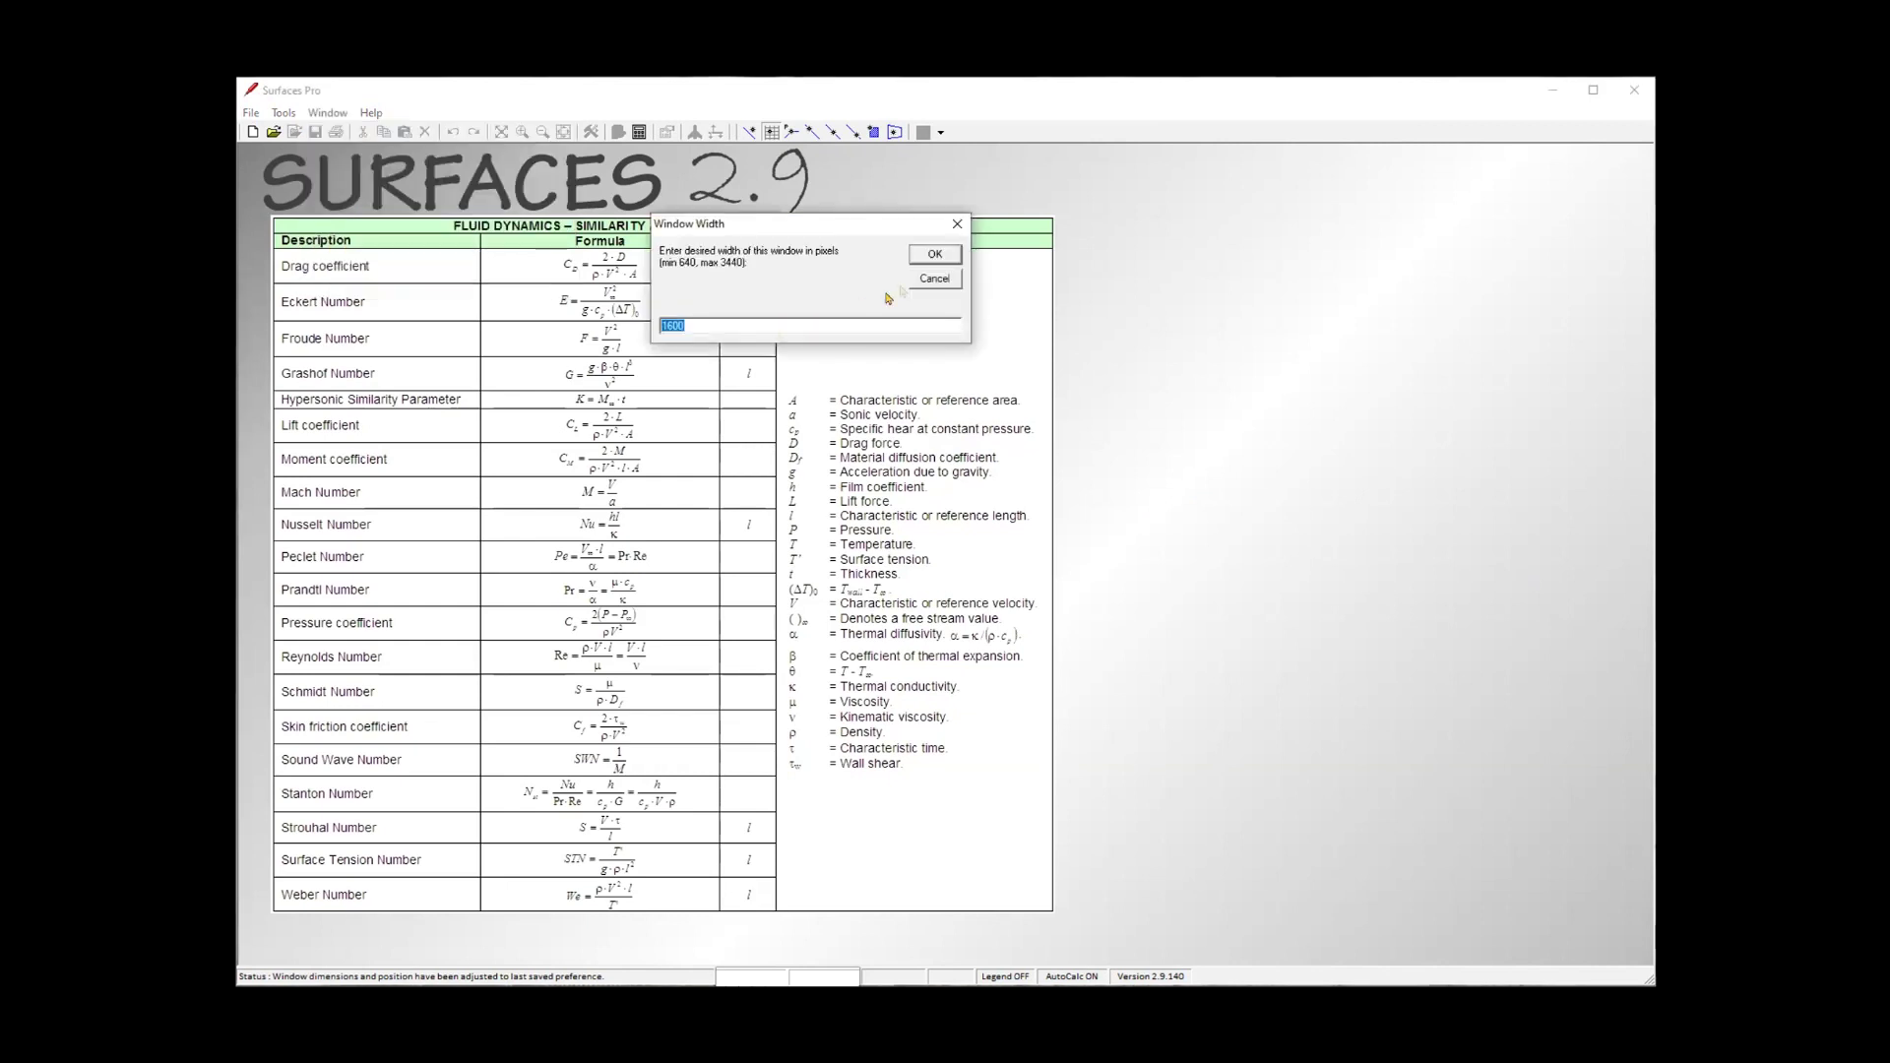
pyautogui.click(934, 279)
pyautogui.click(328, 112)
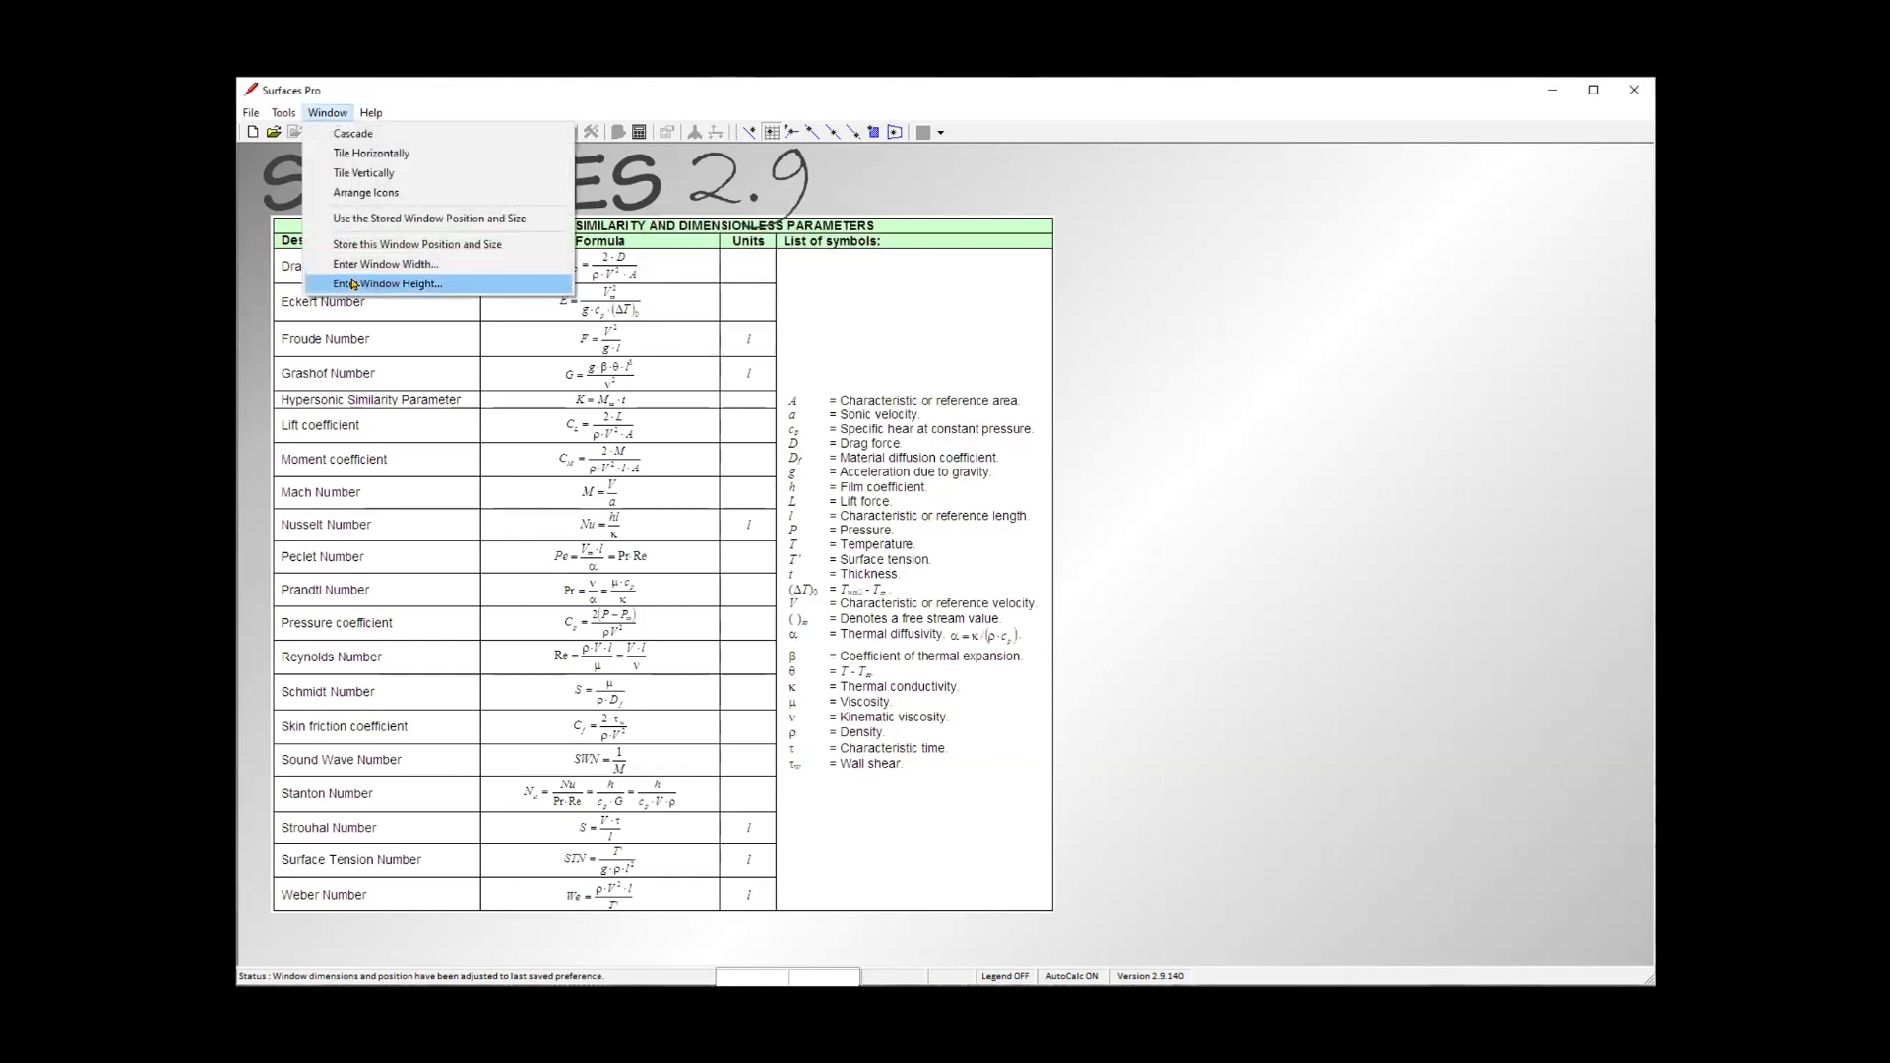
pyautogui.press('Return')
pyautogui.click(934, 283)
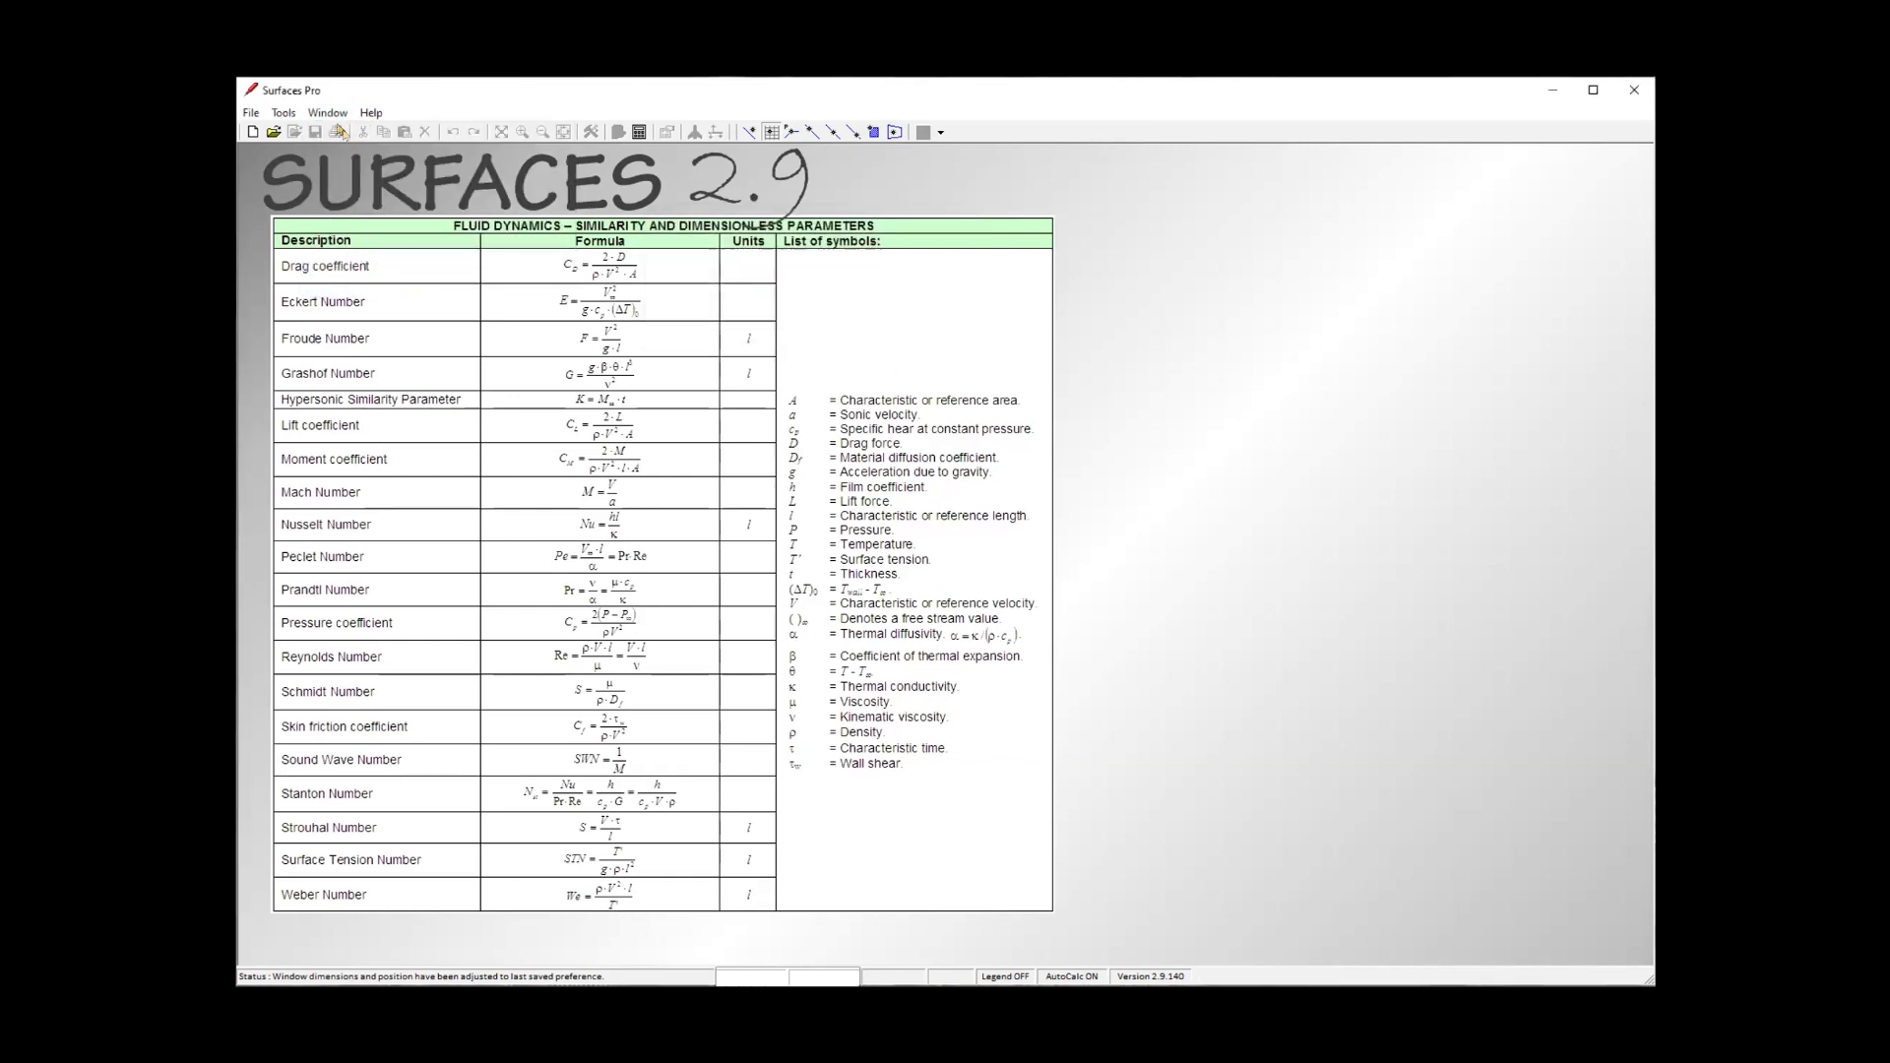
# Create a new Surfaces Worksheet project and show its list of groups.
pyautogui.click(253, 131)
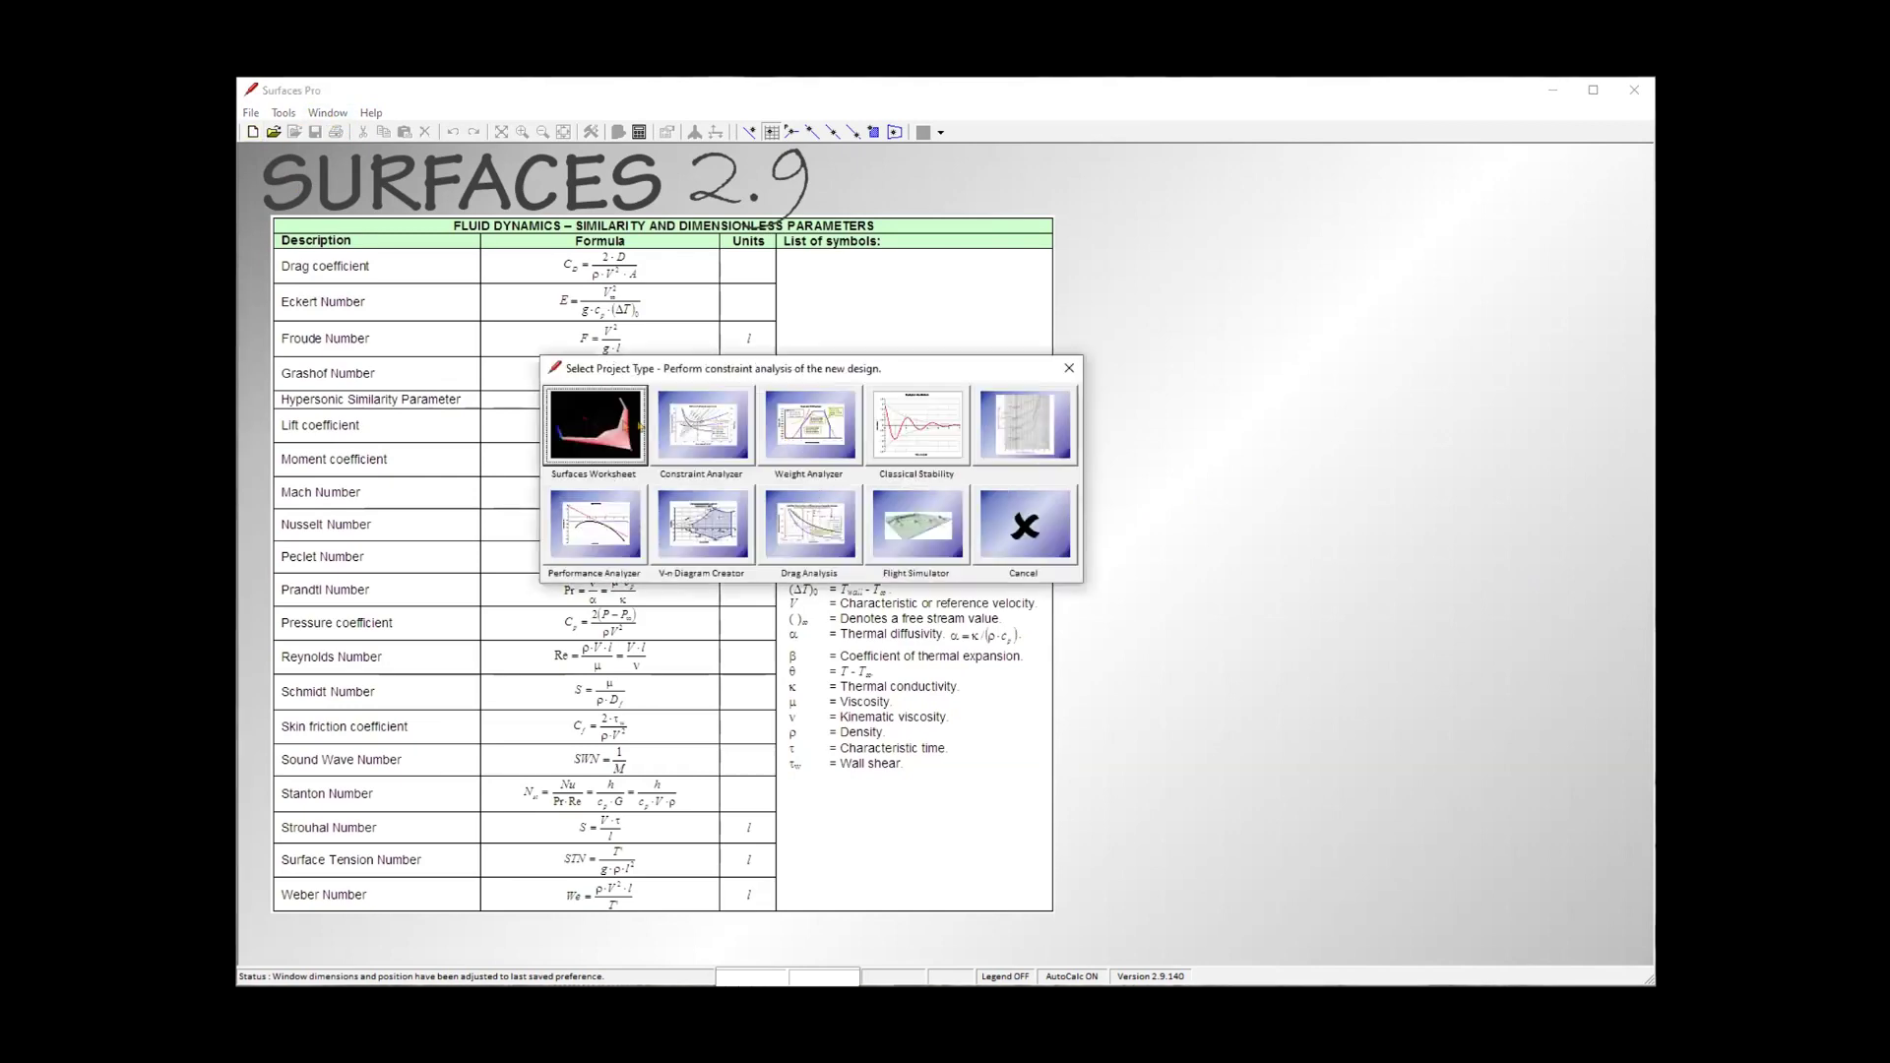
pyautogui.press('Return')
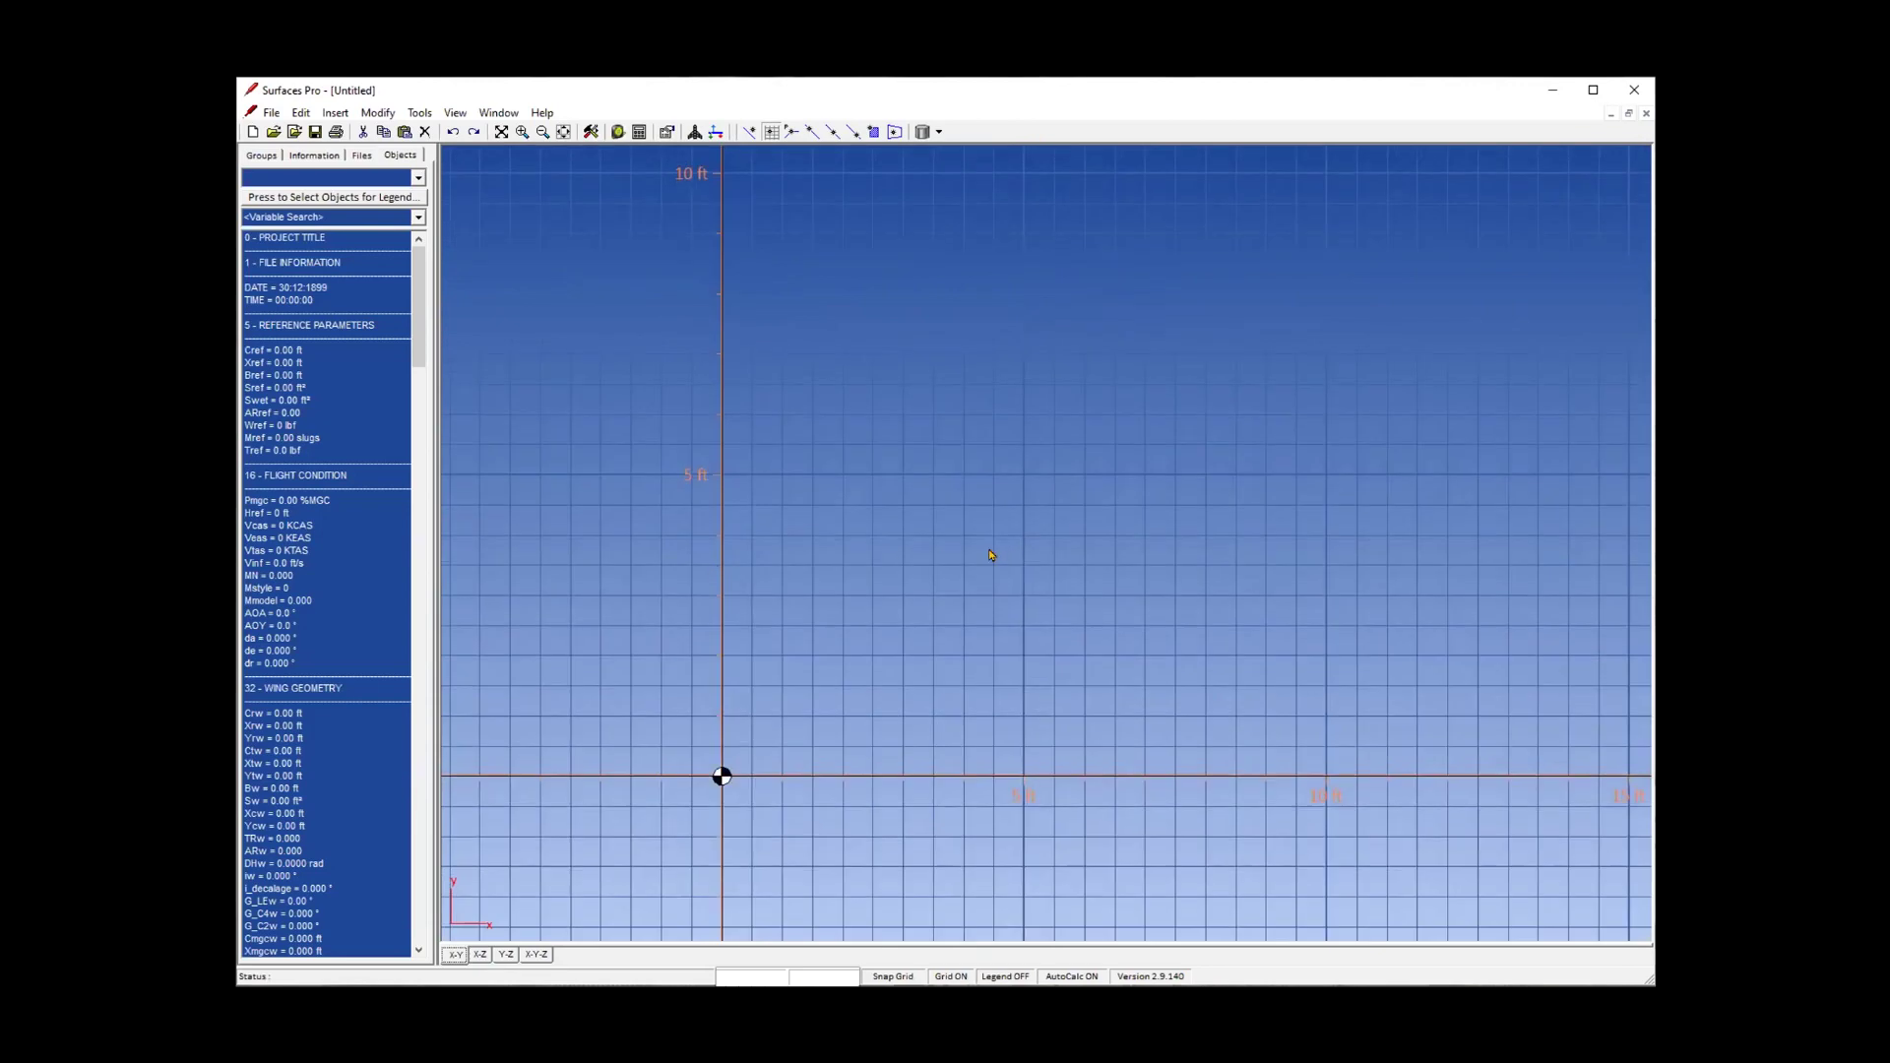
pyautogui.click(260, 154)
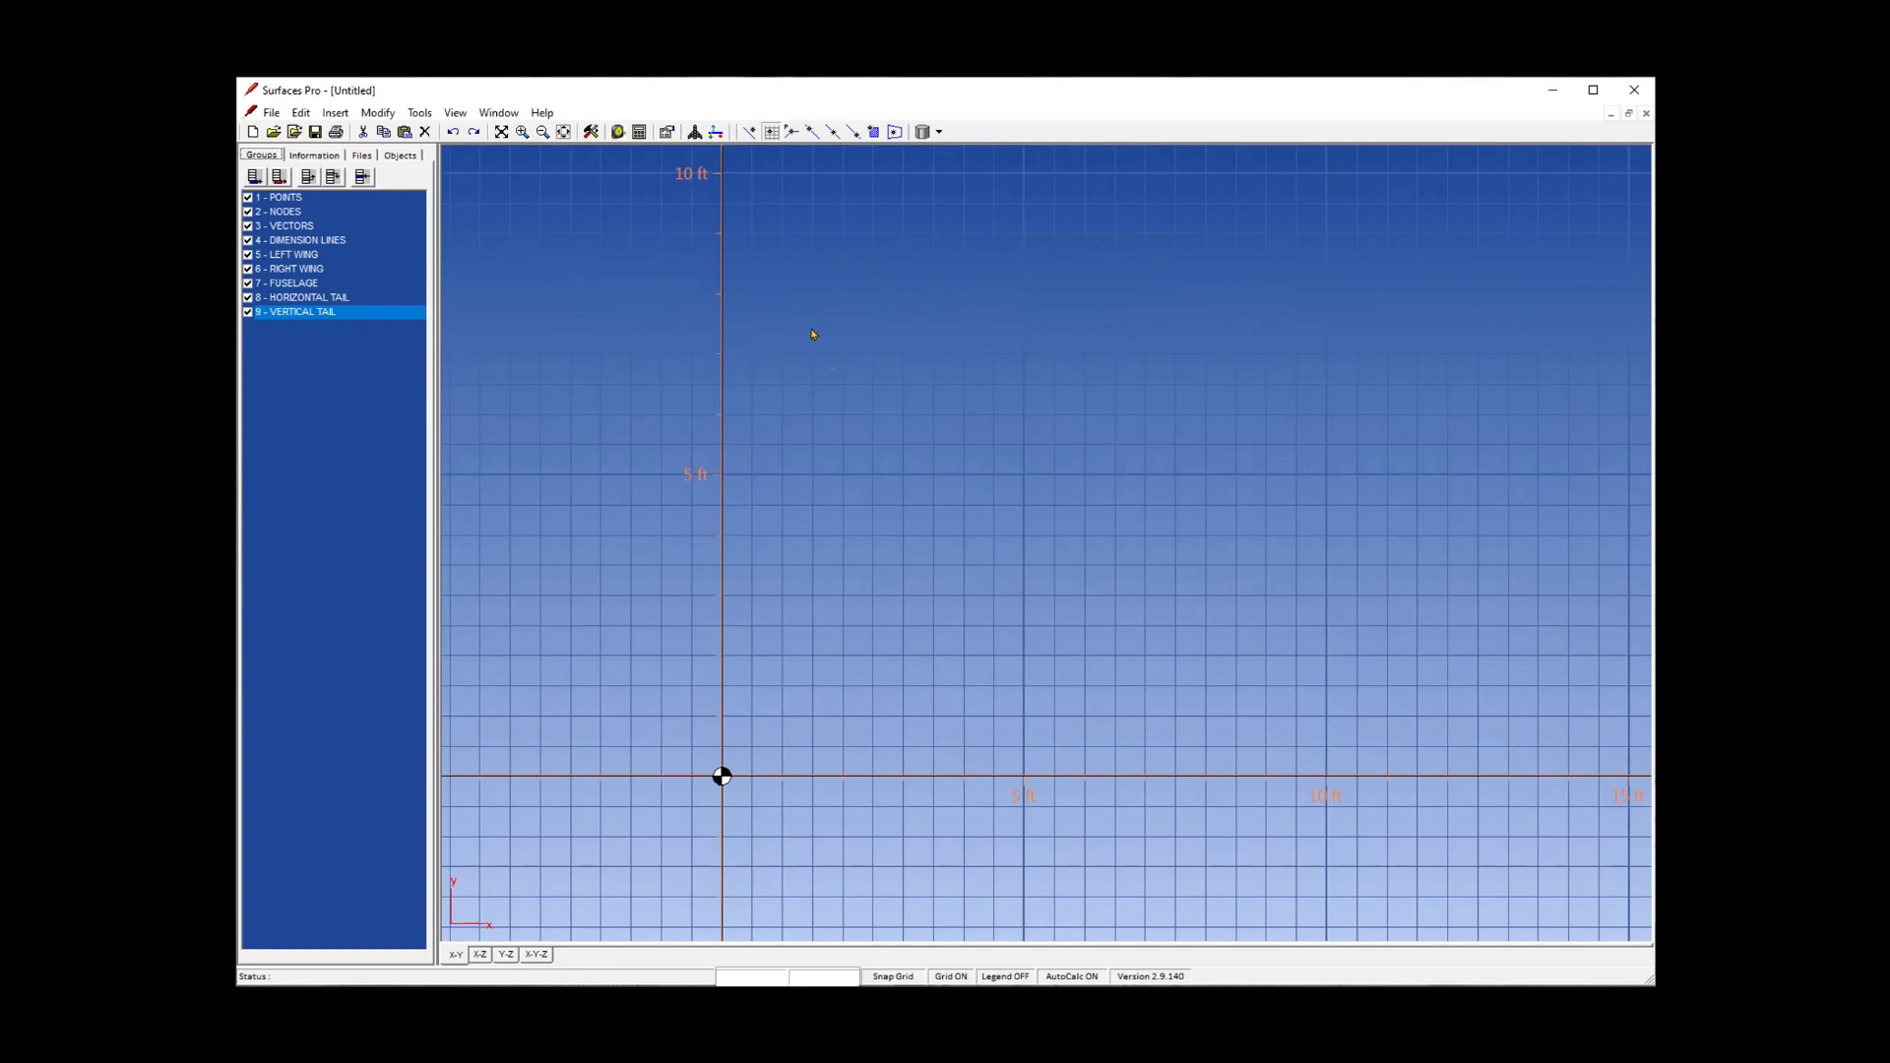
# Draw a rectangle about 2.5 ft by 7 ft in the X-Y view, with a short edge on the X-axis from 3.5 to 6 ft.
pyautogui.moveTo(848, 452); pyautogui.dragTo(731, 462, button='middle')
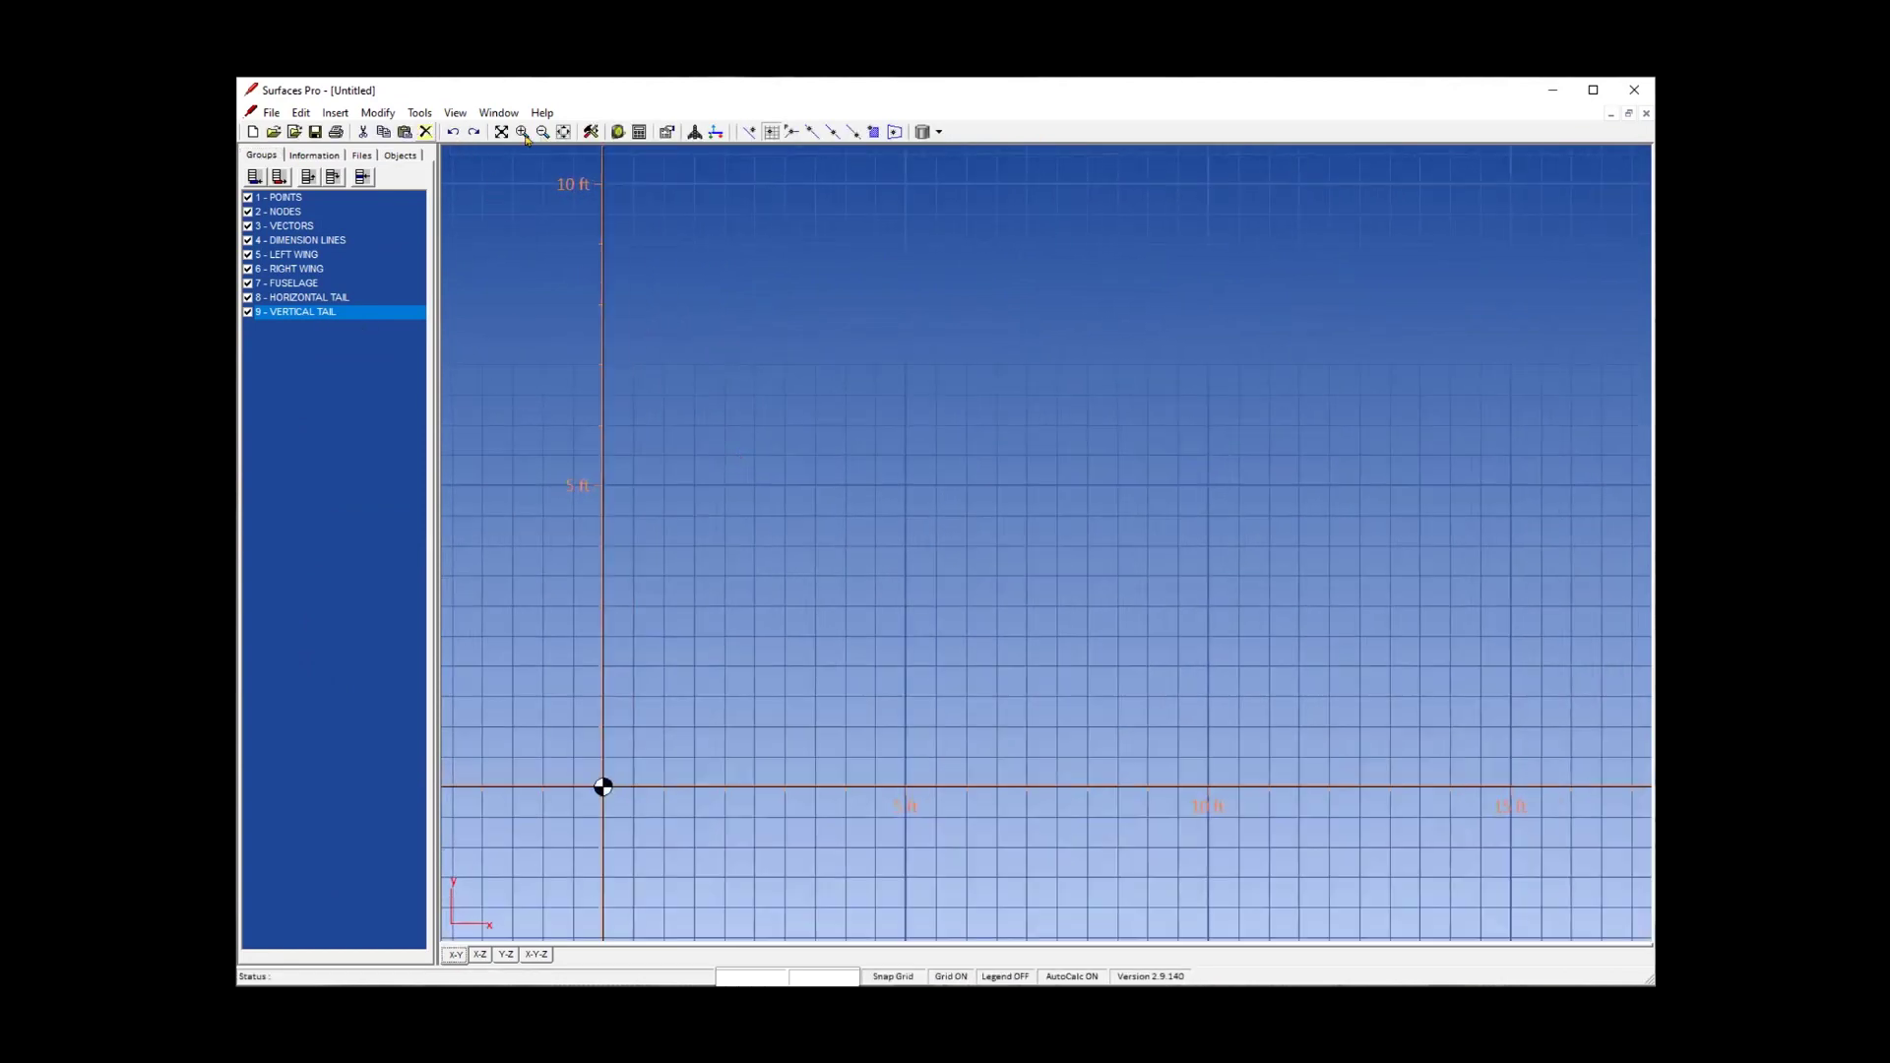
pyautogui.click(590, 130)
pyautogui.click(429, 155)
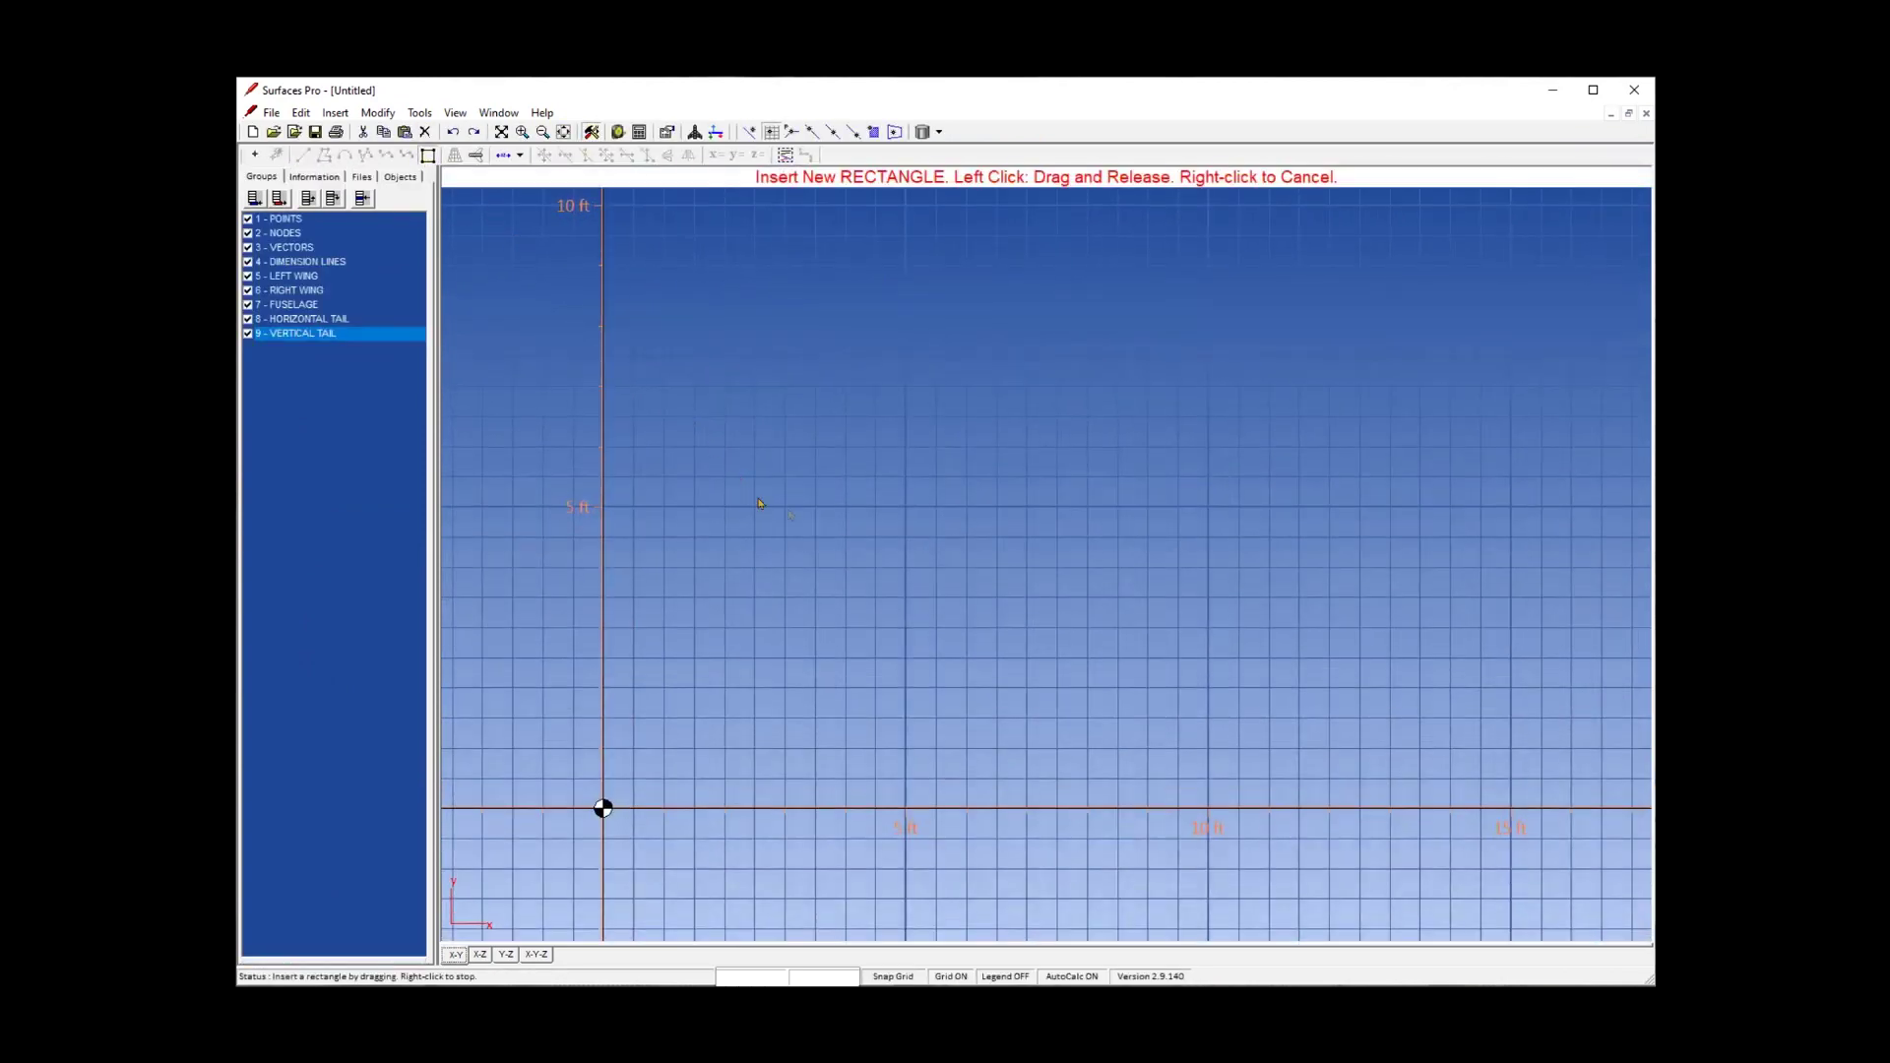
pyautogui.moveTo(815, 386); pyautogui.dragTo(978, 810)
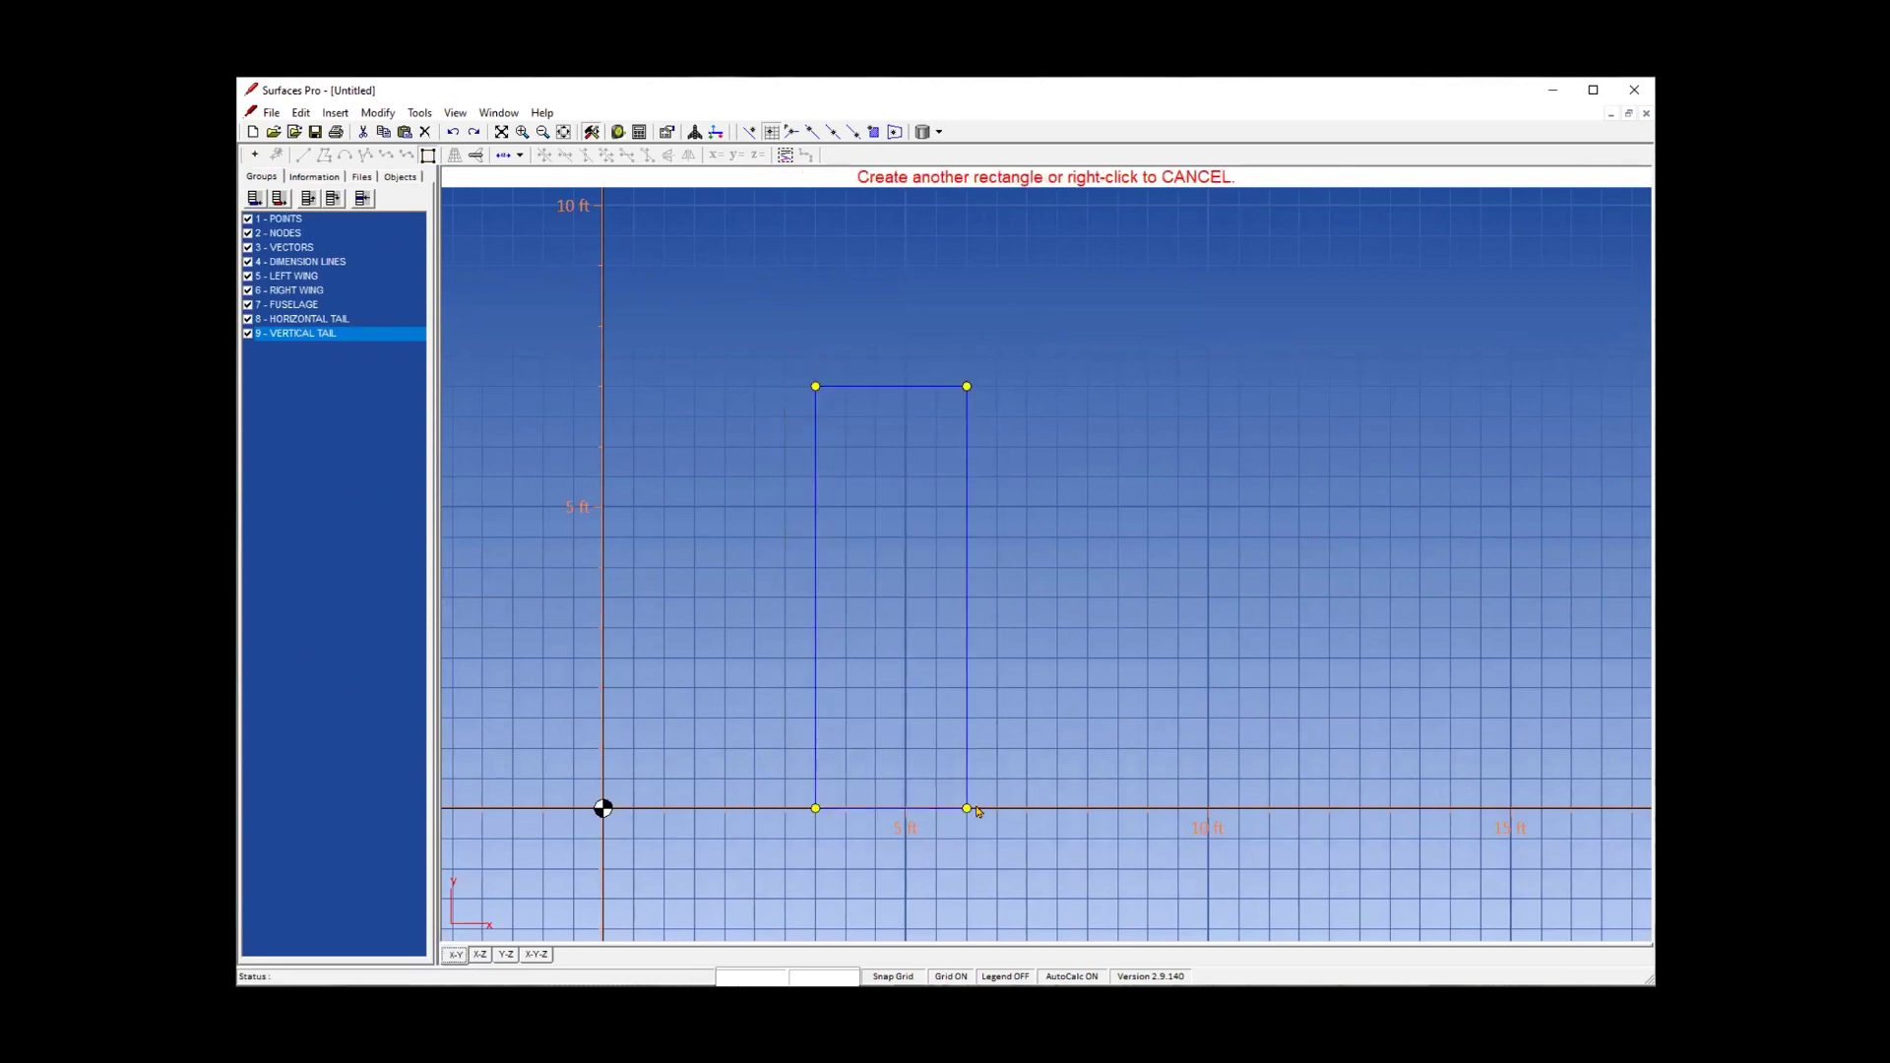
pyautogui.rightClick(1025, 663)
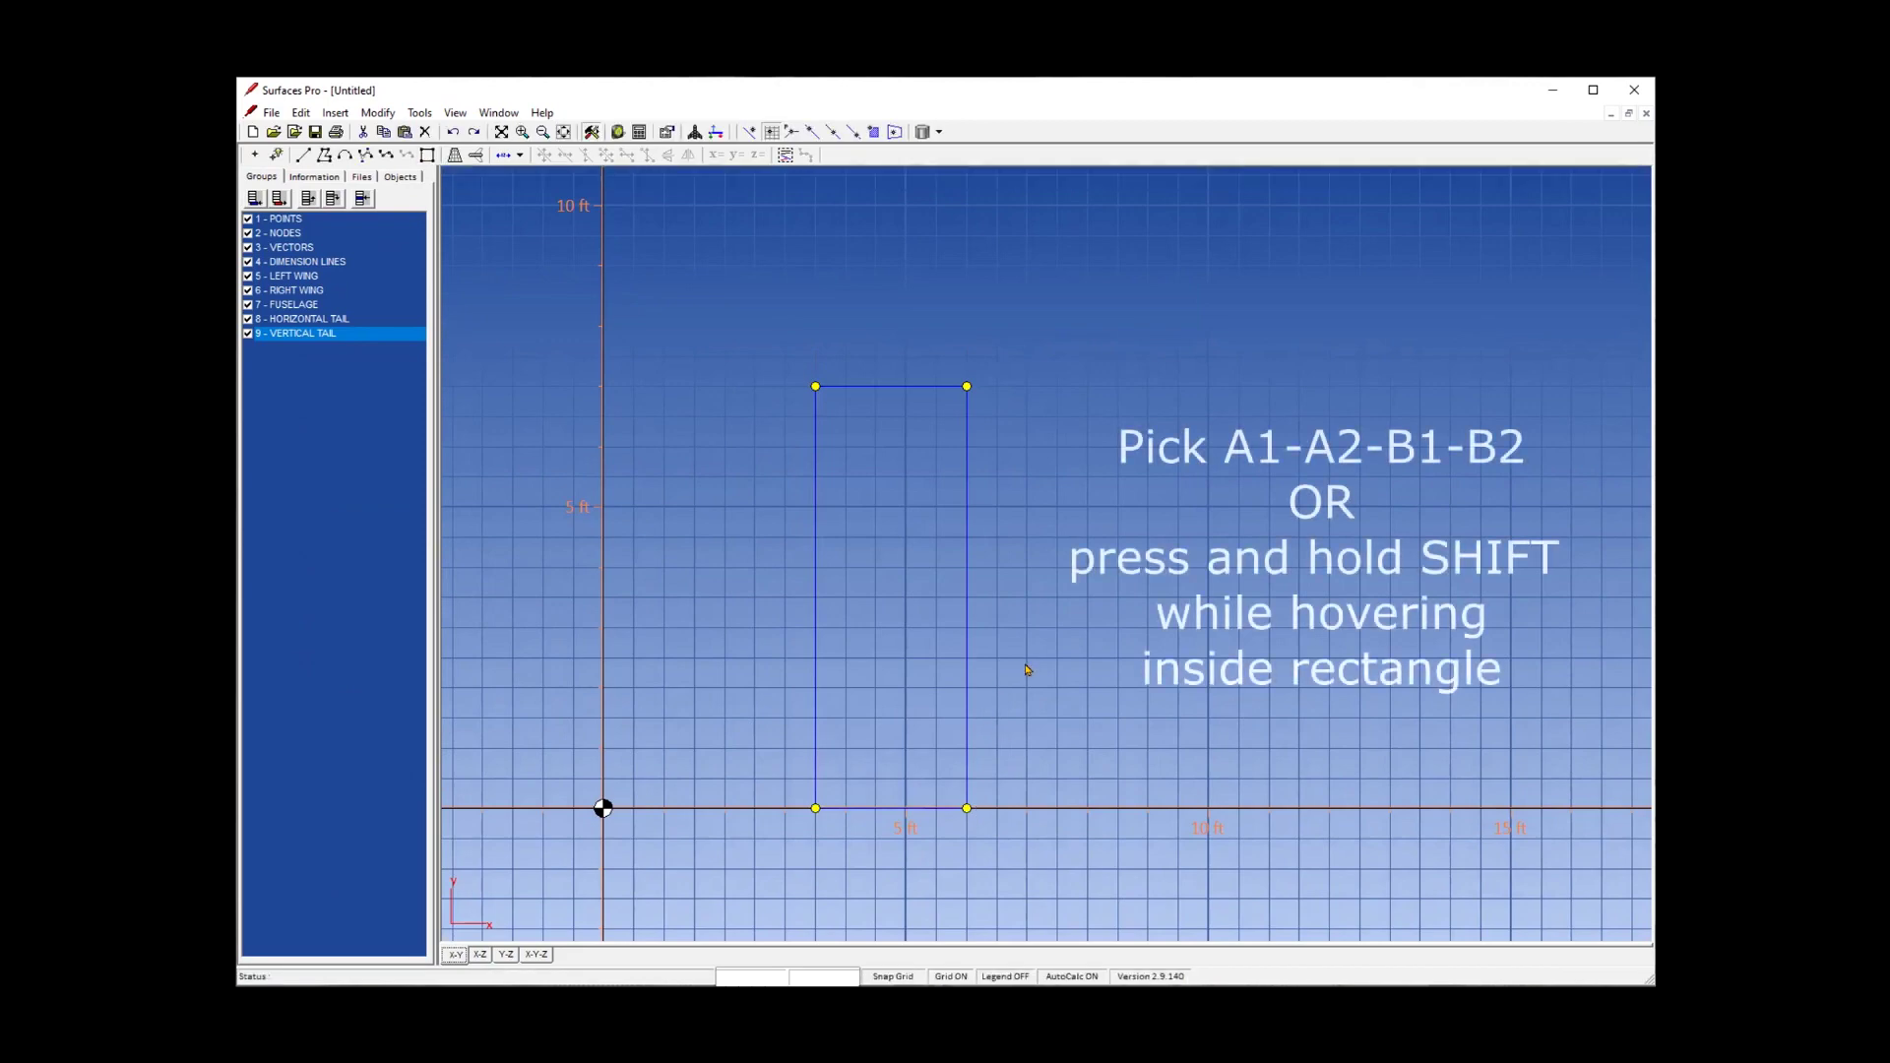
# Create a surface from the rectangle's four edges, using the automatic A1, A2, B1 and B2 edge assignment.
pyautogui.click(455, 156)
pyautogui.press('shift')
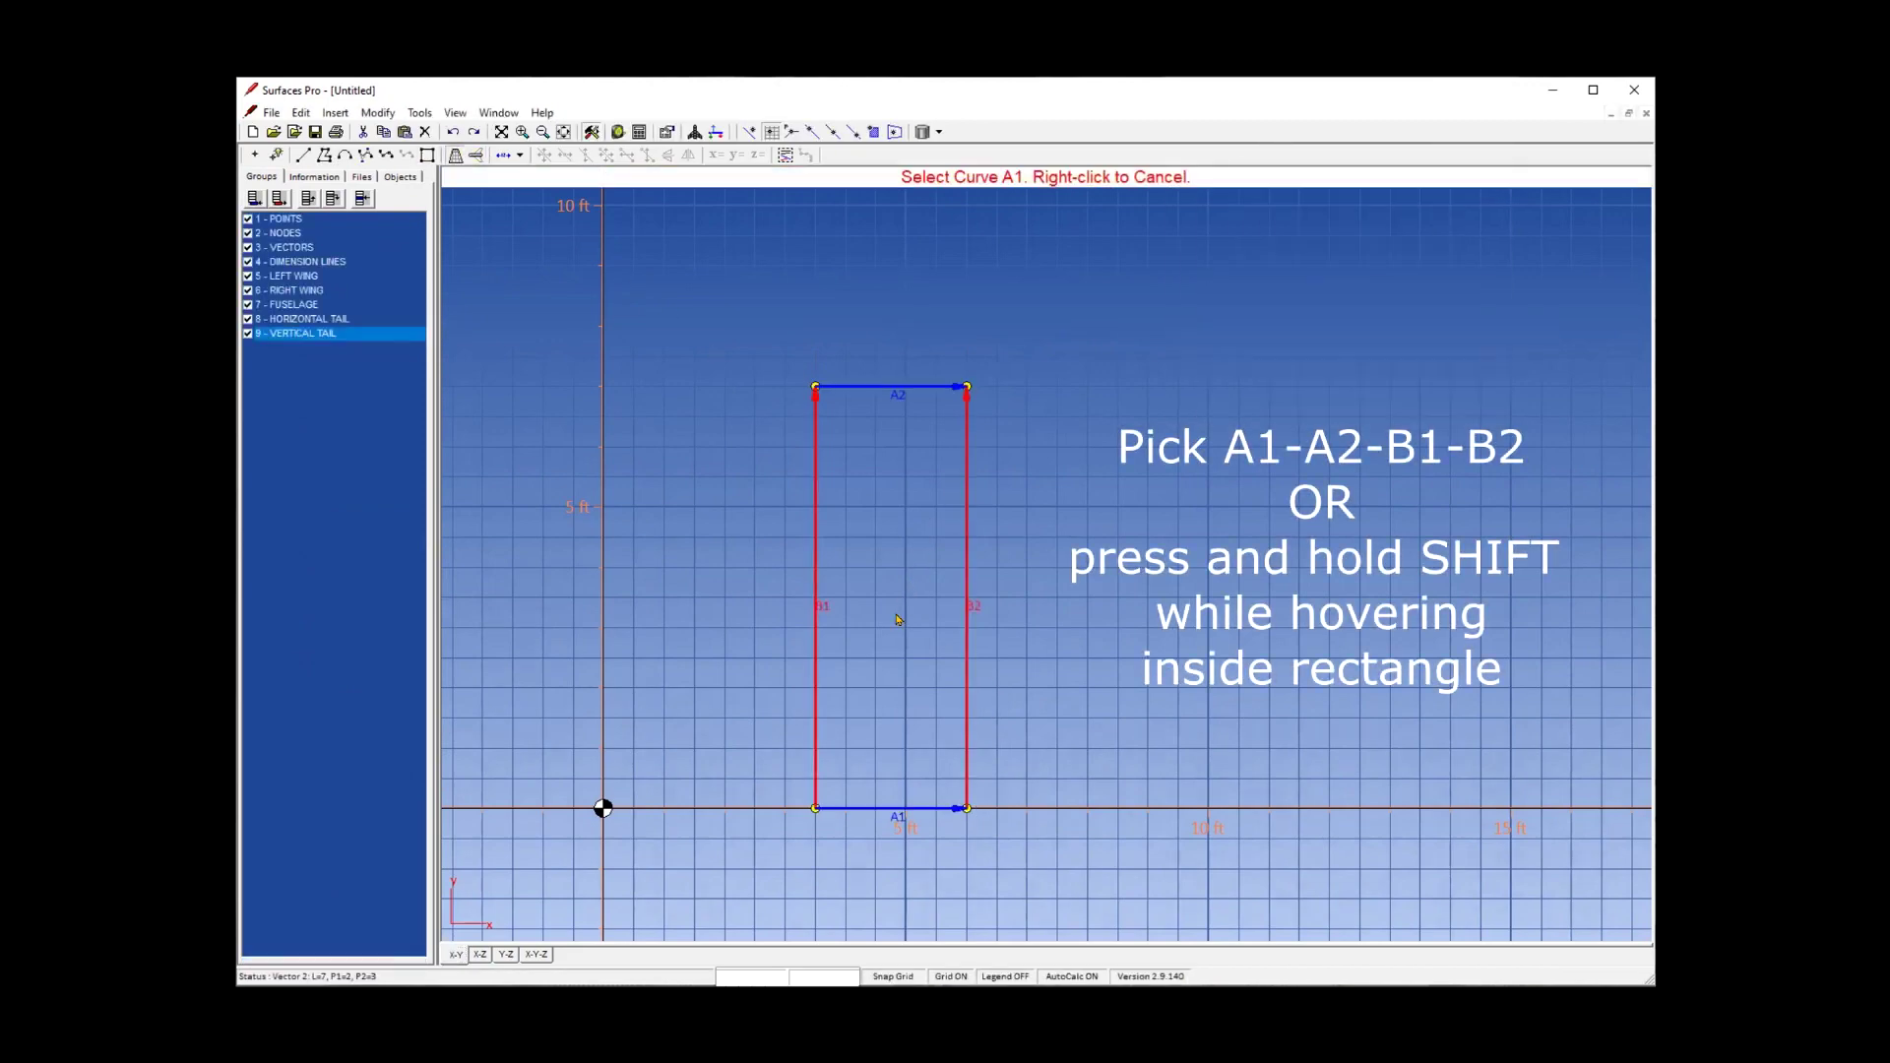
pyautogui.click(893, 610)
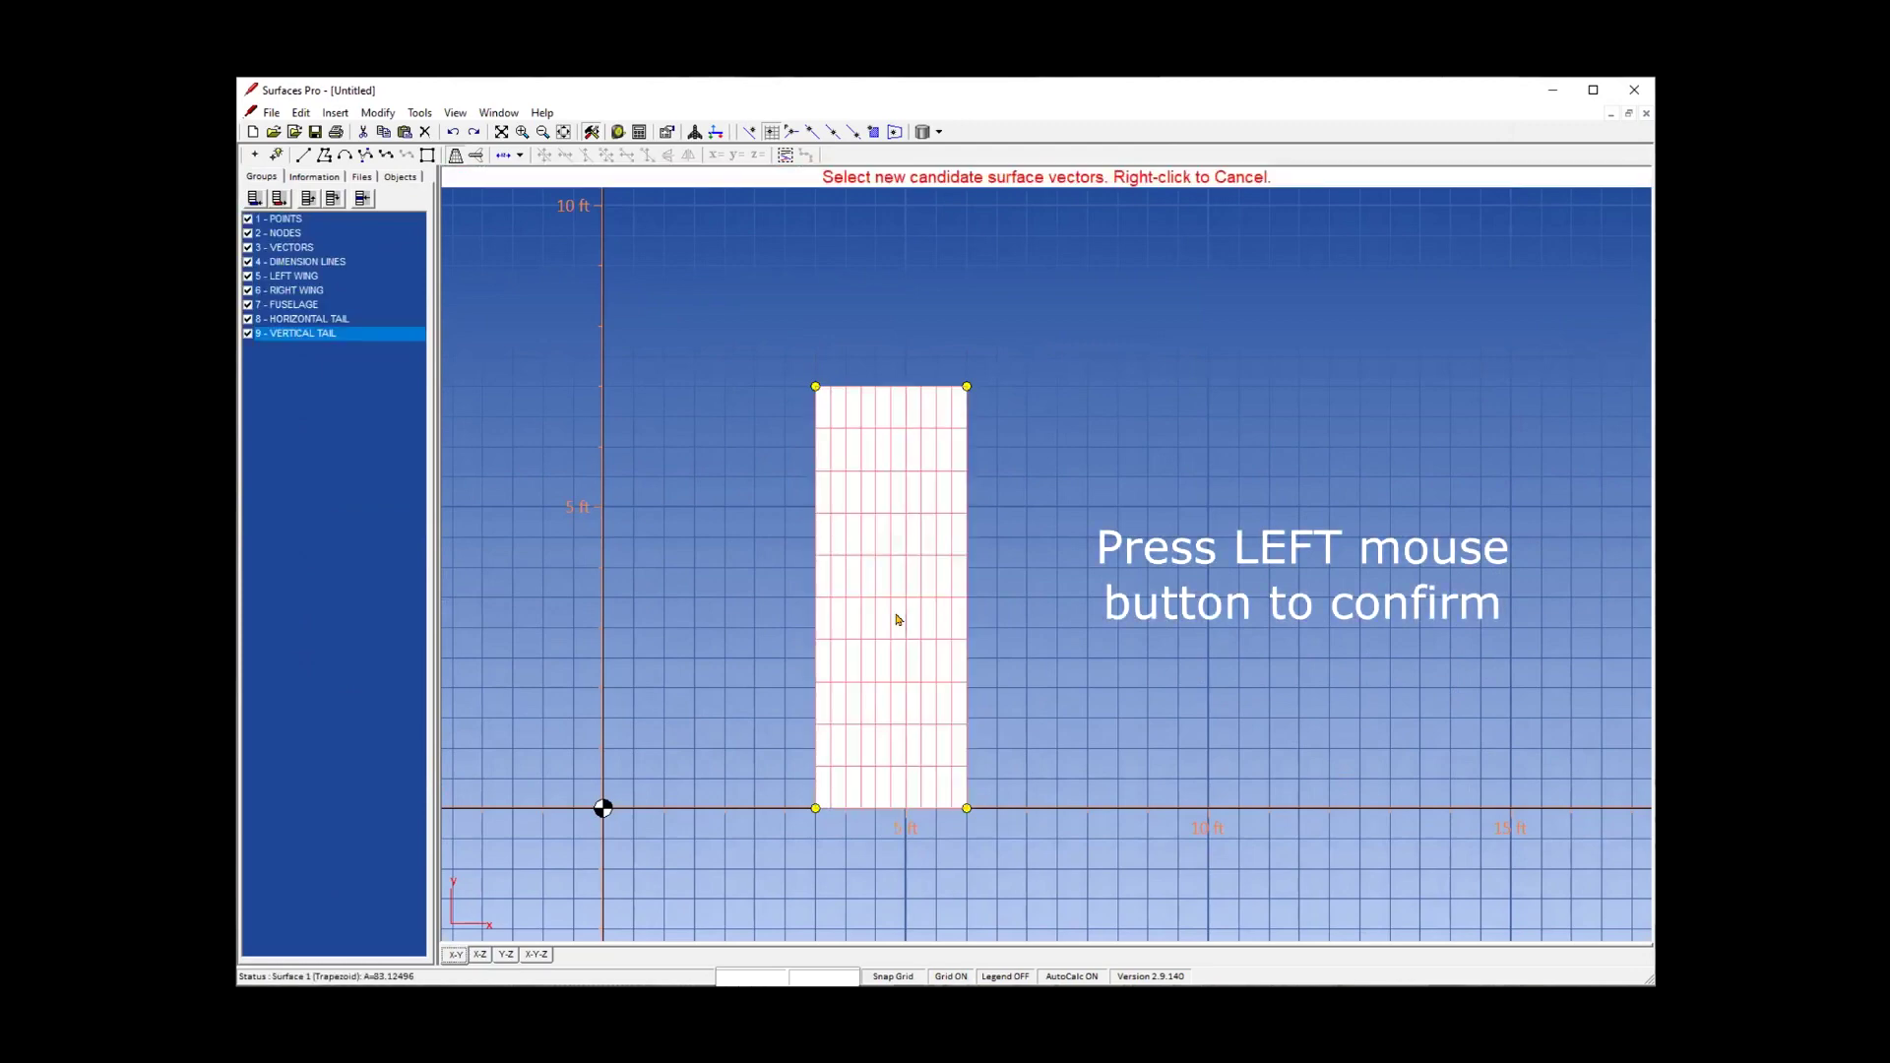
pyautogui.click(1025, 589)
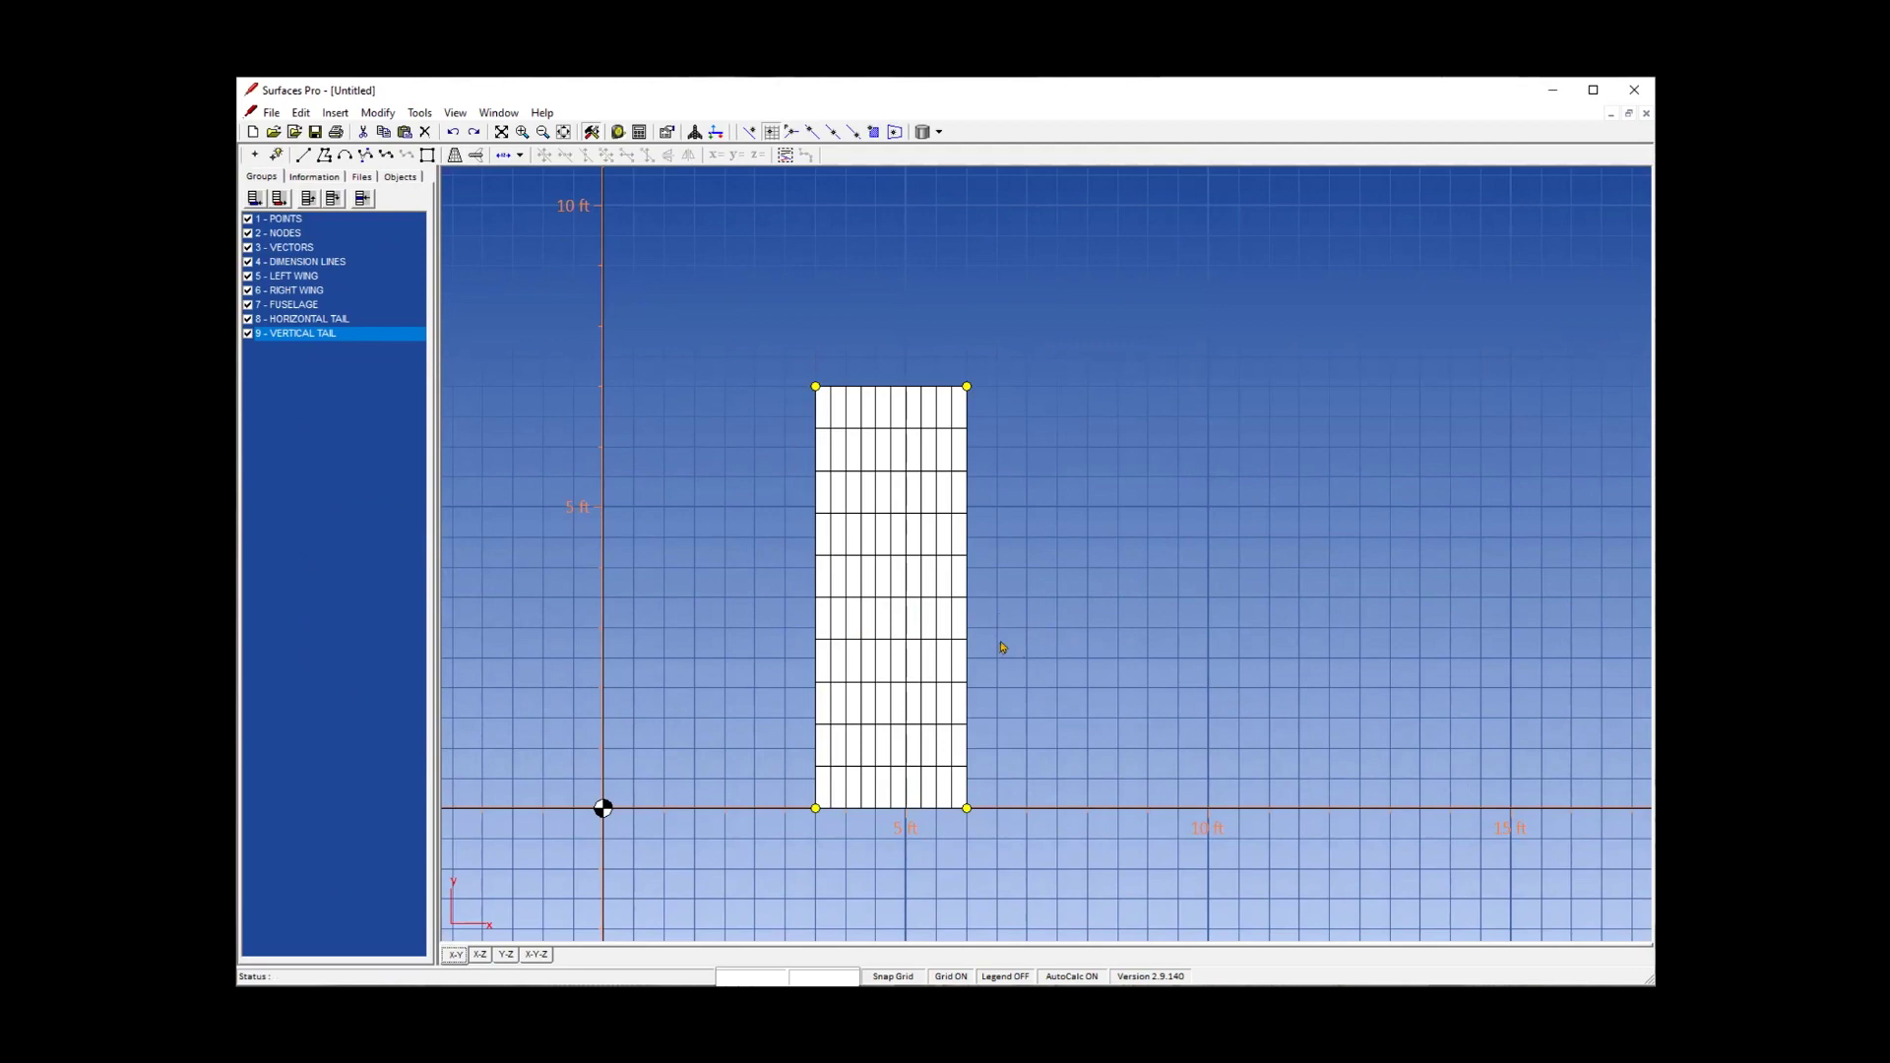
# Enable the VLM option that checks and displays surfaces whose A1 or A2 curves are not parallel to the X-axis.
pyautogui.click(421, 113)
pyautogui.click(508, 516)
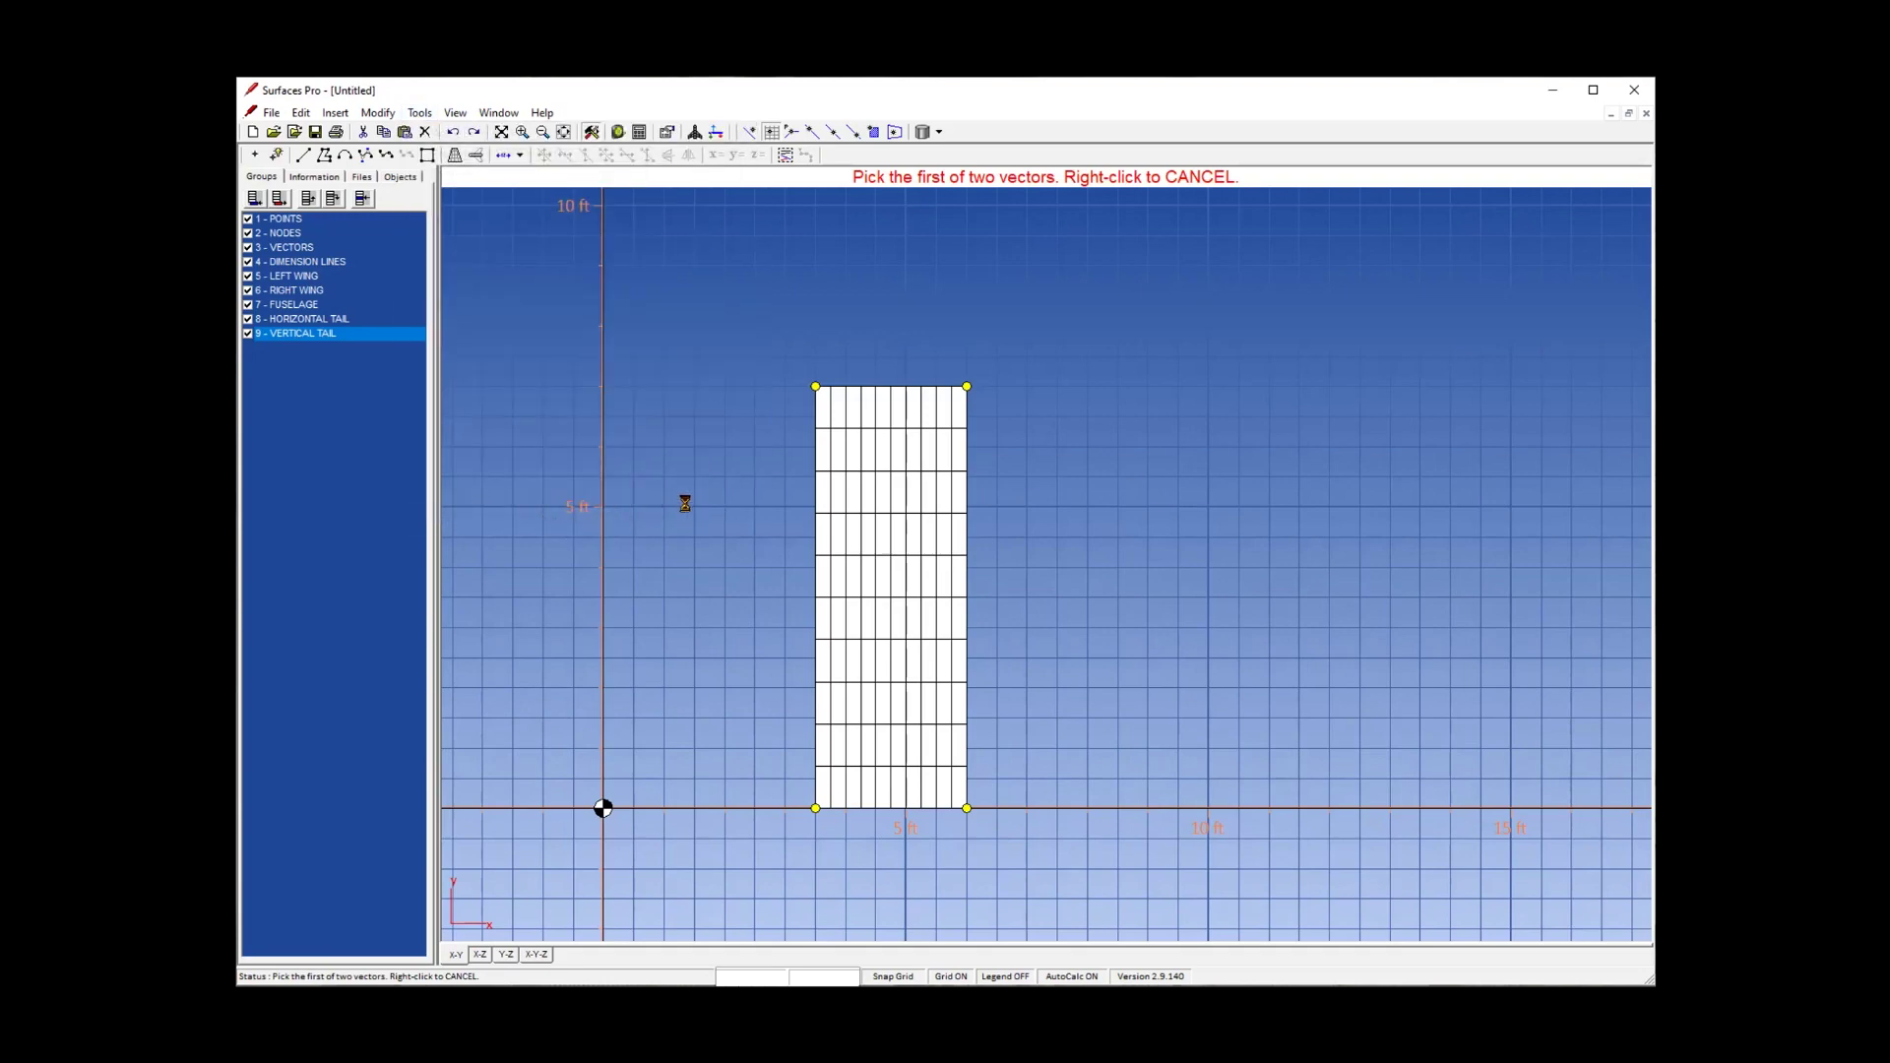
pyautogui.click(1016, 324)
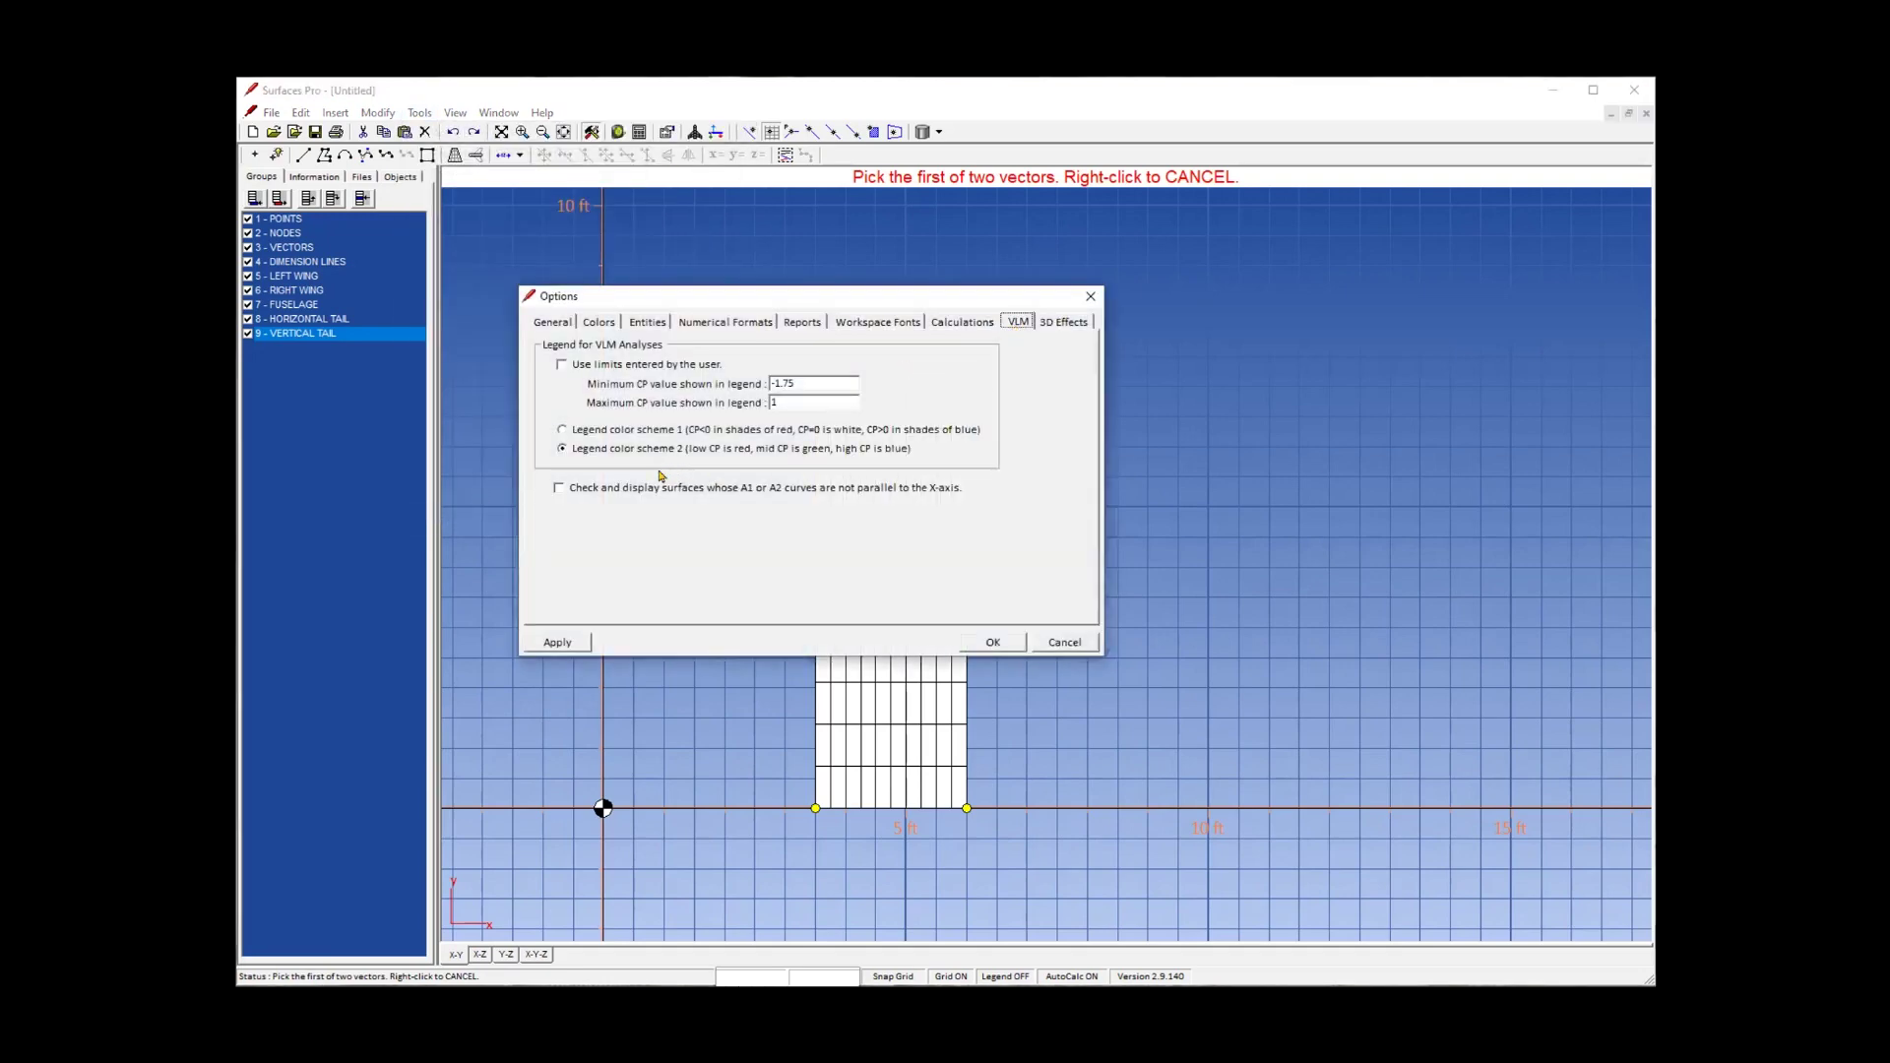
pyautogui.click(619, 490)
pyautogui.click(1014, 647)
pyautogui.click(1014, 647)
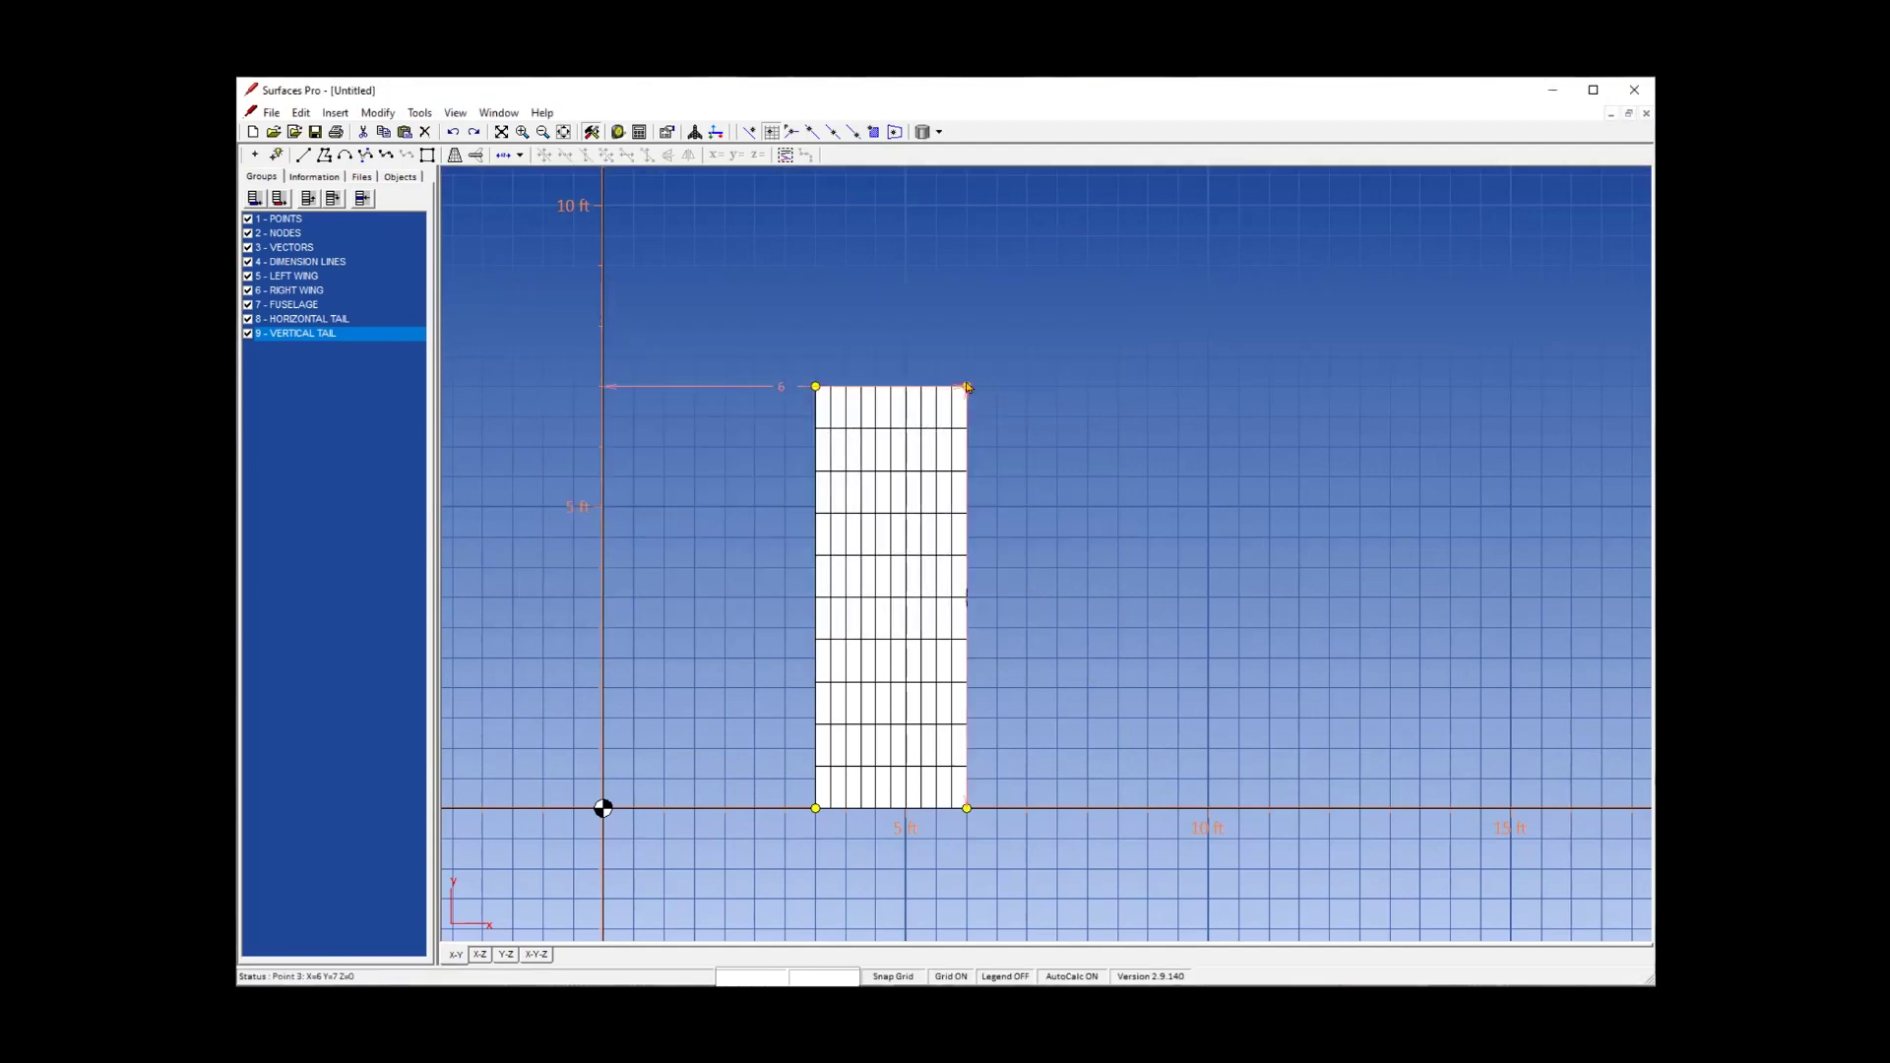
# Set the Y coordinate of the surface's trailing tip corner, point 3, to 6.95.
pyautogui.click(967, 387)
pyautogui.doubleClick(965, 388)
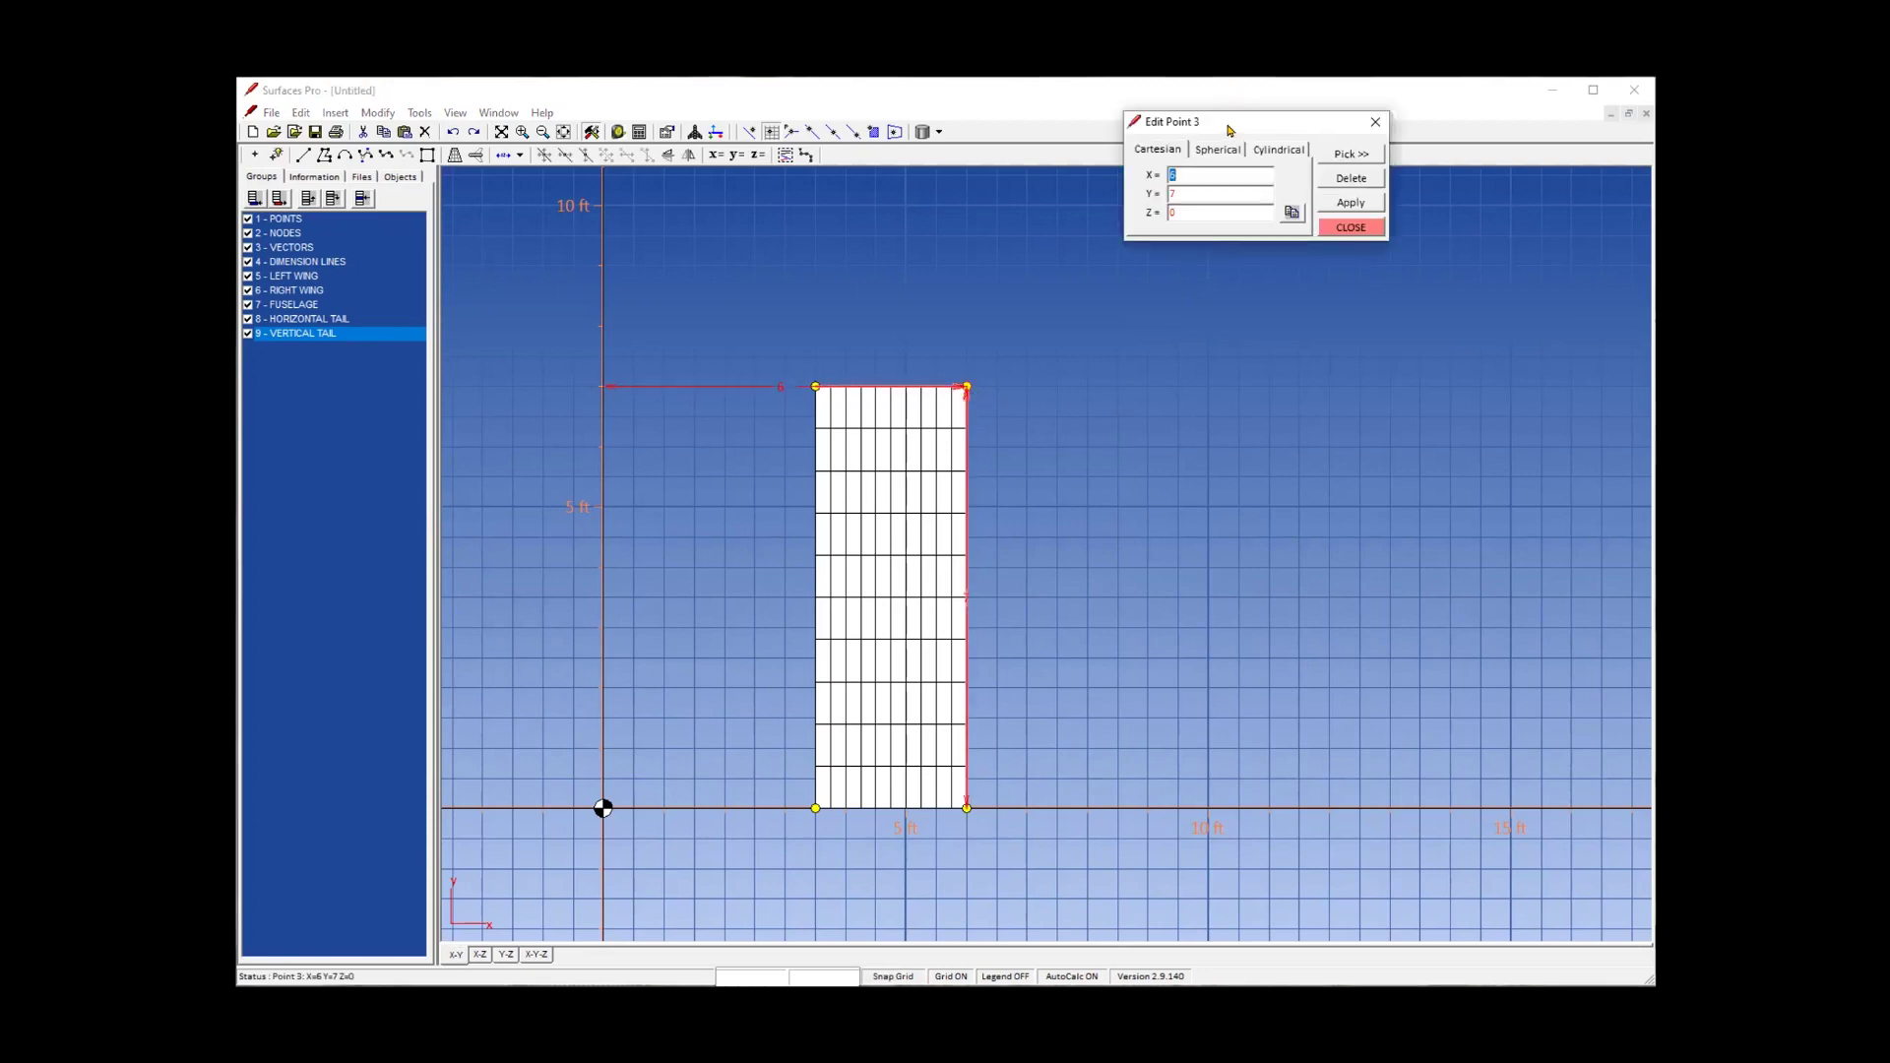
pyautogui.moveTo(1230, 131); pyautogui.dragTo(1213, 225)
pyautogui.doubleClick(1177, 283)
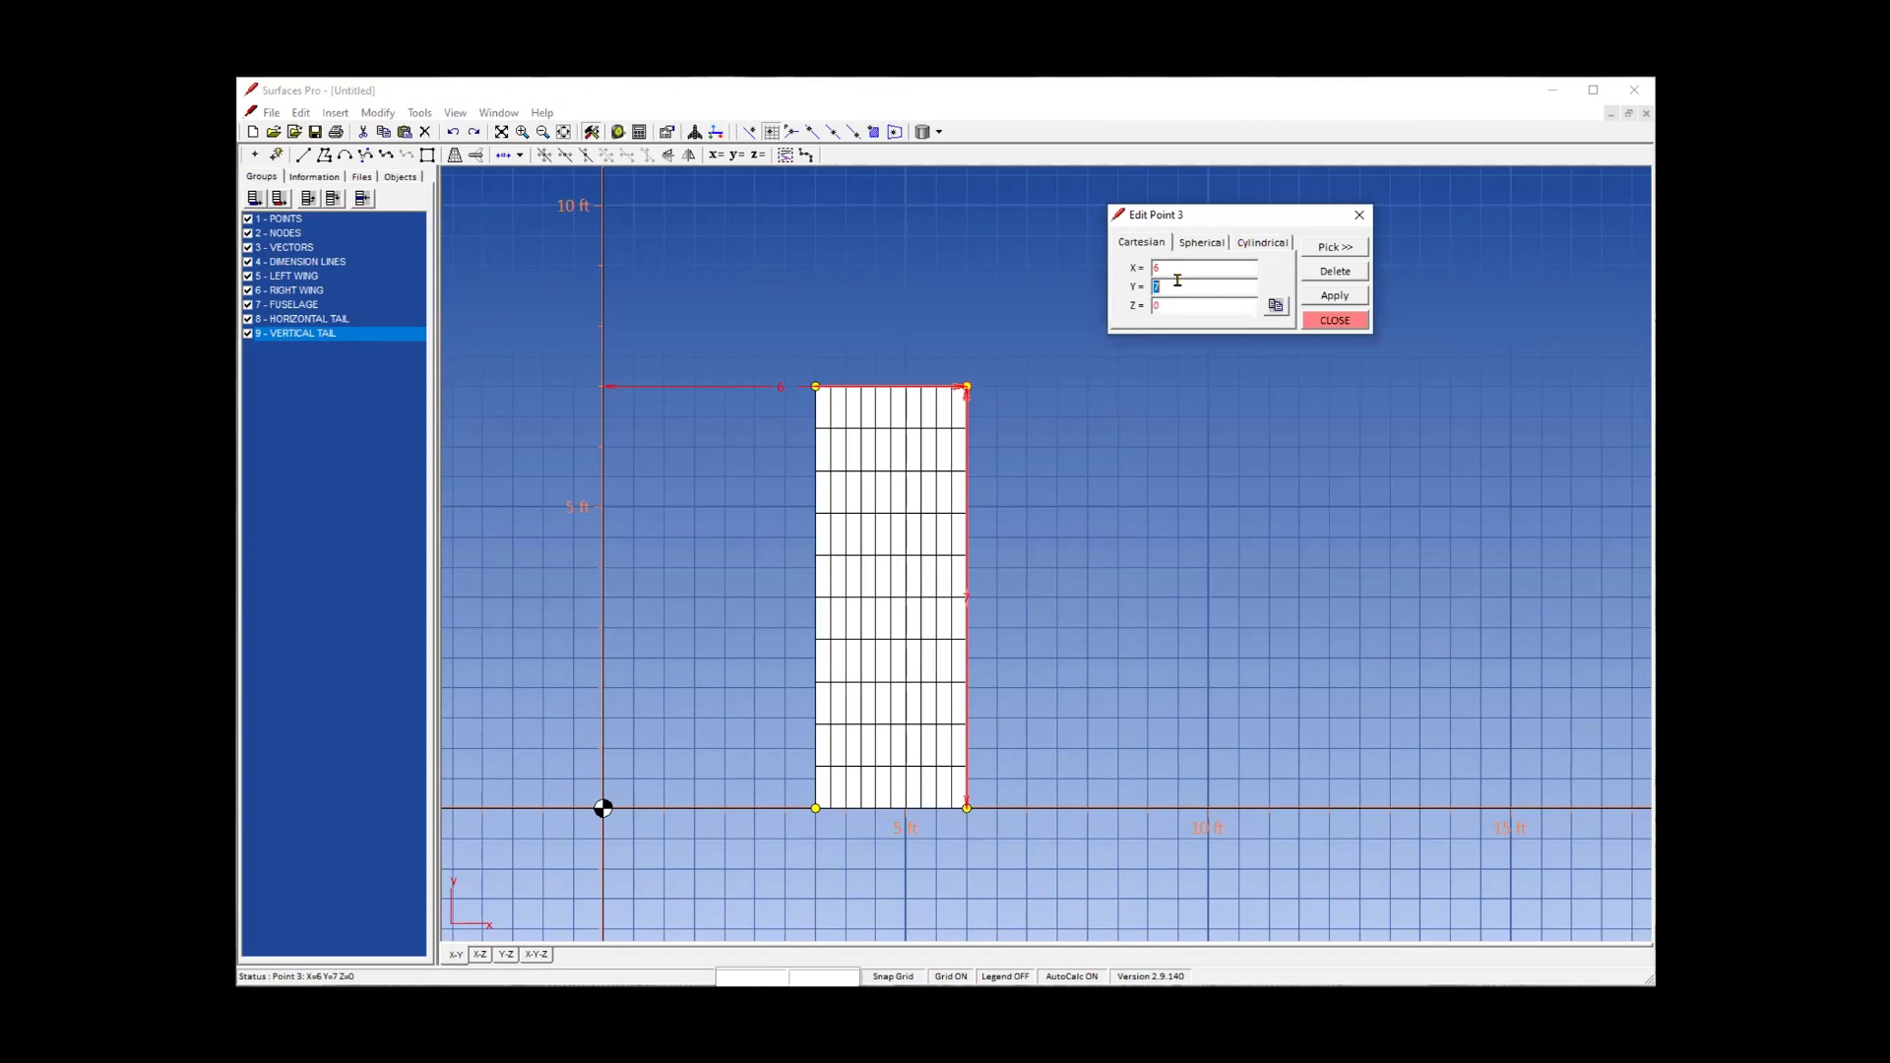
pyautogui.write('6.95')
pyautogui.click(1335, 296)
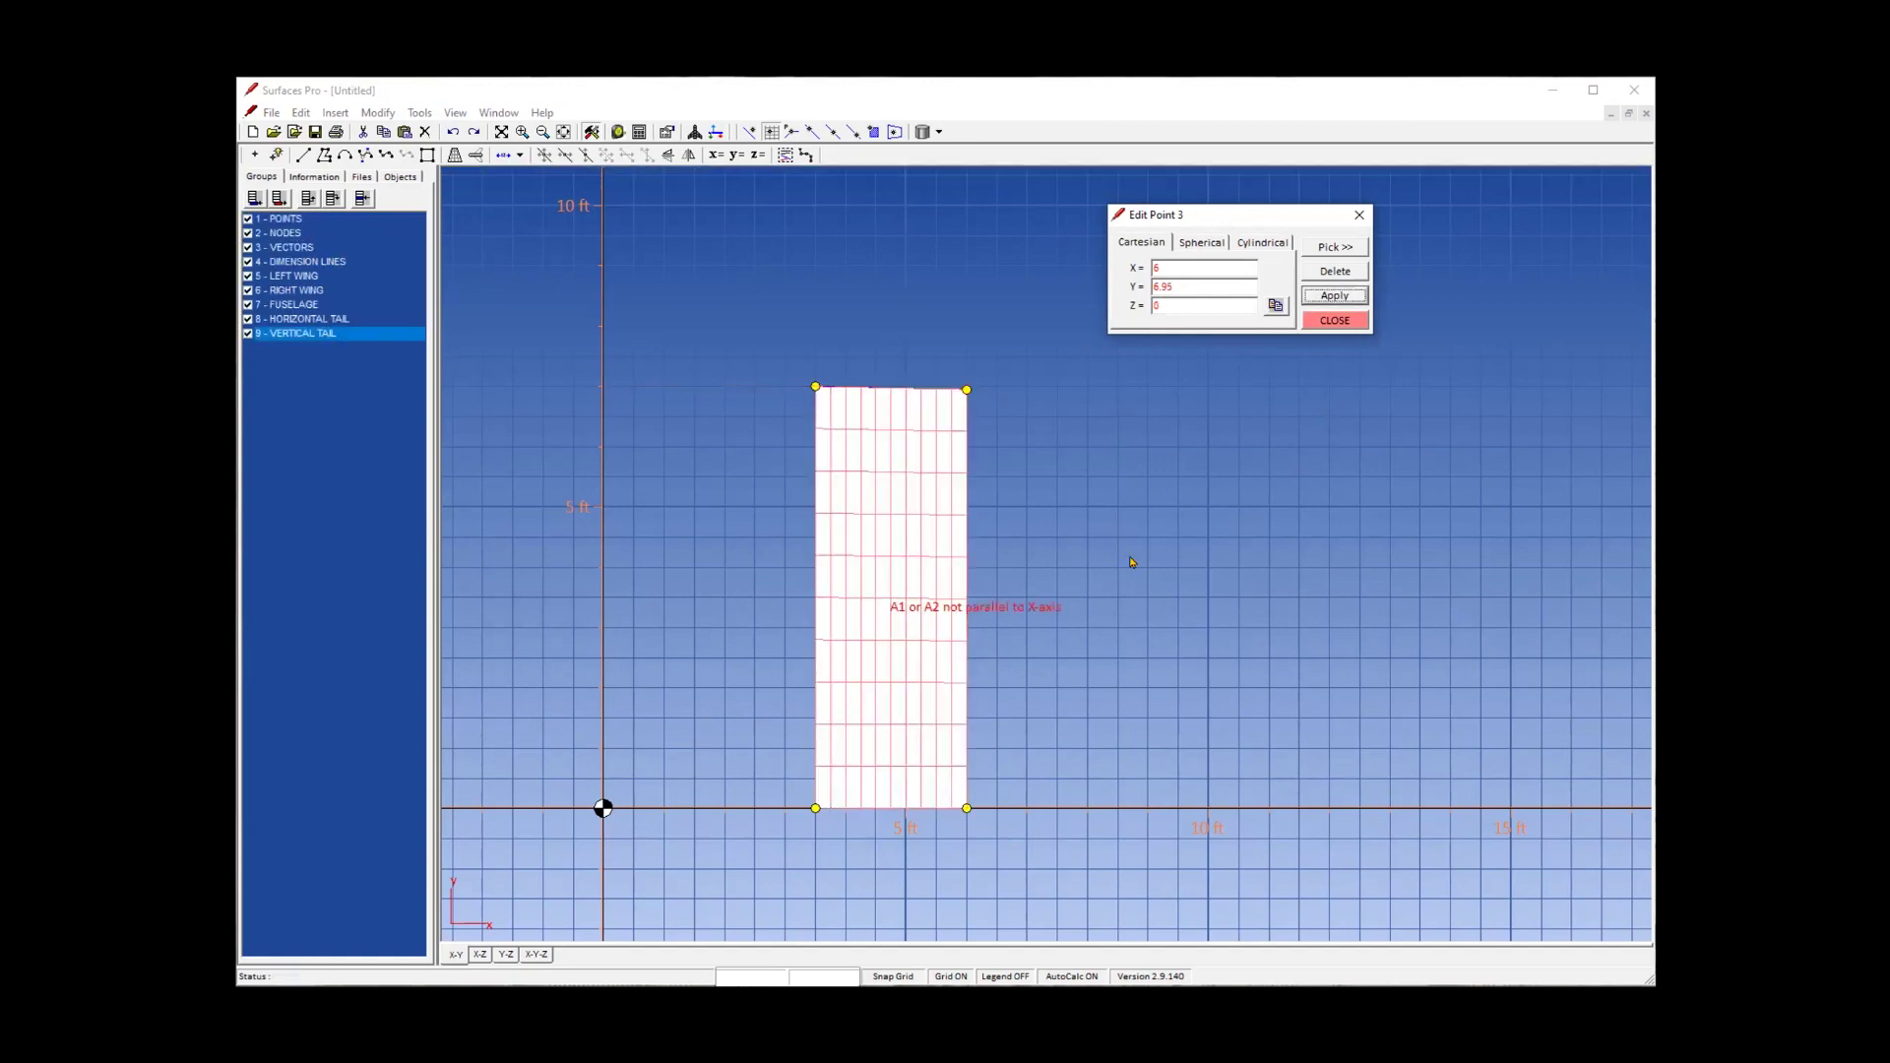
pyautogui.press('Escape')
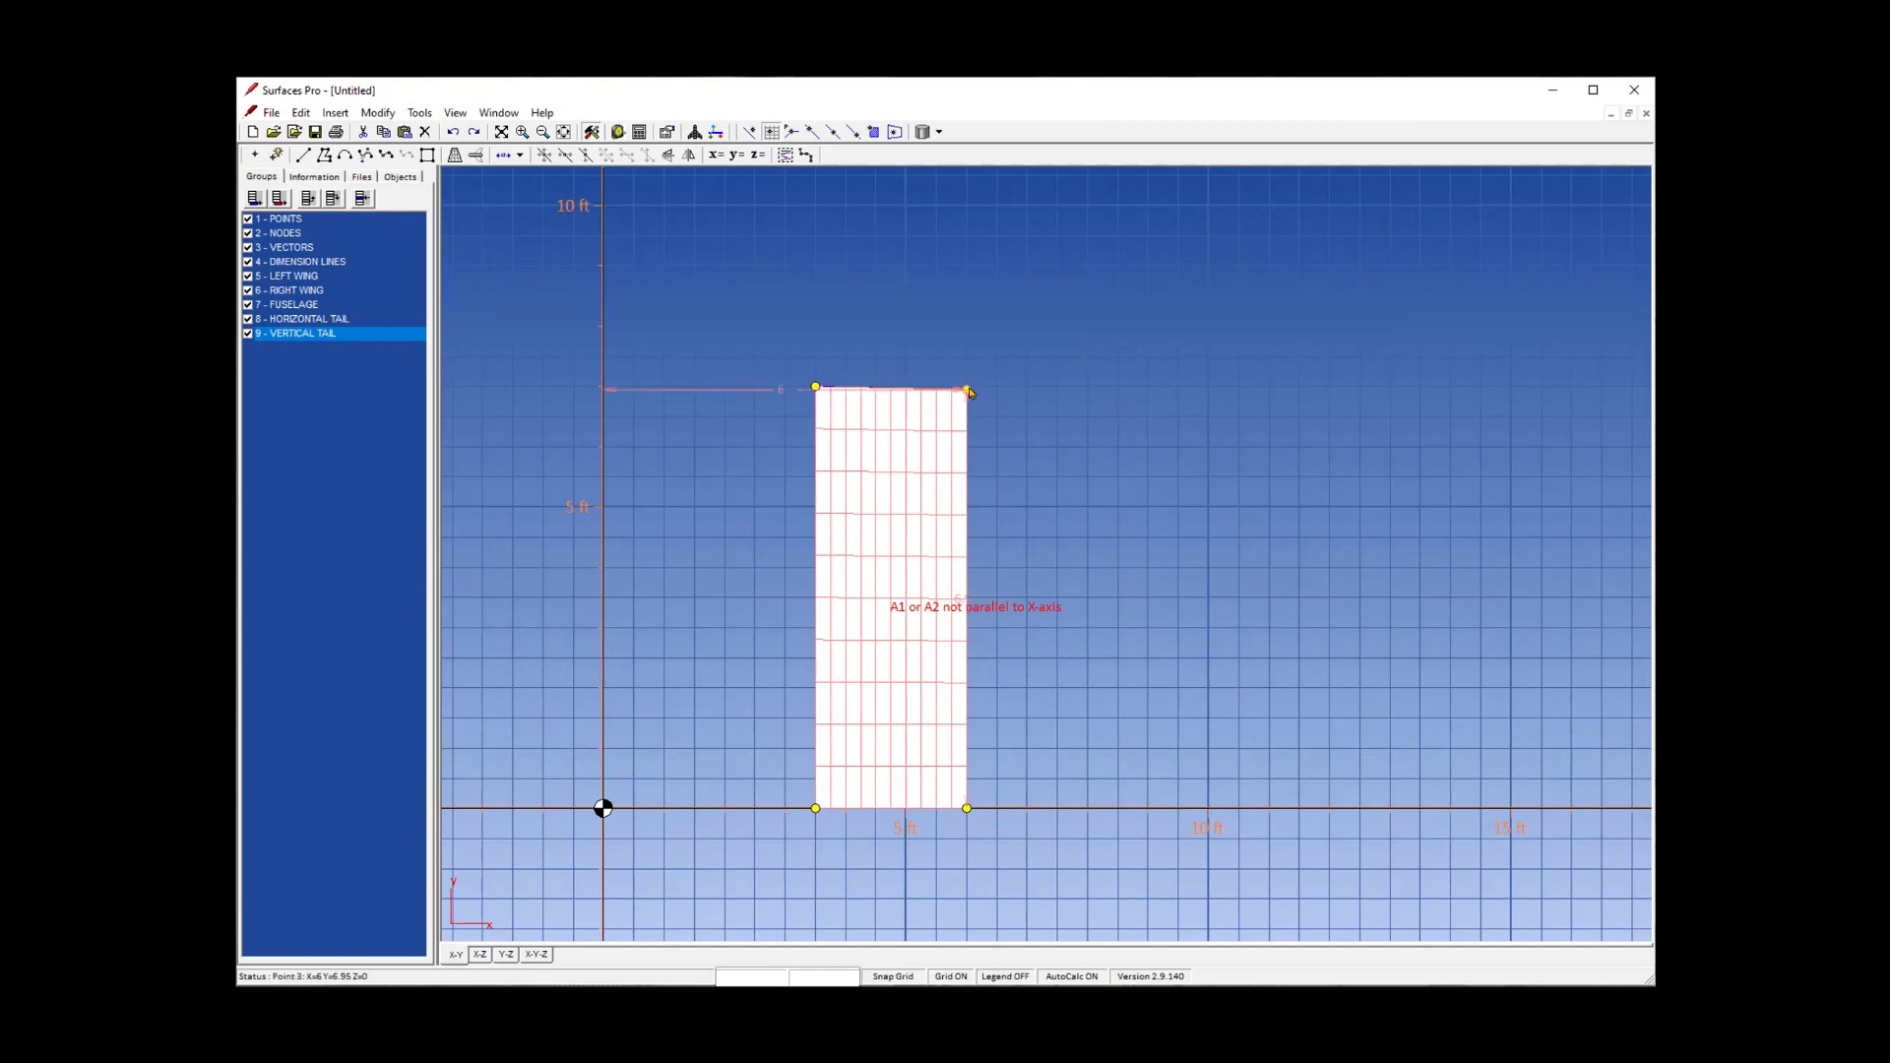
# Move the trailing tip corner back onto the grid at Y = 7 ft and review the VLM options.
pyautogui.moveTo(968, 392); pyautogui.dragTo(967, 386)
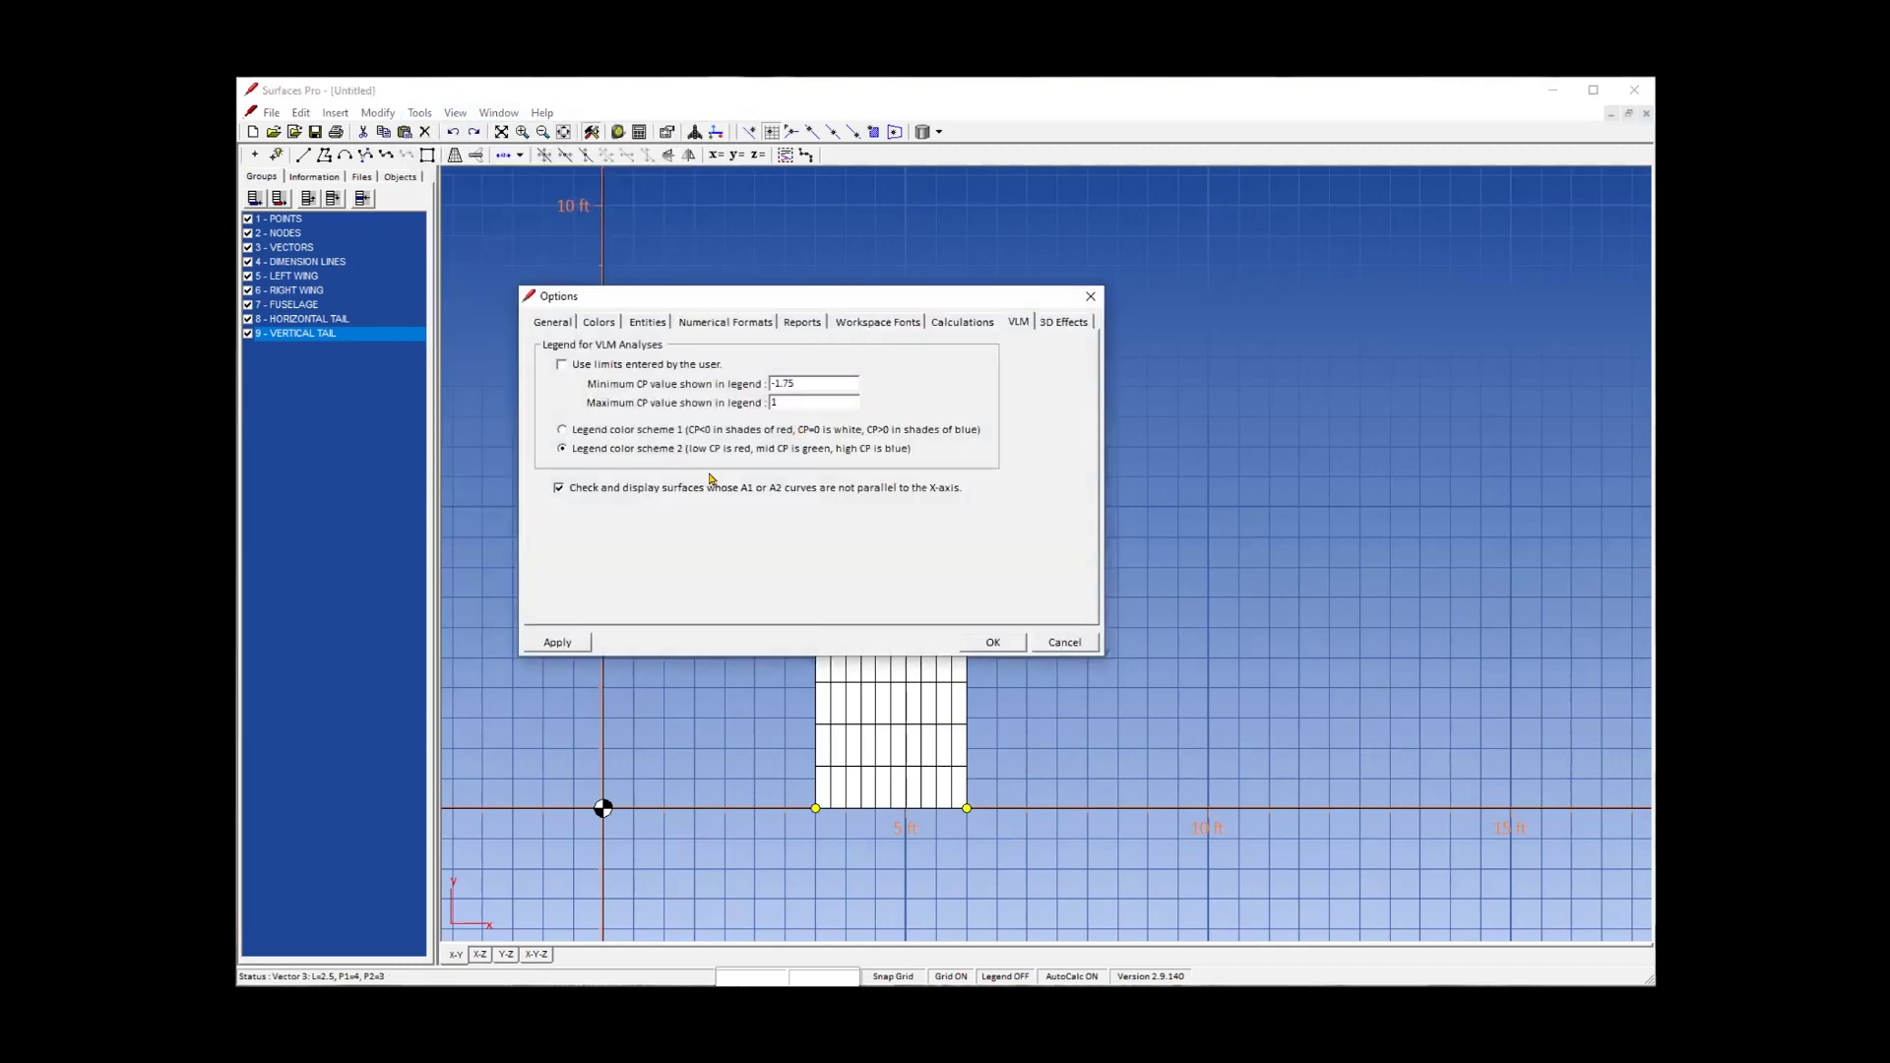
pyautogui.click(992, 642)
# In the 3D view, convert the root edge into a parametric curve using the NACA 23018 camber line.
pyautogui.moveTo(767, 650); pyautogui.dragTo(759, 645, button='middle')
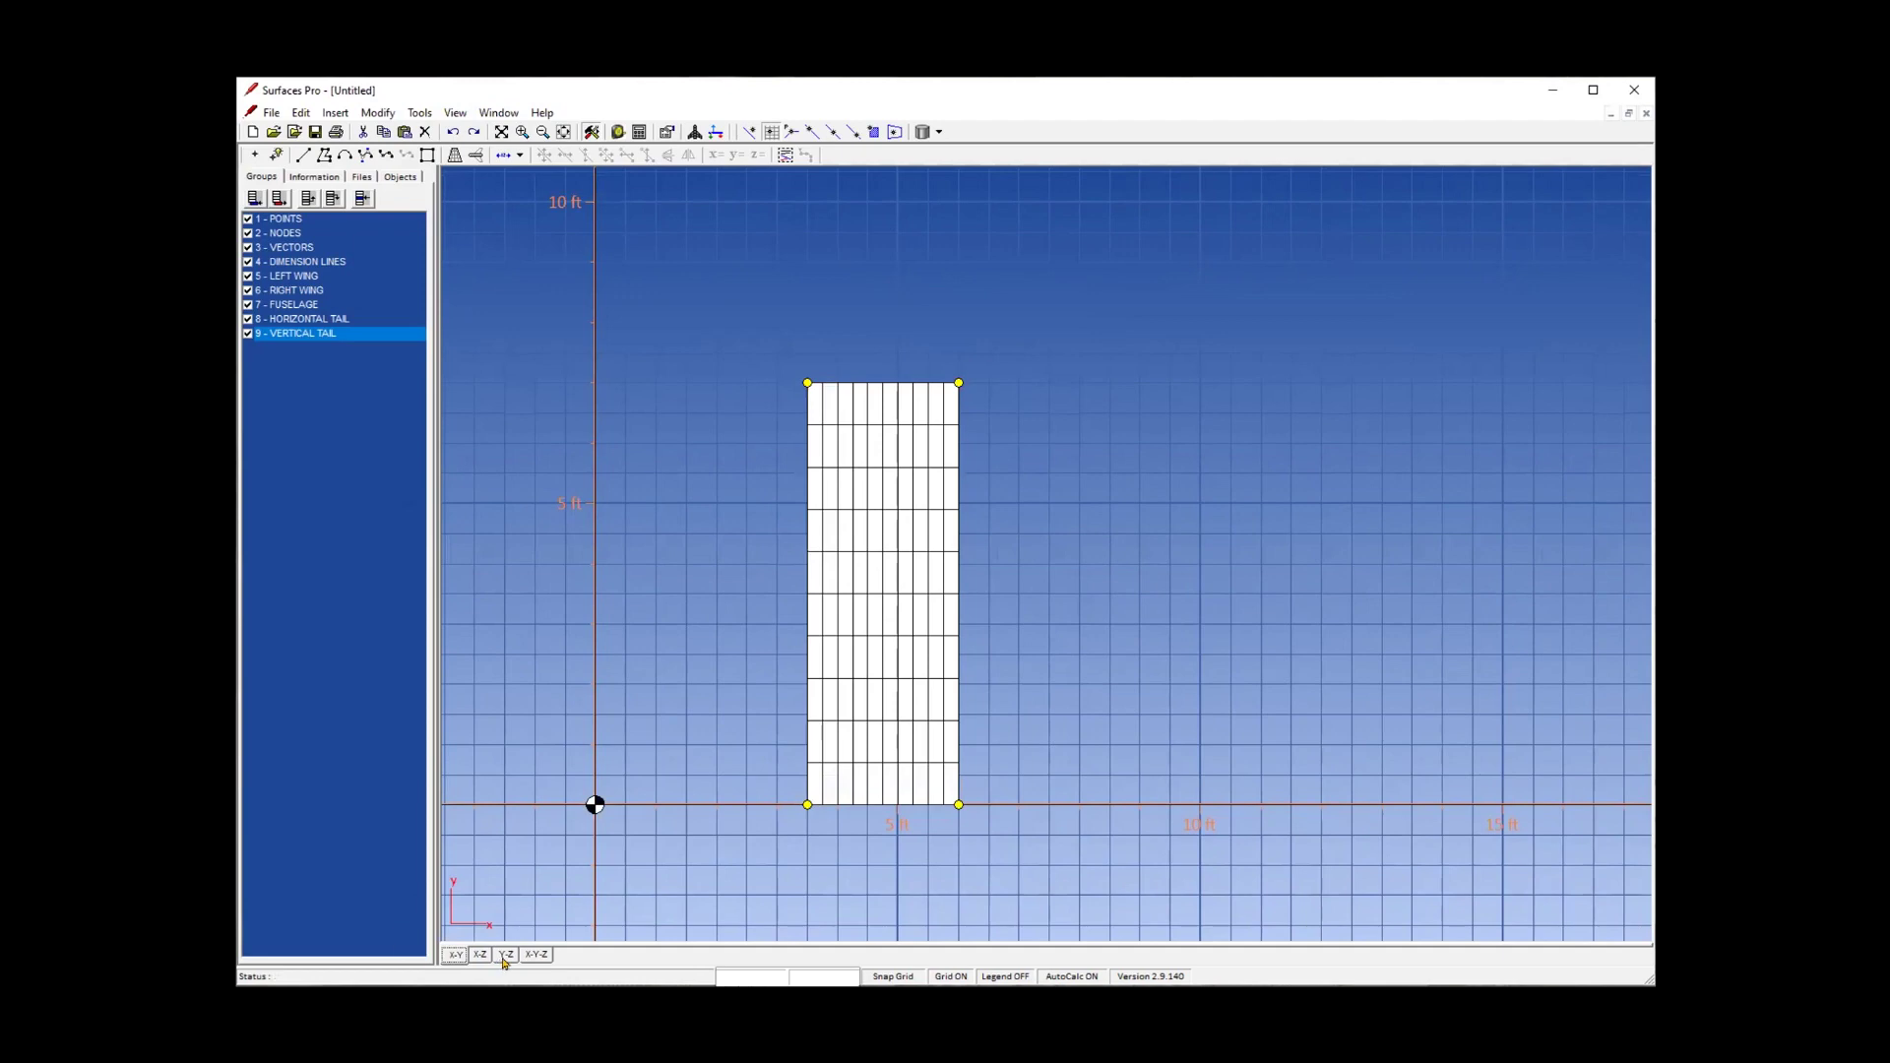
pyautogui.click(535, 953)
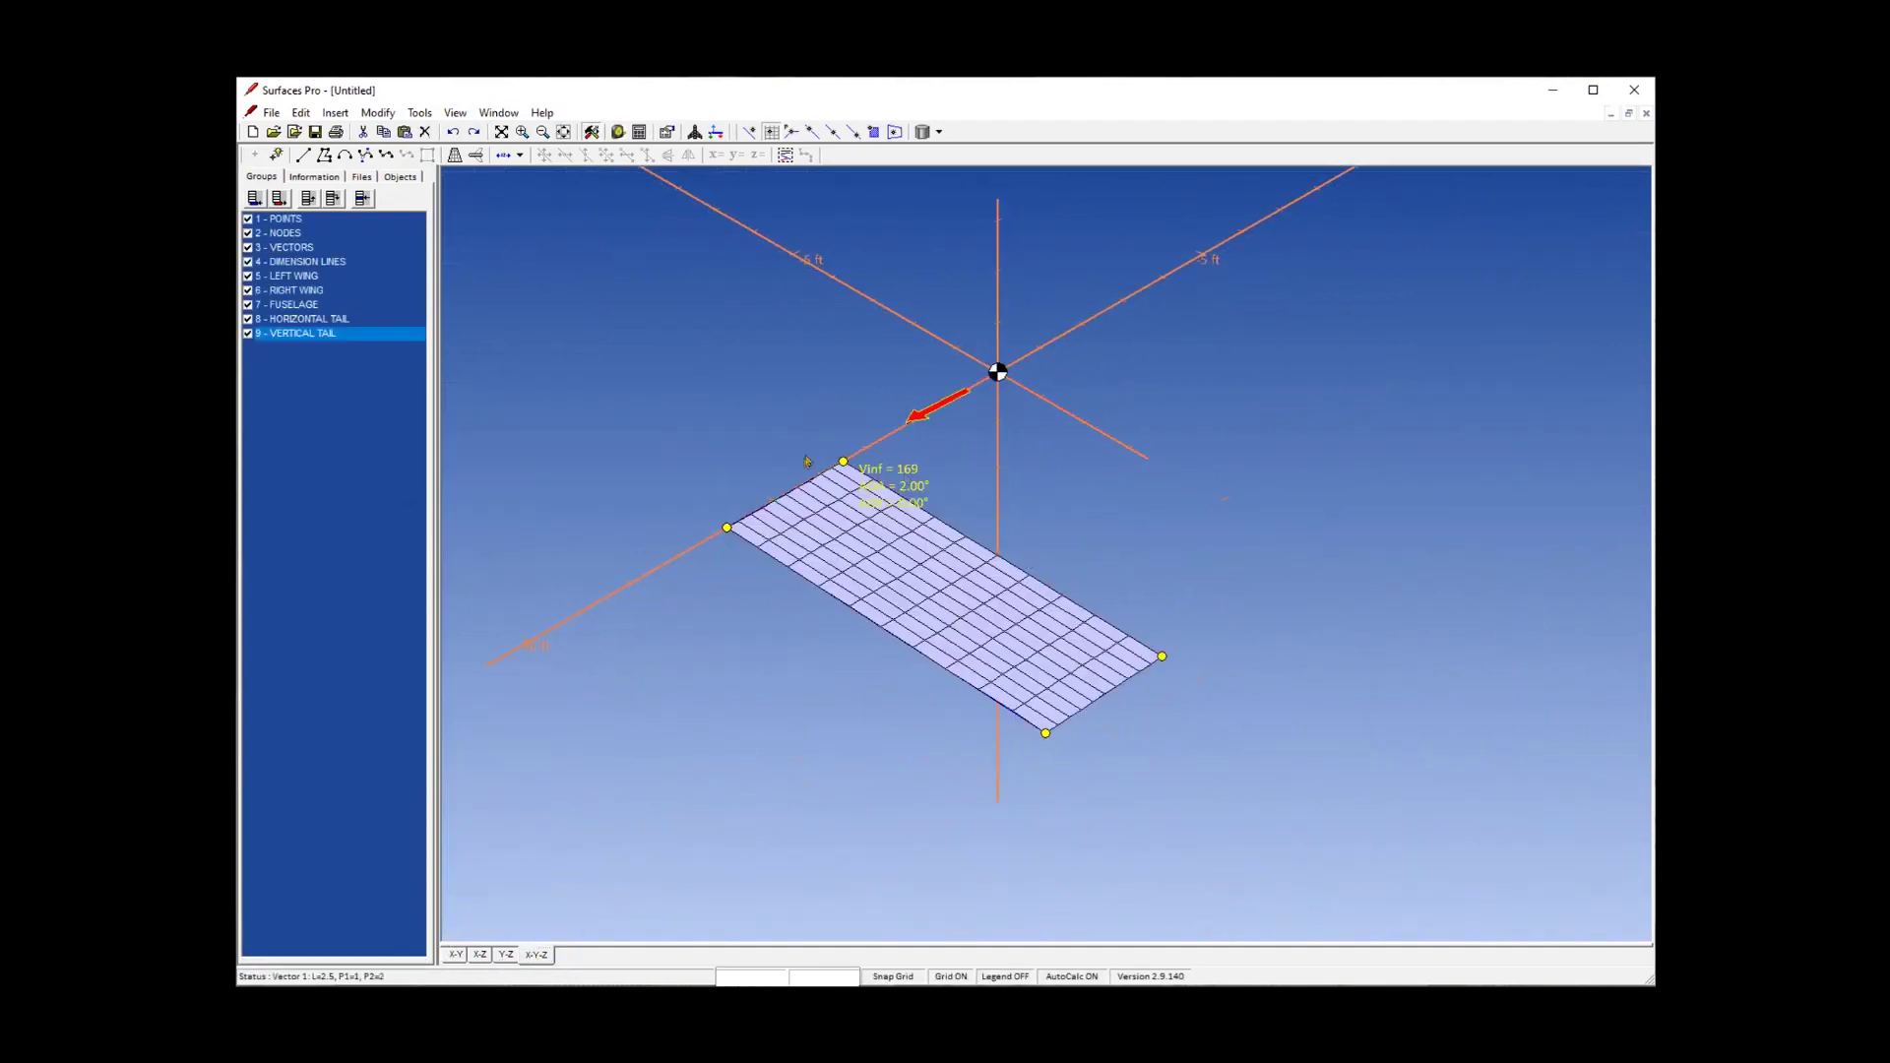
pyautogui.doubleClick(787, 489)
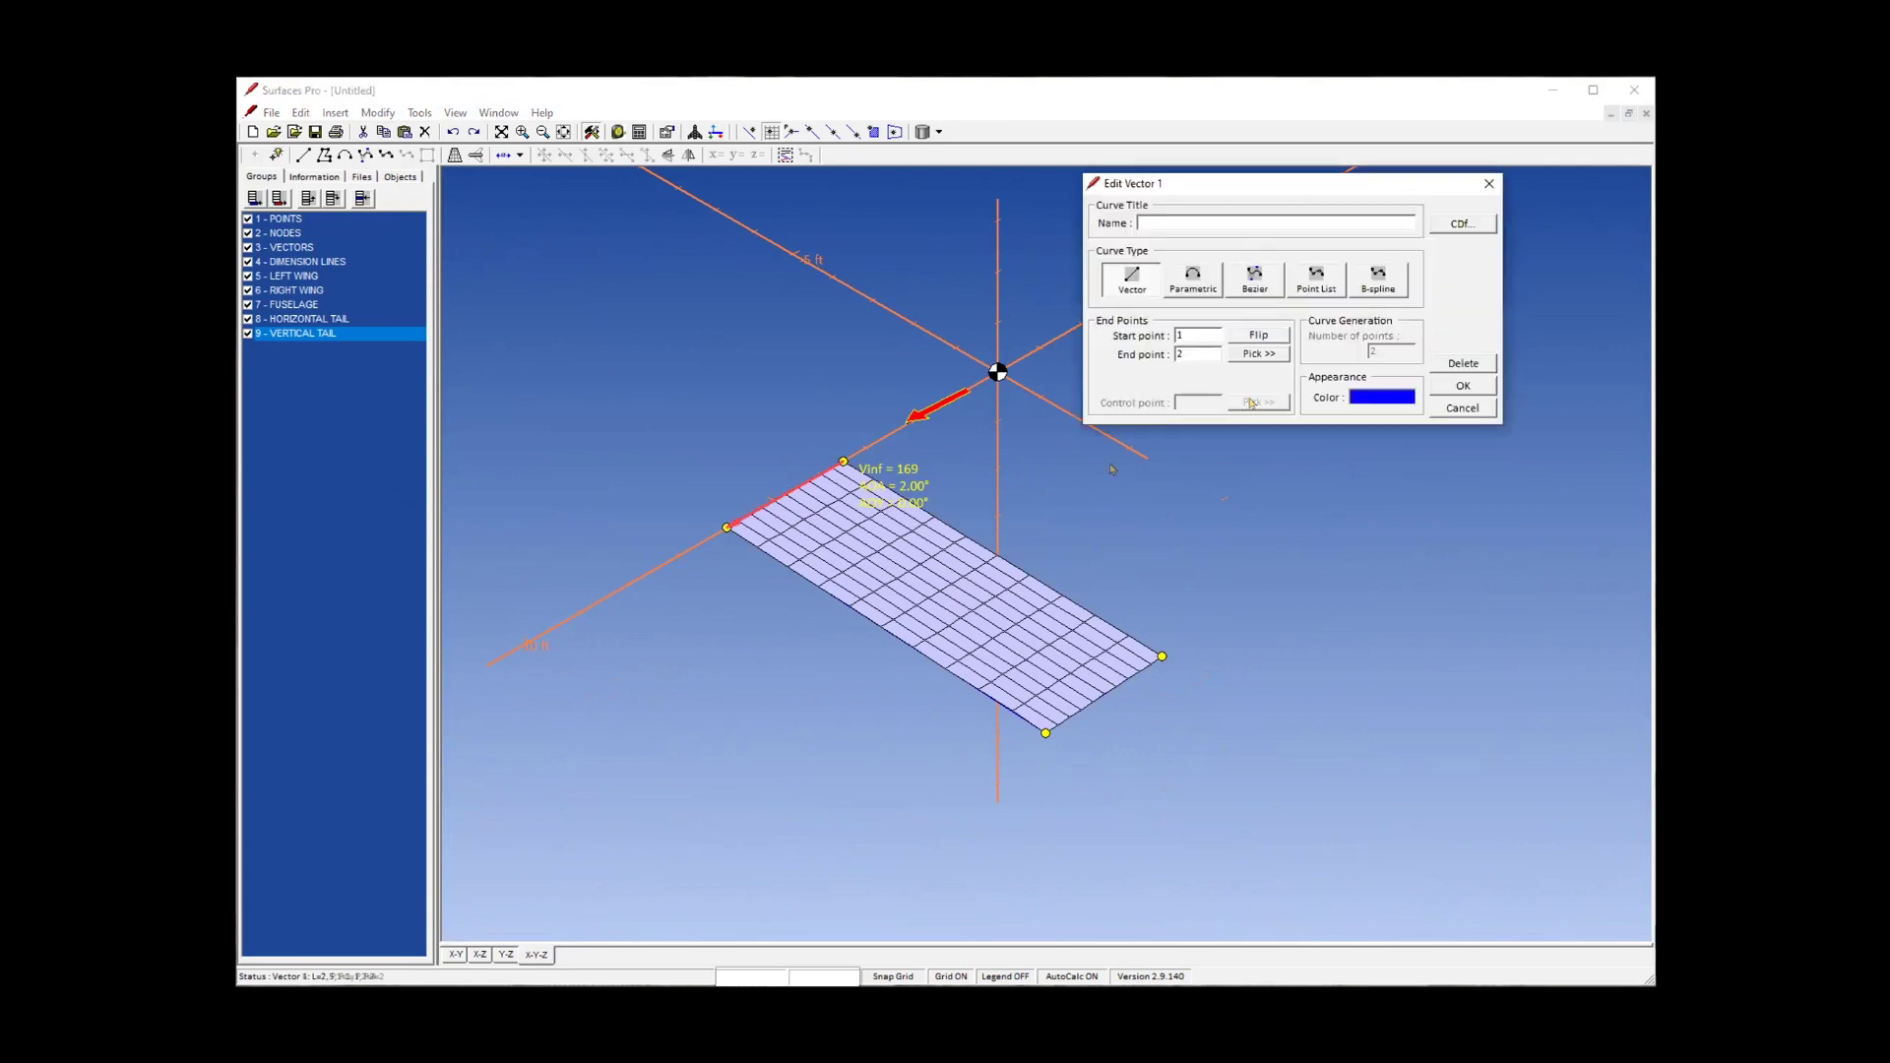
pyautogui.click(1193, 277)
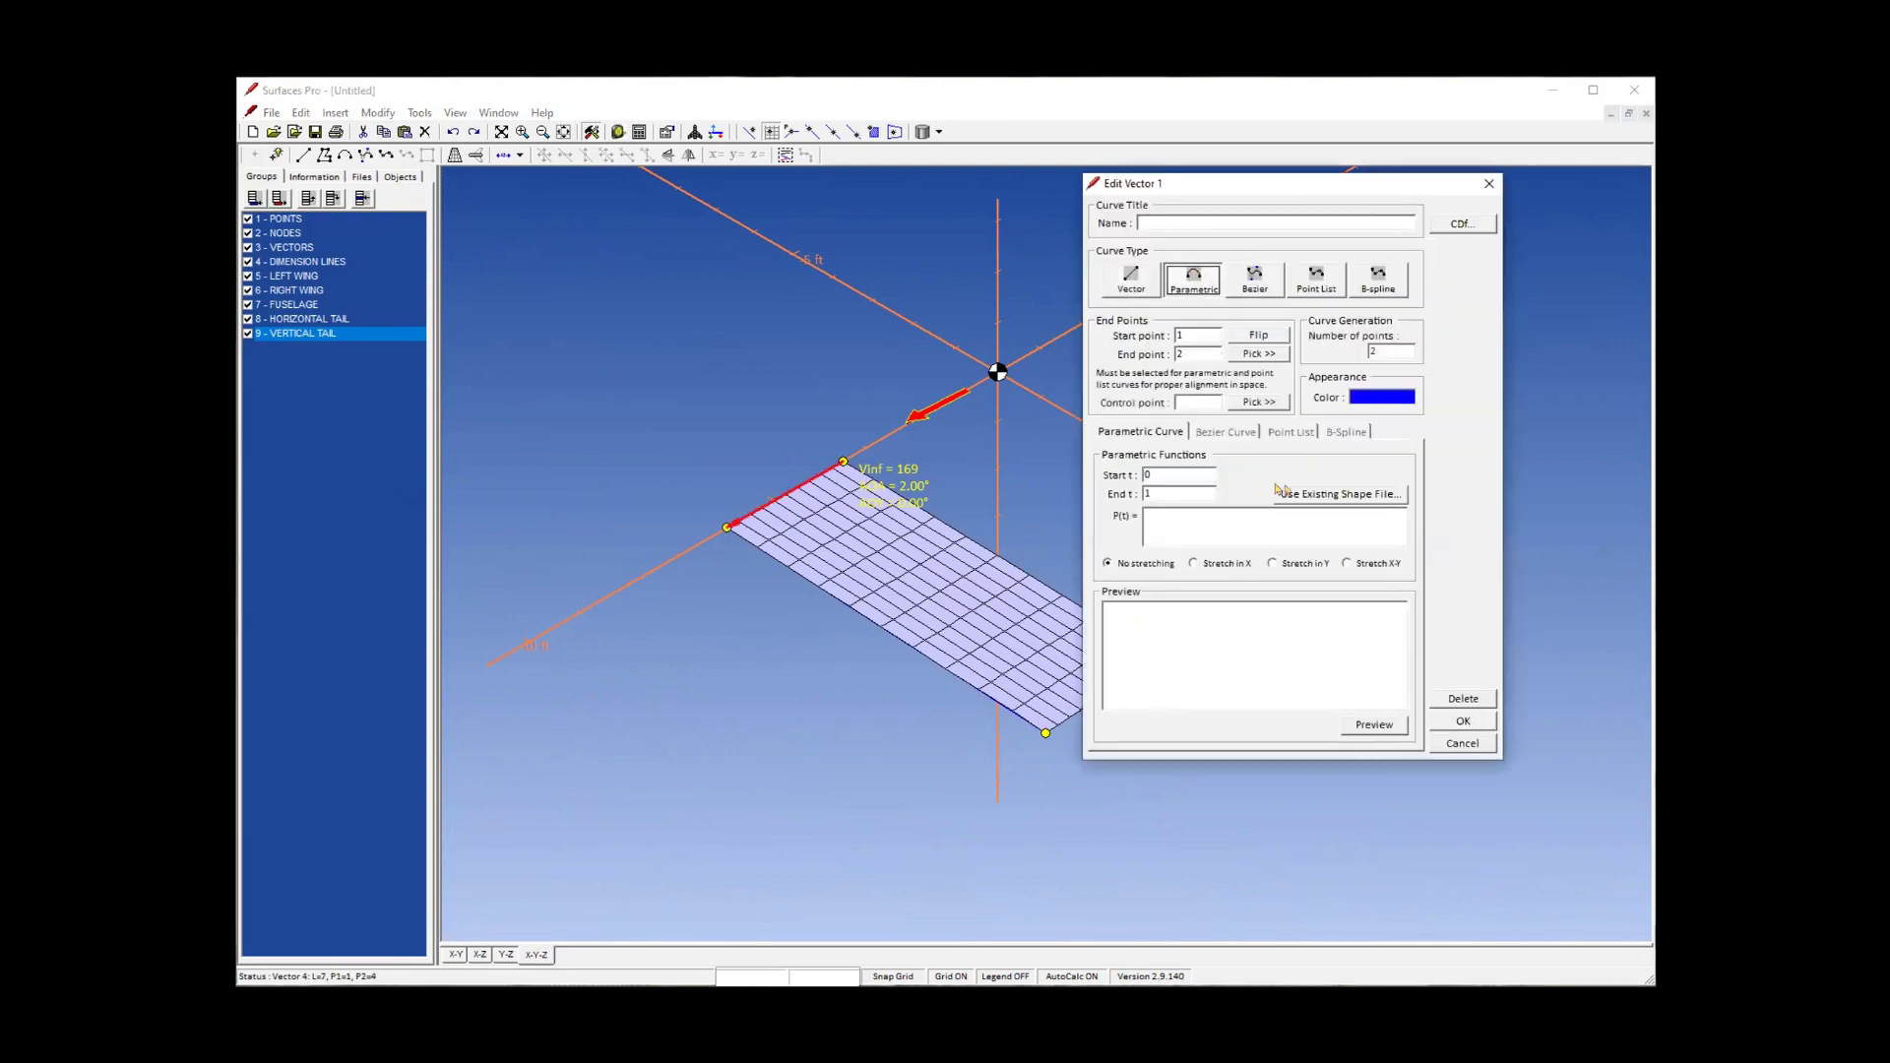
pyautogui.click(1309, 499)
pyautogui.click(821, 277)
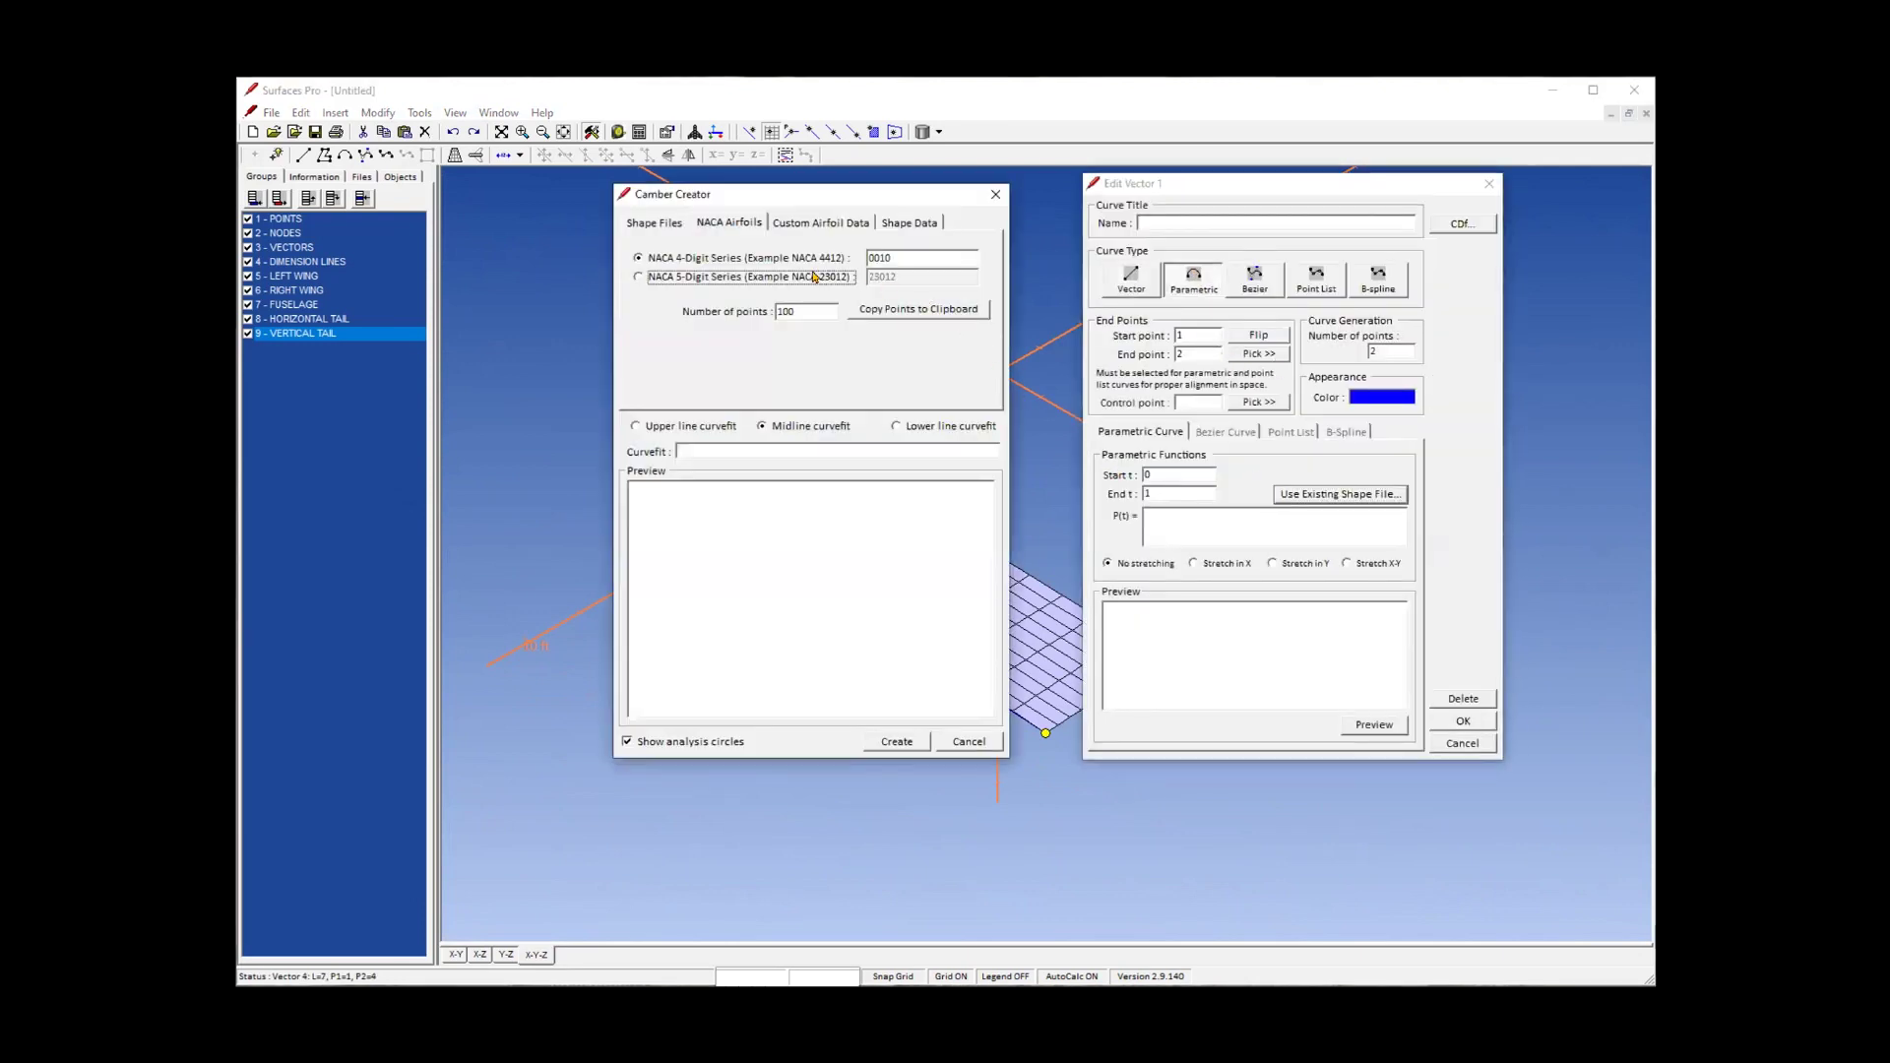
pyautogui.write('8')
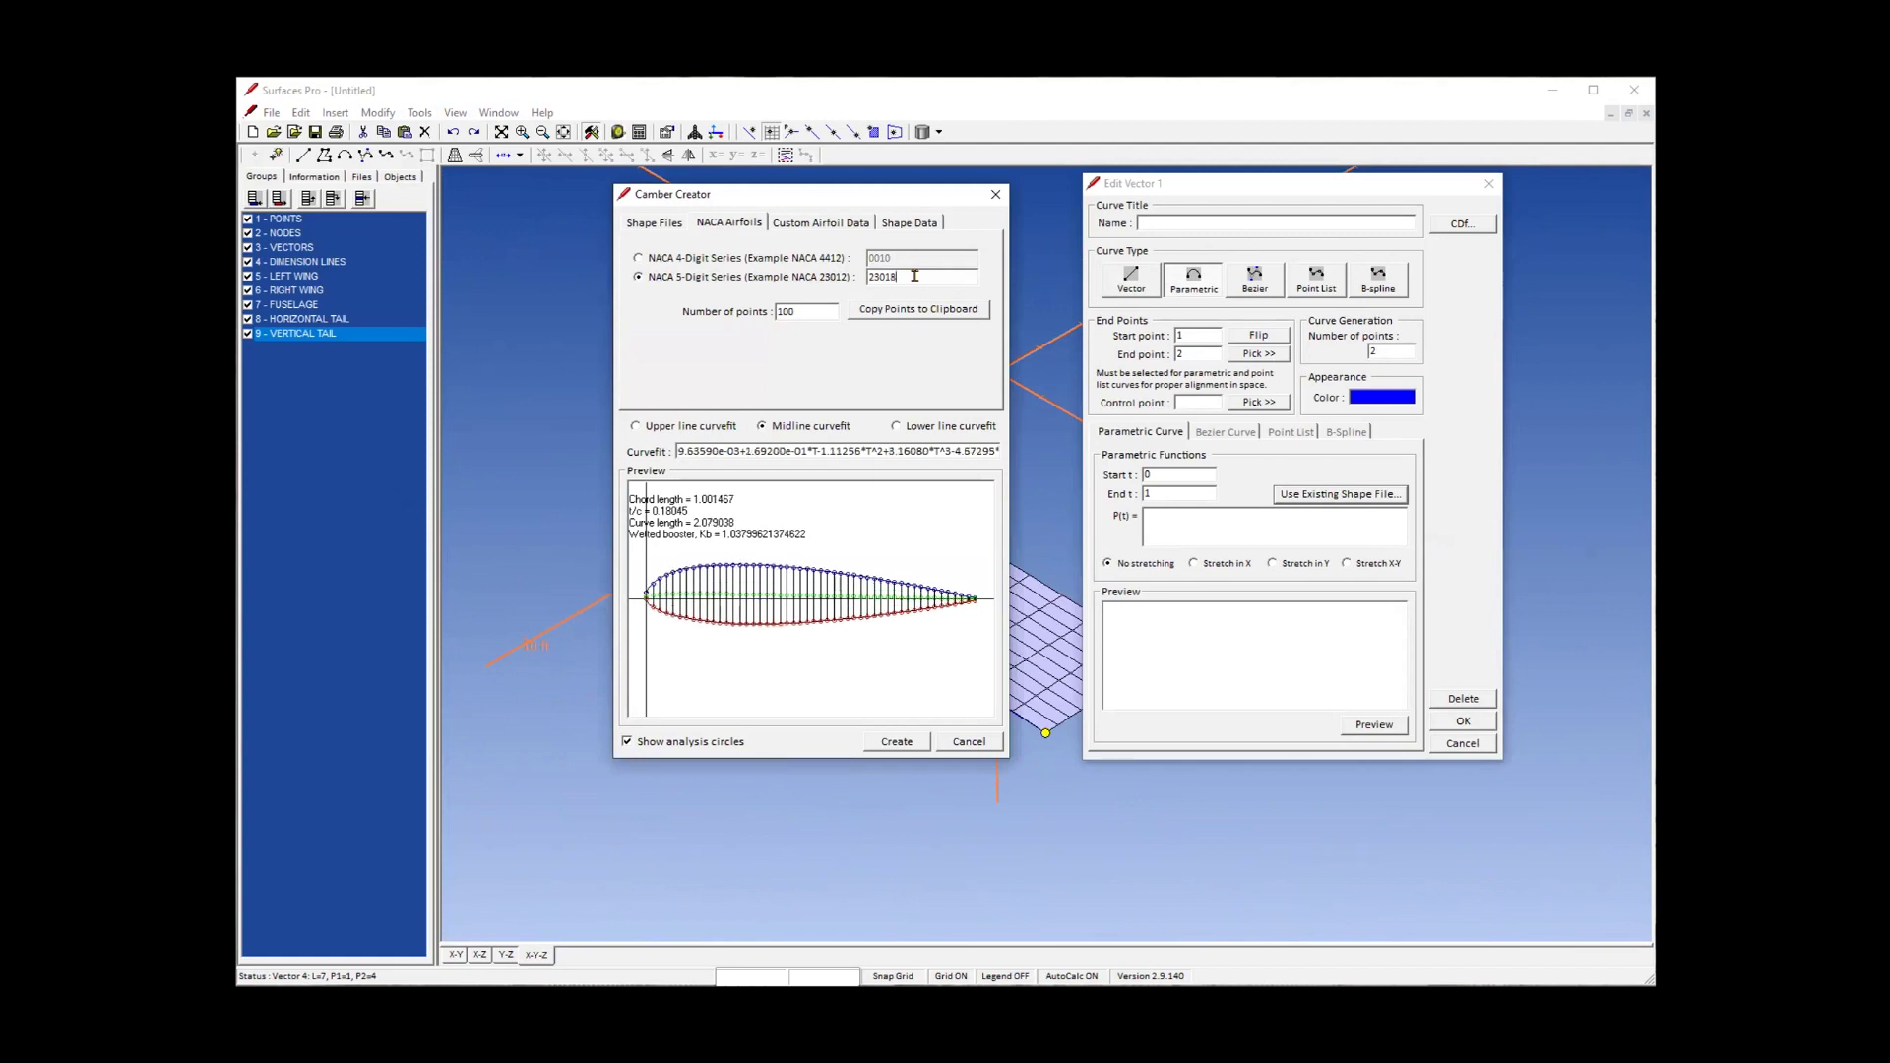
pyautogui.click(889, 742)
pyautogui.click(1462, 721)
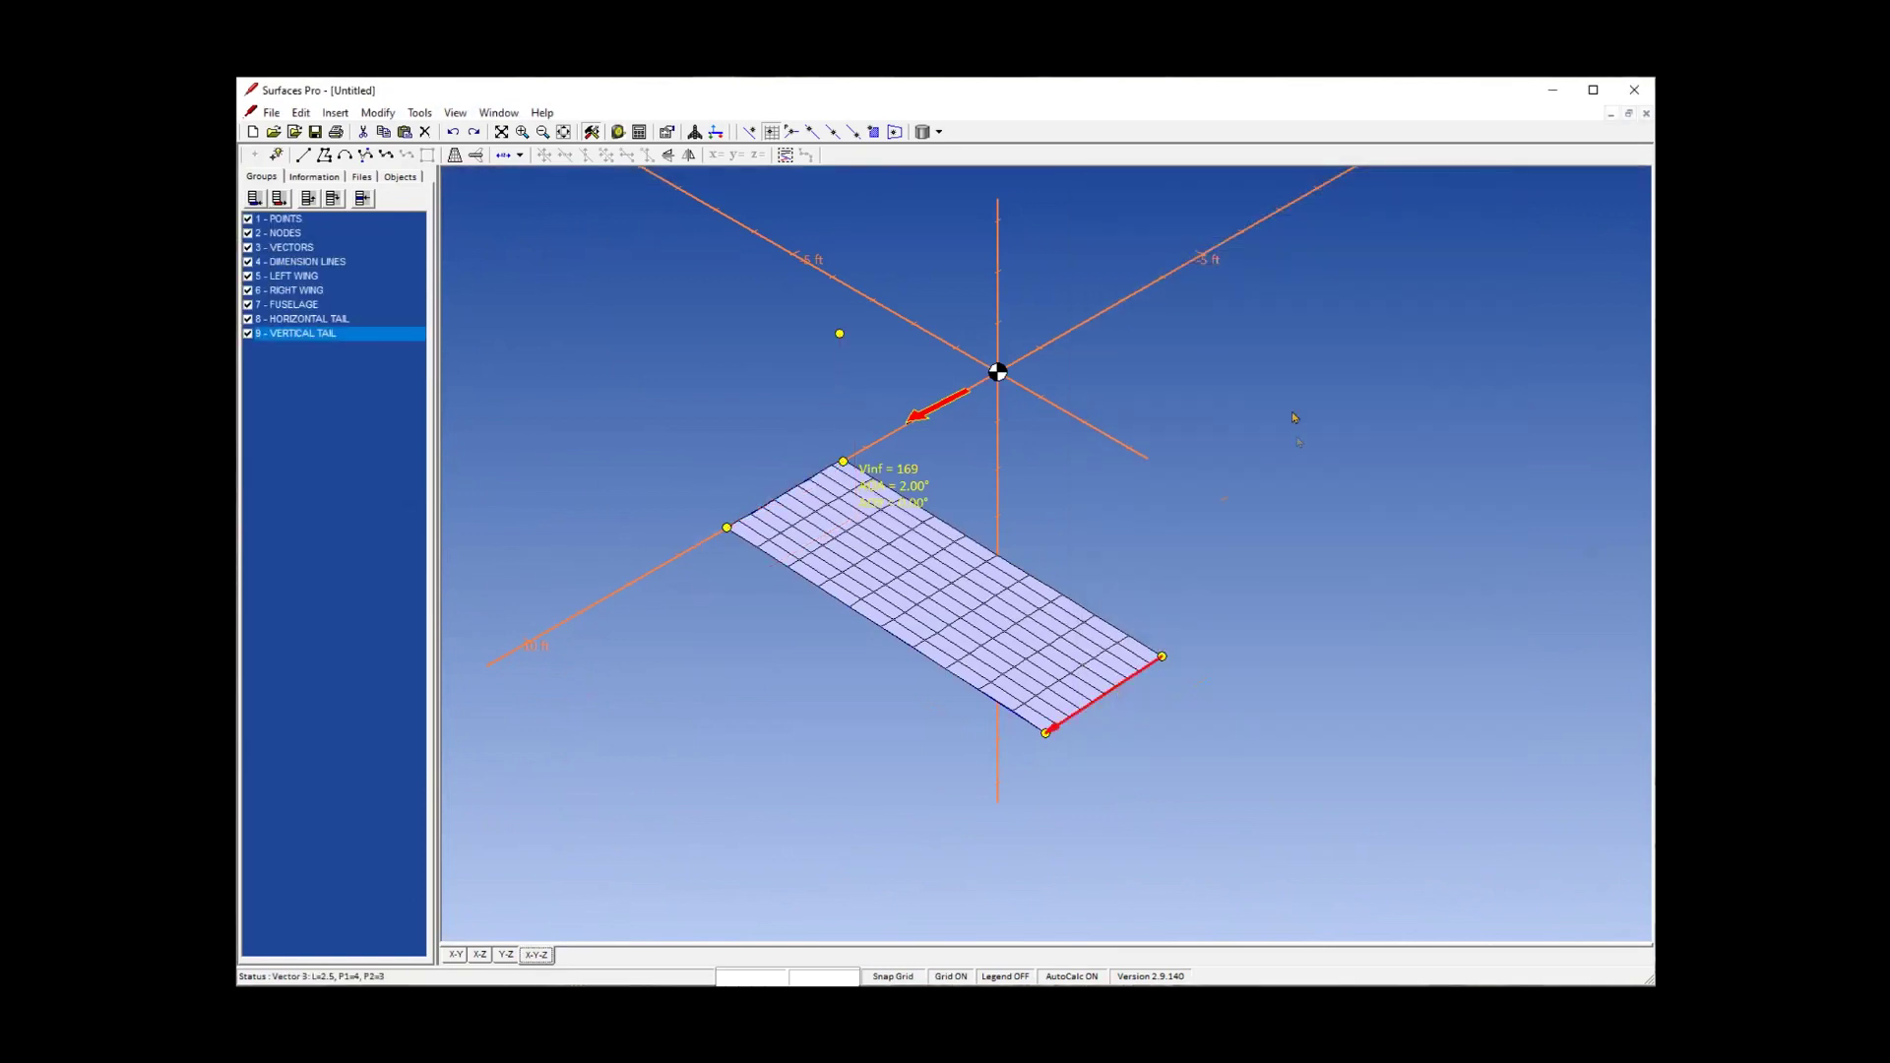
# Convert the tip edge into a parametric curve using the NACA 23010 camber line.
pyautogui.click(1193, 283)
pyautogui.click(1301, 497)
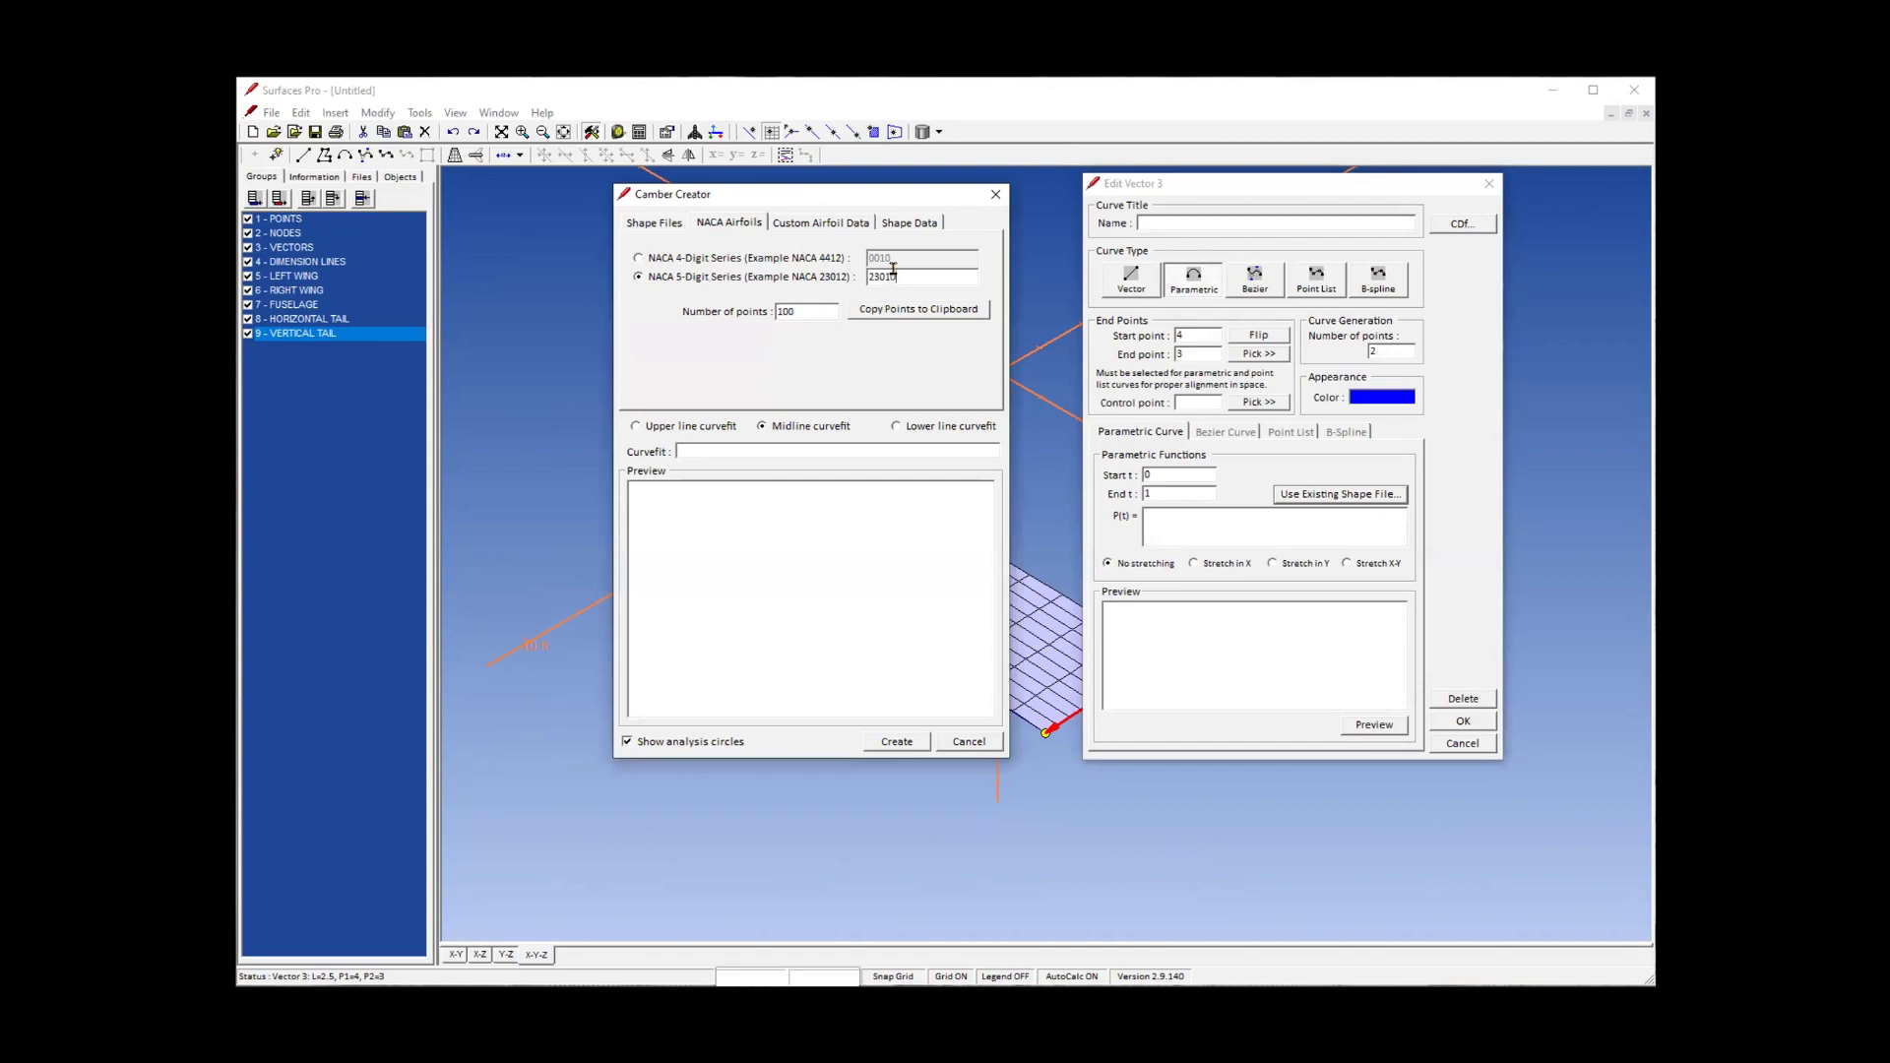
pyautogui.click(914, 744)
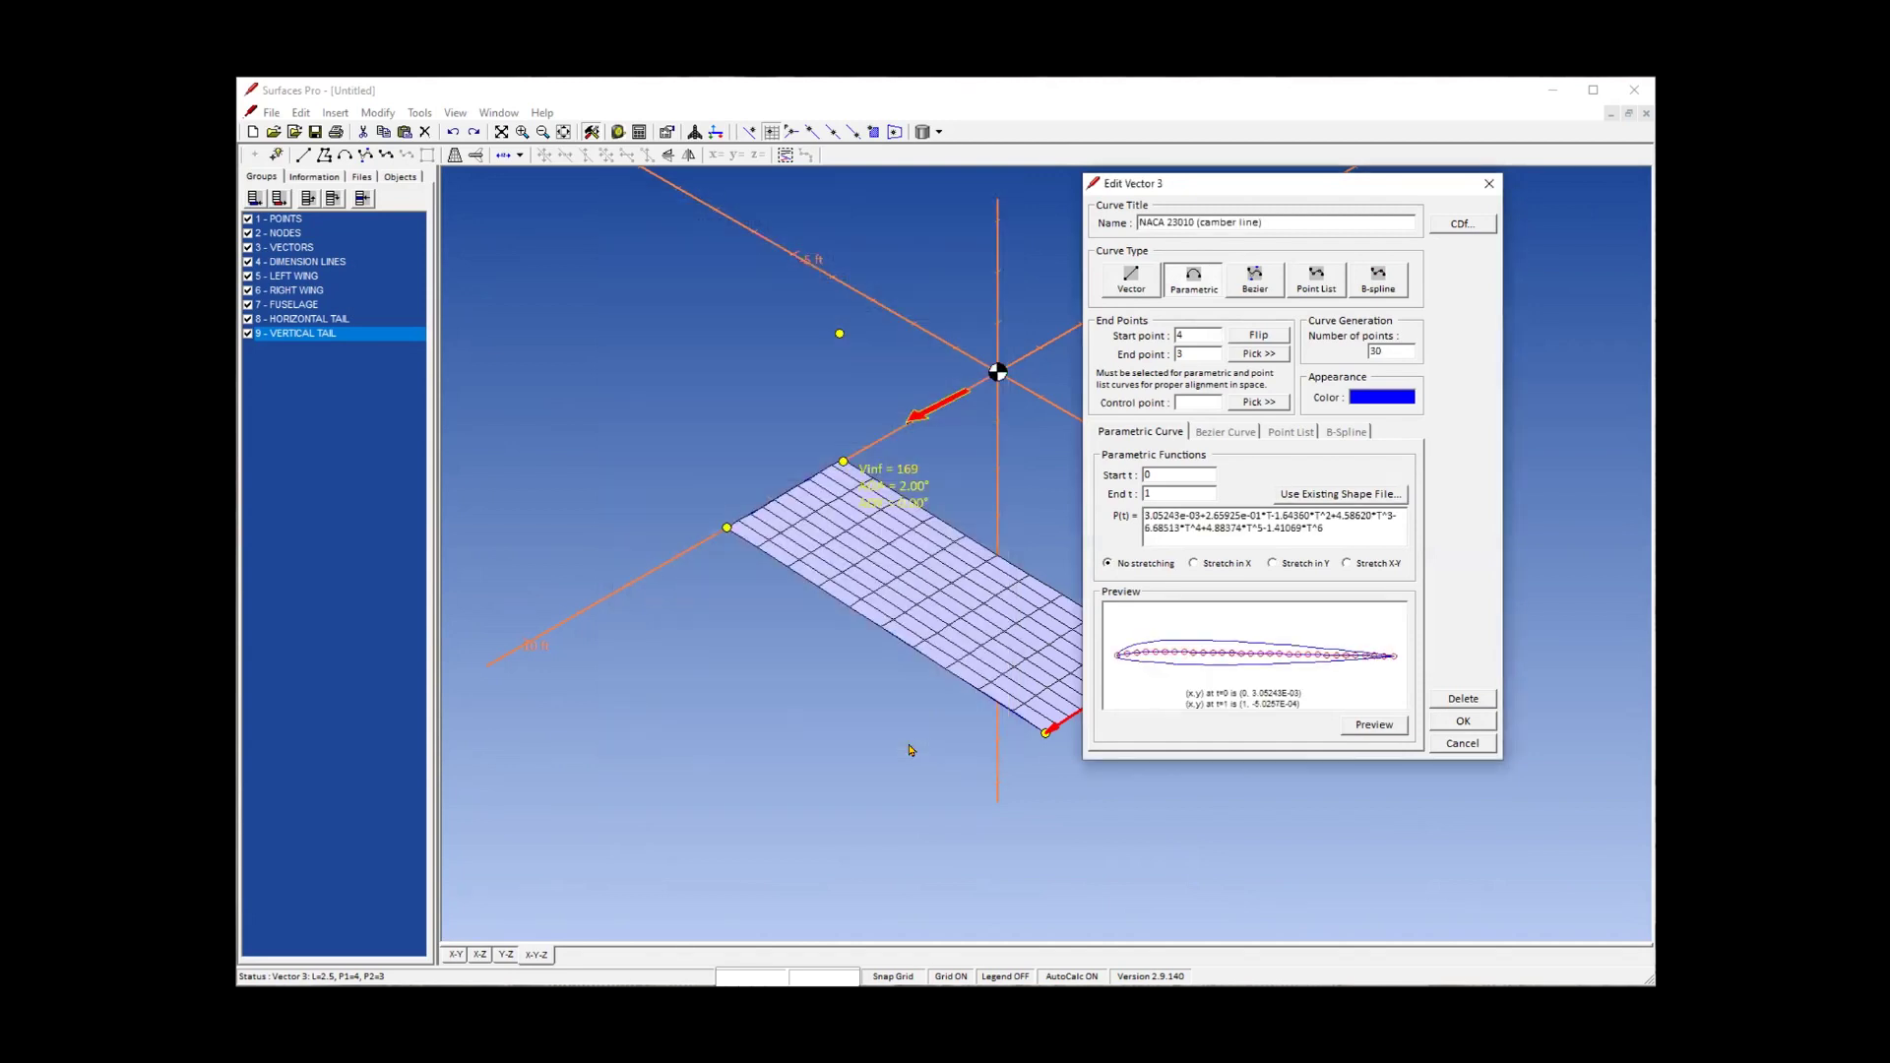
pyautogui.click(1463, 720)
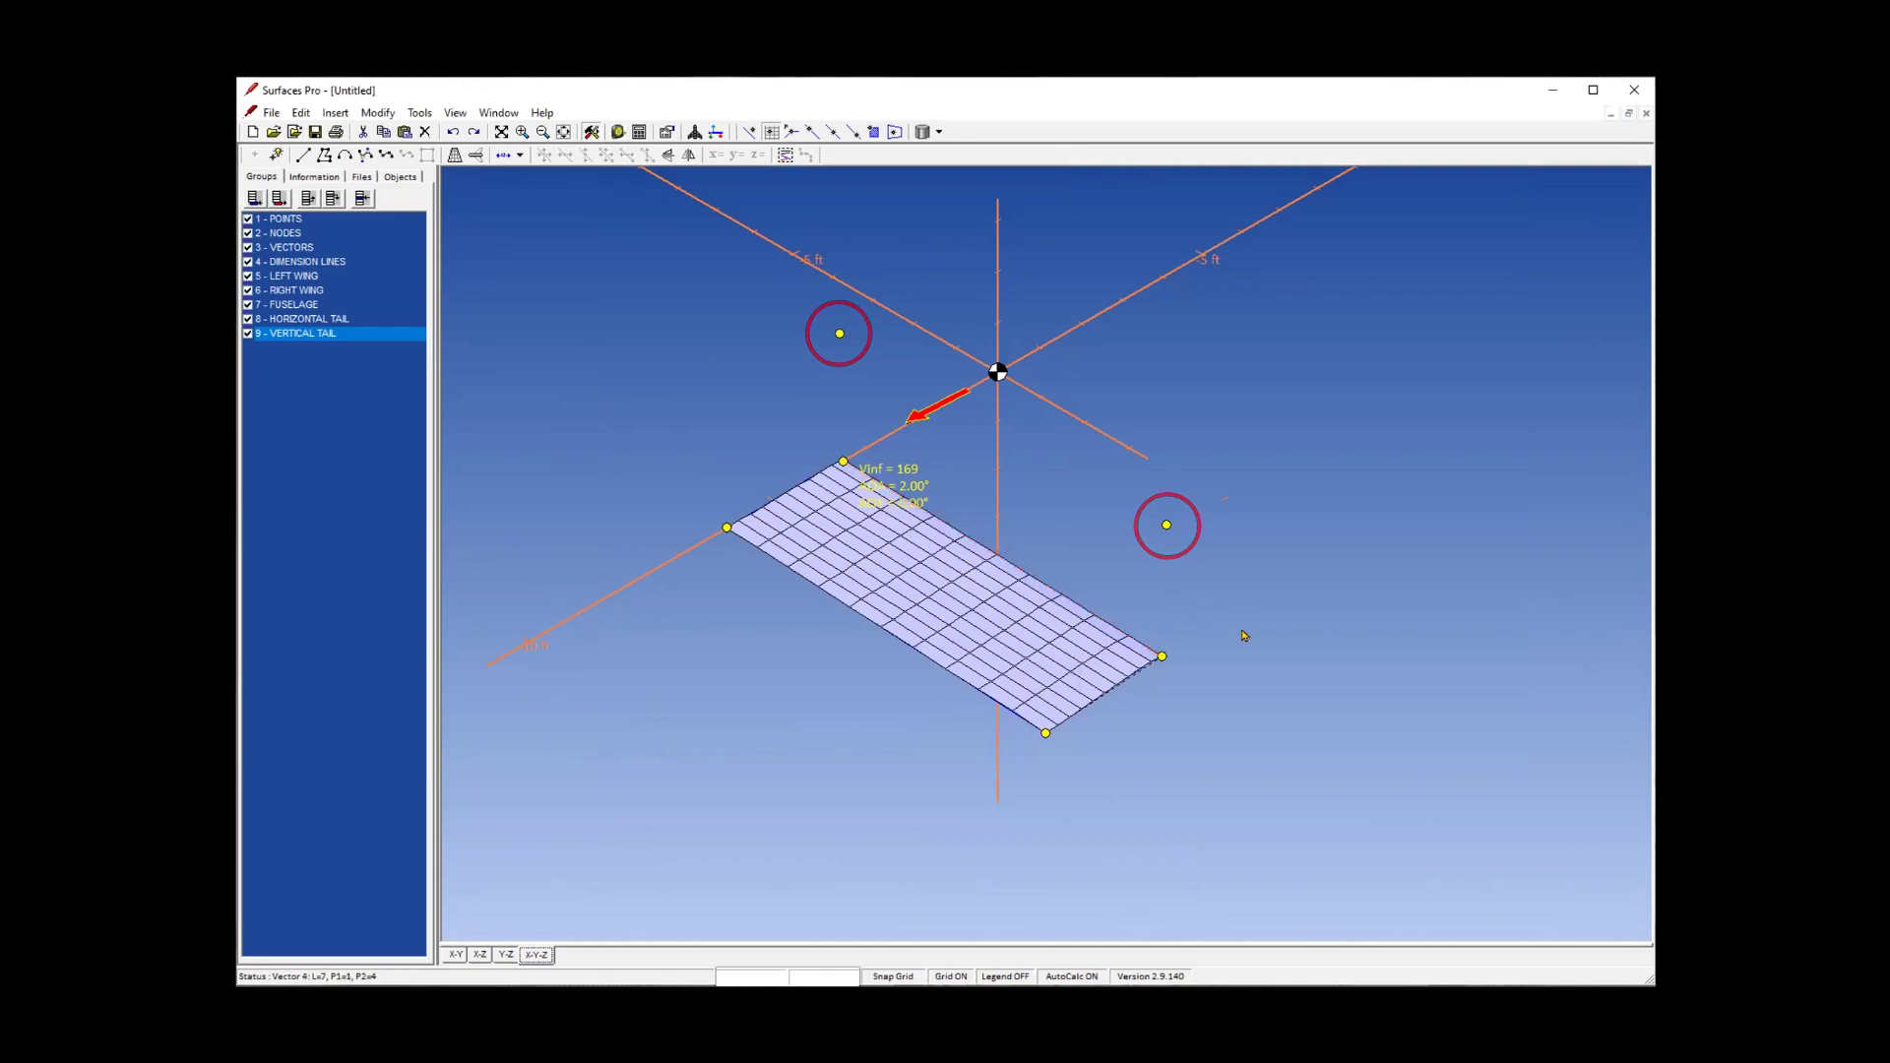
# Select the tip and root control points to examine how they orient the airfoils in 3D space.
pyautogui.moveTo(1014, 697); pyautogui.dragTo(1126, 704, button='middle')
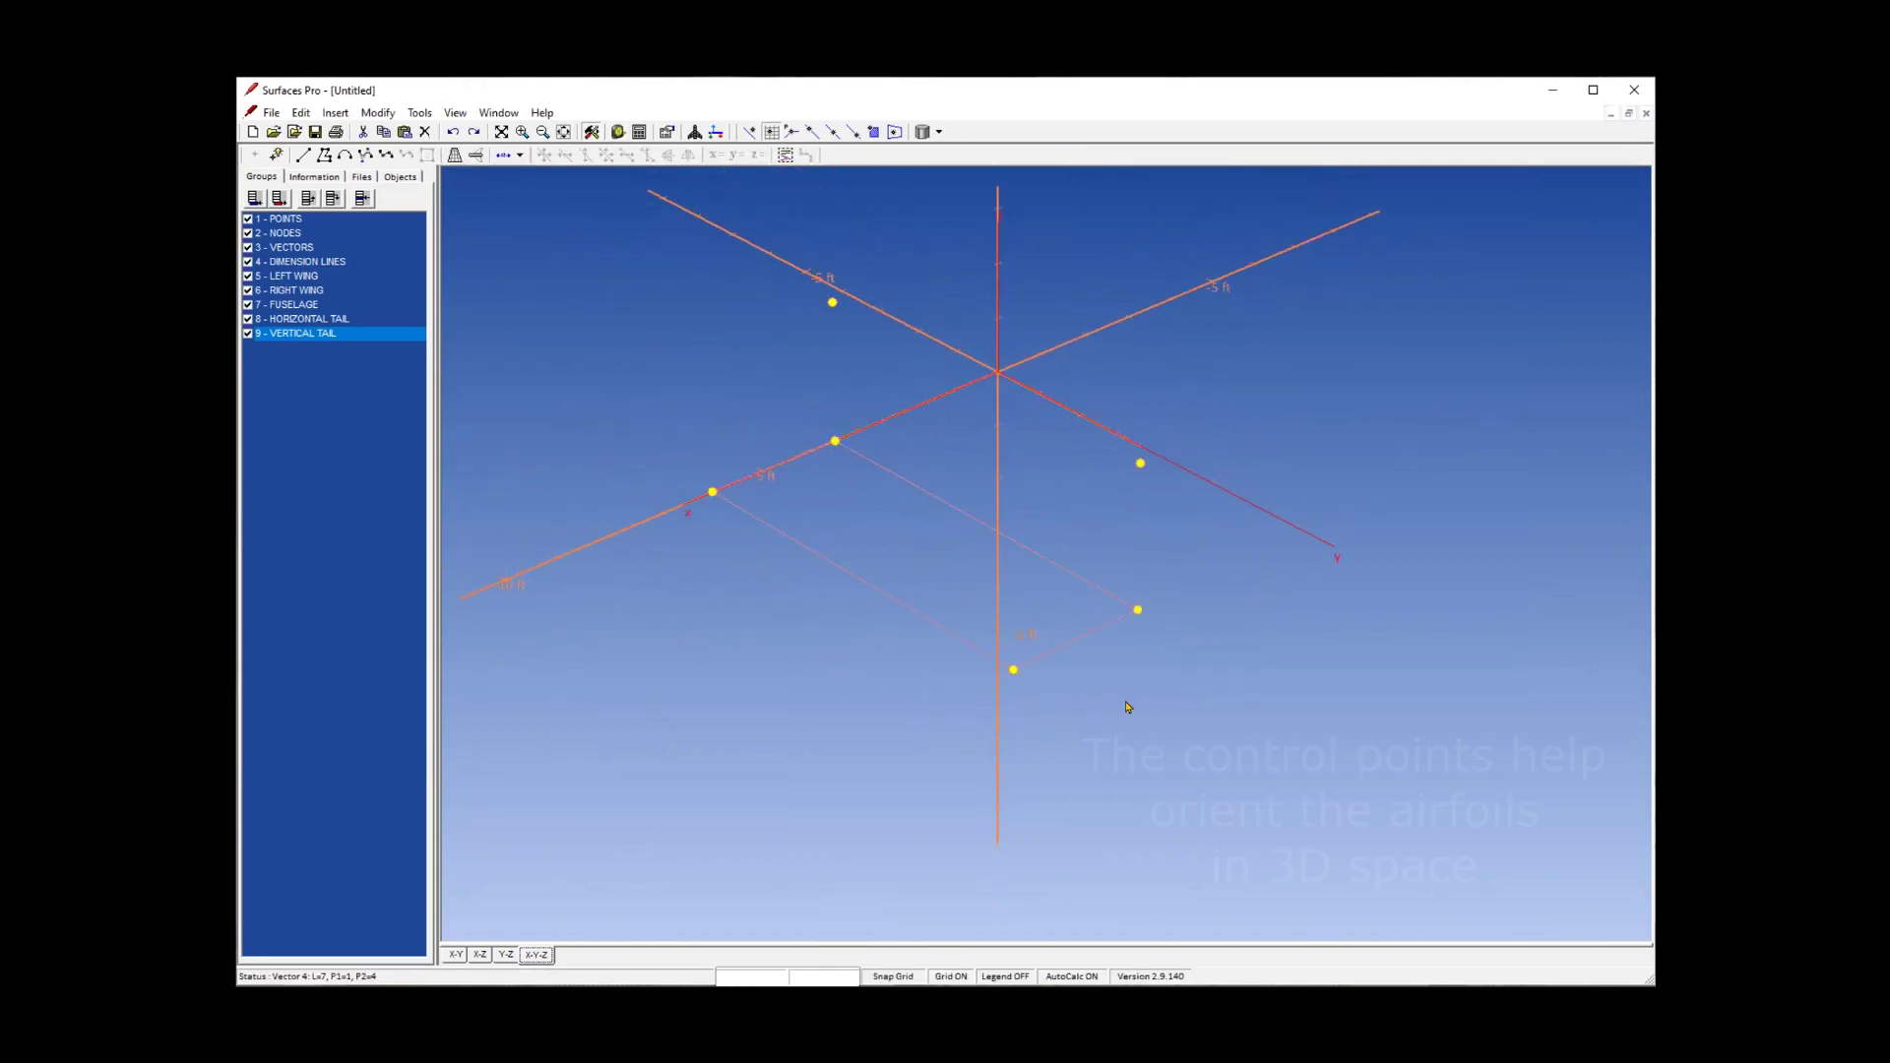
pyautogui.click(1141, 466)
pyautogui.click(833, 303)
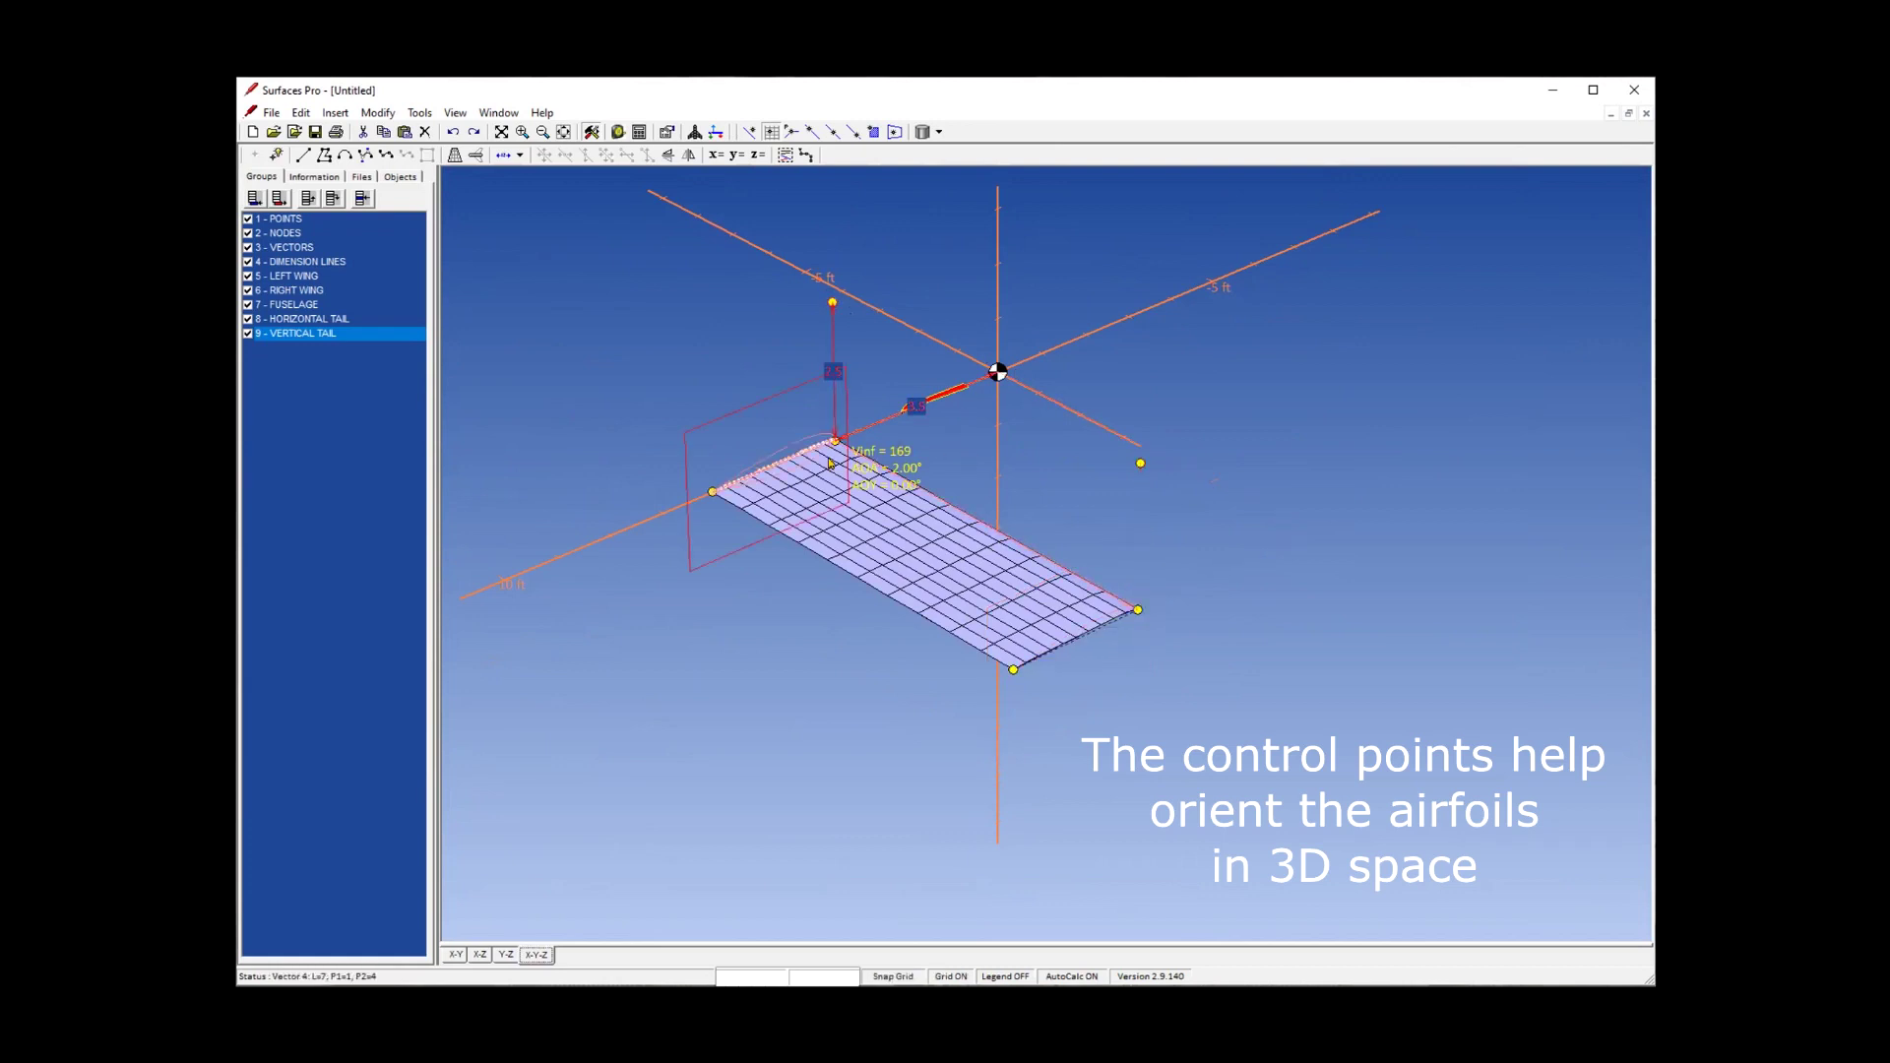
# Turn on the display of point numbers in the options.
pyautogui.click(419, 113)
pyautogui.click(581, 520)
pyautogui.click(863, 364)
pyautogui.click(988, 642)
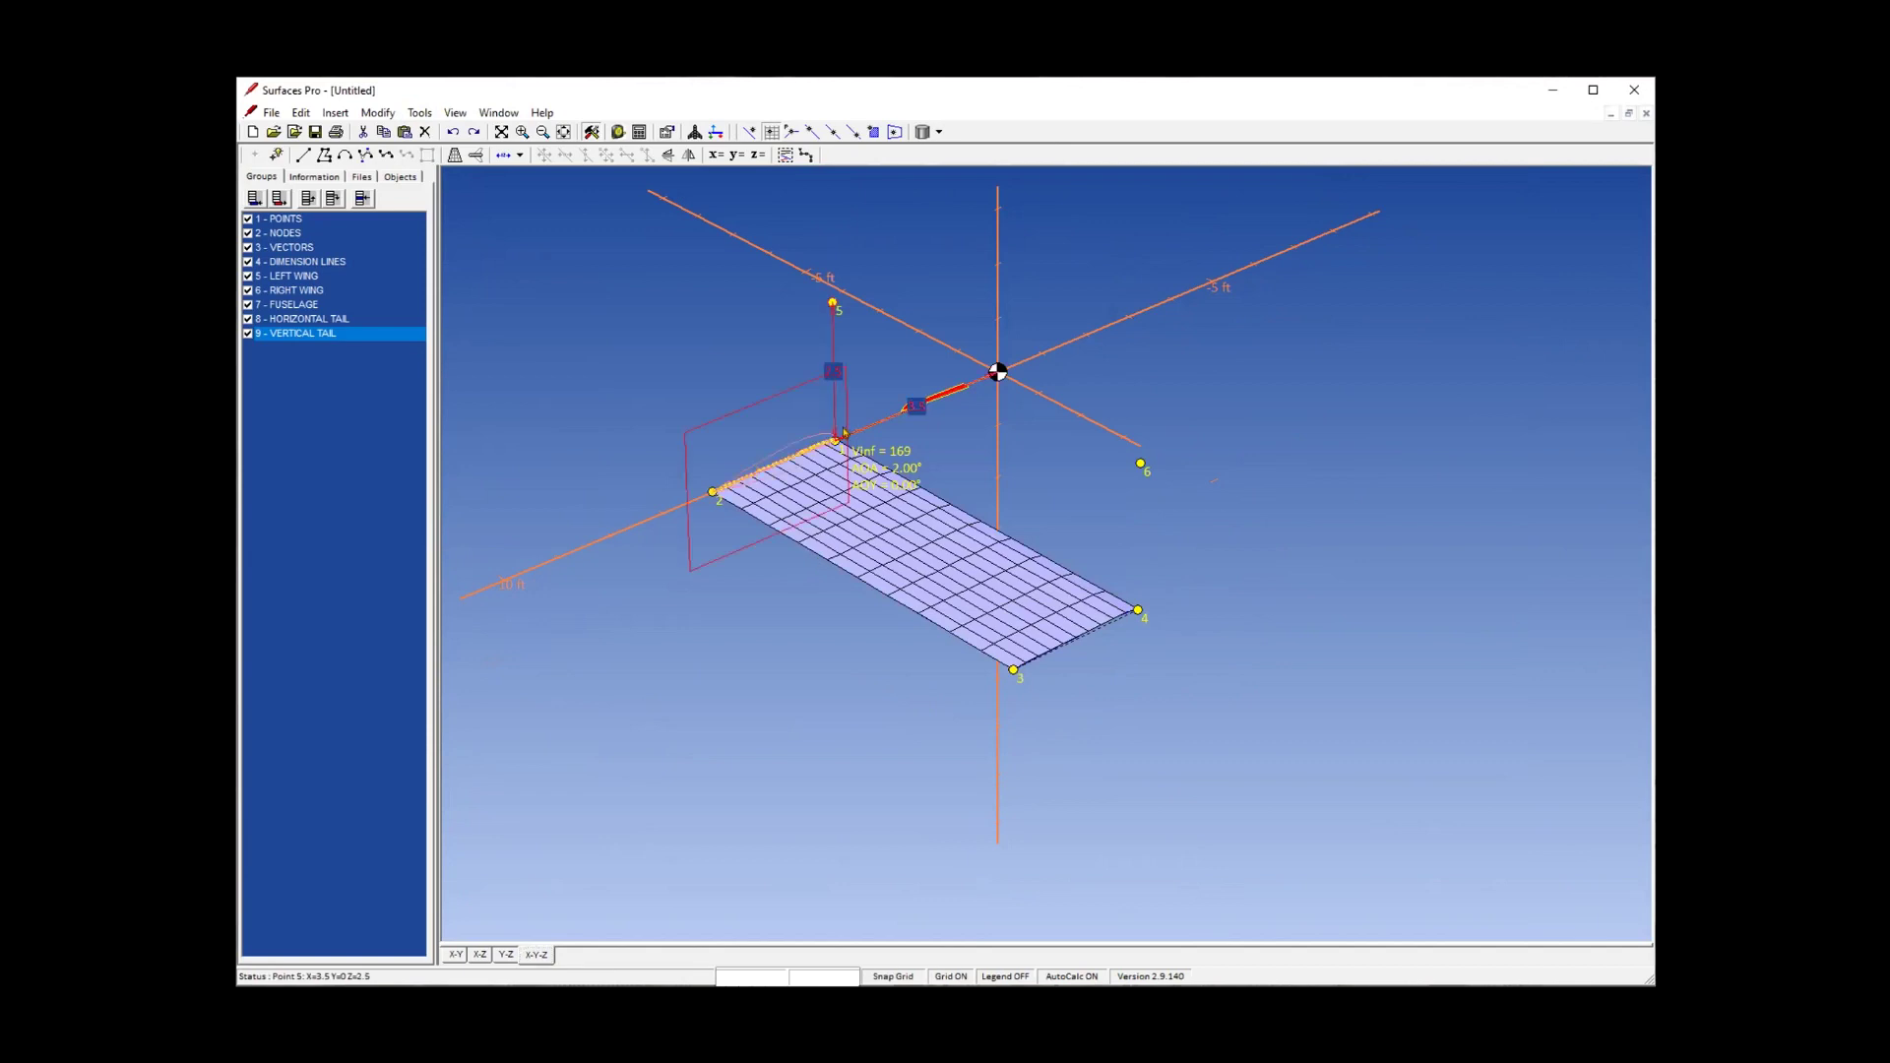
# Examine the control point assigned to the root and tip airfoil curves without changing their properties.
pyautogui.click(793, 464)
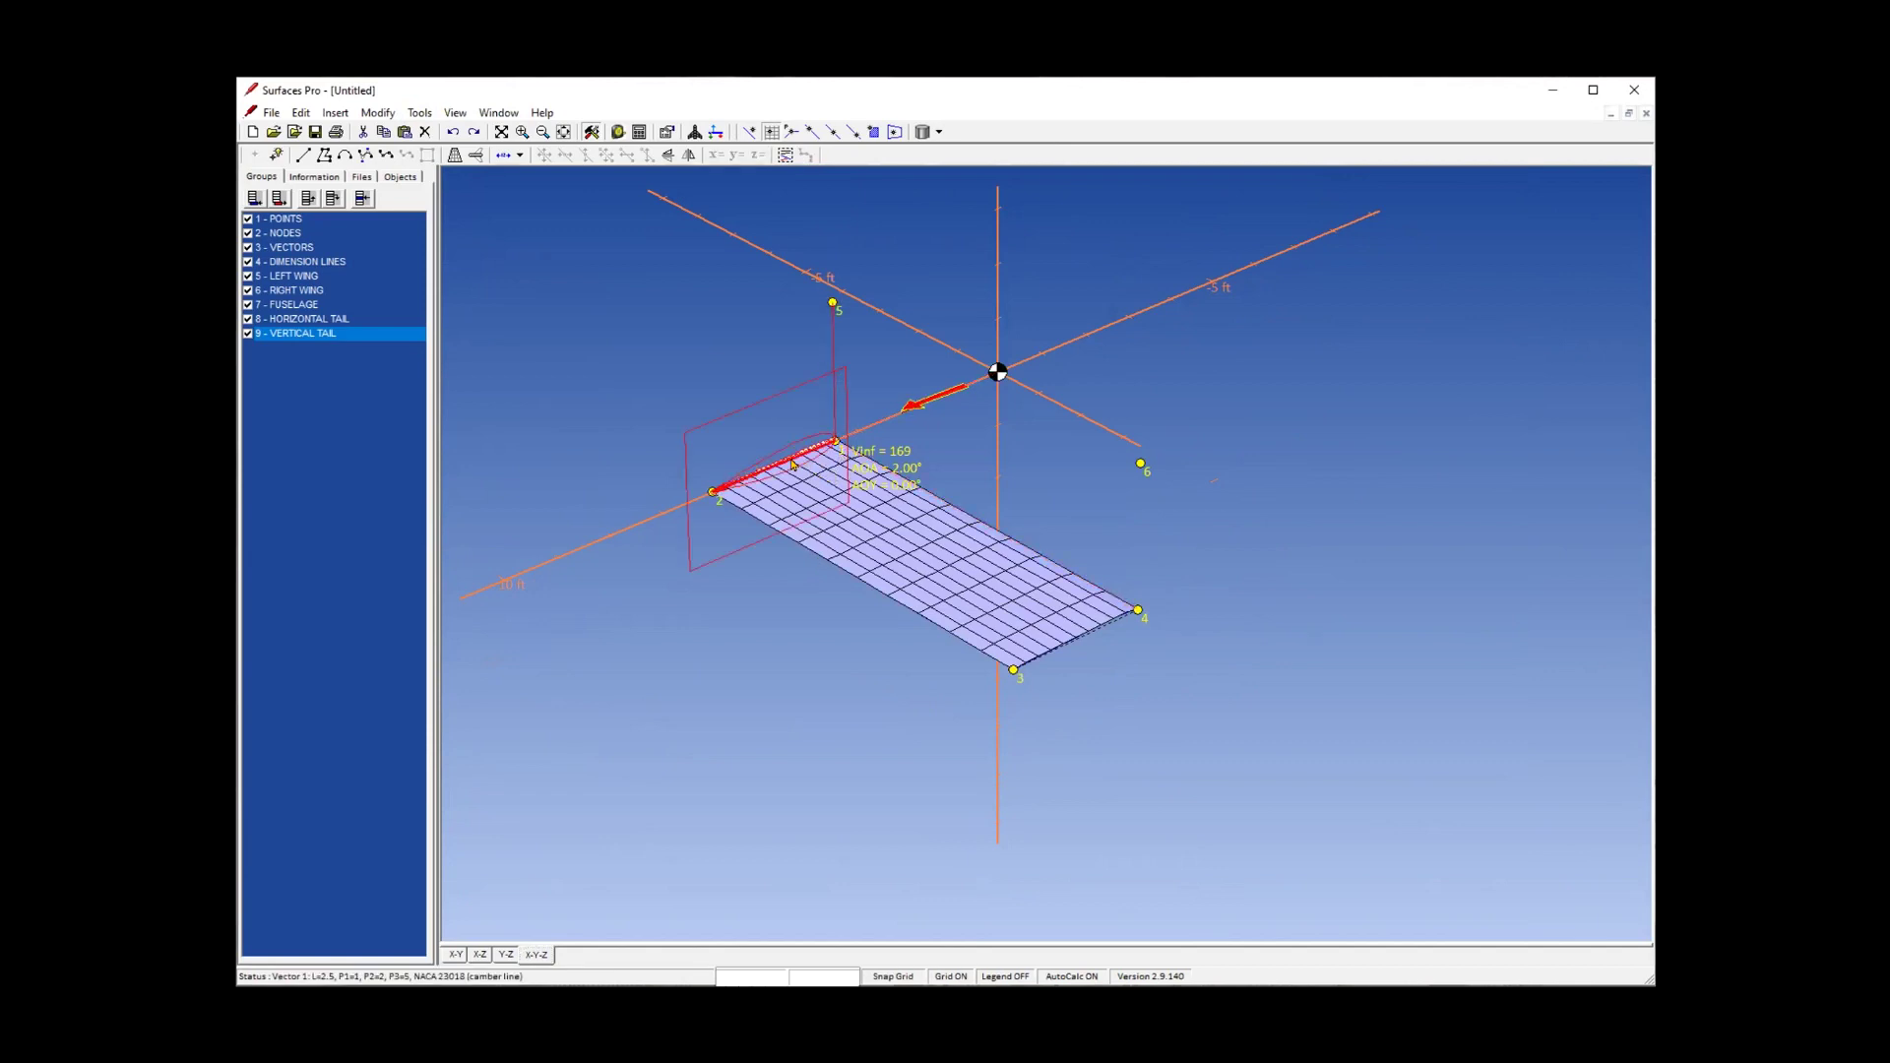
pyautogui.doubleClick(793, 465)
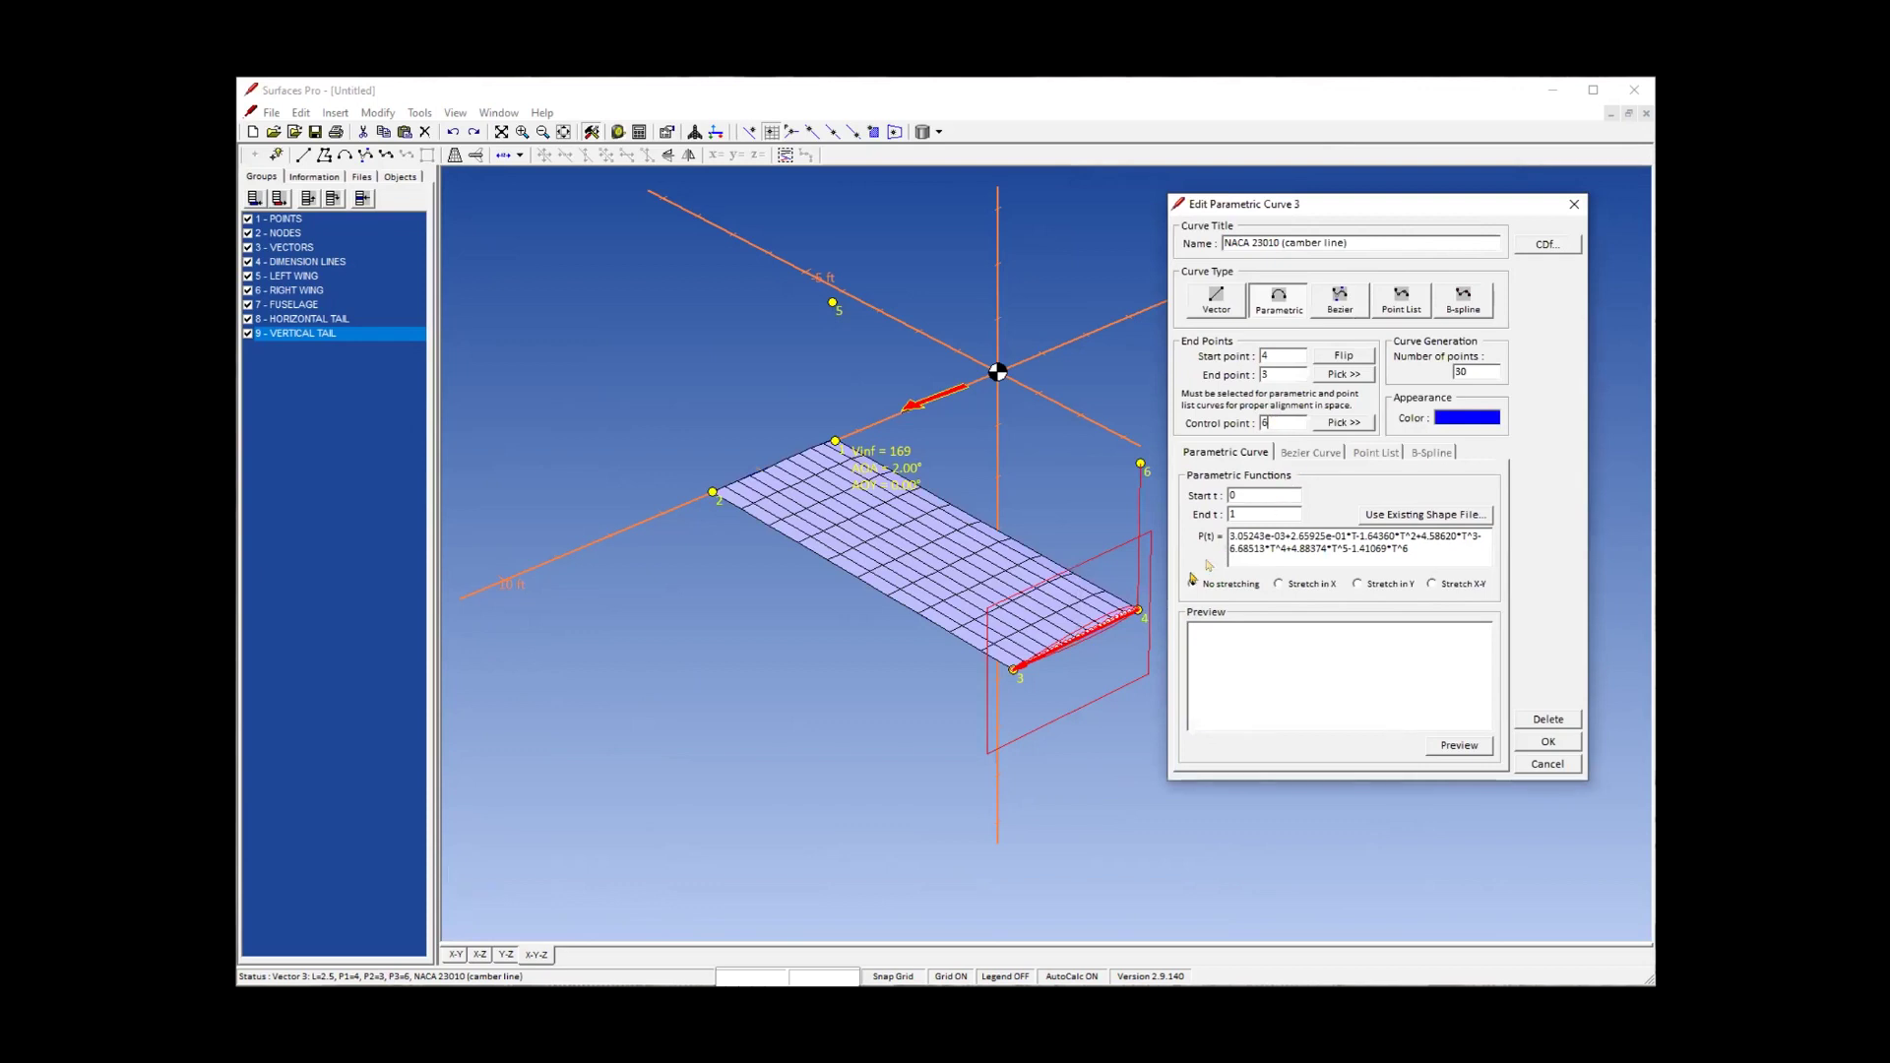
pyautogui.click(1544, 767)
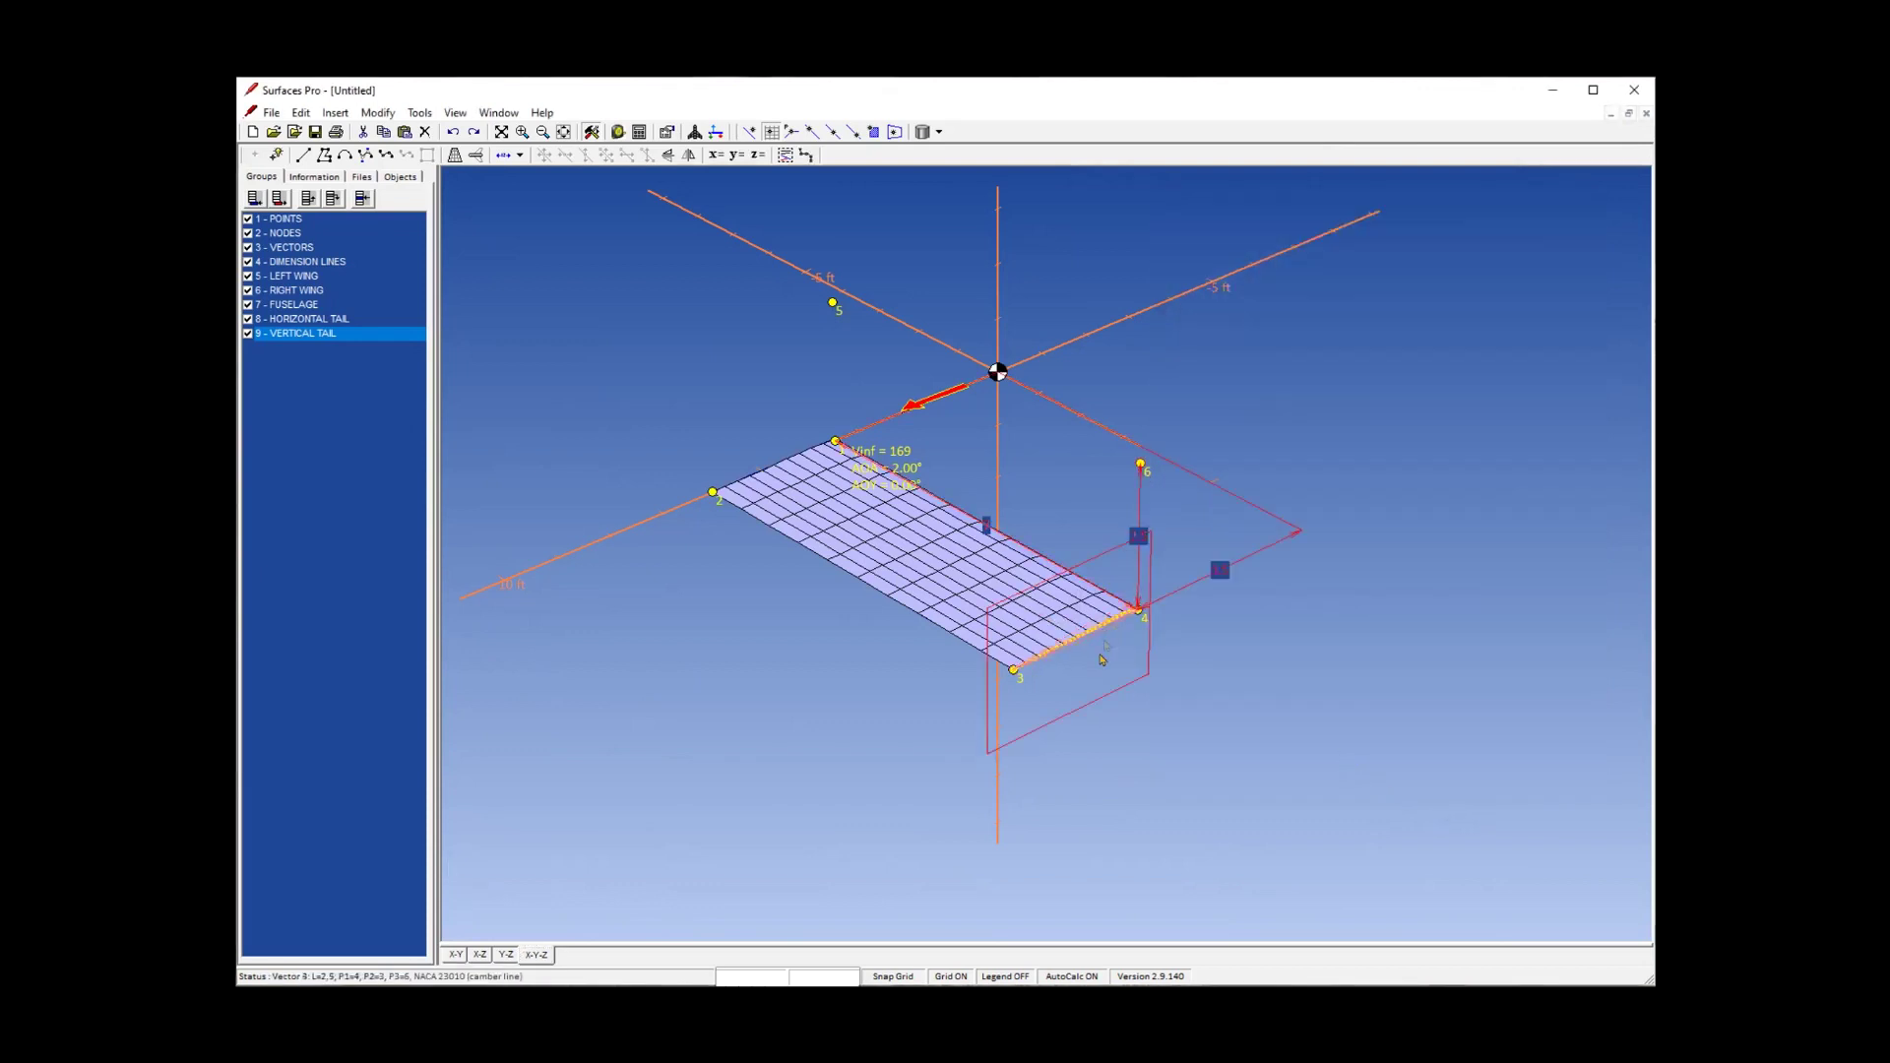
# In the trapezoid surface's properties, turn off the options ensuring that the control point is normal to A1 and A2.
pyautogui.doubleClick(928, 560)
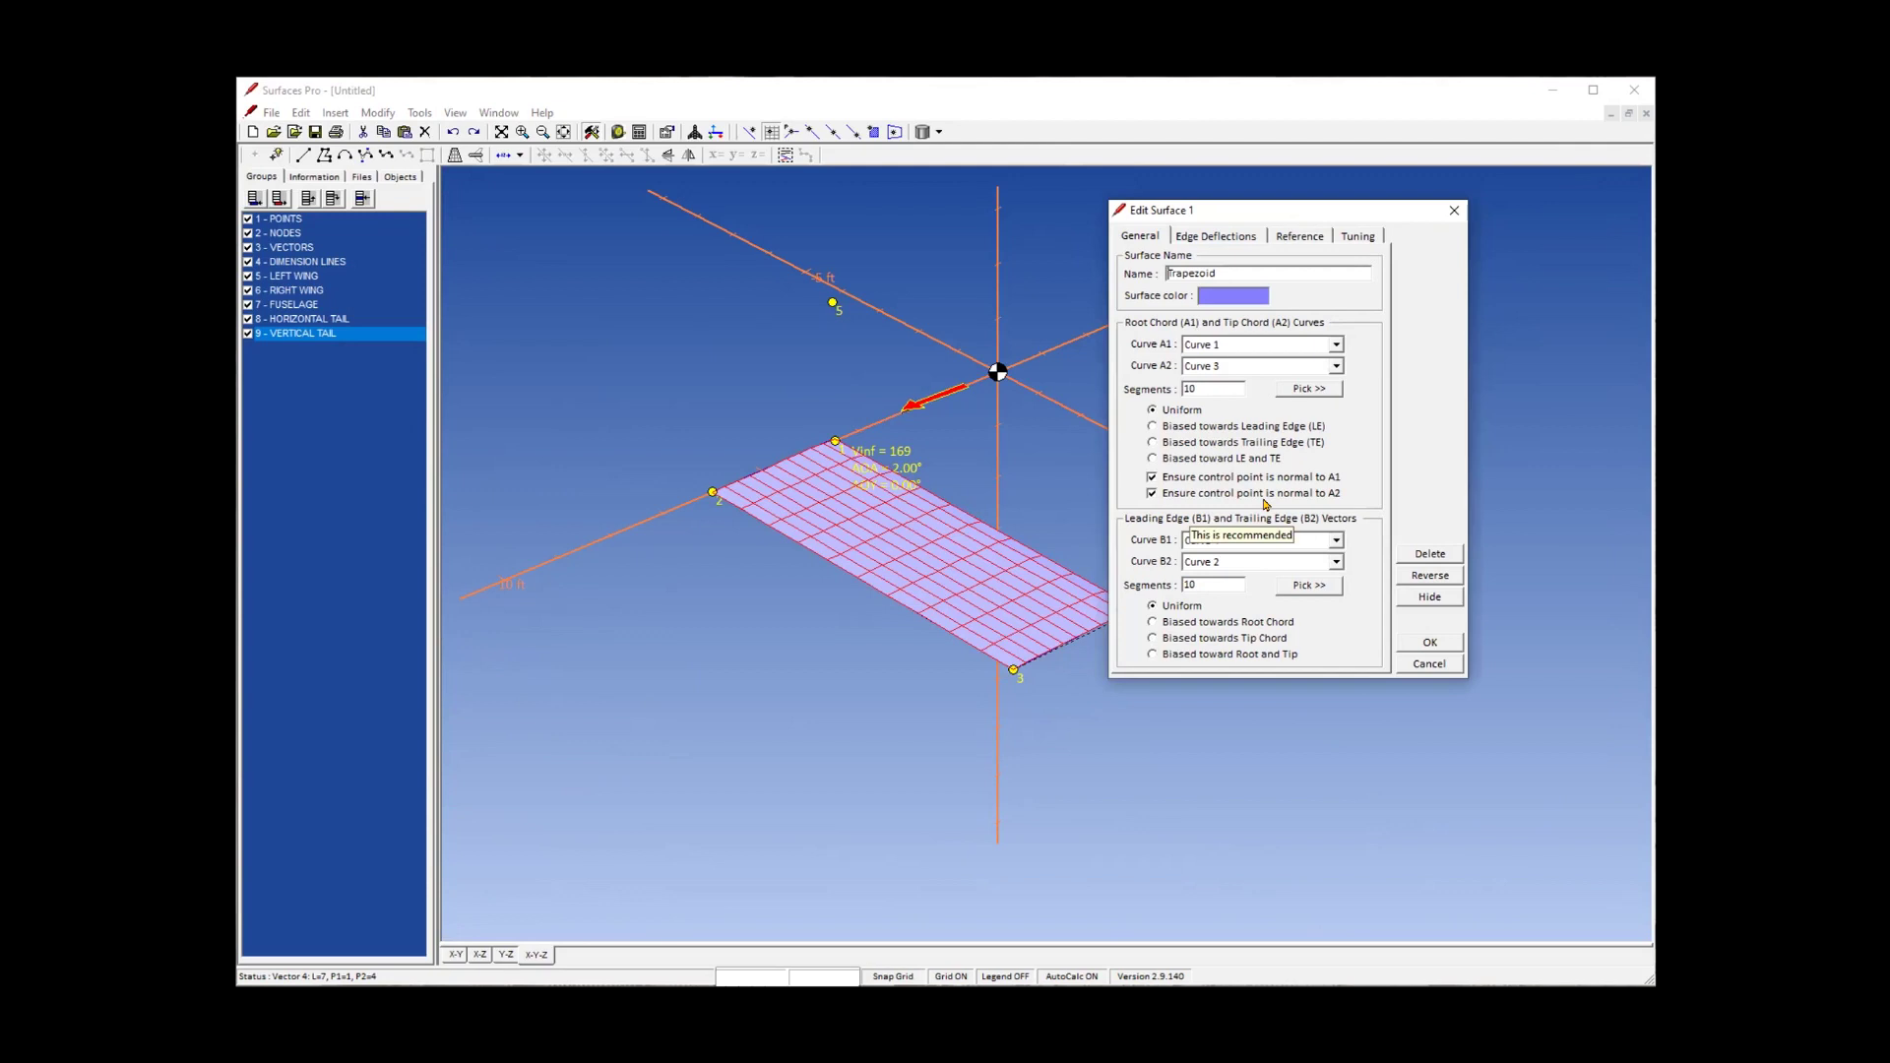
pyautogui.click(1262, 488)
pyautogui.click(1408, 642)
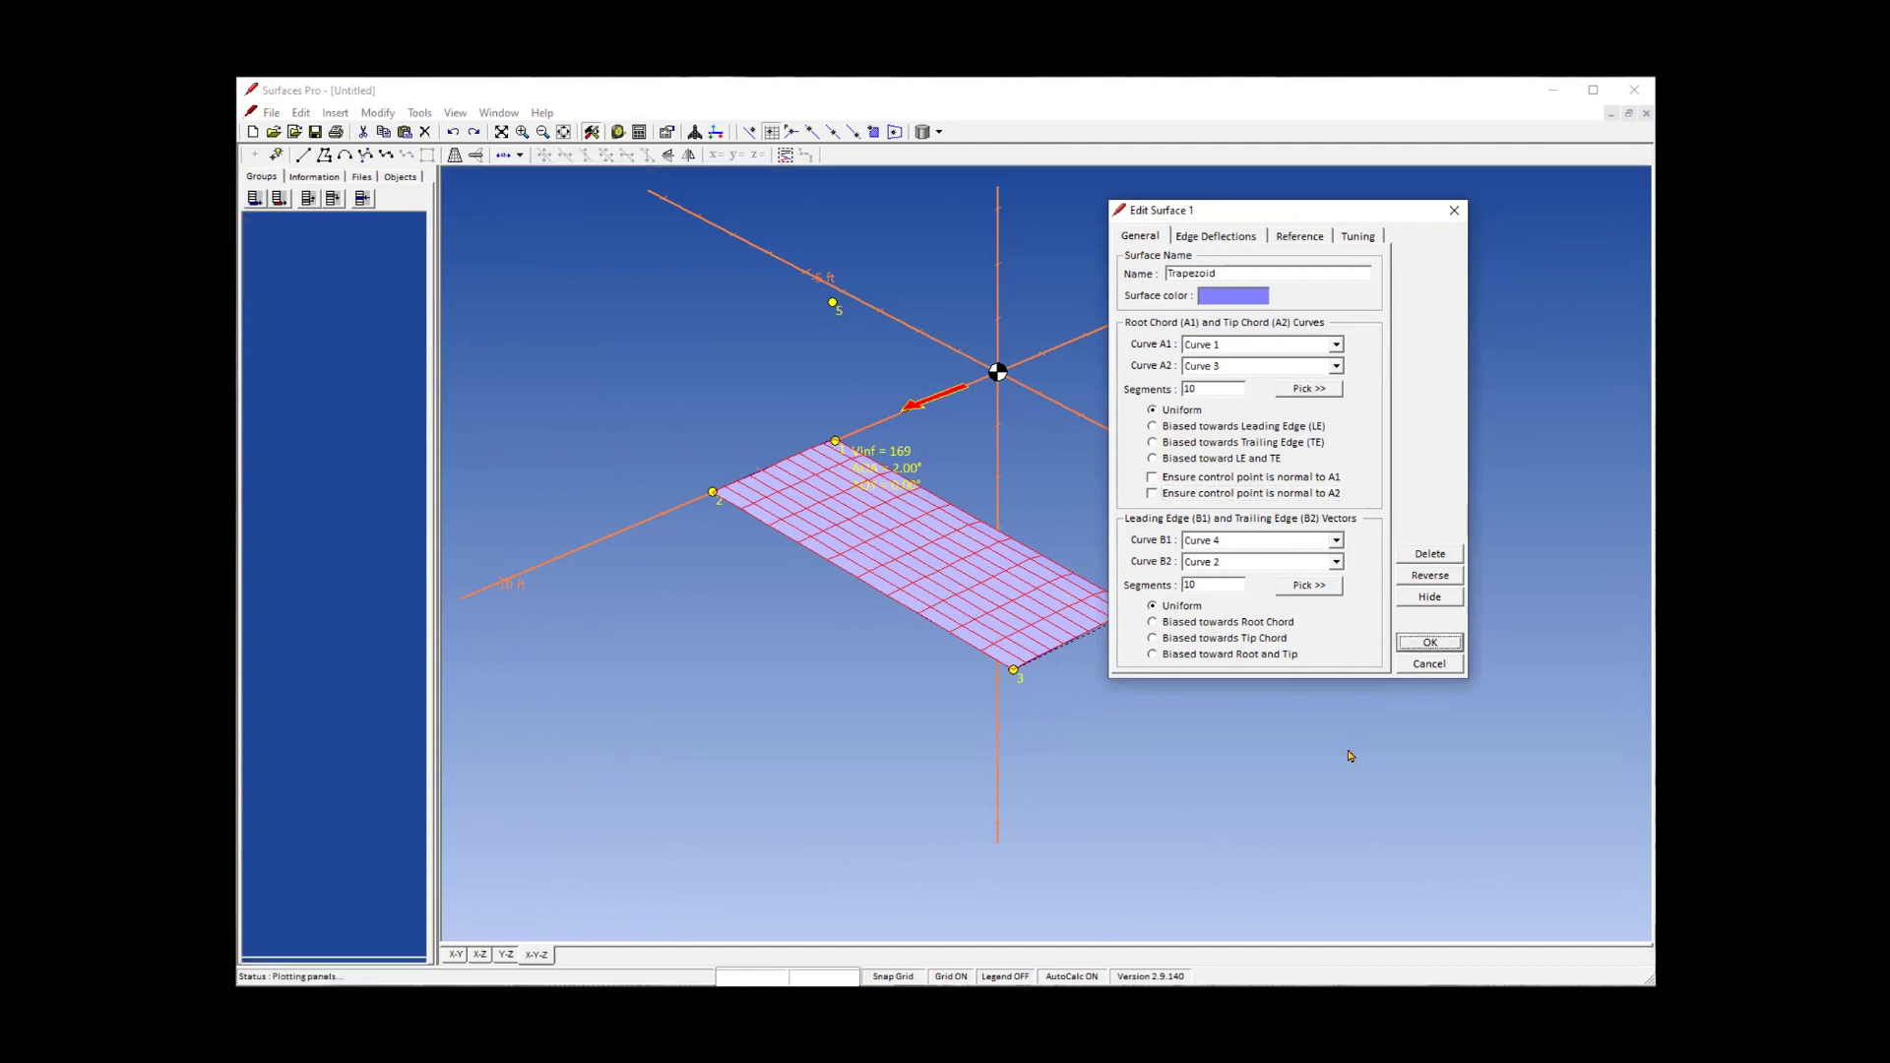
# Select the wing's tip points 3 and 4 and rotate them 15° in the Y-Z plane about the origin.
pyautogui.click(507, 955)
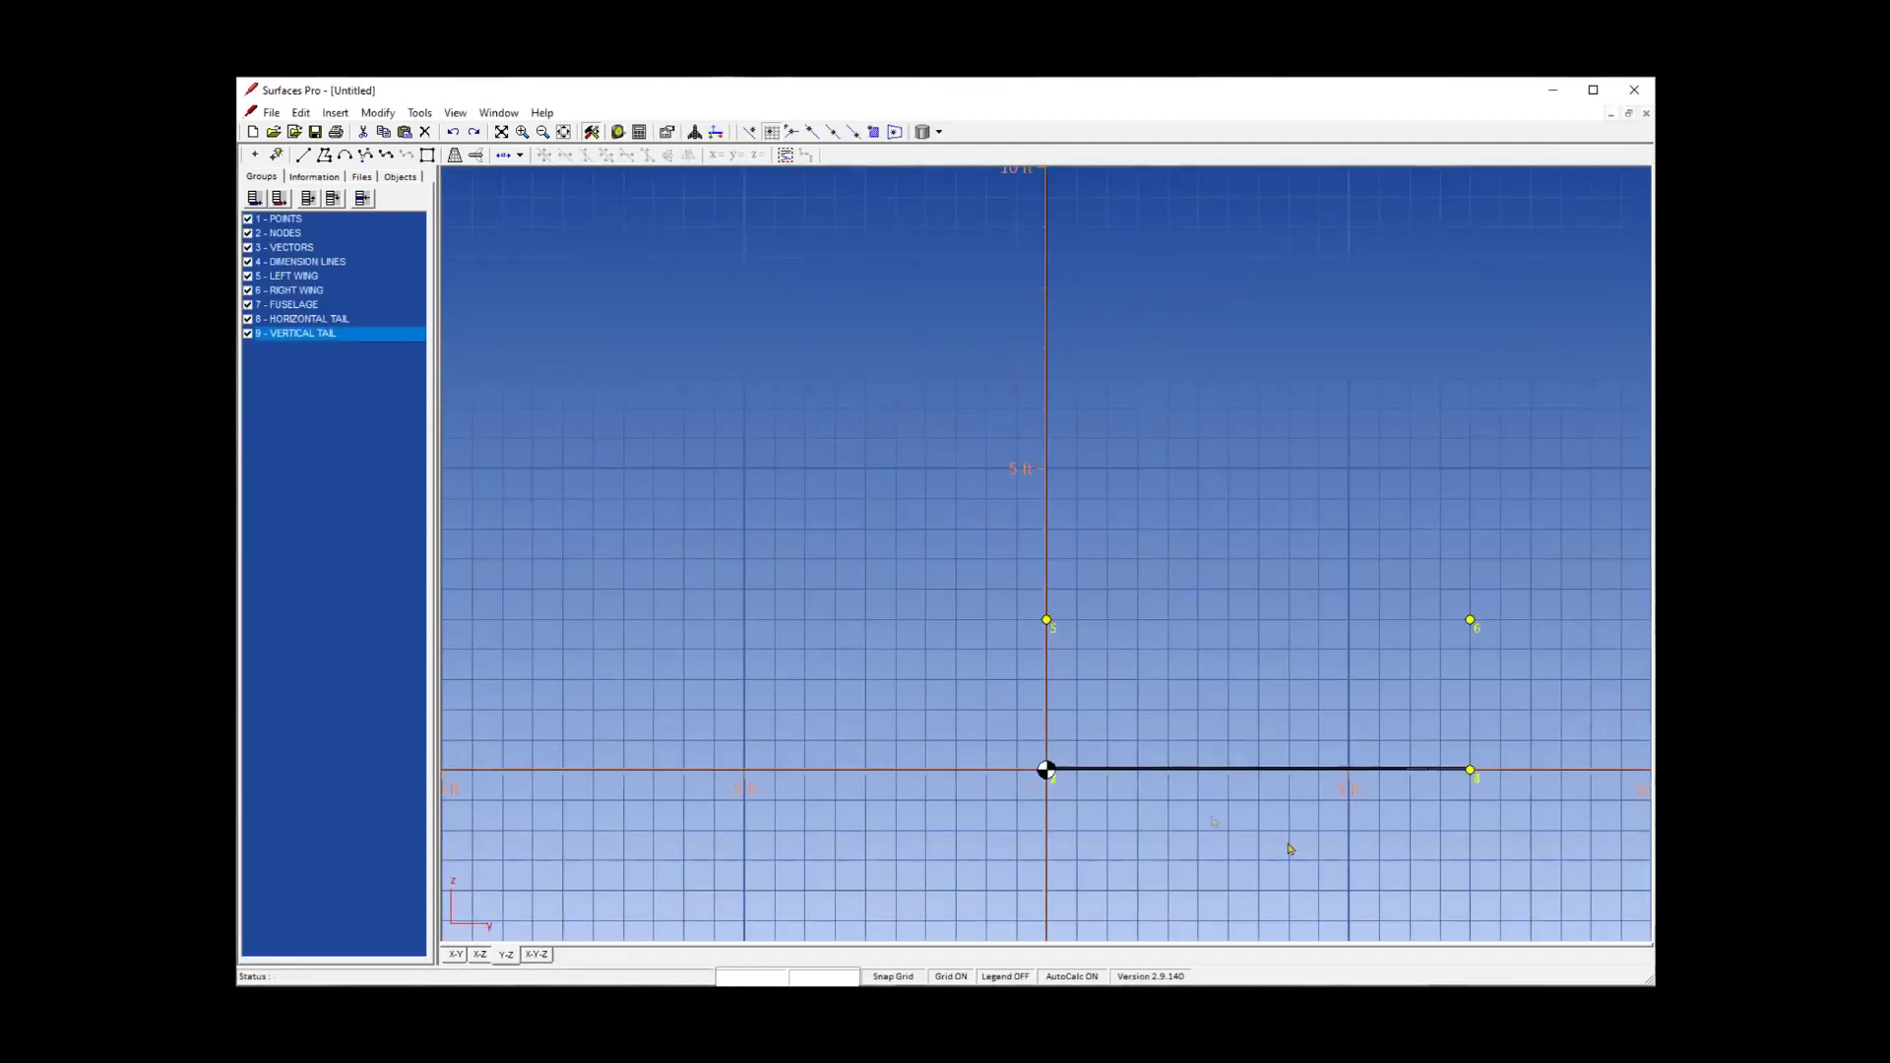
pyautogui.moveTo(1326, 788); pyautogui.dragTo(1177, 666)
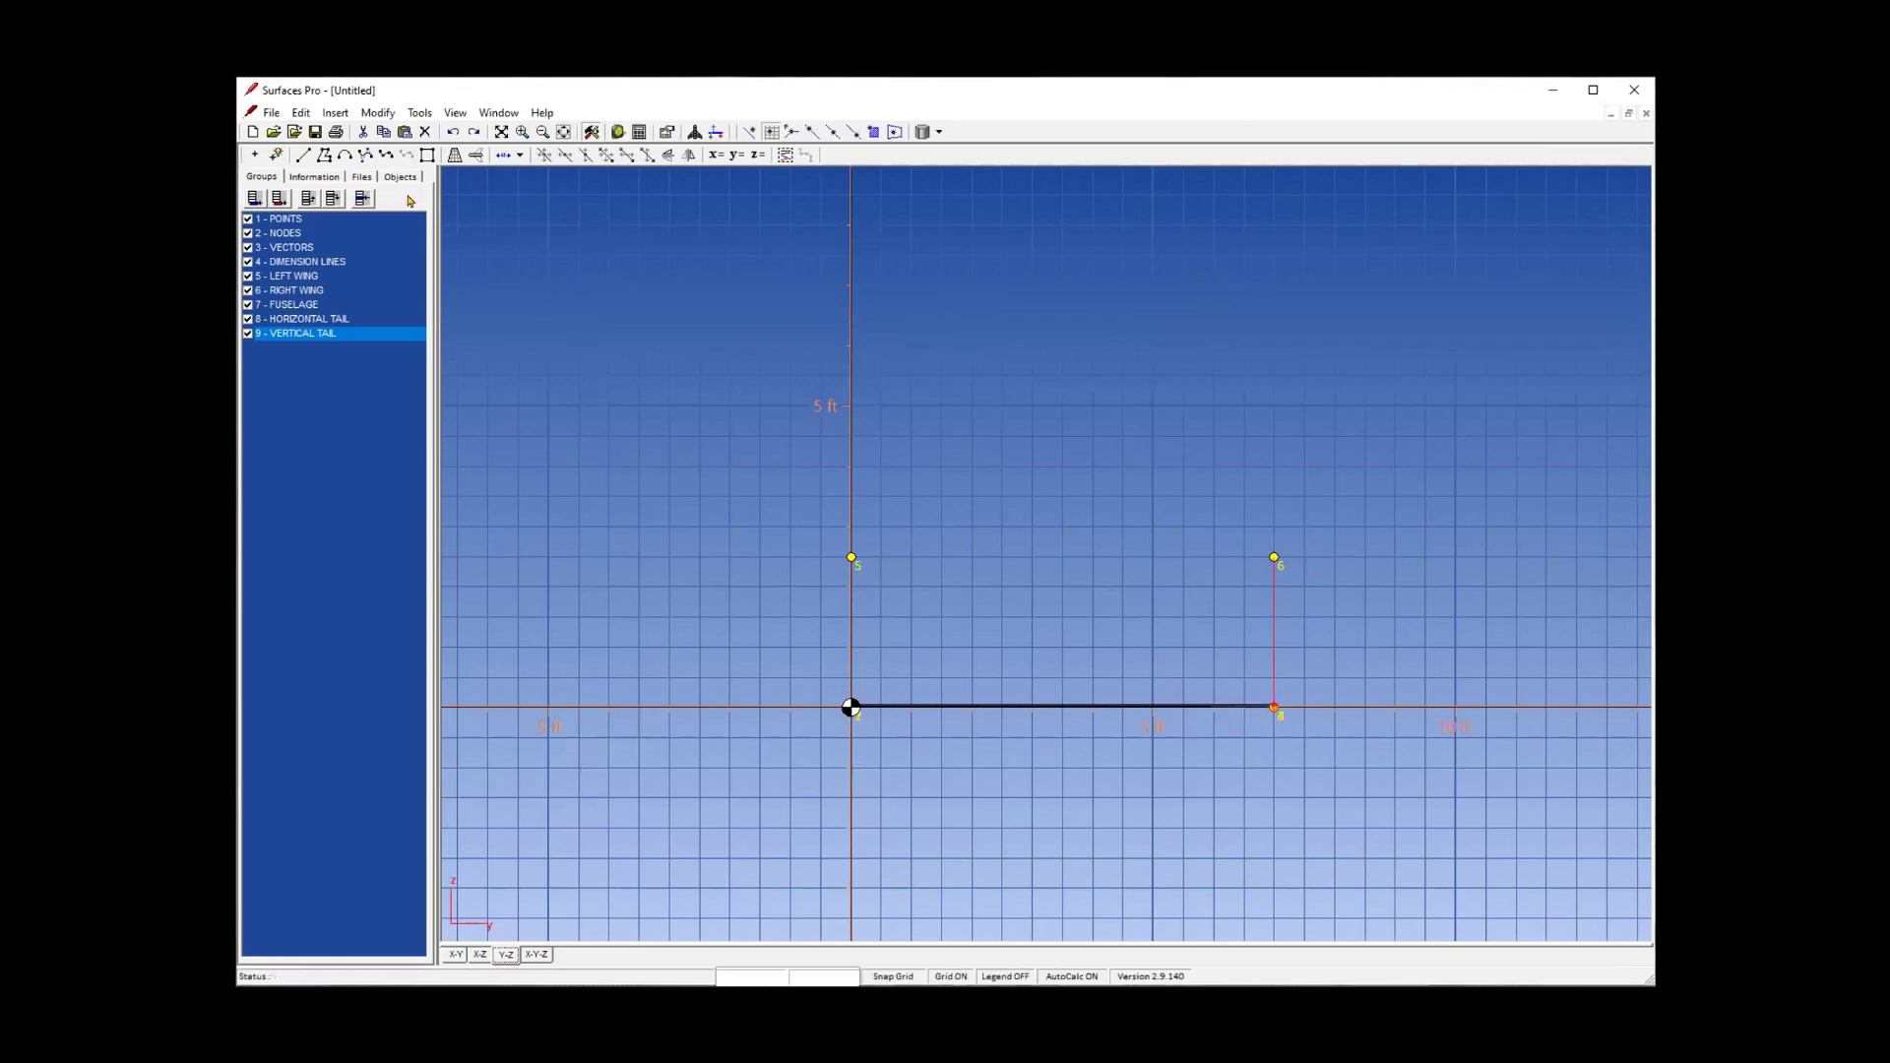
pyautogui.click(385, 114)
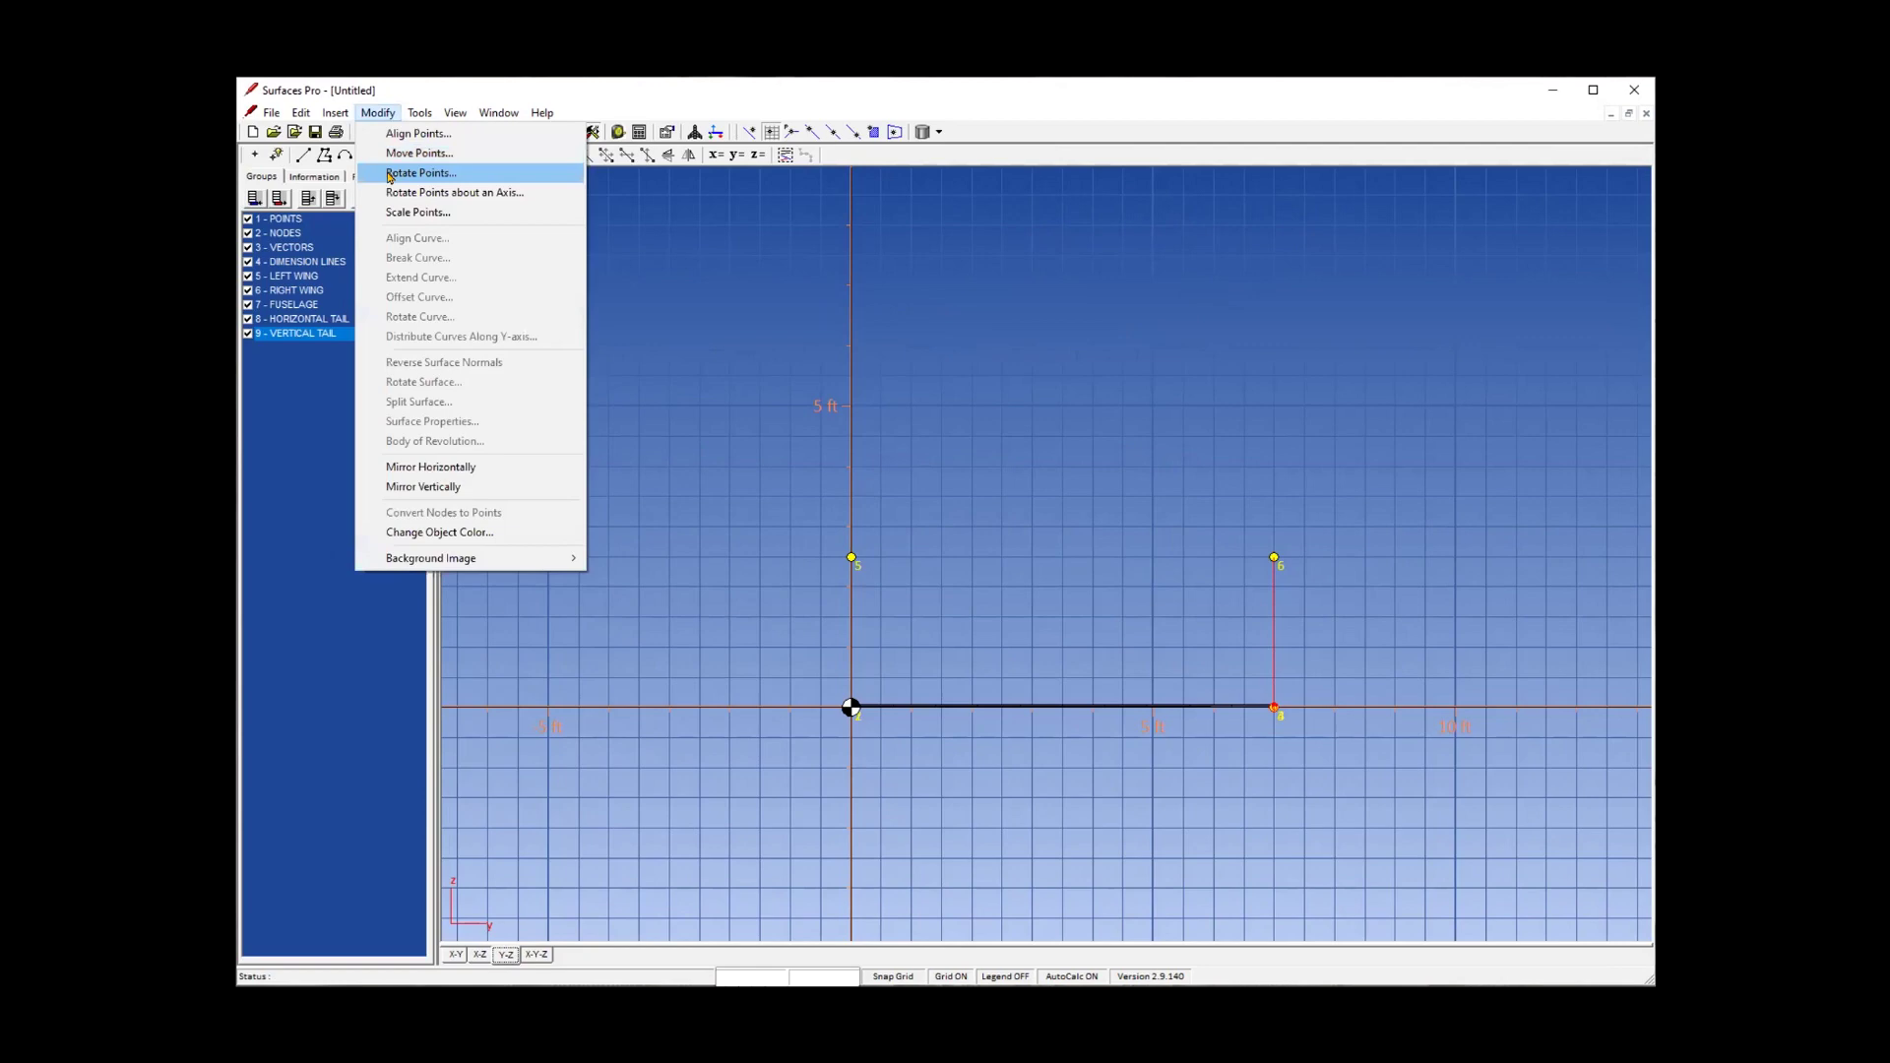
pyautogui.click(390, 175)
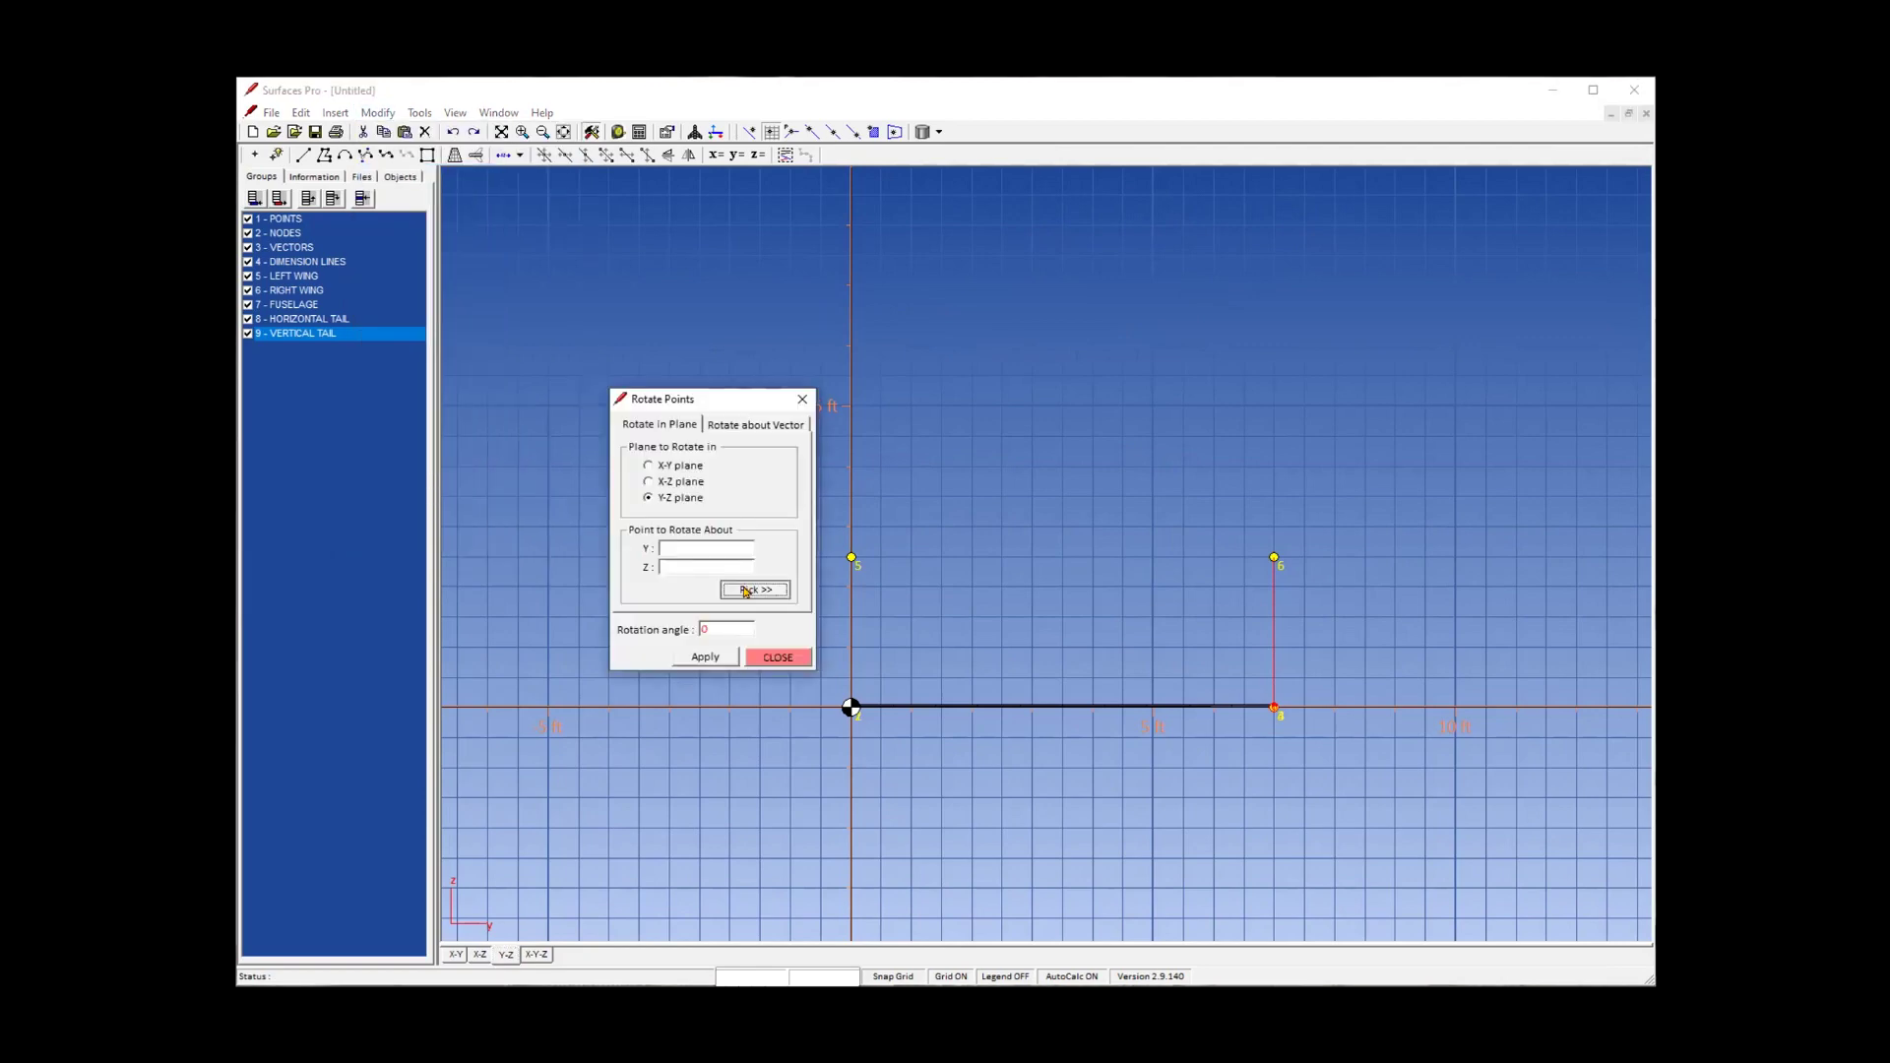
pyautogui.click(849, 708)
pyautogui.doubleClick(707, 630)
pyautogui.write('15')
pyautogui.click(713, 657)
pyautogui.click(765, 657)
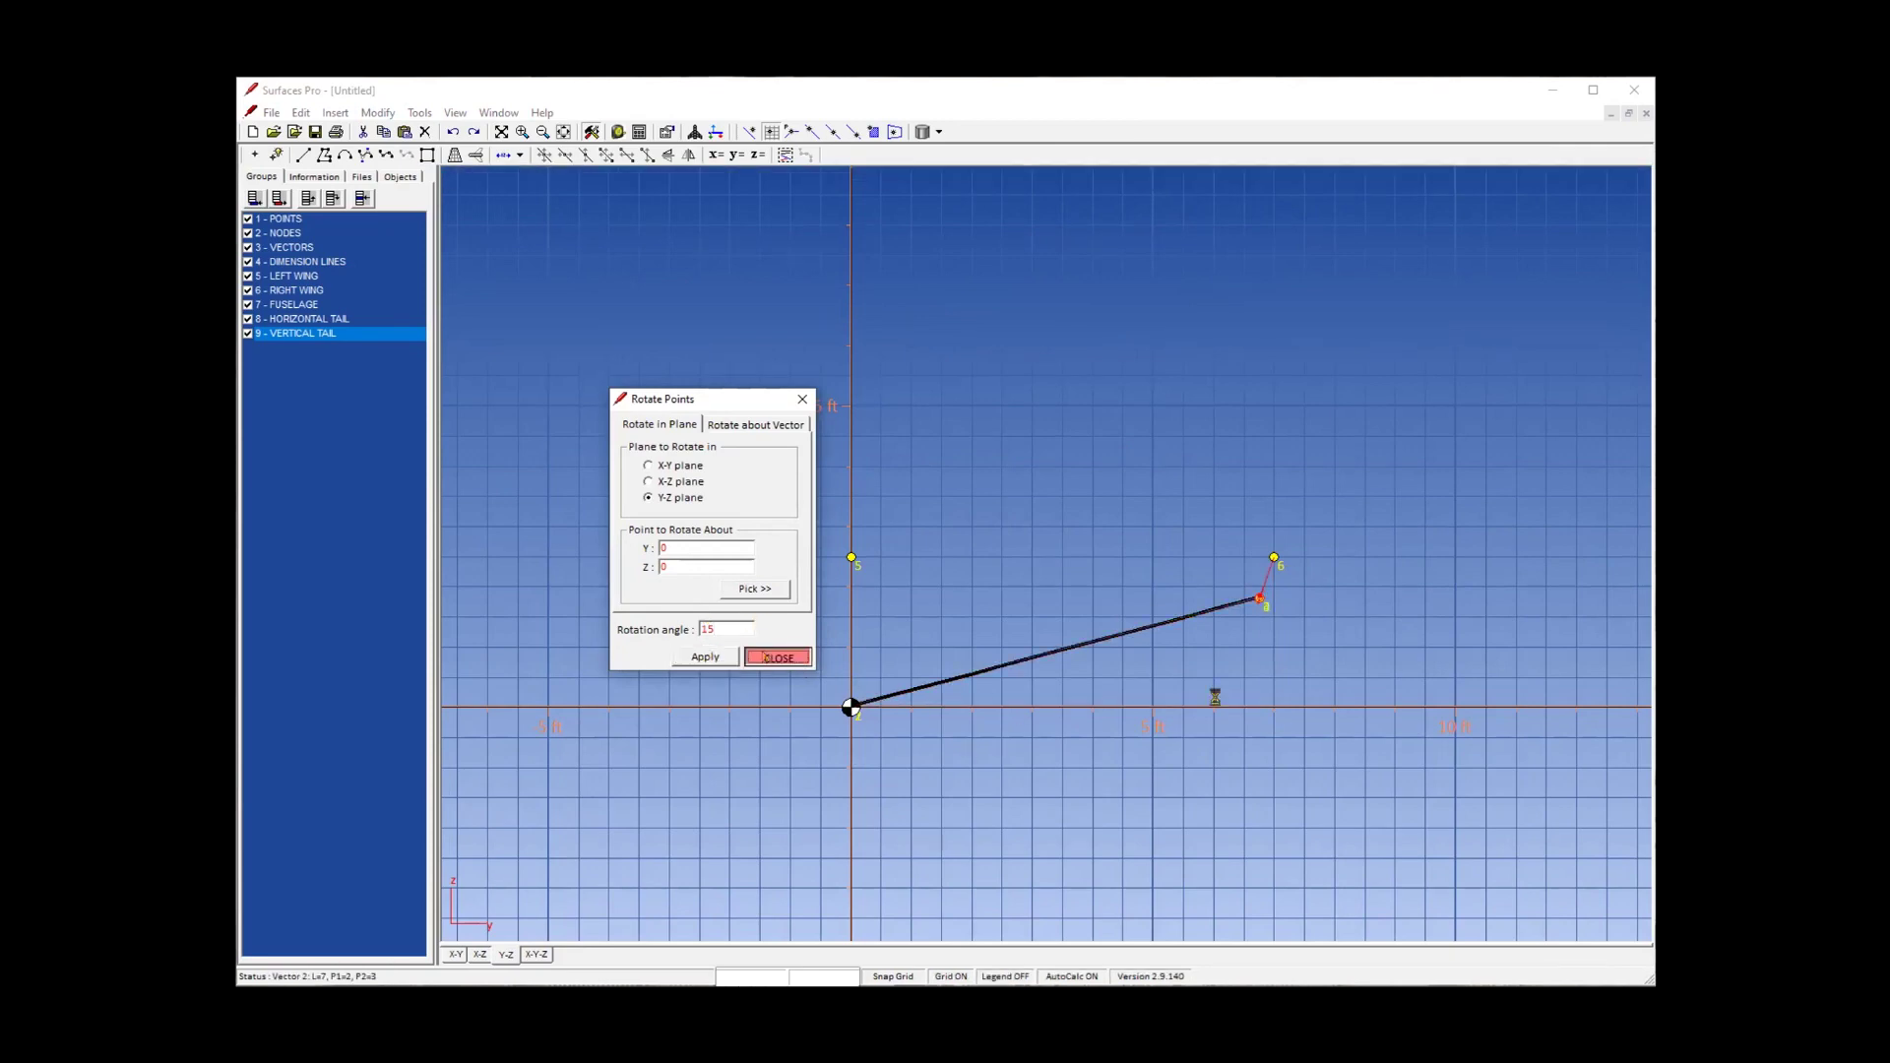
# In the 3D view, examine how the tip and root airfoils are oriented relative to their control points after the rotation.
pyautogui.click(536, 954)
pyautogui.click(1140, 464)
pyautogui.moveTo(1049, 711); pyautogui.dragTo(1007, 679, button='middle')
pyautogui.click(902, 741)
pyautogui.moveTo(1111, 777)
pyautogui.mouseDown(button='middle')
pyautogui.moveTo(1037, 734)
pyautogui.moveTo(1227, 683)
pyautogui.moveTo(1164, 734)
pyautogui.moveTo(1110, 738)
pyautogui.moveTo(1082, 669)
pyautogui.mouseUp(button='middle')
pyautogui.moveTo(891, 501); pyautogui.dragTo(924, 772, button='middle')
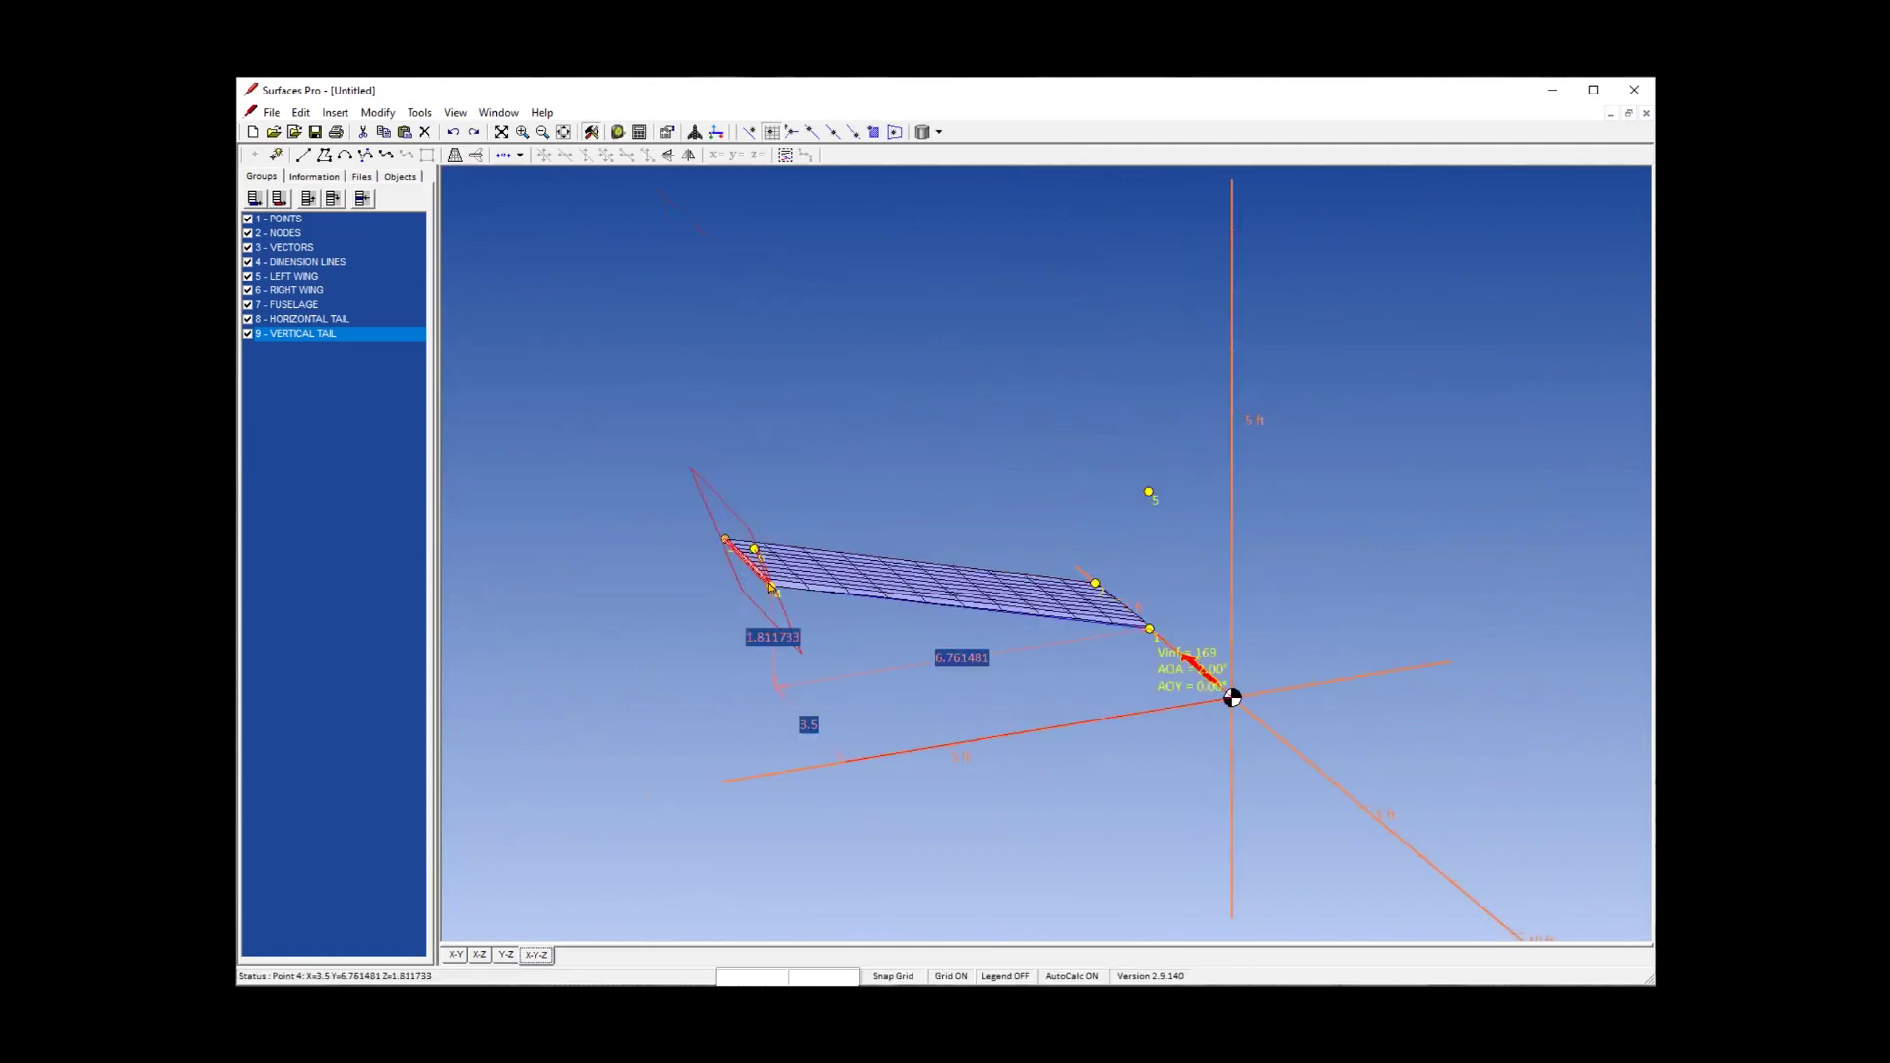
pyautogui.click(1132, 615)
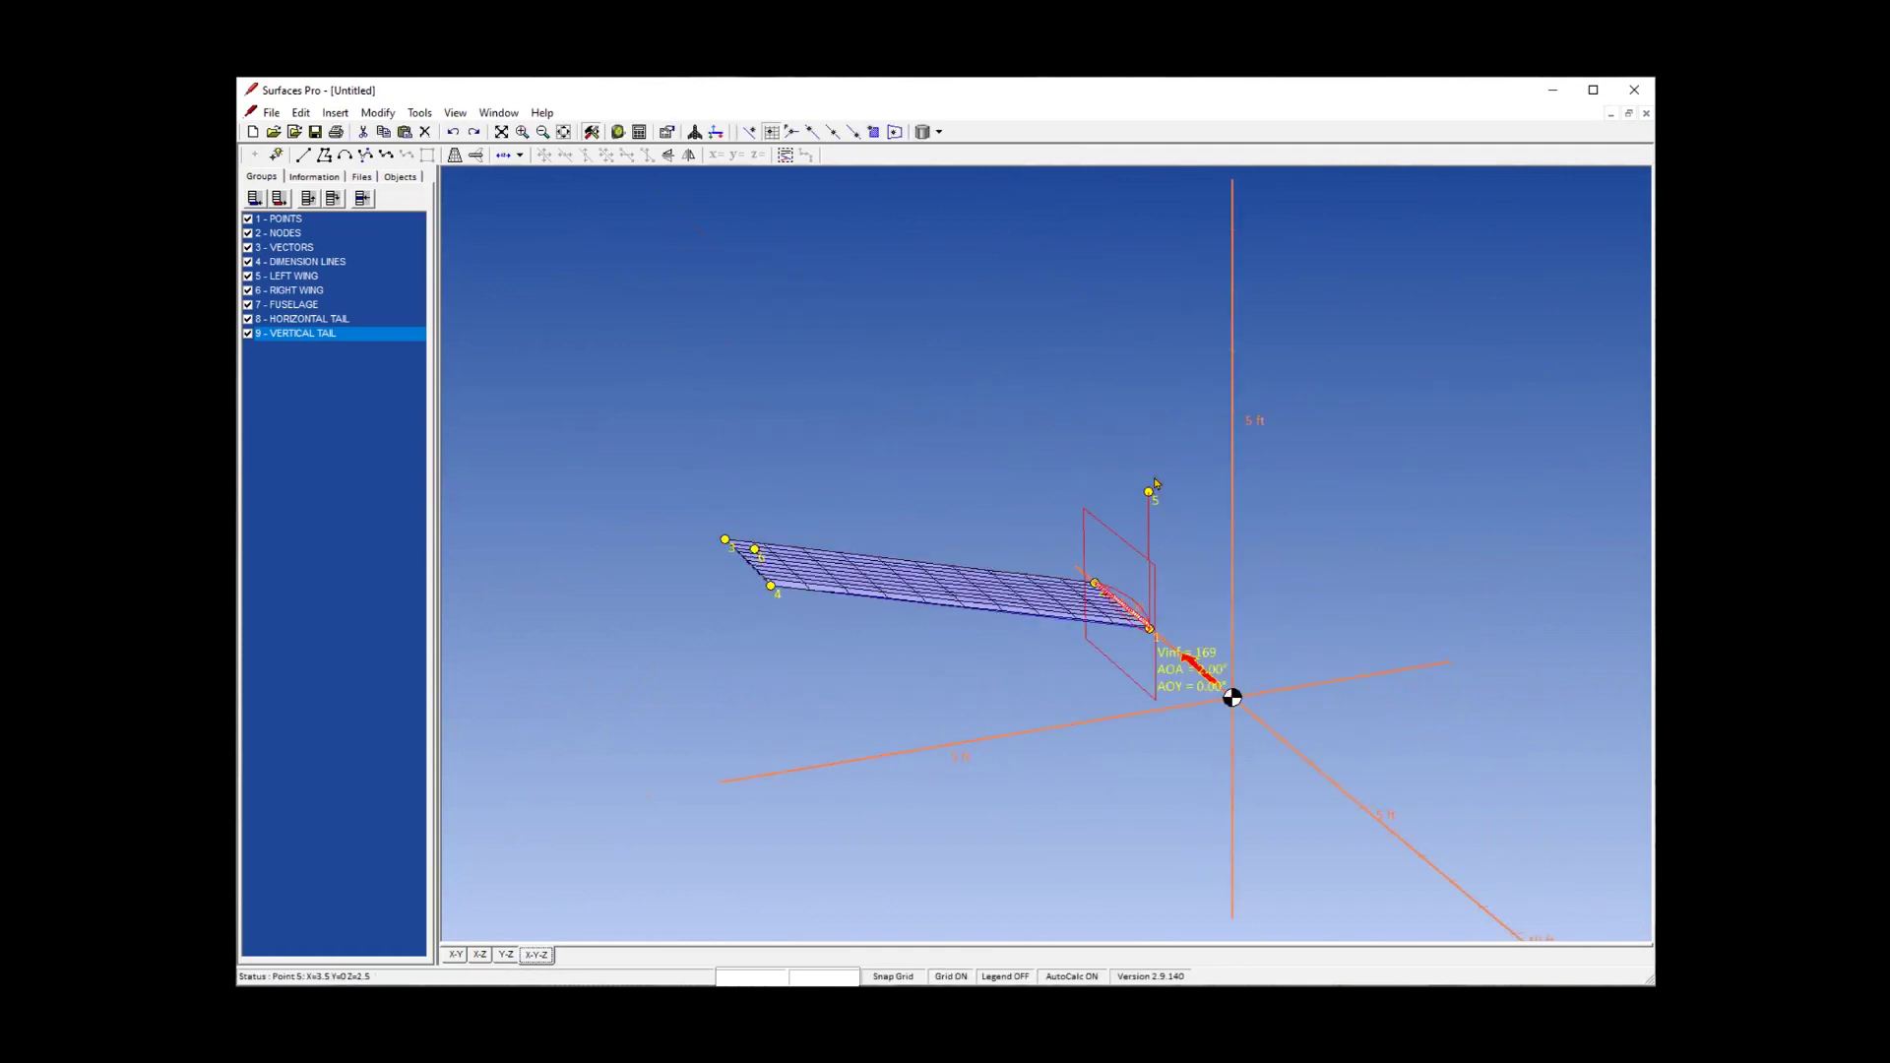
pyautogui.click(1115, 798)
pyautogui.click(1116, 593)
pyautogui.moveTo(1132, 772); pyautogui.dragTo(1206, 800, button='middle')
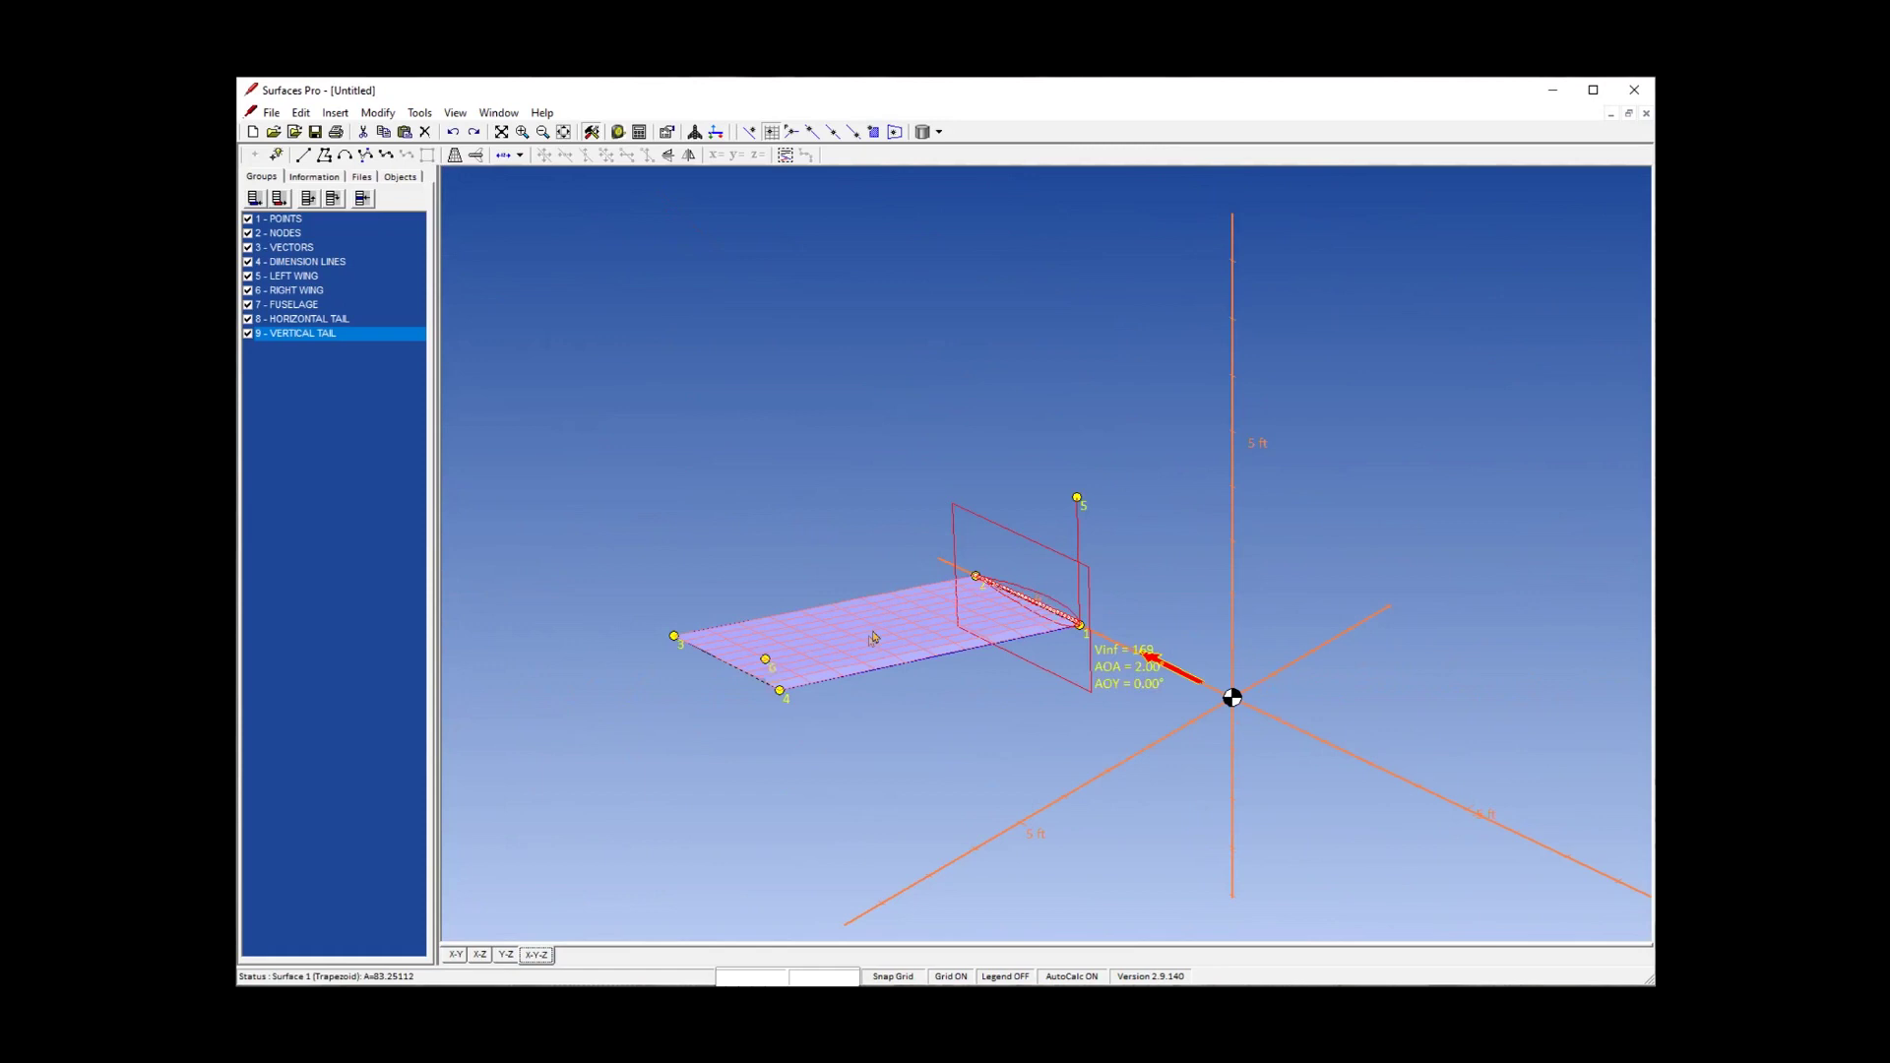
# Turn on the options keeping the control points normal to A1 and A2, and check both points in the Y-Z view.
pyautogui.doubleClick(873, 638)
pyautogui.click(1193, 481)
pyautogui.click(1151, 493)
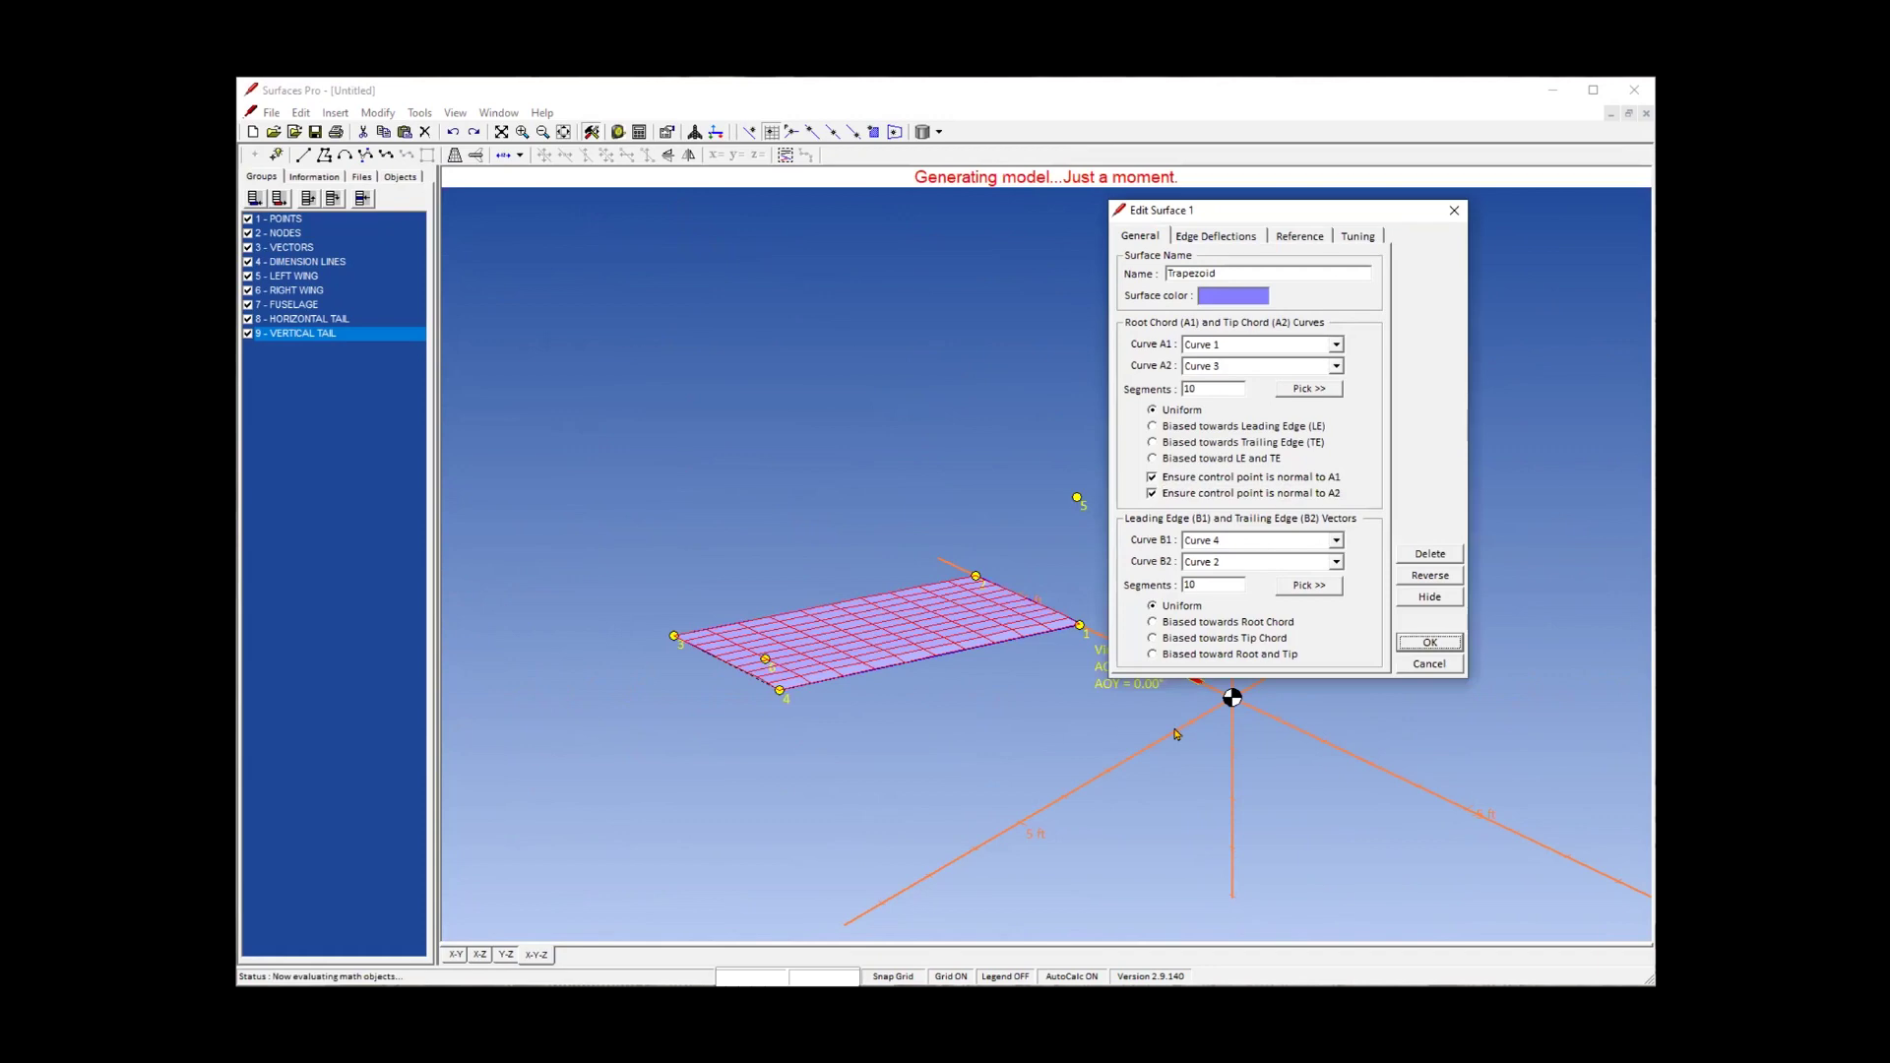
pyautogui.press('Return')
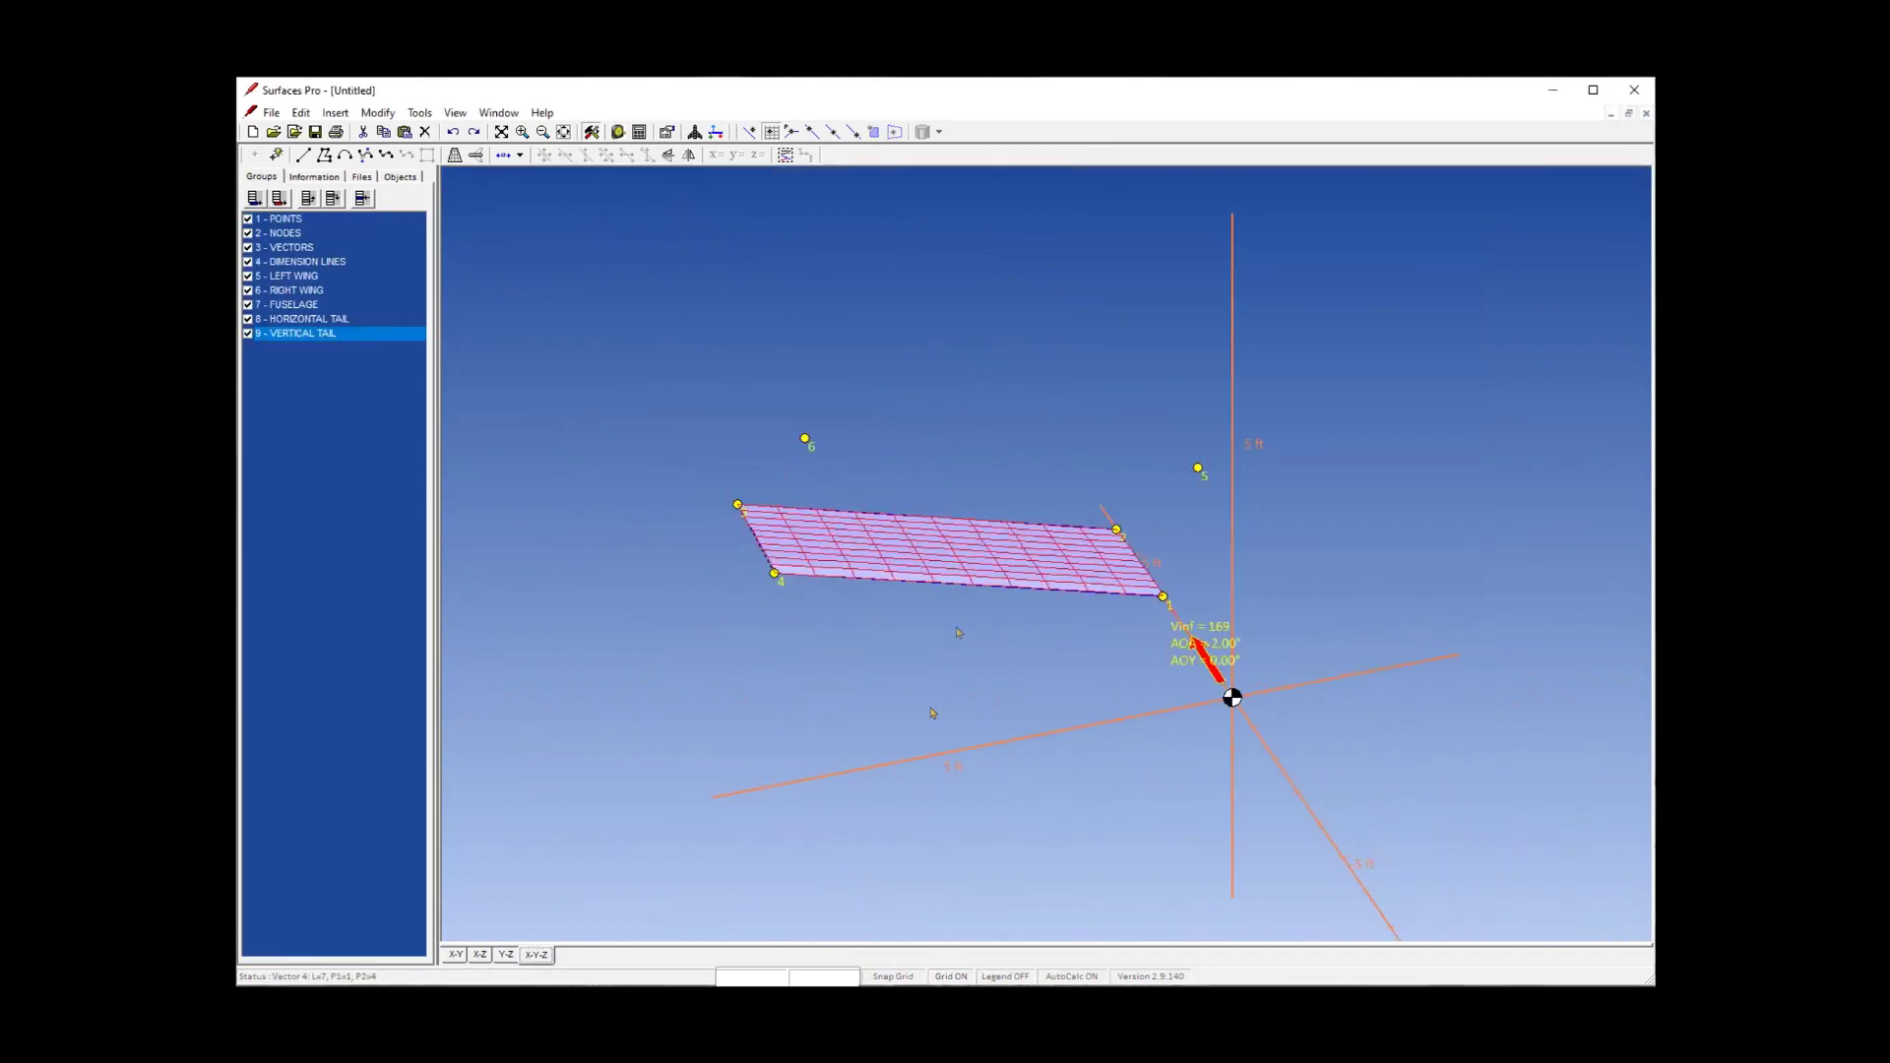
pyautogui.click(507, 953)
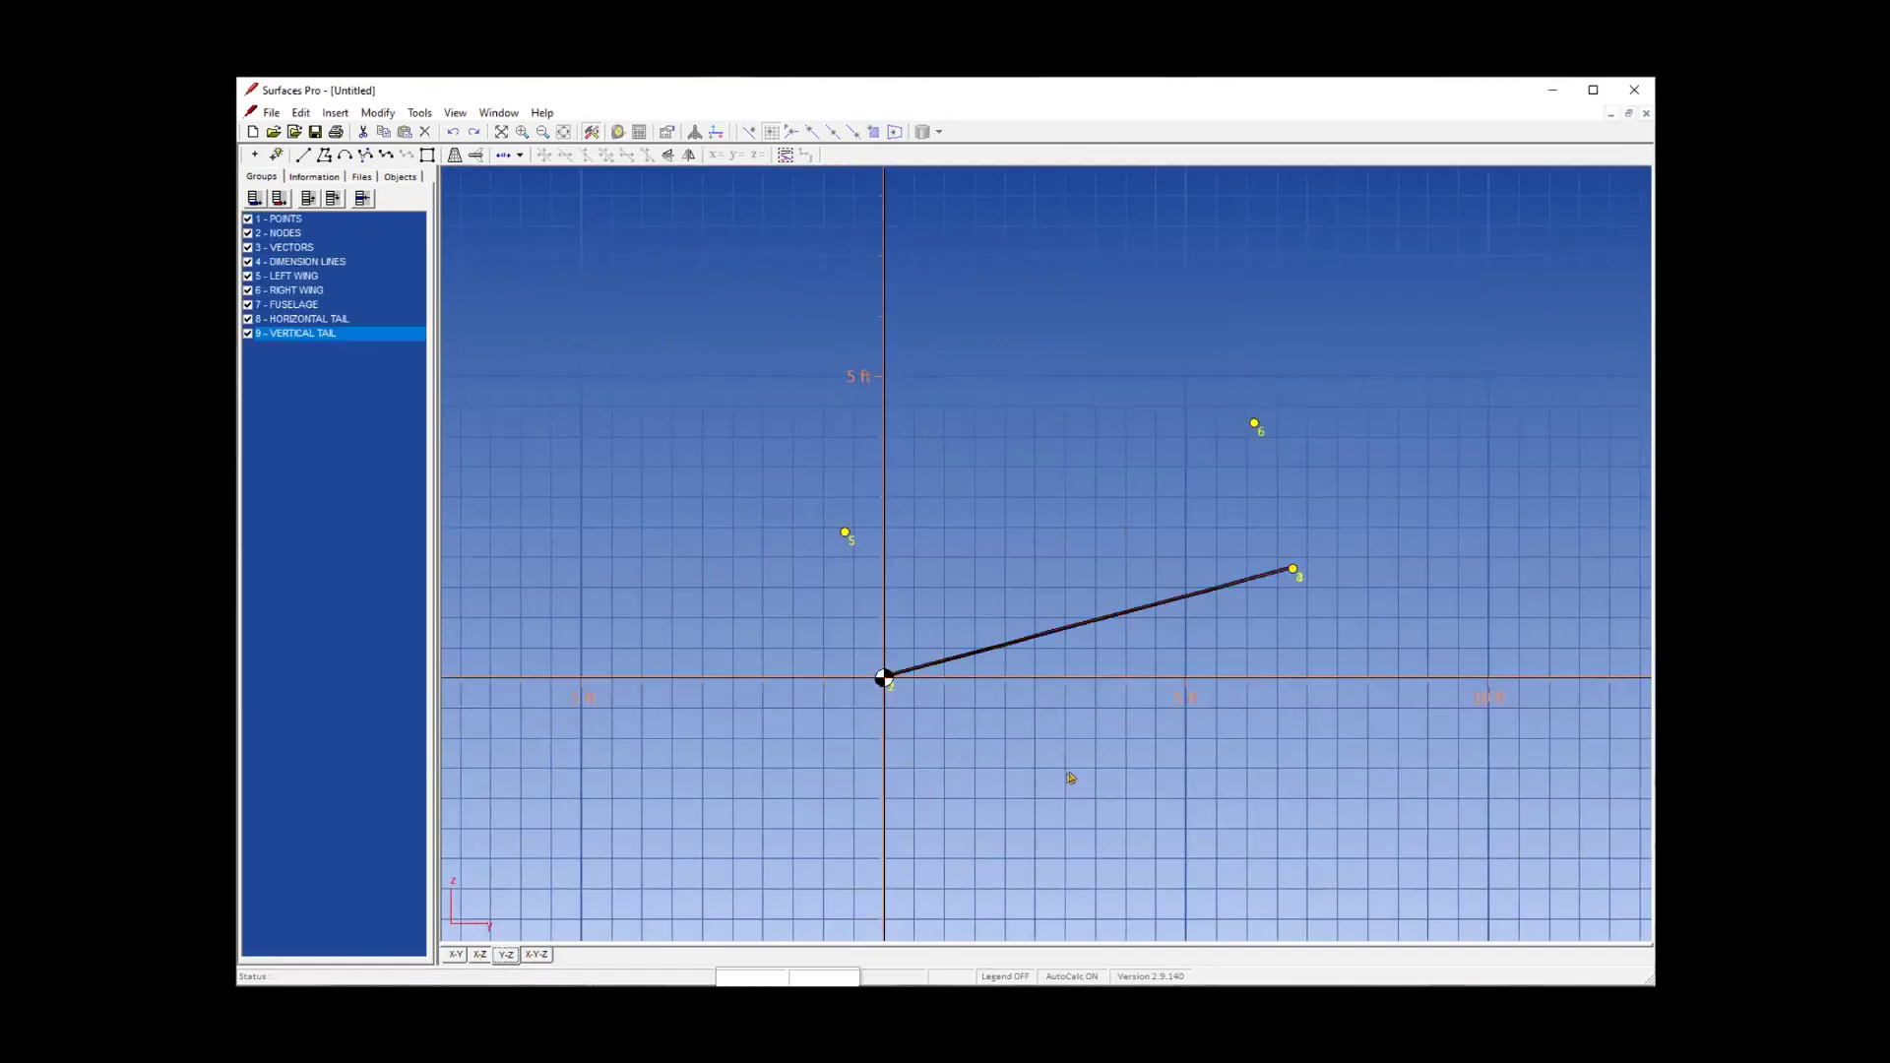
pyautogui.click(536, 954)
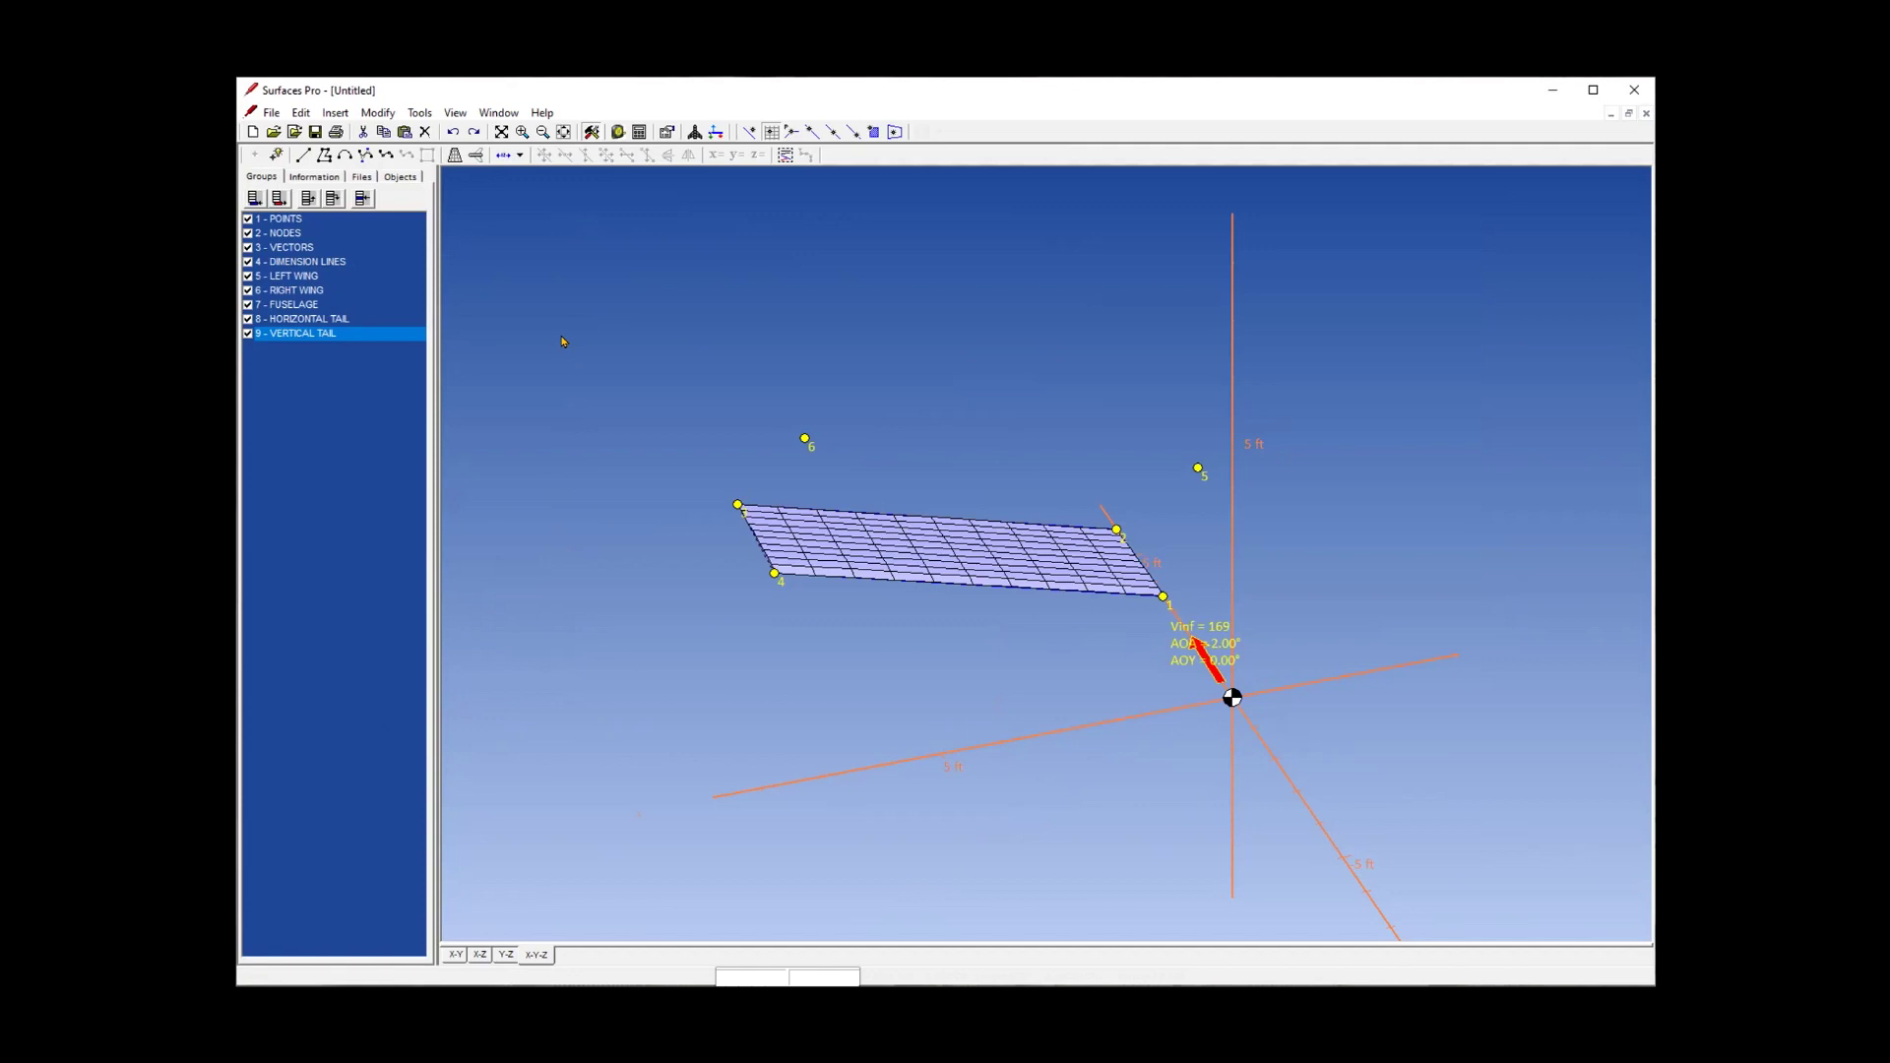
# Open the existing project CESSNA CJ1.SRF and show the aircraft in the 3D view.
pyautogui.click(272, 113)
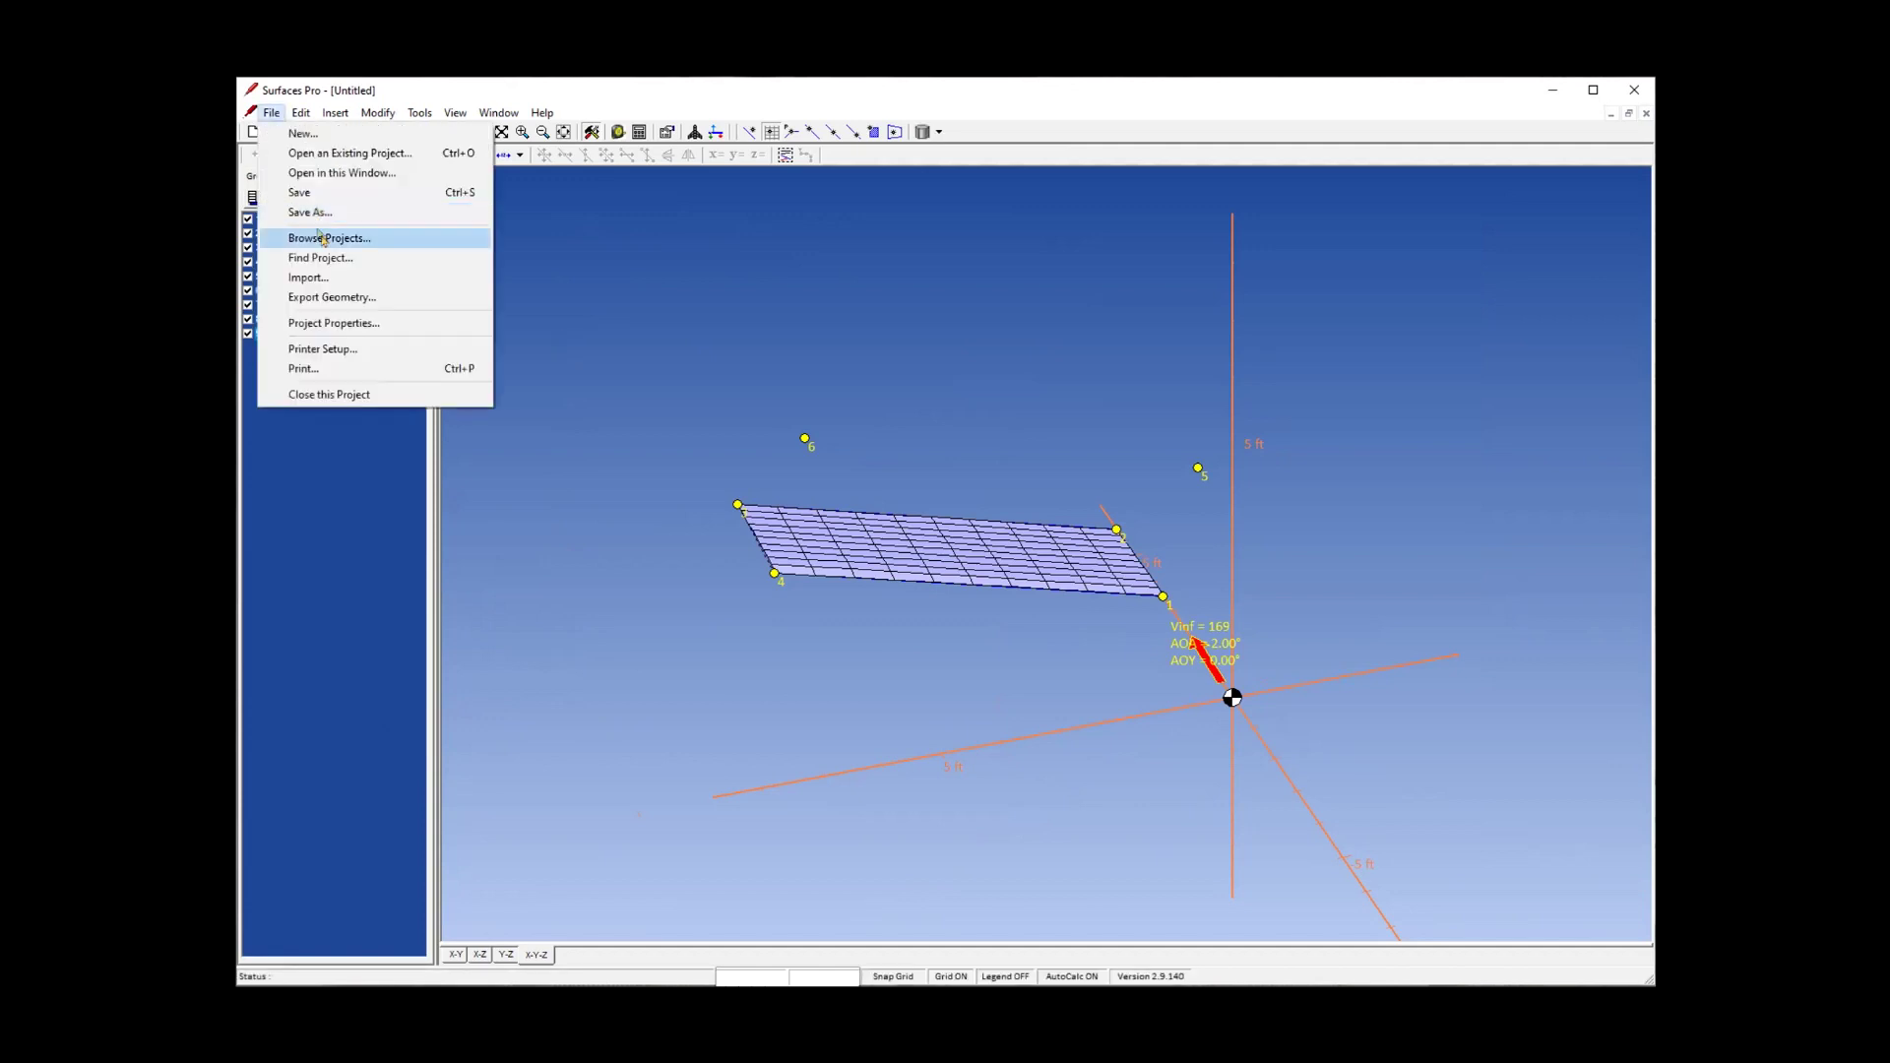
pyautogui.click(350, 154)
pyautogui.doubleClick(637, 452)
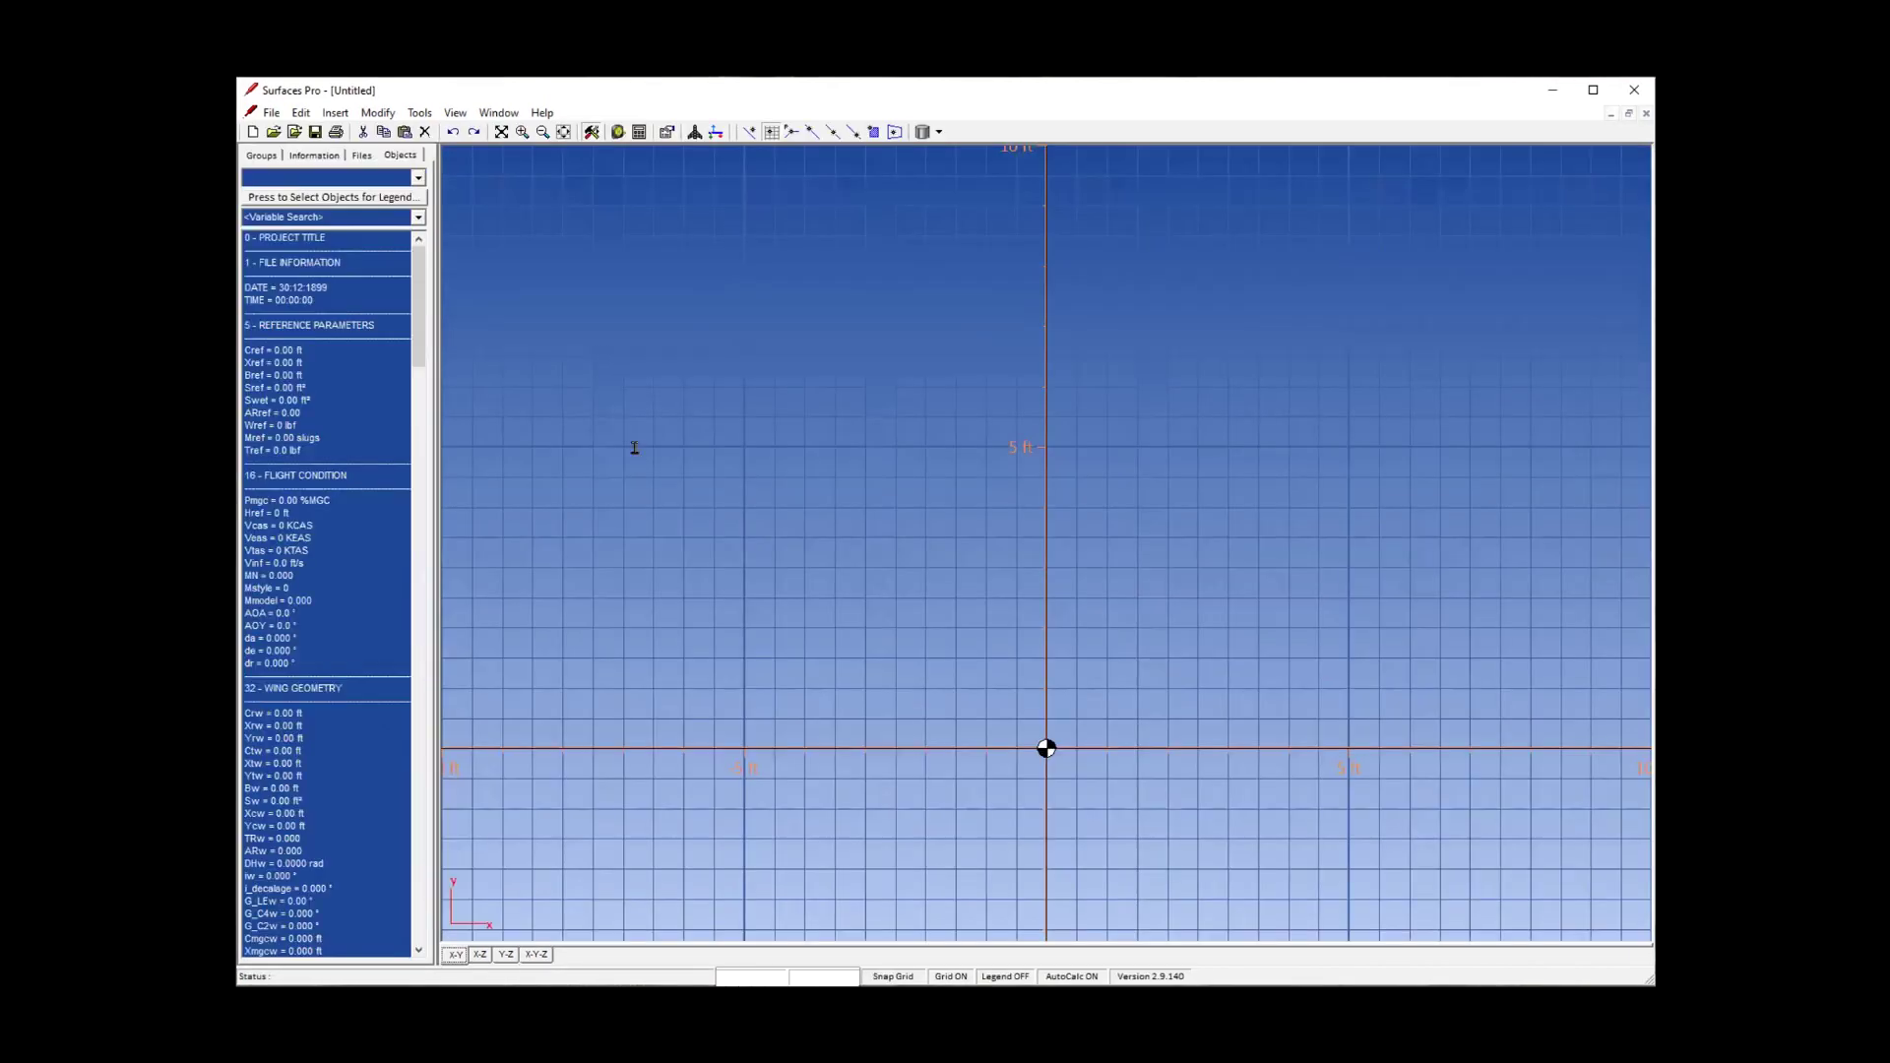
pyautogui.click(829, 620)
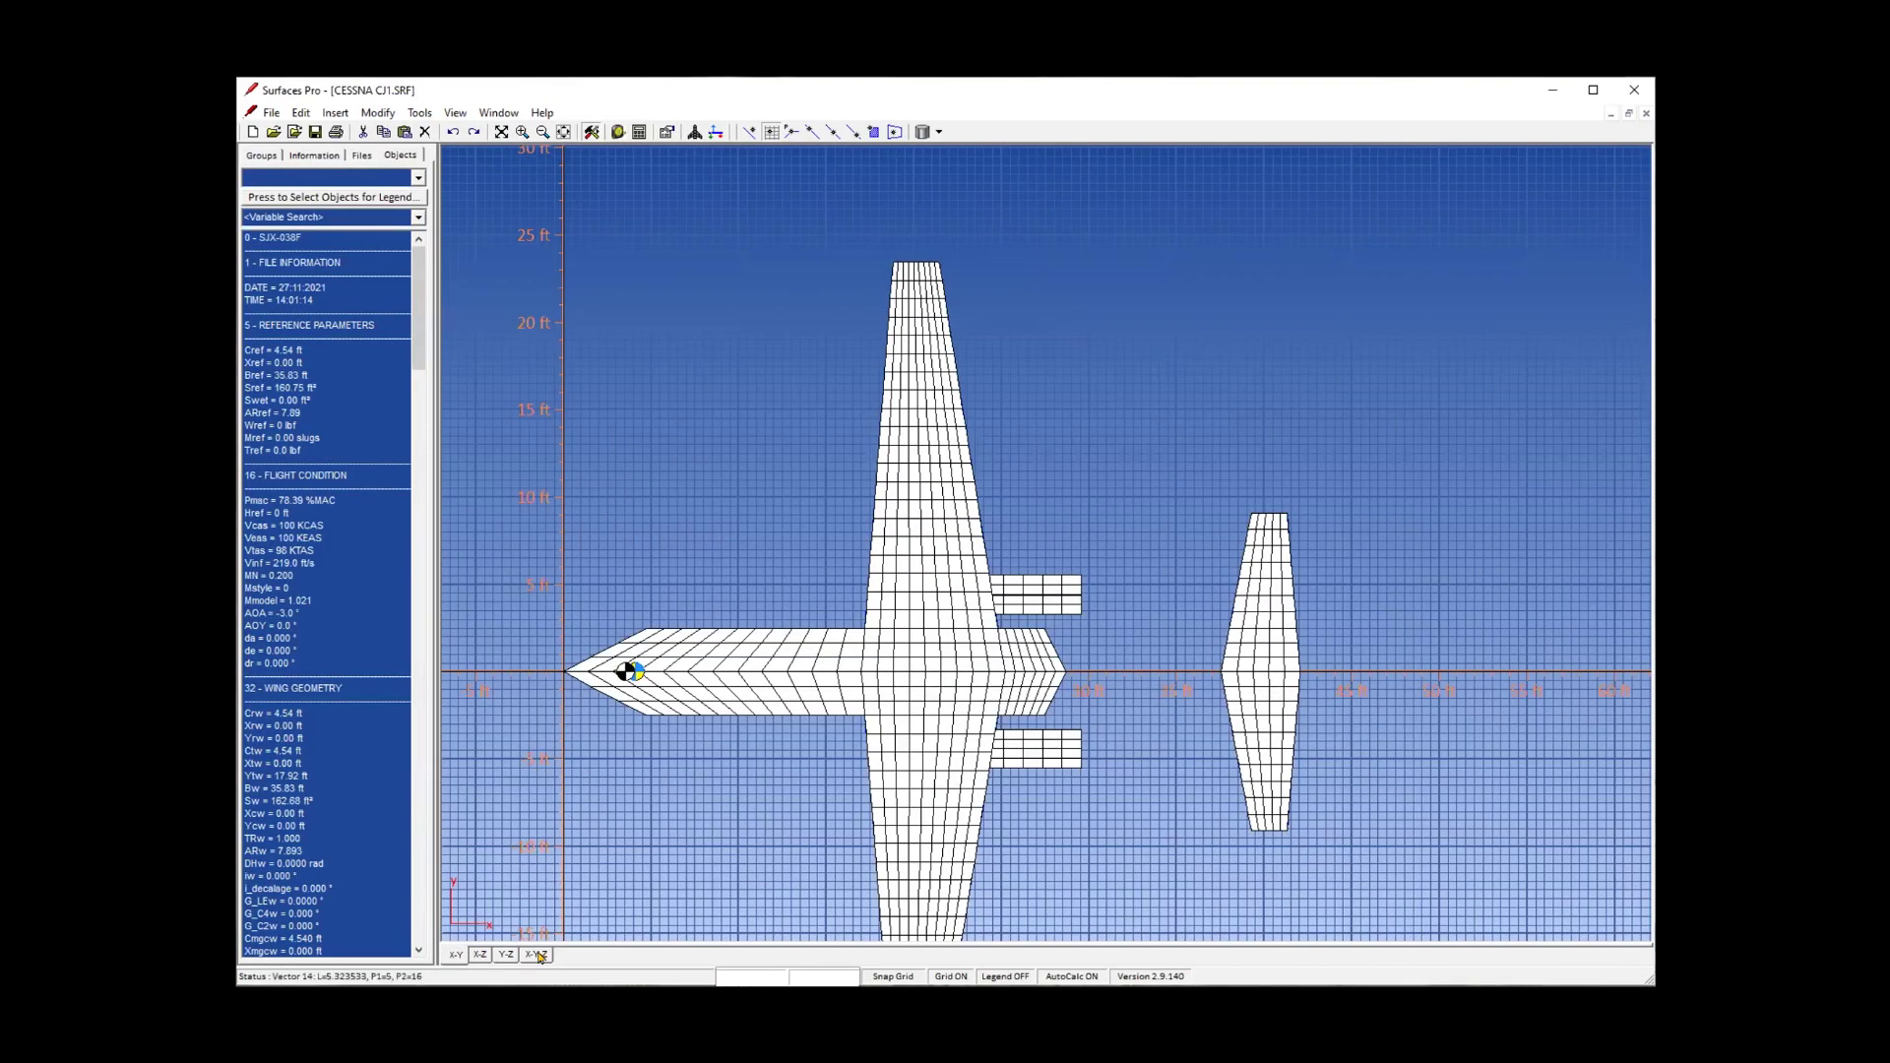
pyautogui.click(535, 953)
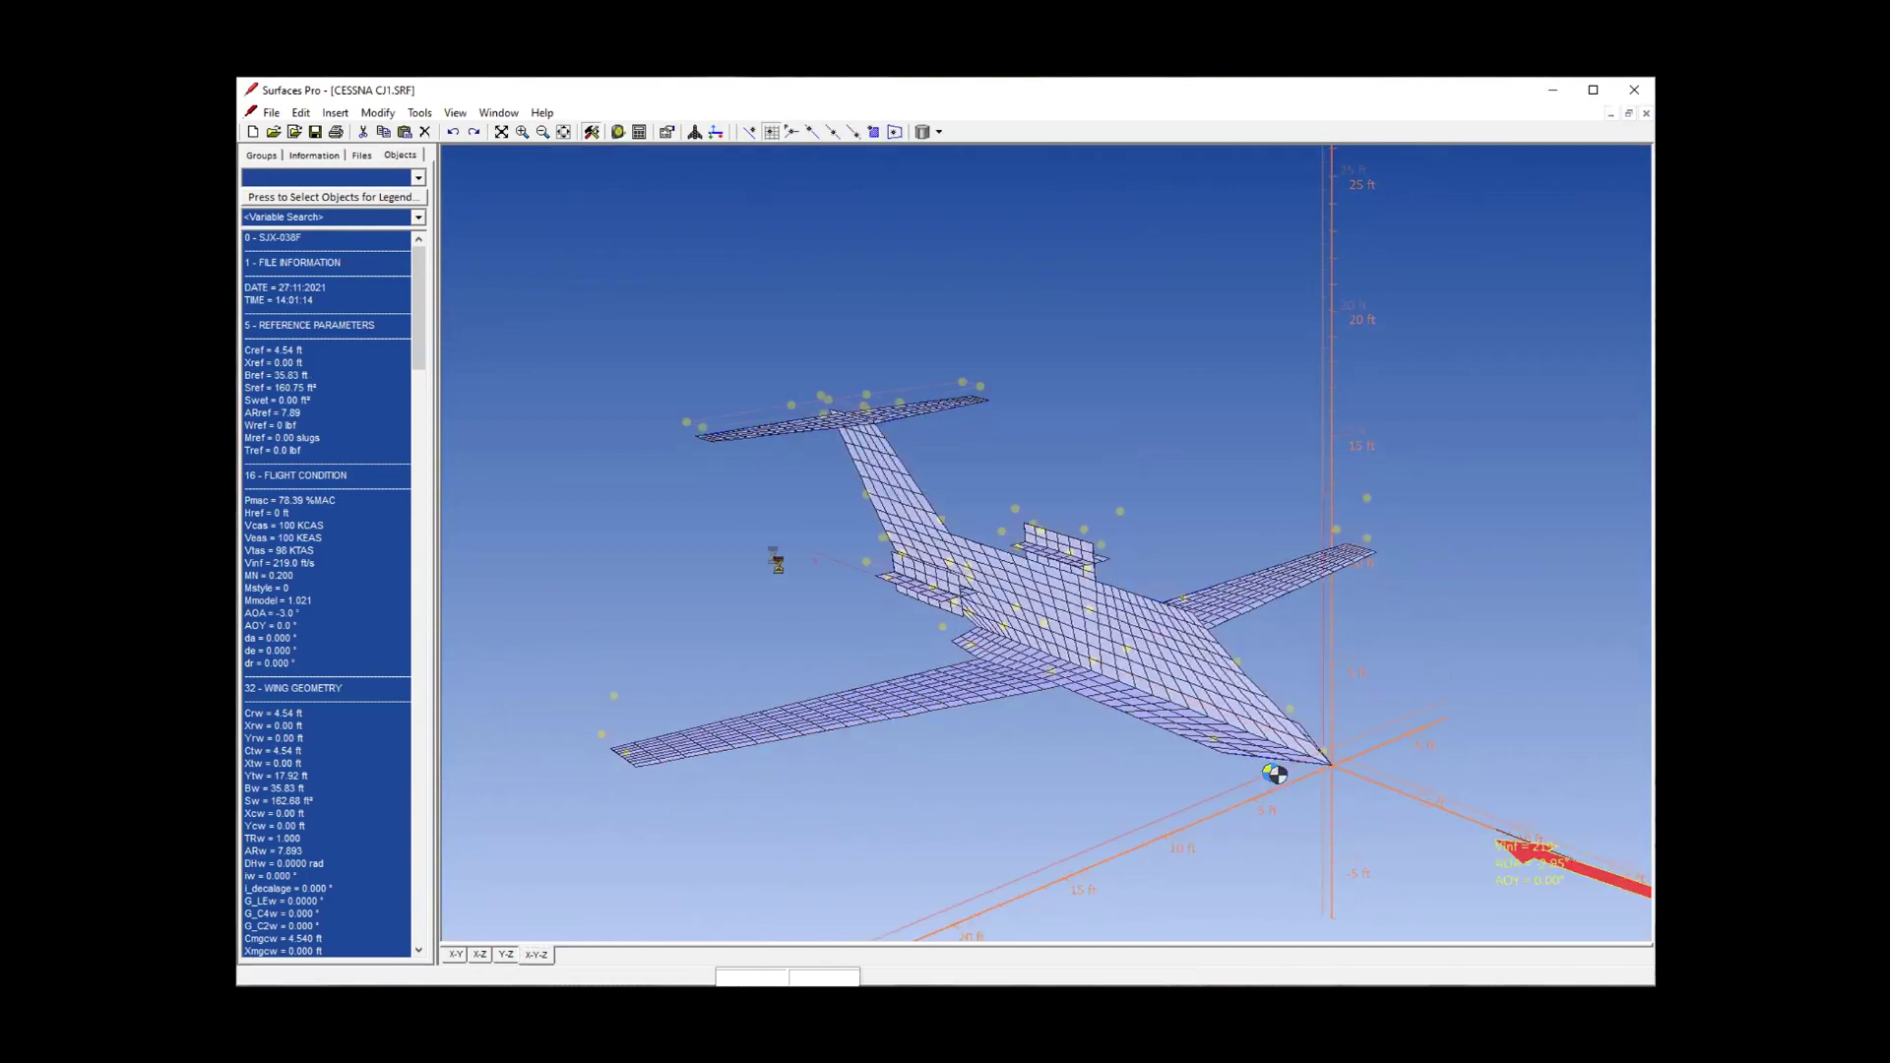
# Turn on the display of the Points group for the aircraft model.
pyautogui.moveTo(780, 570); pyautogui.dragTo(742, 458, button='middle')
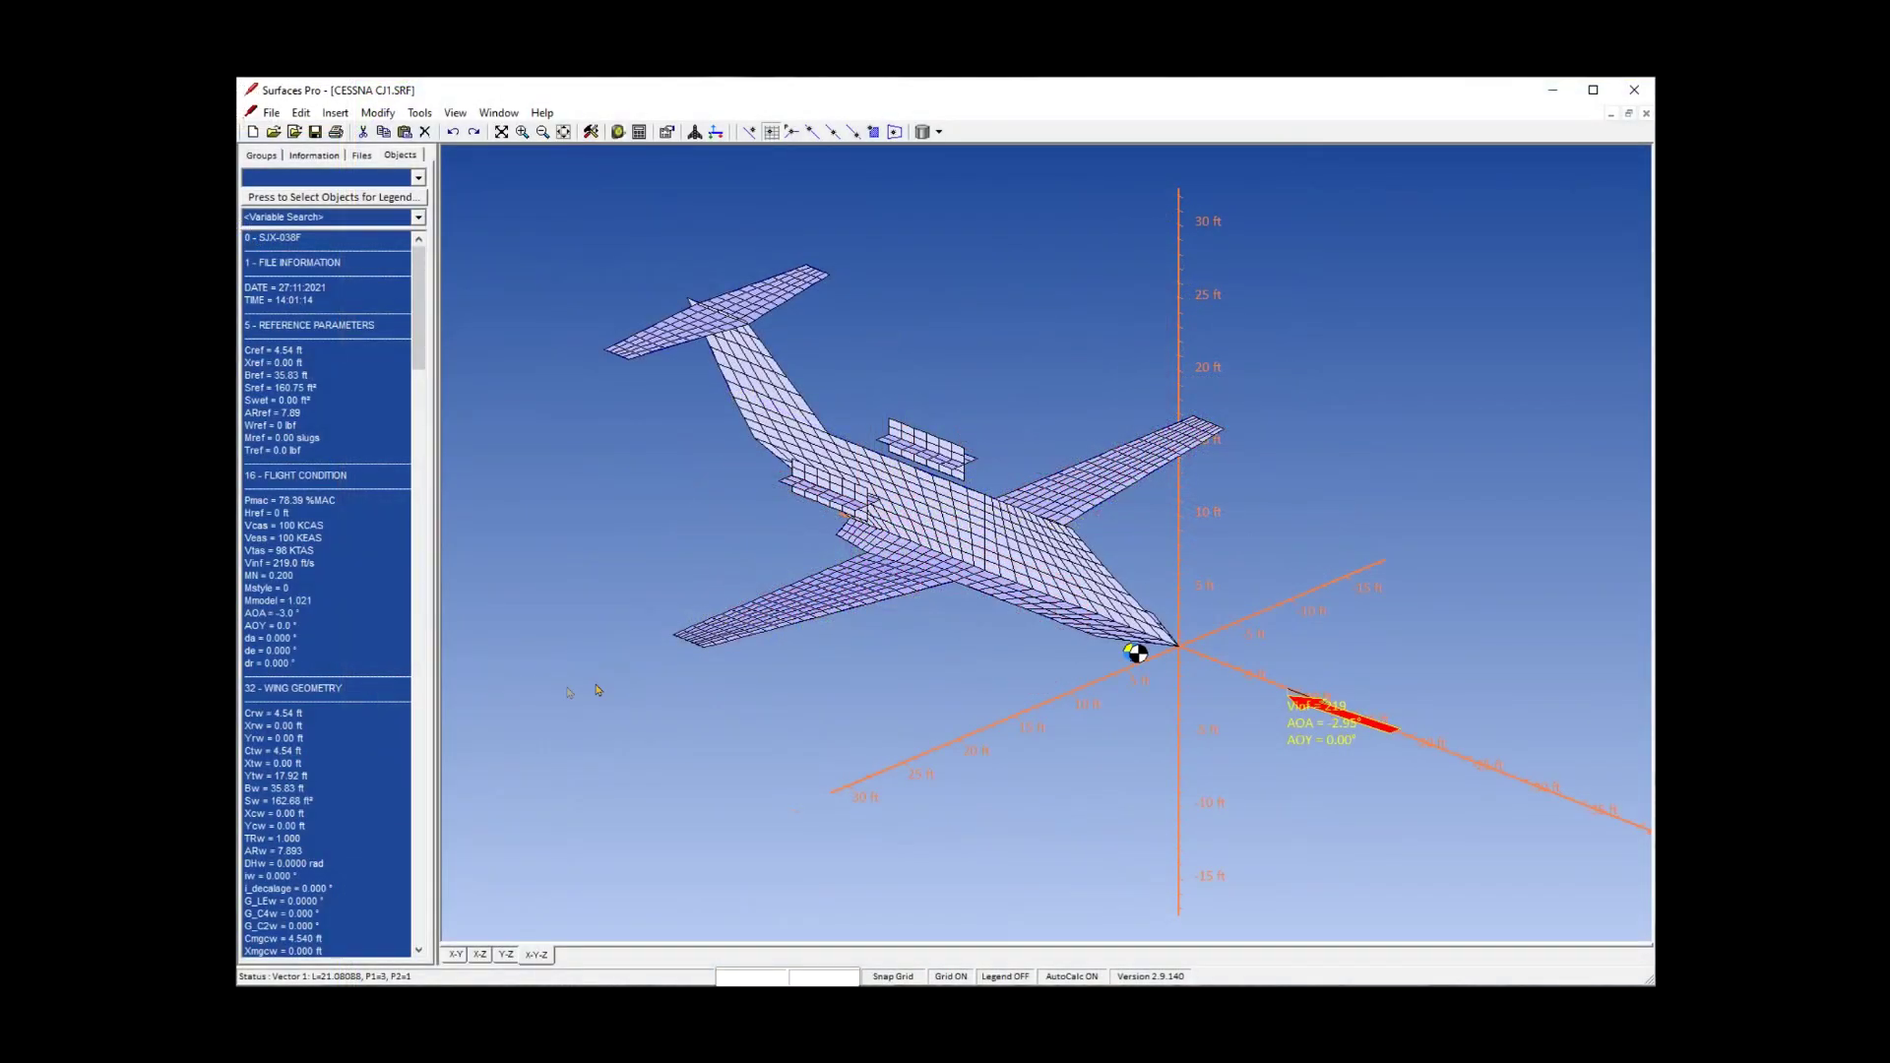
pyautogui.moveTo(1043, 679); pyautogui.dragTo(487, 743, button='middle')
pyautogui.moveTo(962, 800); pyautogui.dragTo(1012, 749, button='middle')
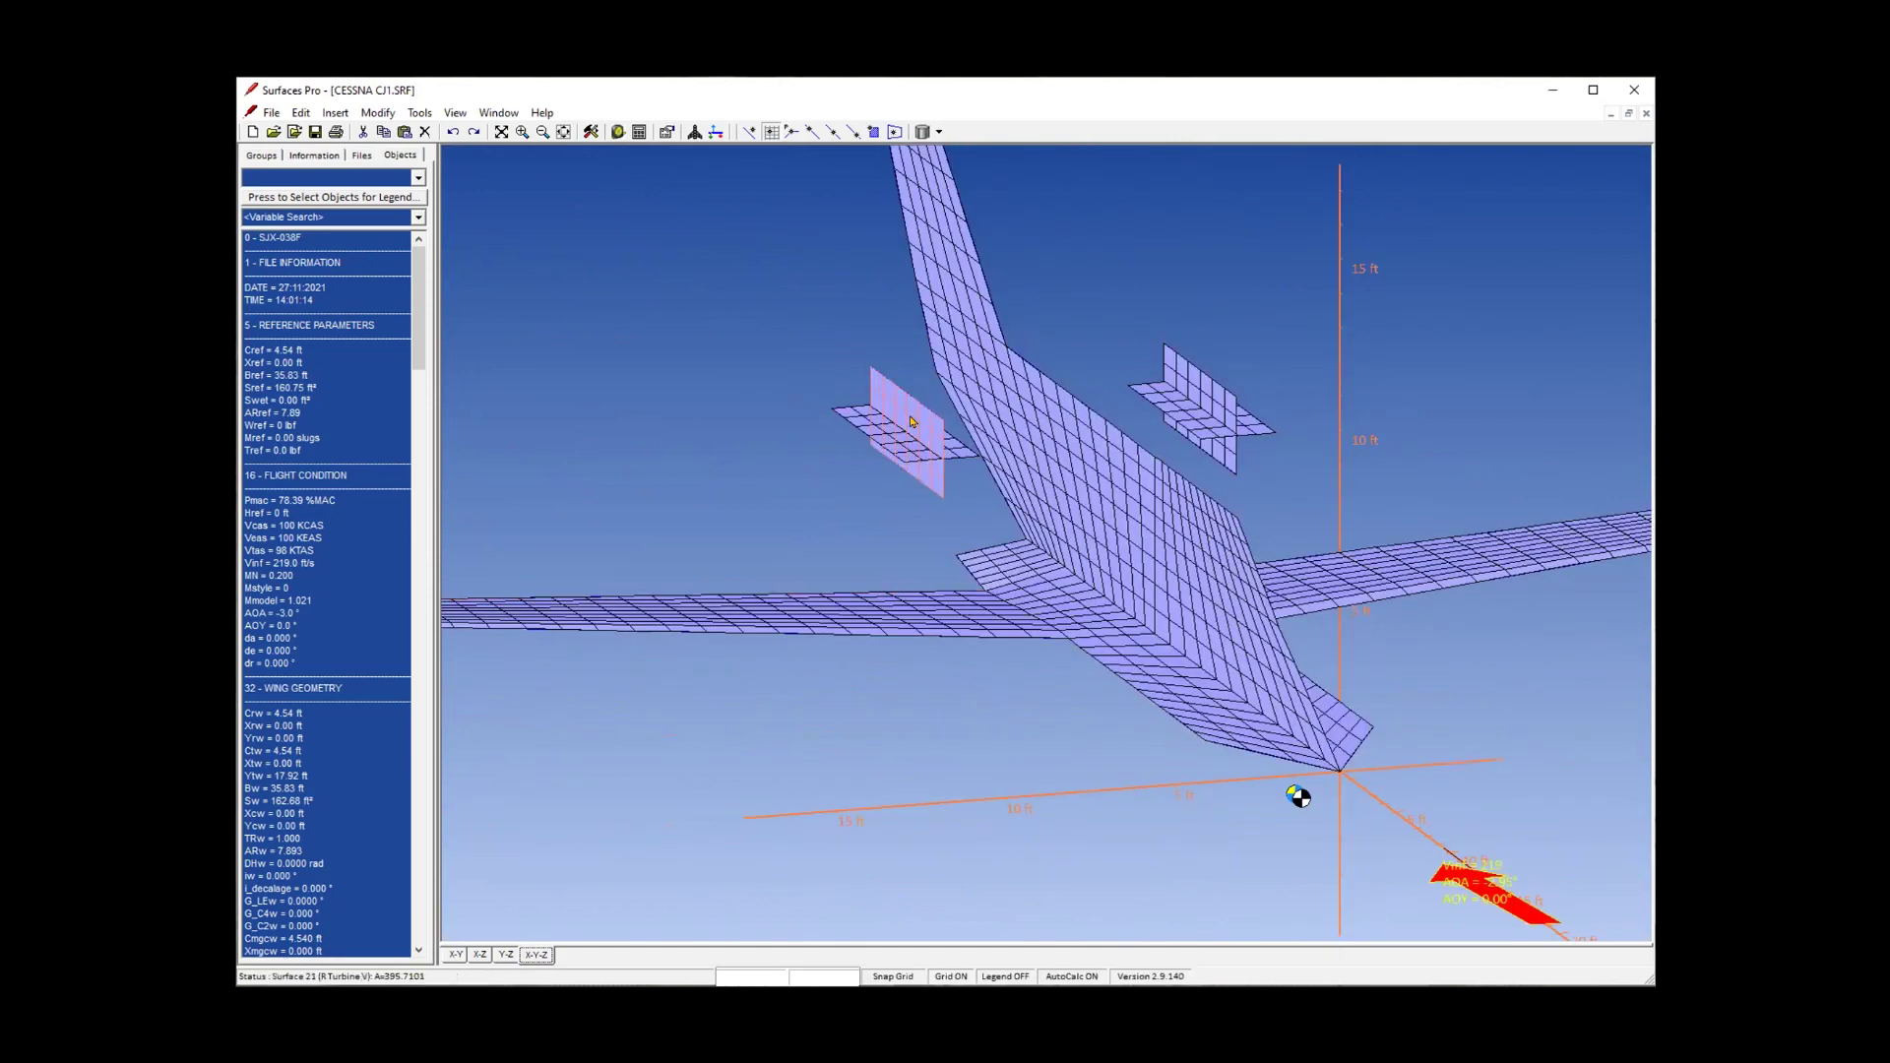
pyautogui.click(259, 156)
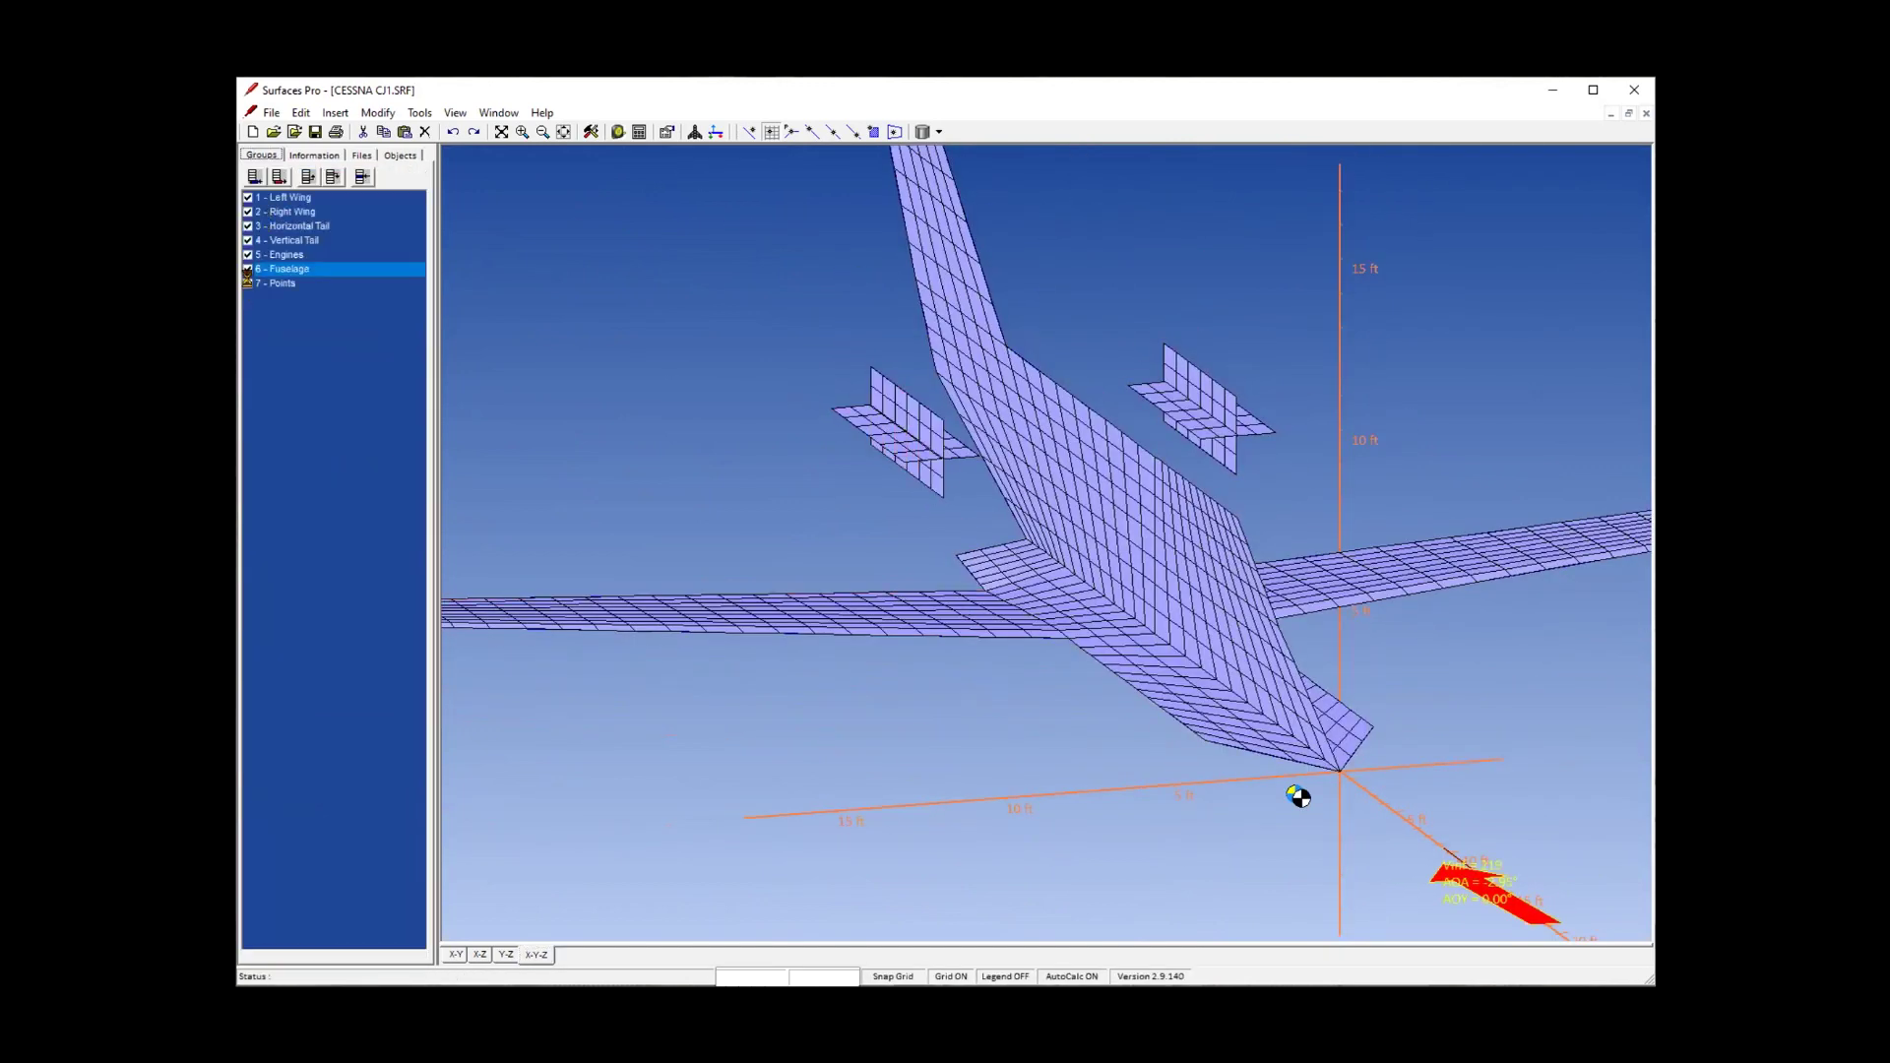
pyautogui.click(270, 283)
pyautogui.moveTo(844, 760); pyautogui.dragTo(840, 751, button='middle')
# Delete the right engine's vertical surface together with its associated points and vectors.
pyautogui.click(886, 355)
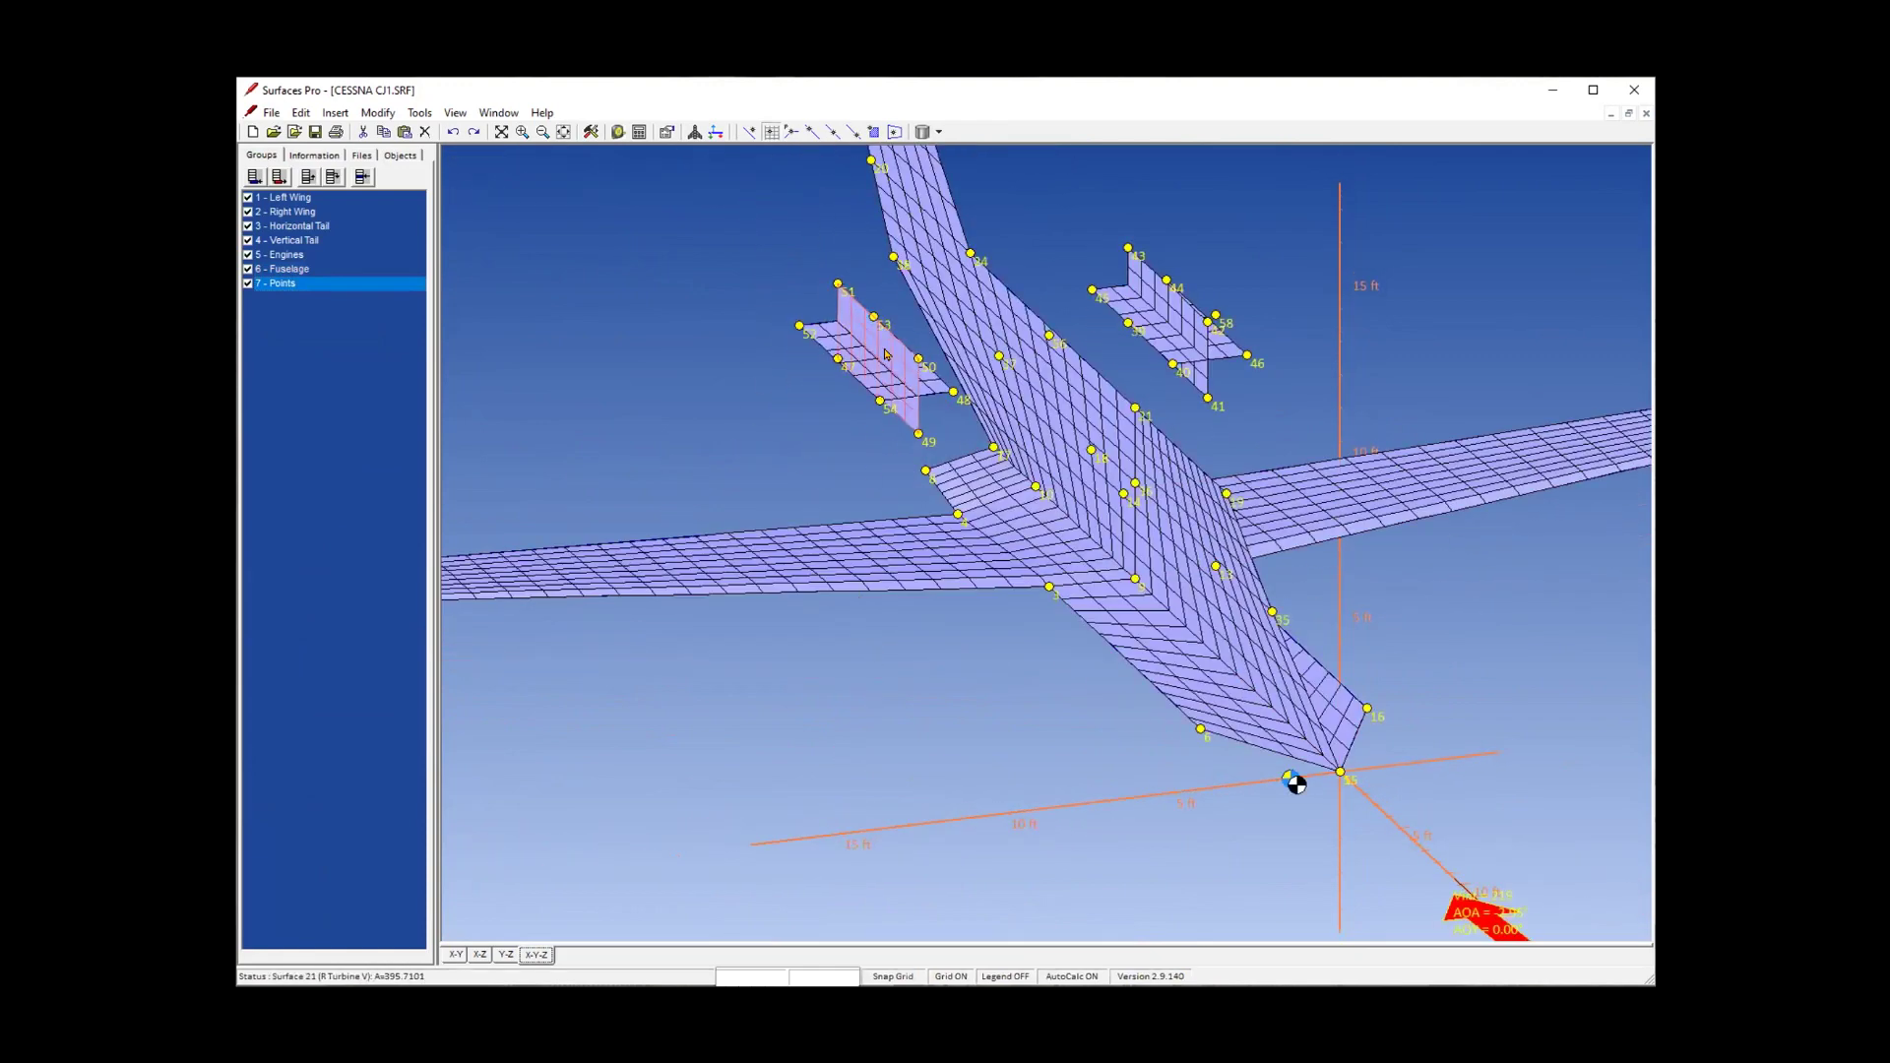
pyautogui.click(300, 112)
pyautogui.moveTo(372, 461)
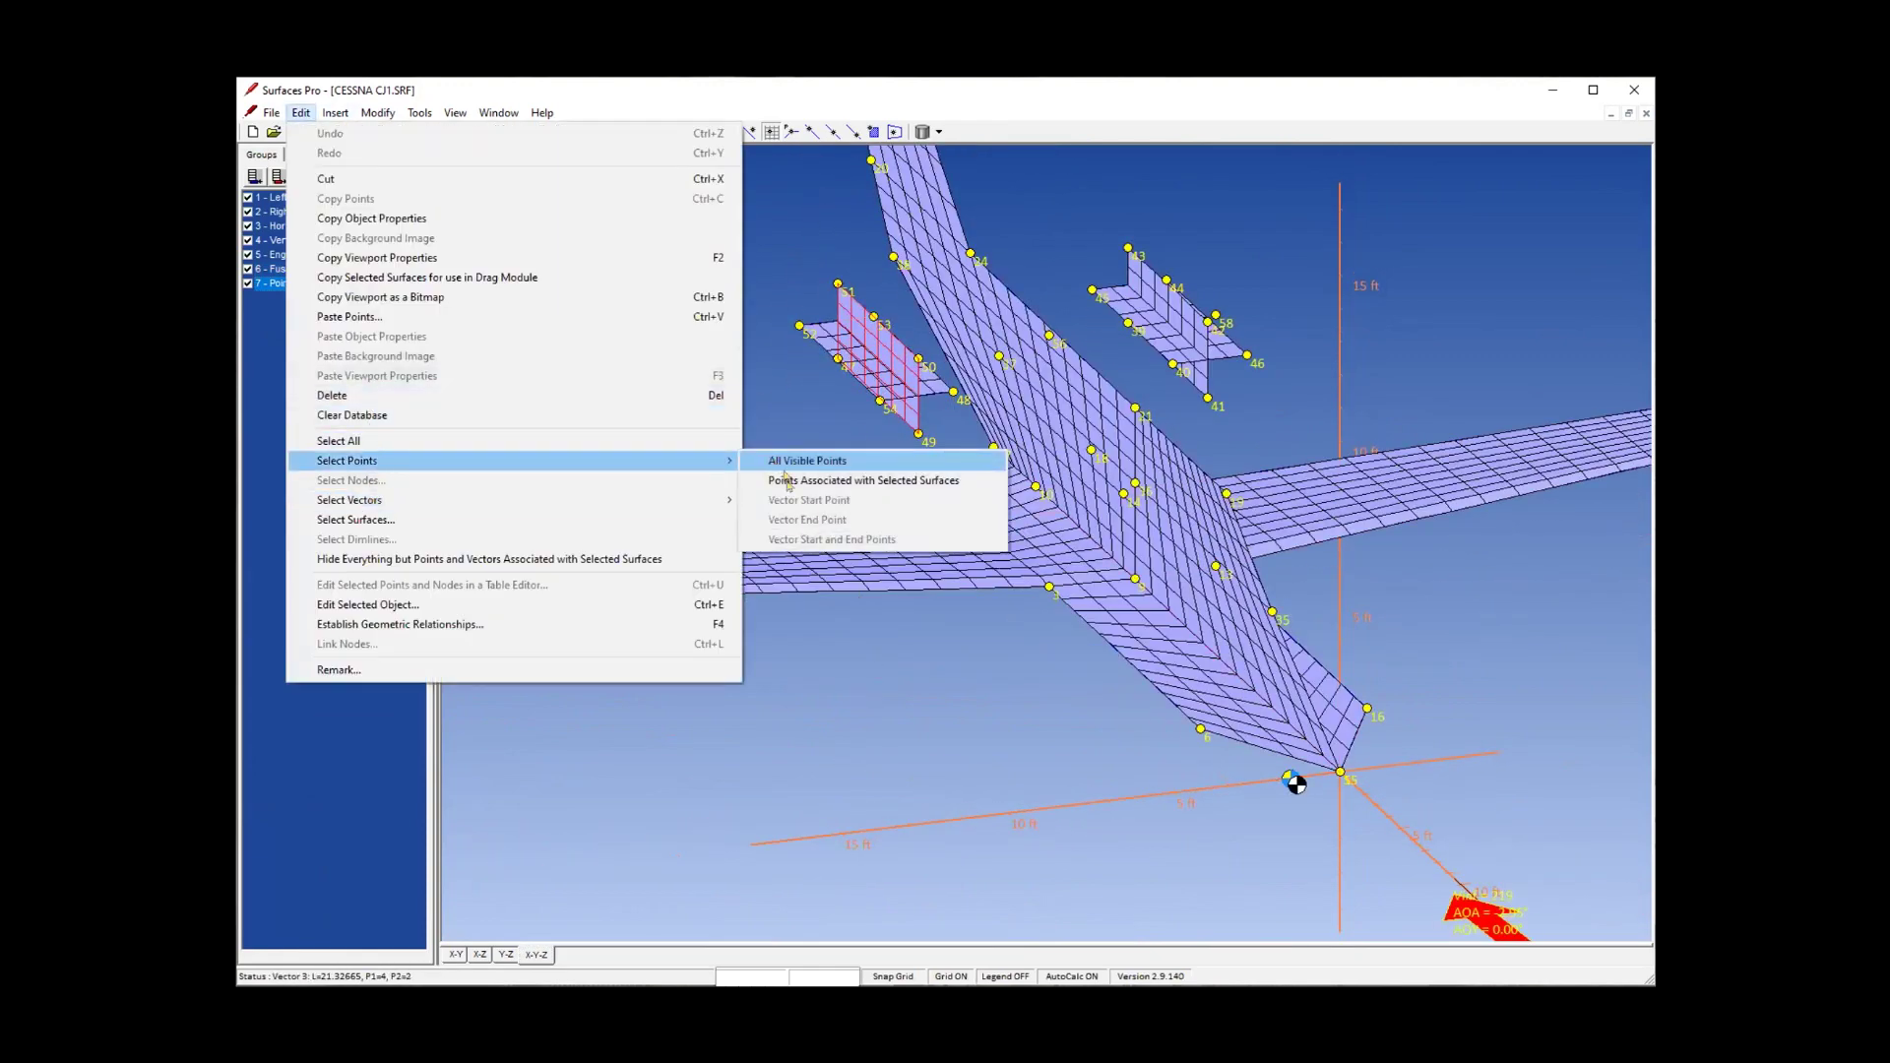
pyautogui.click(817, 482)
pyautogui.click(300, 112)
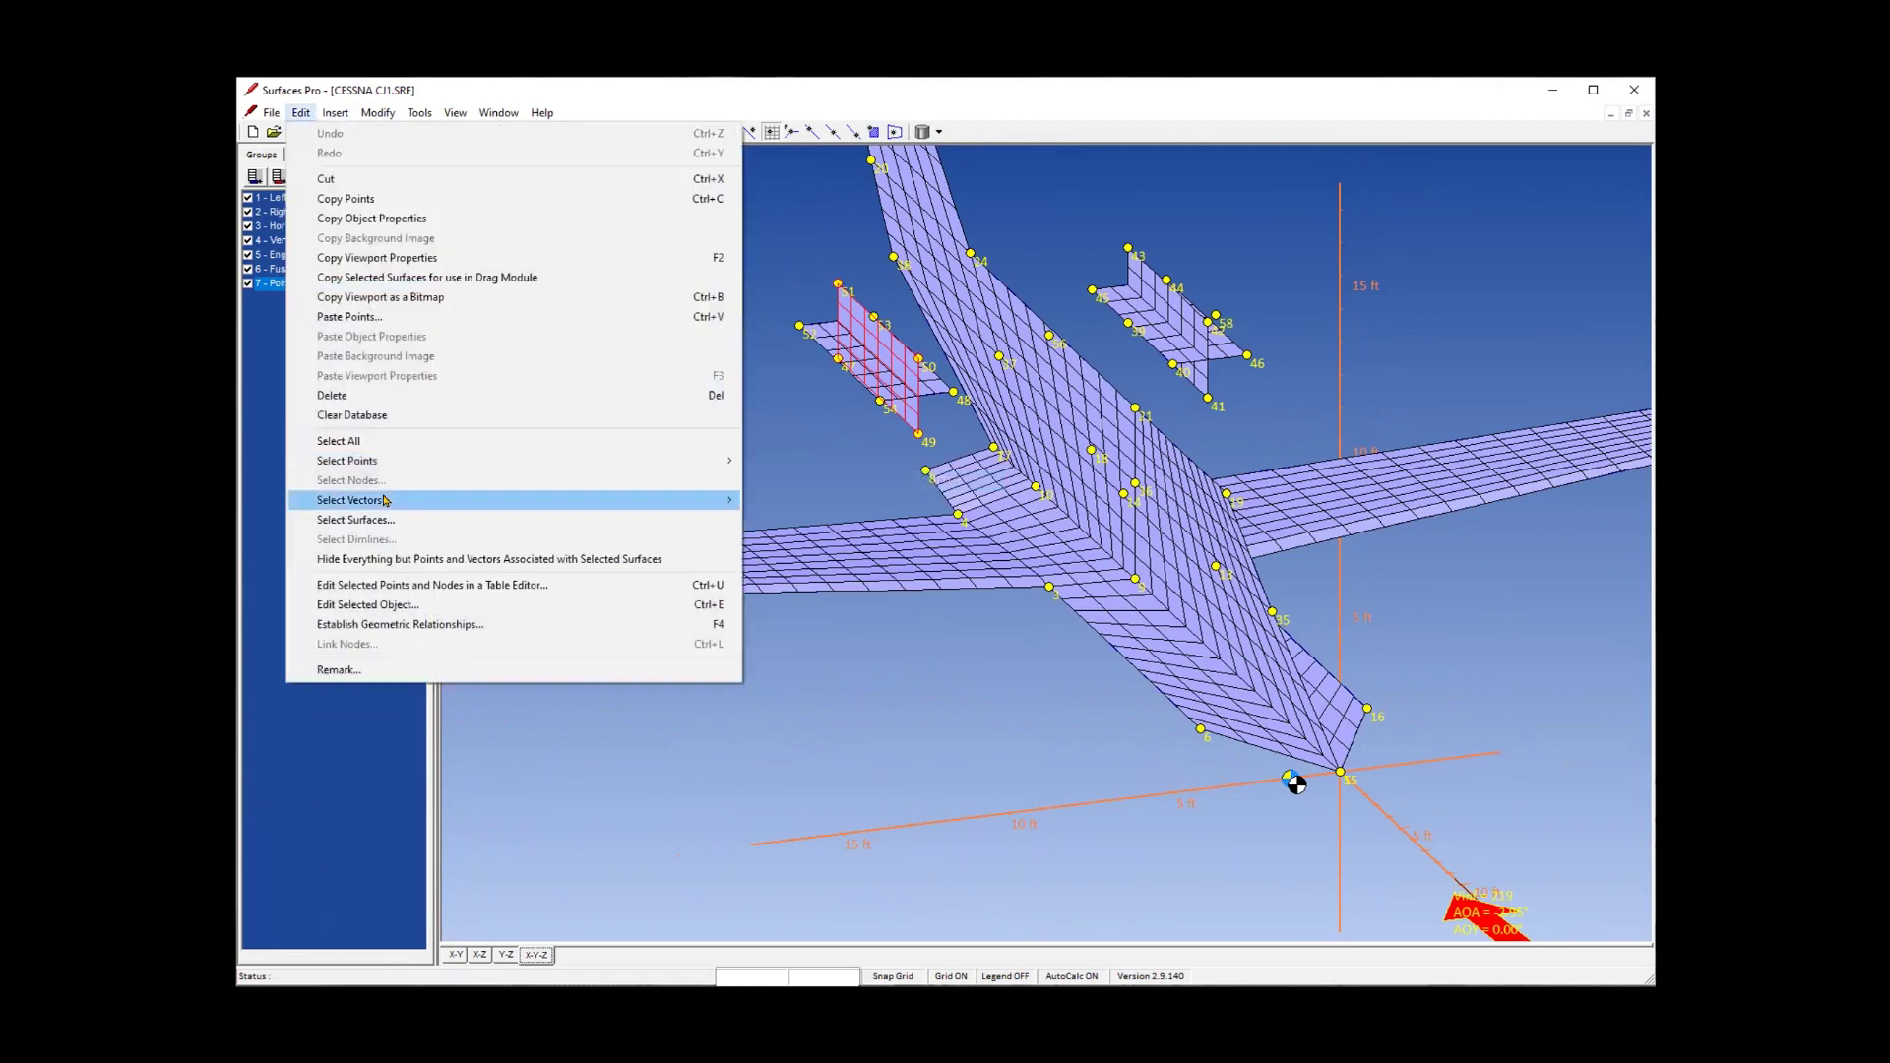
pyautogui.moveTo(384, 500)
pyautogui.click(790, 519)
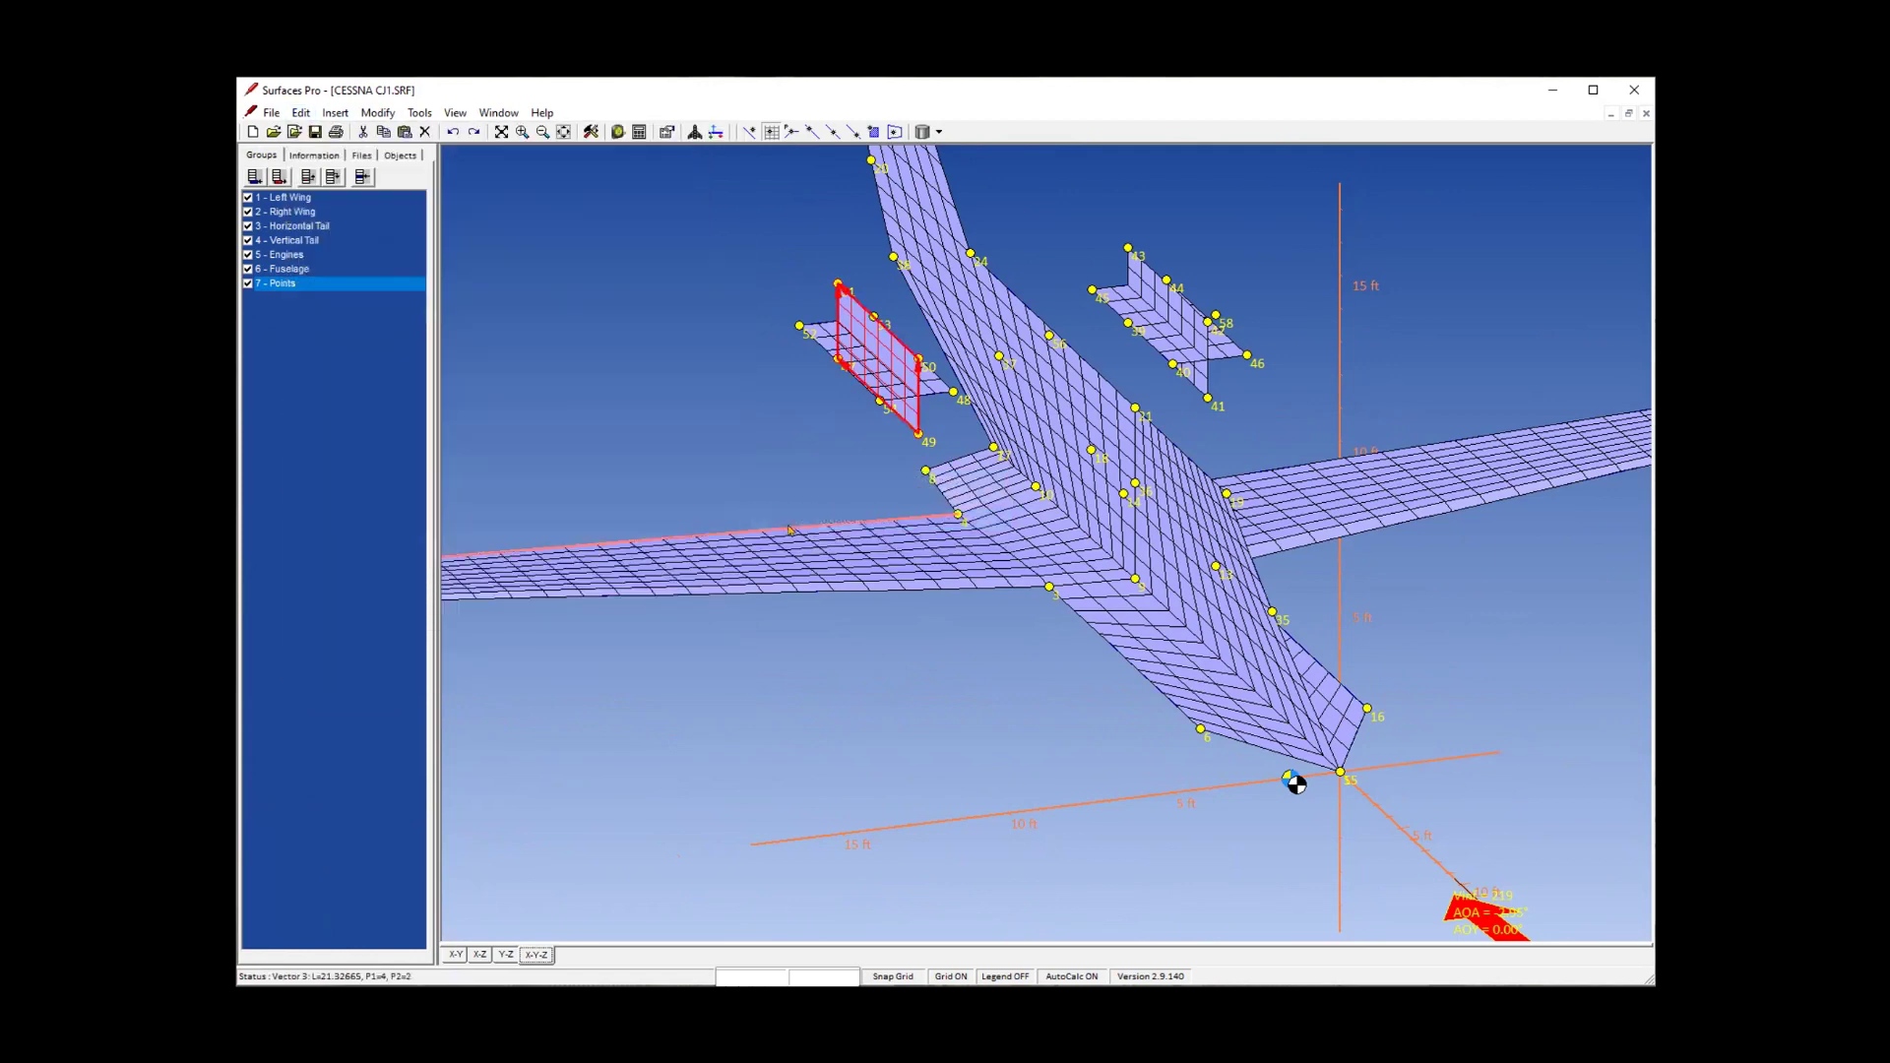
pyautogui.press('Delete')
pyautogui.click(852, 538)
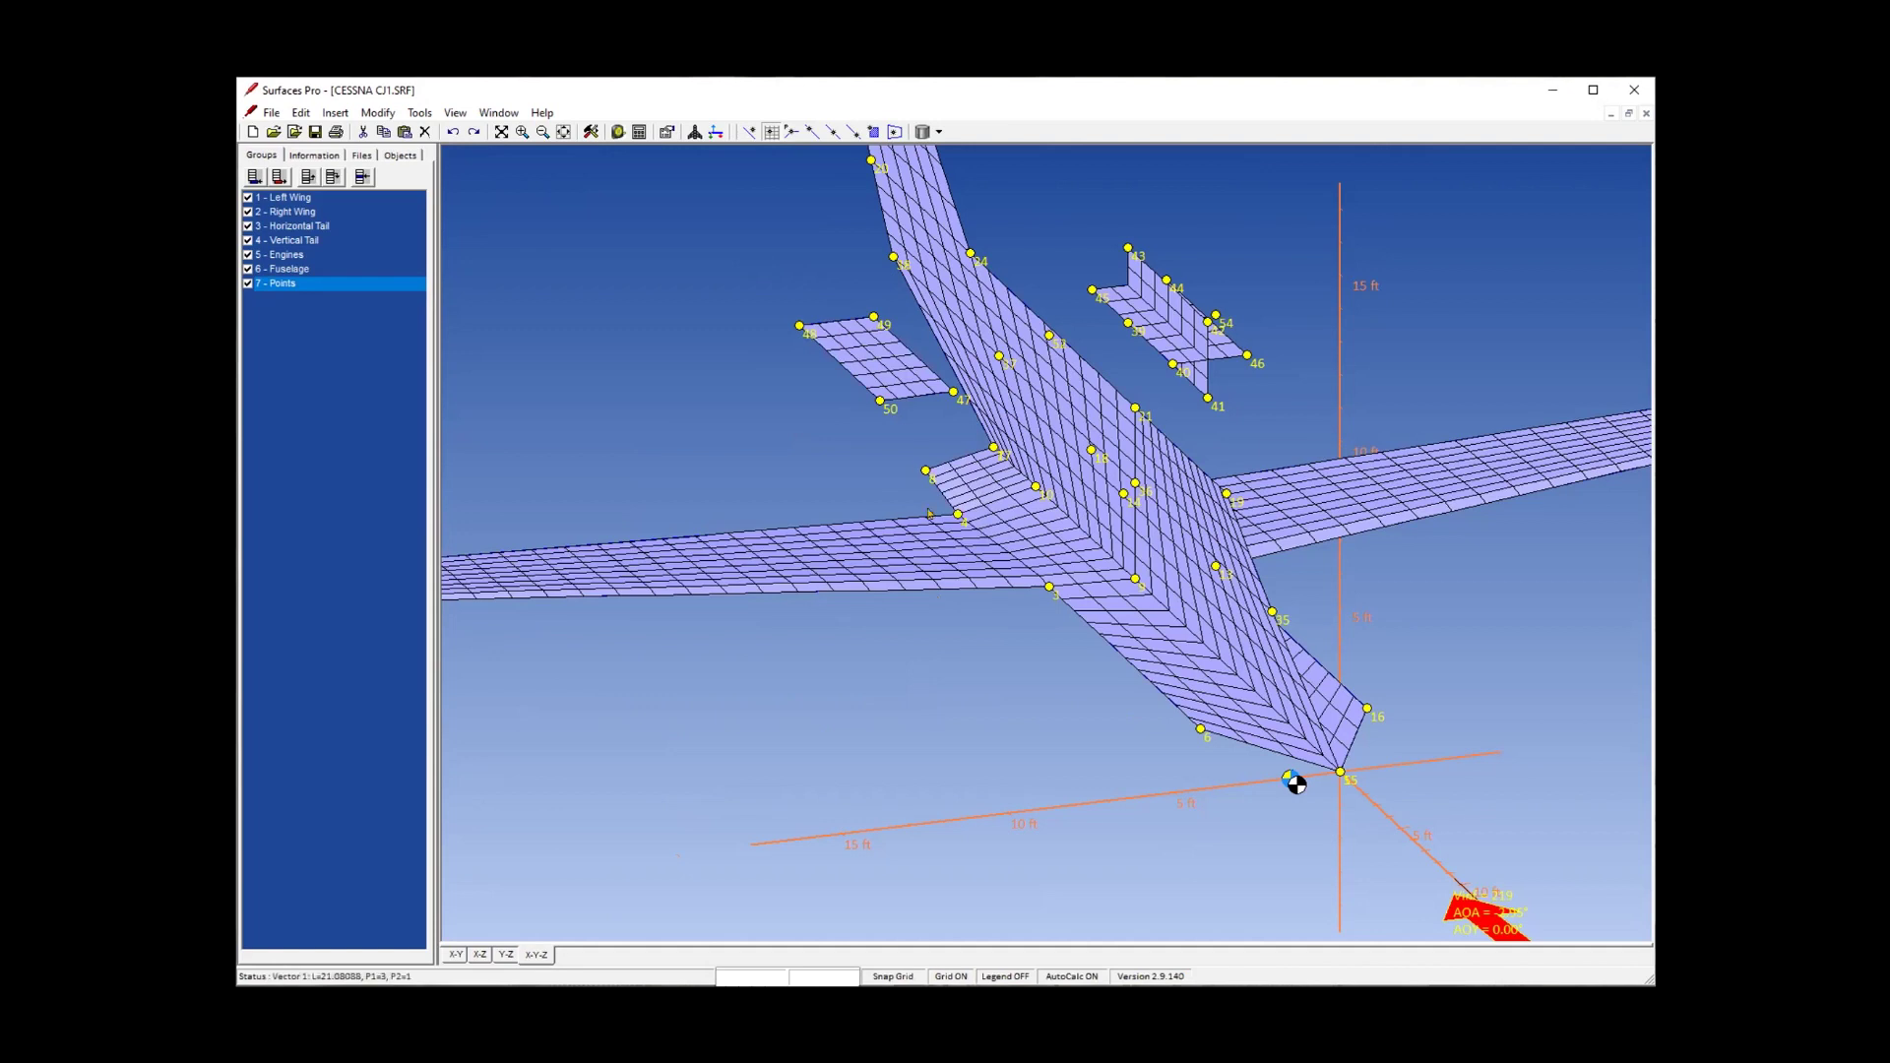
# Break the right engine's front and rear curves at a fraction of 0.5 from the start point and delete its horizontal surface.
pyautogui.click(875, 372)
pyautogui.press('Delete')
pyautogui.keyDown('shift'); pyautogui.click(837, 320); pyautogui.keyUp('shift')
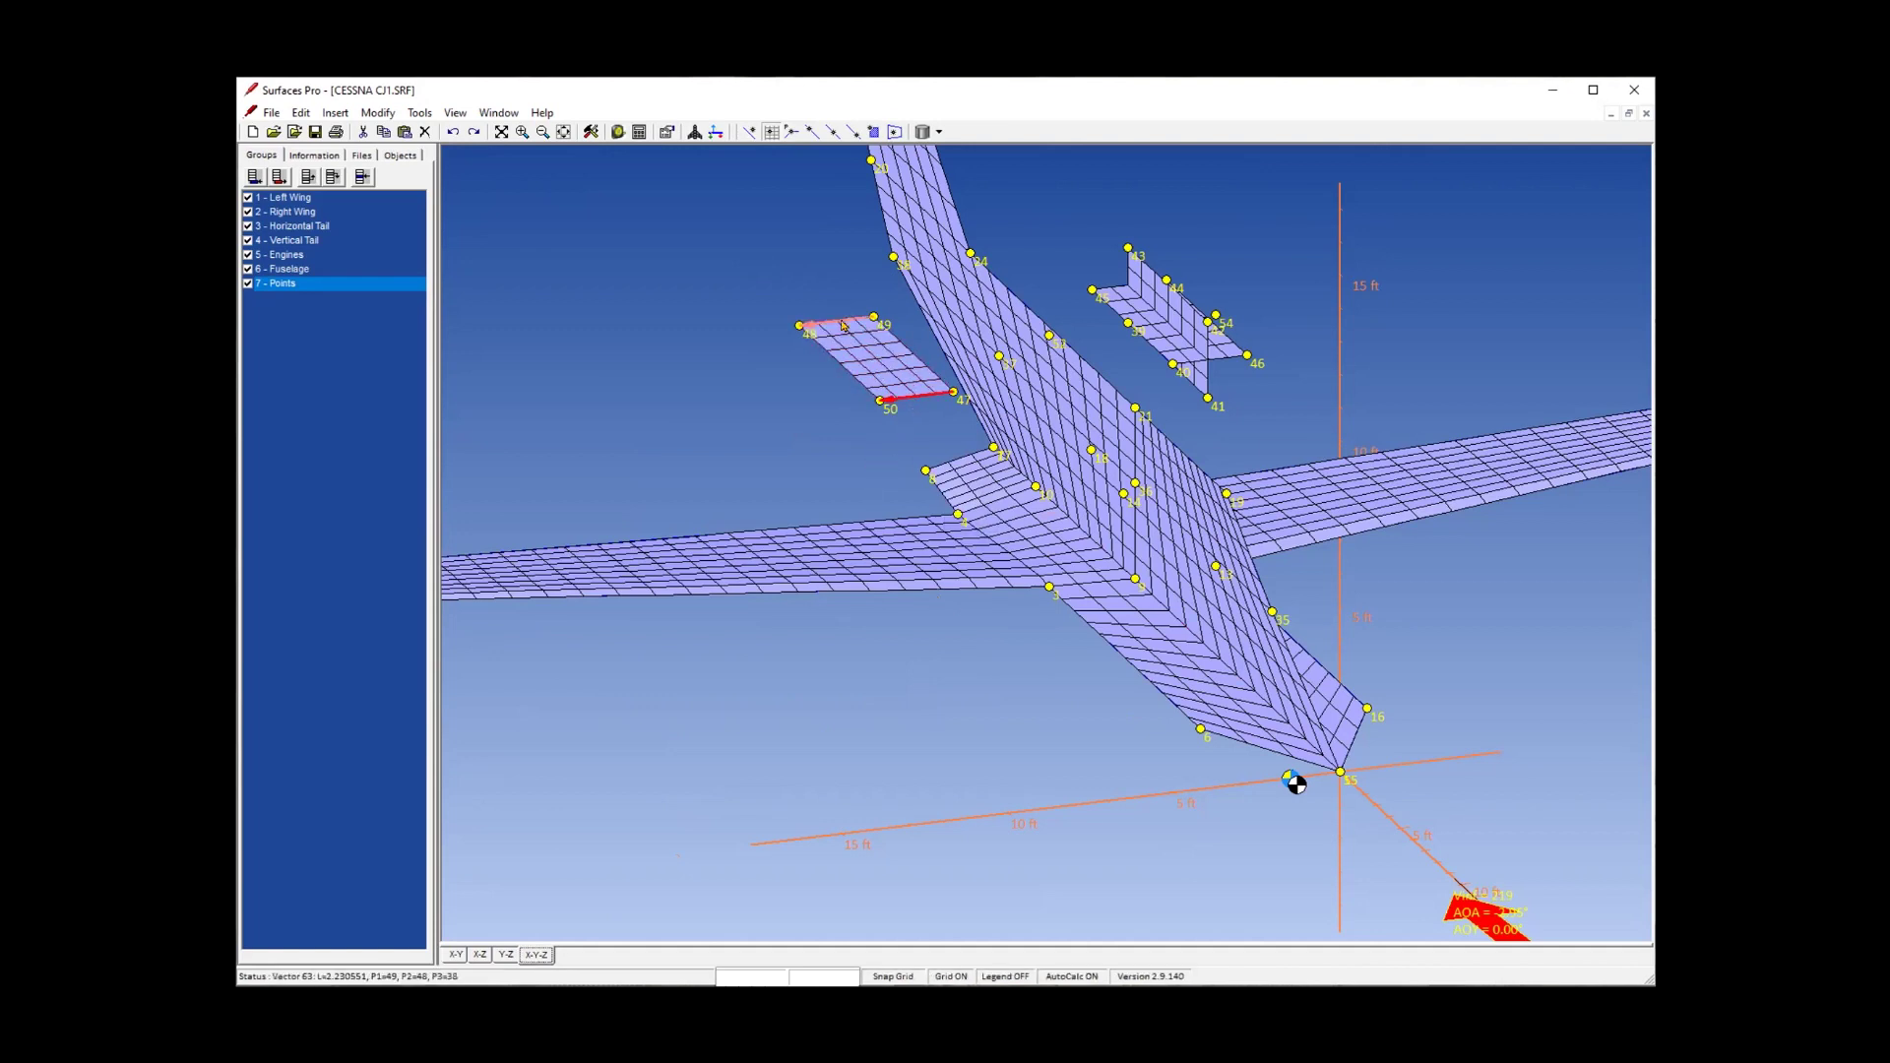
pyautogui.click(378, 112)
pyautogui.click(417, 257)
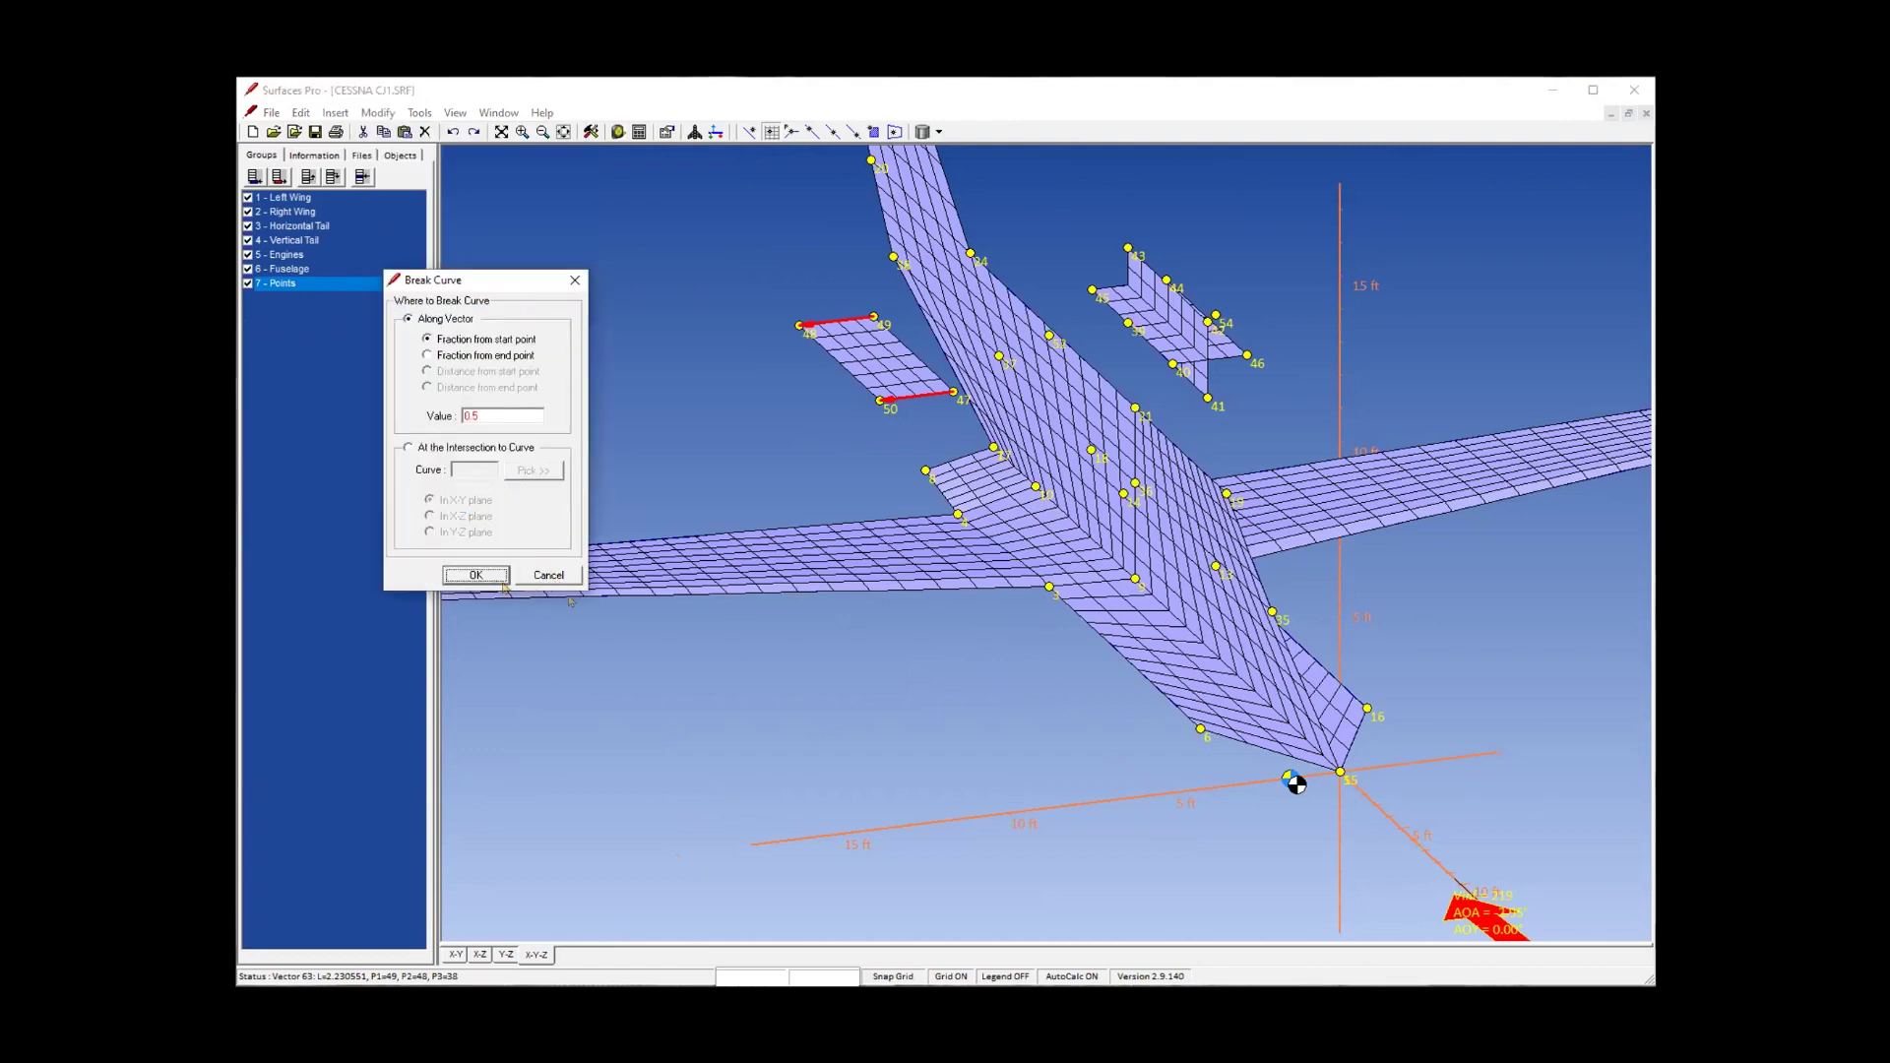
pyautogui.press('Return')
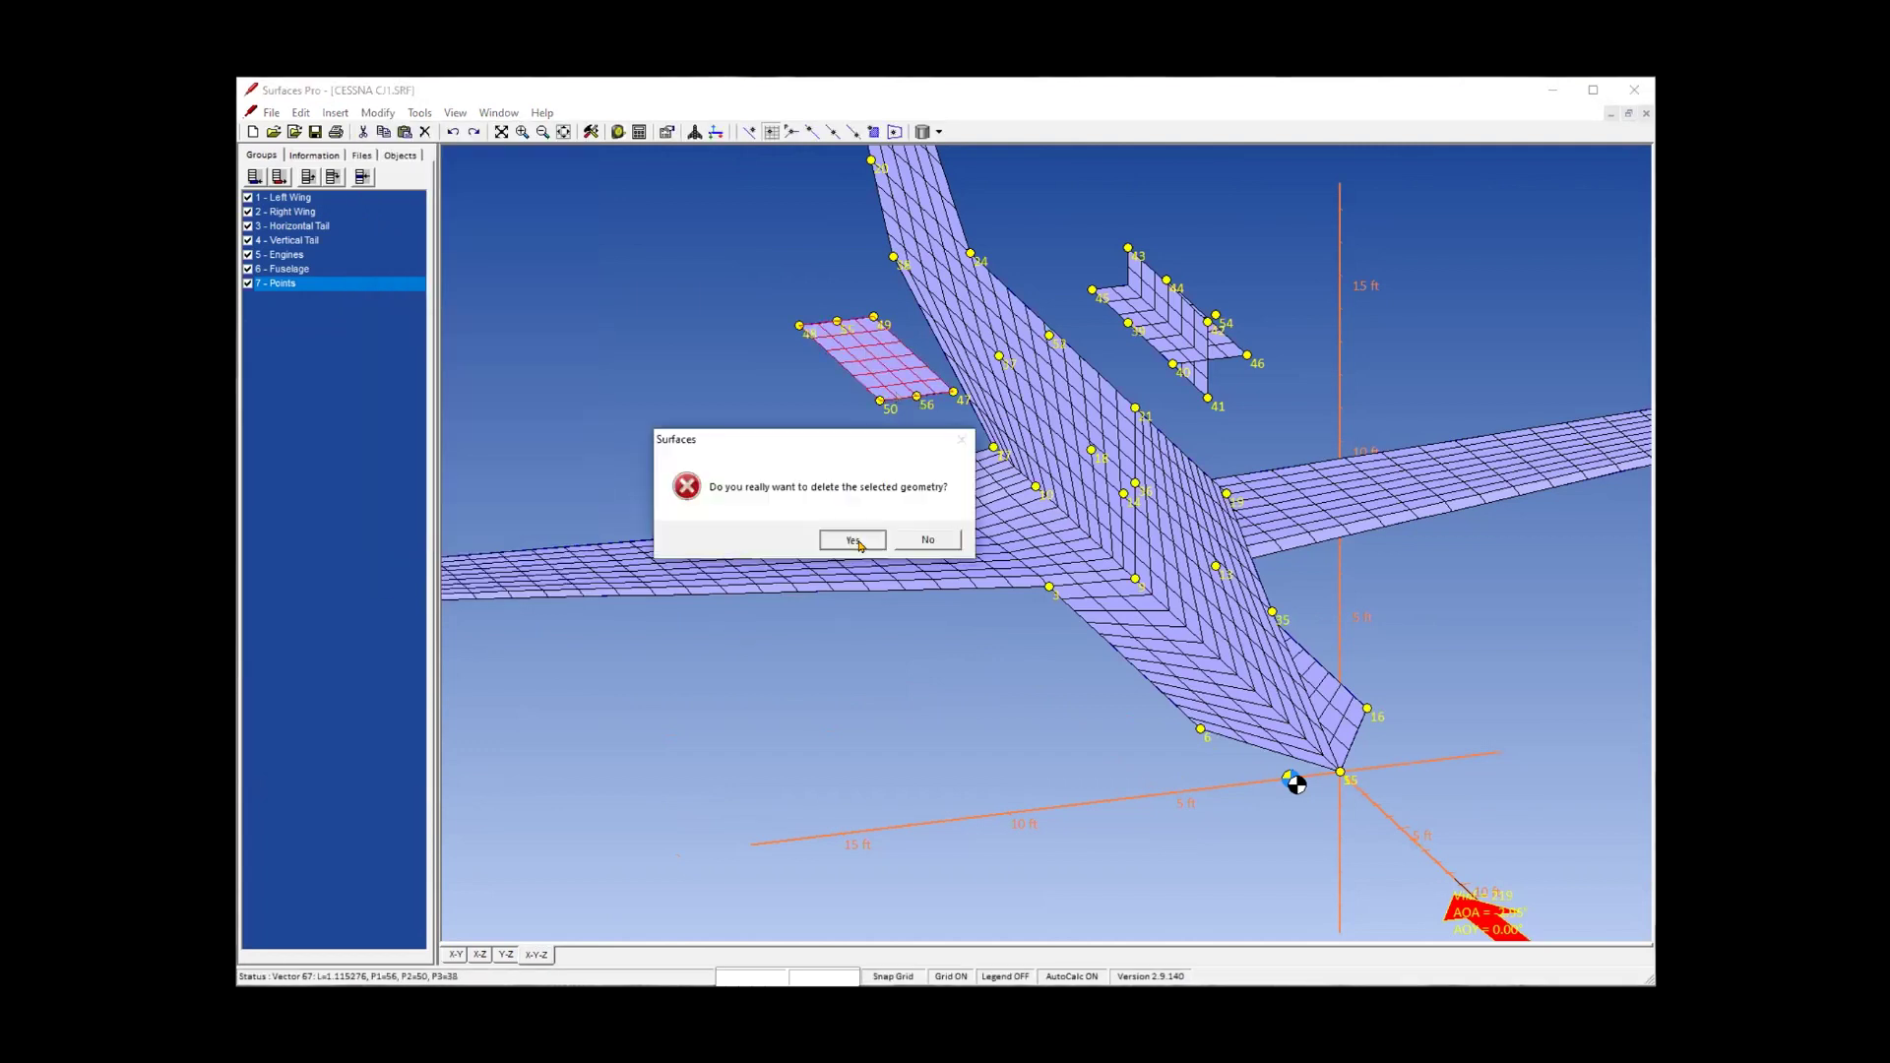
pyautogui.click(858, 544)
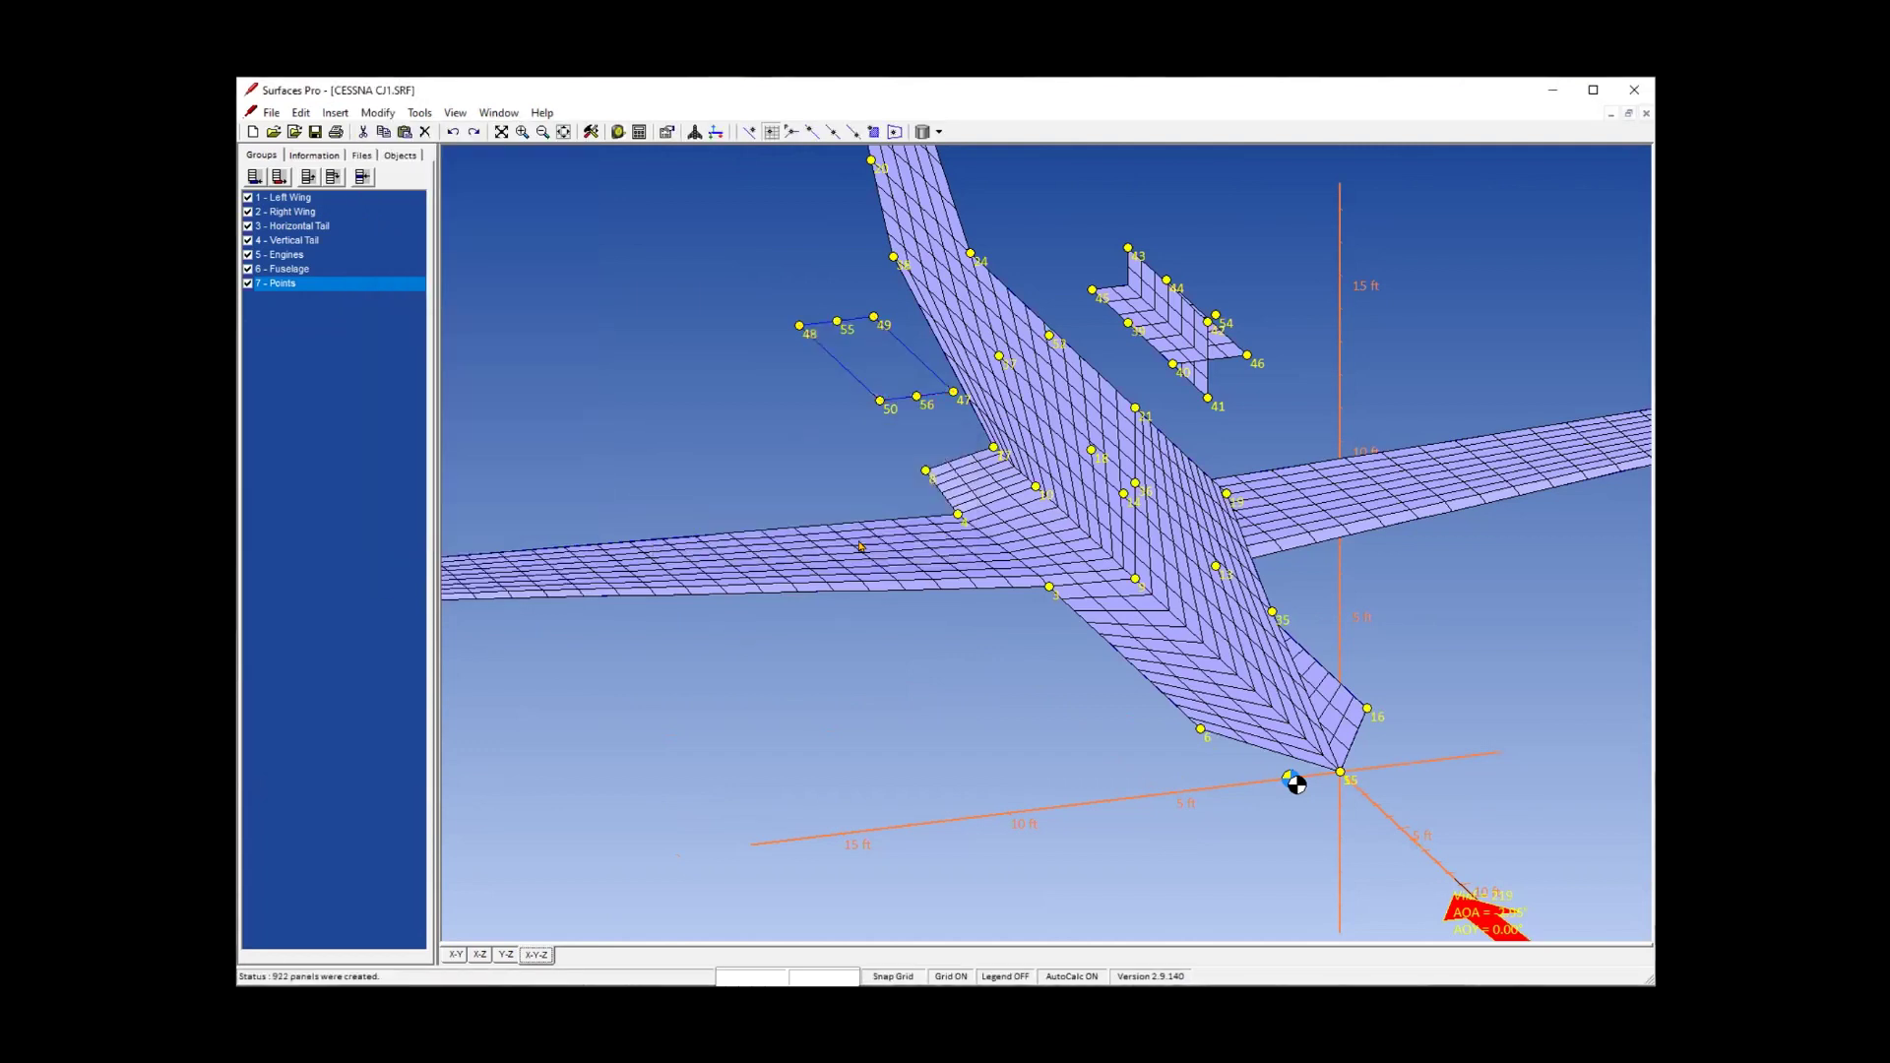
# Reassign the end points of the right engine's inboard lengthwise vector so it runs from point 56 to point 55.
pyautogui.doubleClick(913, 355)
pyautogui.click(1331, 375)
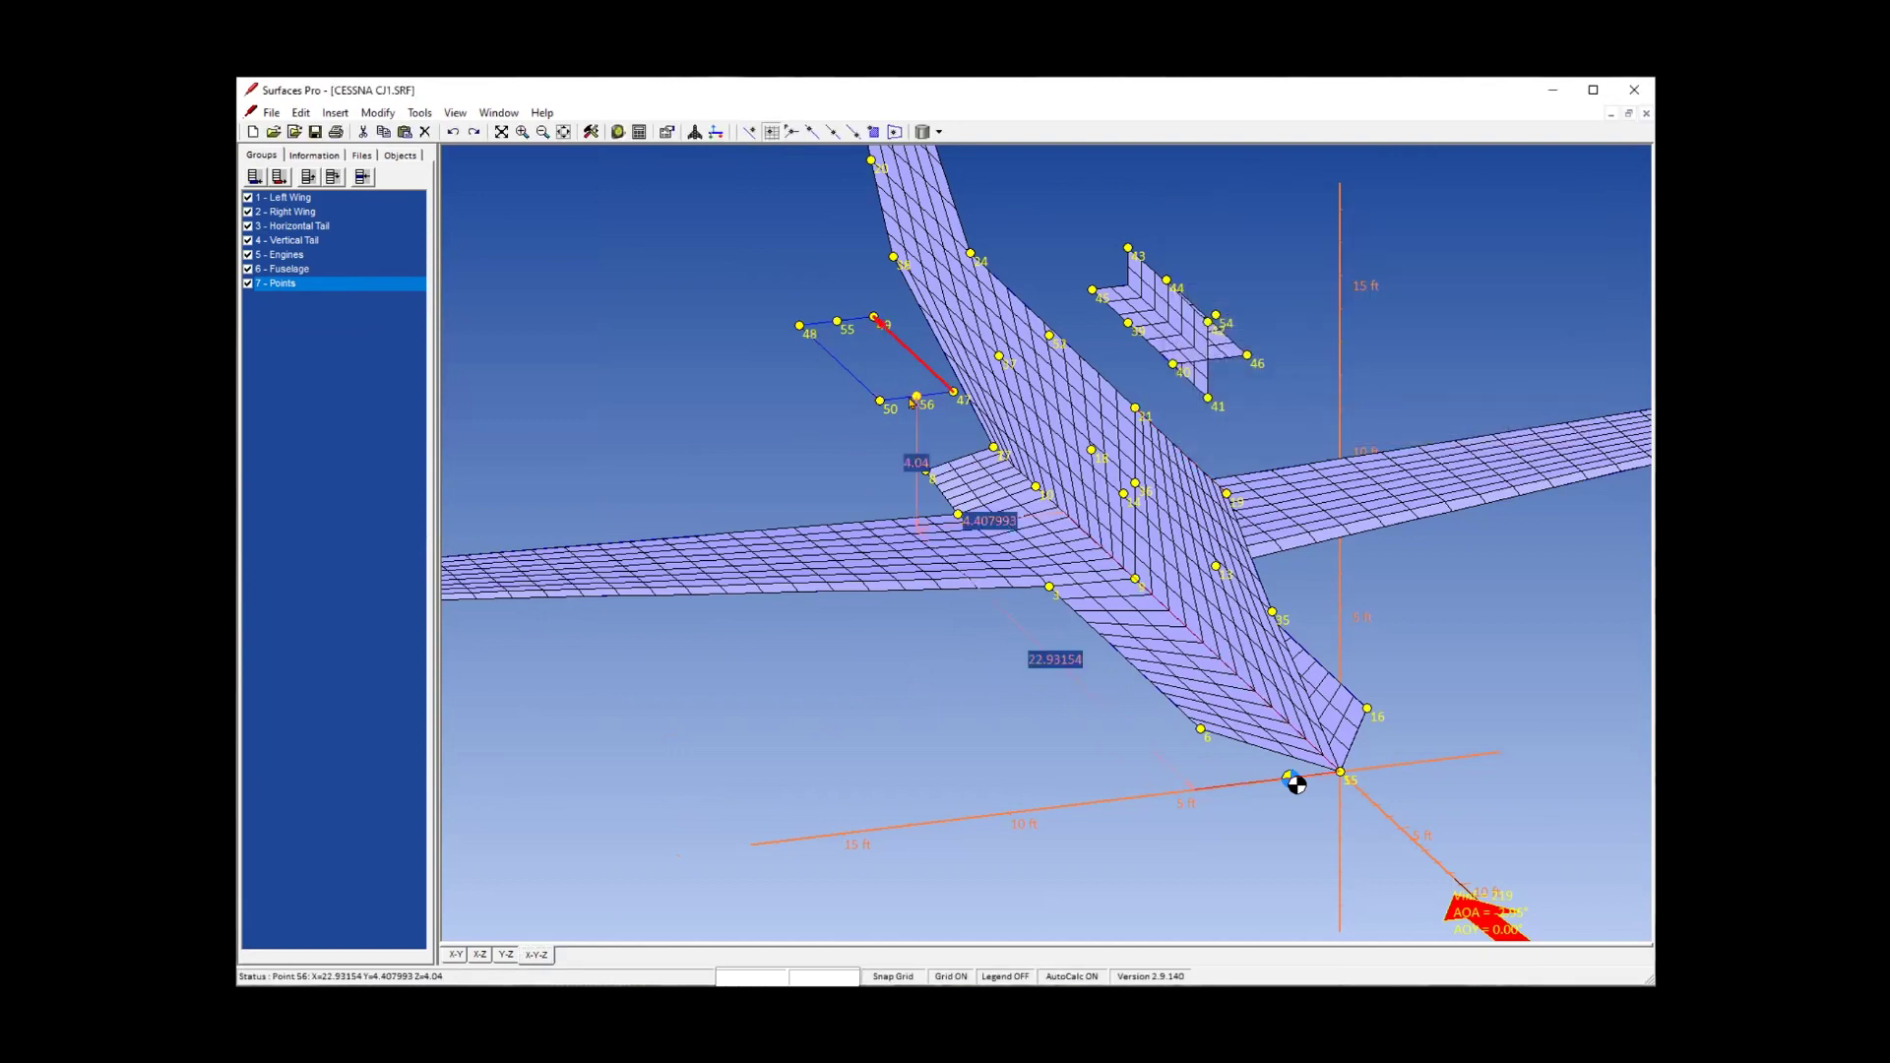
pyautogui.click(836, 317)
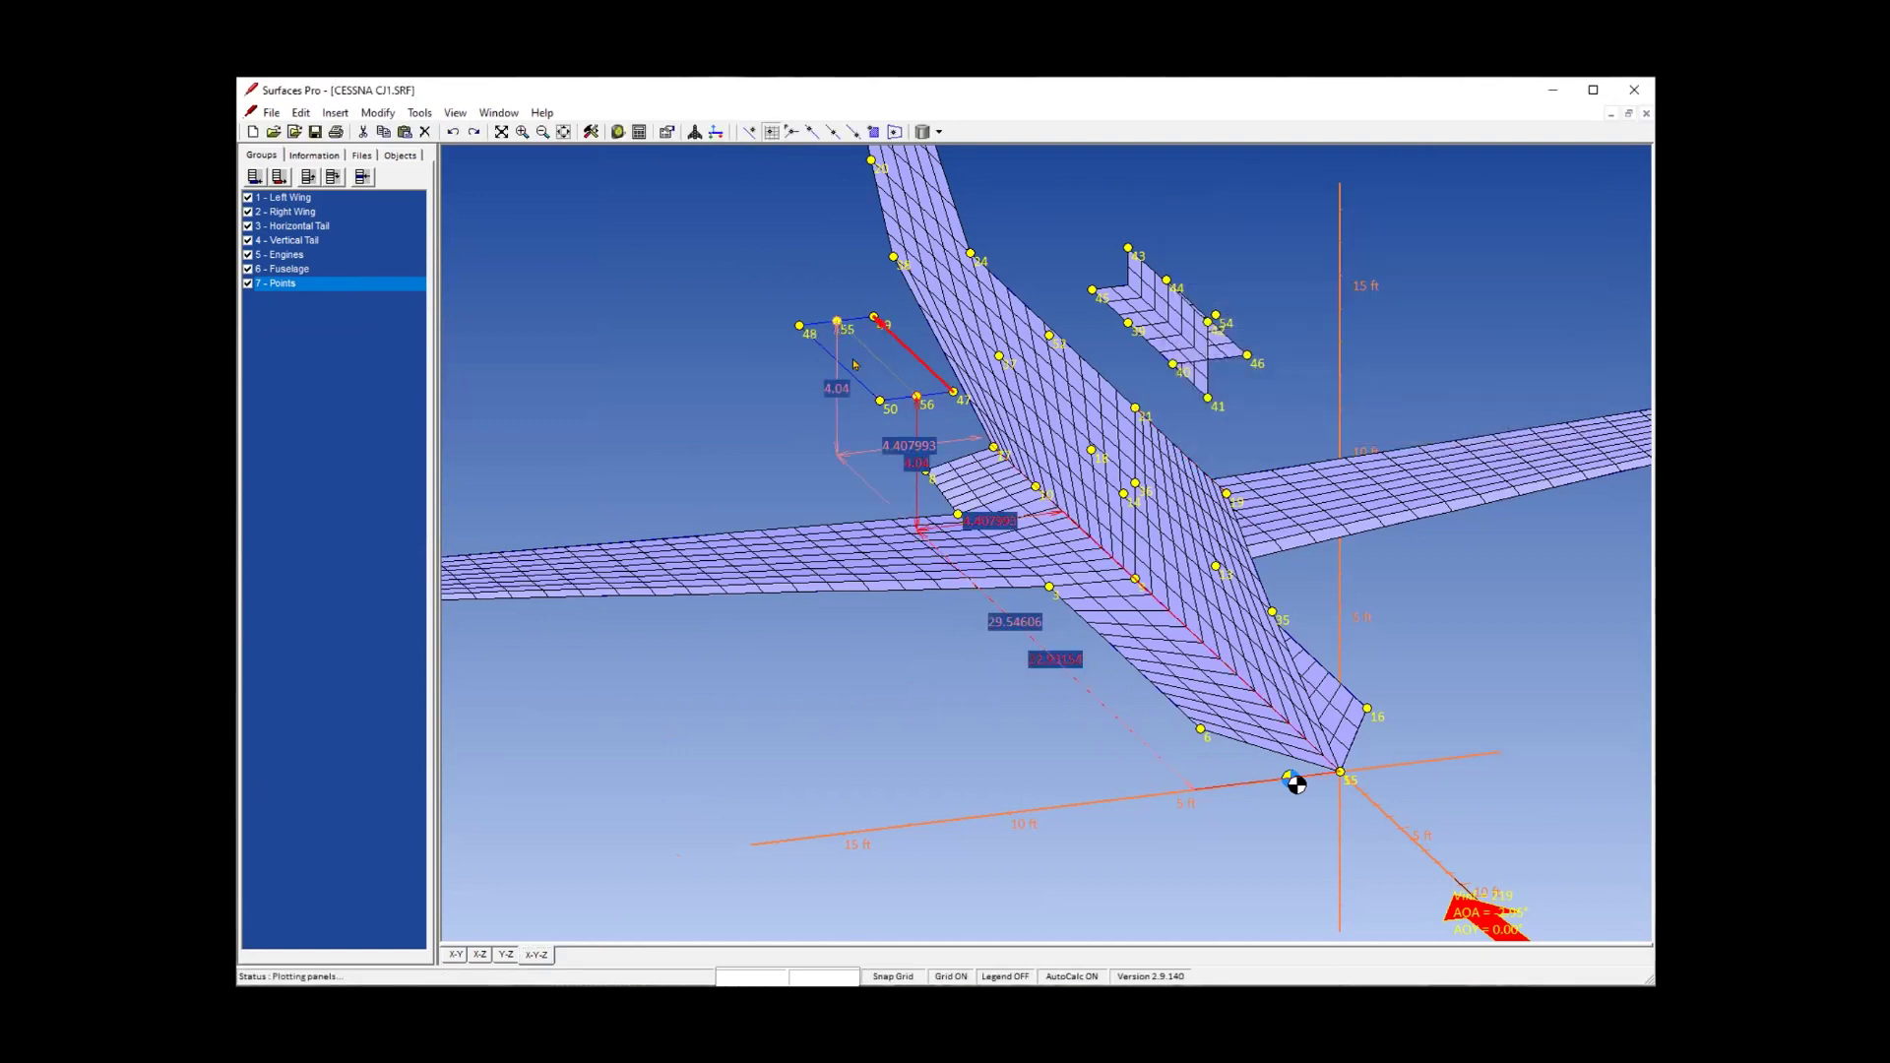
pyautogui.rightClick(925, 414)
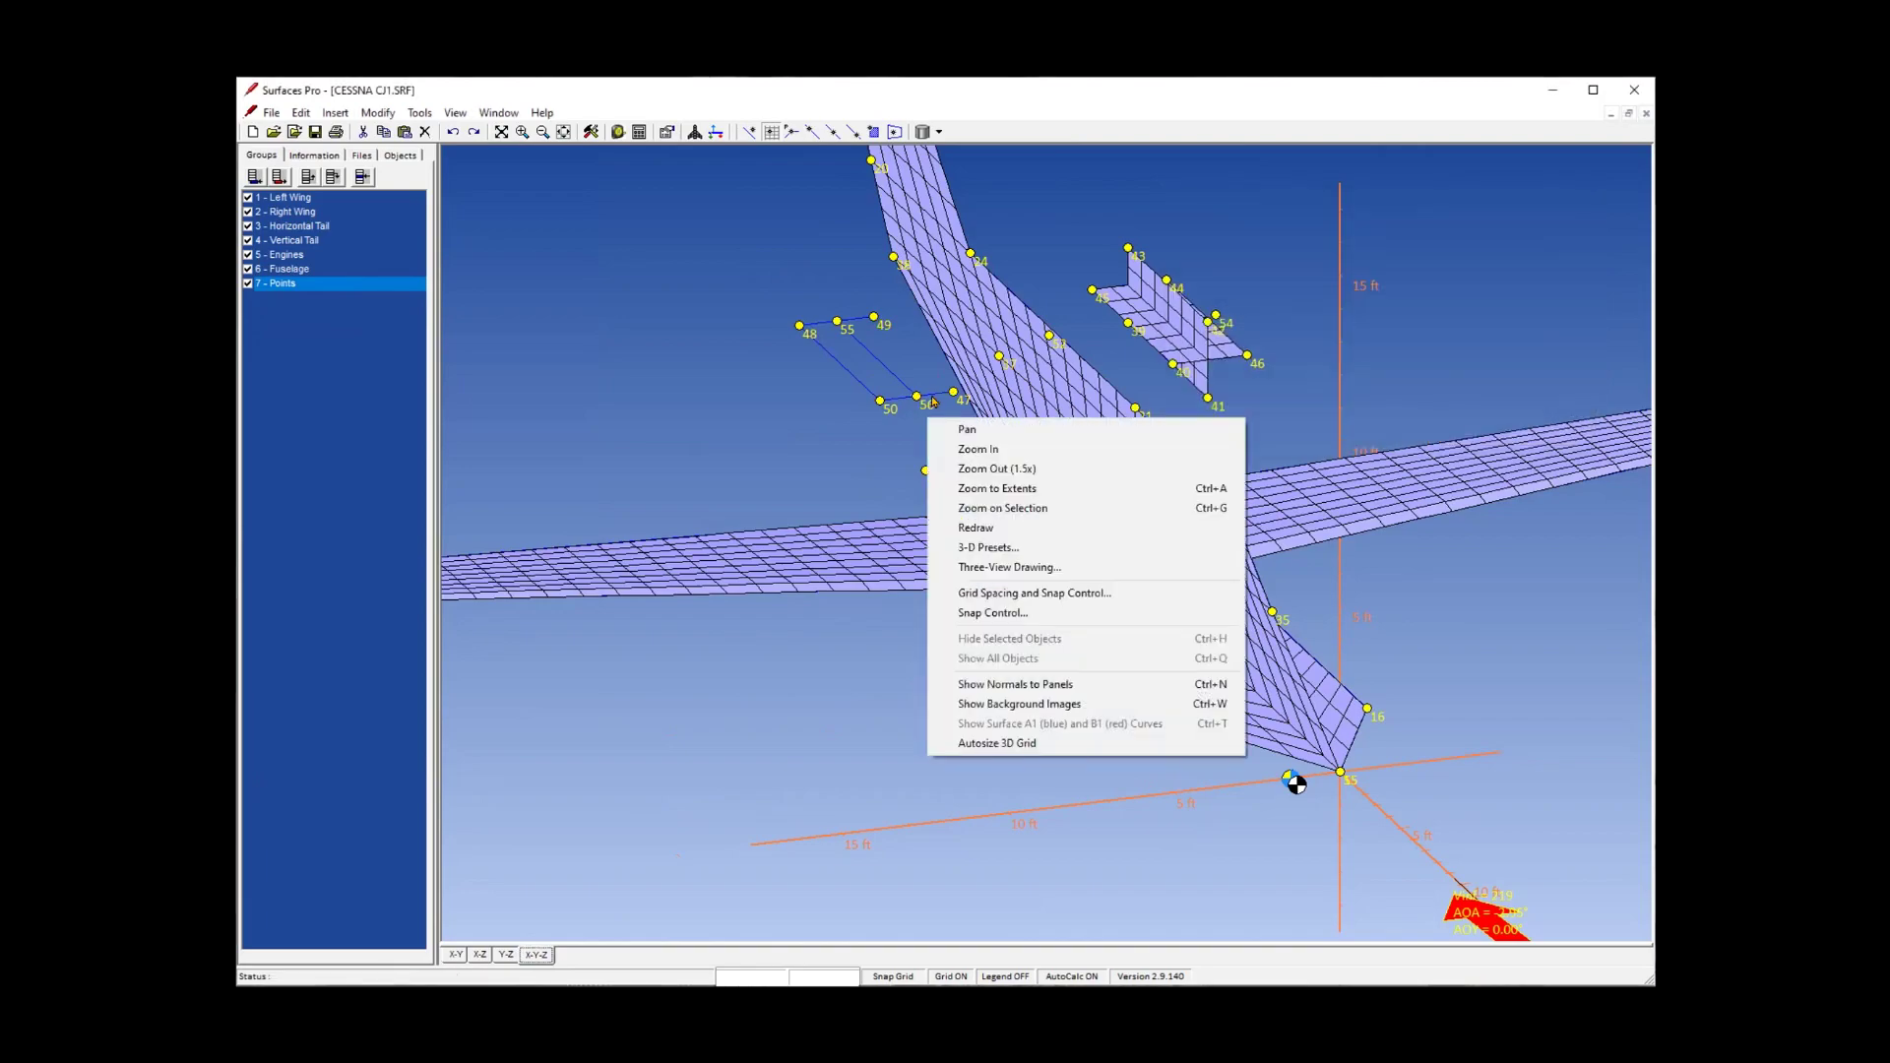
pyautogui.click(947, 360)
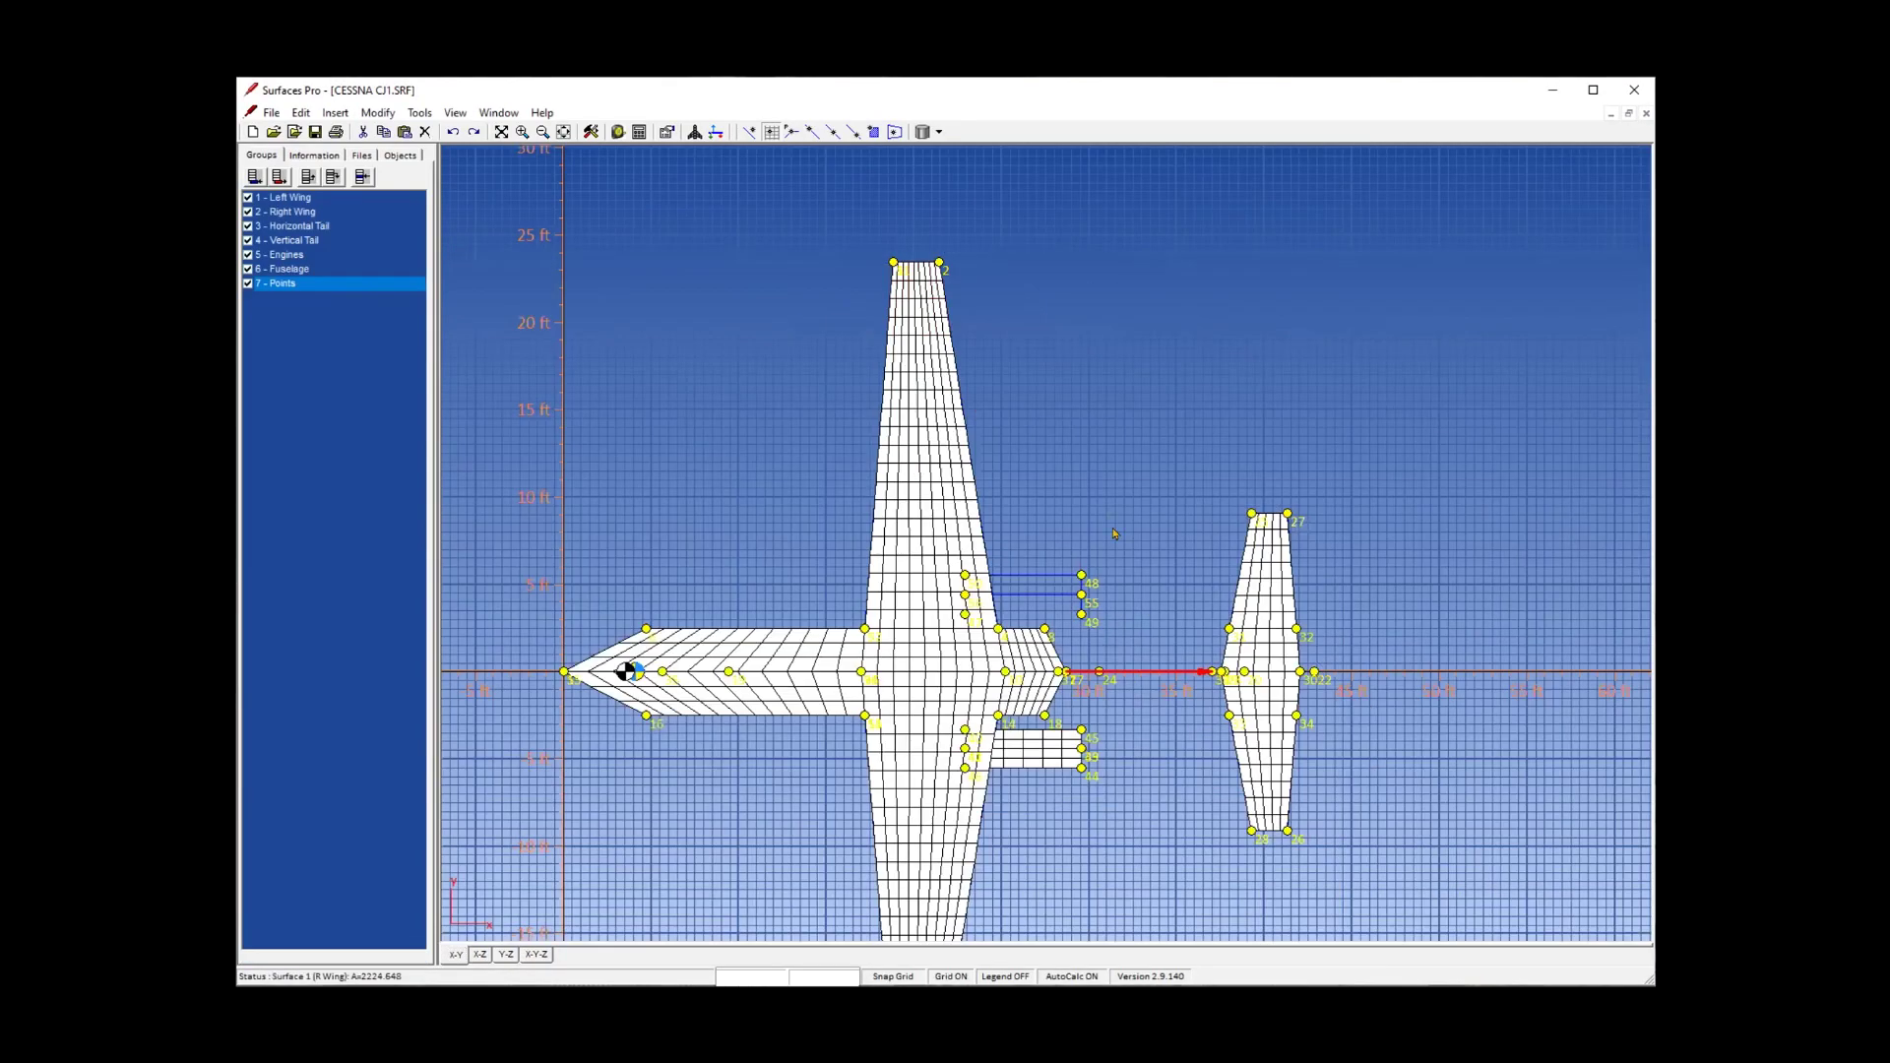
# Delete the inboard halves of the right engine's front and rear curves together with their inboard end points.
pyautogui.scroll(5, 1114, 532)
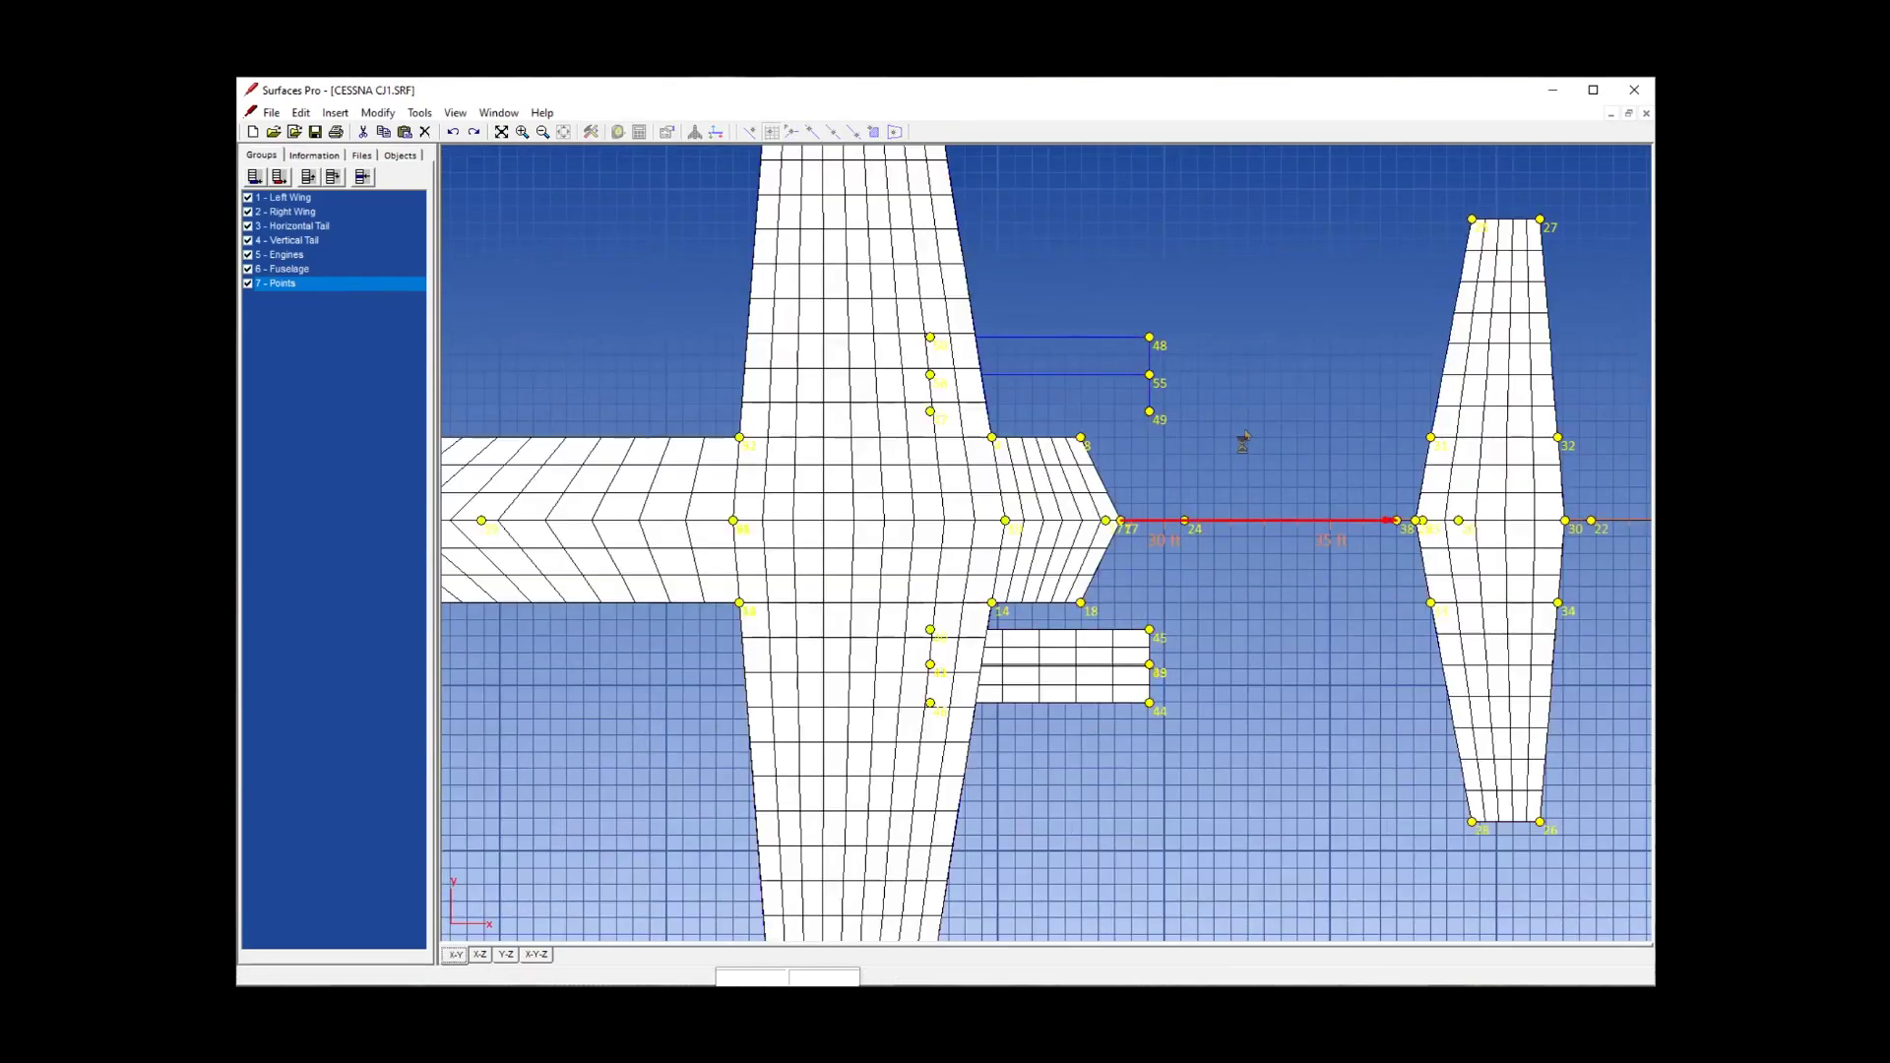
pyautogui.moveTo(1289, 421); pyautogui.dragTo(1257, 649, button='middle')
pyautogui.moveTo(1222, 636); pyautogui.dragTo(1097, 556)
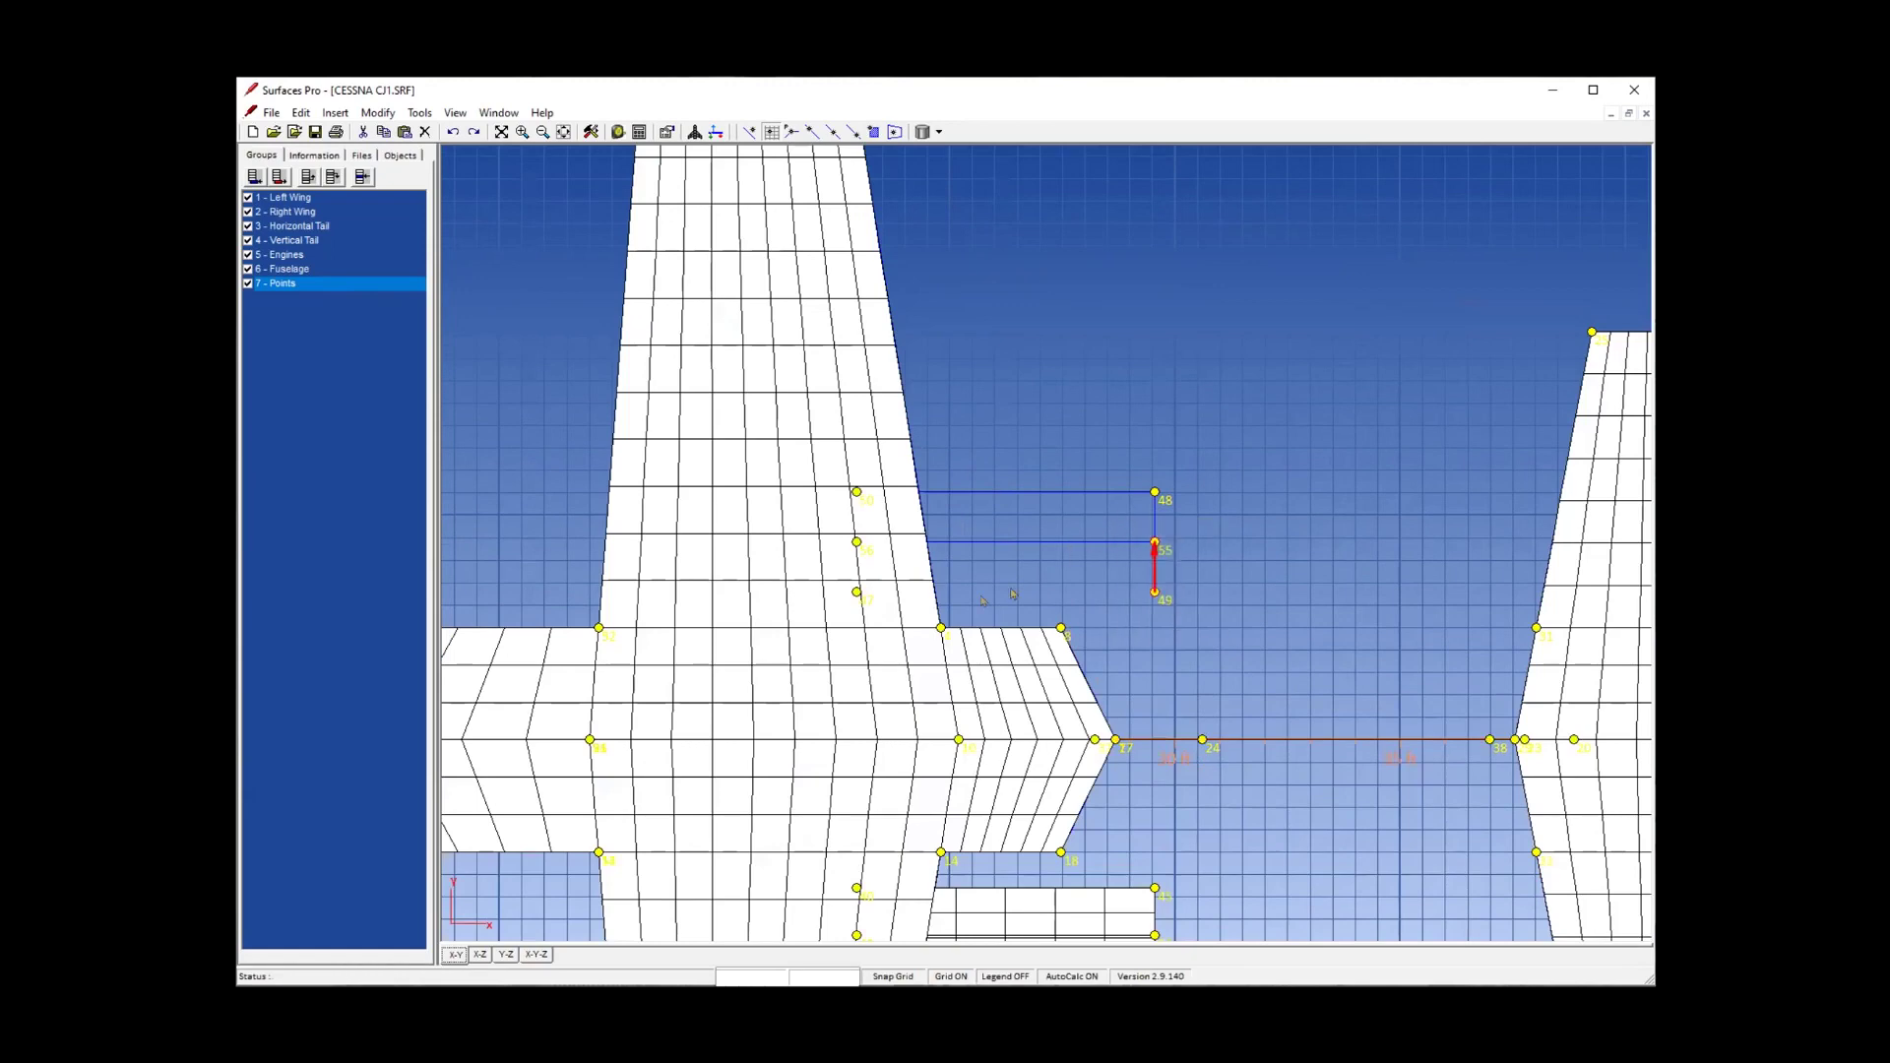
pyautogui.keyDown('shift'); pyautogui.moveTo(795, 513); pyautogui.dragTo(886, 602); pyautogui.keyUp('shift')
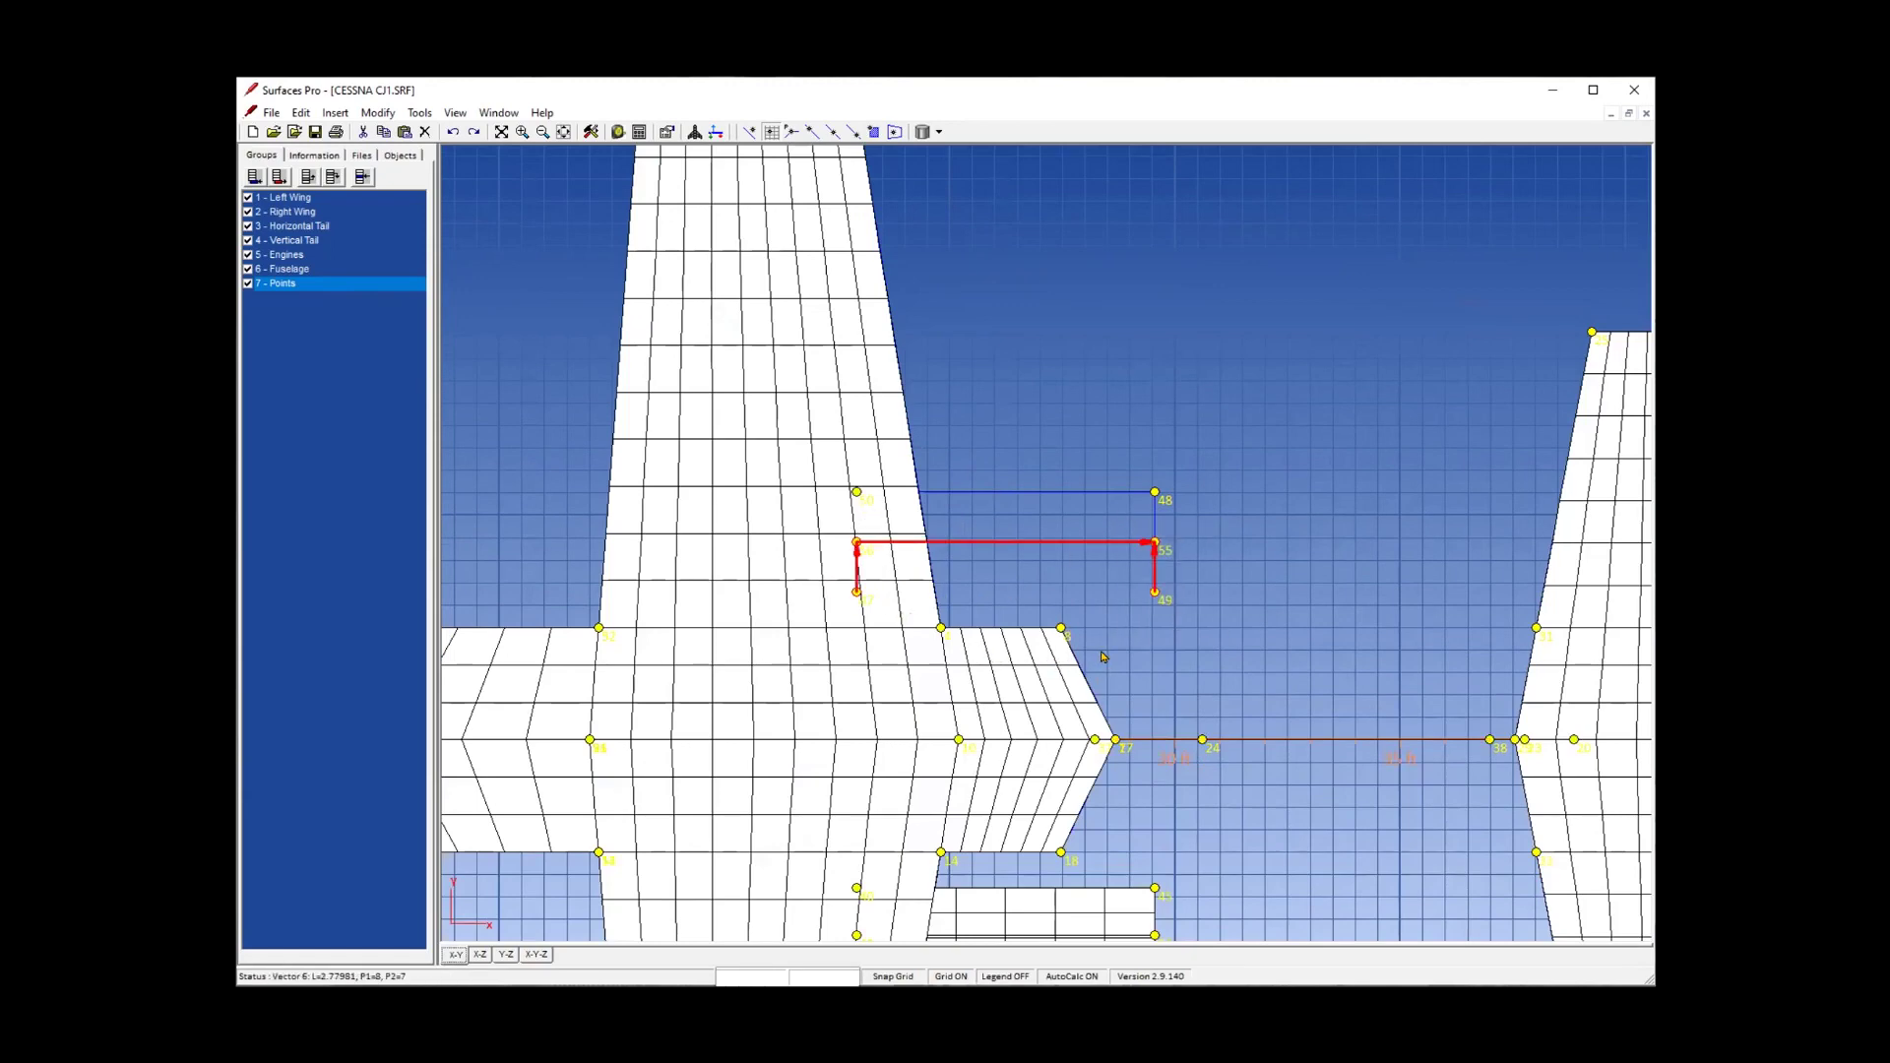
pyautogui.keyDown('ctrl'); pyautogui.click(1071, 544); pyautogui.keyUp('ctrl')
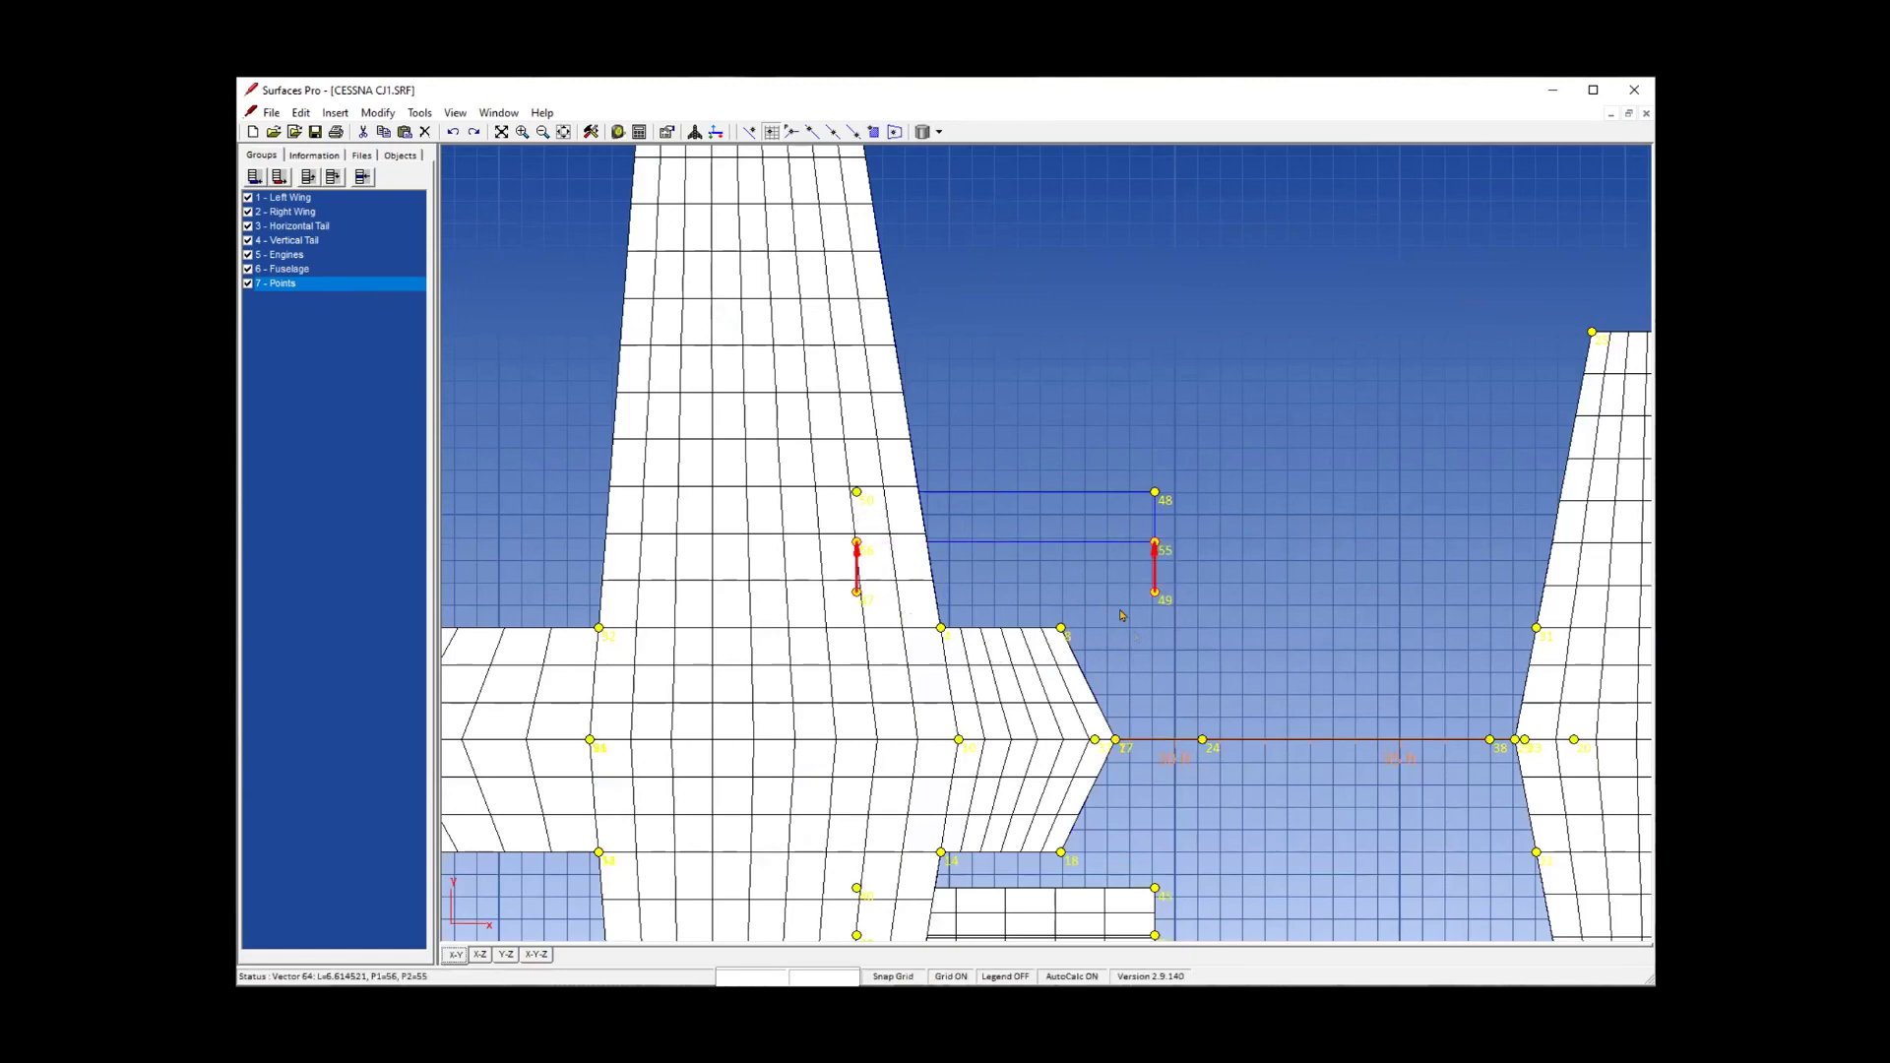
pyautogui.press('Delete')
pyautogui.click(853, 537)
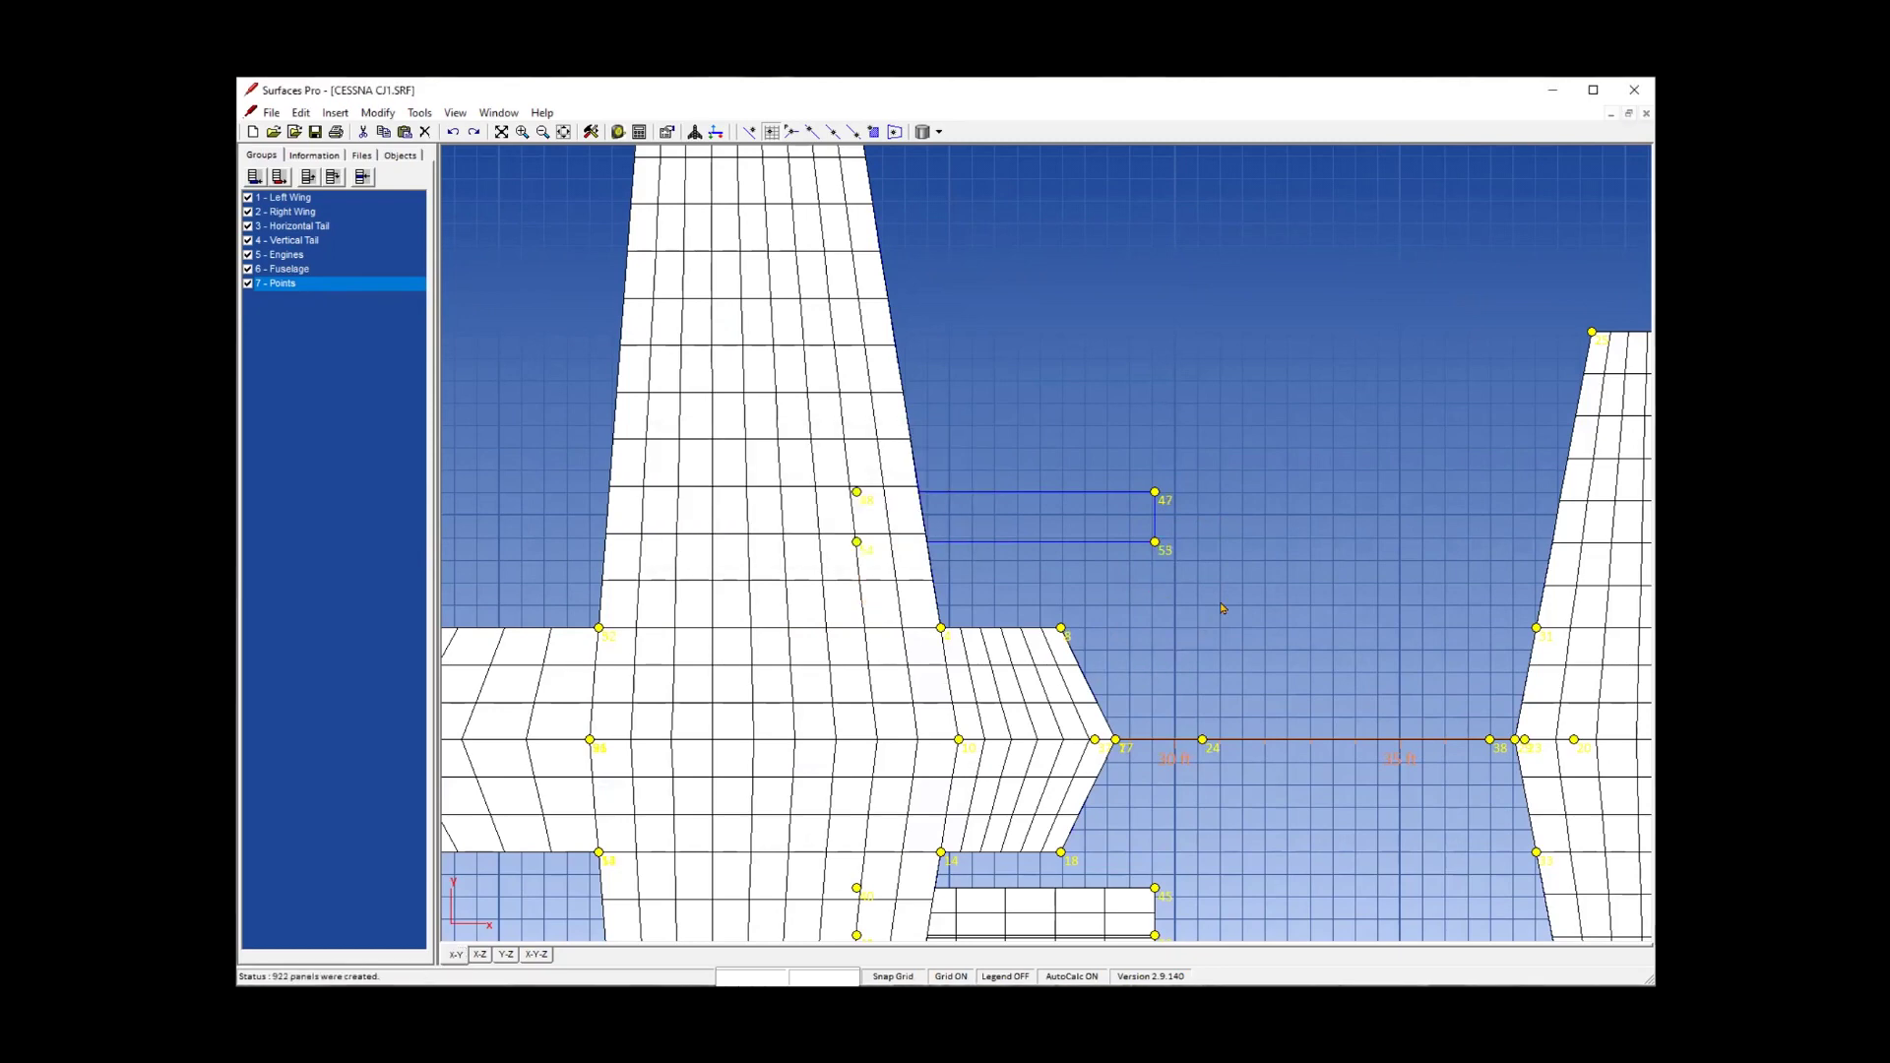
# Convert the right engine's outboard lengthwise vector to a parametric curve using the NACA 21008 airfoil with a midline curvefit.
pyautogui.doubleClick(1030, 489)
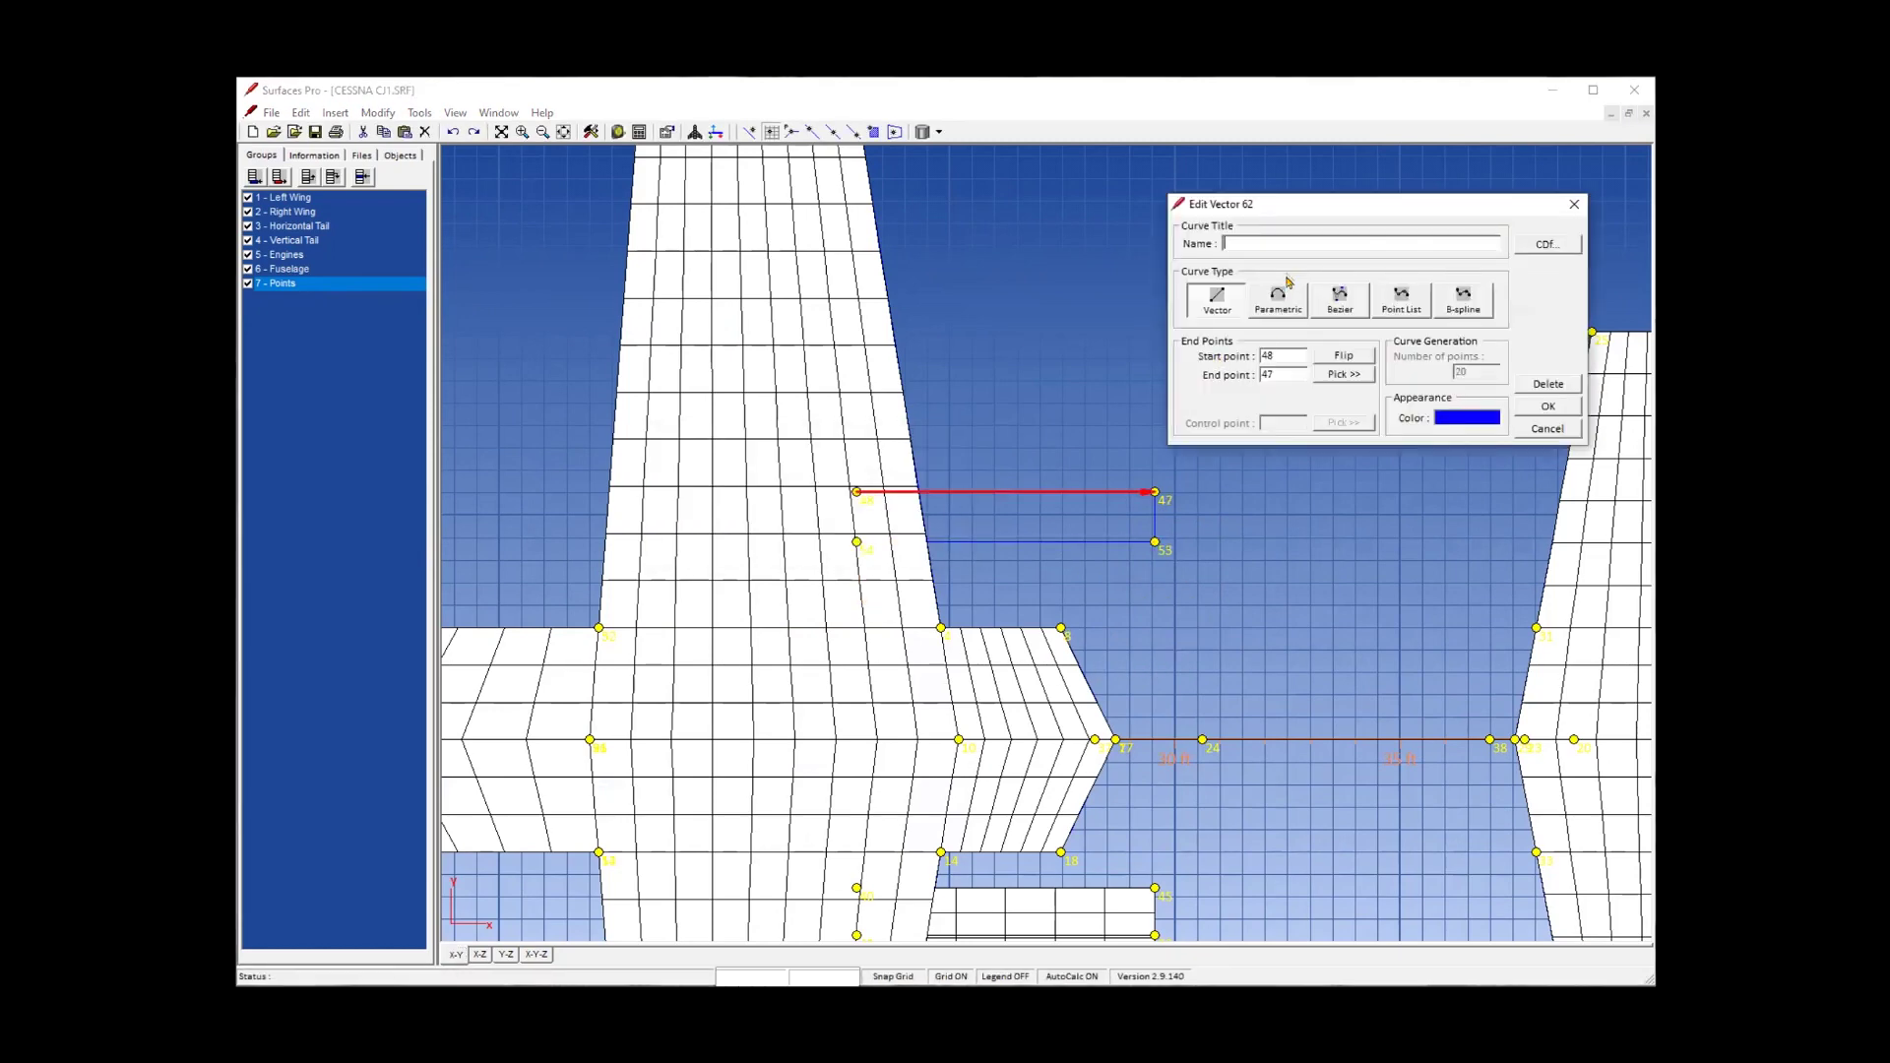
pyautogui.click(1279, 299)
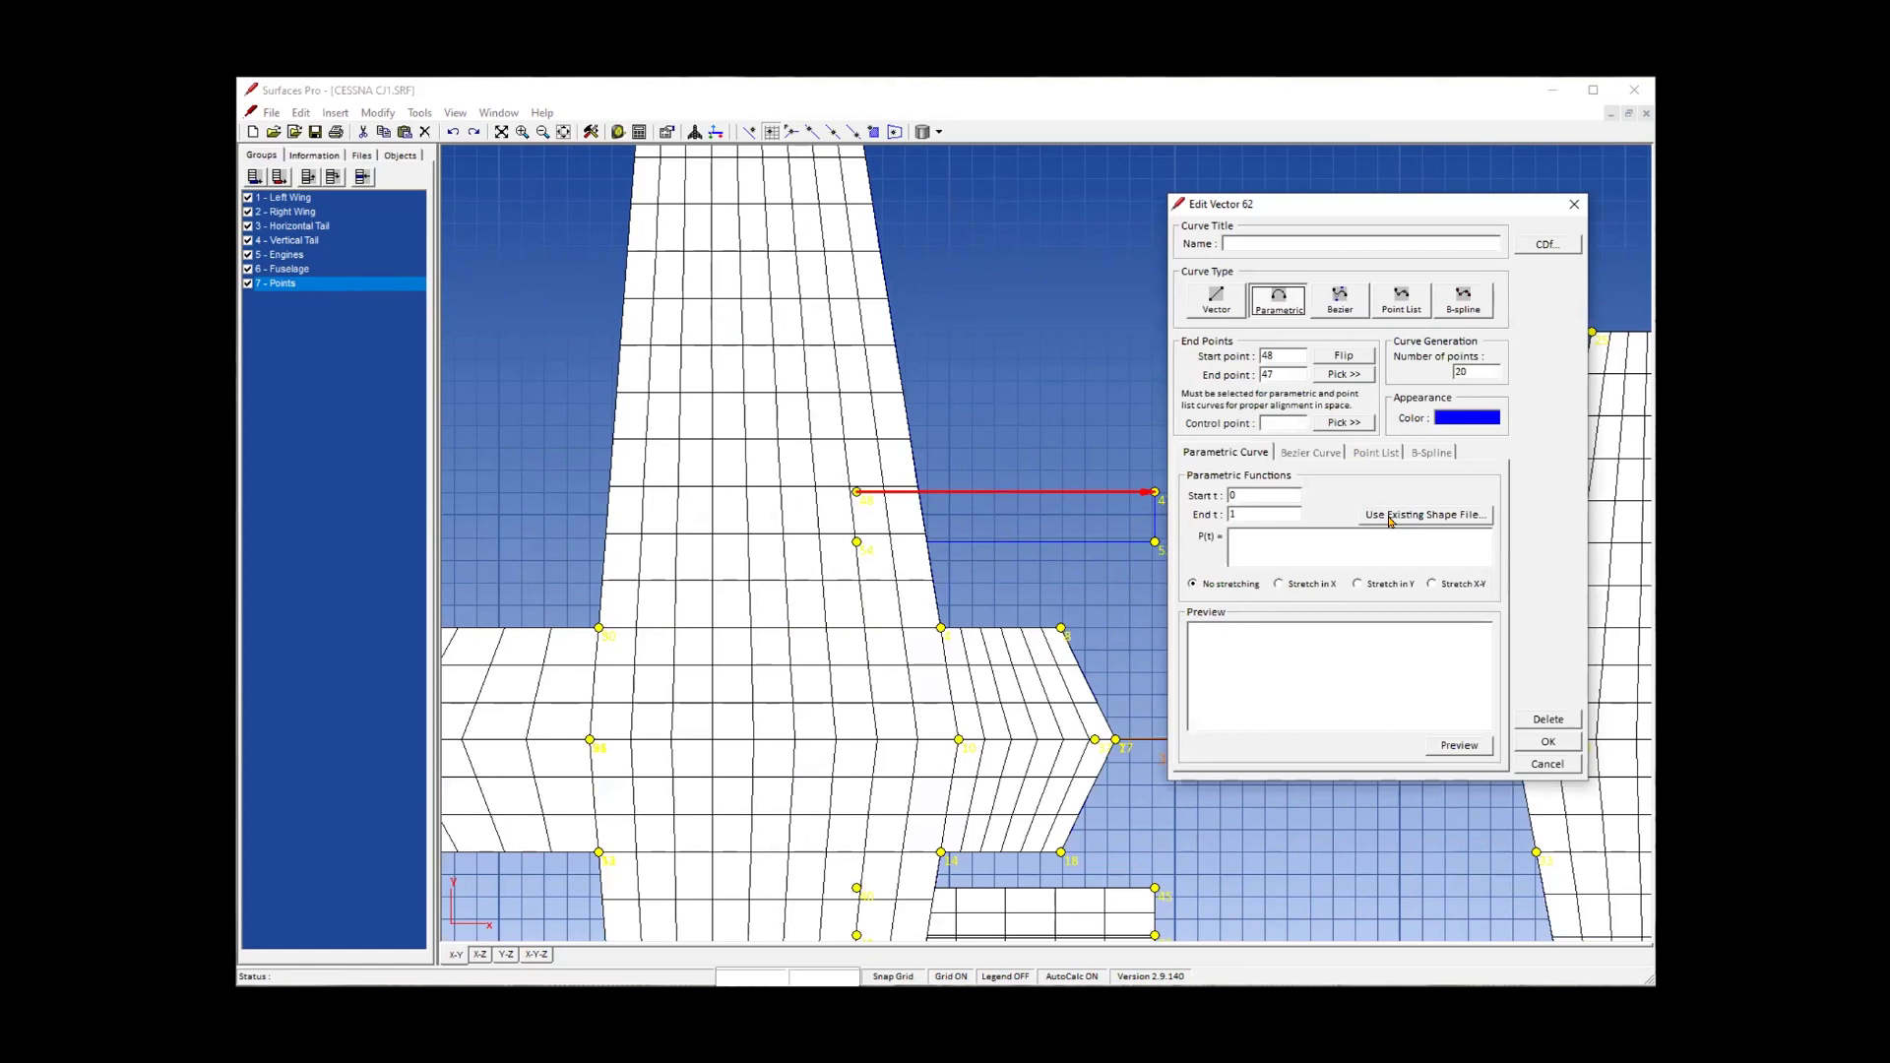
pyautogui.click(1388, 516)
pyautogui.click(803, 276)
pyautogui.write('21008')
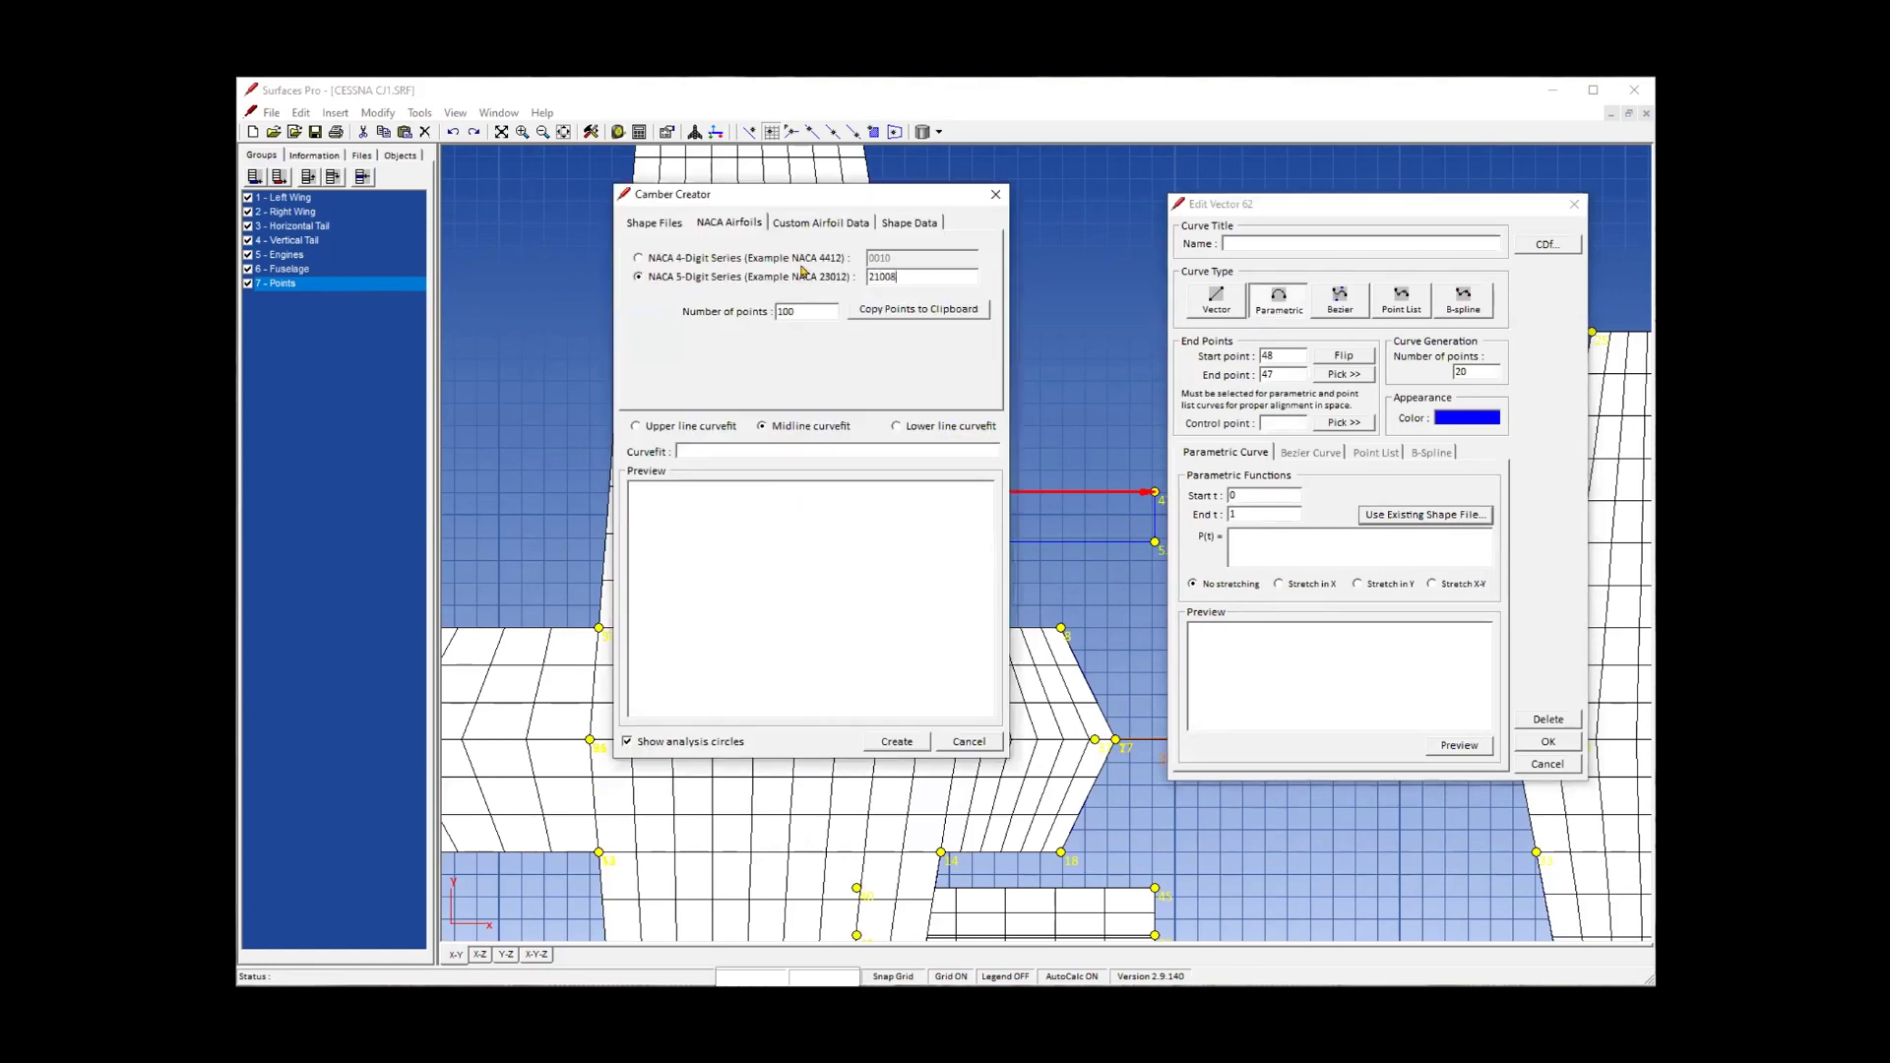
pyautogui.click(896, 741)
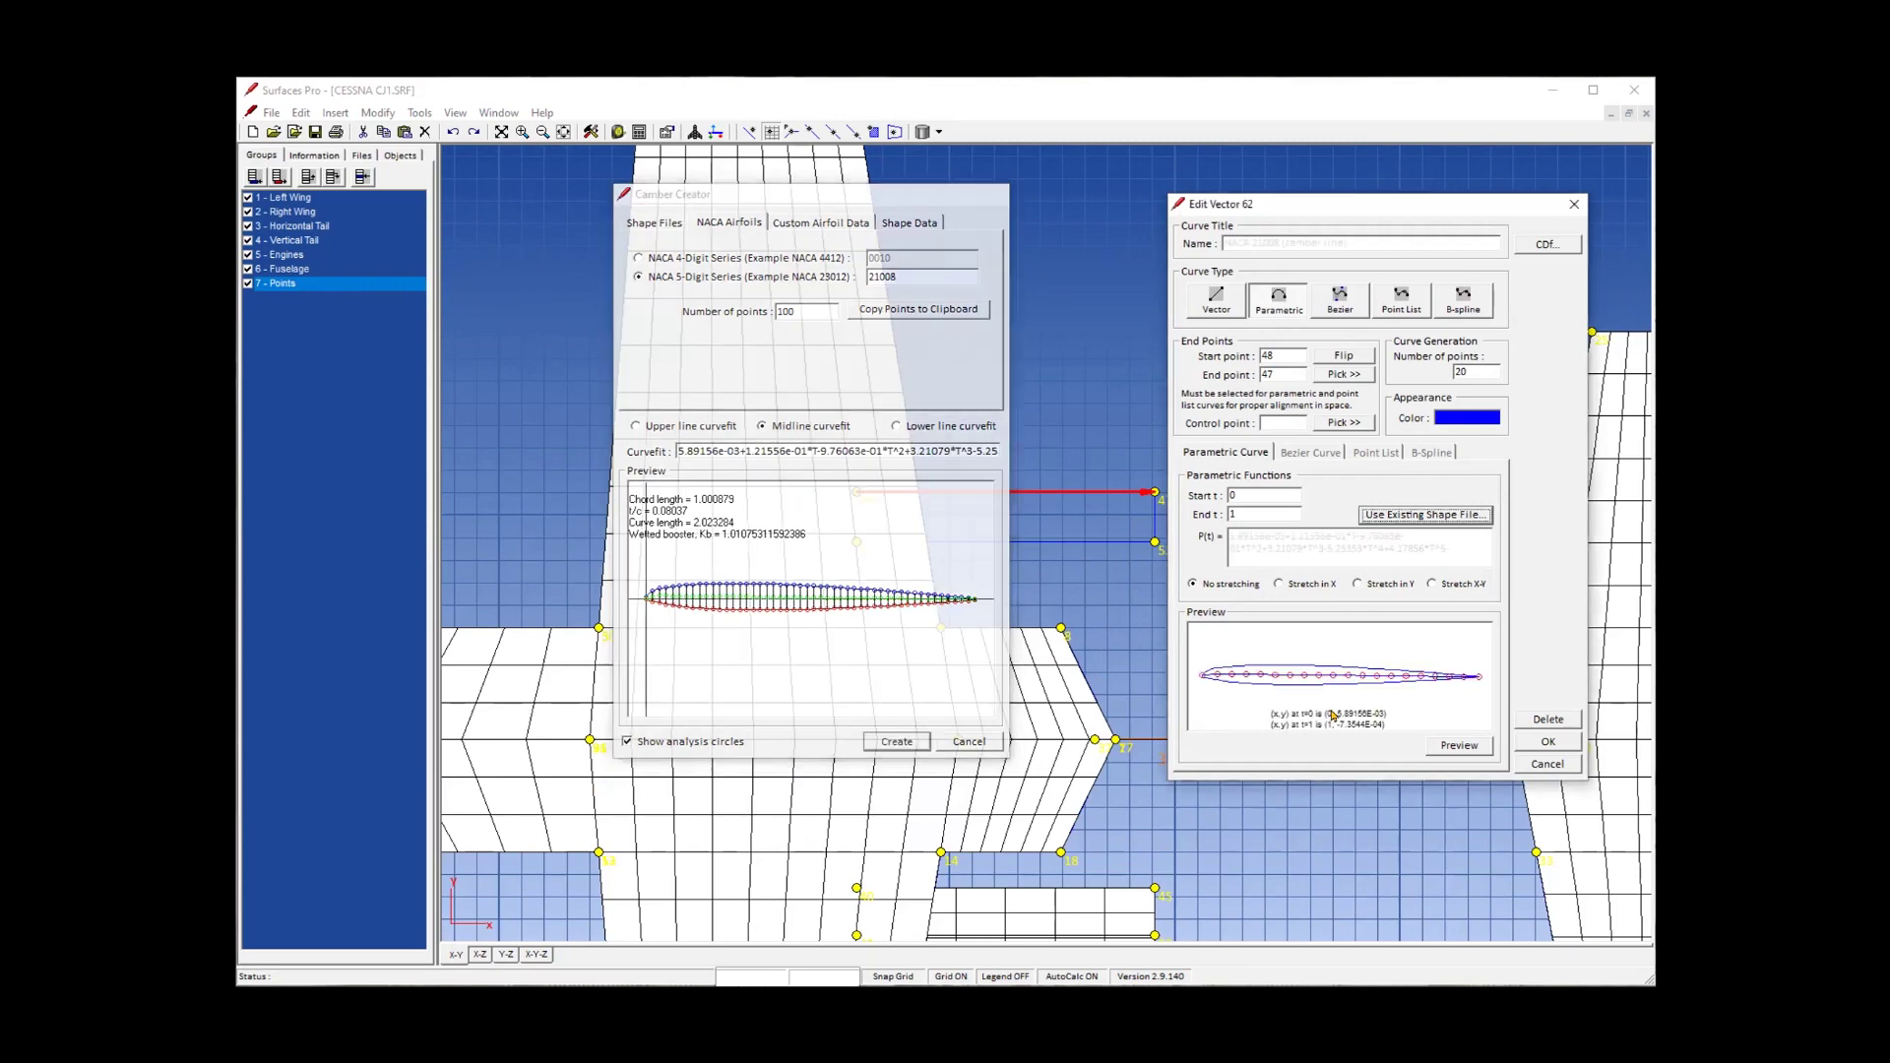
pyautogui.click(1542, 742)
# Define a circular surface named Turbofan with the right engine's centre vector as axis and its NACA 21008 curve as outboard curve.
pyautogui.click(537, 954)
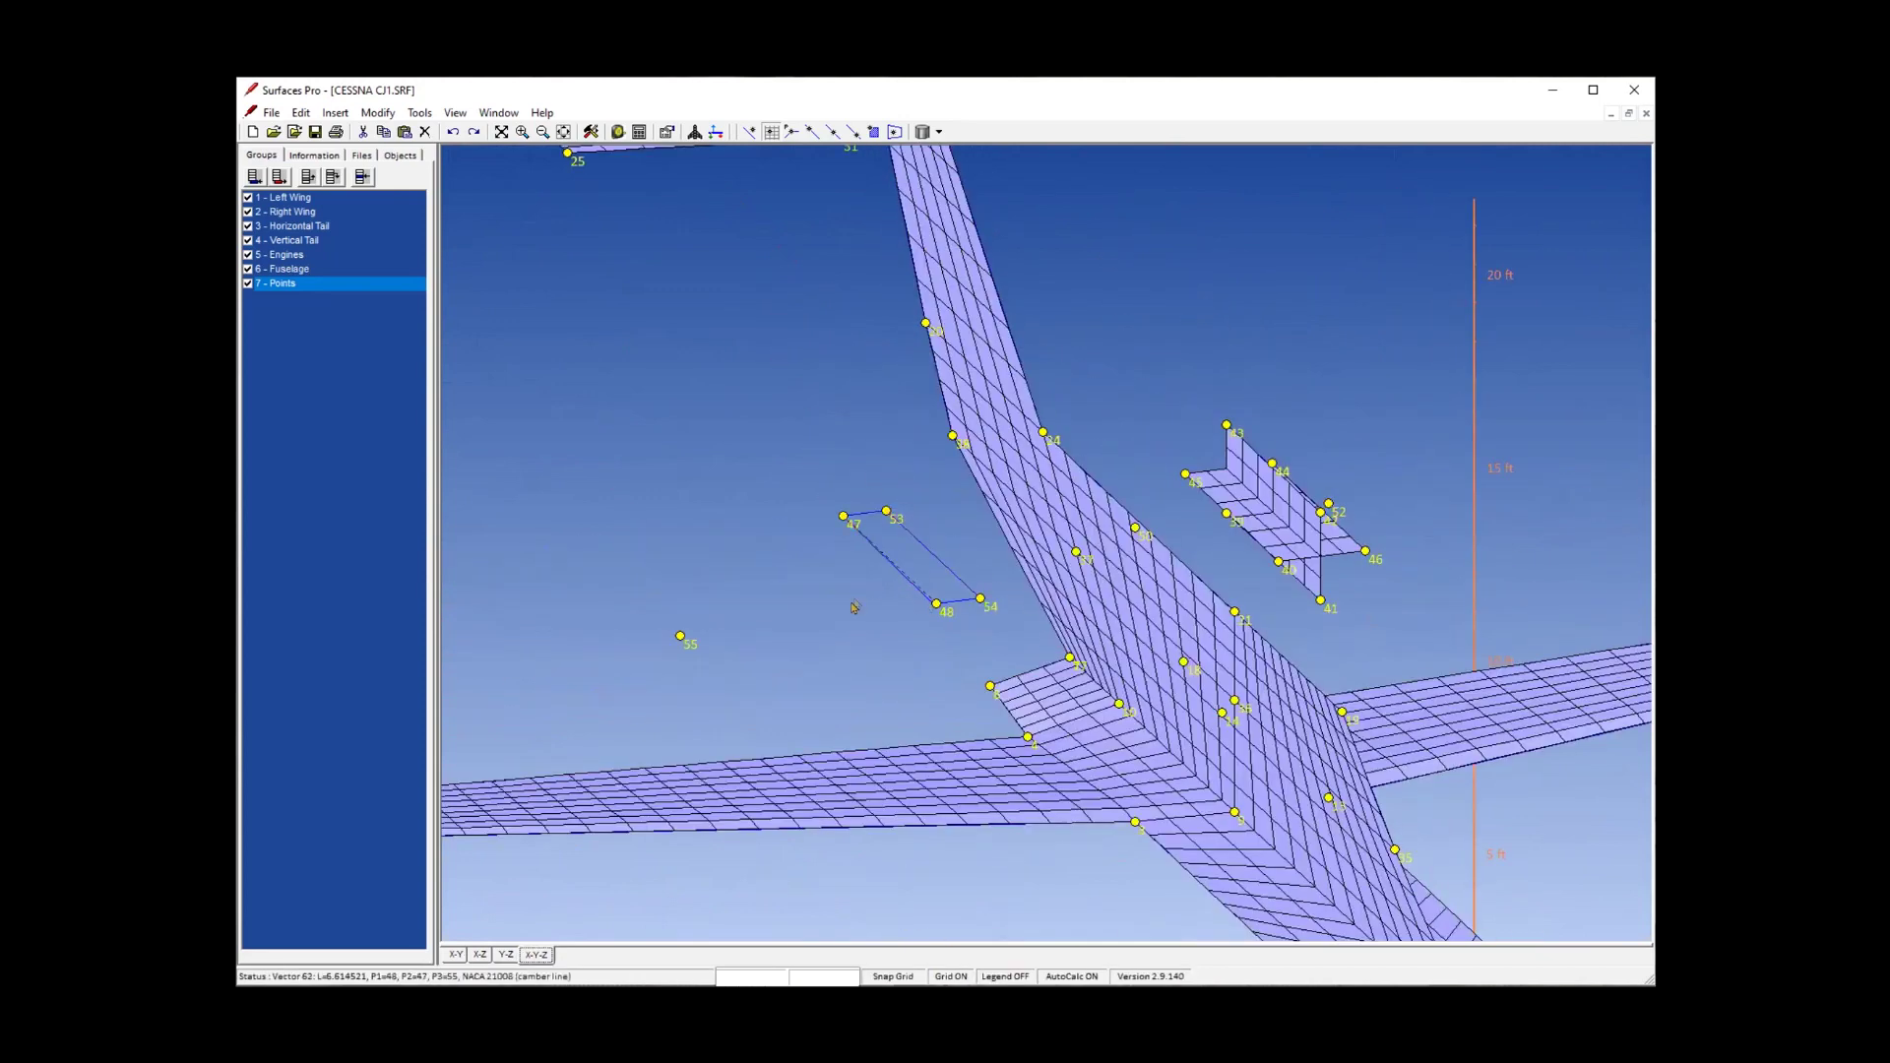
pyautogui.click(378, 112)
pyautogui.click(378, 112)
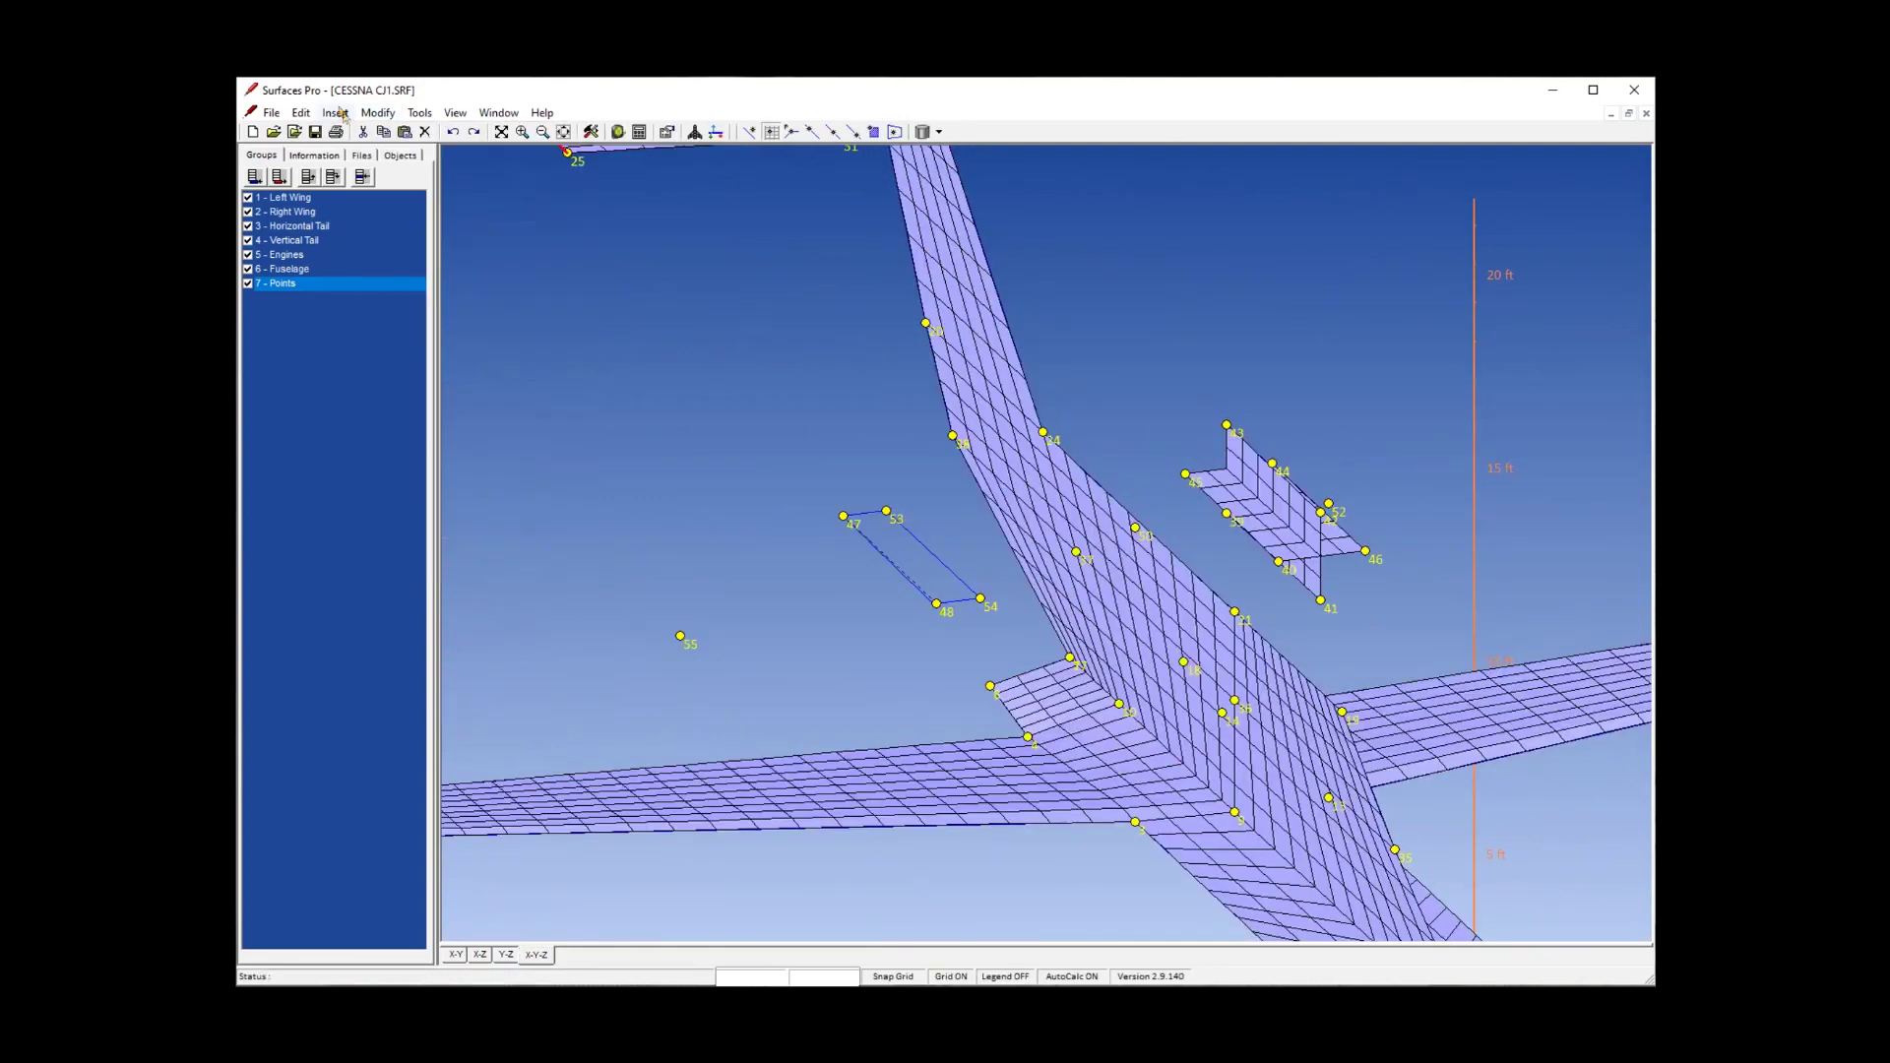
pyautogui.click(335, 112)
pyautogui.click(375, 347)
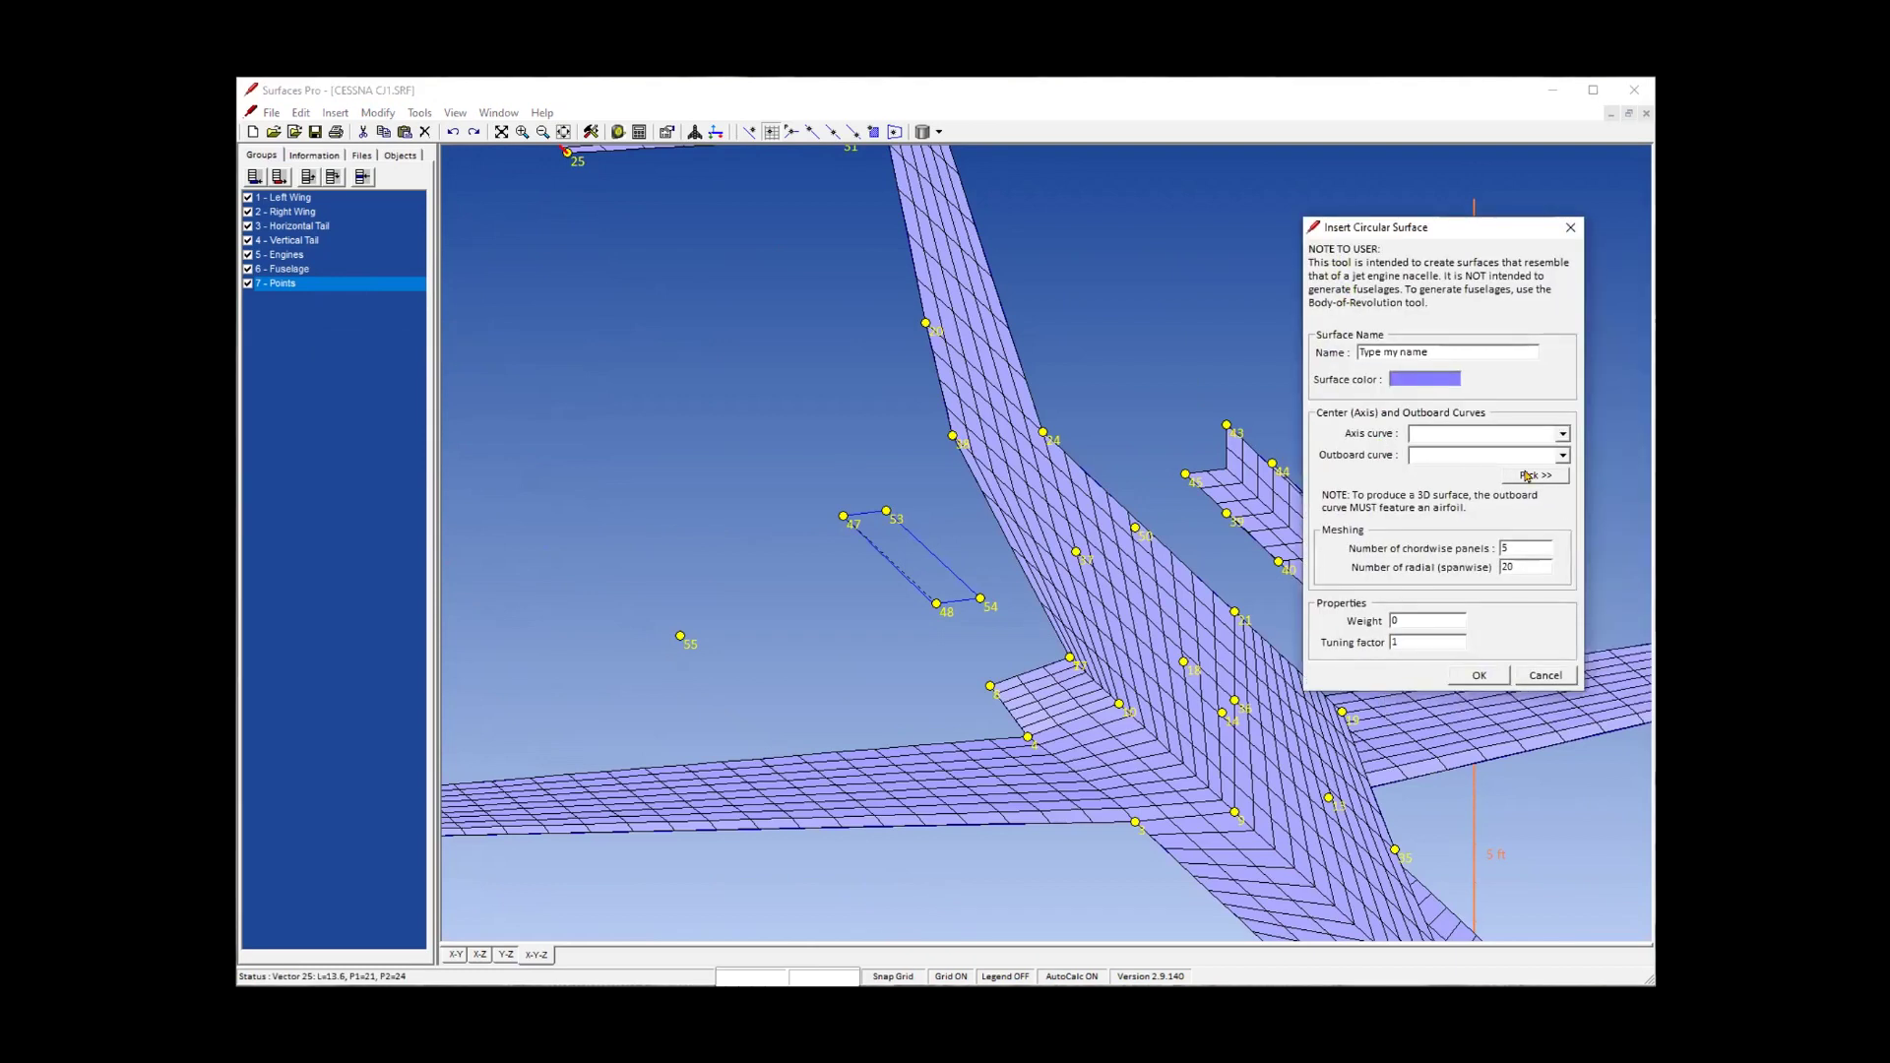
pyautogui.click(1444, 348)
pyautogui.write('T')
pyautogui.click(1536, 476)
pyautogui.click(953, 576)
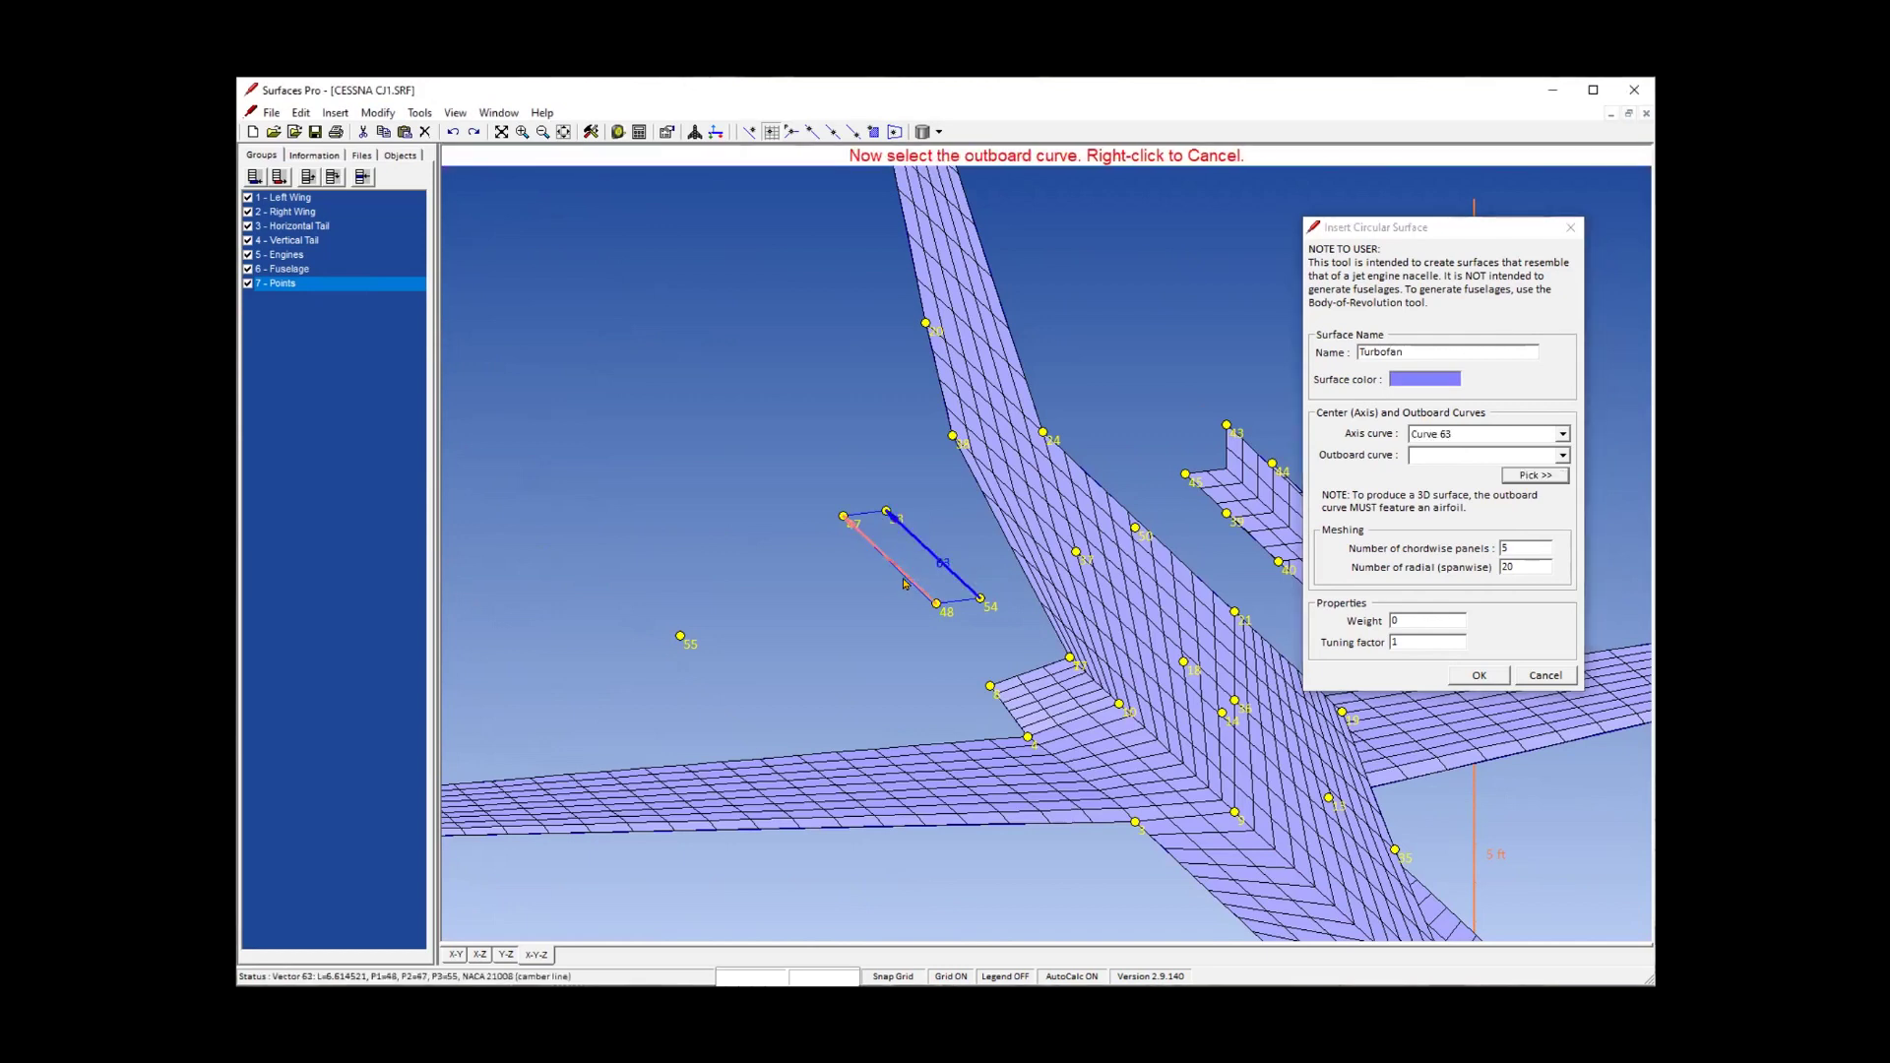
pyautogui.click(903, 583)
# Set the circular surface's number of chordwise panels to 6 and generate the right engine nacelle.
pyautogui.doubleClick(1507, 547)
pyautogui.write('6')
pyautogui.click(1483, 675)
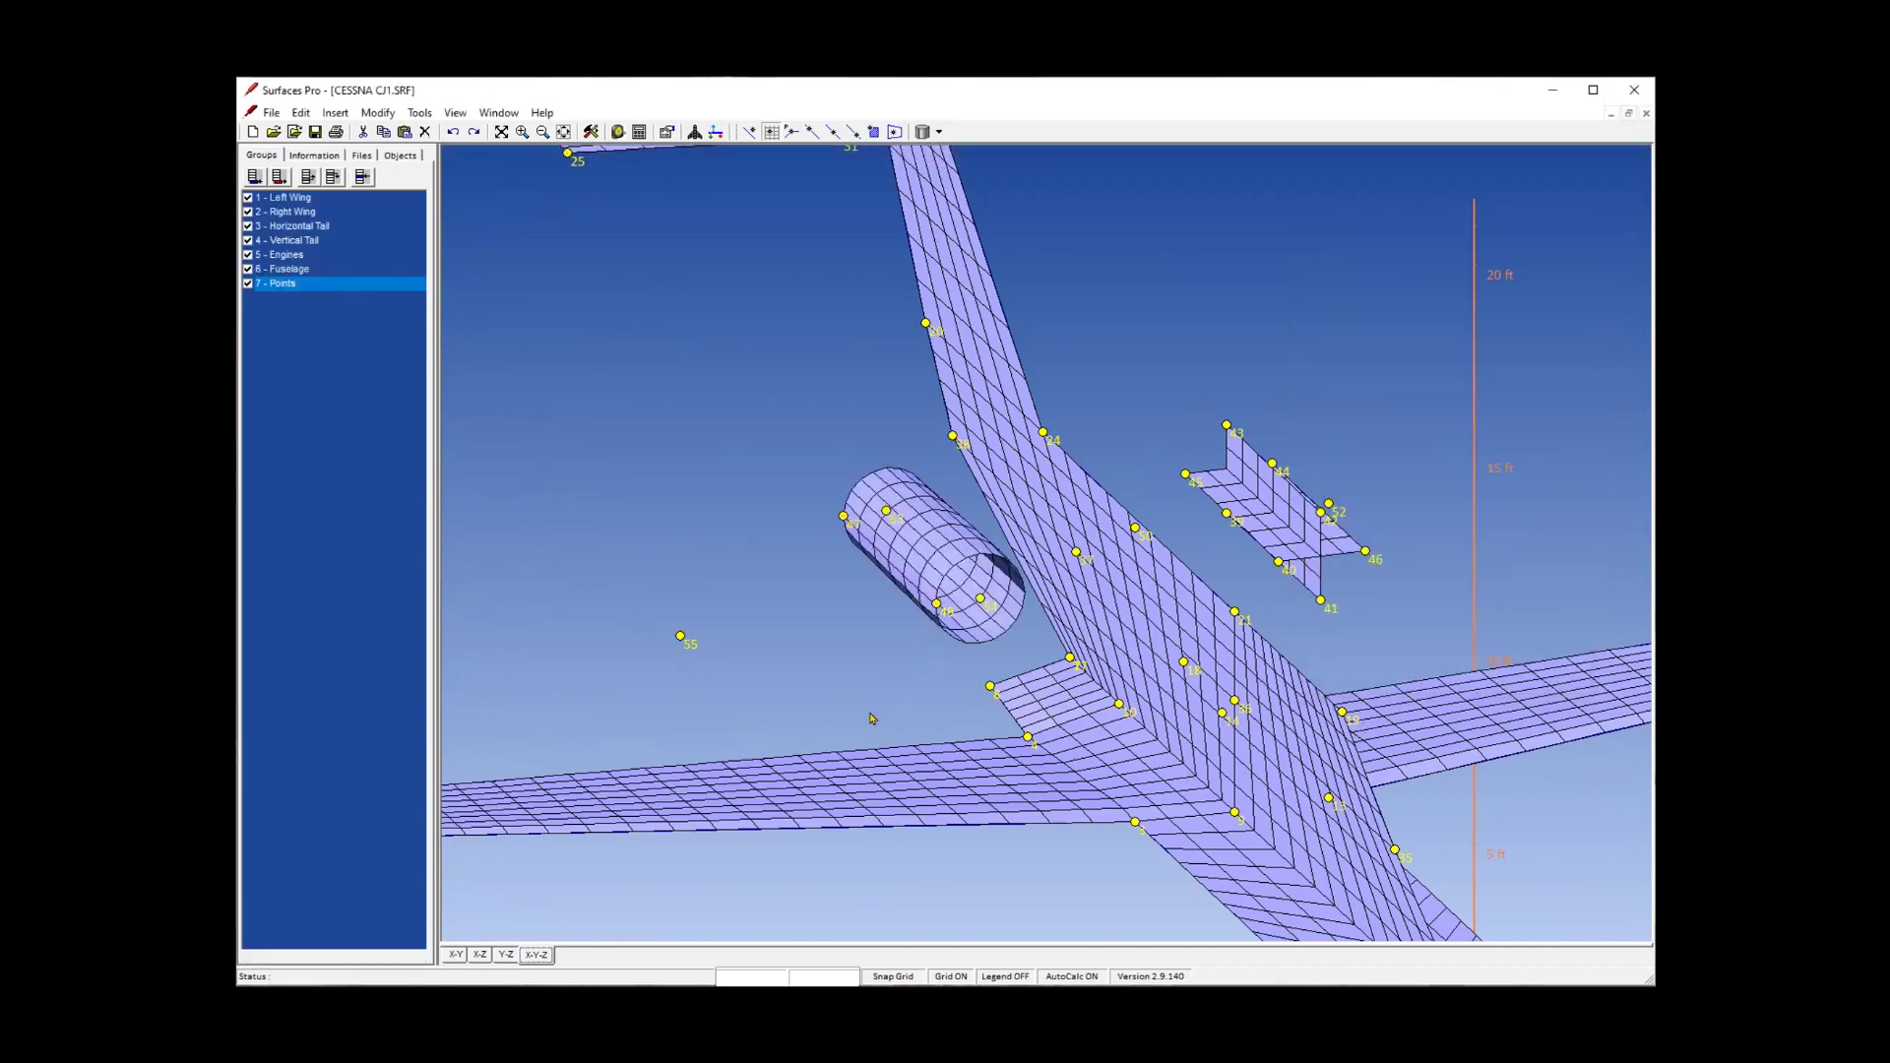
pyautogui.moveTo(853, 608)
pyautogui.mouseDown()
pyautogui.moveTo(952, 835)
pyautogui.moveTo(993, 863)
pyautogui.moveTo(992, 836)
pyautogui.mouseUp()
pyautogui.moveTo(1021, 823); pyautogui.dragTo(1003, 798, button='middle')
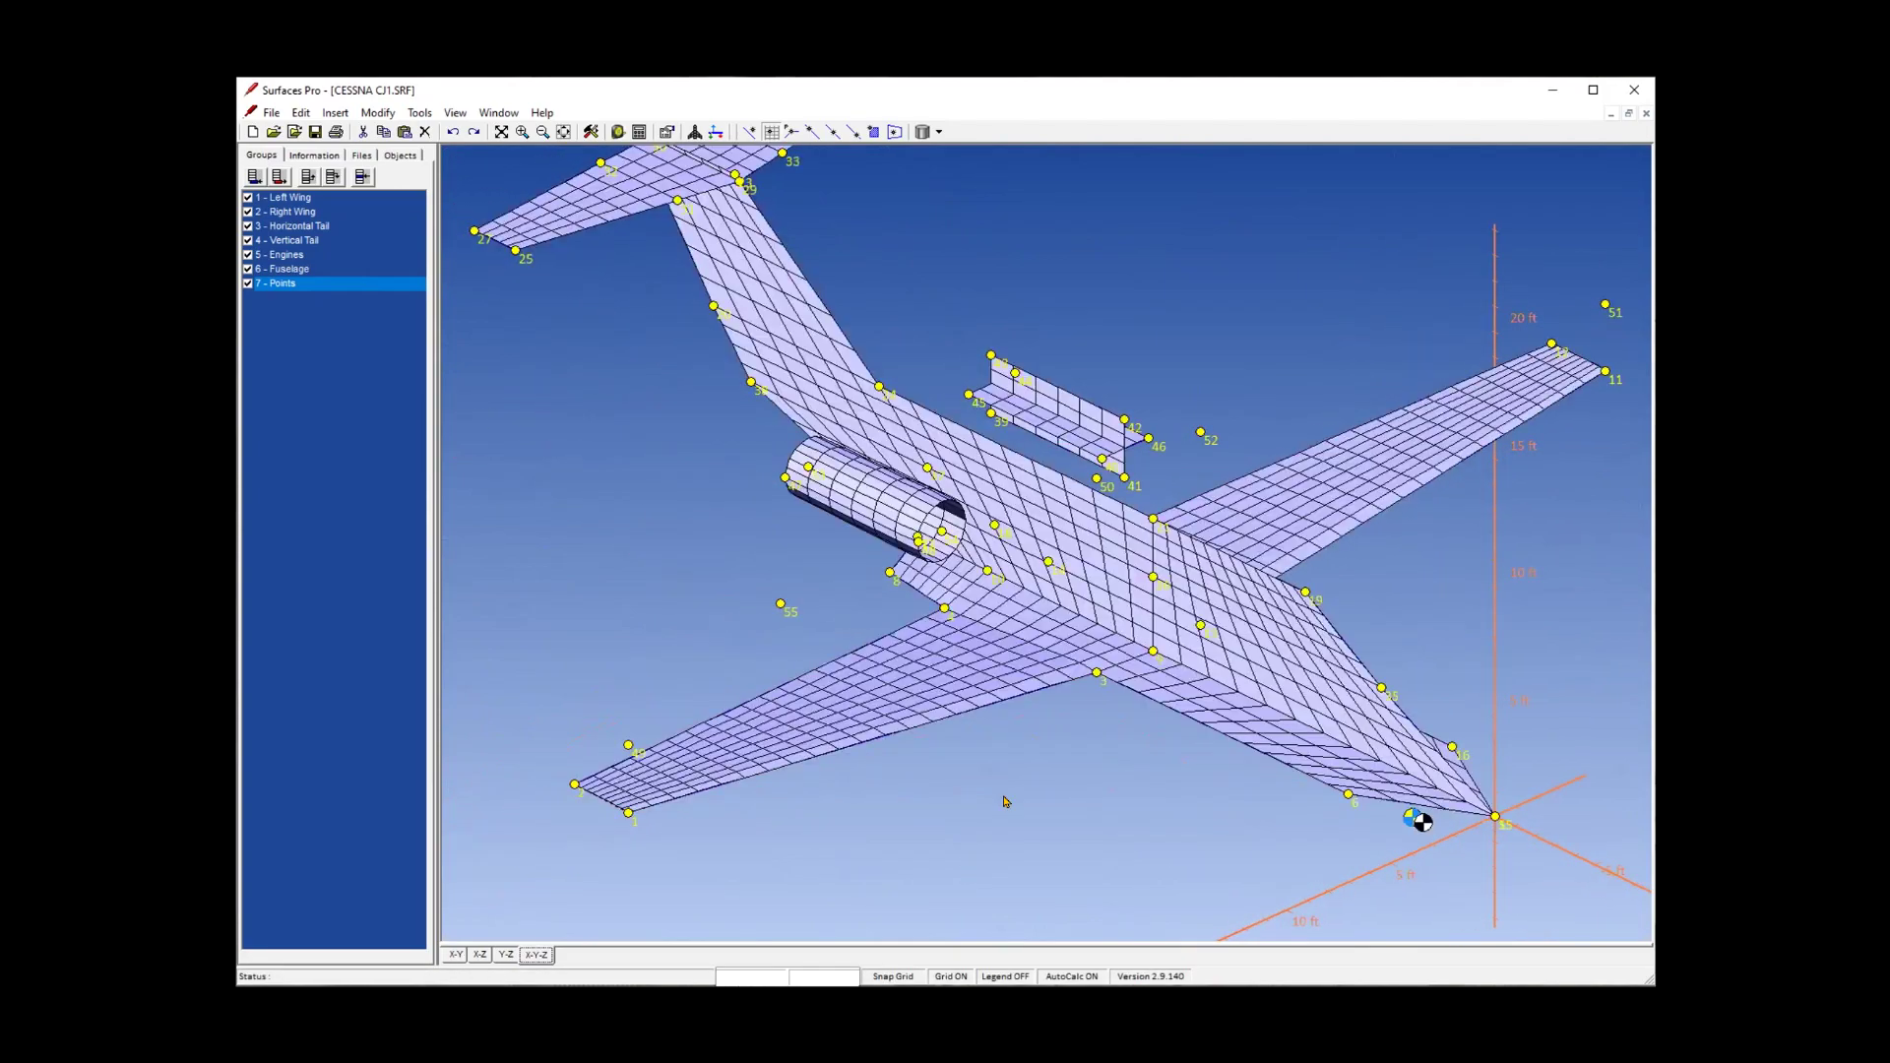
# Drop 17 scattered points at Z=0 behind the horizontal tail, from about X=50, Y=0 to X=60, Y=17.
pyautogui.click(454, 955)
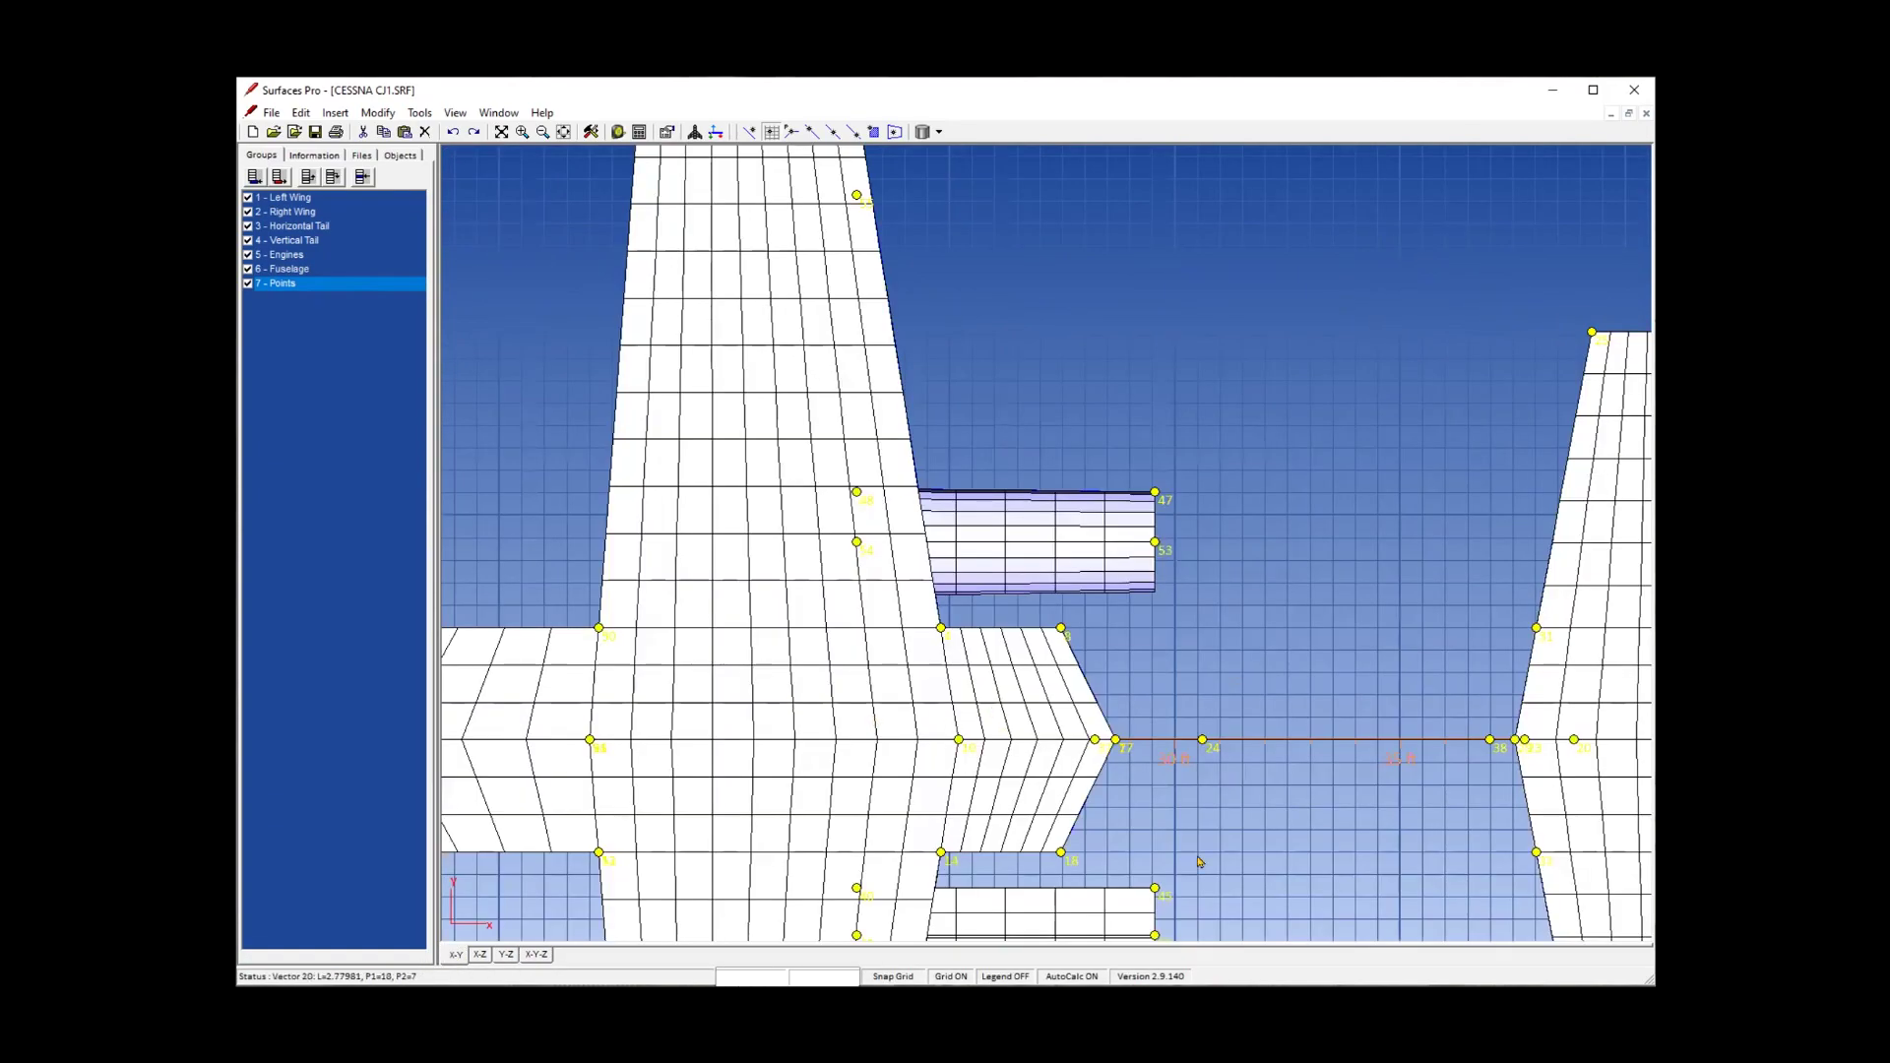
pyautogui.moveTo(1478, 505); pyautogui.dragTo(1020, 486, button='middle')
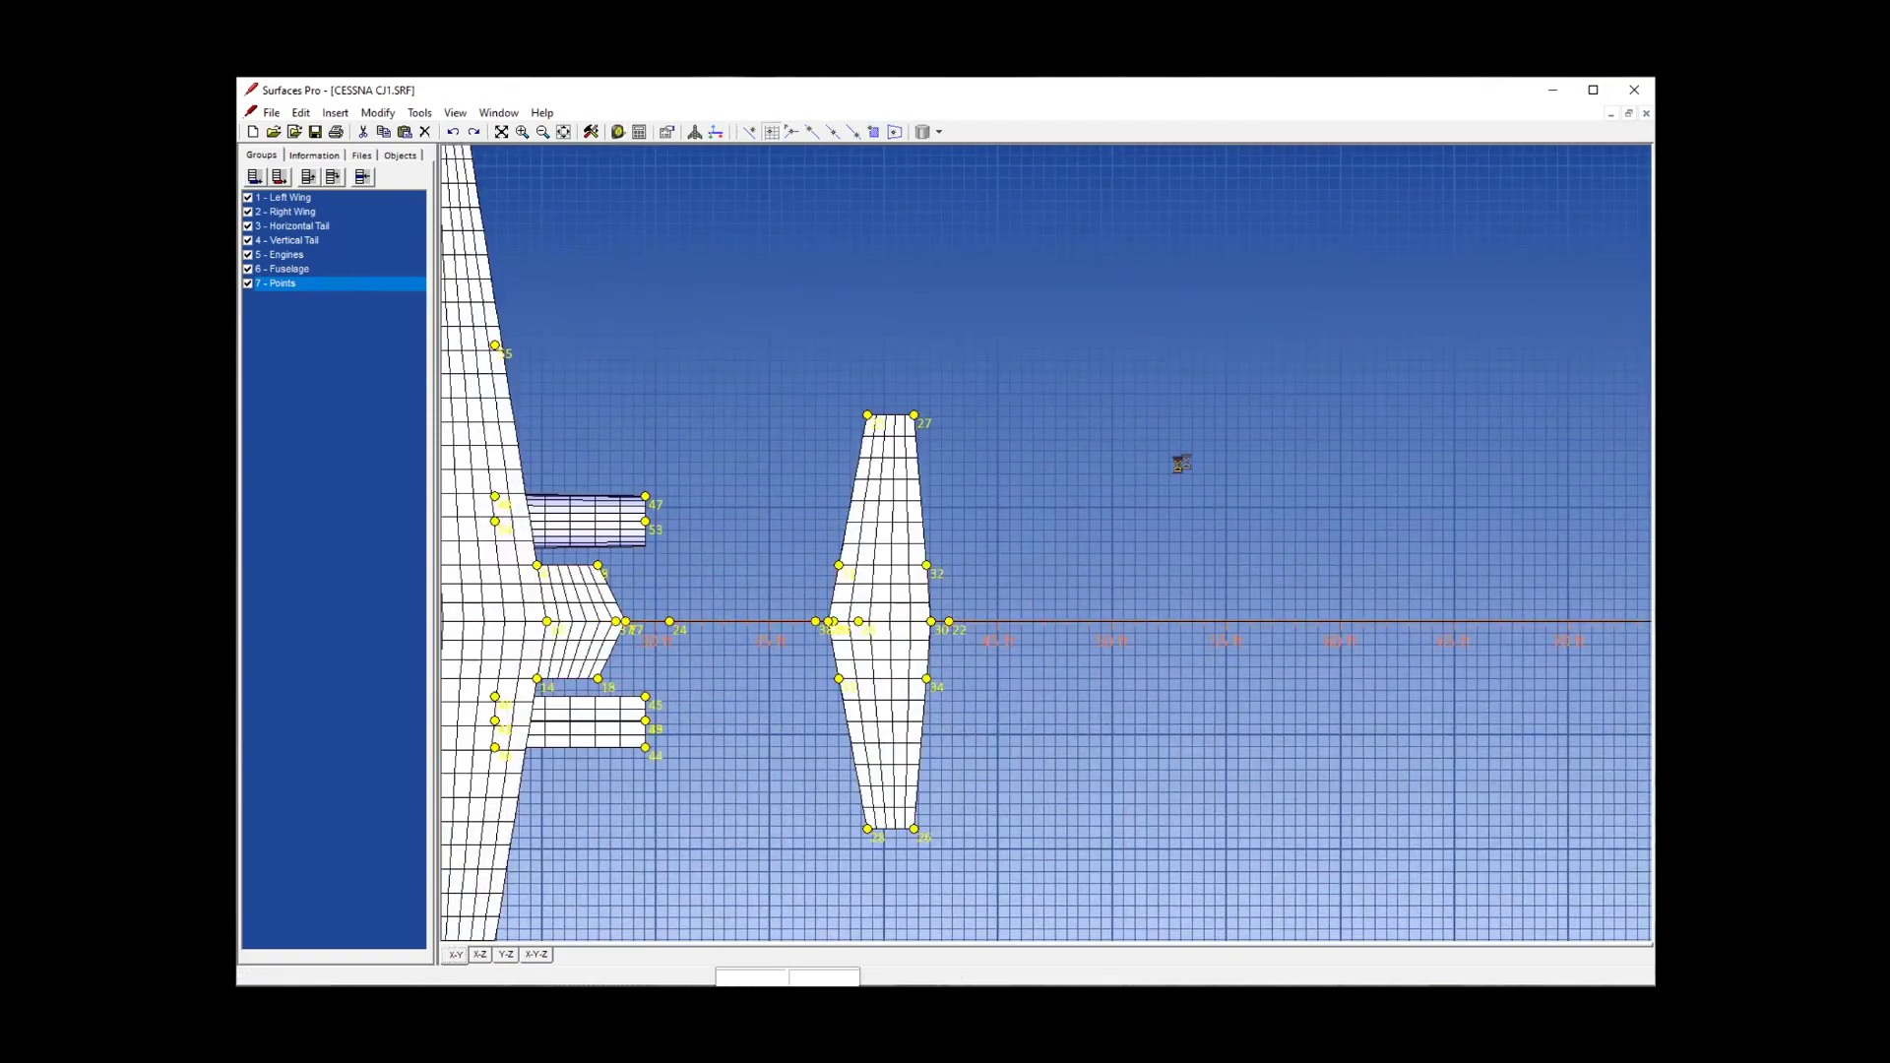
pyautogui.moveTo(1220, 387); pyautogui.dragTo(1088, 460, button='middle')
pyautogui.scroll(1, 957, 562)
pyautogui.moveTo(966, 676); pyautogui.dragTo(1050, 655, button='middle')
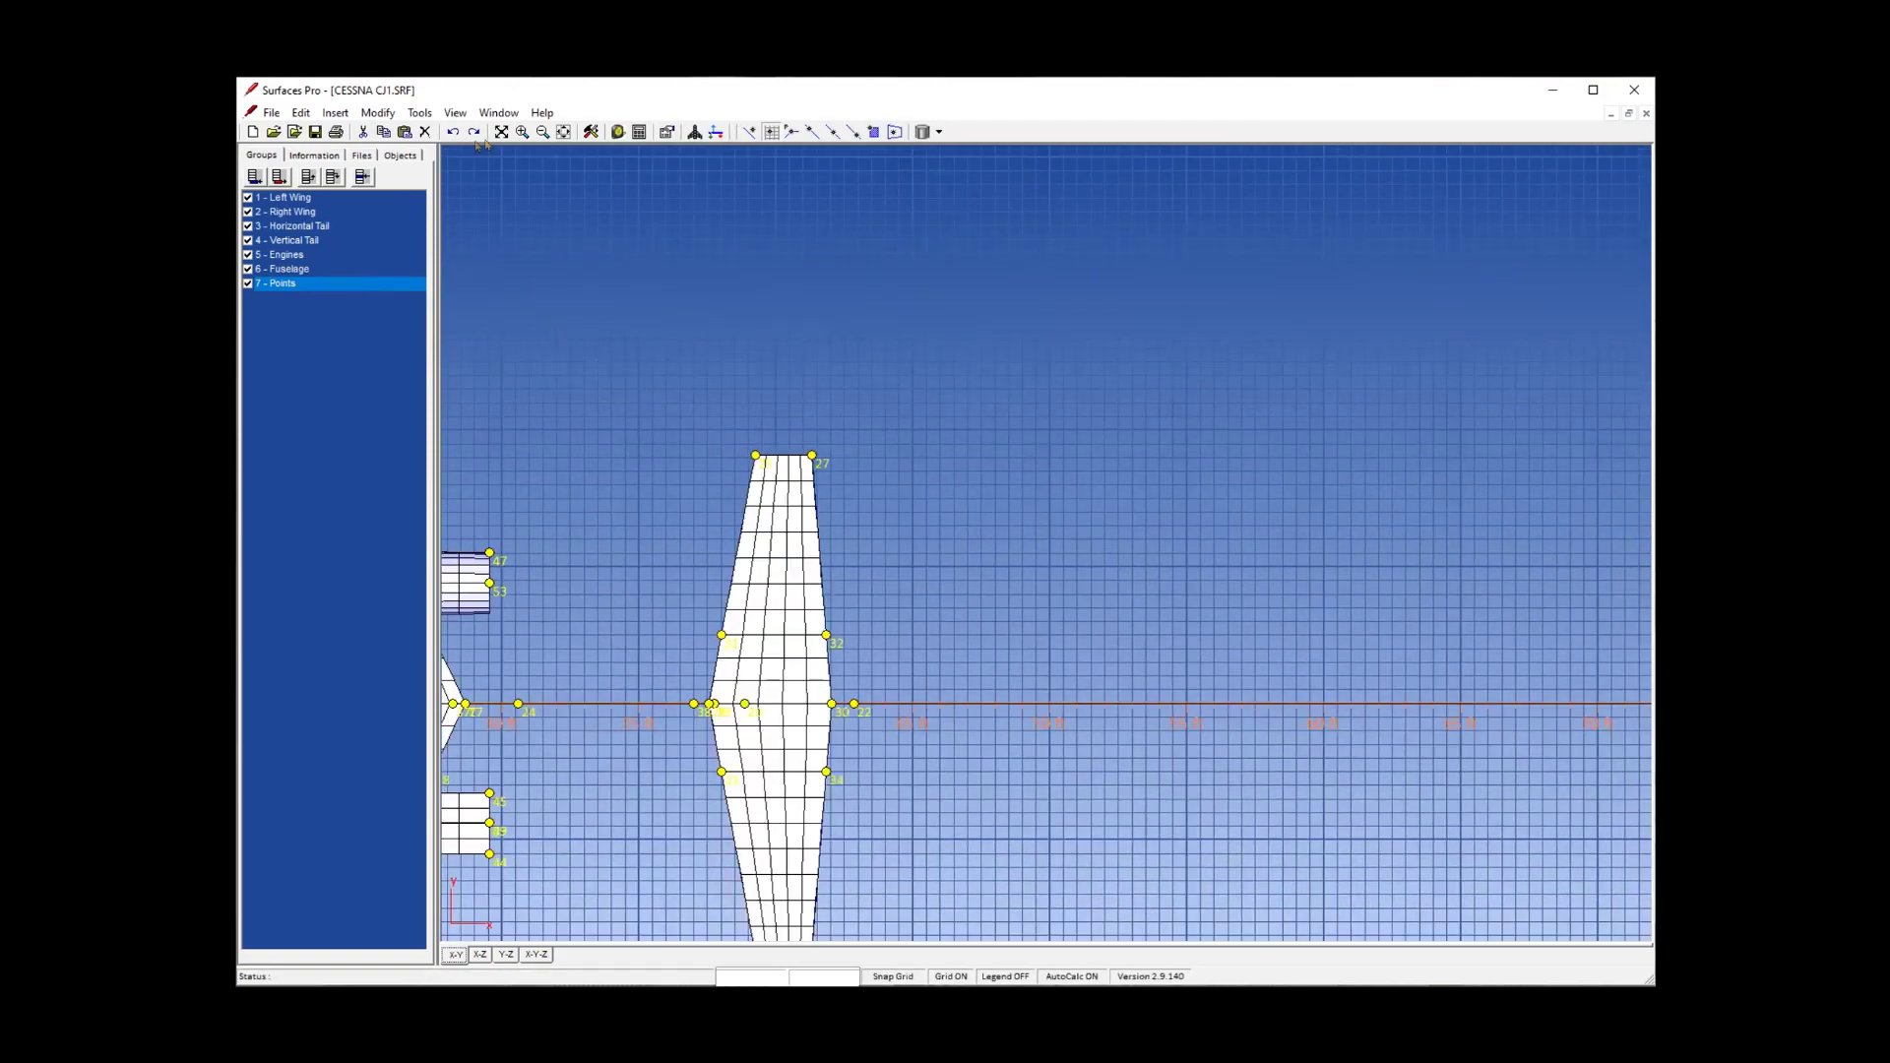
pyautogui.click(591, 131)
pyautogui.click(256, 154)
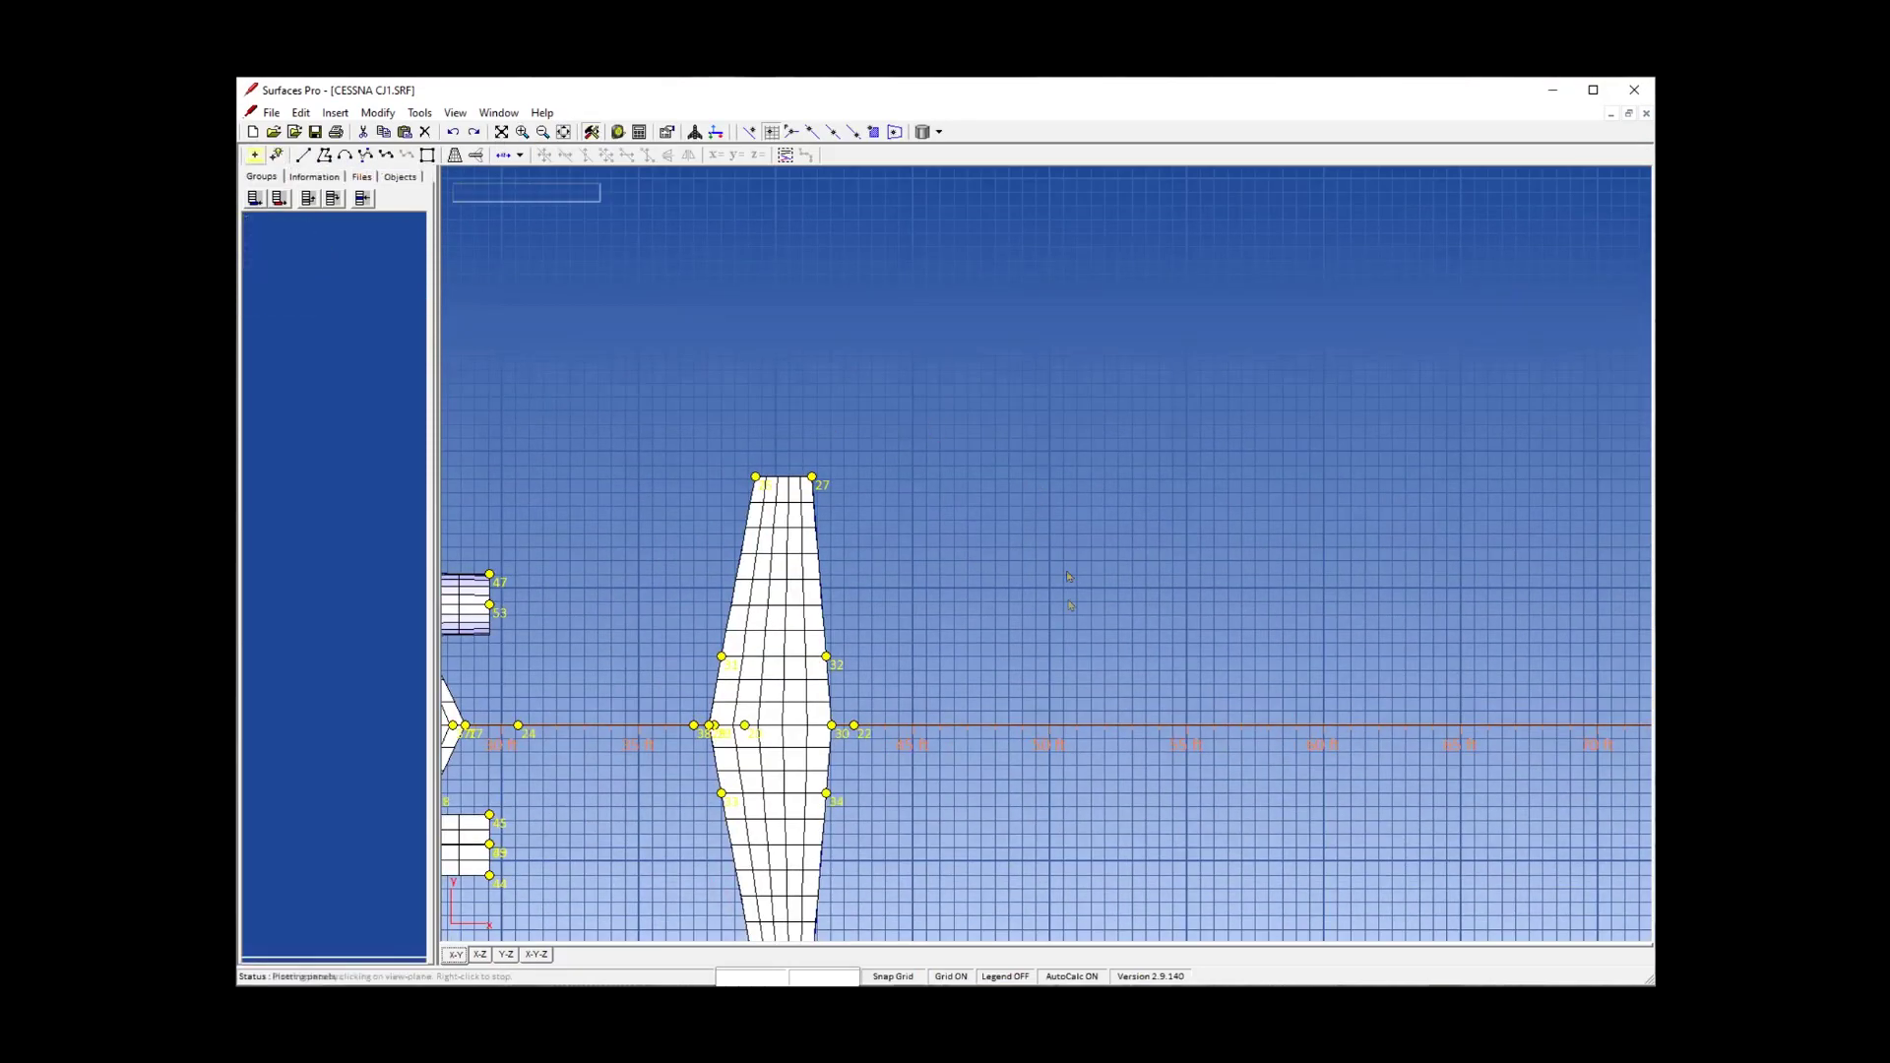
pyautogui.click(1055, 724)
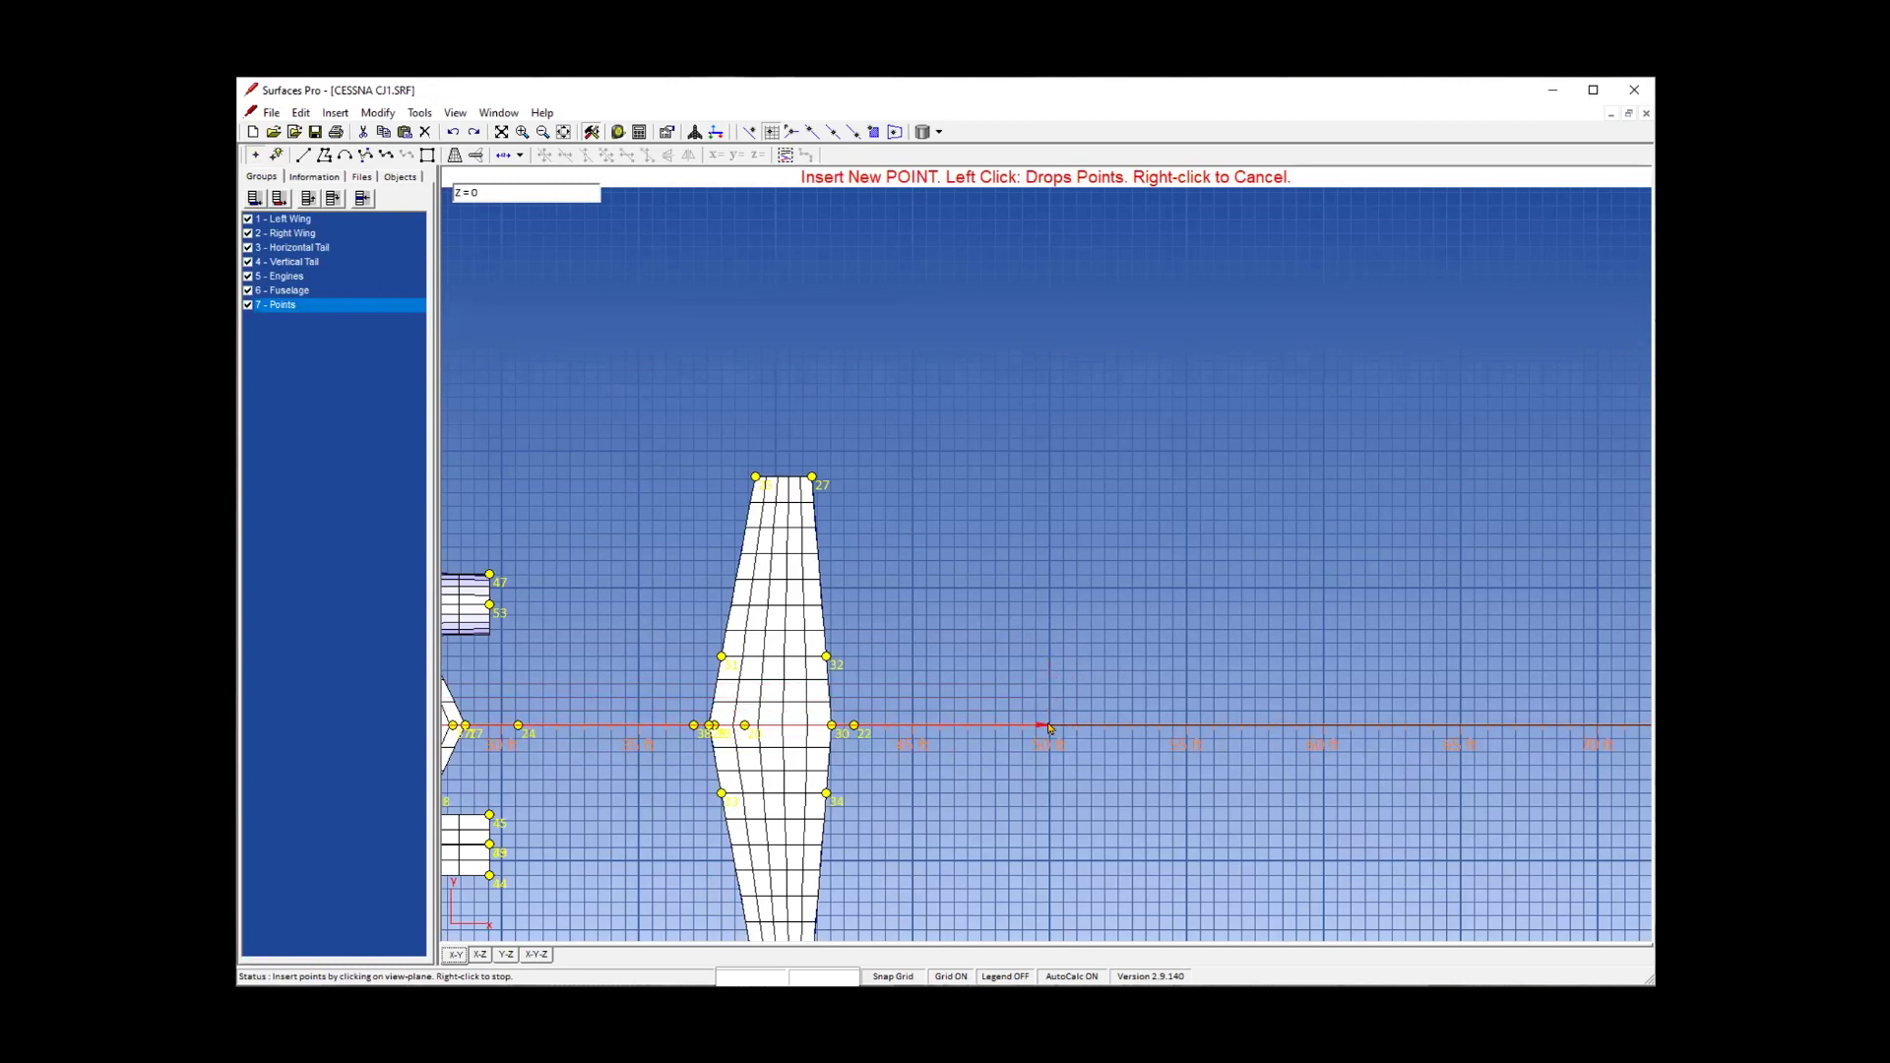
pyautogui.click(1092, 684)
pyautogui.click(1145, 657)
pyautogui.click(1077, 630)
pyautogui.click(1146, 615)
pyautogui.click(1172, 603)
pyautogui.click(1118, 561)
pyautogui.click(1200, 534)
pyautogui.click(1229, 492)
pyautogui.click(1145, 479)
pyautogui.click(1173, 438)
pyautogui.click(1242, 438)
pyautogui.click(1255, 384)
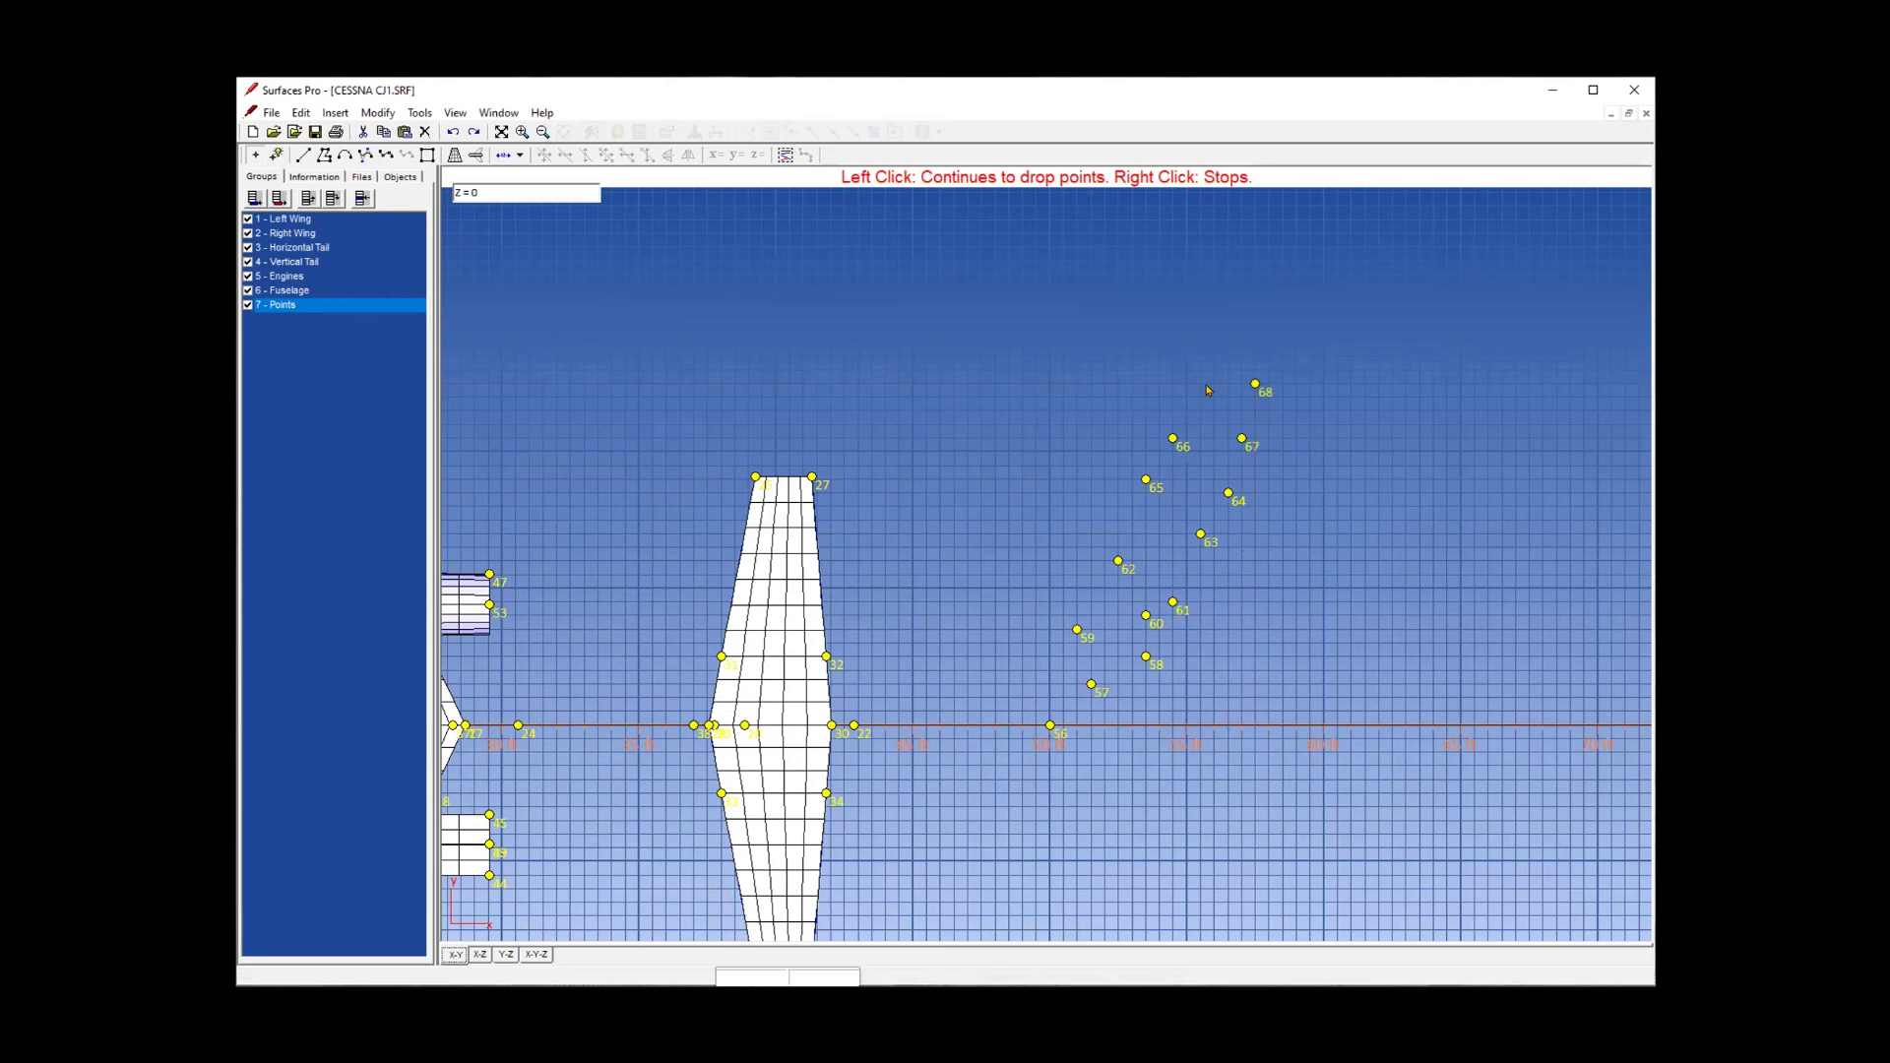
pyautogui.click(1200, 384)
pyautogui.click(1296, 356)
pyautogui.click(1324, 262)
pyautogui.rightClick(1319, 271)
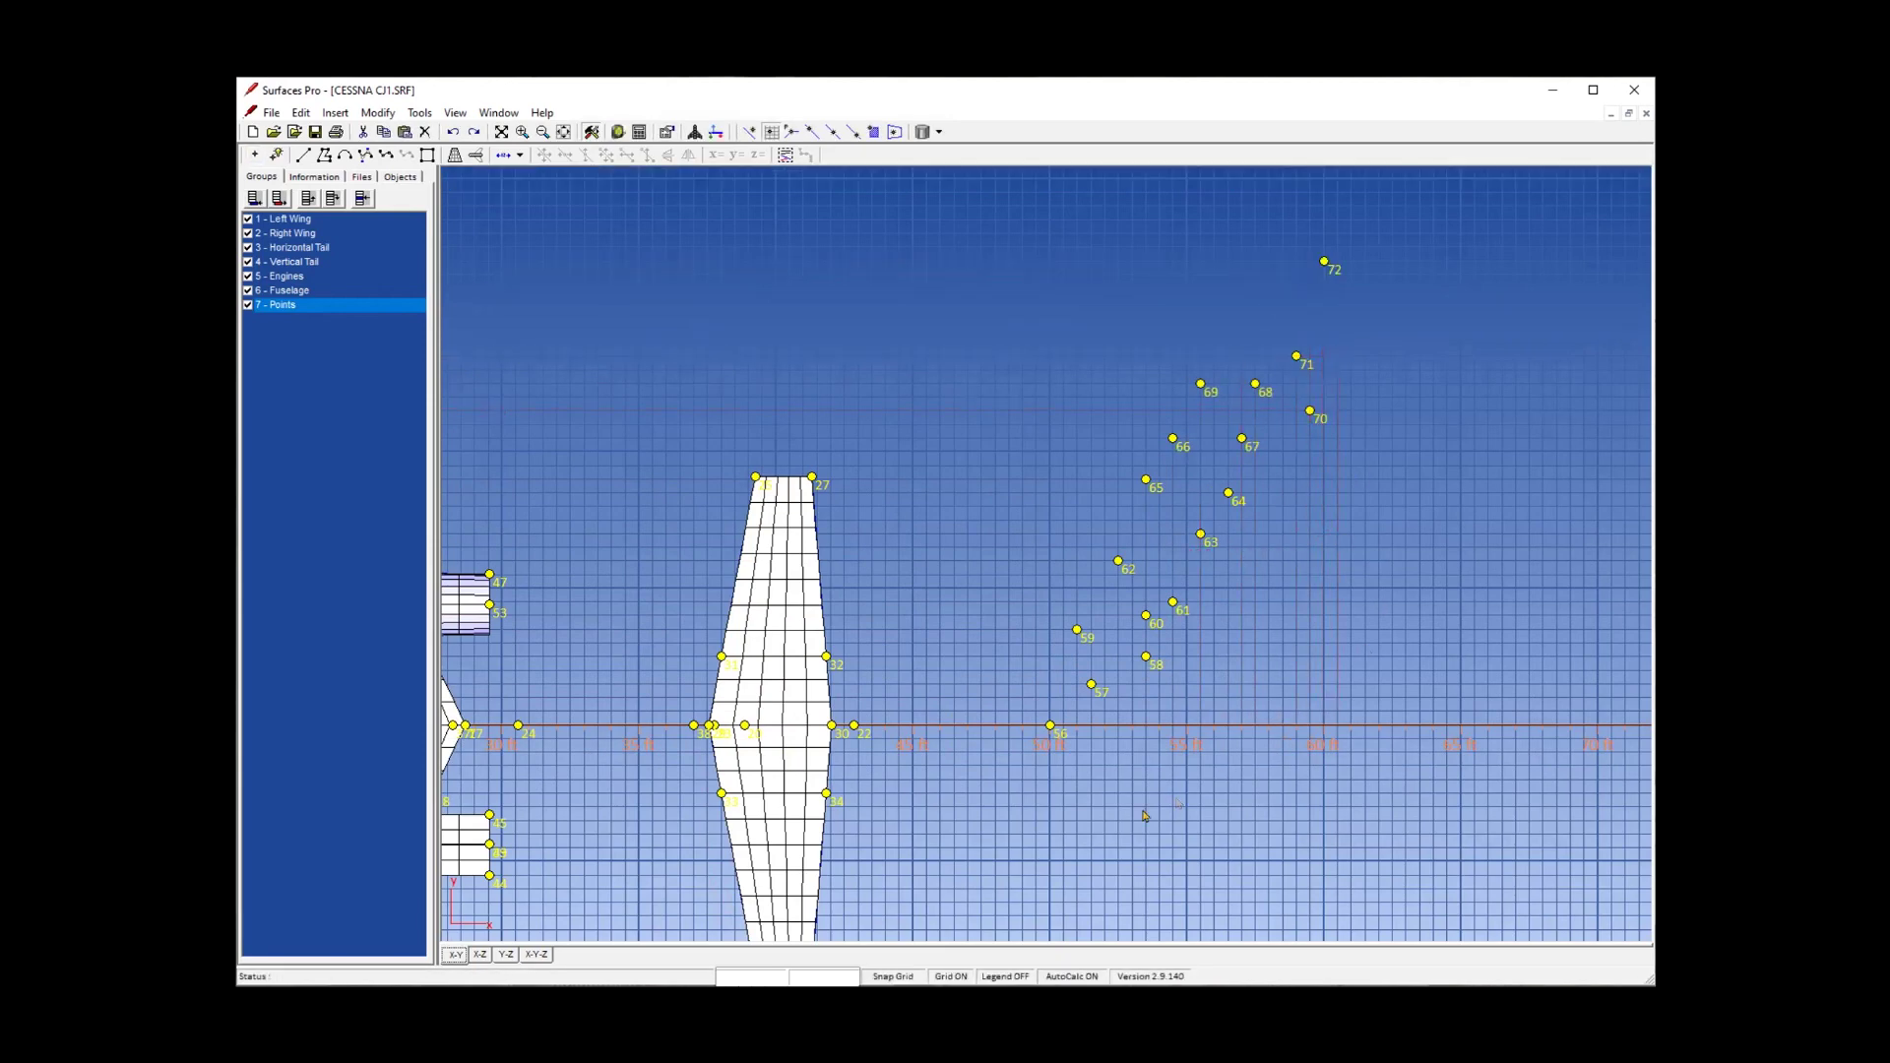
# Align the scattered points' X-coordinates onto the straight line between points 56 and 72, and undo that alignment.
pyautogui.moveTo(1008, 313); pyautogui.dragTo(1368, 699)
pyautogui.click(388, 116)
pyautogui.click(389, 134)
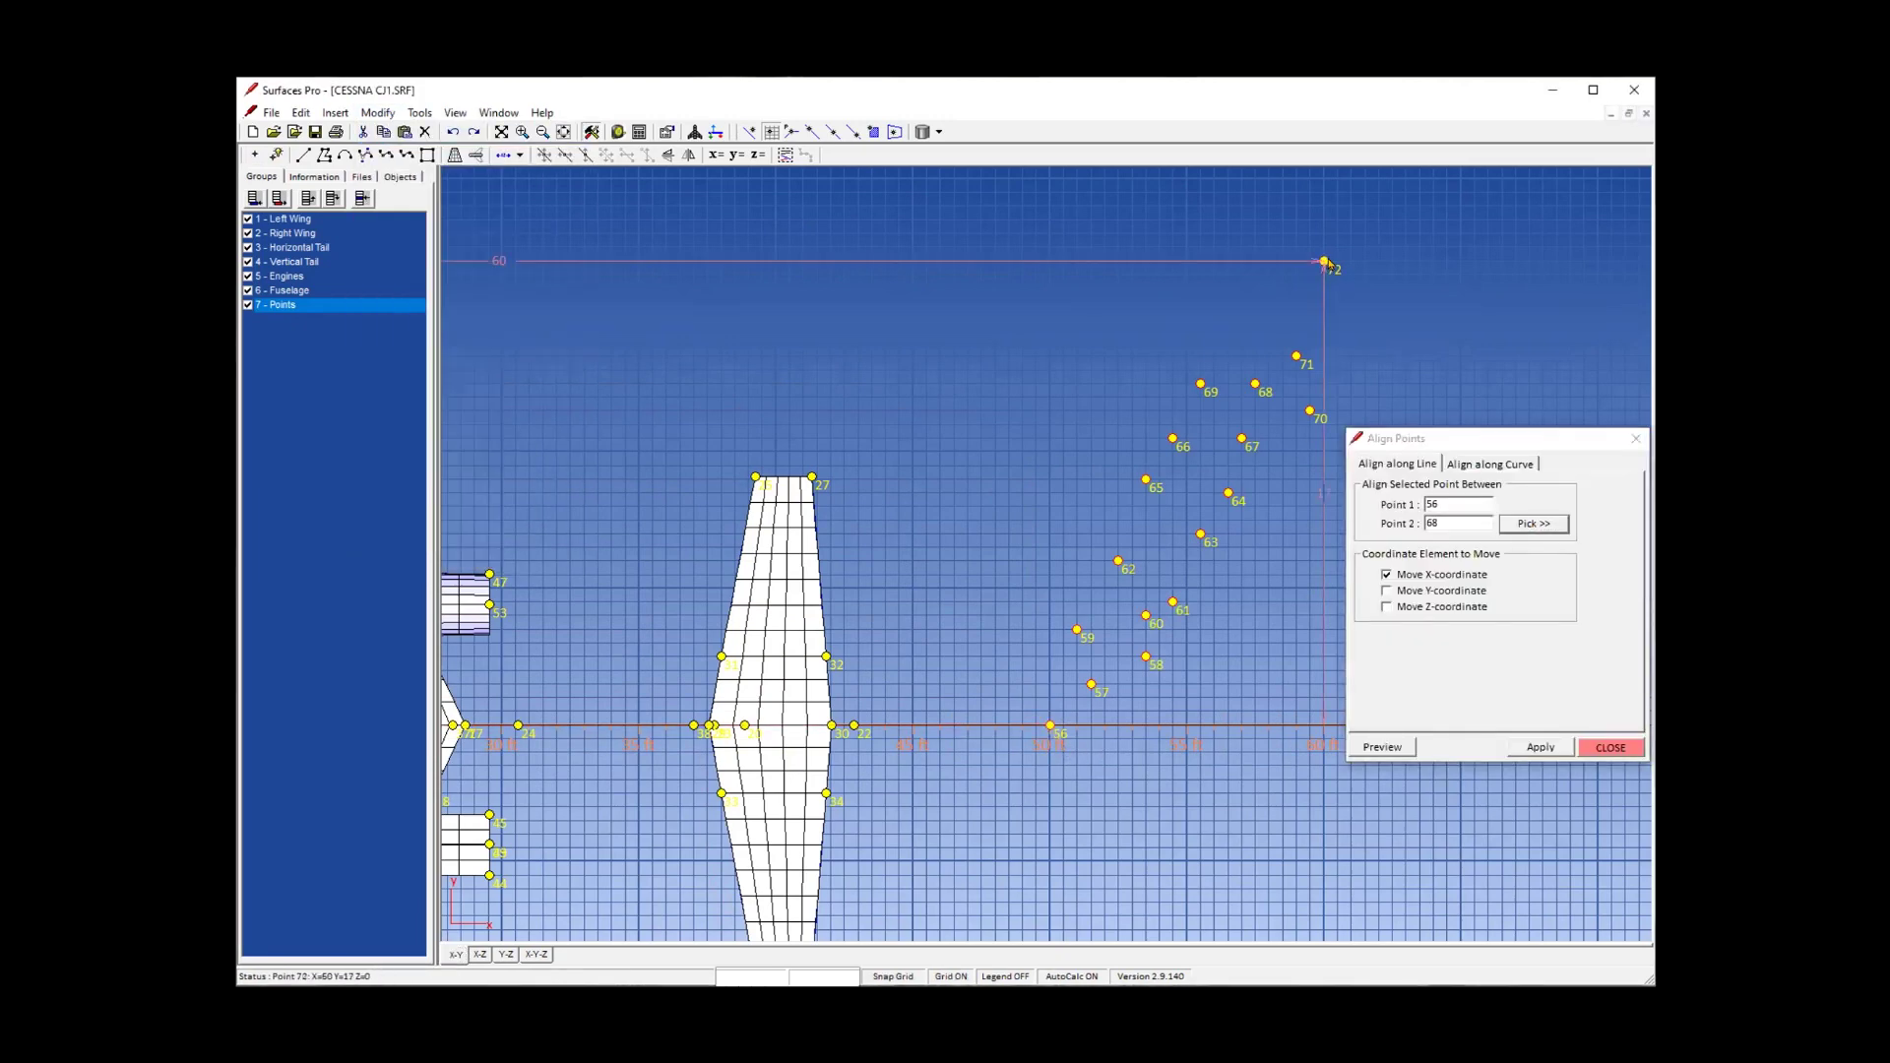
pyautogui.click(1386, 356)
pyautogui.click(1405, 749)
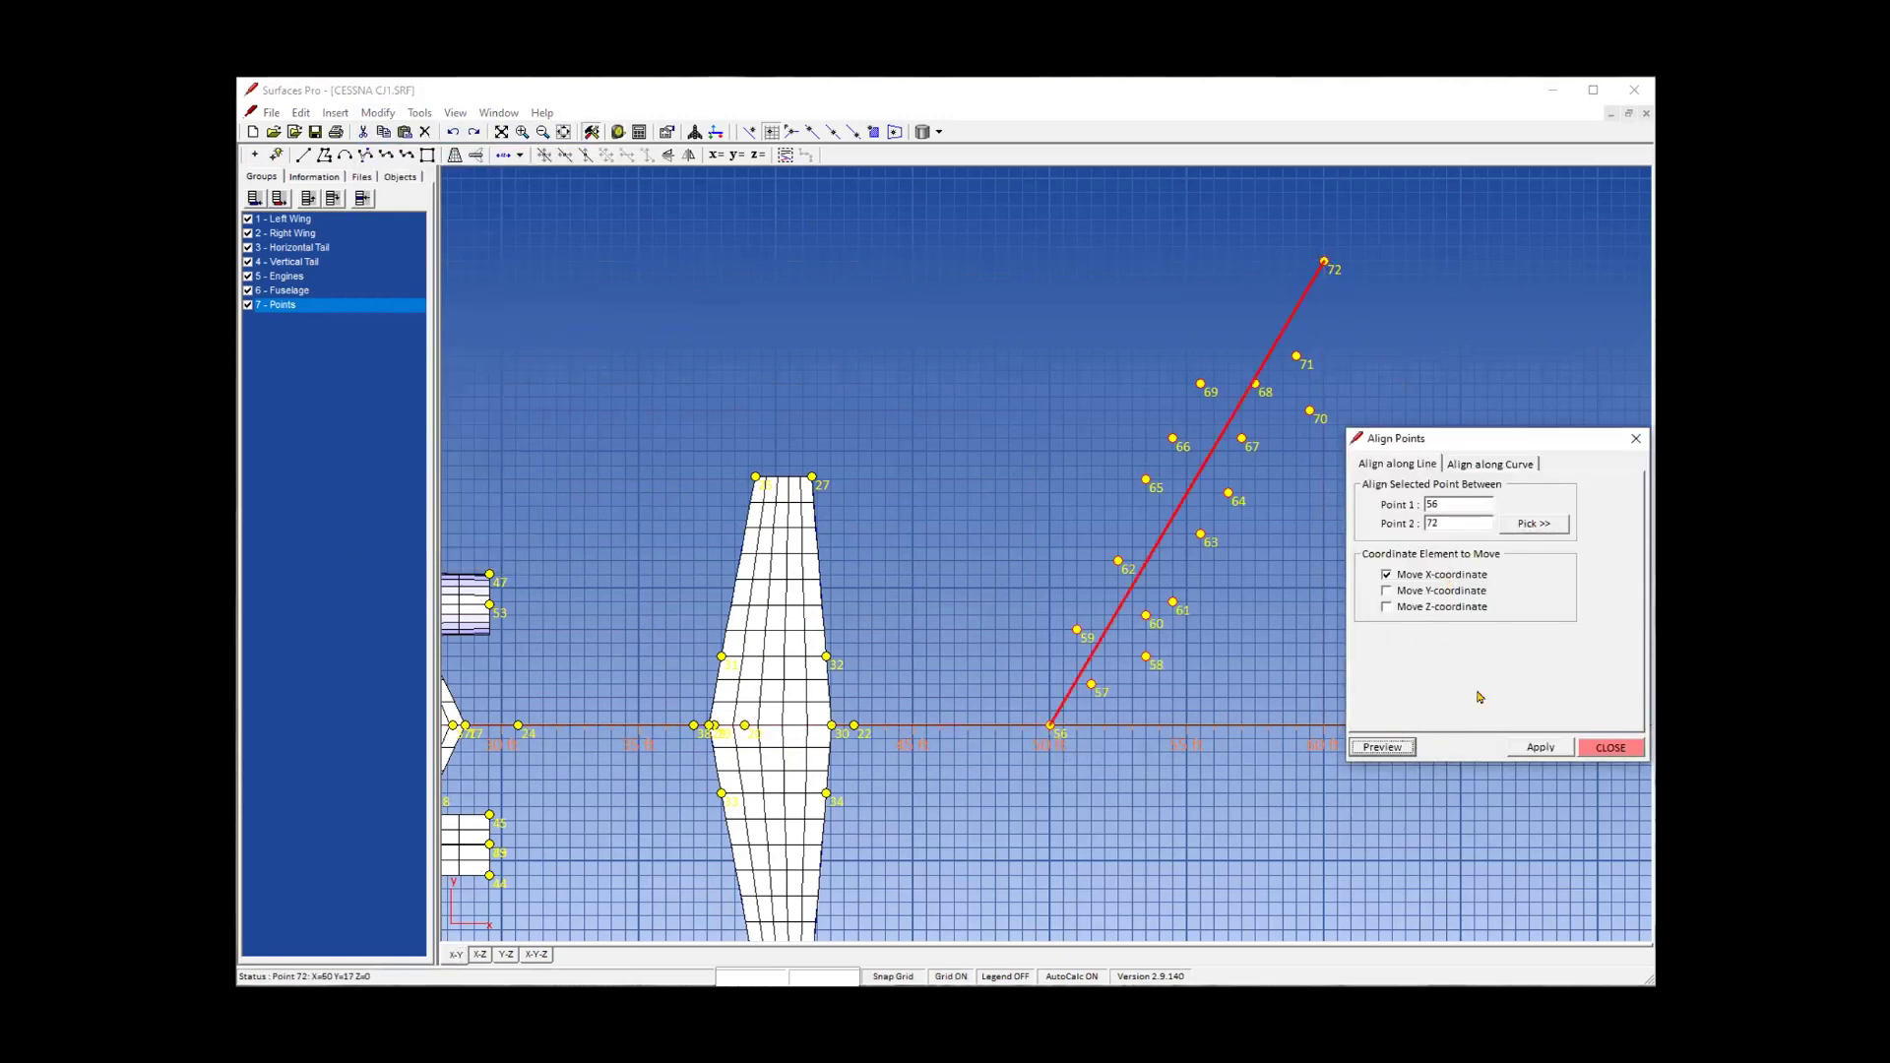
pyautogui.click(1537, 748)
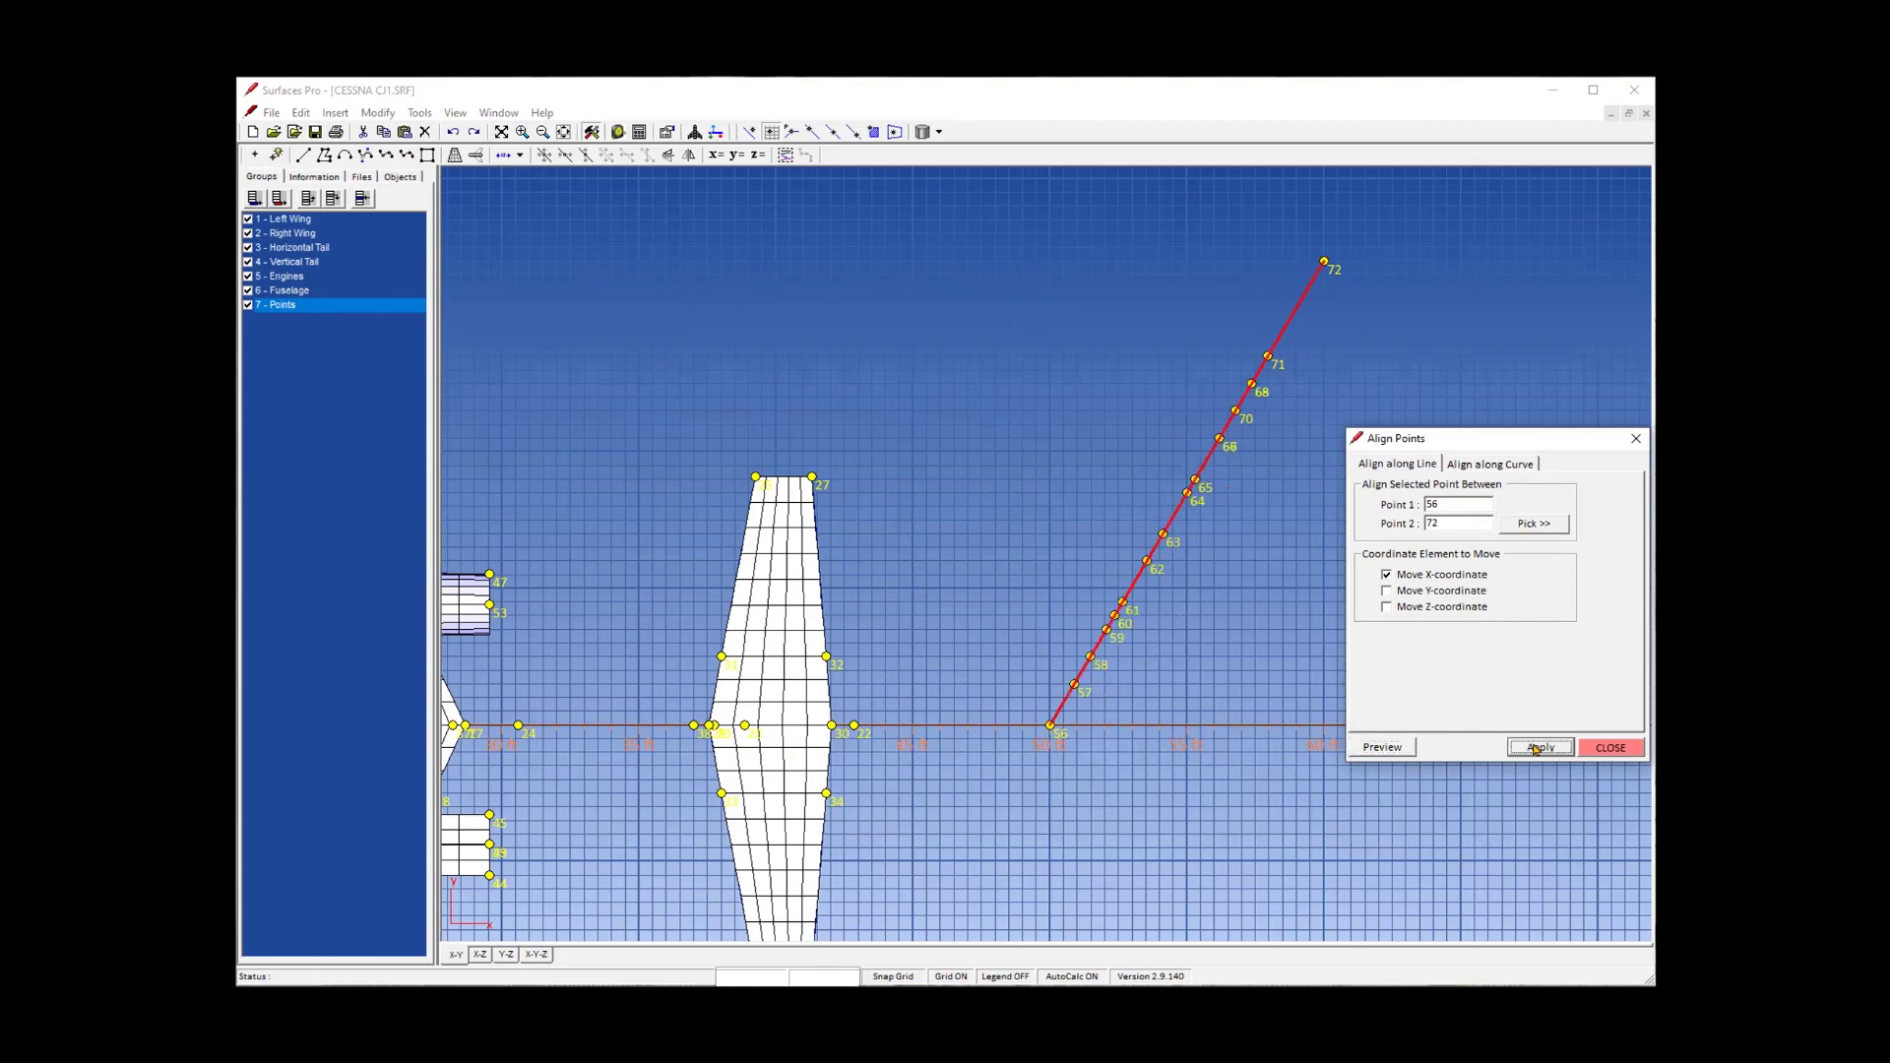
pyautogui.click(1278, 645)
pyautogui.hotkey('ctrl', 'z')
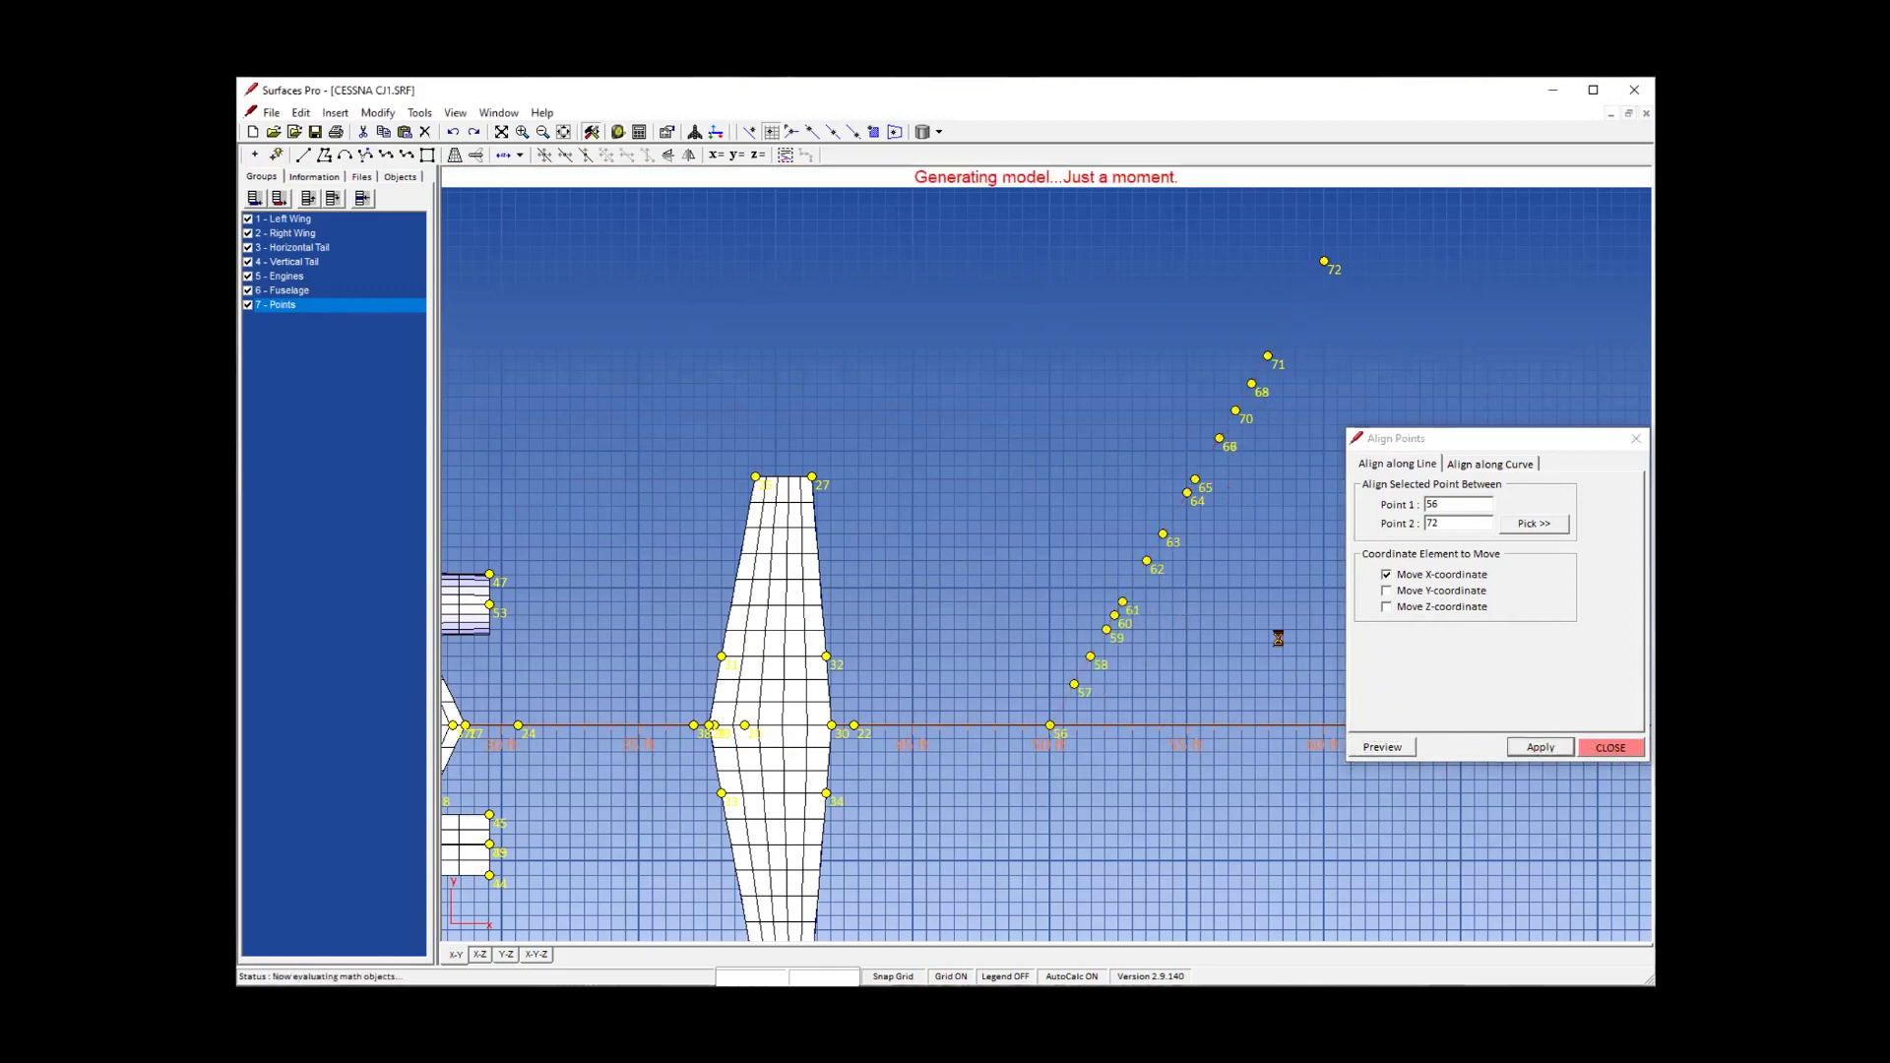
# Set the alignment curve to X(y)=50+0.1*y^1.85 and preview it for the selected scattered points.
pyautogui.click(1459, 468)
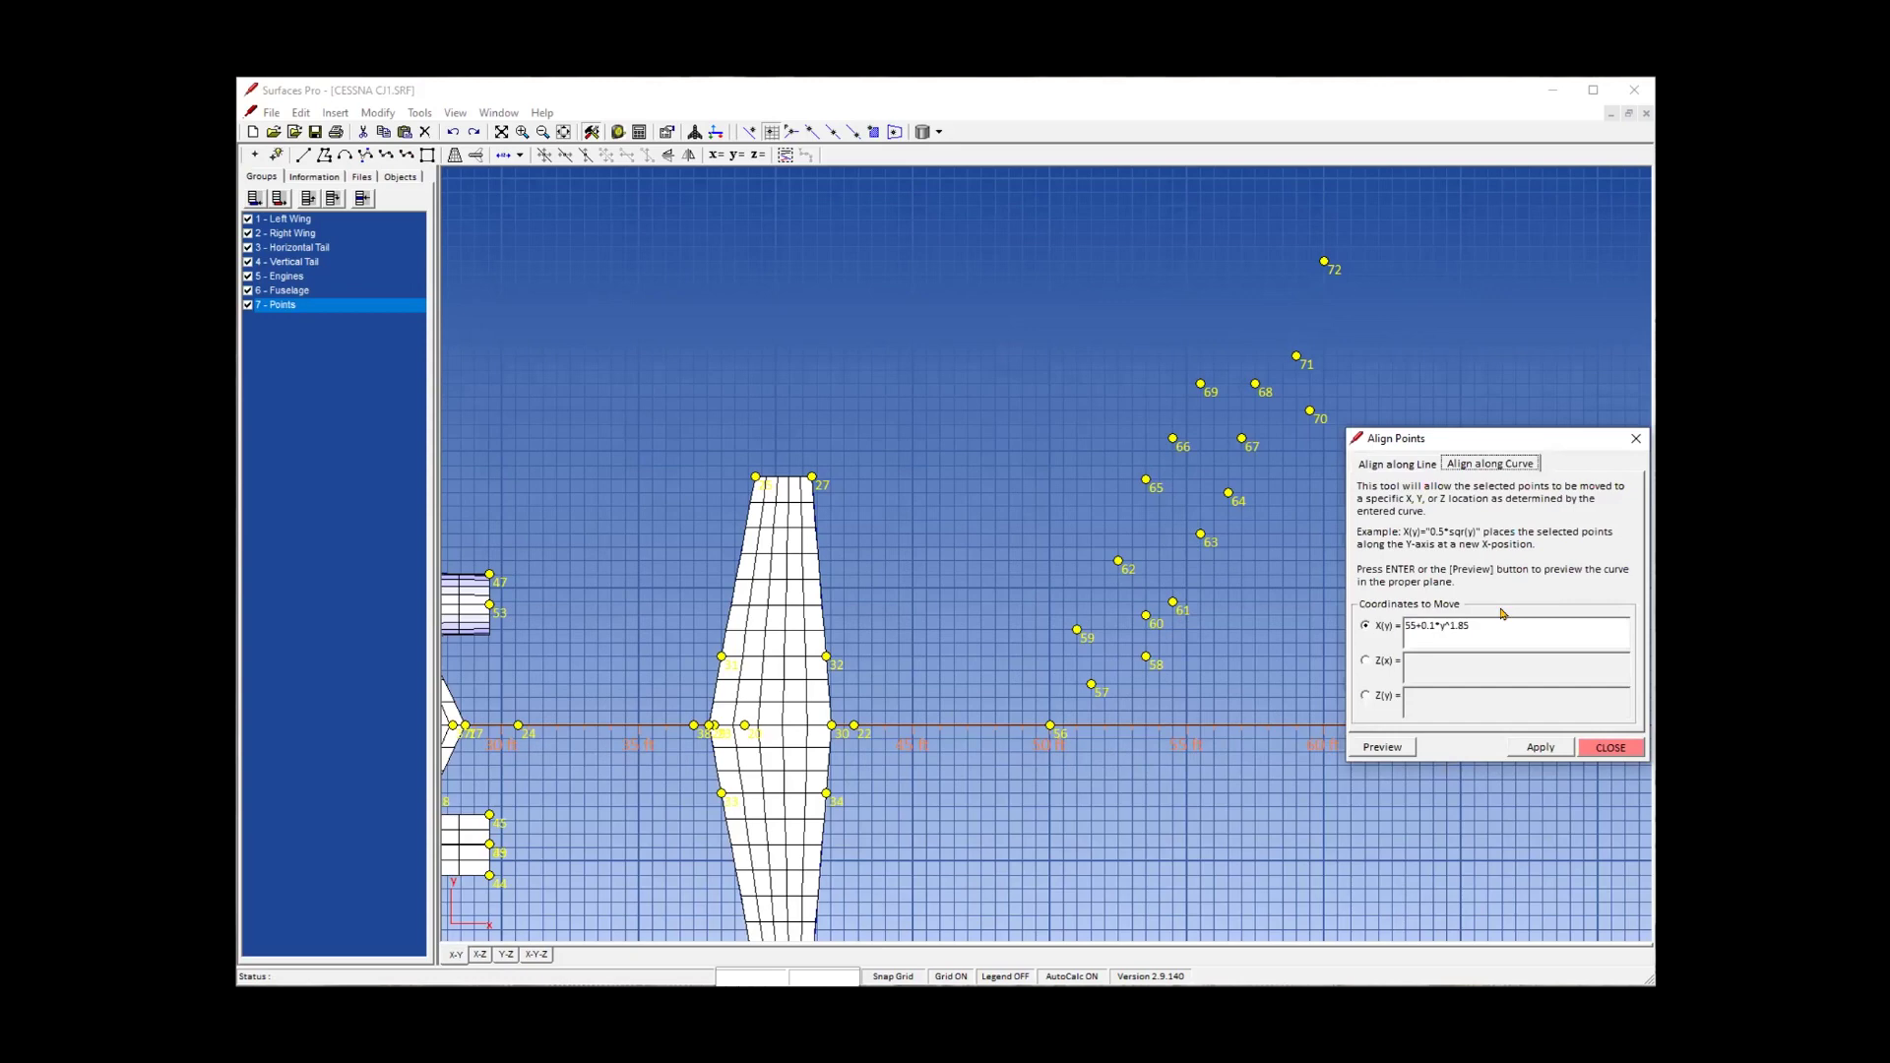
pyautogui.moveTo(1484, 443); pyautogui.dragTo(1484, 420)
pyautogui.click(1424, 604)
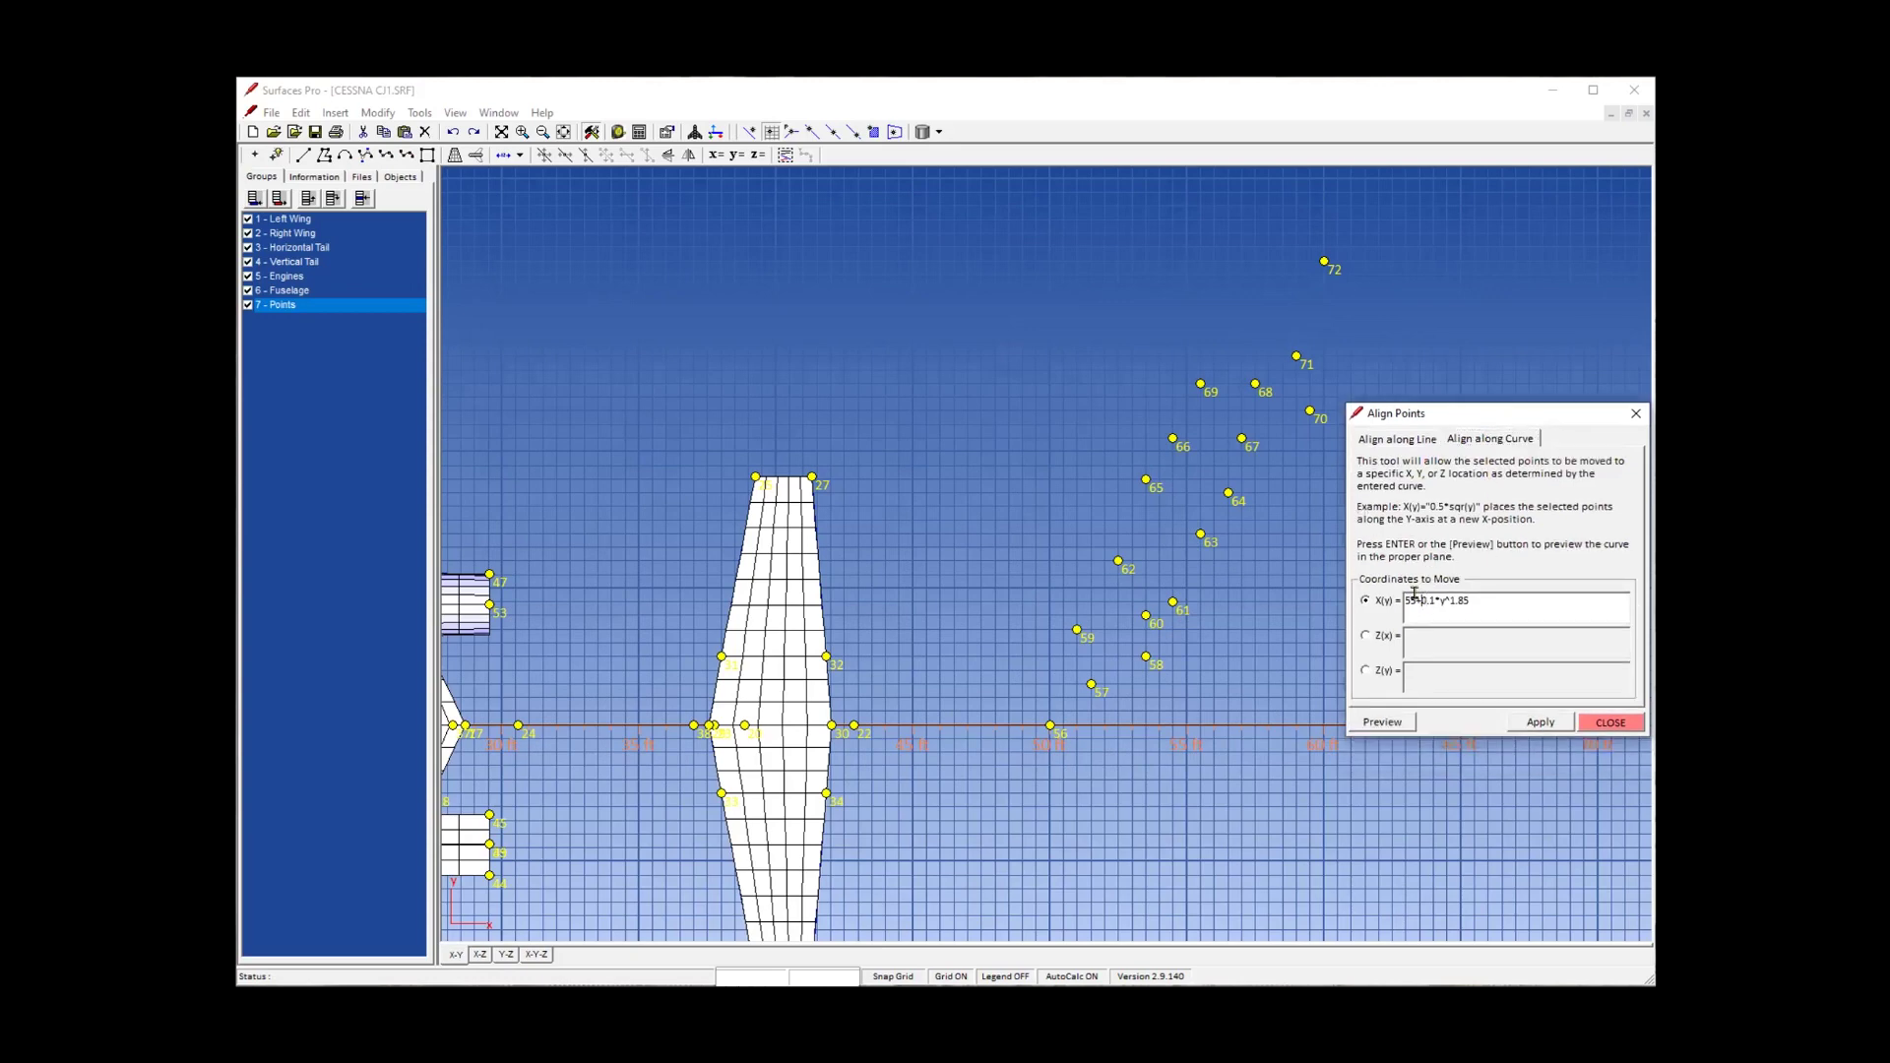
pyautogui.doubleClick(1411, 599)
pyautogui.write('50')
pyautogui.press('Return')
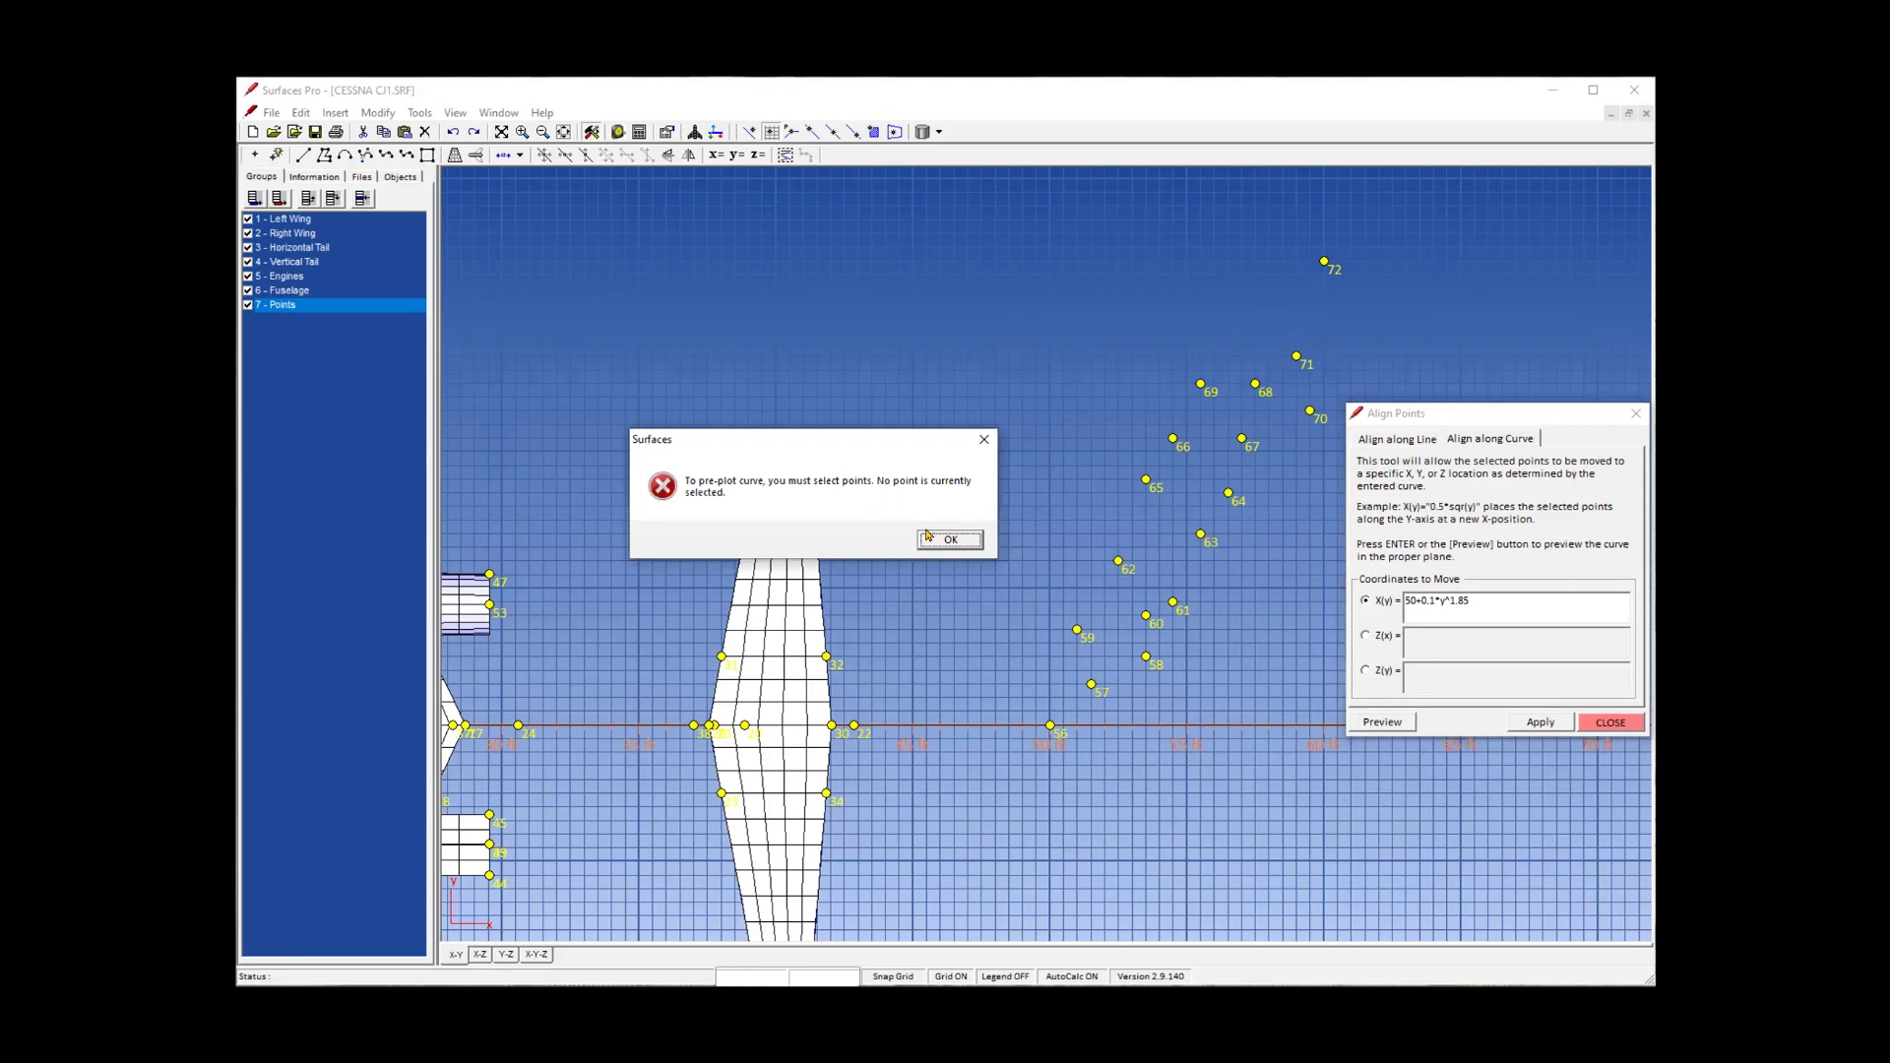
pyautogui.press('Return')
pyautogui.moveTo(1006, 327); pyautogui.dragTo(1343, 703)
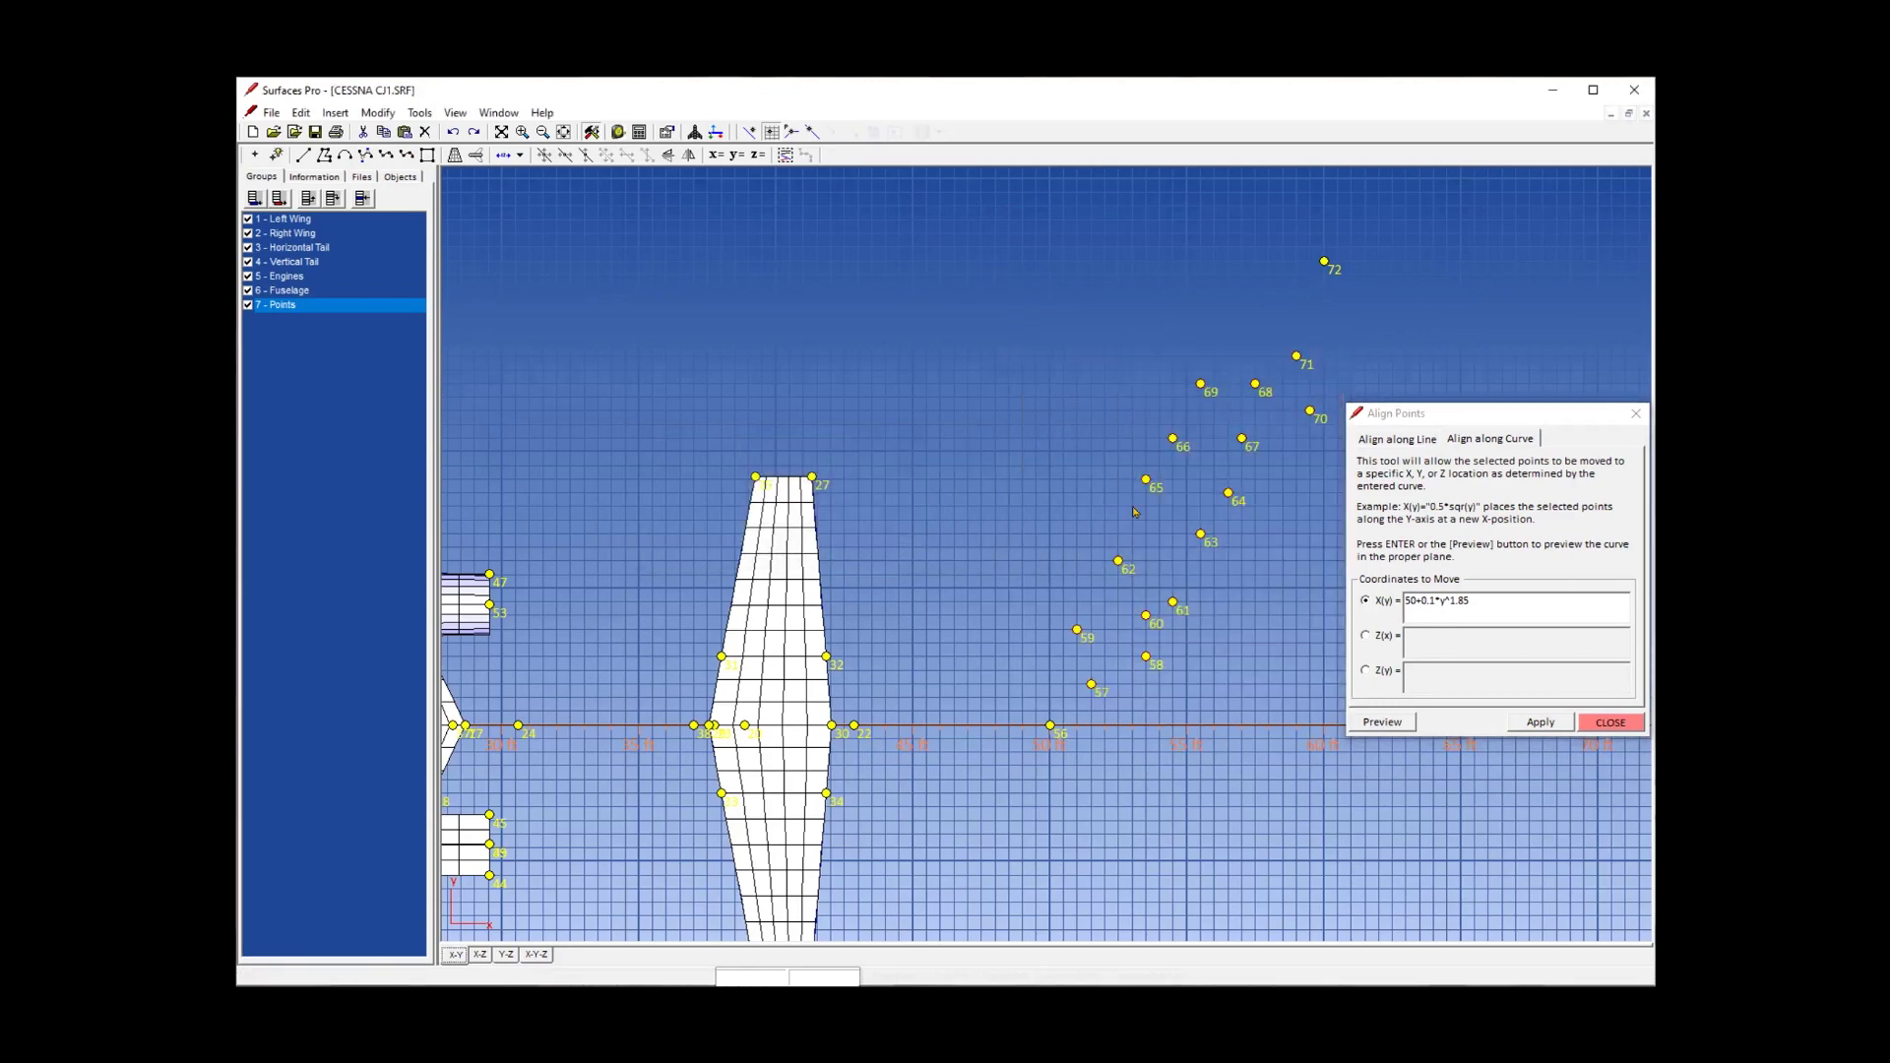
pyautogui.click(1482, 601)
pyautogui.press('Return')
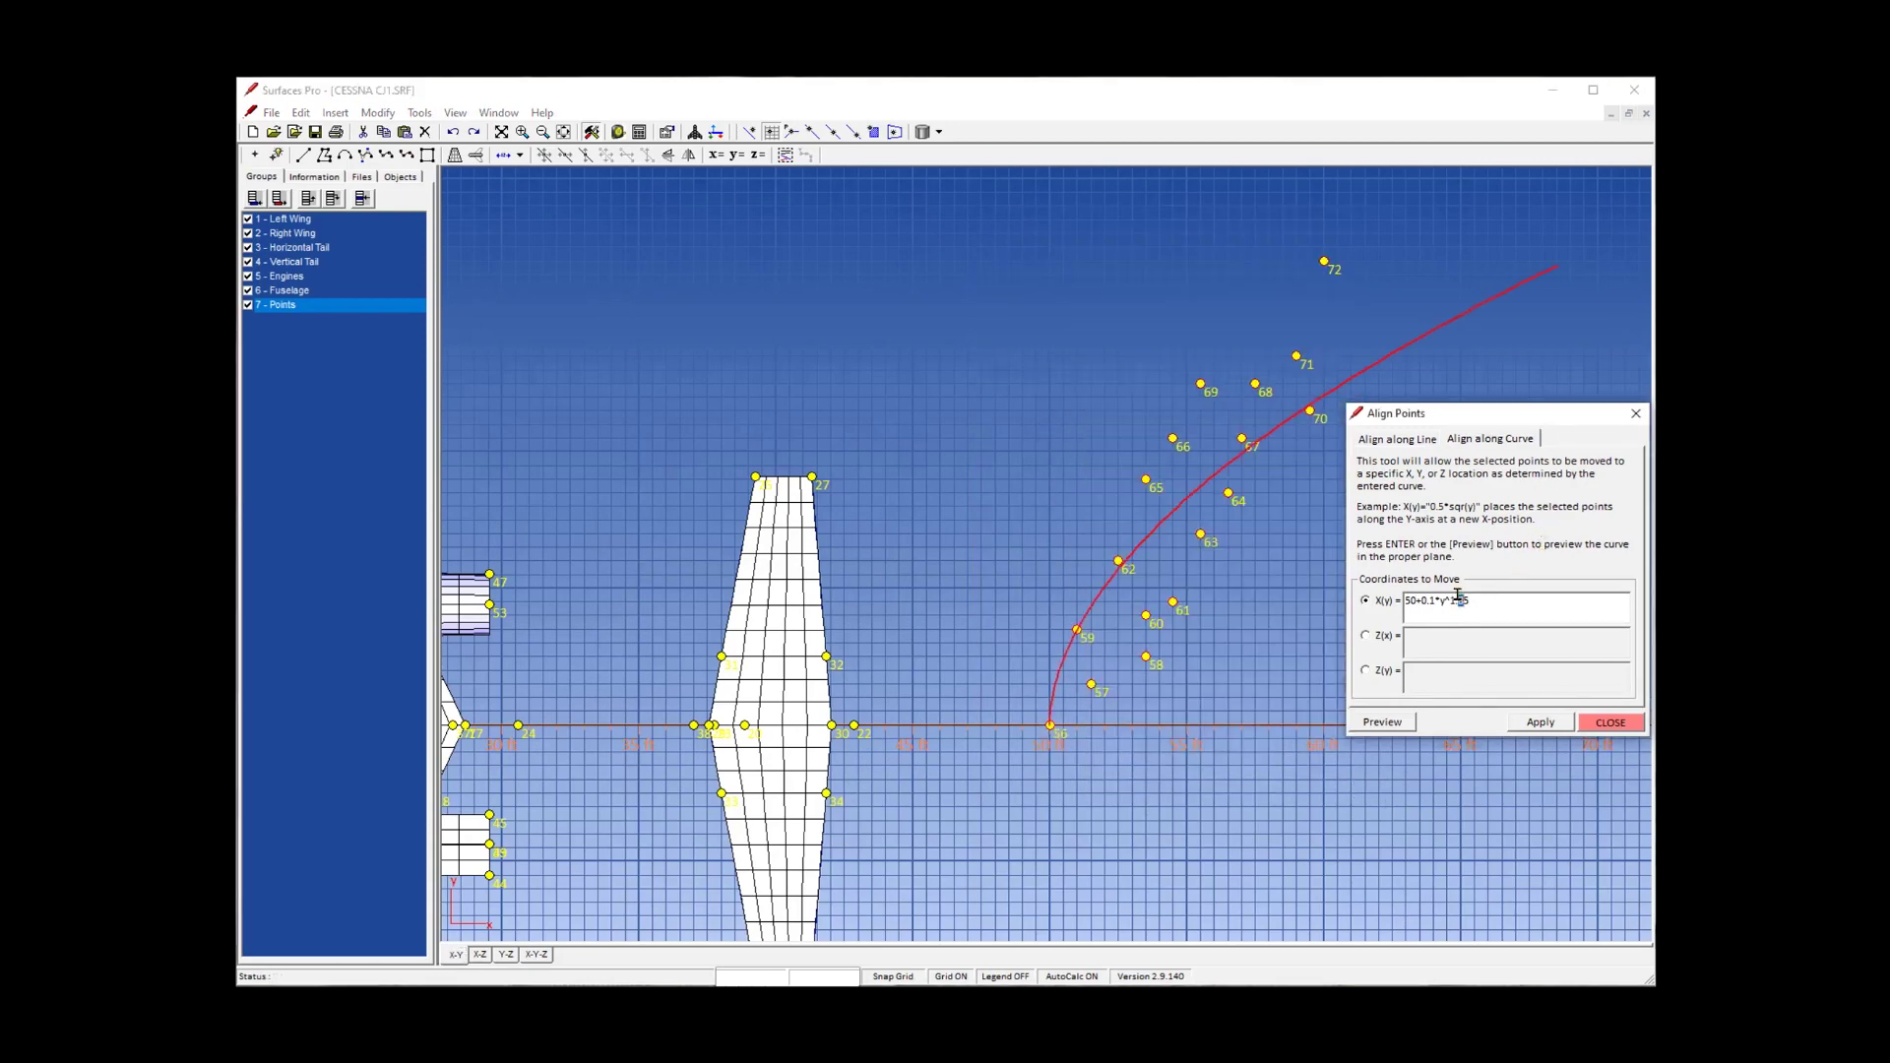
# Change the alignment curve to X(y)=50+0.1*y^1.65 and apply it to the scattered points.
pyautogui.write('6')
pyautogui.press('Return')
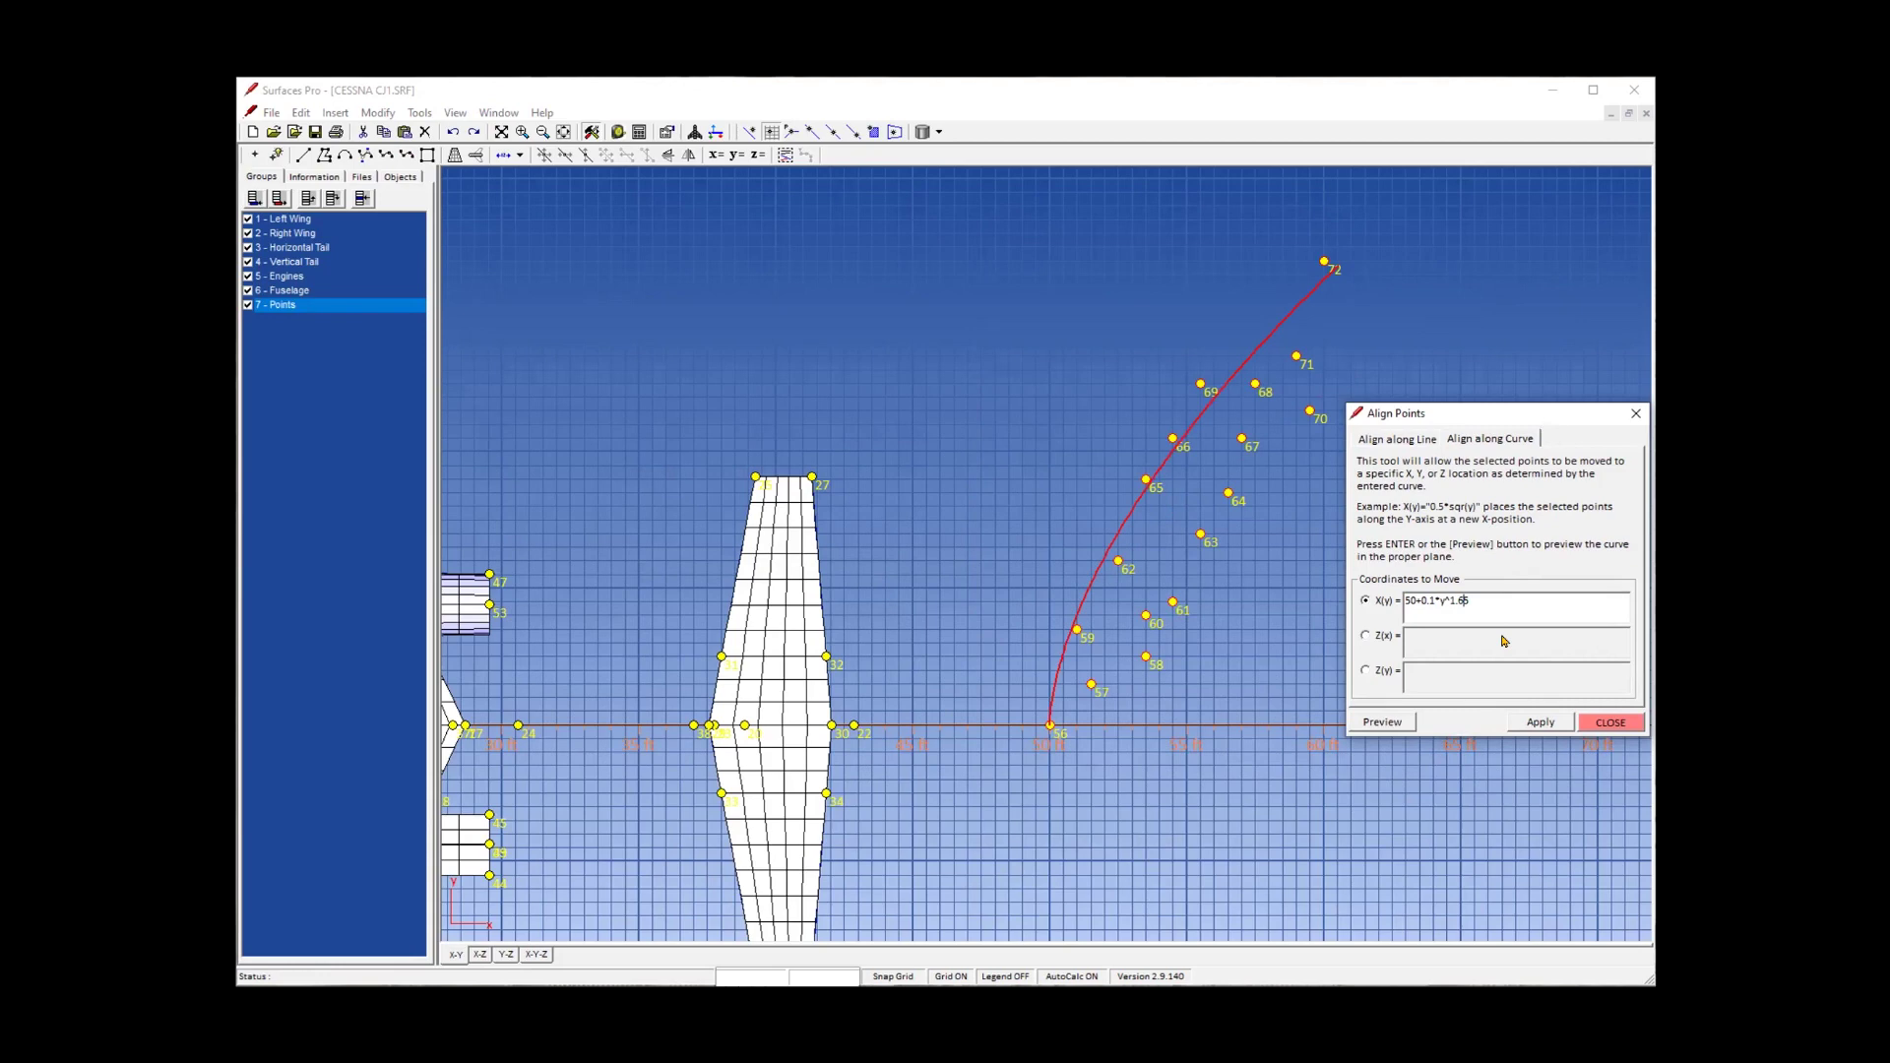
pyautogui.click(1538, 722)
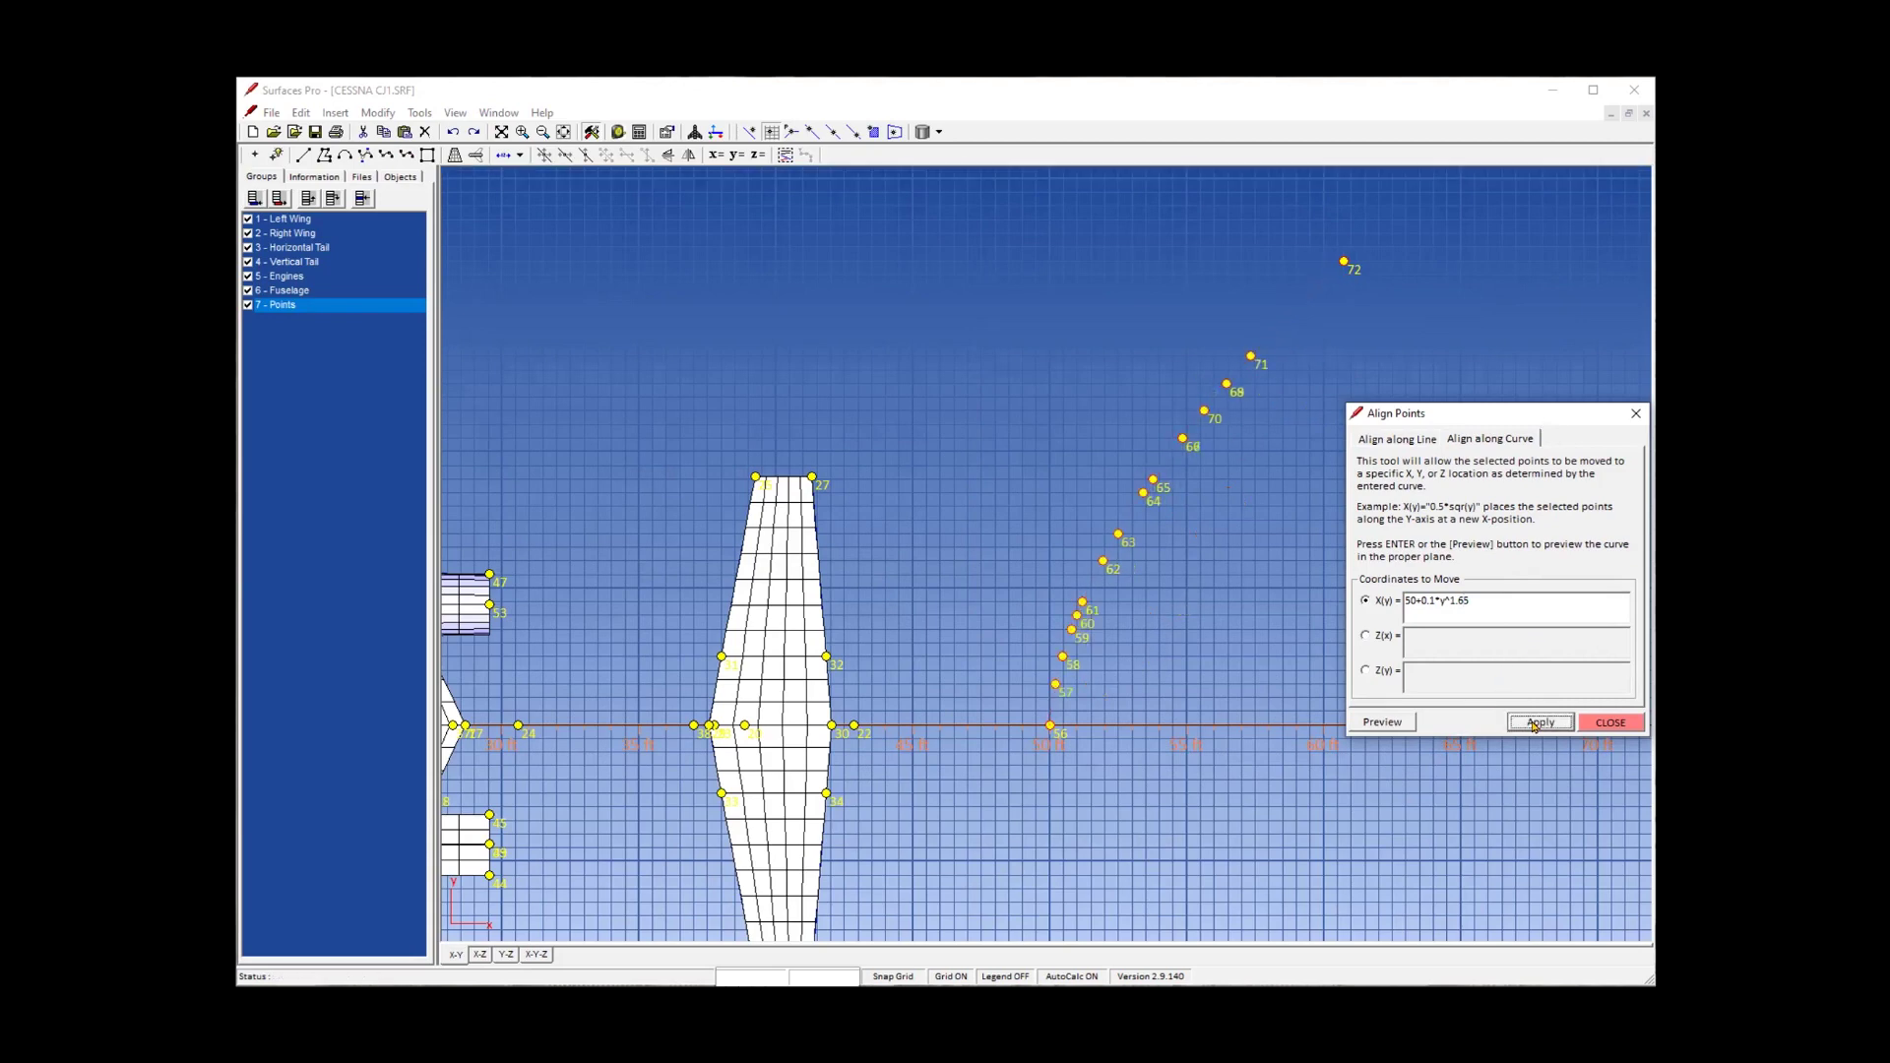
pyautogui.click(1595, 721)
pyautogui.click(1198, 856)
pyautogui.moveTo(1198, 856); pyautogui.dragTo(1194, 747, button='right')
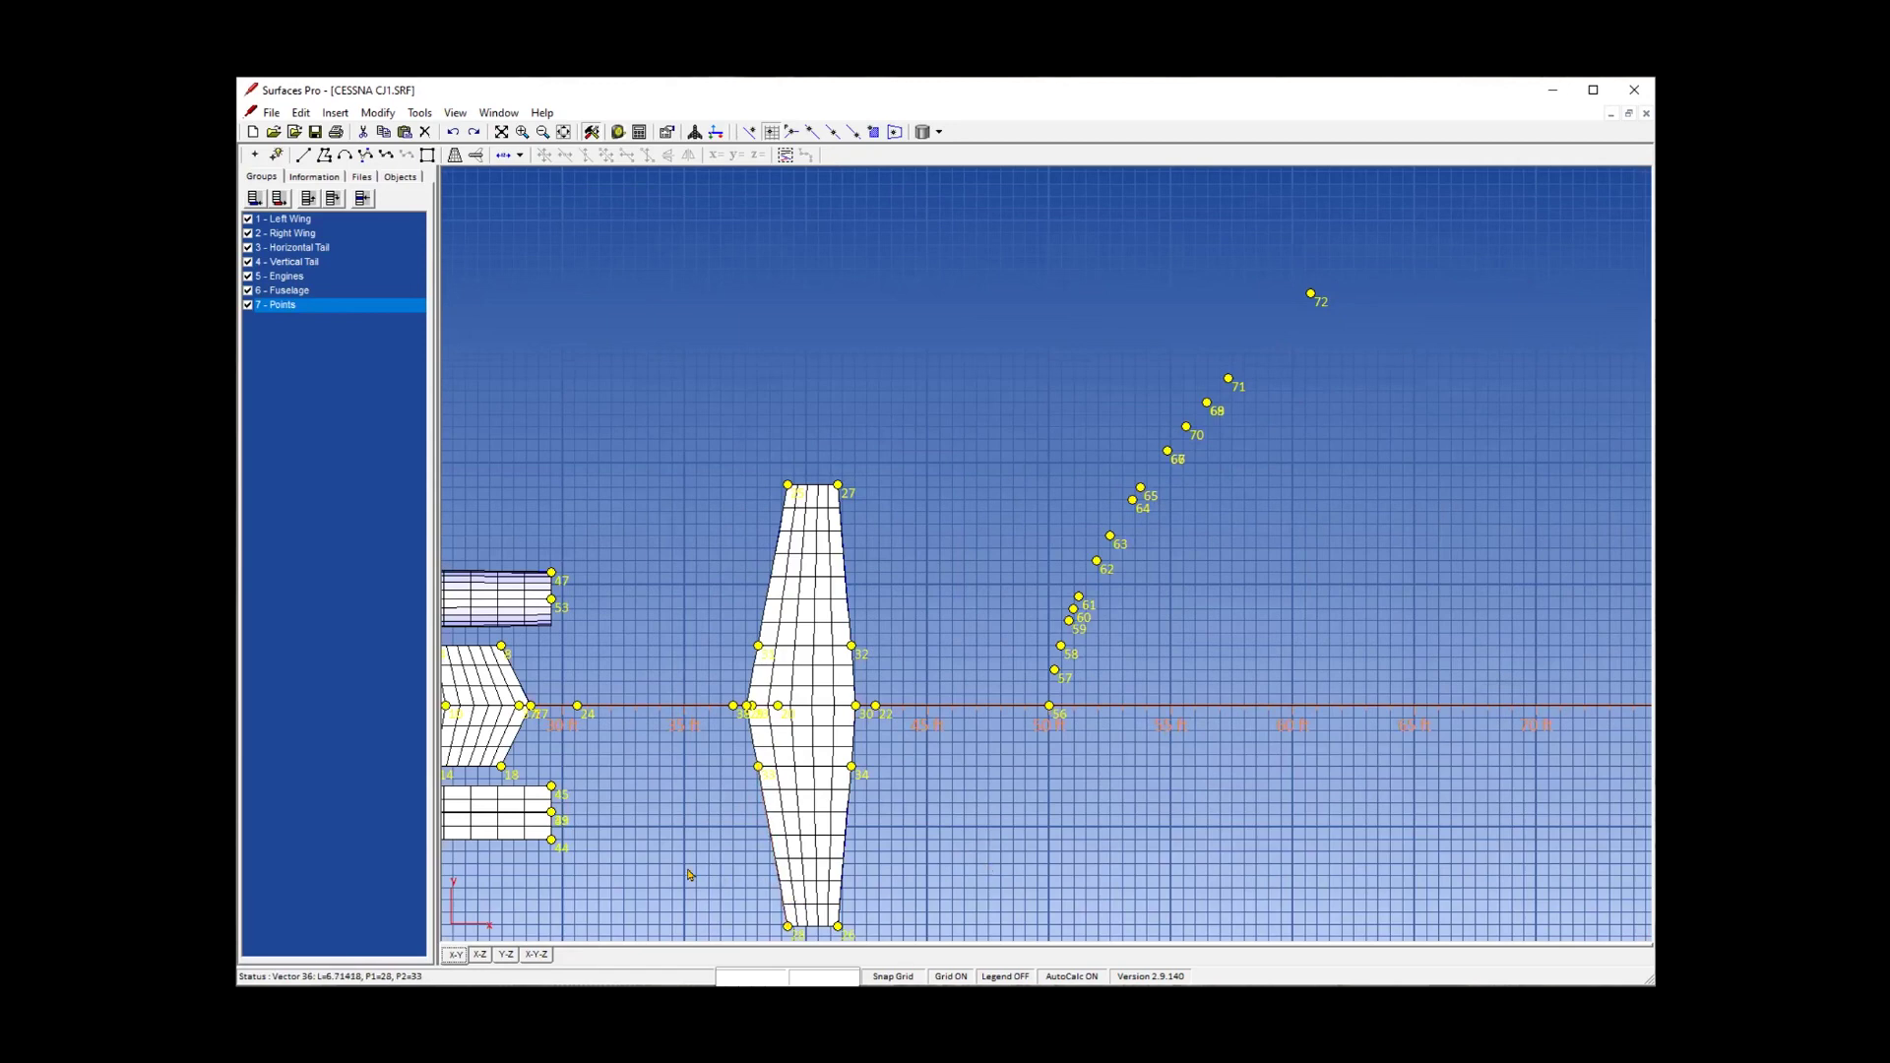
# In the 3D view, redefine the wing root curve between points 3 and 4 with the NACA 23016 camber line.
pyautogui.click(536, 953)
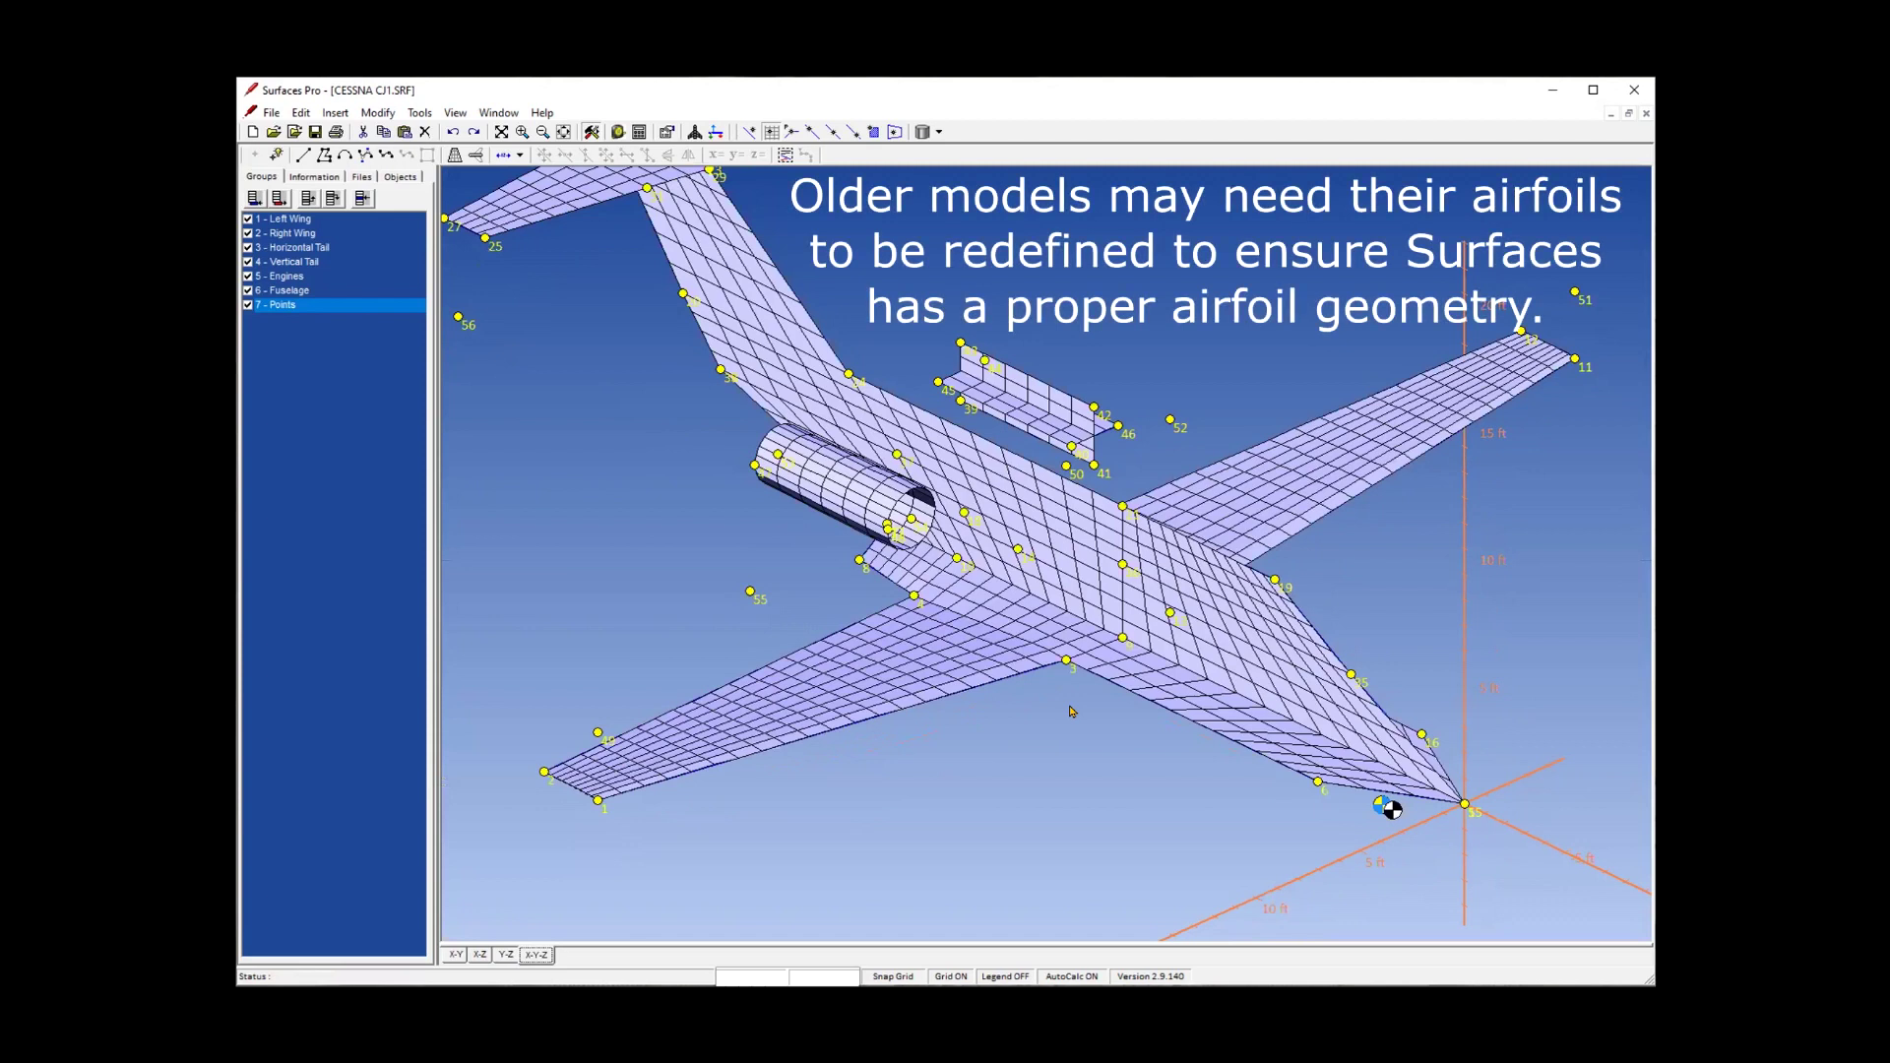
pyautogui.doubleClick(994, 630)
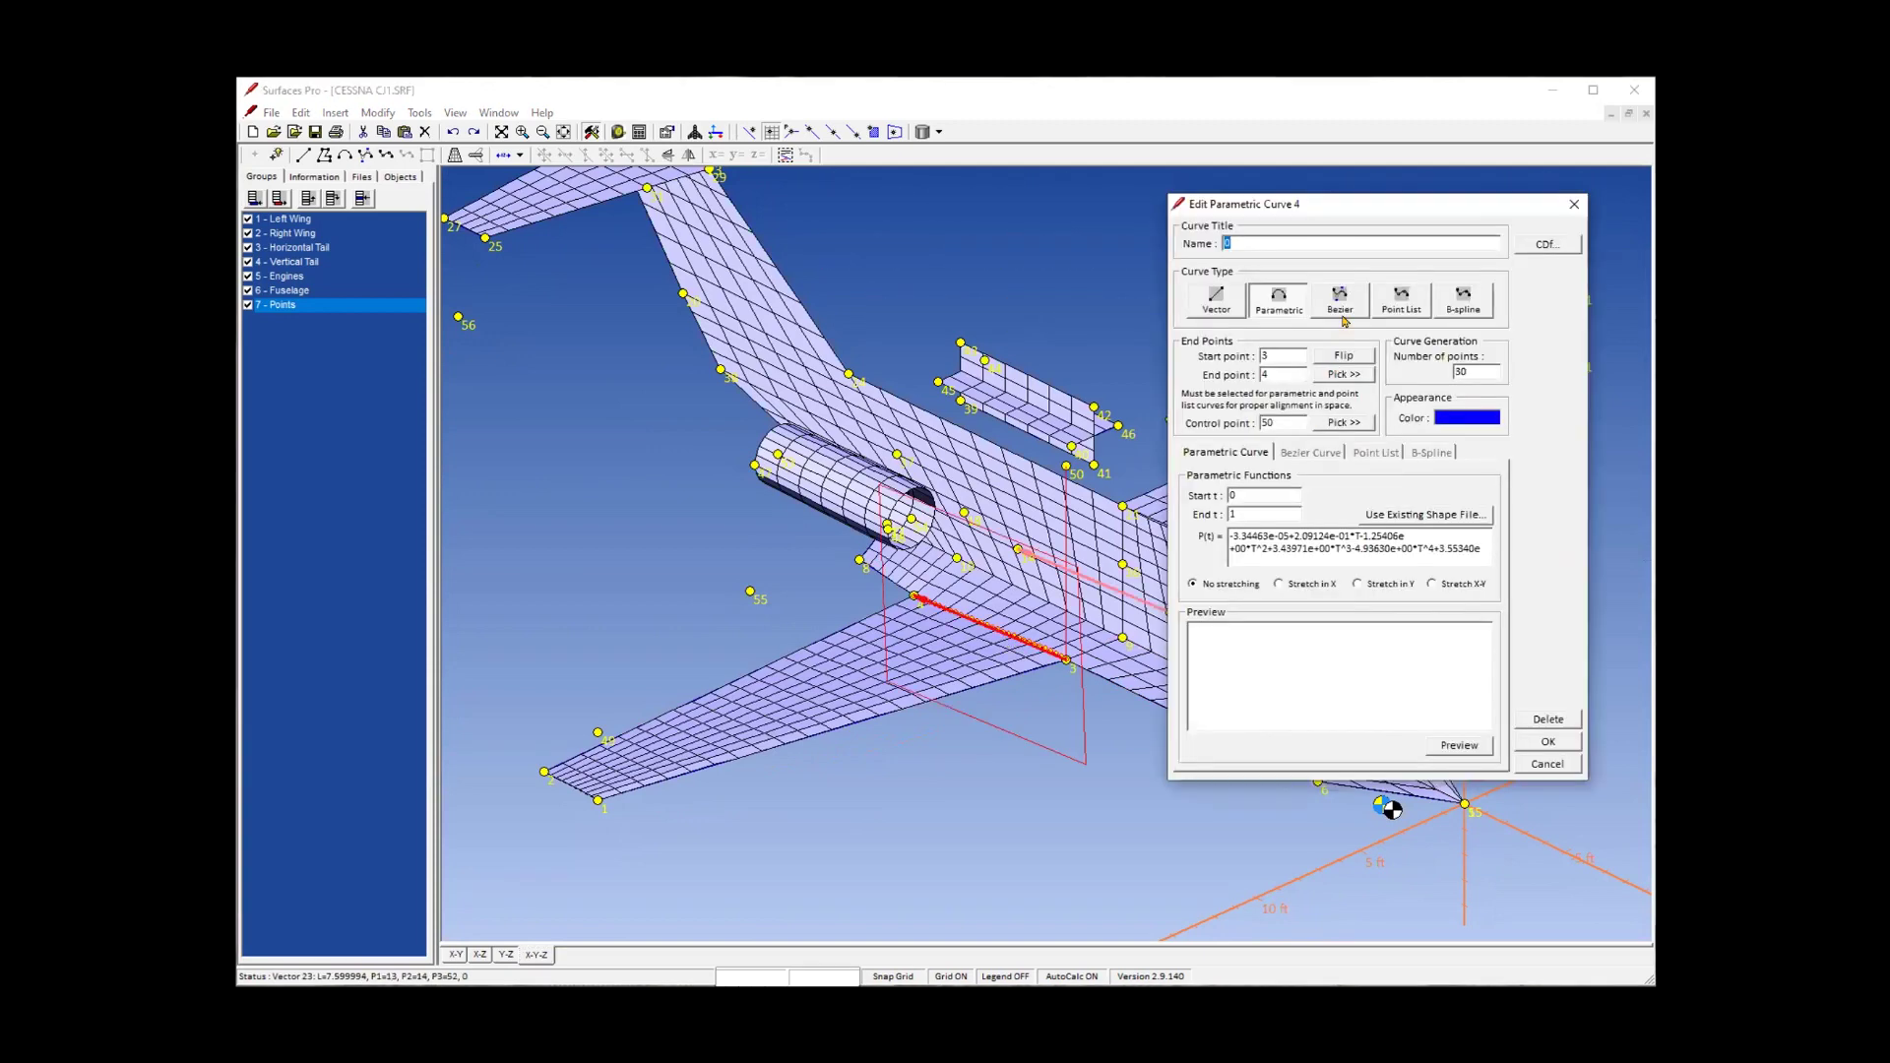
pyautogui.click(1426, 514)
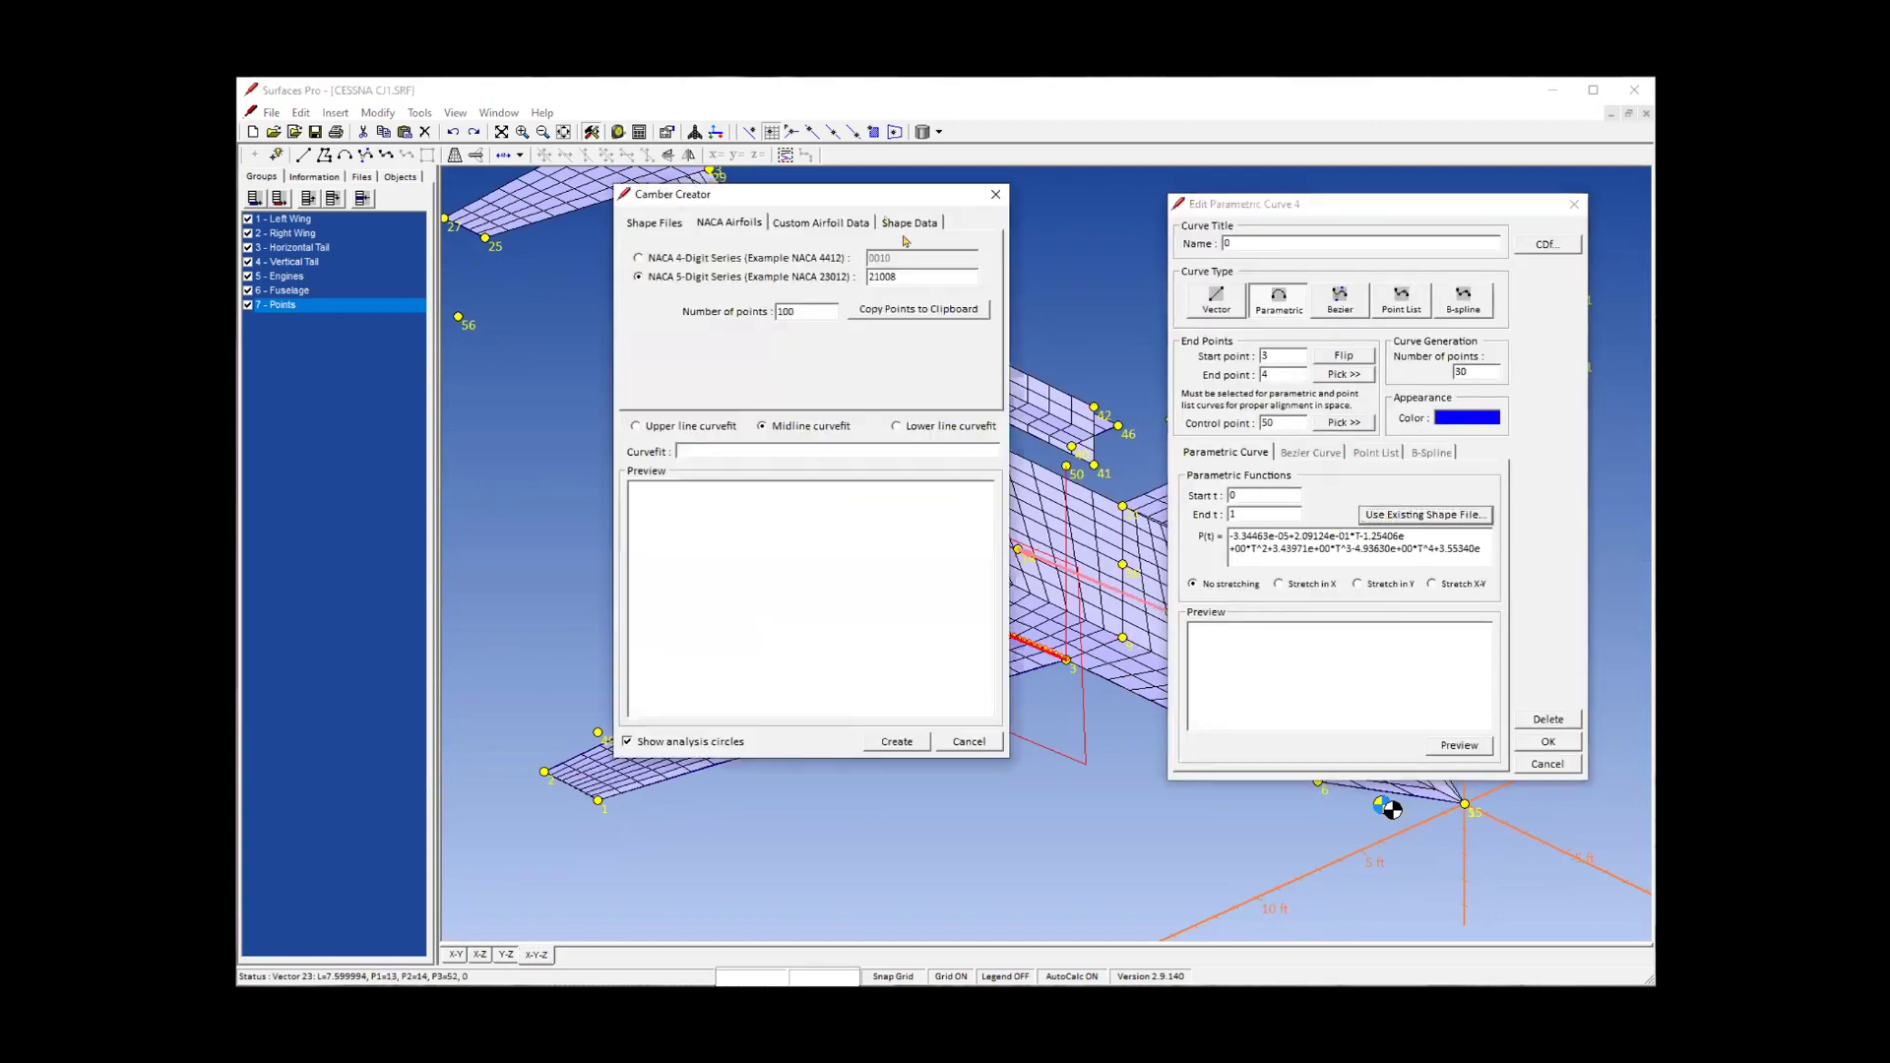
pyautogui.doubleClick(886, 276)
pyautogui.write('23016')
pyautogui.press('Return')
pyautogui.click(1547, 741)
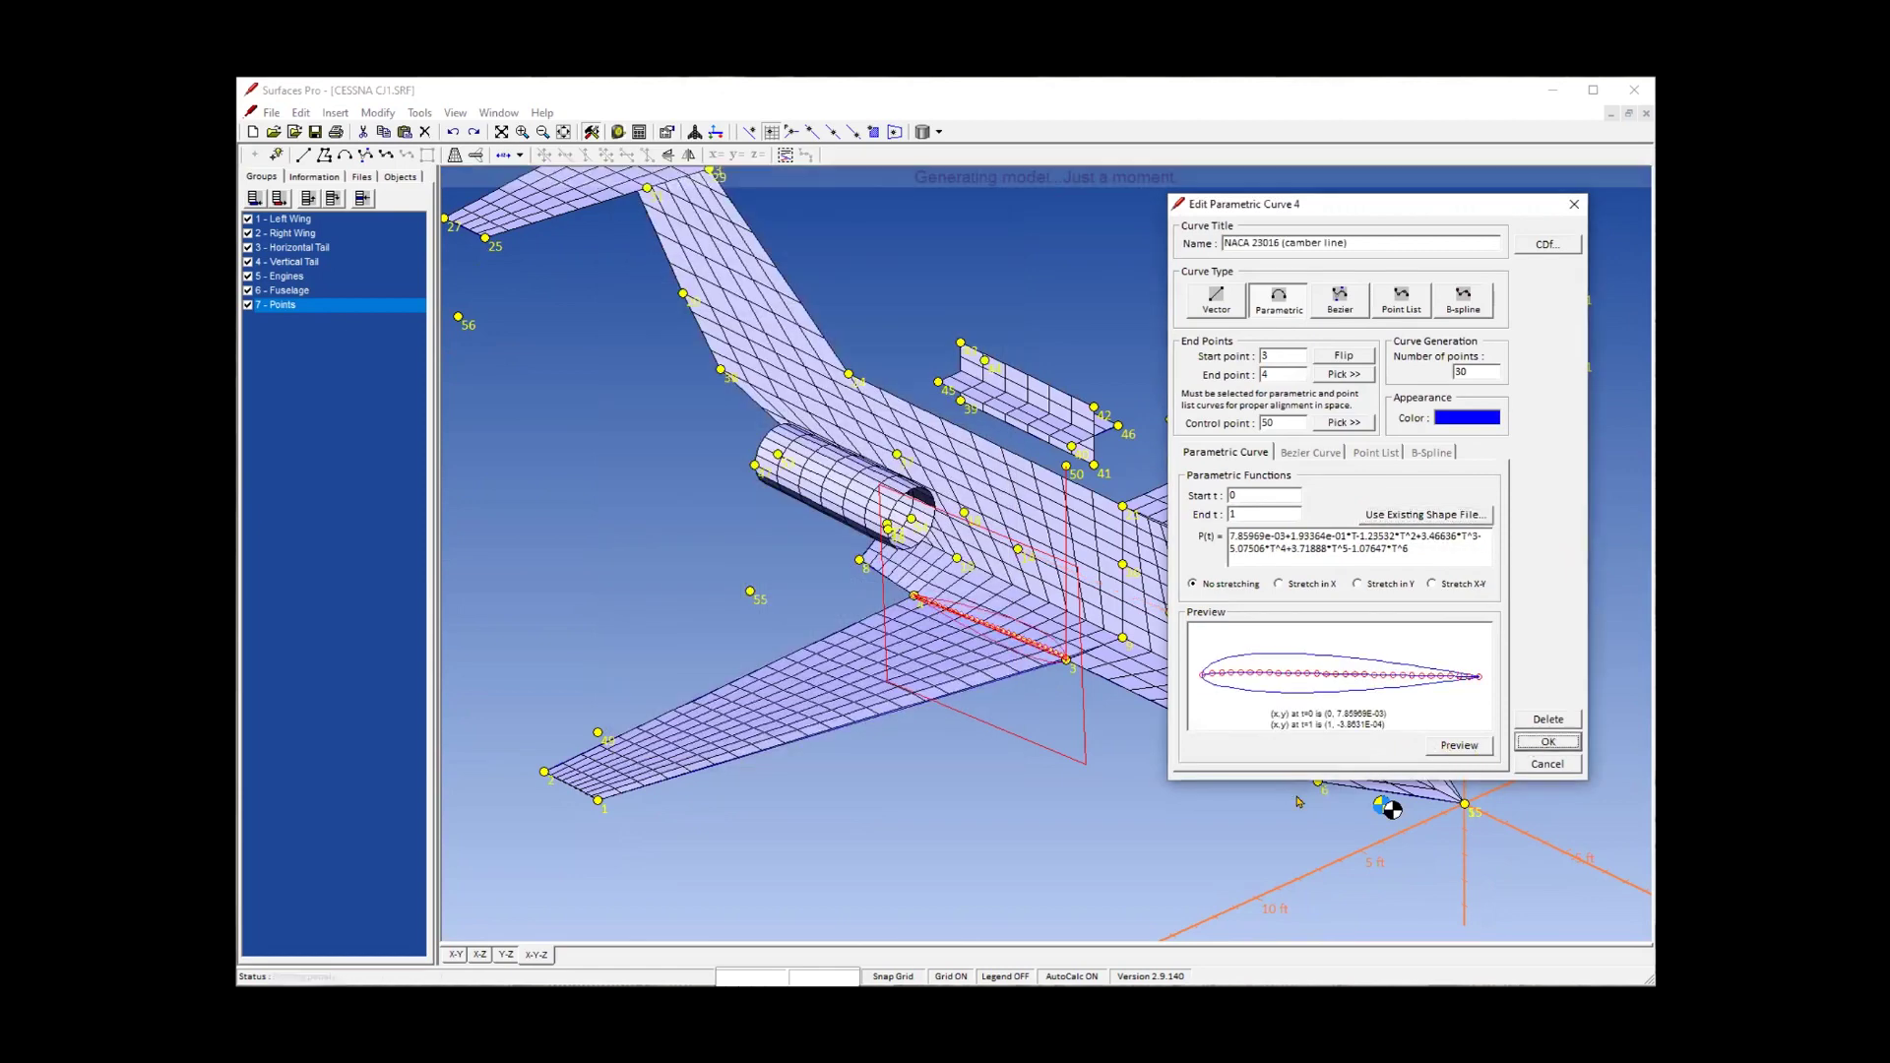
# Redefine the wing tip curve between points 1 and 2 with the NACA 23012 midline.
pyautogui.doubleClick(573, 785)
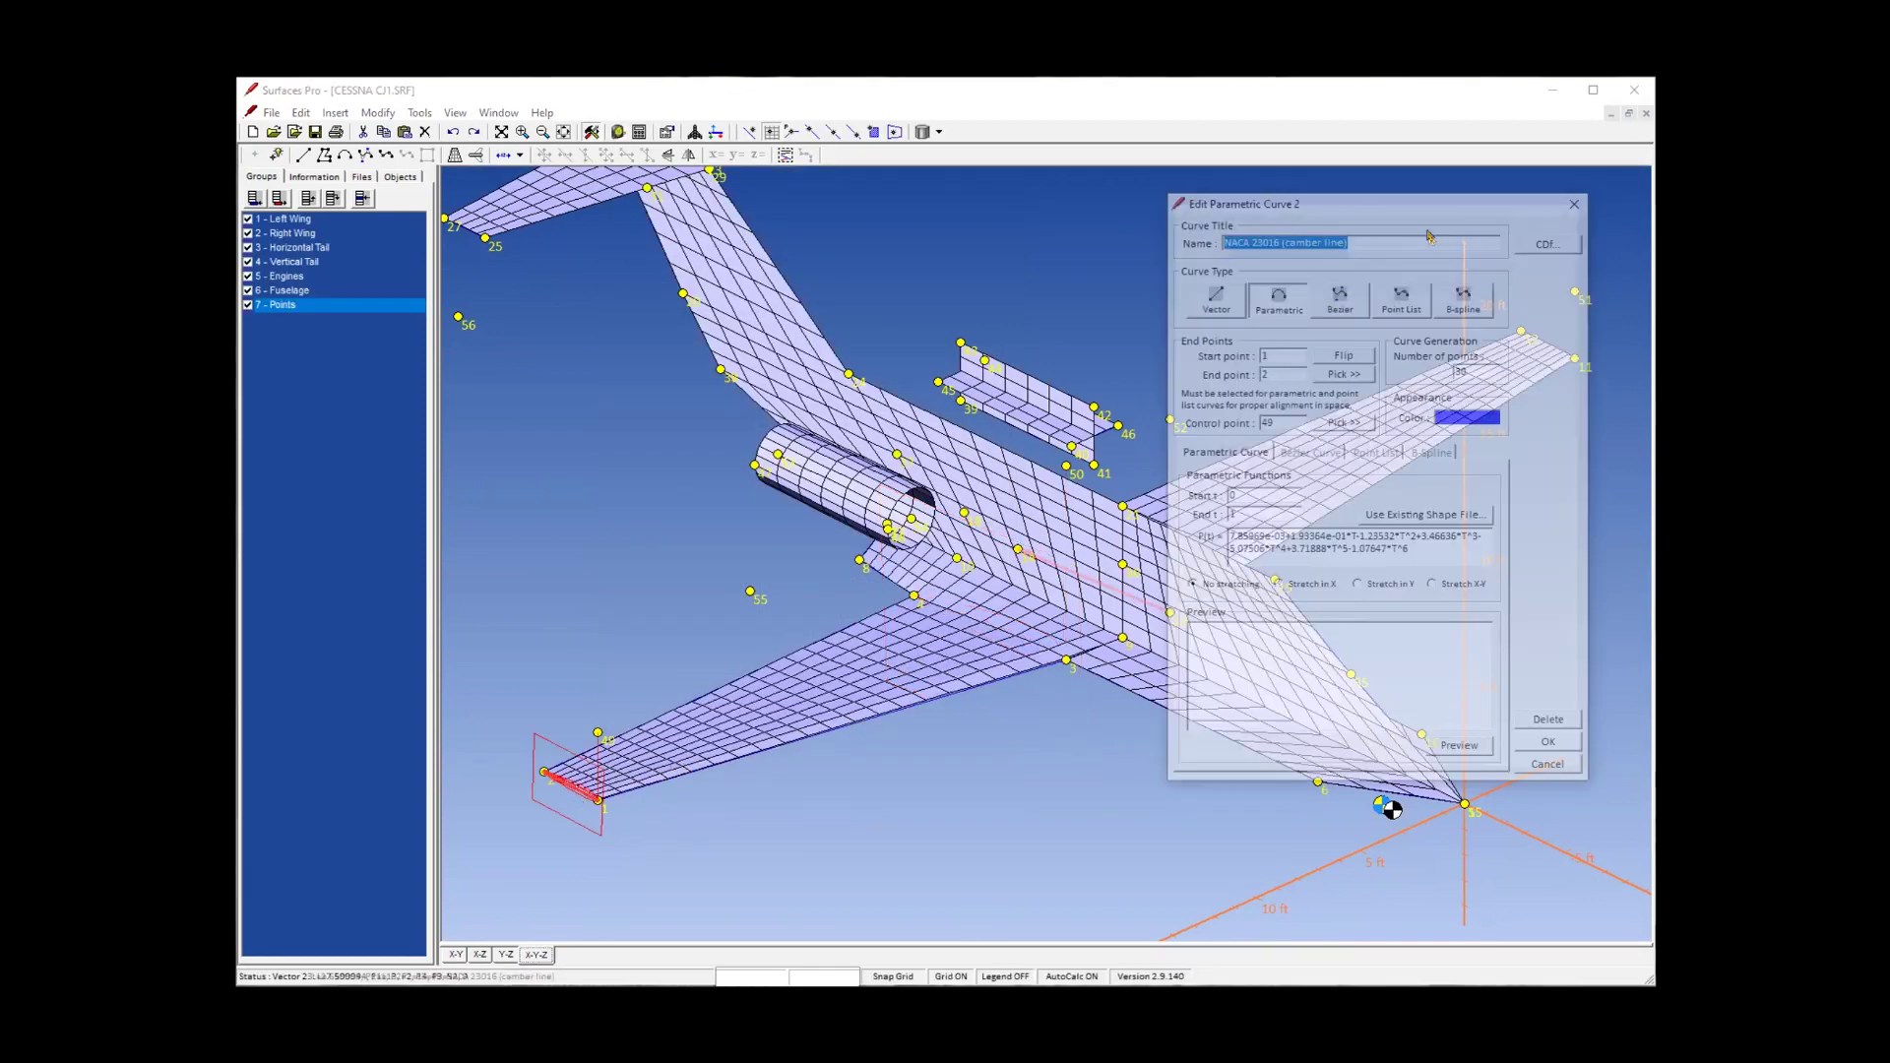
pyautogui.click(1425, 515)
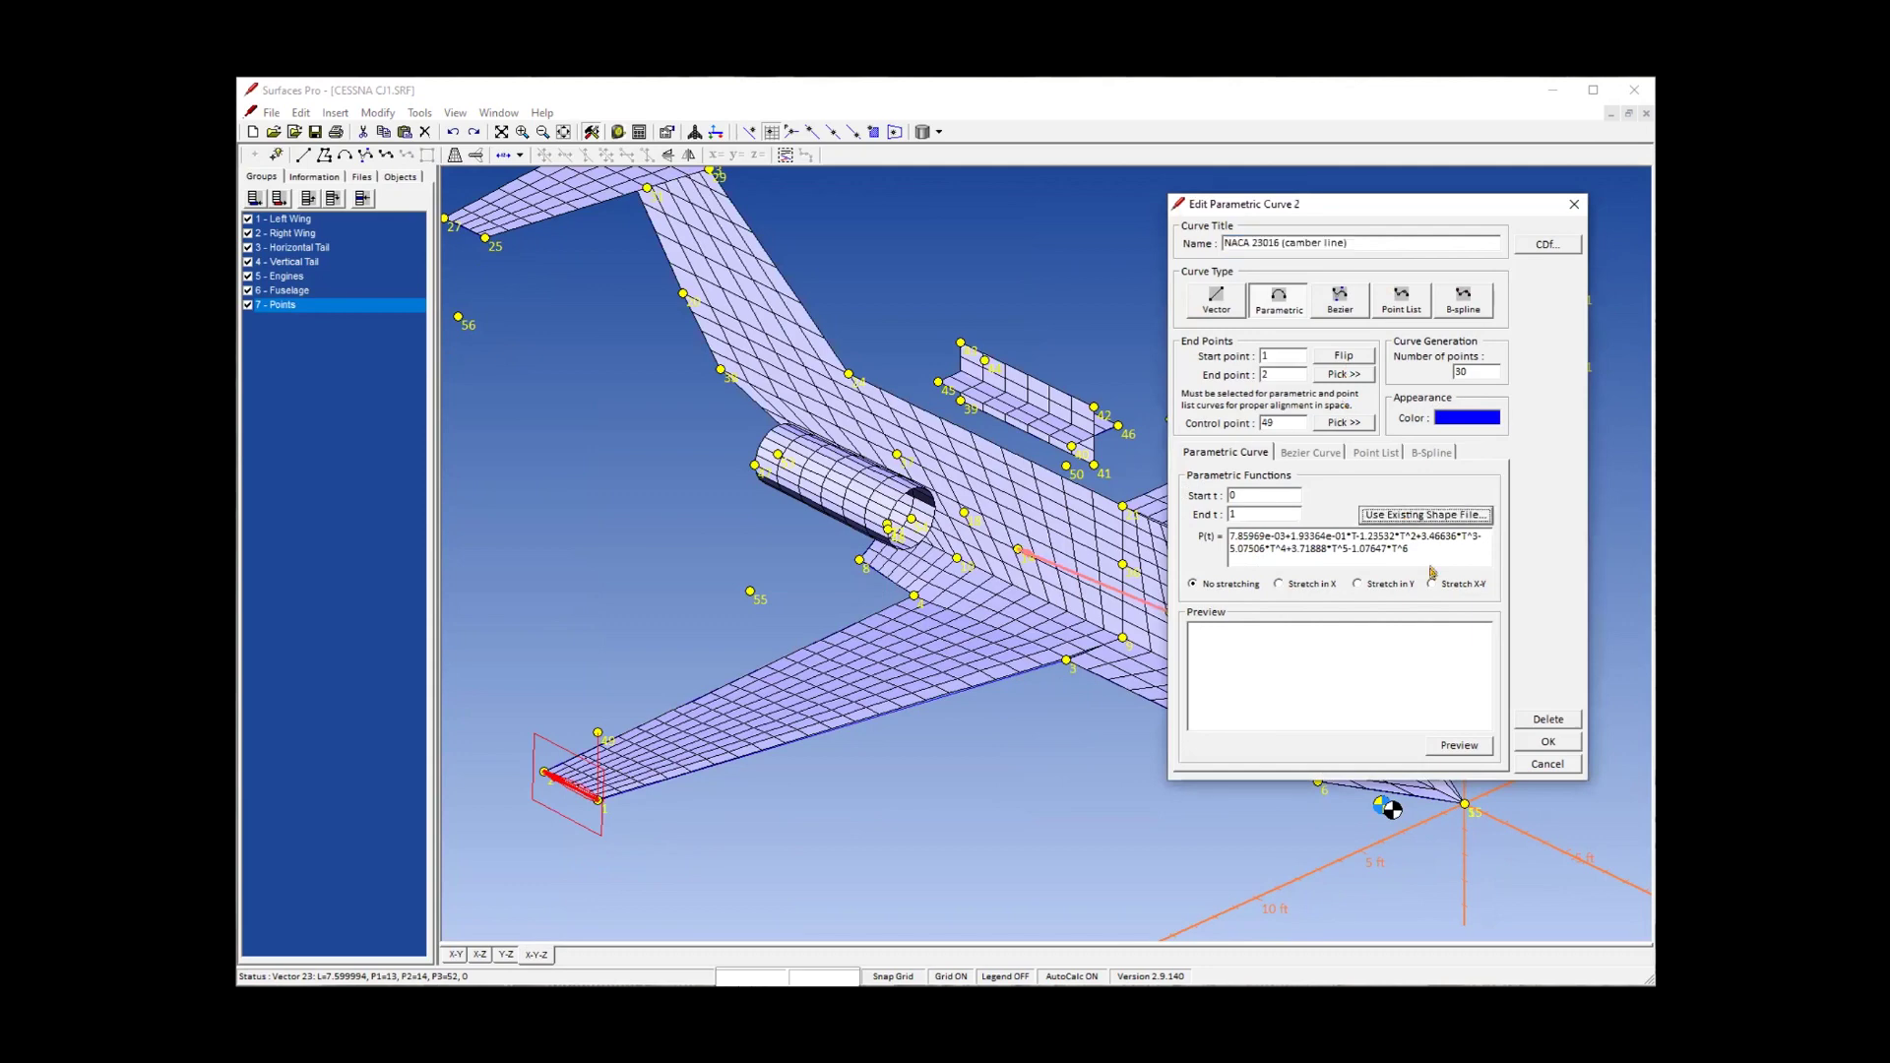
pyautogui.doubleClick(903, 276)
pyautogui.write('23012')
pyautogui.click(896, 742)
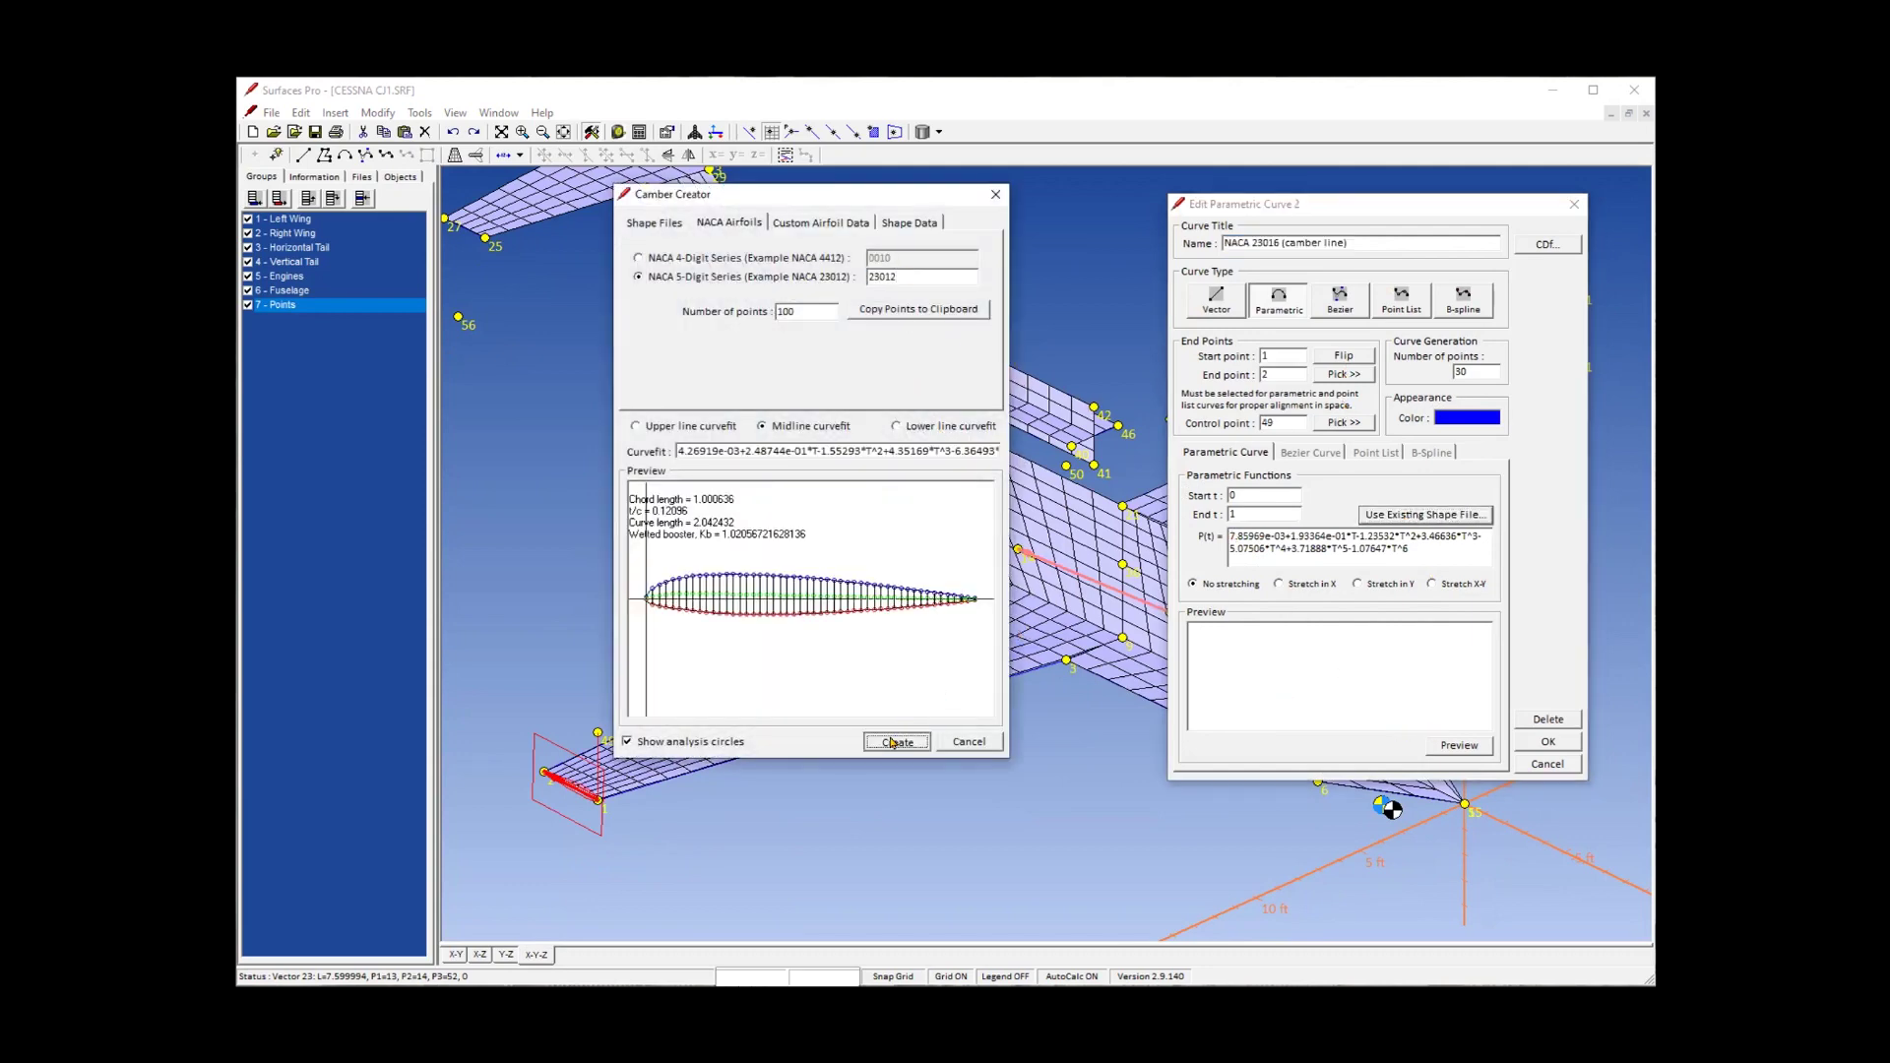
# Copy the properties of the root curve between points 3 and 4 onto the opposite wing's root curve.
pyautogui.click(1001, 638)
pyautogui.rightClick(1002, 638)
pyautogui.click(1057, 696)
pyautogui.click(1099, 584)
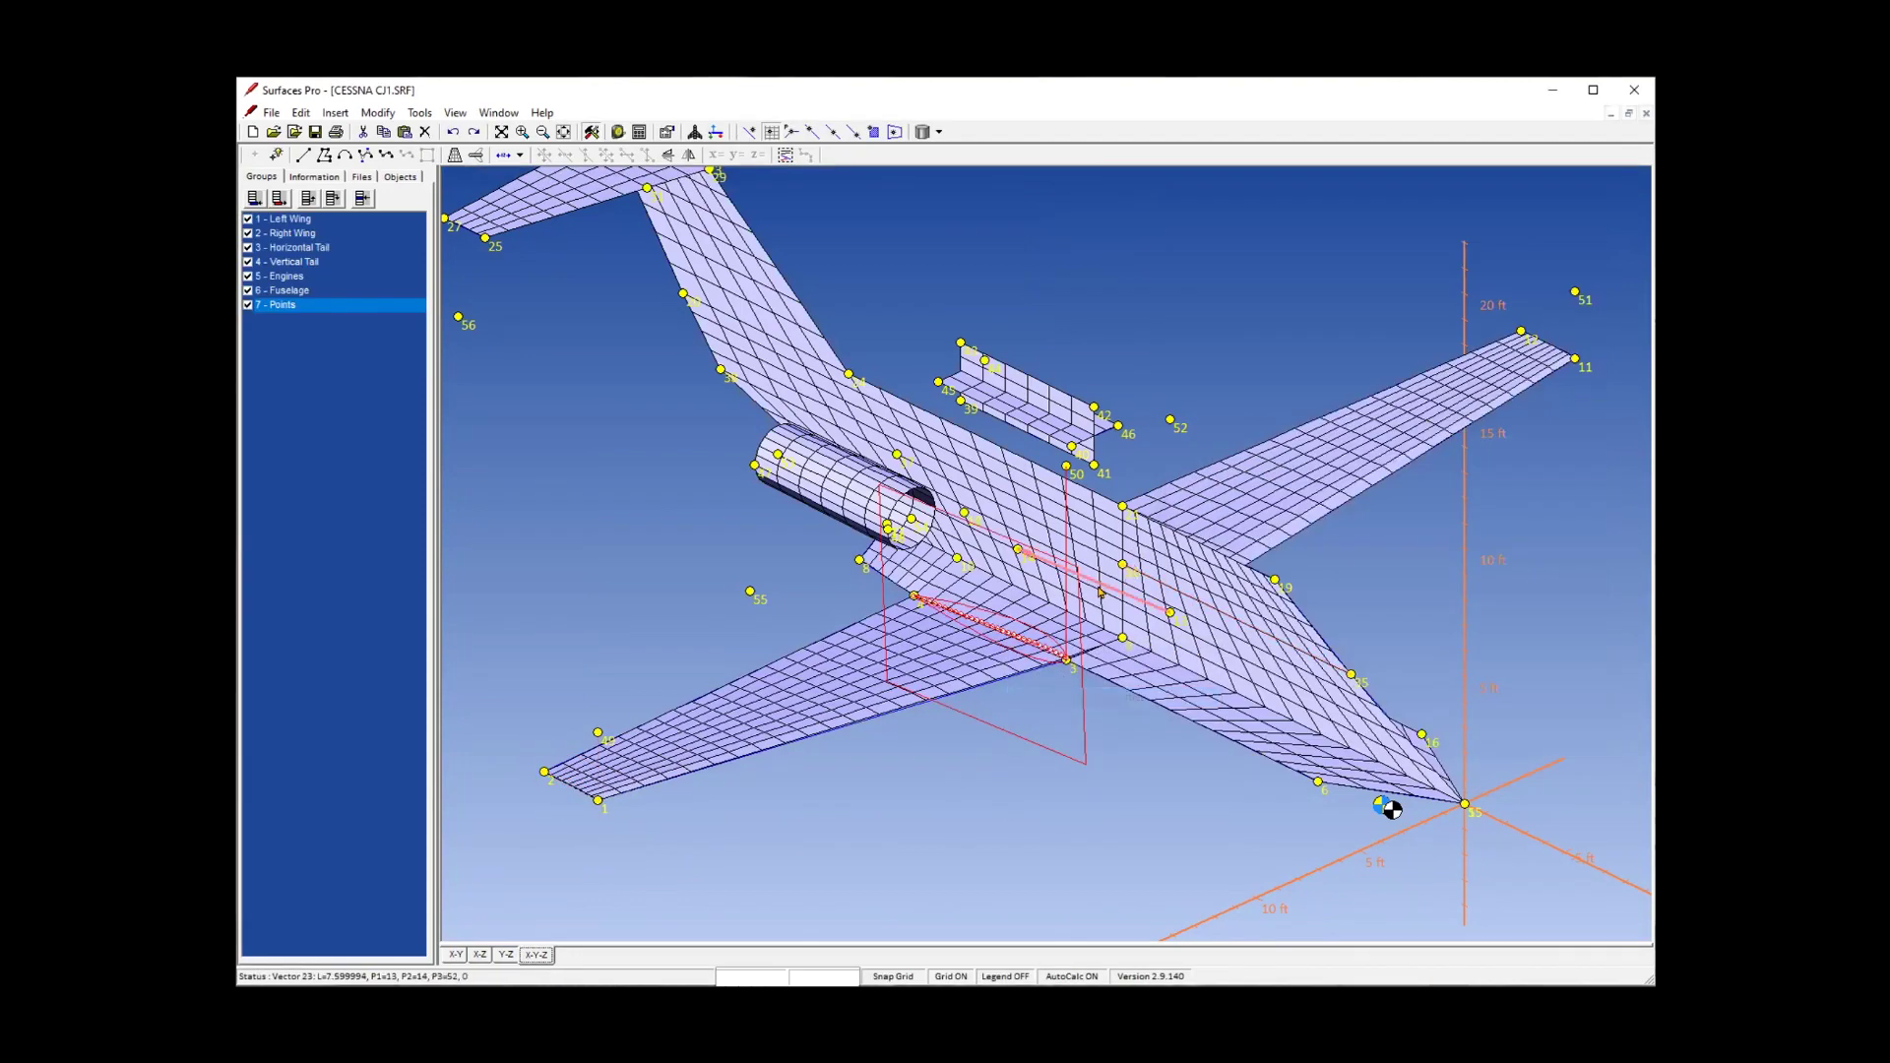
pyautogui.rightClick(1100, 585)
pyautogui.click(1148, 658)
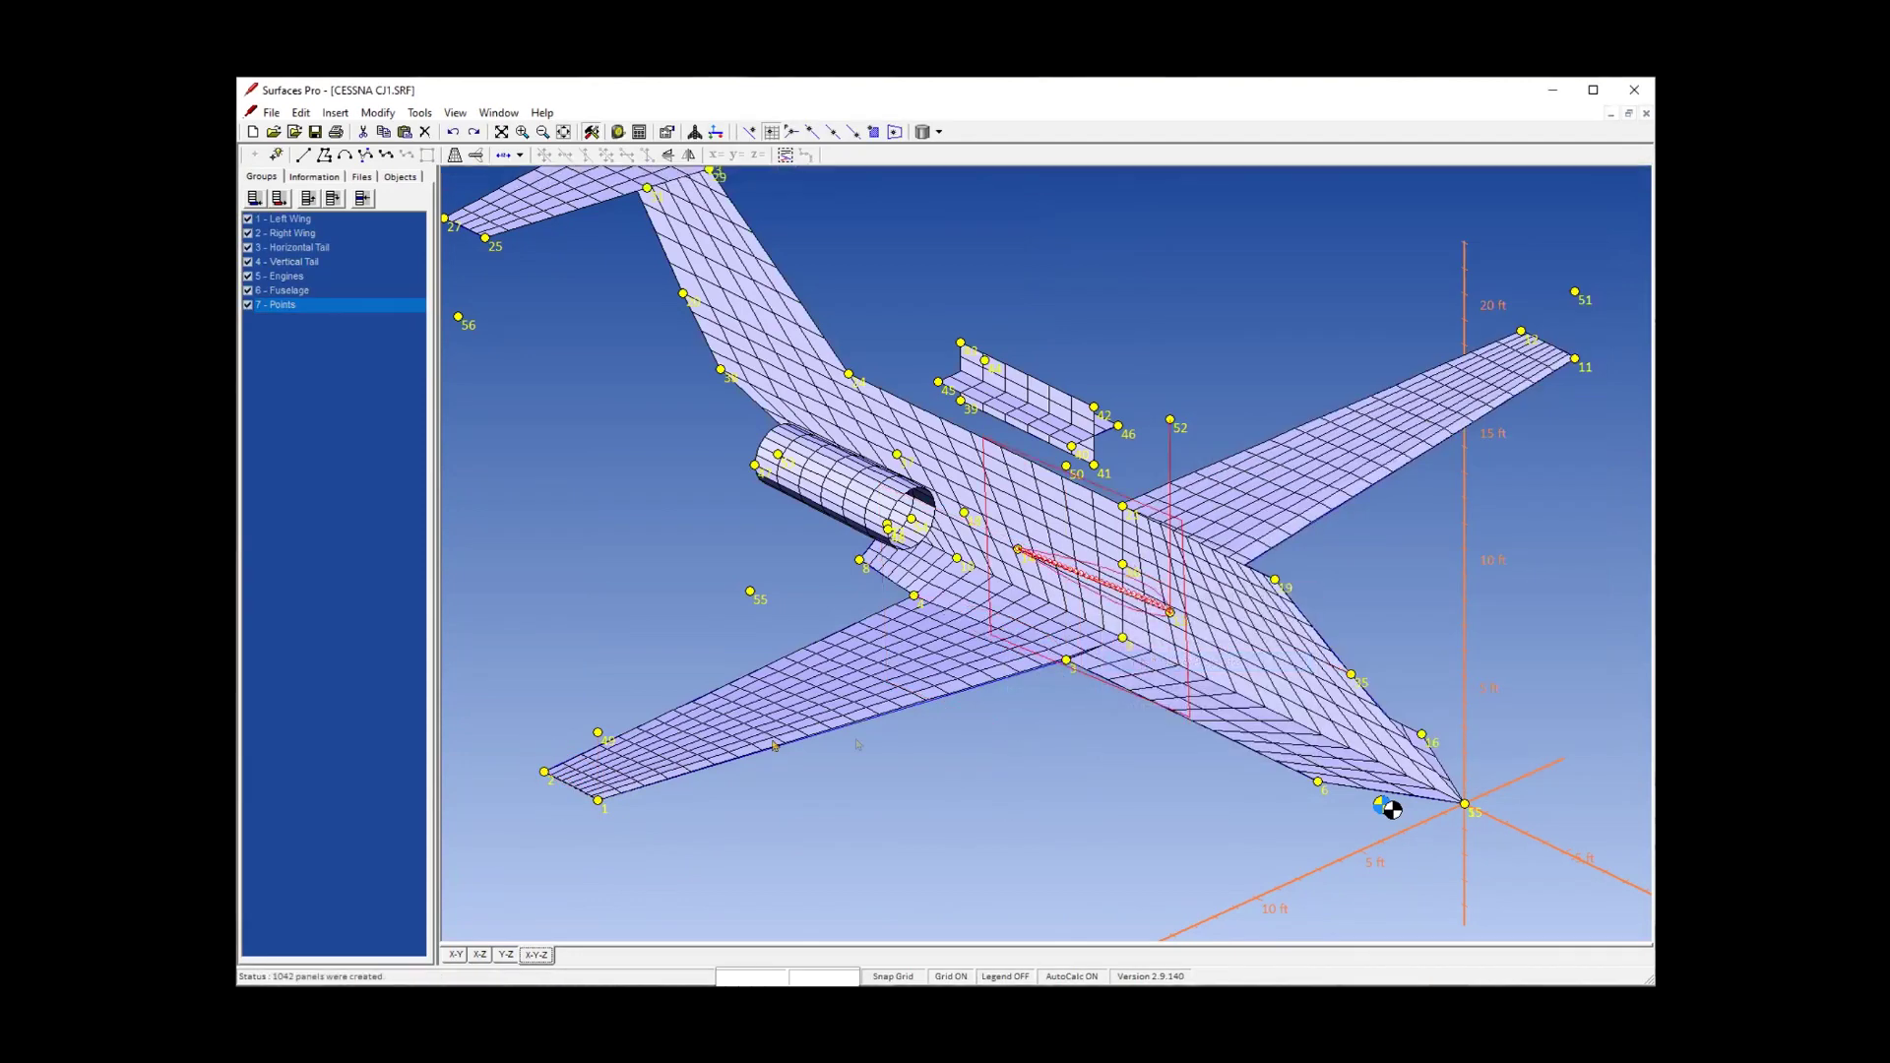
# Copy the properties of the tip curve between points 1 and 2 onto the opposite wing's tip curve.
pyautogui.click(571, 785)
pyautogui.rightClick(571, 785)
pyautogui.click(732, 849)
pyautogui.click(1547, 345)
pyautogui.rightClick(1548, 344)
pyautogui.click(1502, 574)
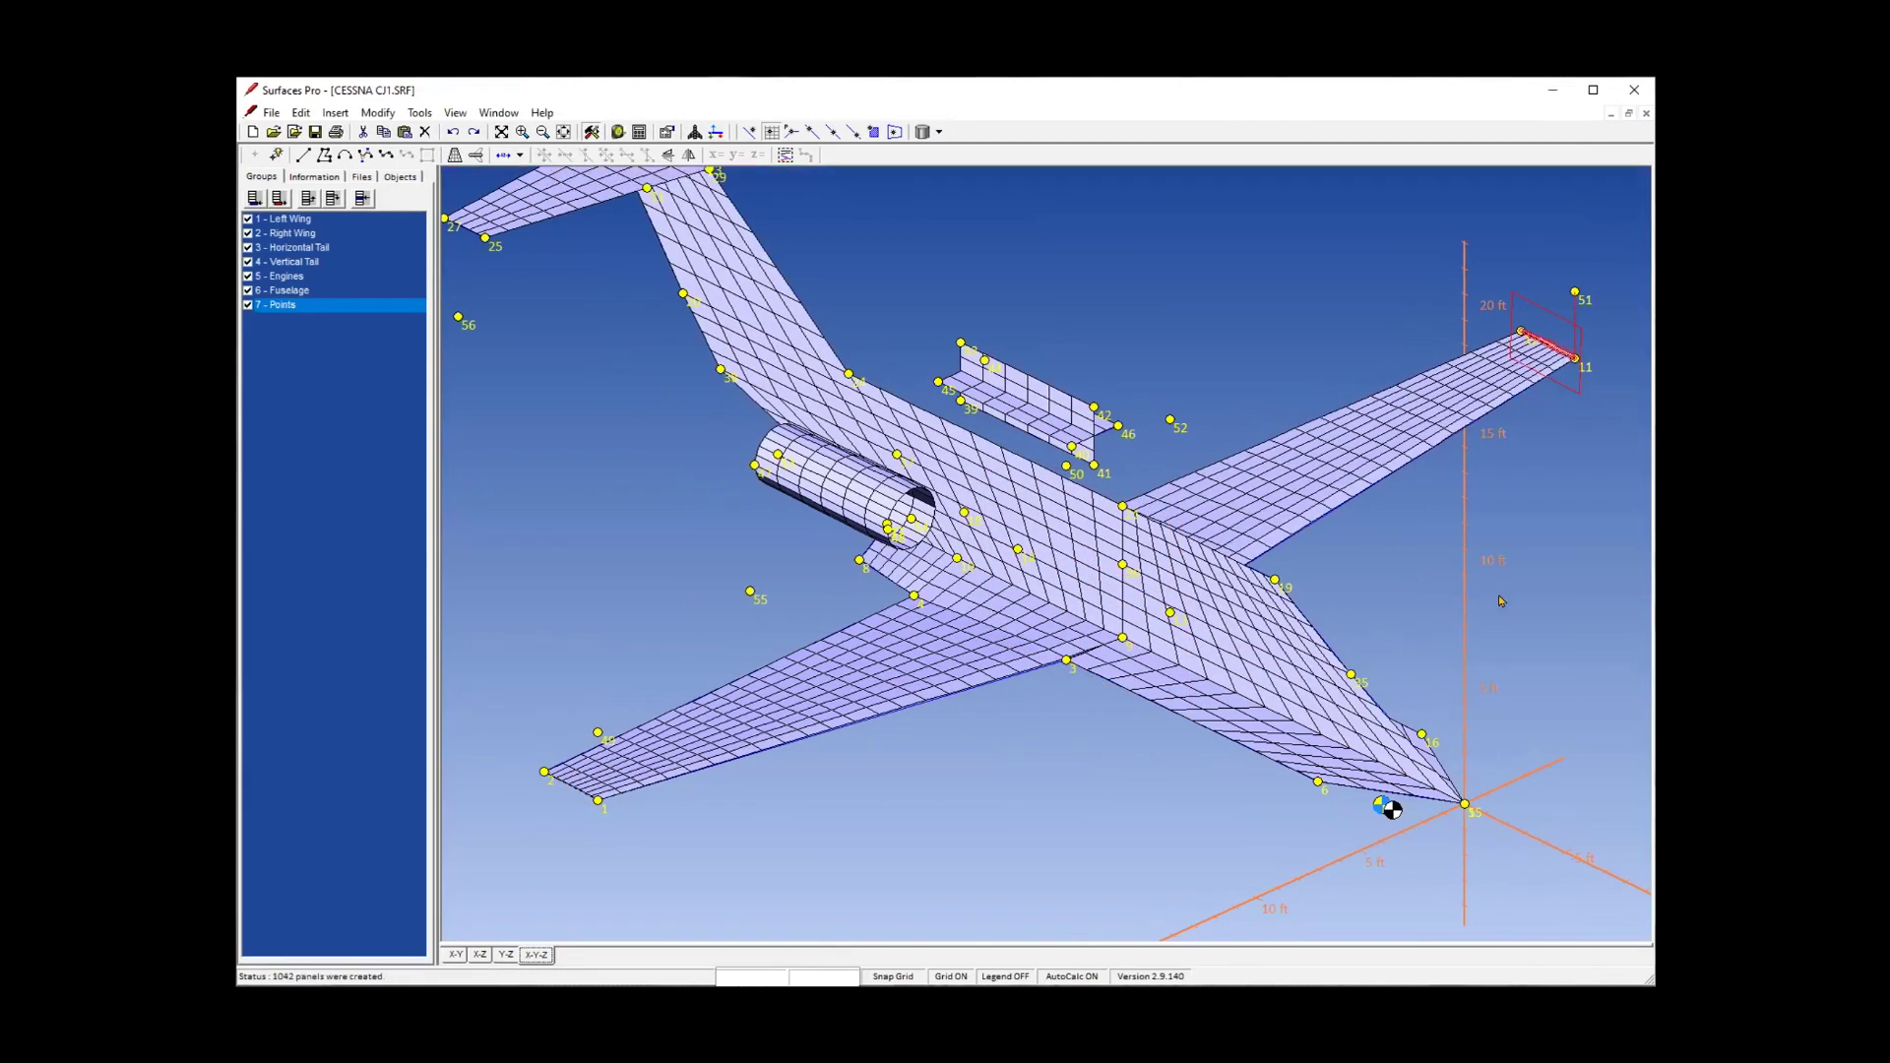
pyautogui.click(1489, 607)
# Define the horizontal tail's tip curve between points 25 and 27 with the NACA 0010 camber line.
pyautogui.moveTo(897, 228); pyautogui.dragTo(1091, 413, button='middle')
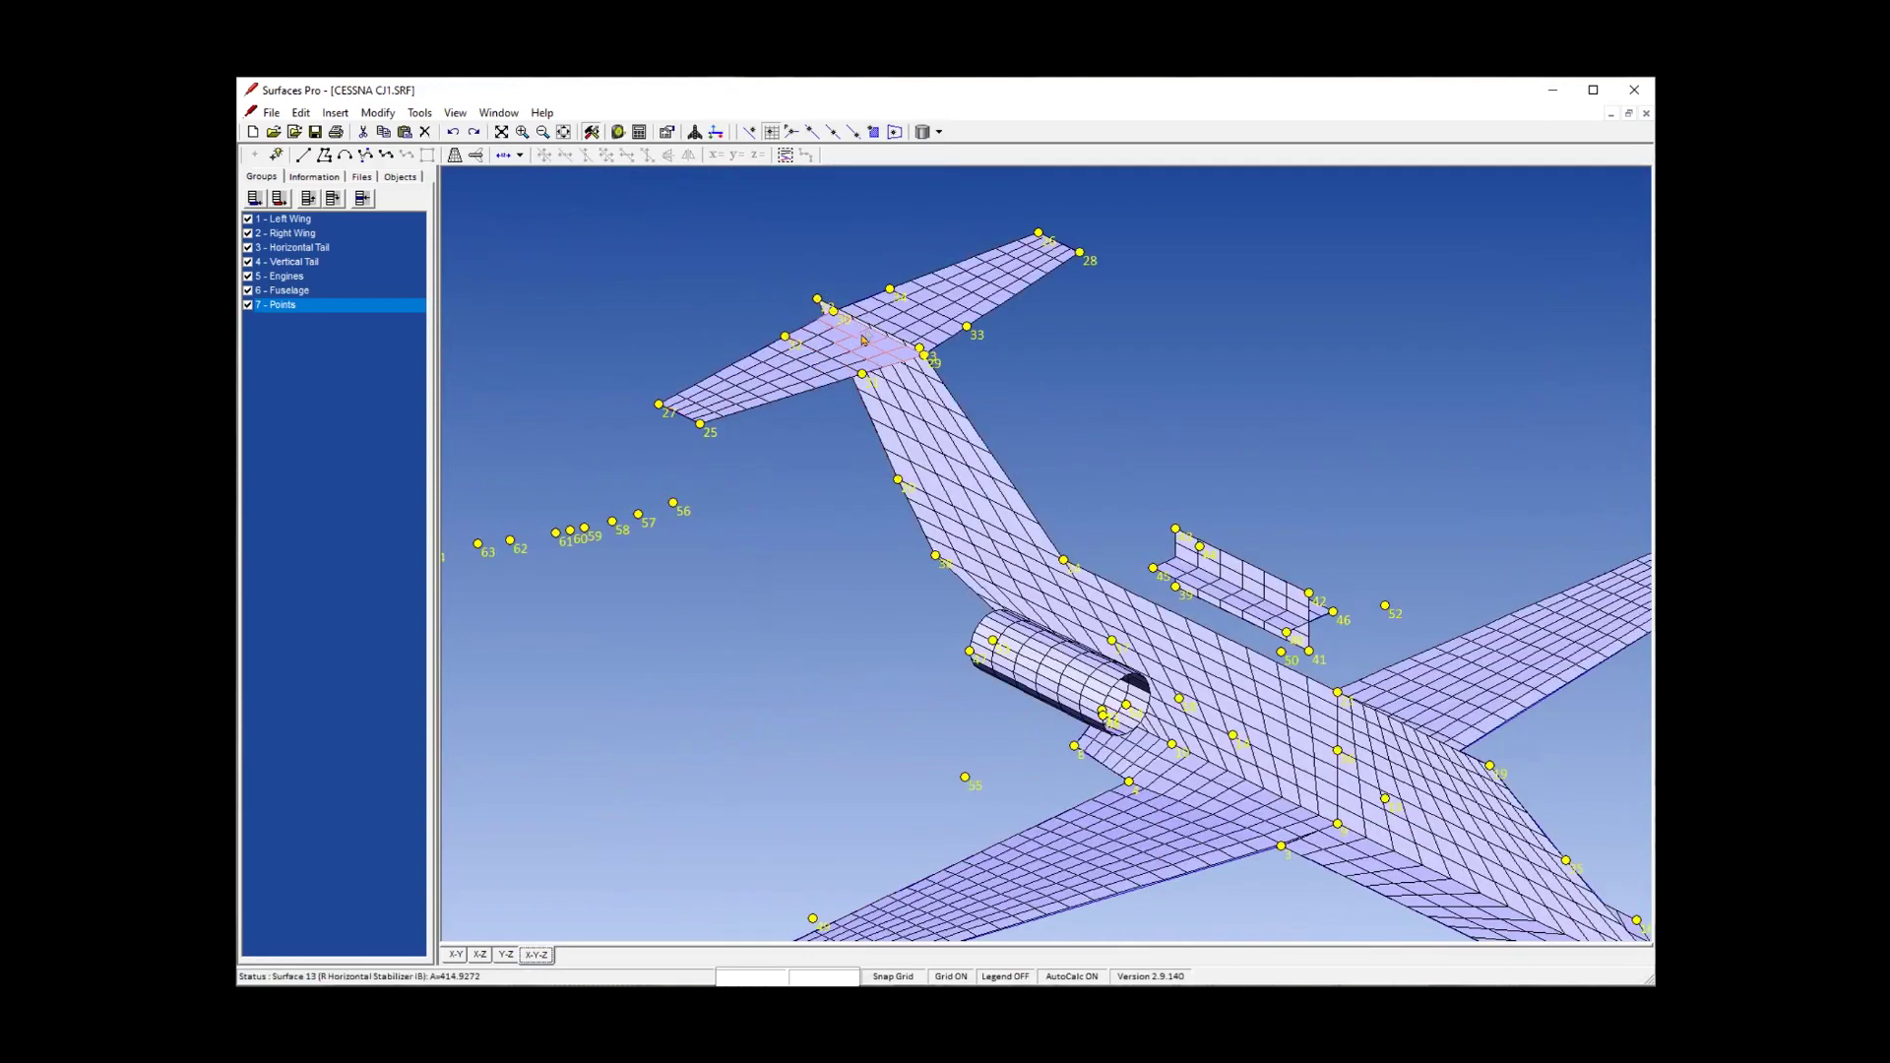
pyautogui.click(673, 416)
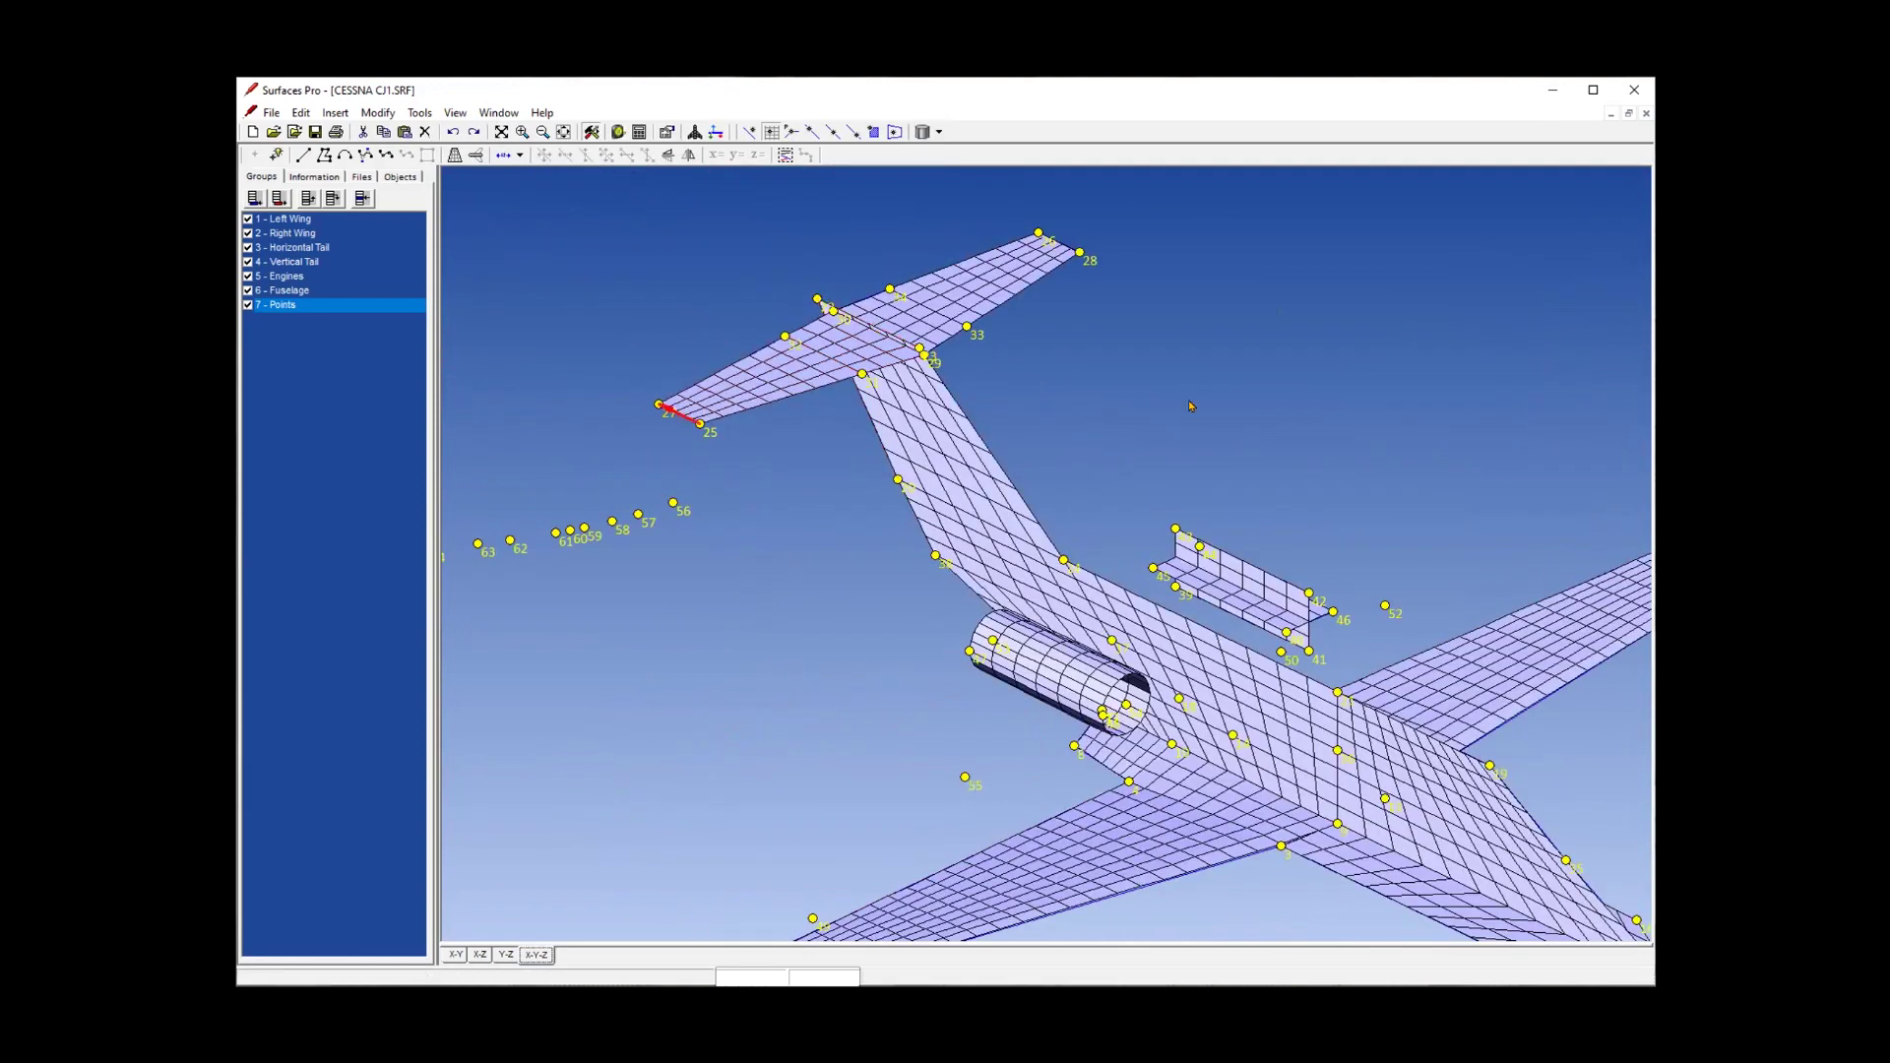
pyautogui.click(1442, 515)
pyautogui.click(813, 258)
pyautogui.click(894, 740)
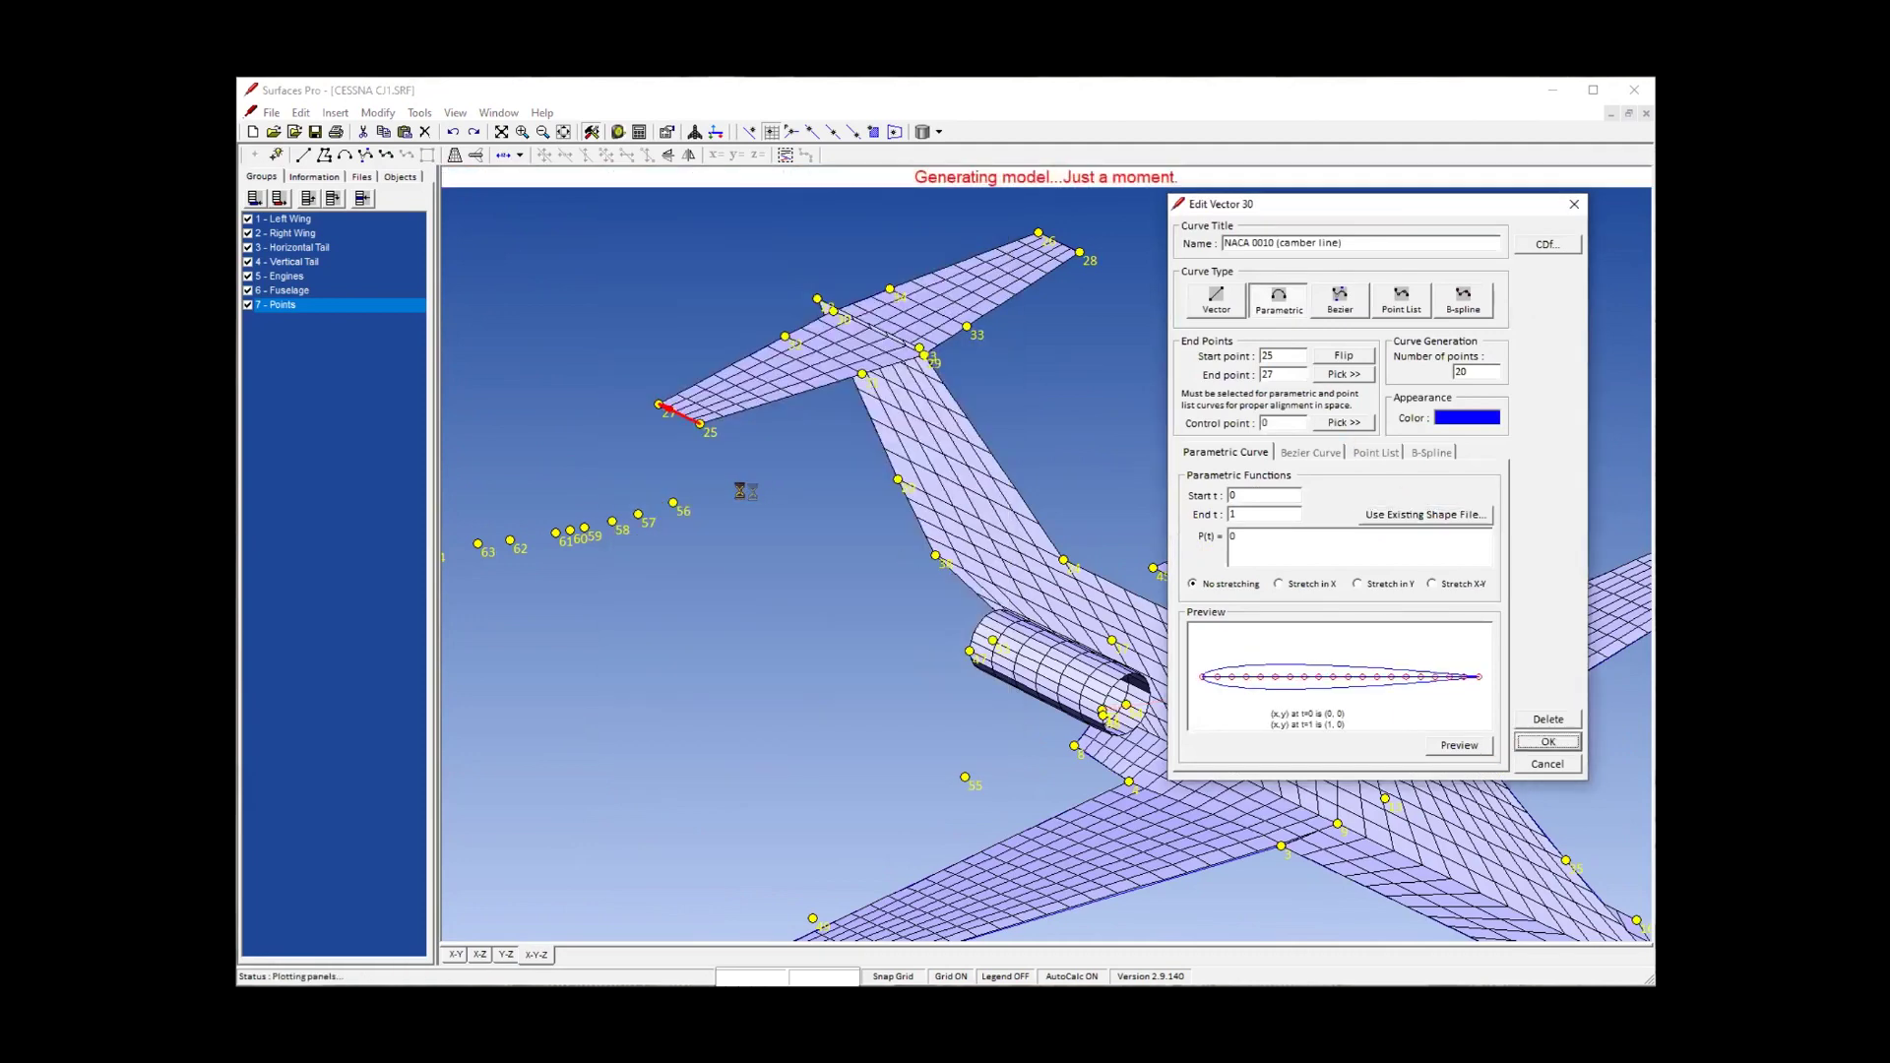
pyautogui.press('Return')
# Copy the horizontal tail tip curve's properties onto both tail root curves and the opposite tip curve.
pyautogui.rightClick(684, 421)
pyautogui.click(738, 468)
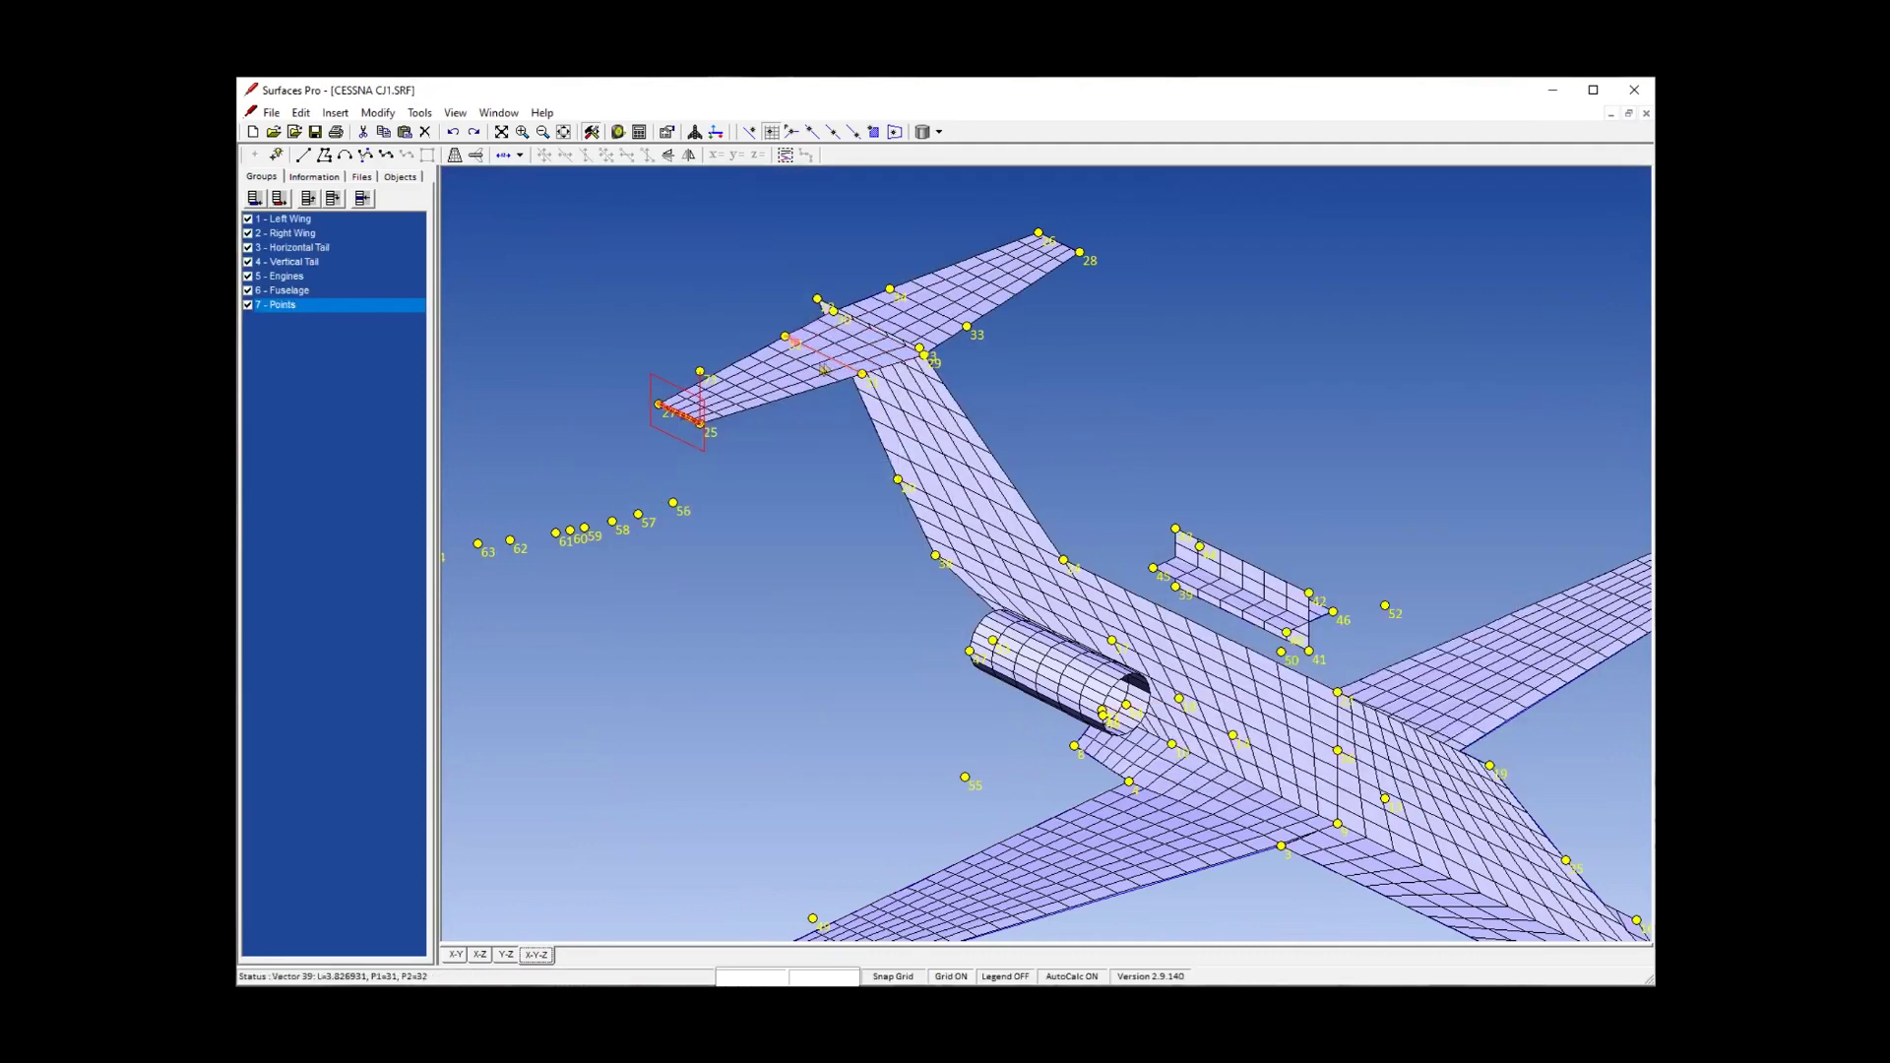
pyautogui.rightClick(822, 352)
pyautogui.click(886, 438)
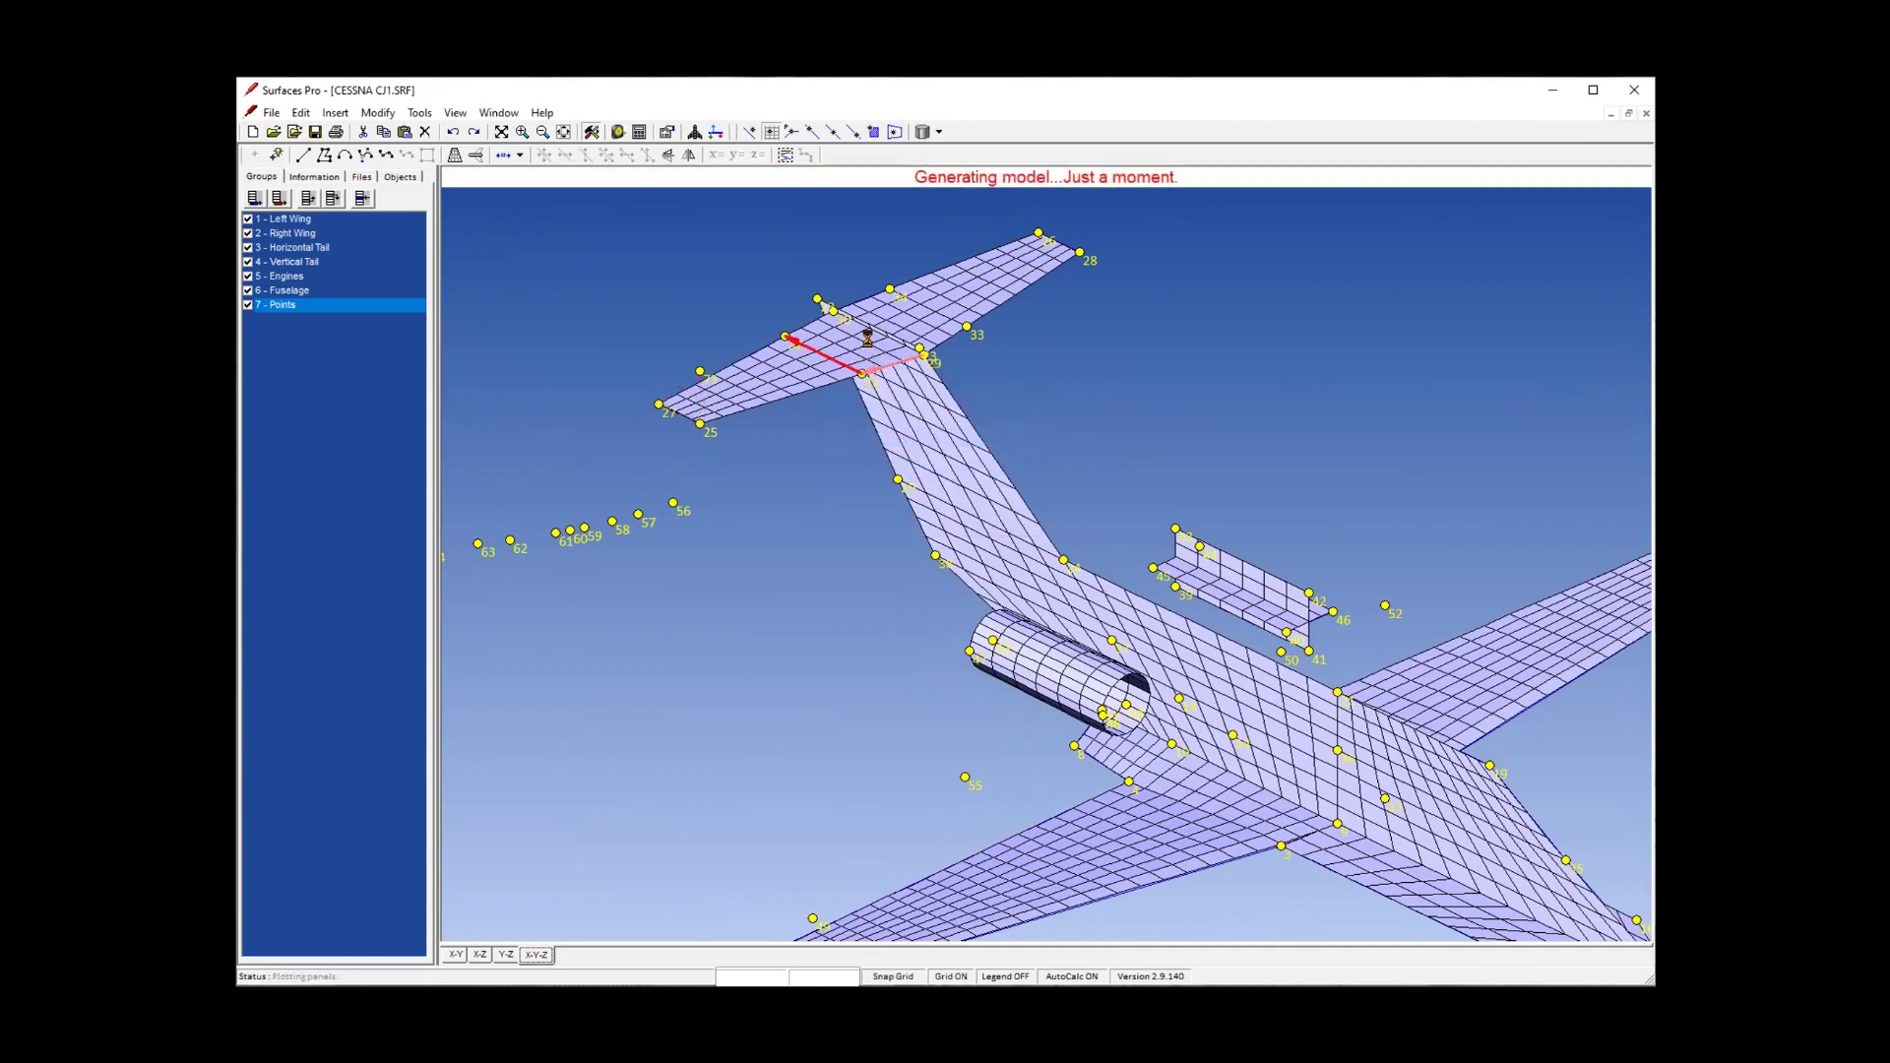
pyautogui.rightClick(868, 336)
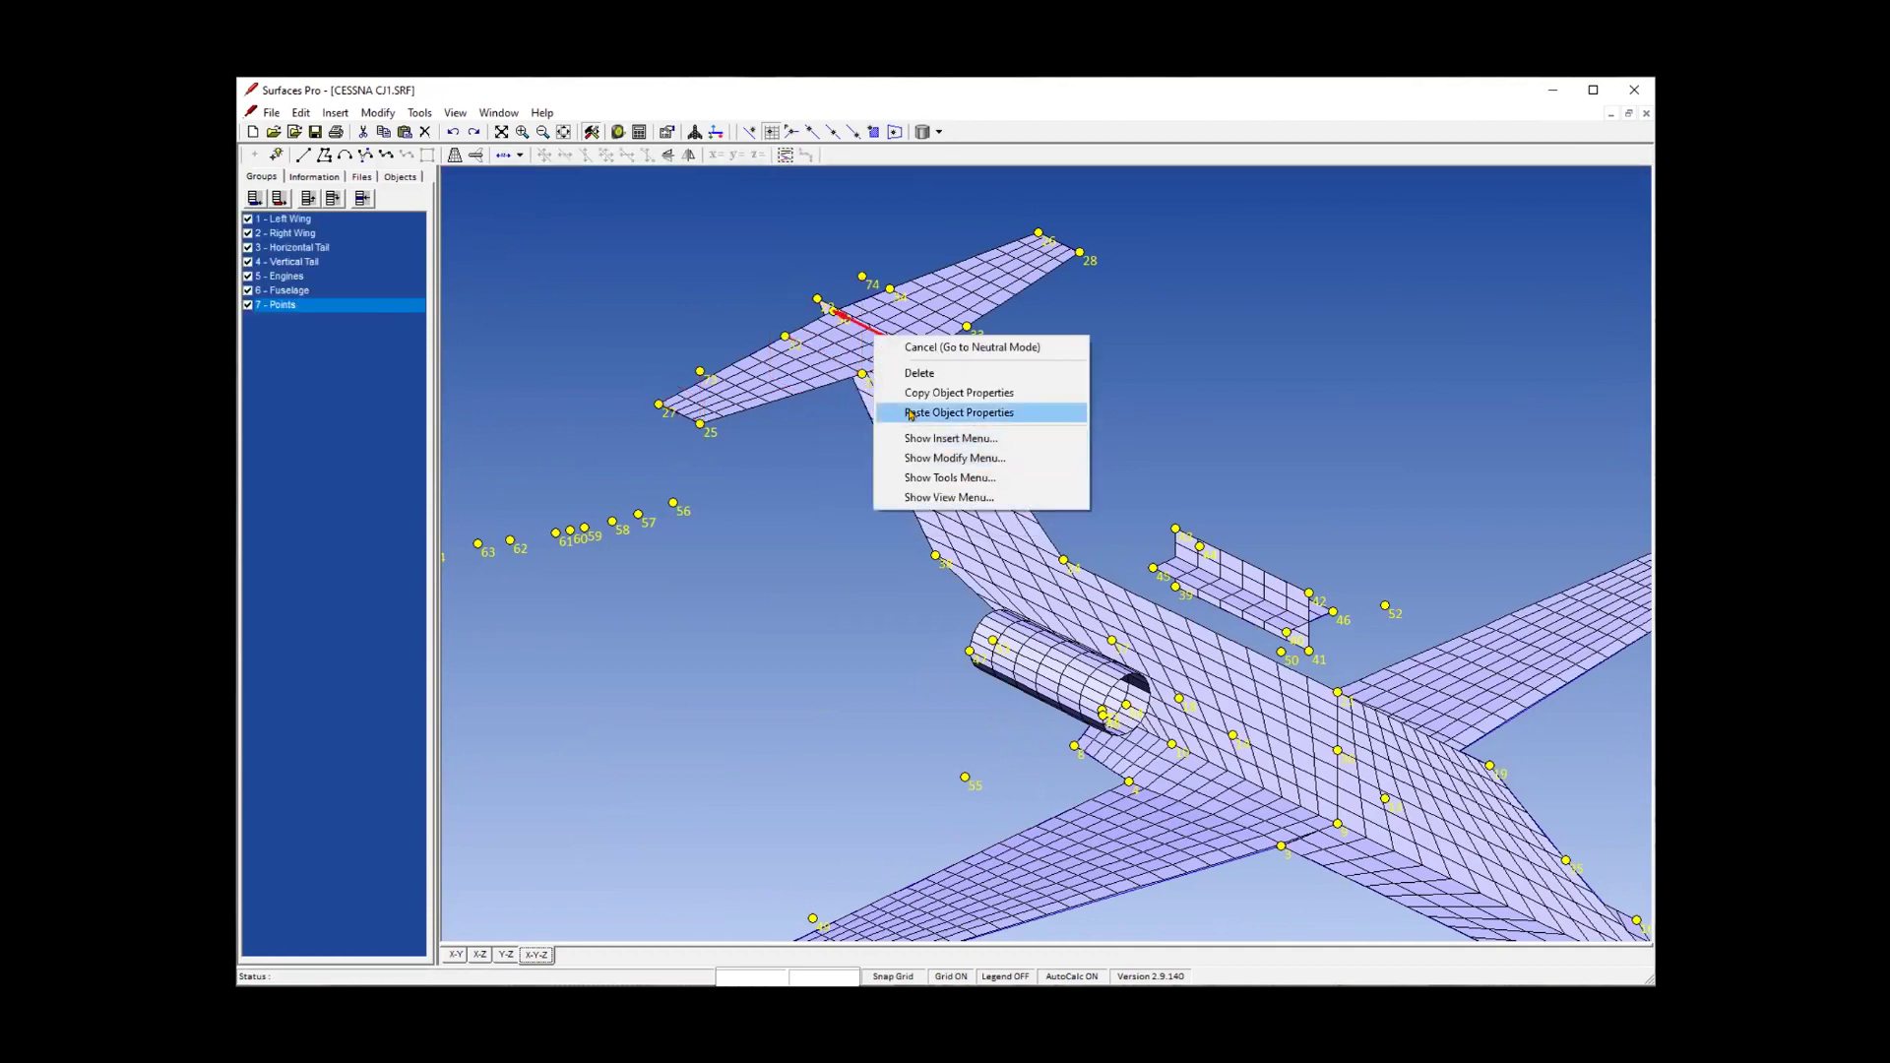
pyautogui.click(960, 411)
pyautogui.rightClick(1059, 243)
pyautogui.click(1147, 323)
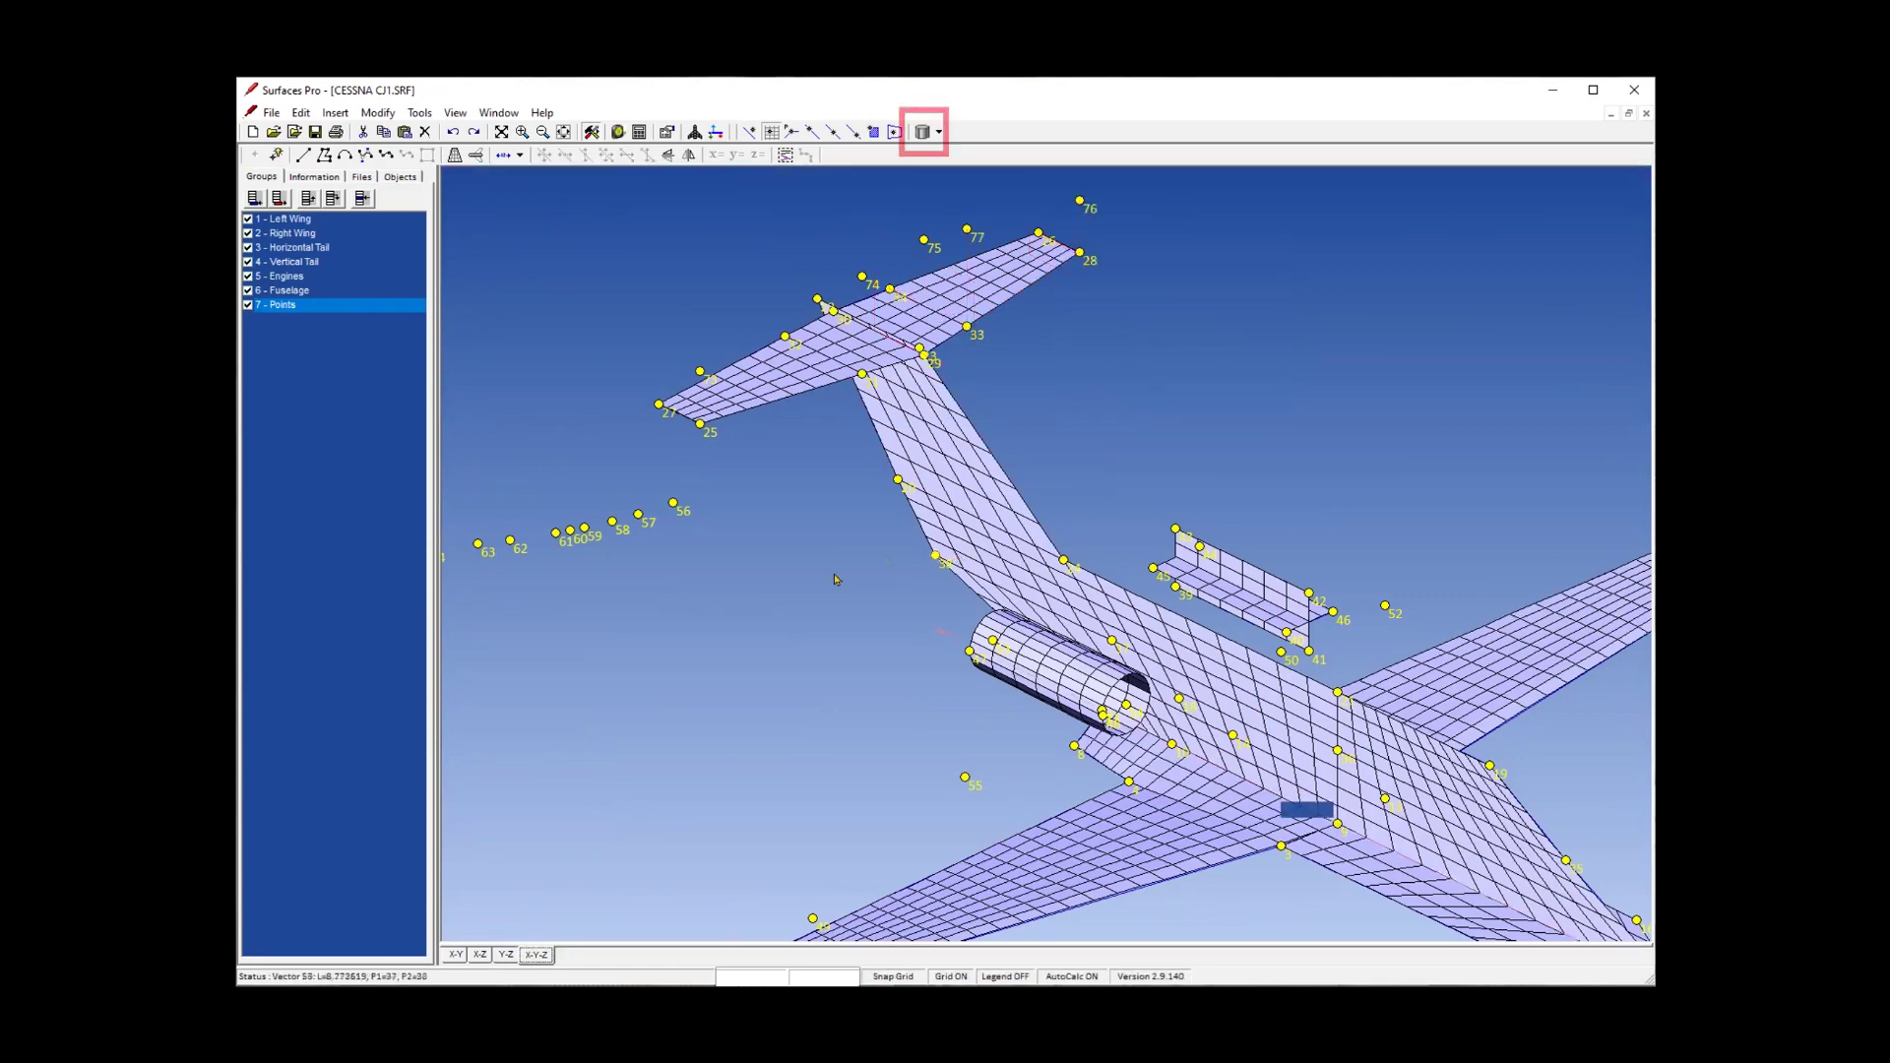
# Display the whole aircraft as shaded 3D surfaces and view it from a lower angle.
pyautogui.scroll(-2, 807, 557)
pyautogui.moveTo(904, 649); pyautogui.dragTo(797, 525, button='middle')
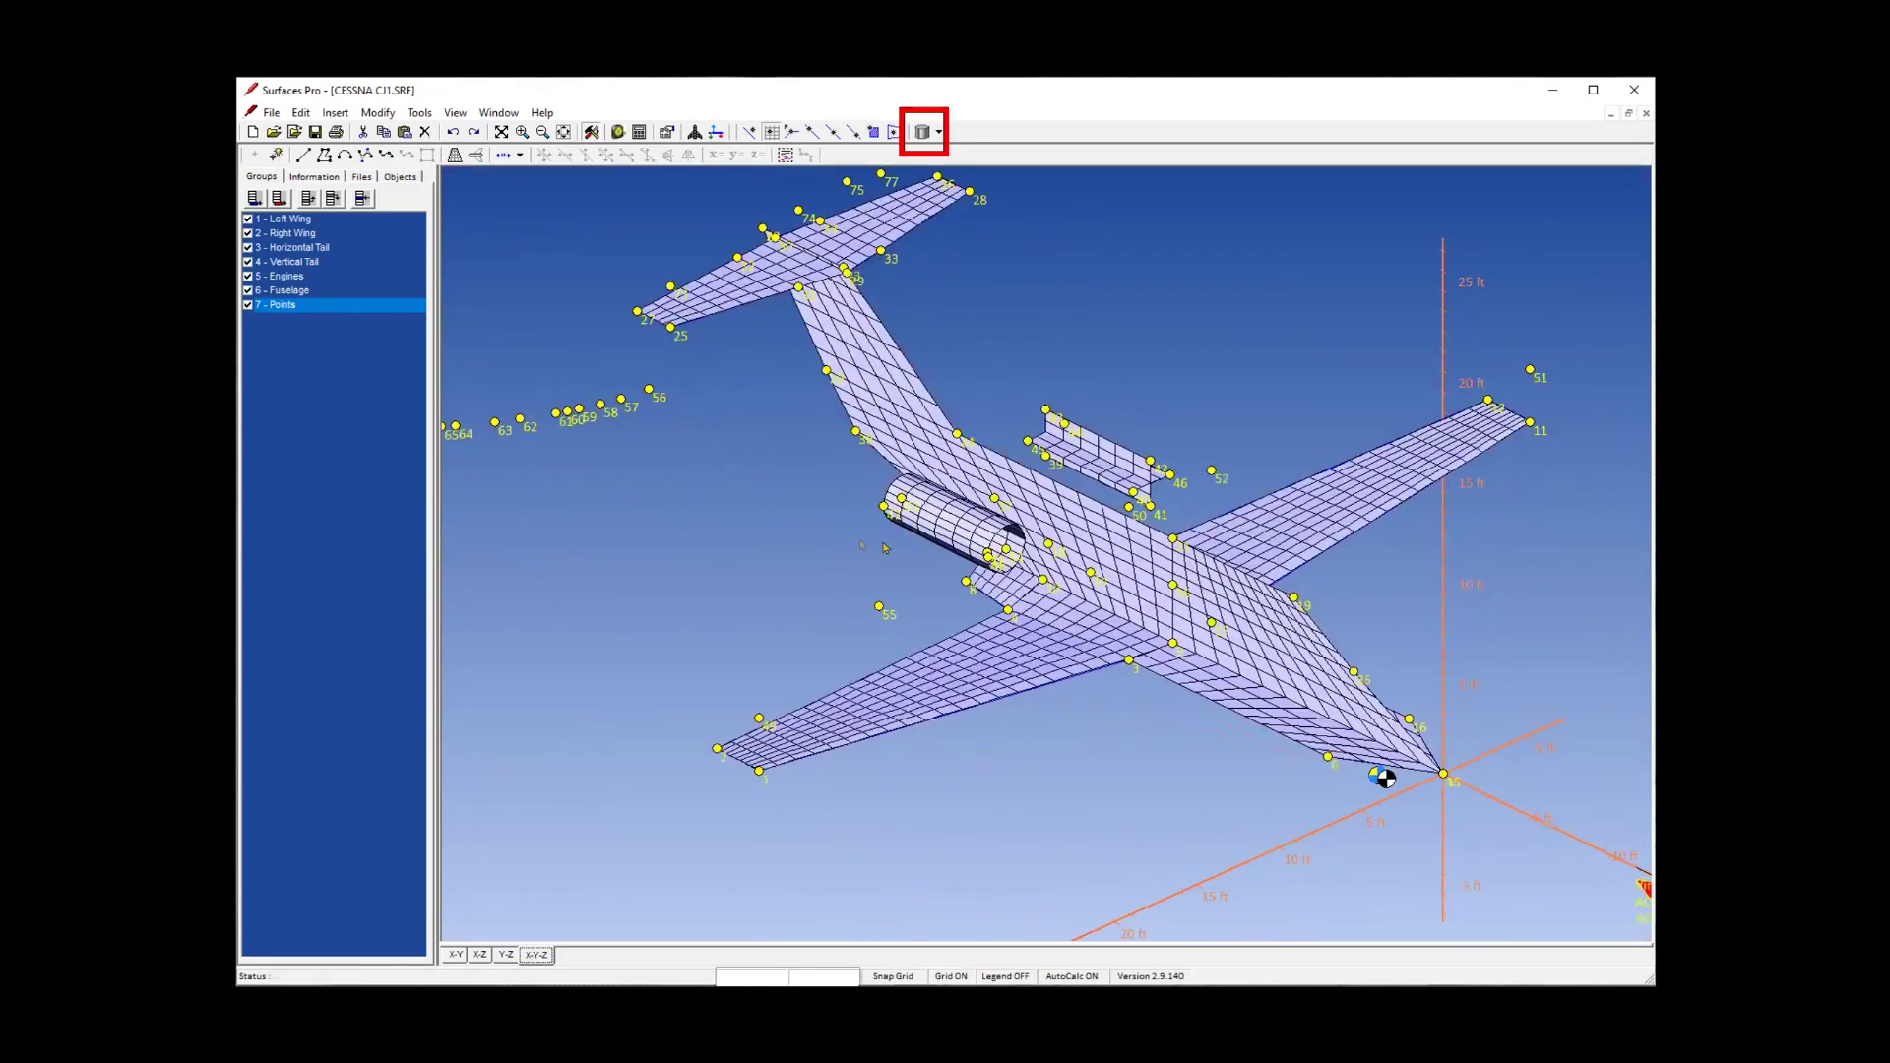
pyautogui.click(922, 132)
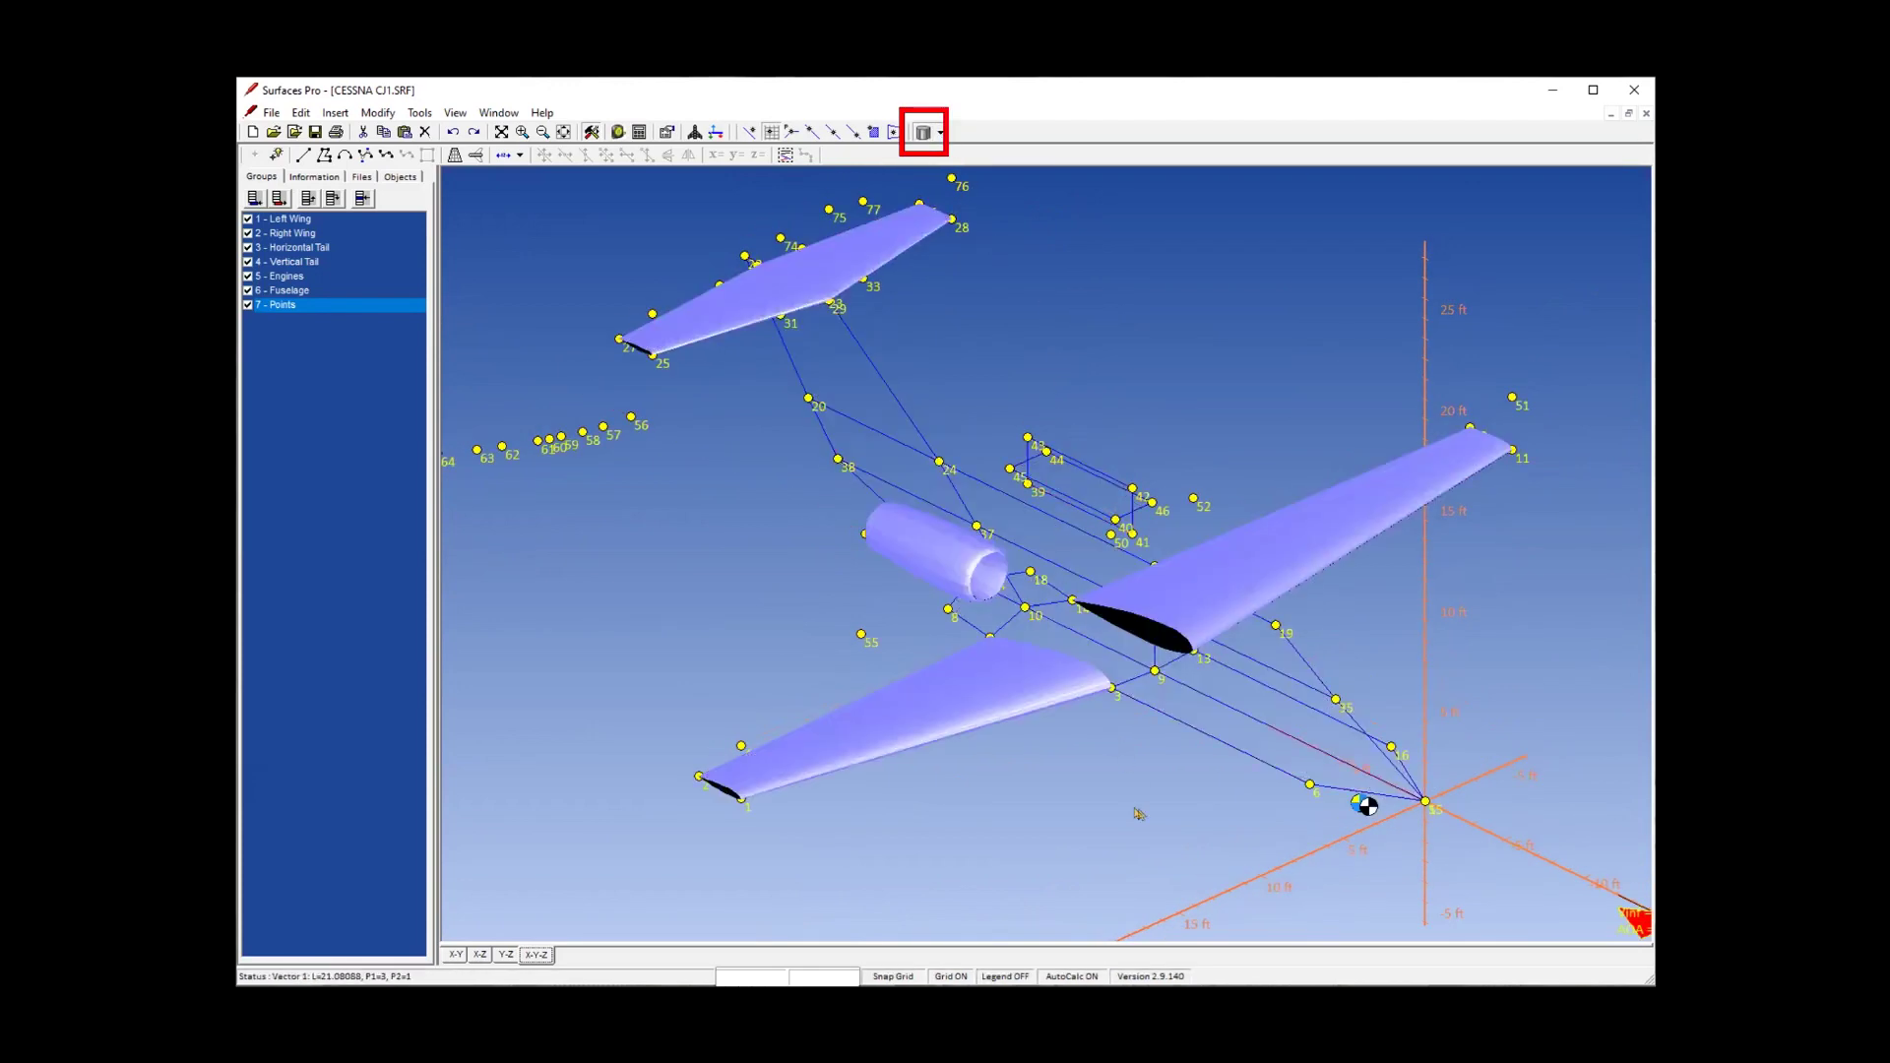
pyautogui.moveTo(1179, 778)
pyautogui.mouseDown(button='middle')
pyautogui.moveTo(947, 778)
pyautogui.moveTo(852, 810)
pyautogui.moveTo(1029, 840)
pyautogui.moveTo(980, 782)
pyautogui.moveTo(1092, 825)
pyautogui.moveTo(899, 739)
pyautogui.moveTo(966, 772)
pyautogui.moveTo(959, 787)
pyautogui.mouseUp(button='middle')
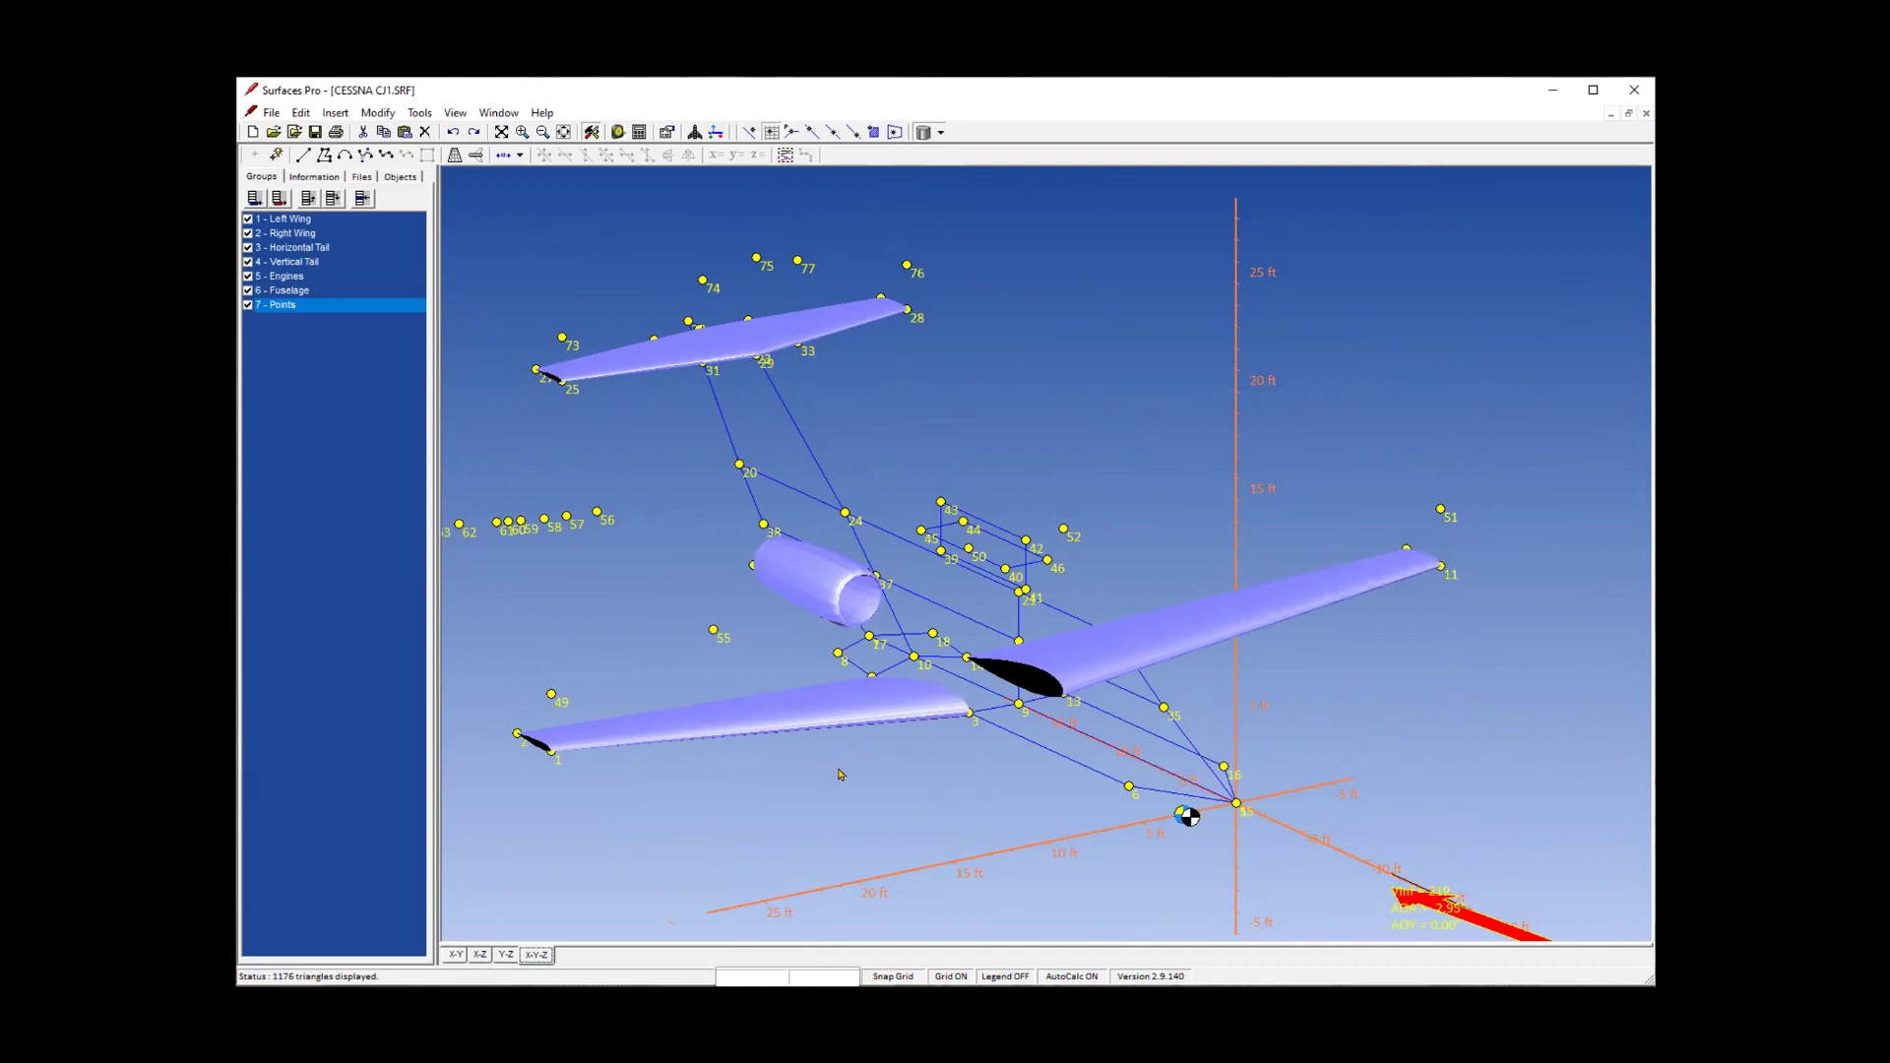
# Compare the panel mesh with the shaded display, set the shaded view to Perspective - Auto, and frame the aircraft.
pyautogui.click(923, 132)
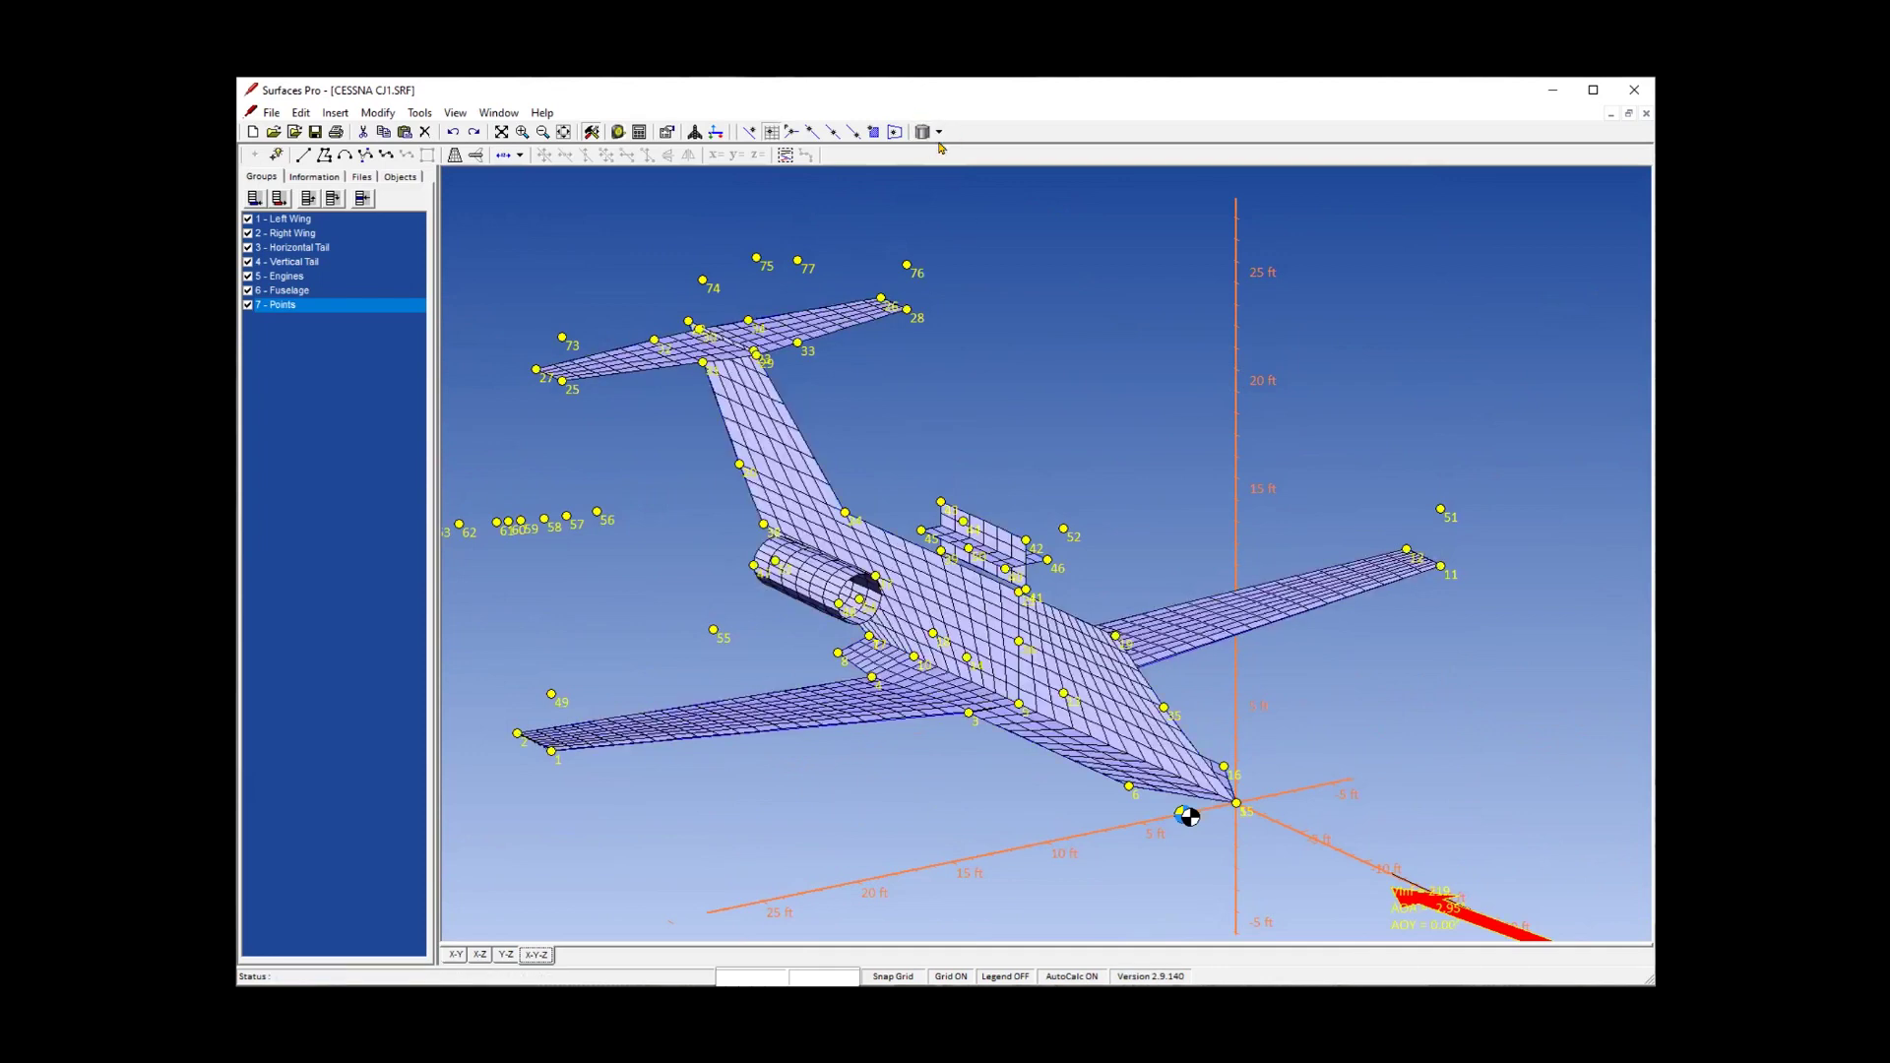
pyautogui.click(938, 132)
pyautogui.click(921, 130)
pyautogui.click(923, 132)
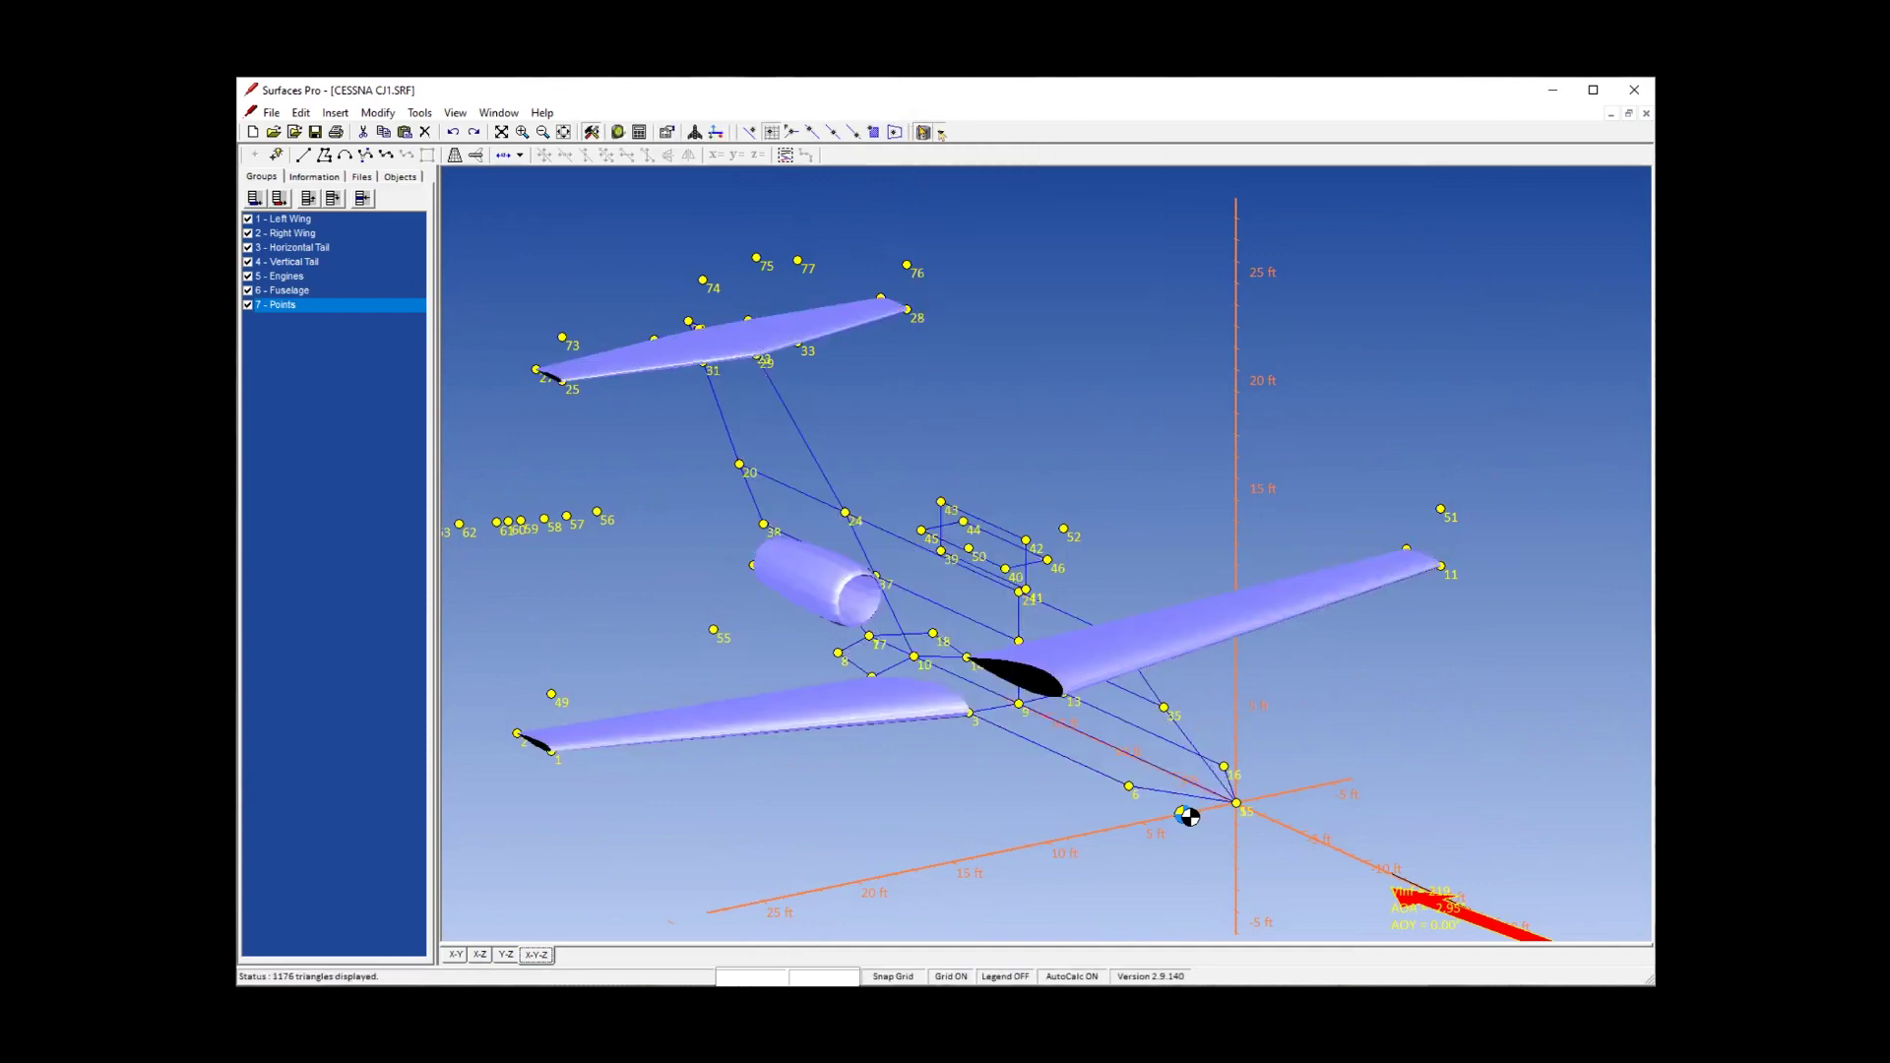
pyautogui.click(940, 131)
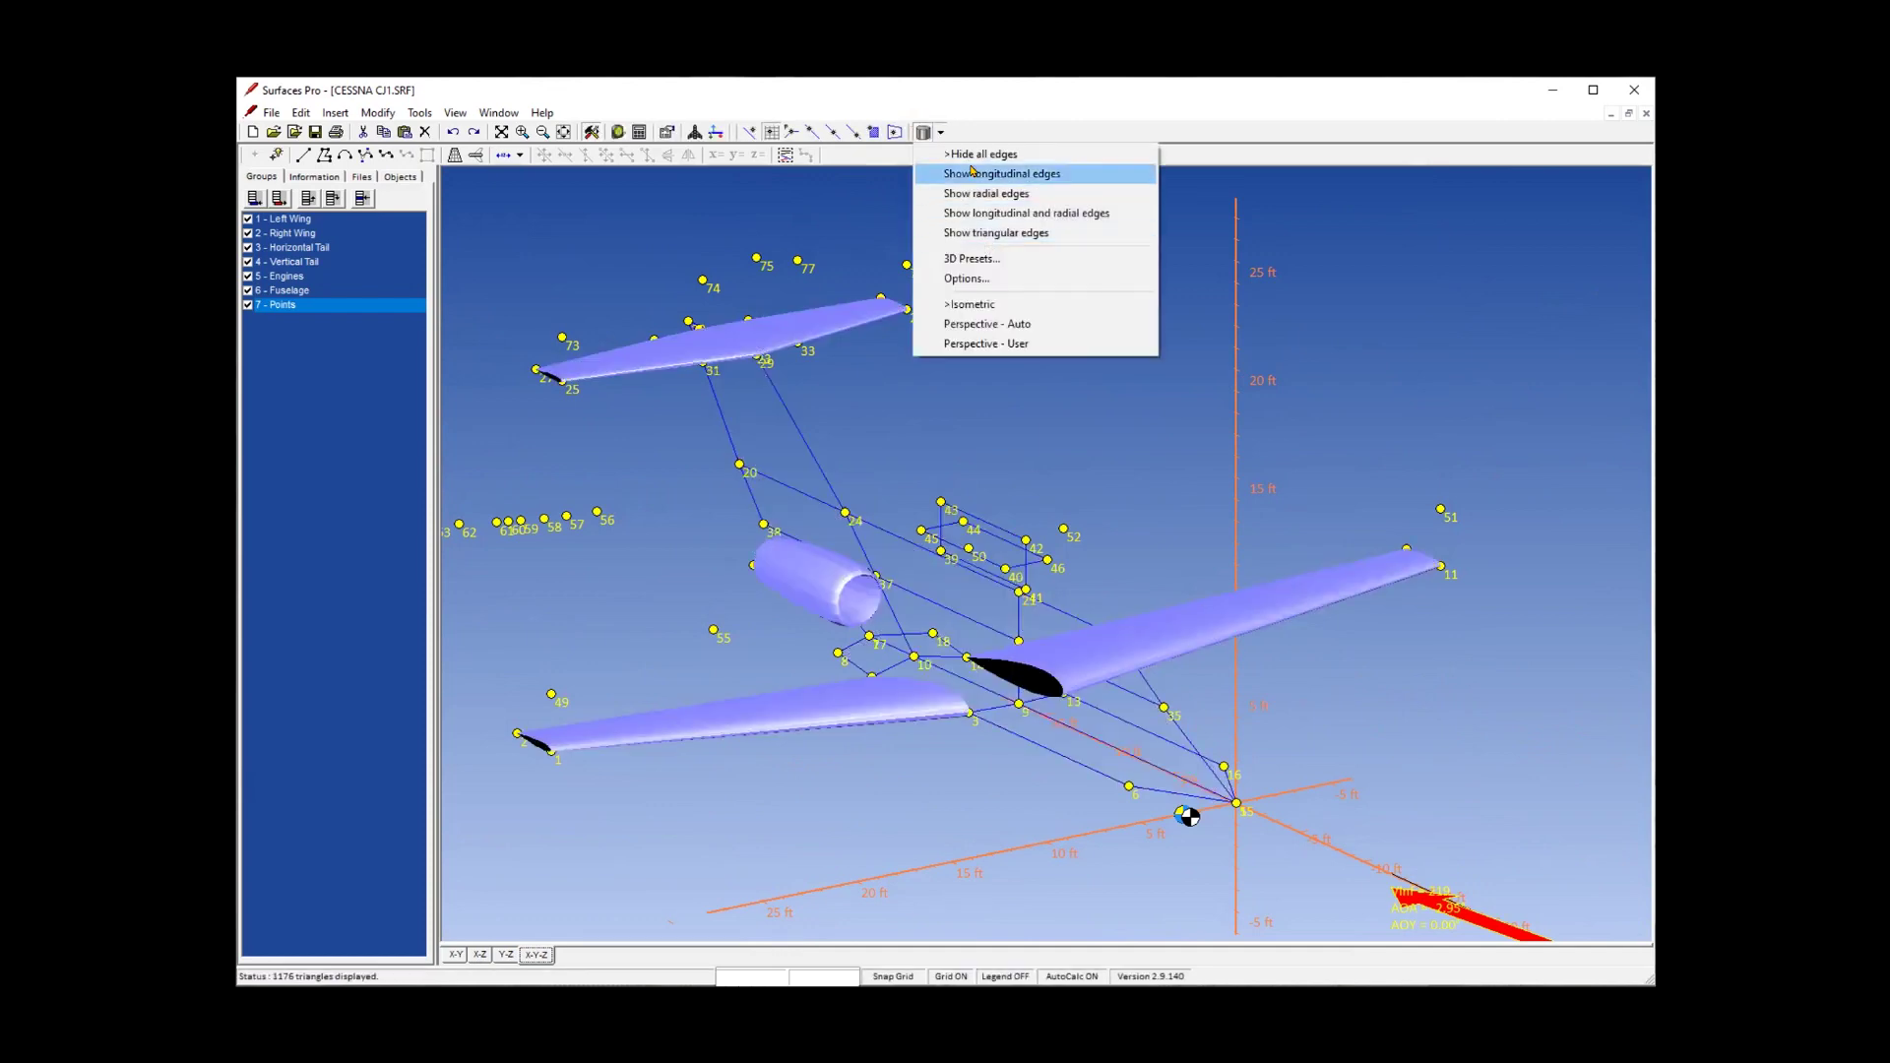
pyautogui.click(988, 324)
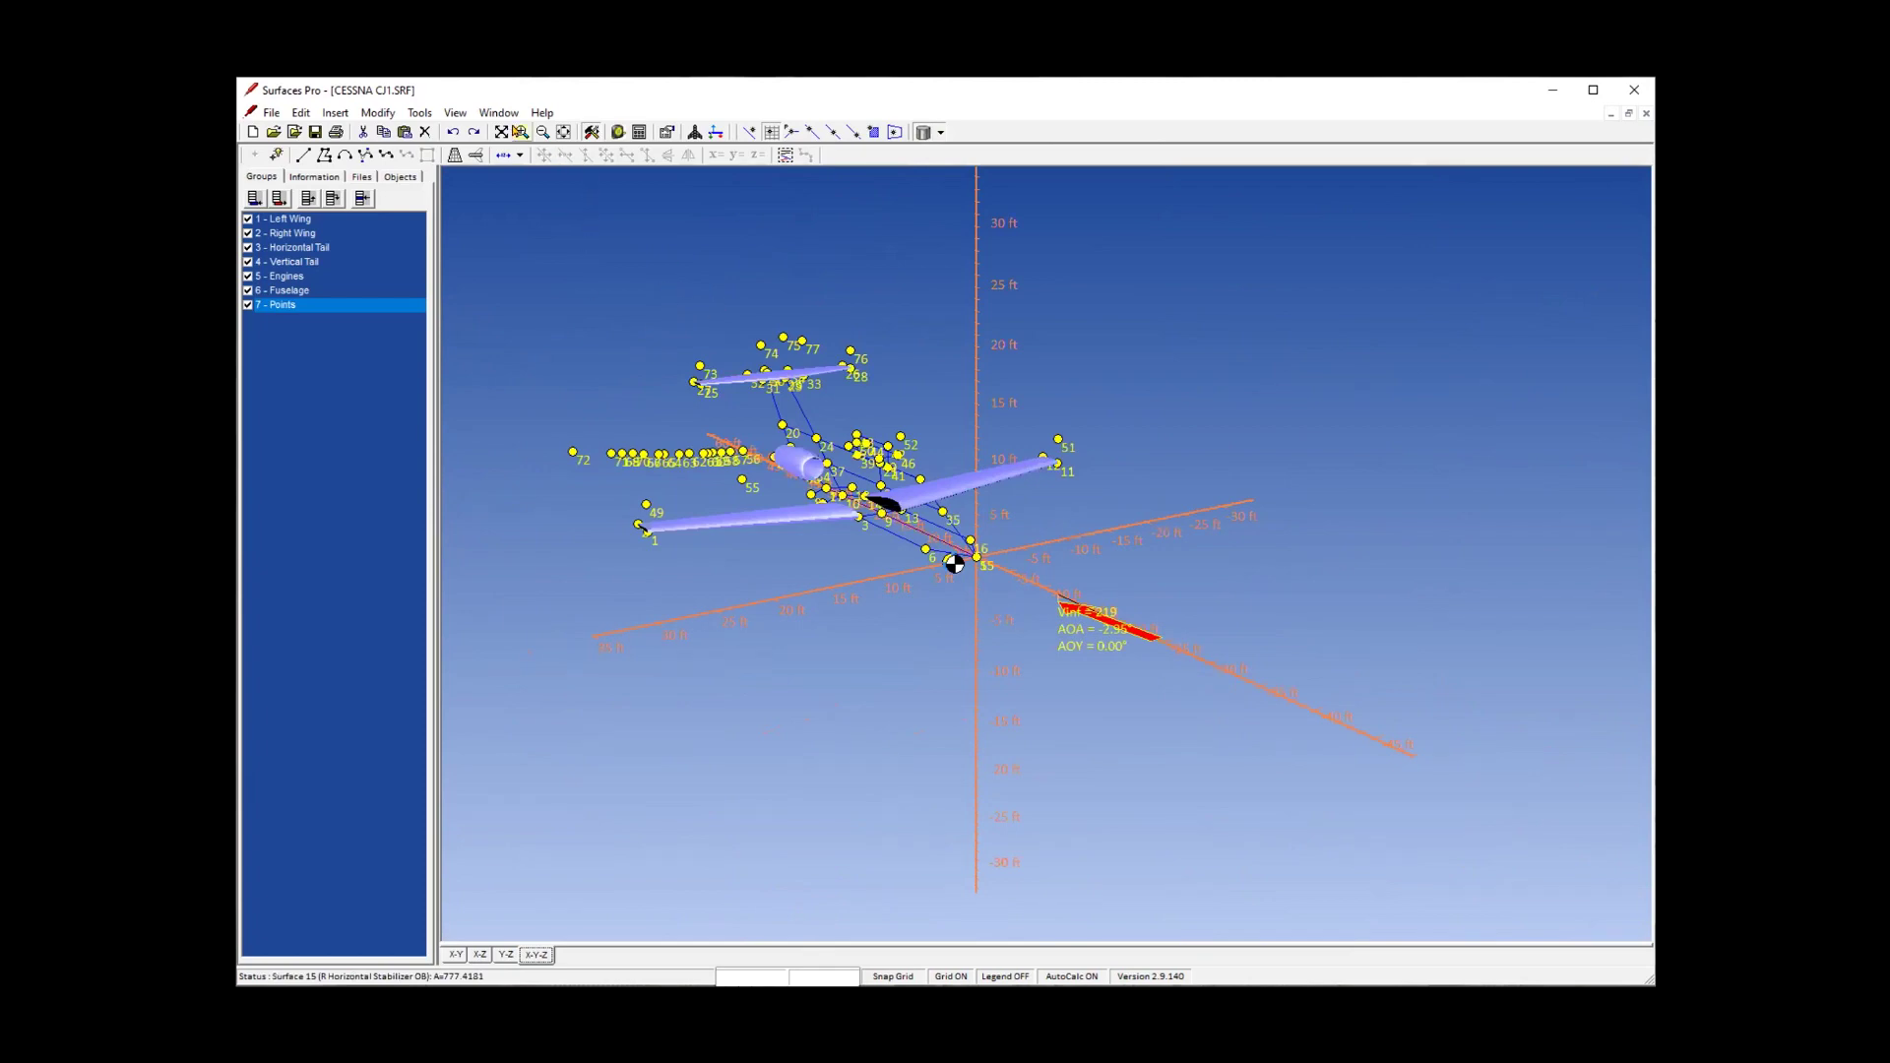
pyautogui.moveTo(585, 307); pyautogui.dragTo(776, 701)
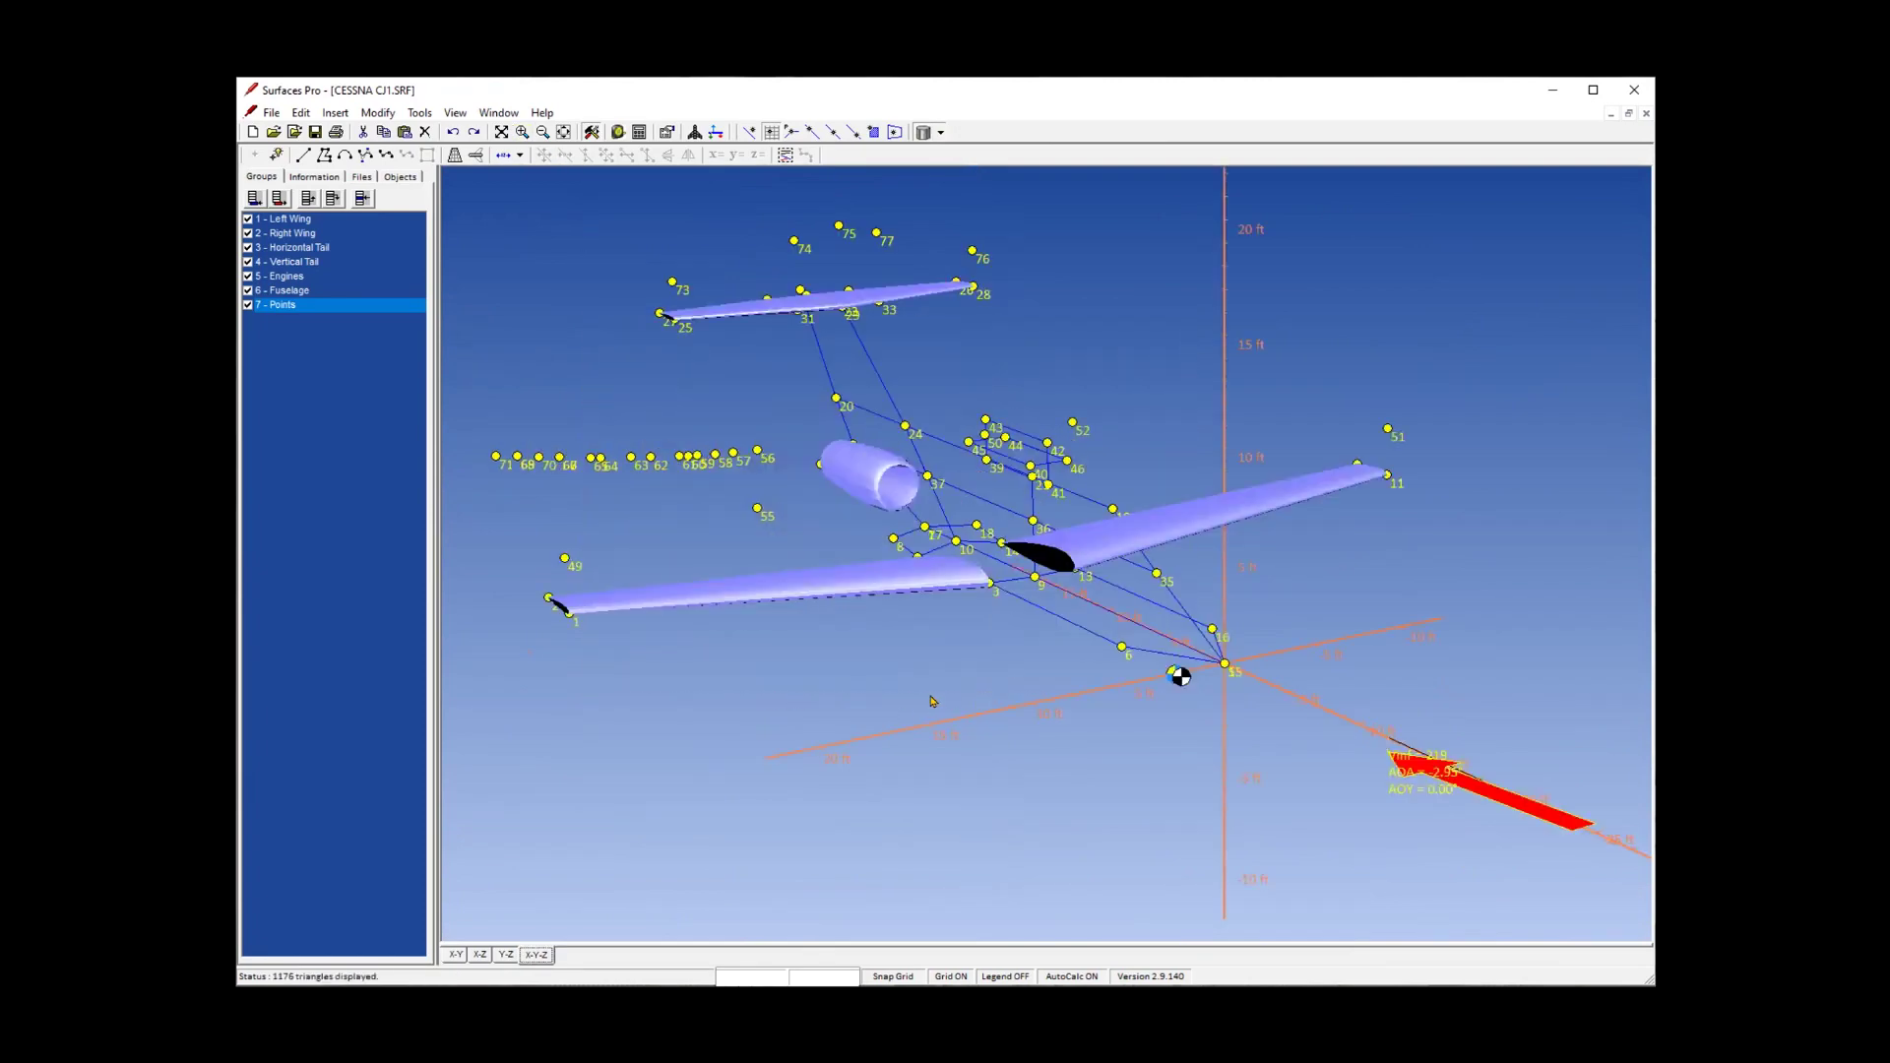
pyautogui.click(942, 134)
pyautogui.click(882, 805)
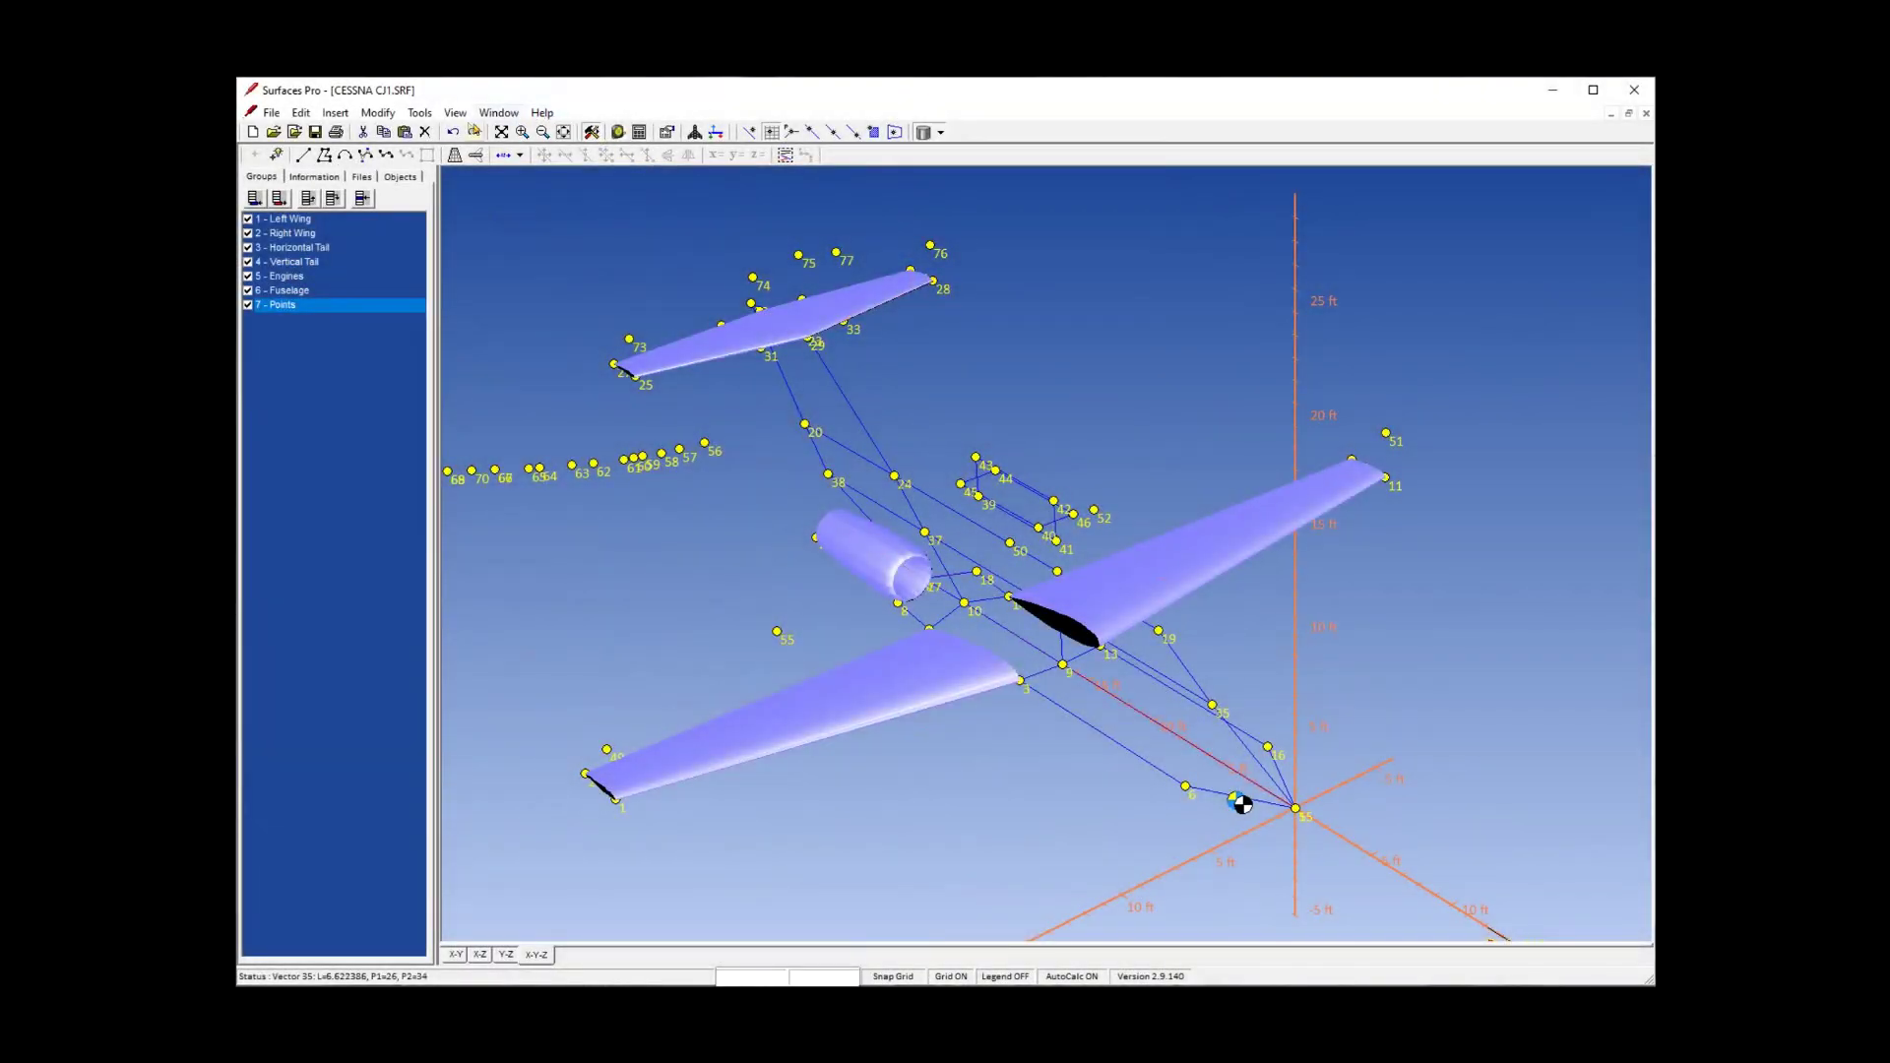
# Open the atmospheric properties tool and expand its altitude chart.
pyautogui.click(414, 114)
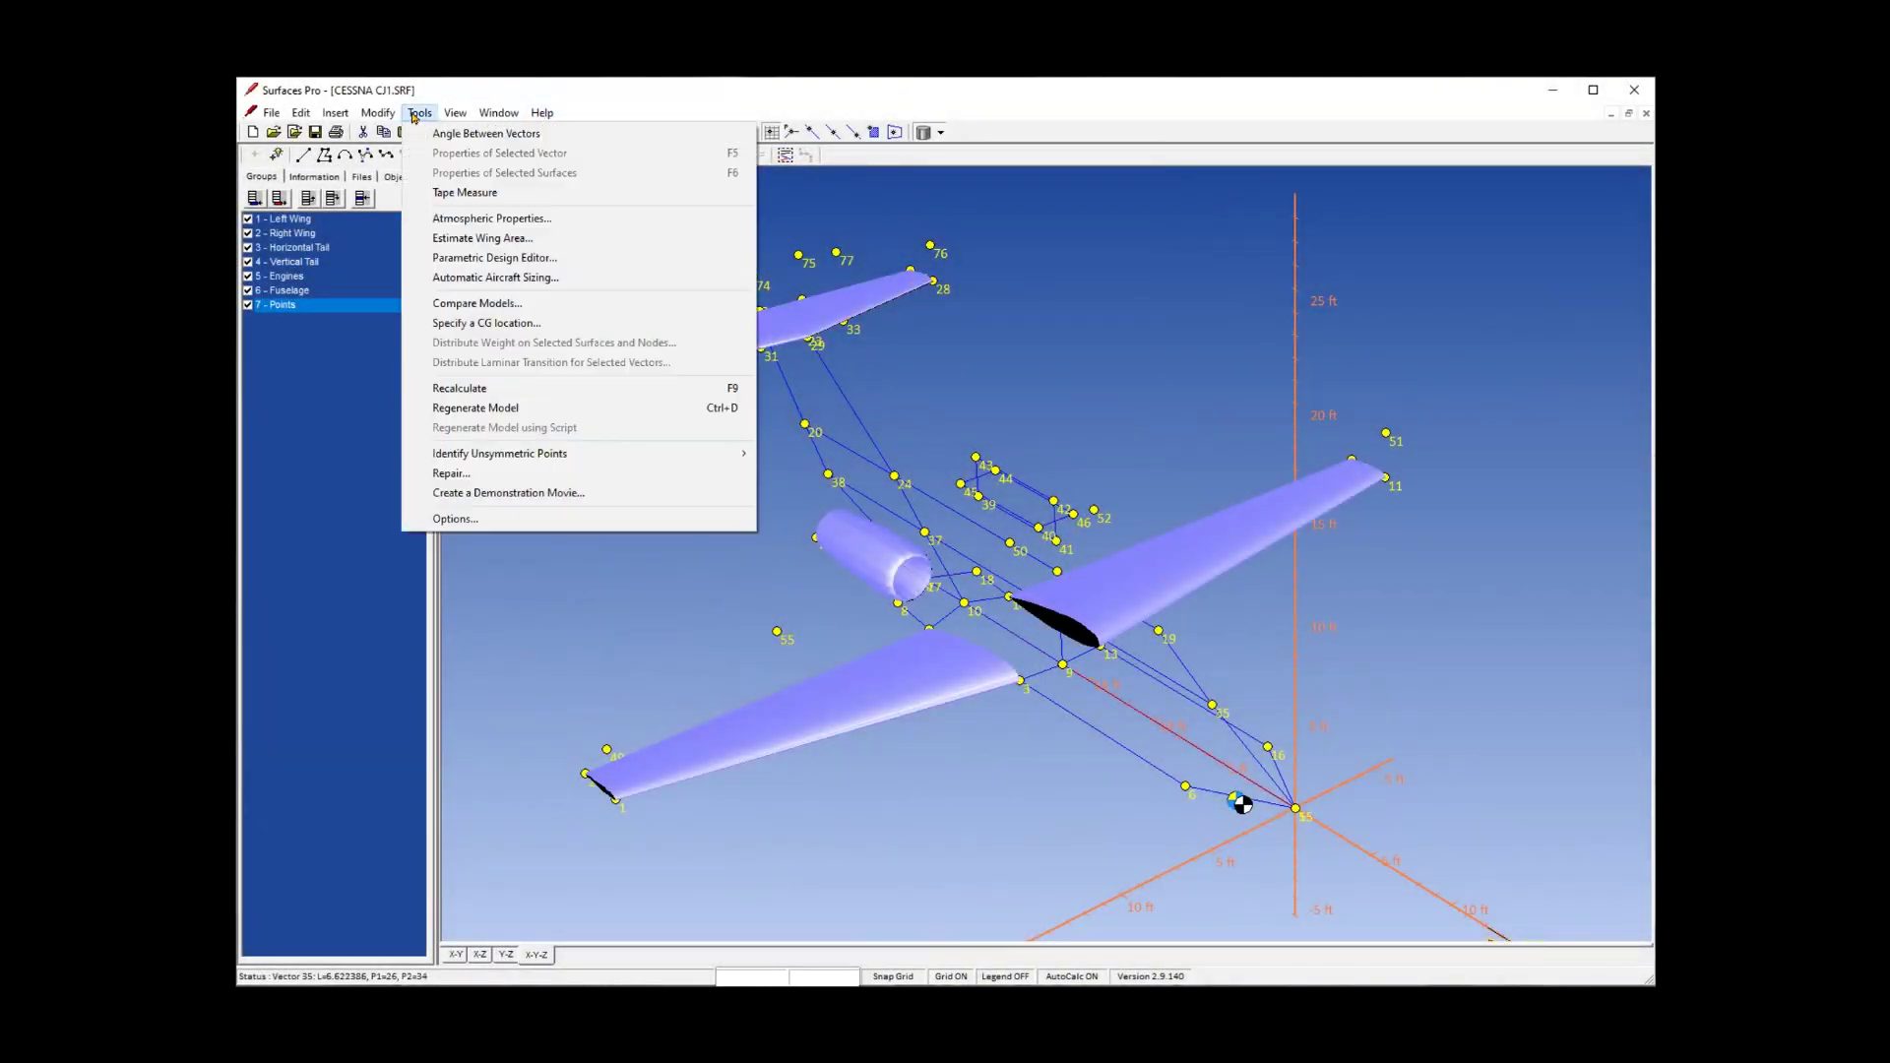
pyautogui.click(492, 217)
pyautogui.moveTo(941, 266); pyautogui.dragTo(836, 250)
pyautogui.click(1132, 241)
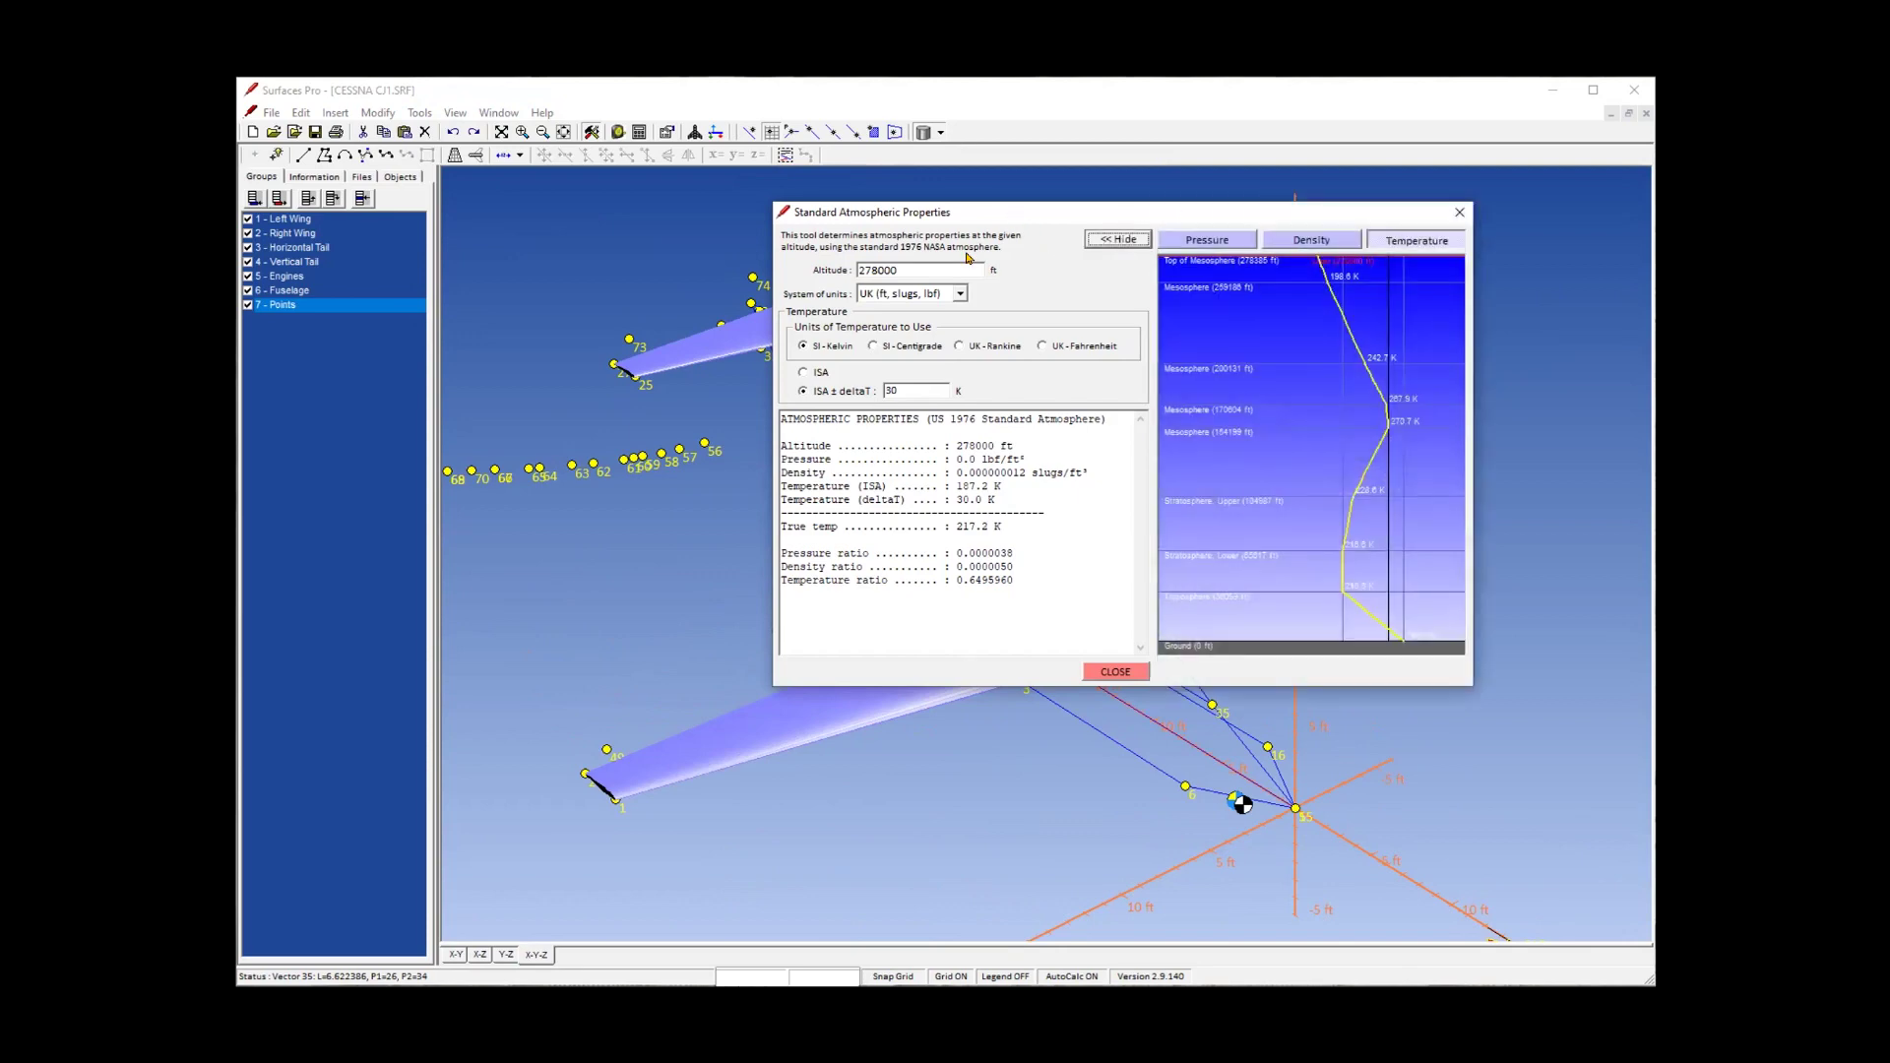
# Switch the atmosphere calculator's system of units to SI (m, kg, N) and set the altitude to 10000.
pyautogui.moveTo(969, 211); pyautogui.dragTo(922, 250)
pyautogui.click(907, 332)
pyautogui.click(887, 352)
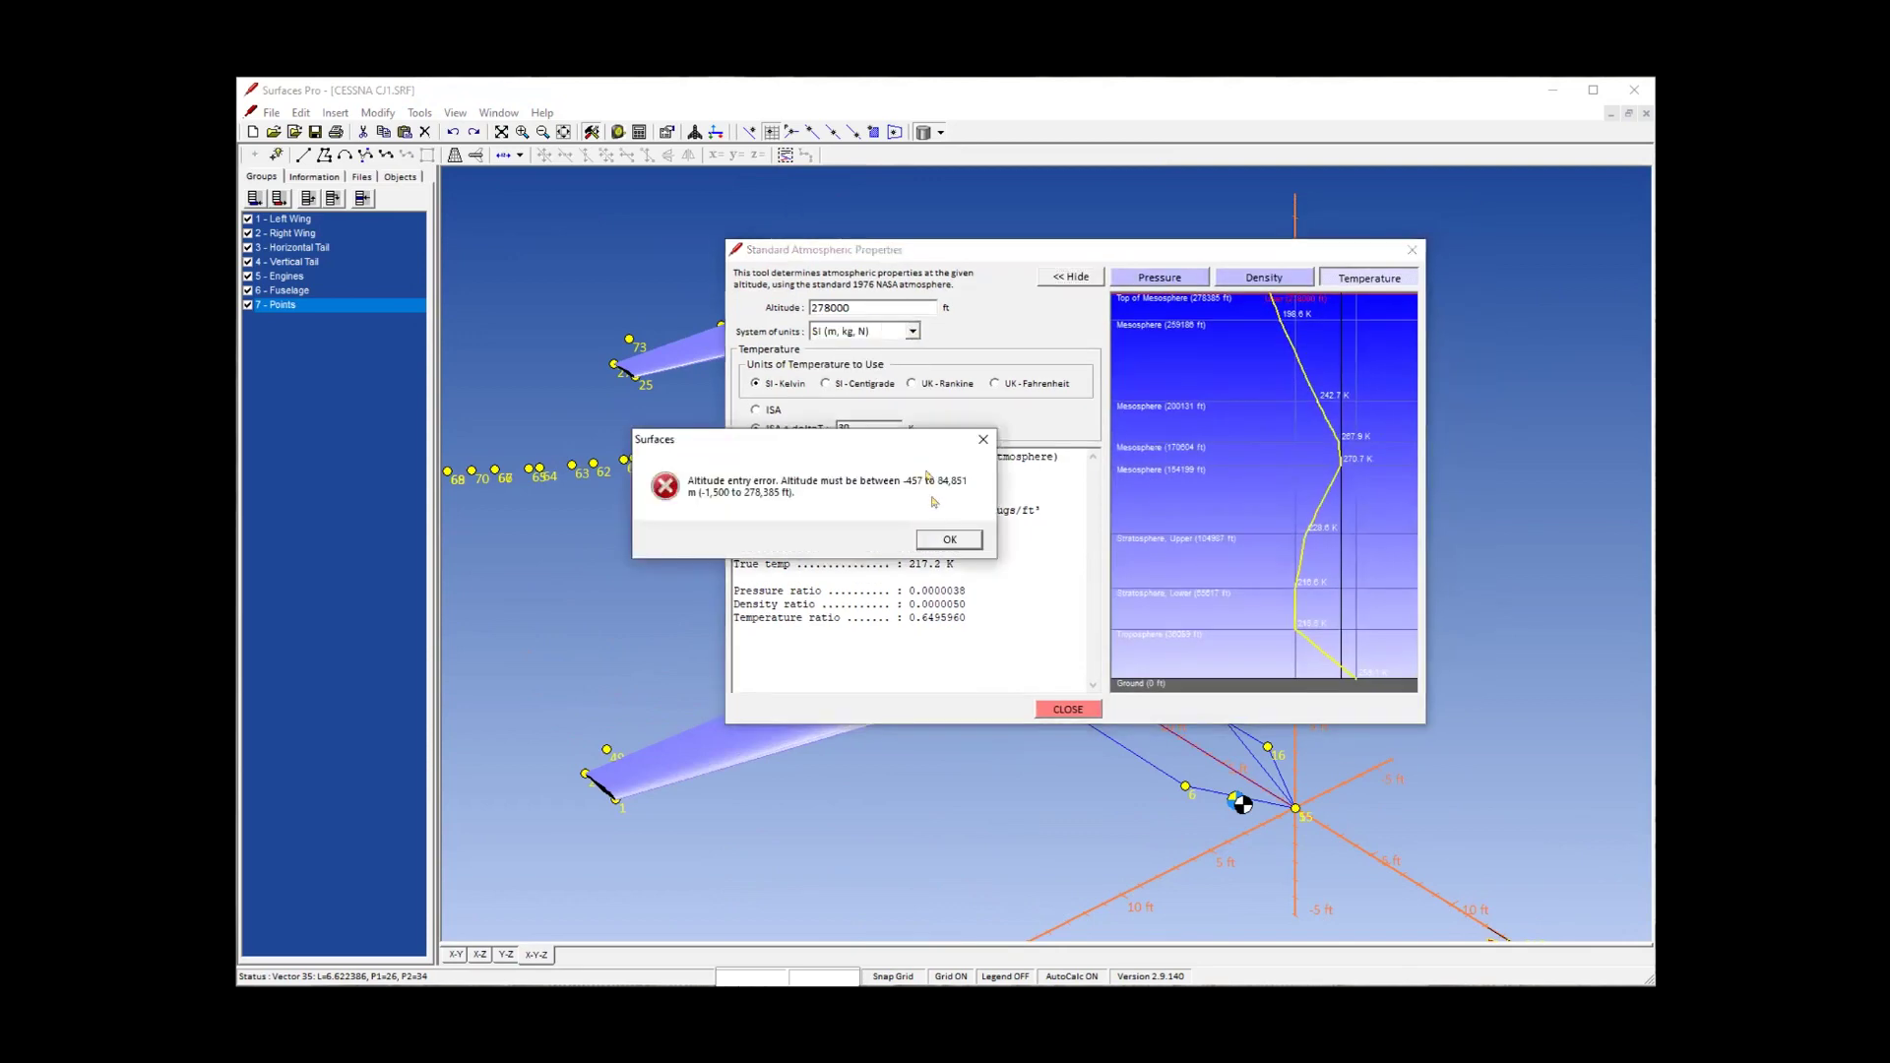
pyautogui.click(952, 537)
pyautogui.write('10000')
pyautogui.press('Return')
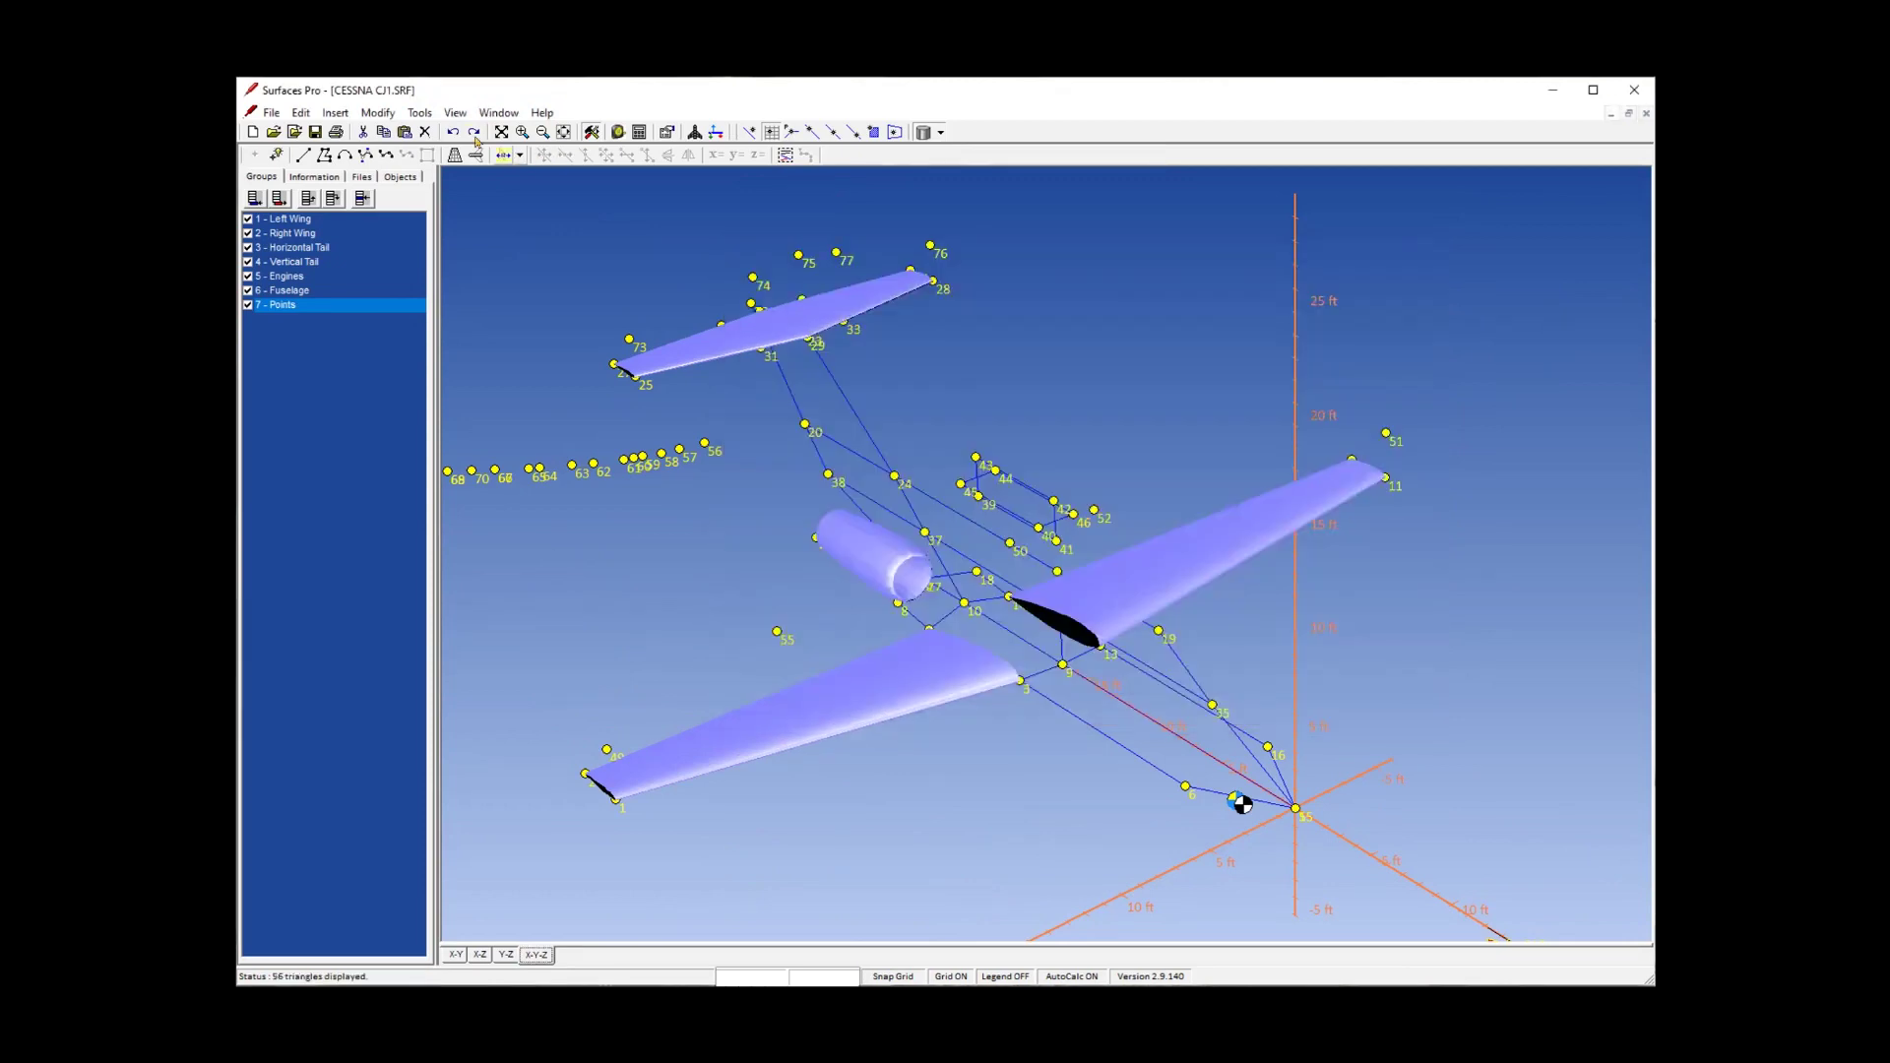
# In the Wing Area Estimator, set the target cruising speed to 112 KTAS, cruise altitude to 8000 ft and stalling speed to 45 KCAS.
pyautogui.click(419, 113)
pyautogui.click(473, 237)
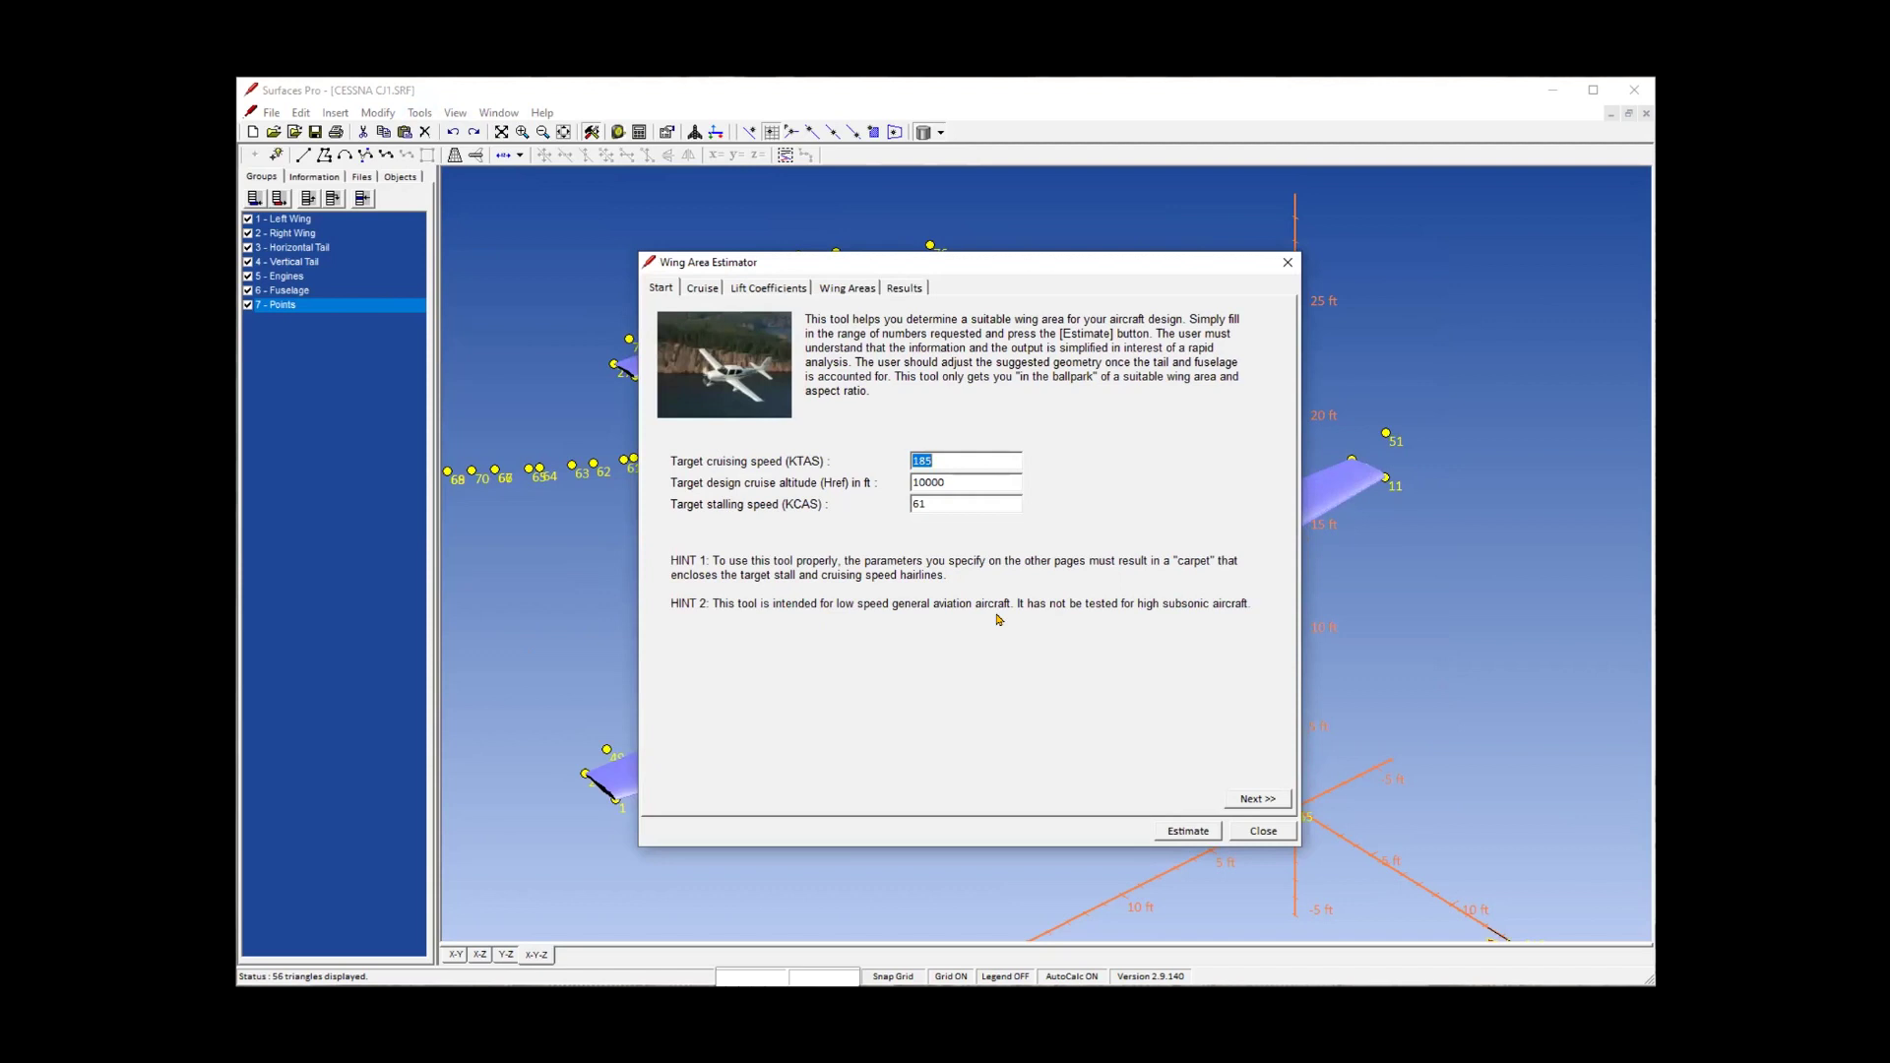
pyautogui.write('112')
pyautogui.press('Tab')
pyautogui.write('8000')
pyautogui.press('Tab')
pyautogui.write('45')
pyautogui.press('Tab')
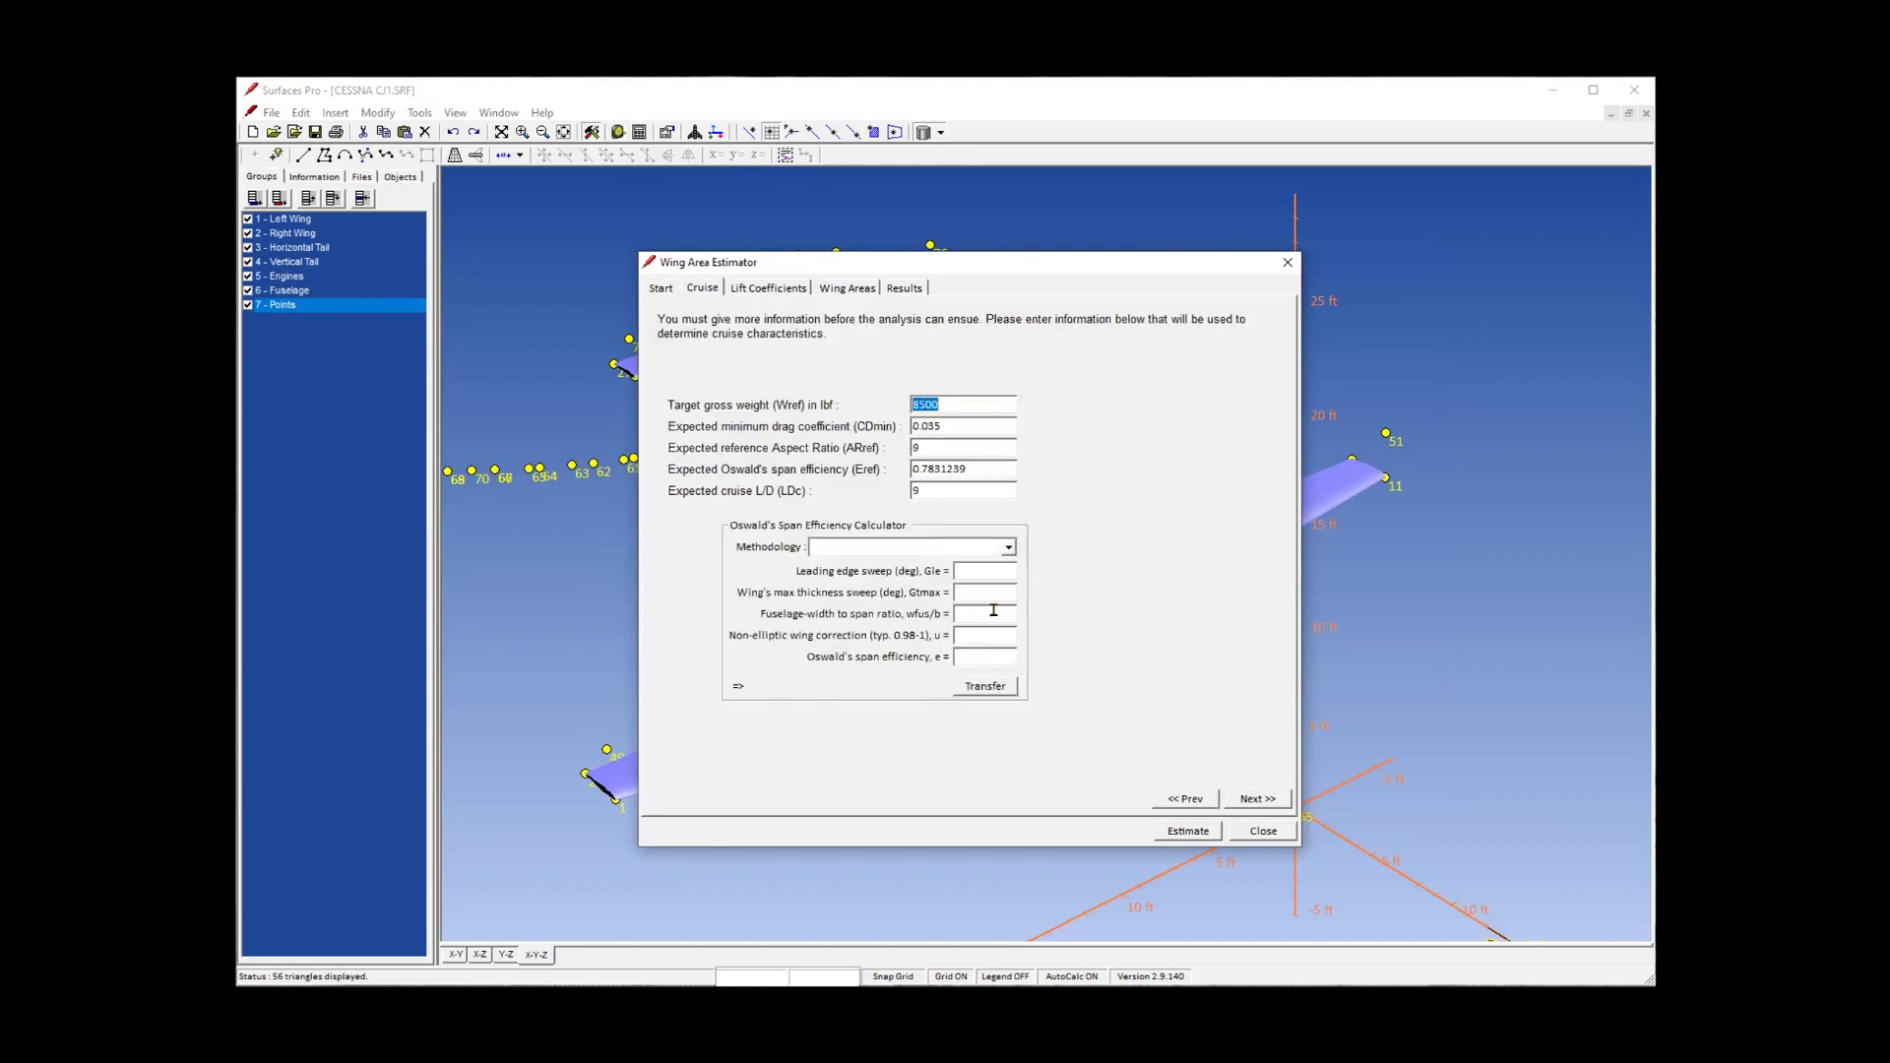
# Set the target gross weight to 1320 lbf, expected minimum drag coefficient to 0.032 and reference aspect ratio to 8.5.
pyautogui.write('1320')
pyautogui.press('Tab')
pyautogui.write('0.032')
pyautogui.press('Tab')
pyautogui.write('8.5')
pyautogui.press('Tab')
# Calculate and transfer Oswald's span efficiency per Raymer for straight wings, and set the expected cruise L/D to 9.5.
pyautogui.click(1009, 548)
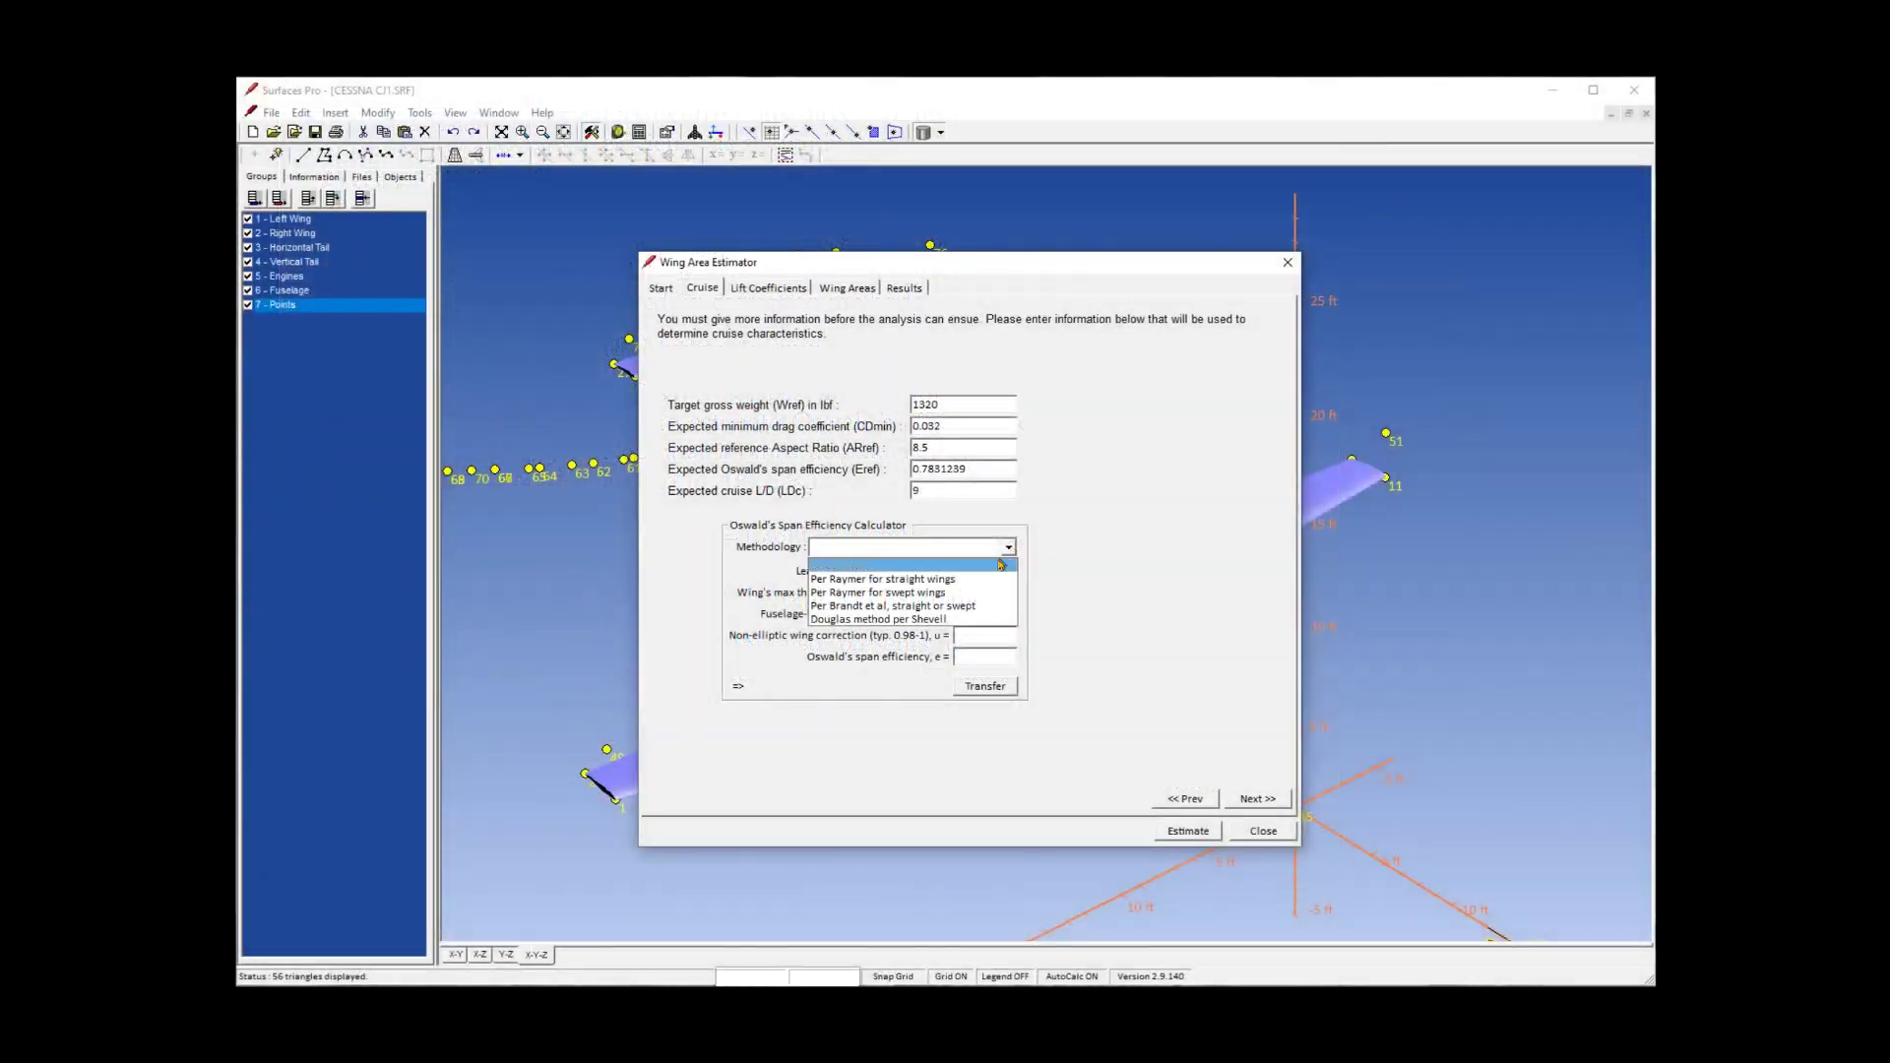
pyautogui.click(986, 578)
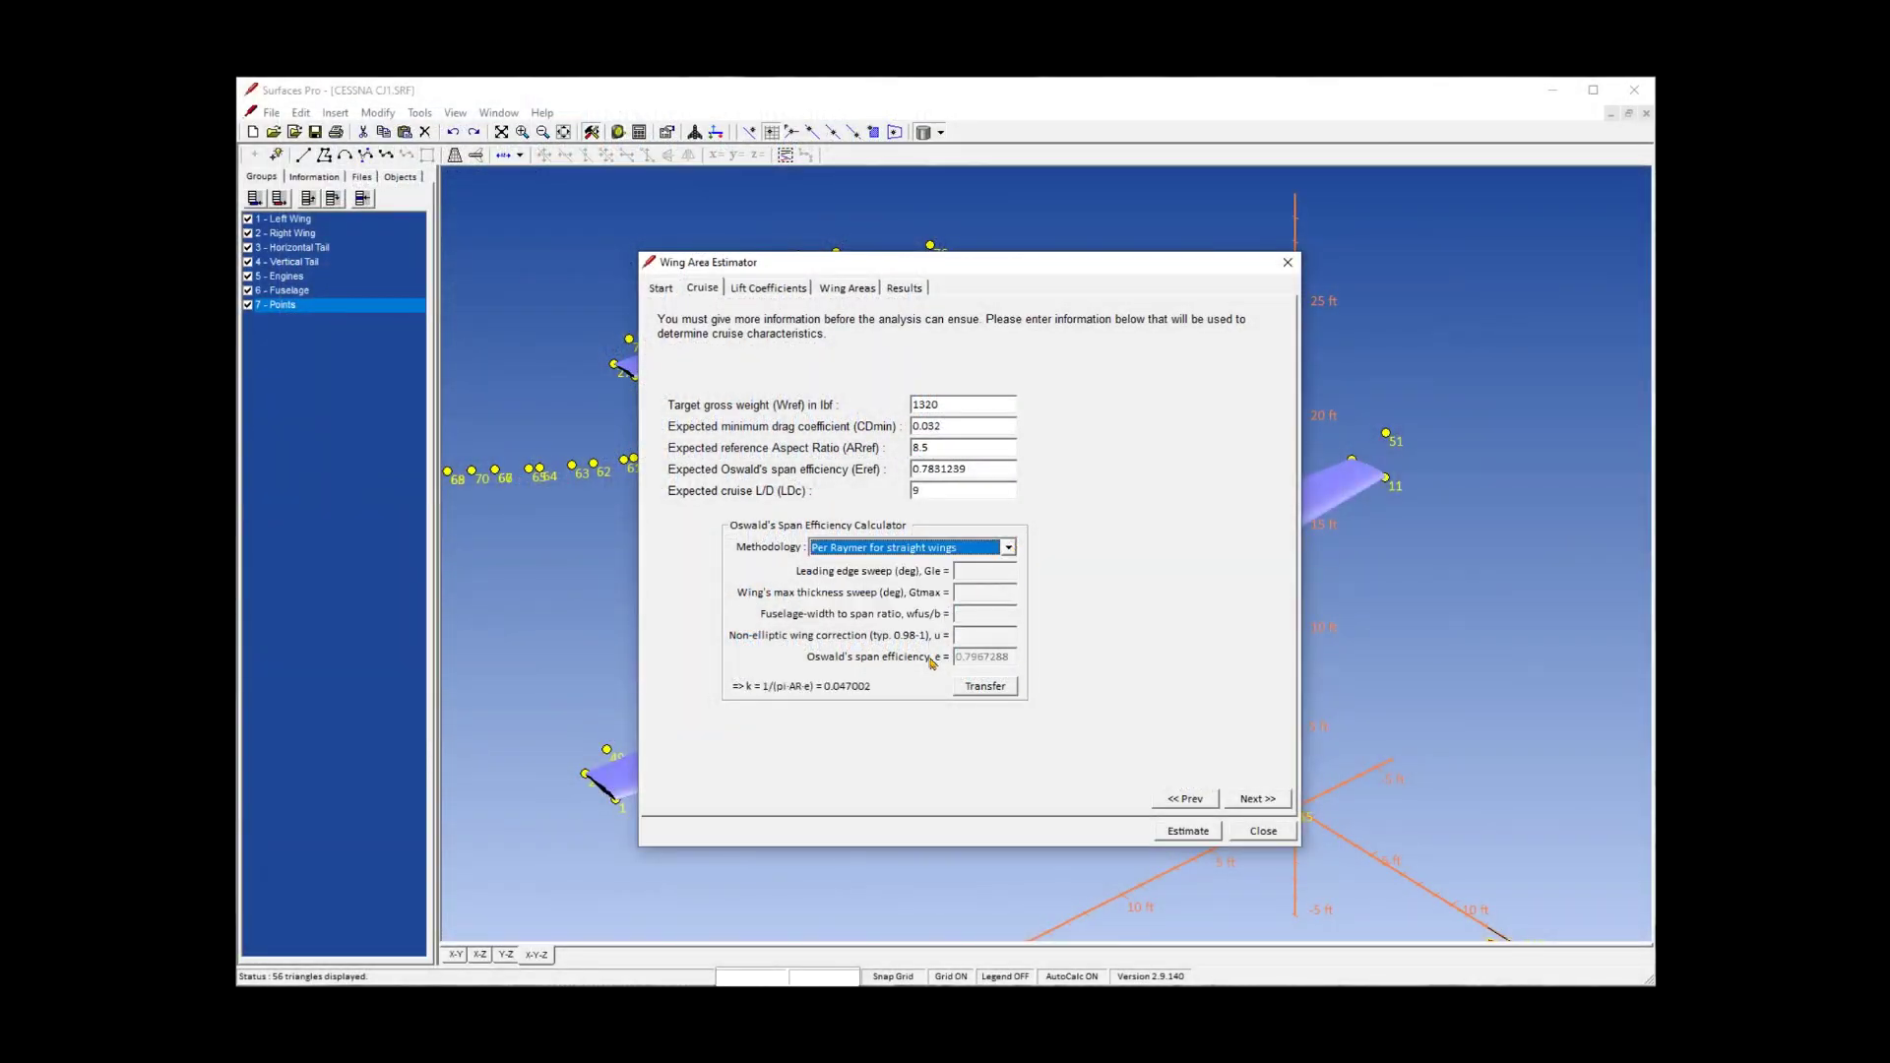
pyautogui.click(995, 685)
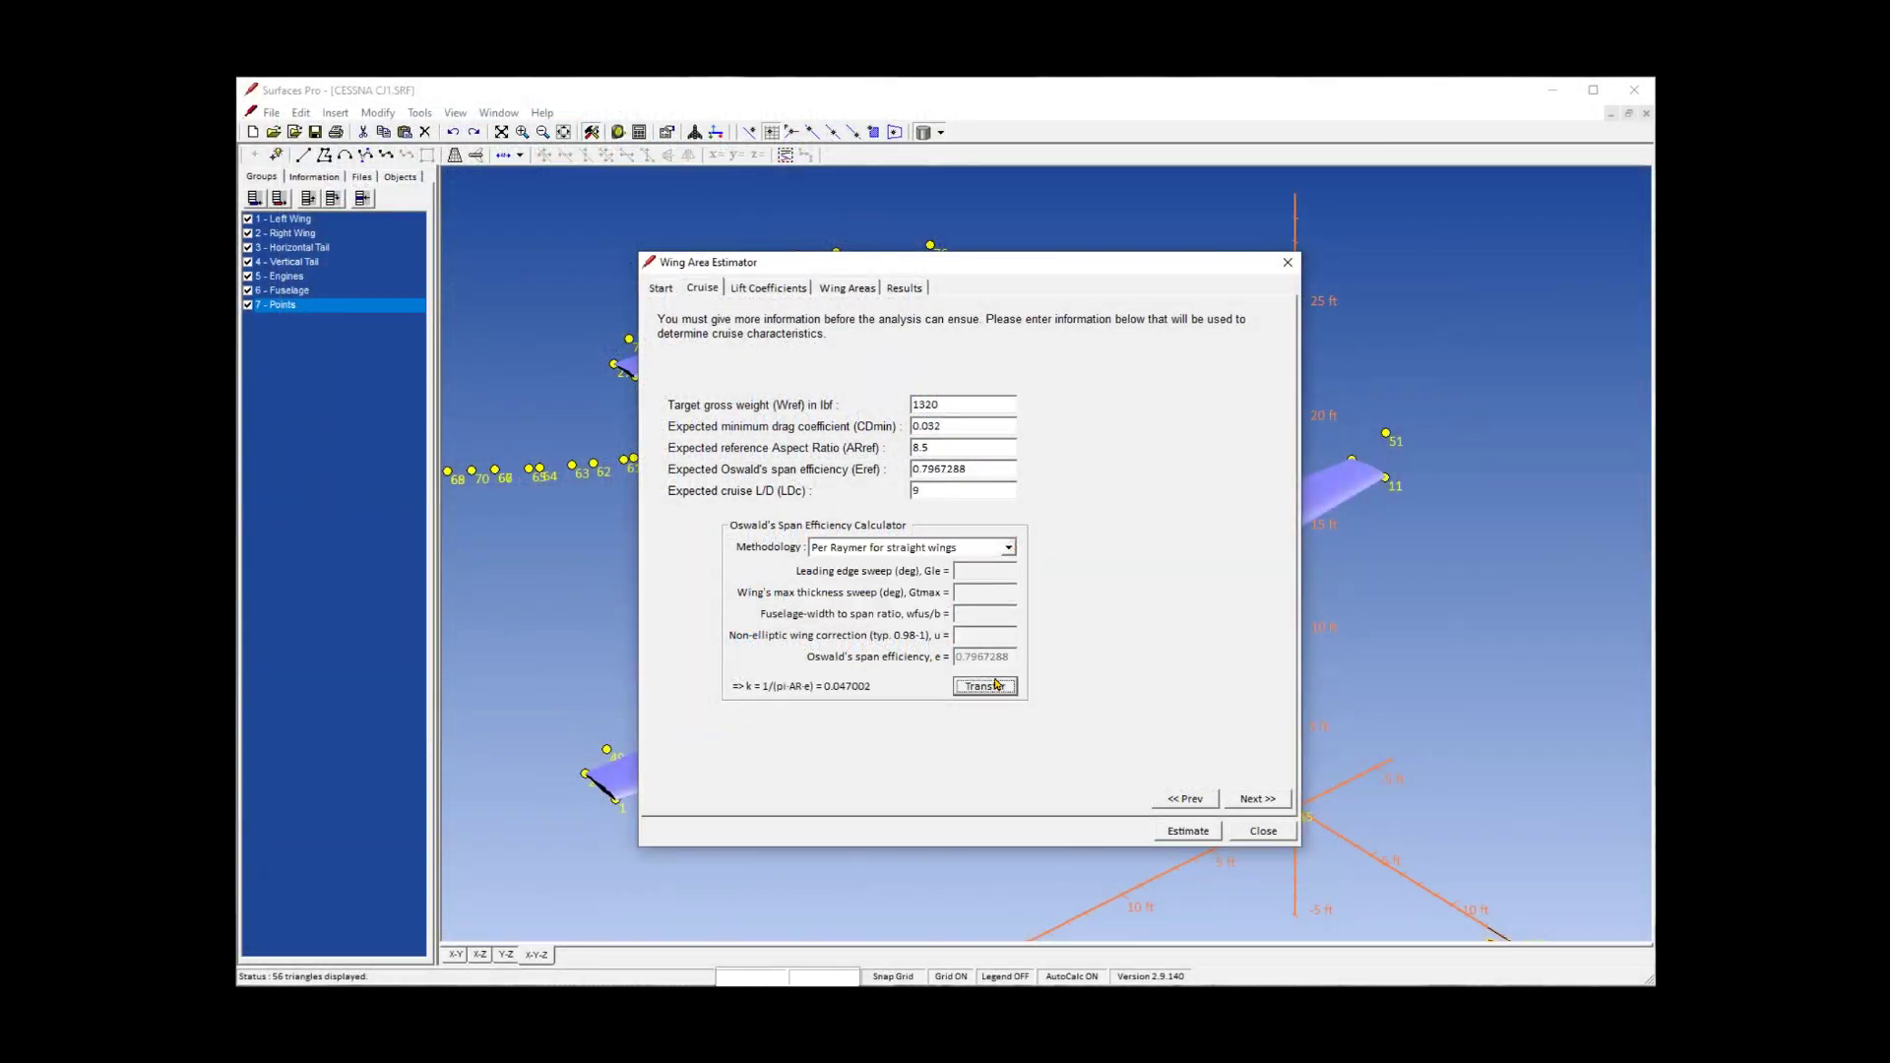
pyautogui.doubleClick(949, 488)
pyautogui.write('9.5')
pyautogui.press('Return')
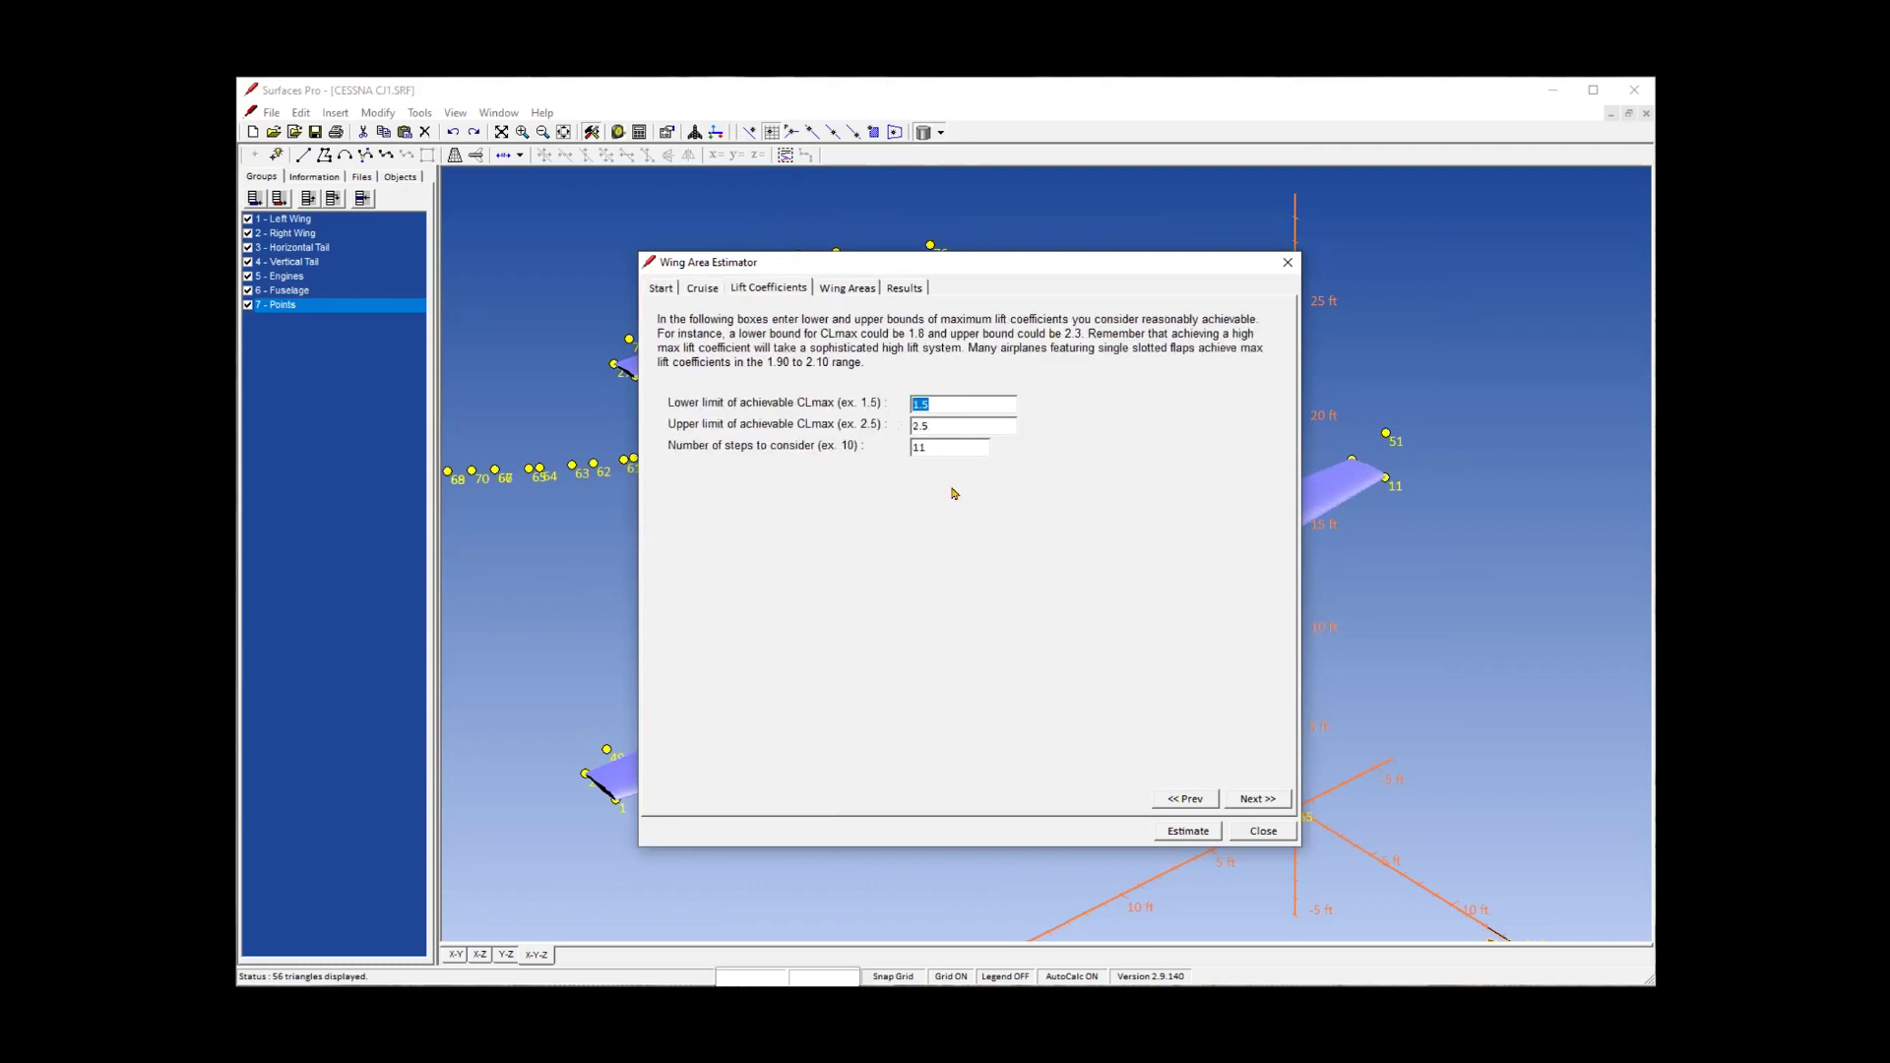
# Bound the achievable CLmax between 1.3 and 1.8 with 6 steps to consider.
pyautogui.write('1.3')
pyautogui.press('Tab')
pyautogui.write('1.8')
pyautogui.press('Tab')
pyautogui.write('6')
pyautogui.press('Return')
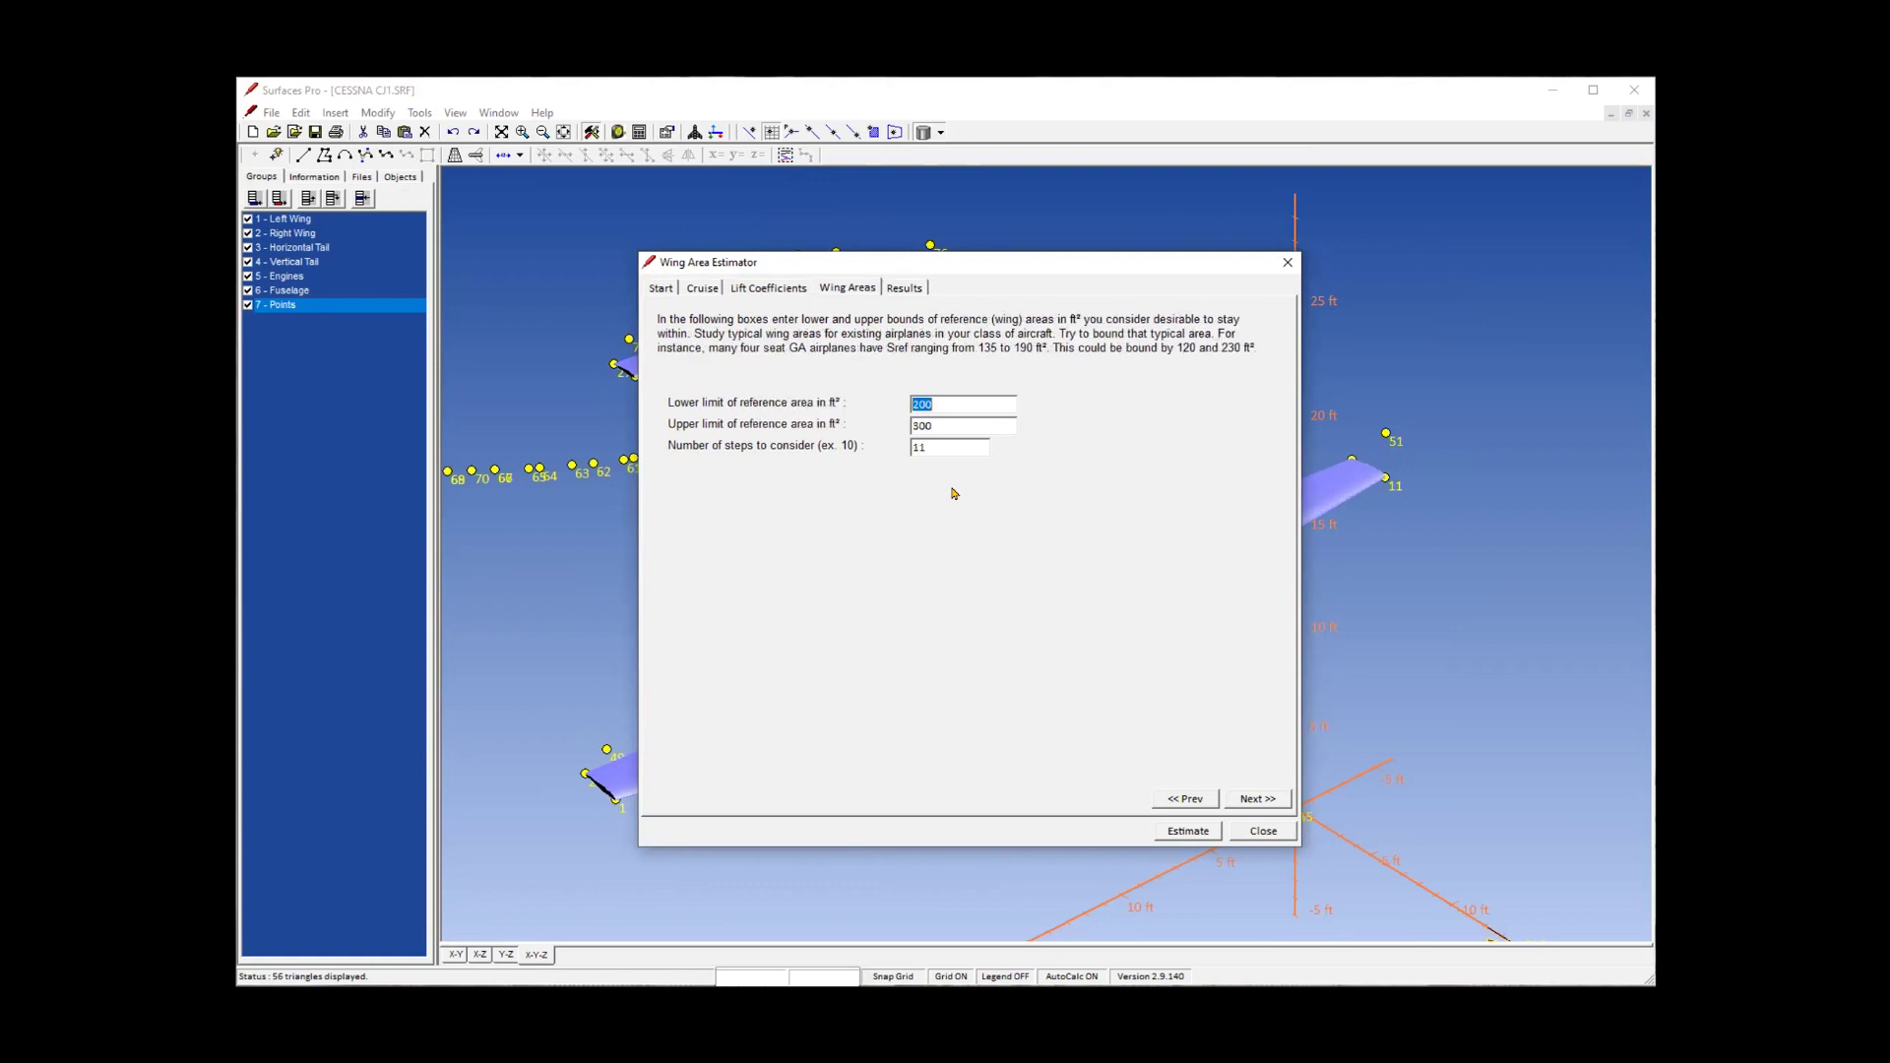
# Bound the reference wing area between 100 and 150 ft² and generate the wing area estimation chart.
pyautogui.write('100')
pyautogui.press('Tab')
pyautogui.write('150')
pyautogui.press('Tab')
pyautogui.press('Return')
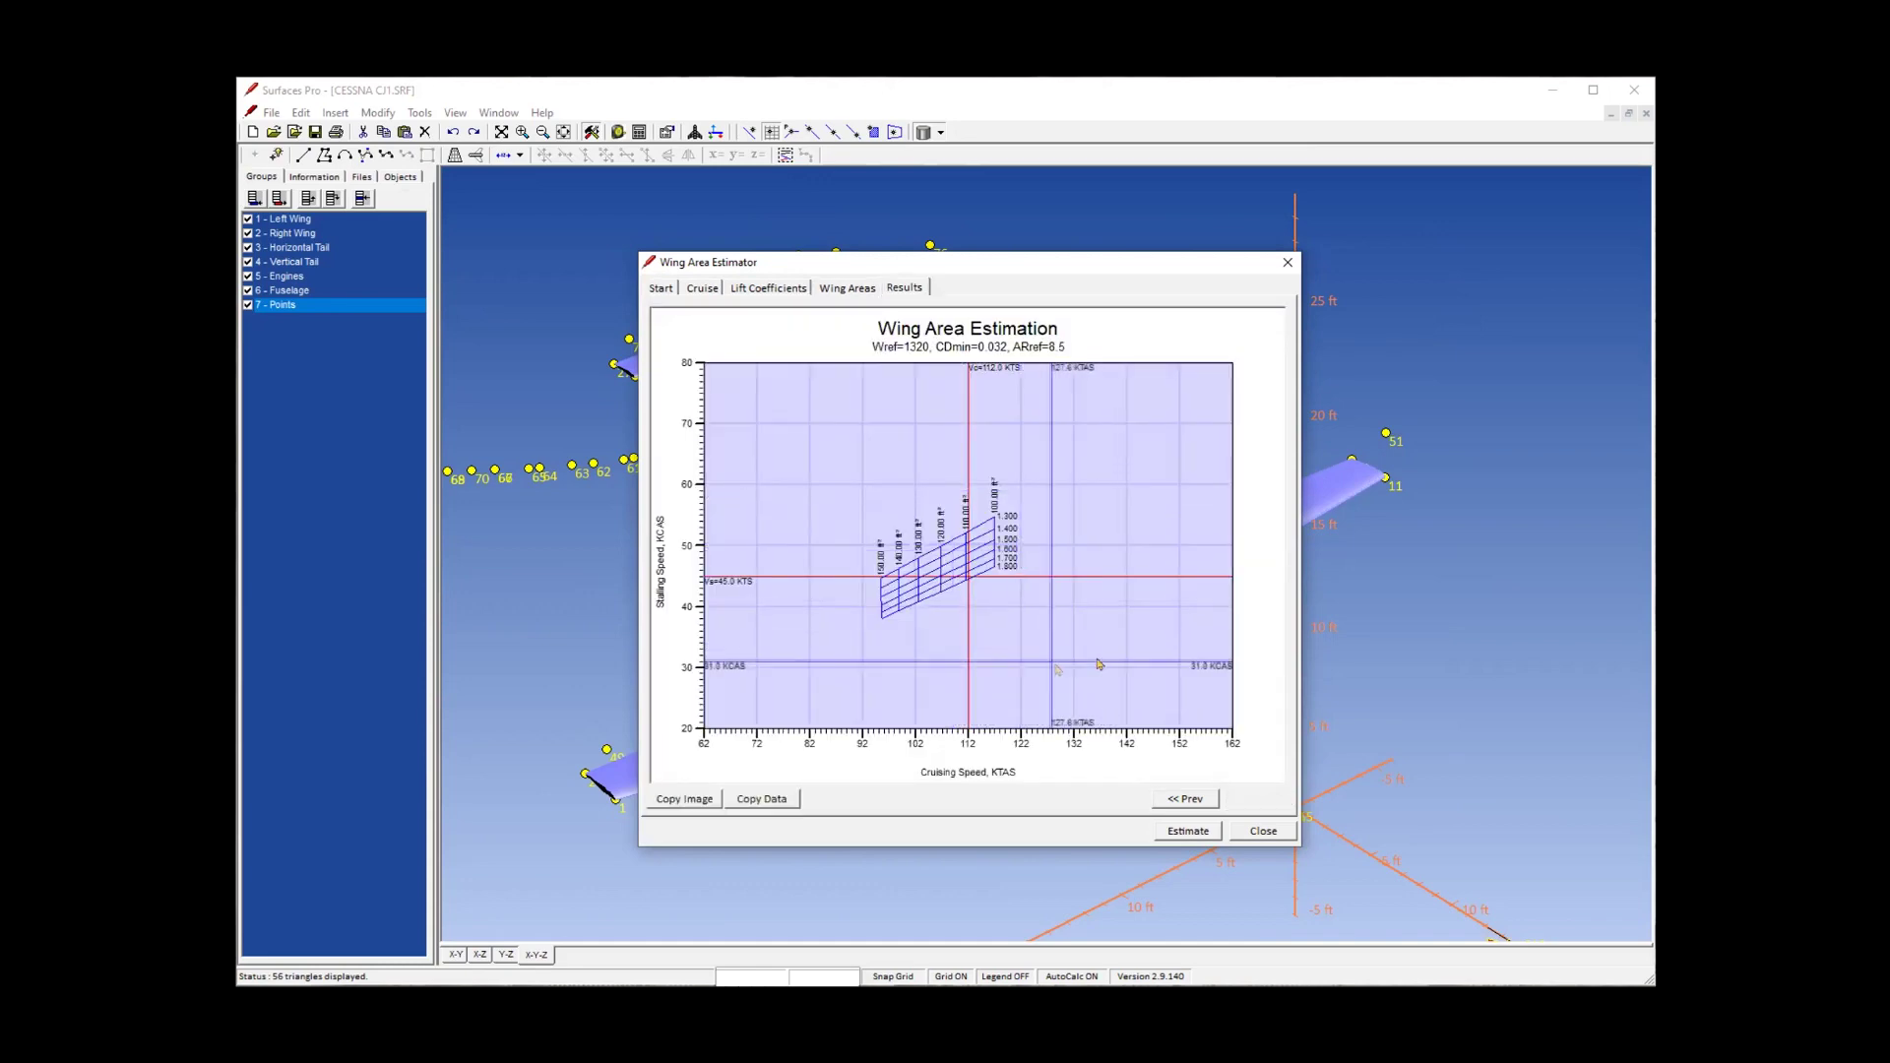
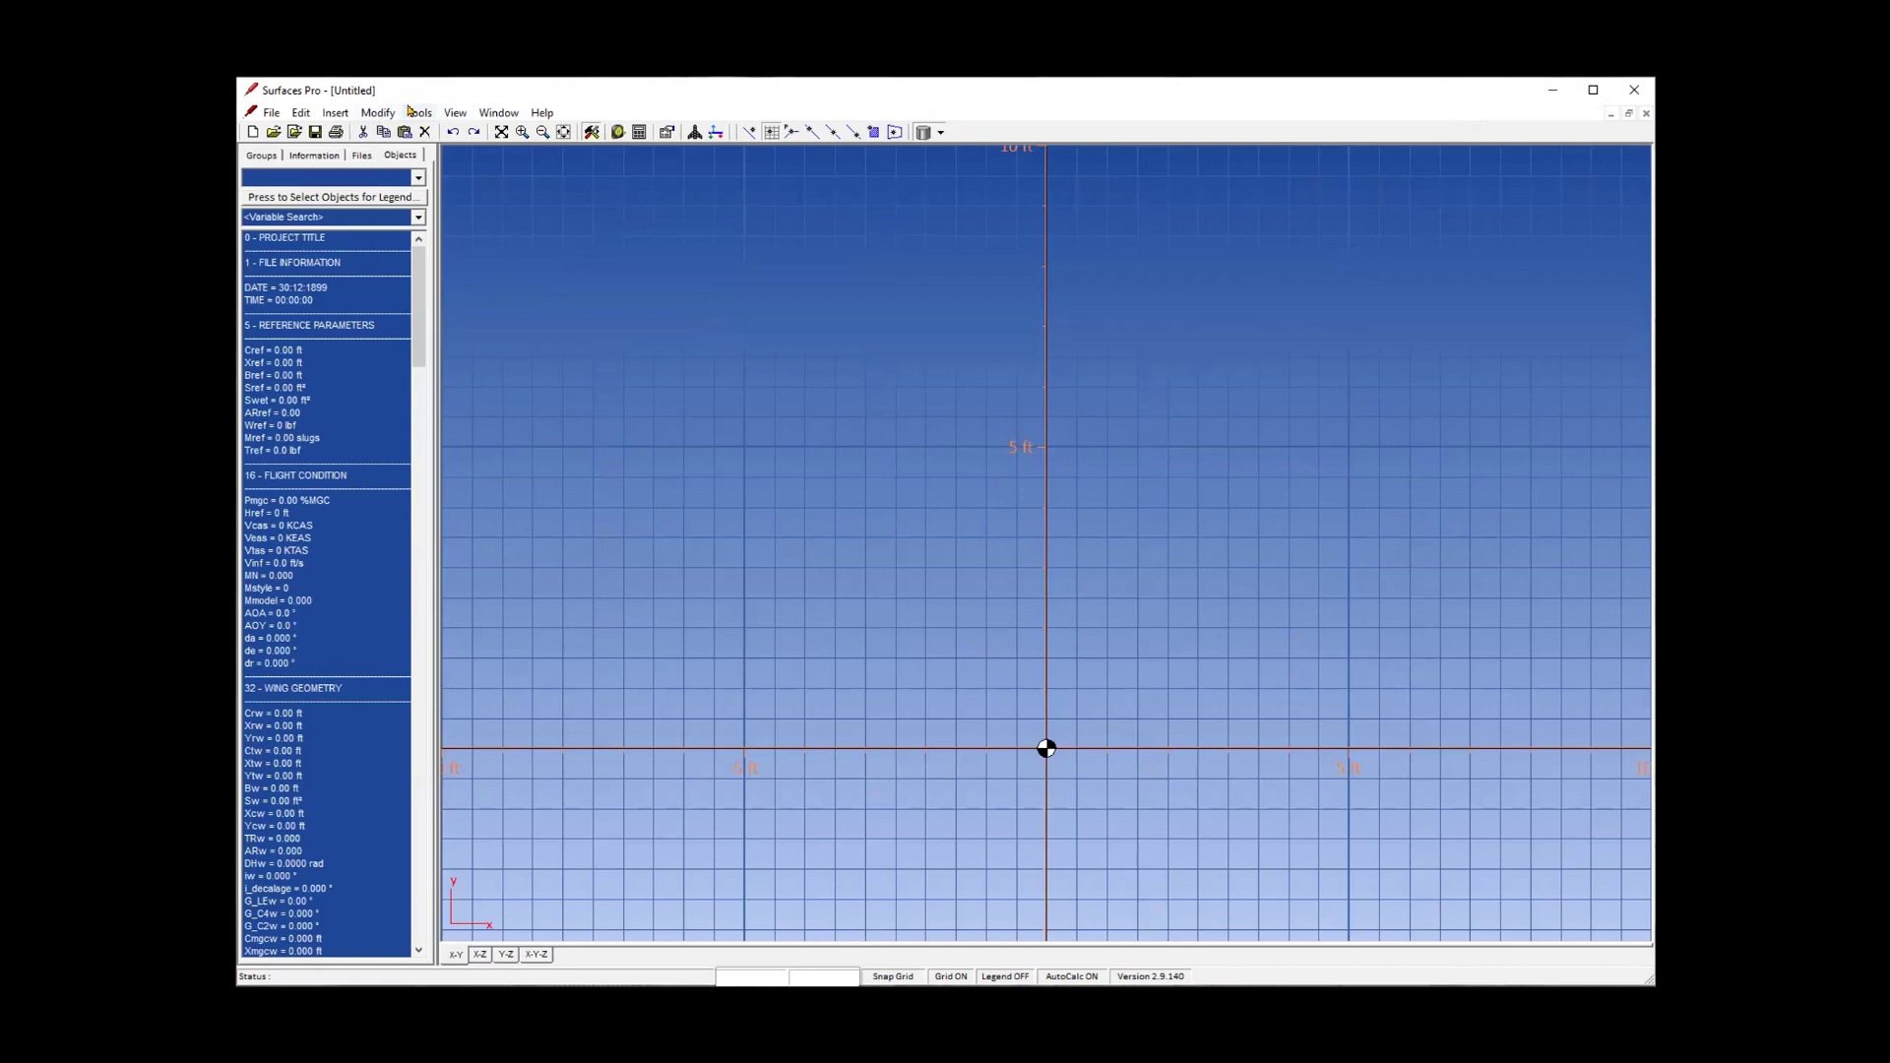
# In the Parametric Design Editor, load the script PARAMETRIC - Standard Wing HT VT.TXT from the HELPFILES folder.
pyautogui.click(413, 113)
pyautogui.click(487, 258)
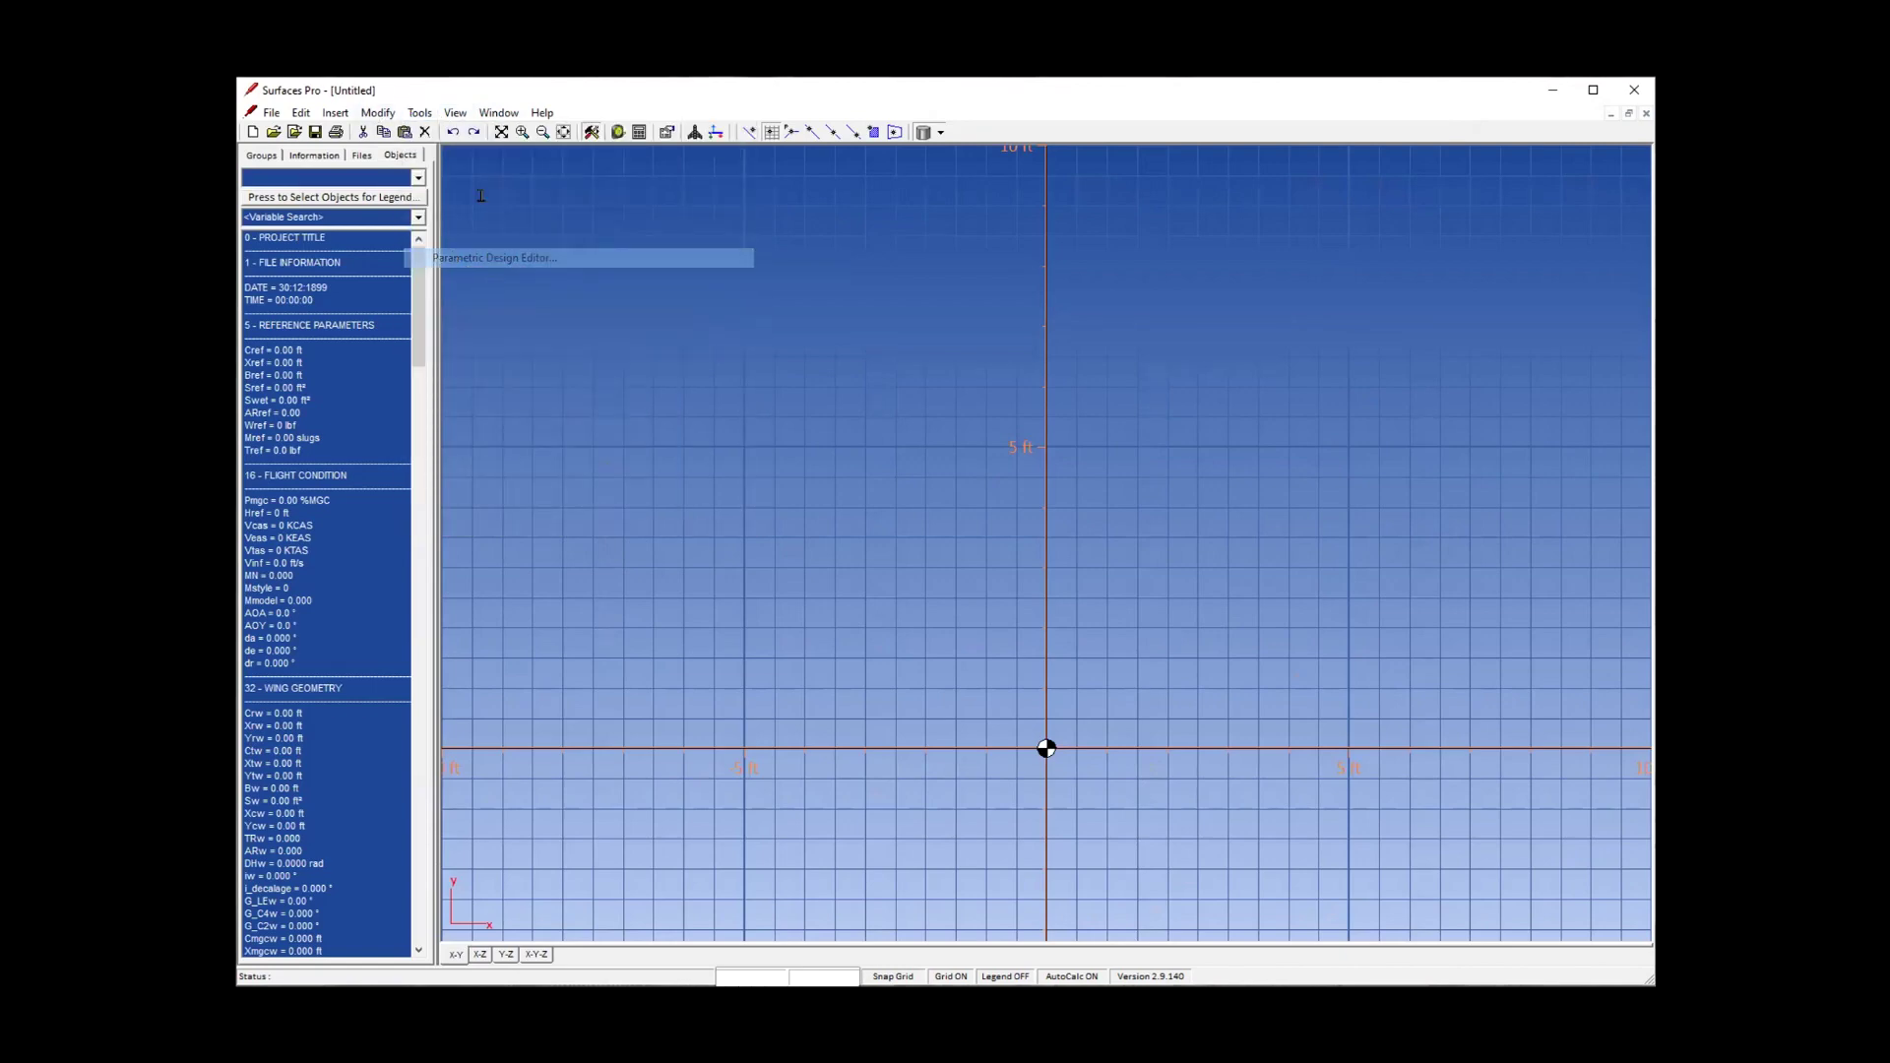
pyautogui.click(439, 169)
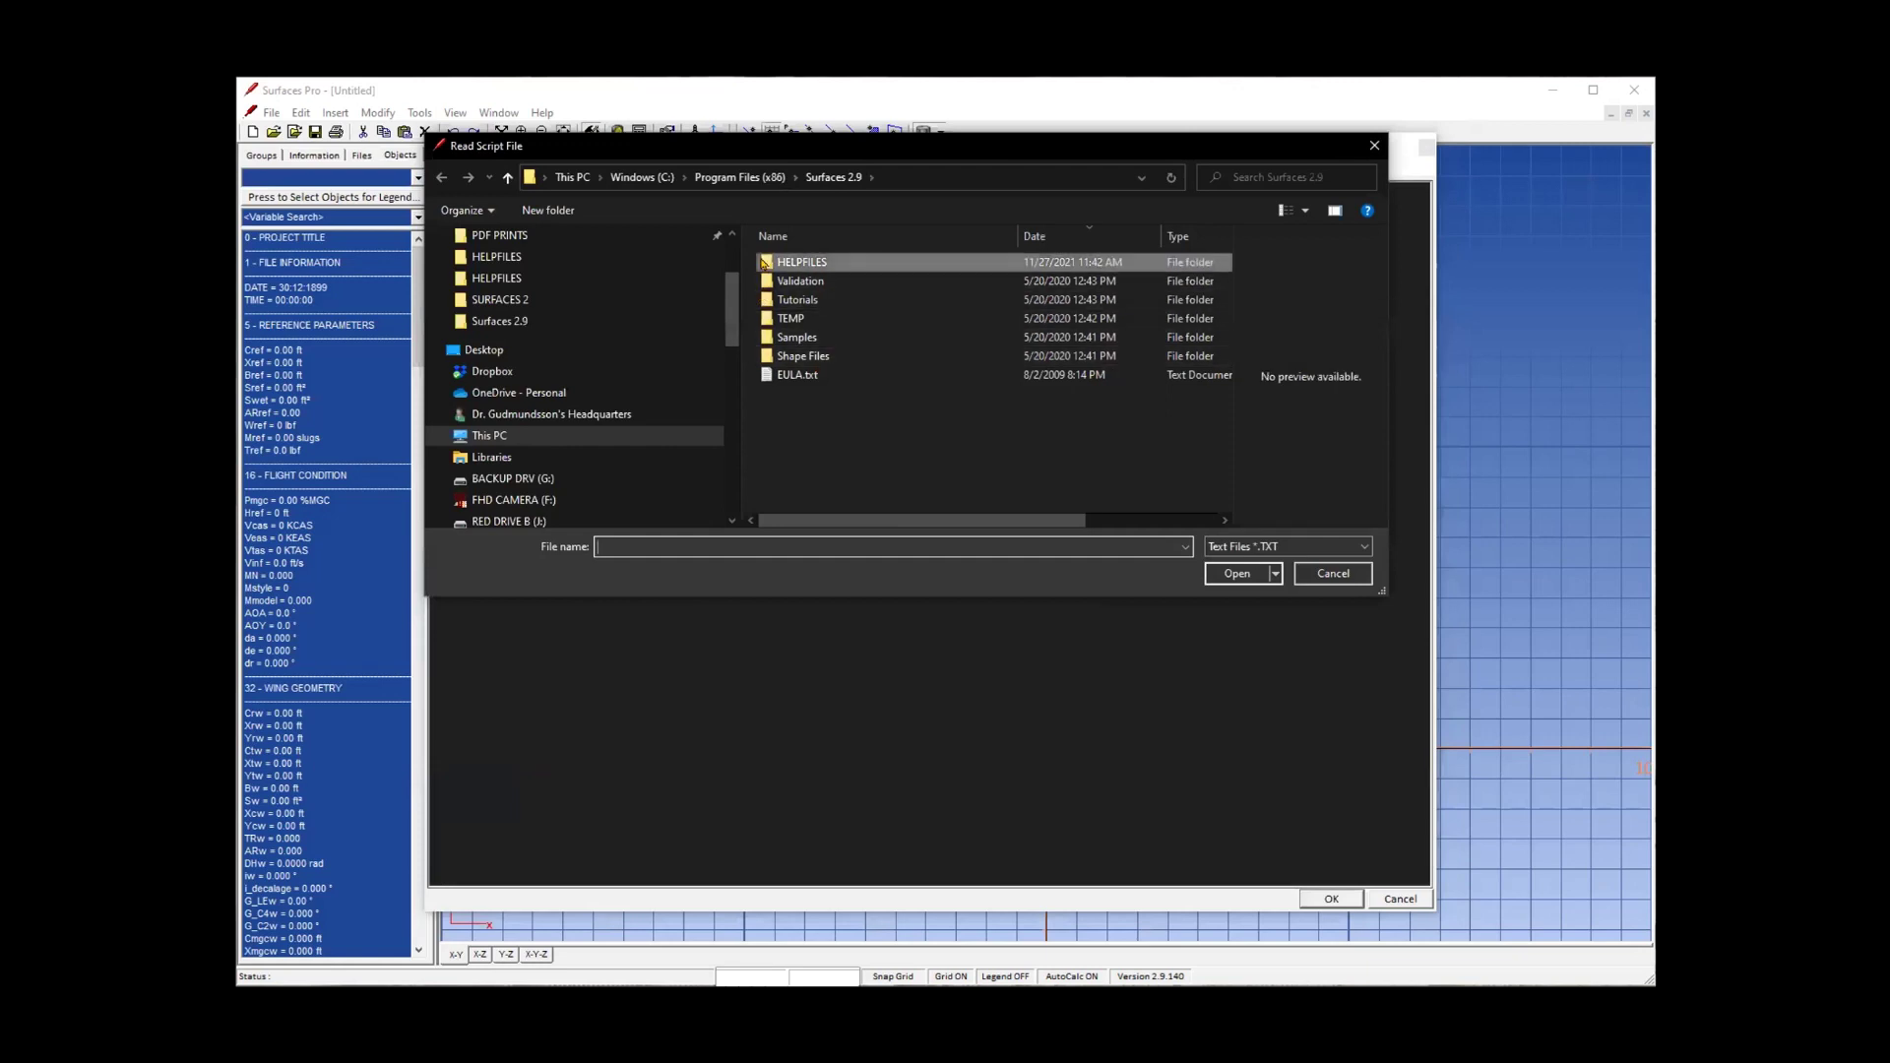
pyautogui.doubleClick(799, 262)
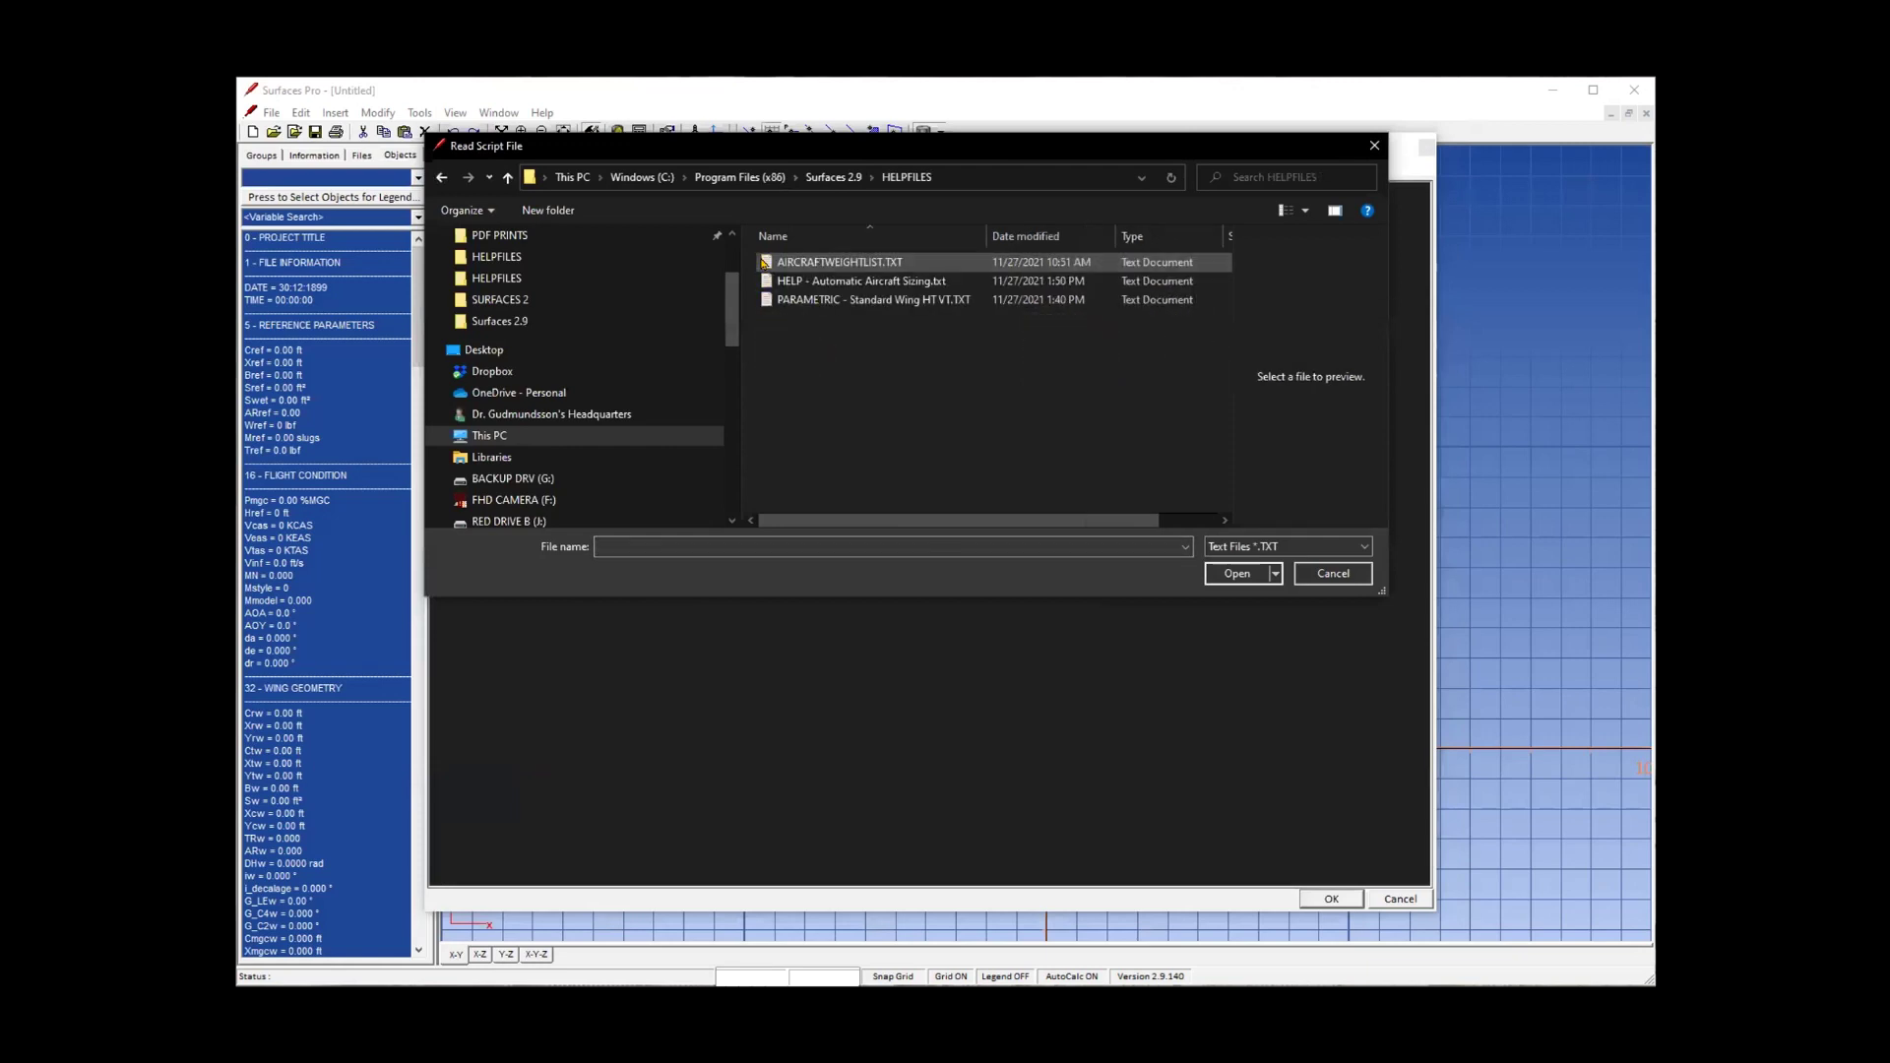
pyautogui.click(797, 301)
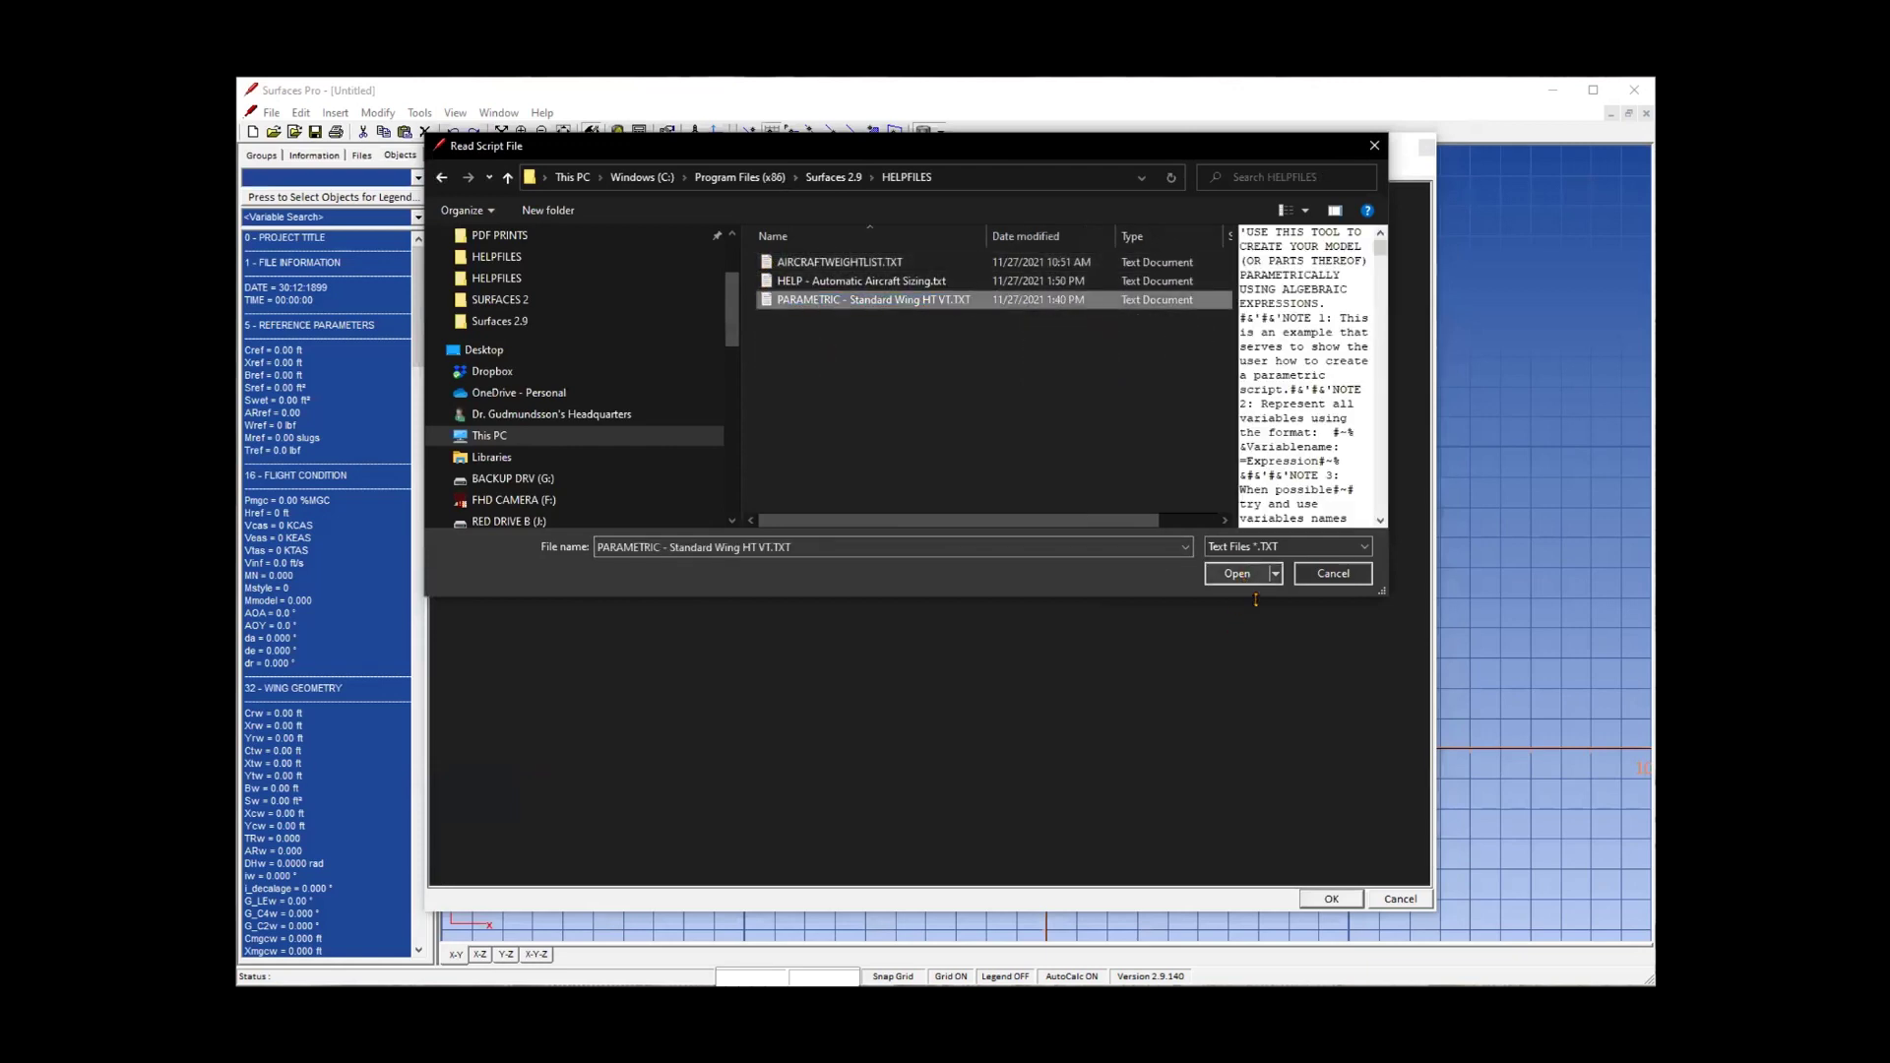
pyautogui.click(1237, 574)
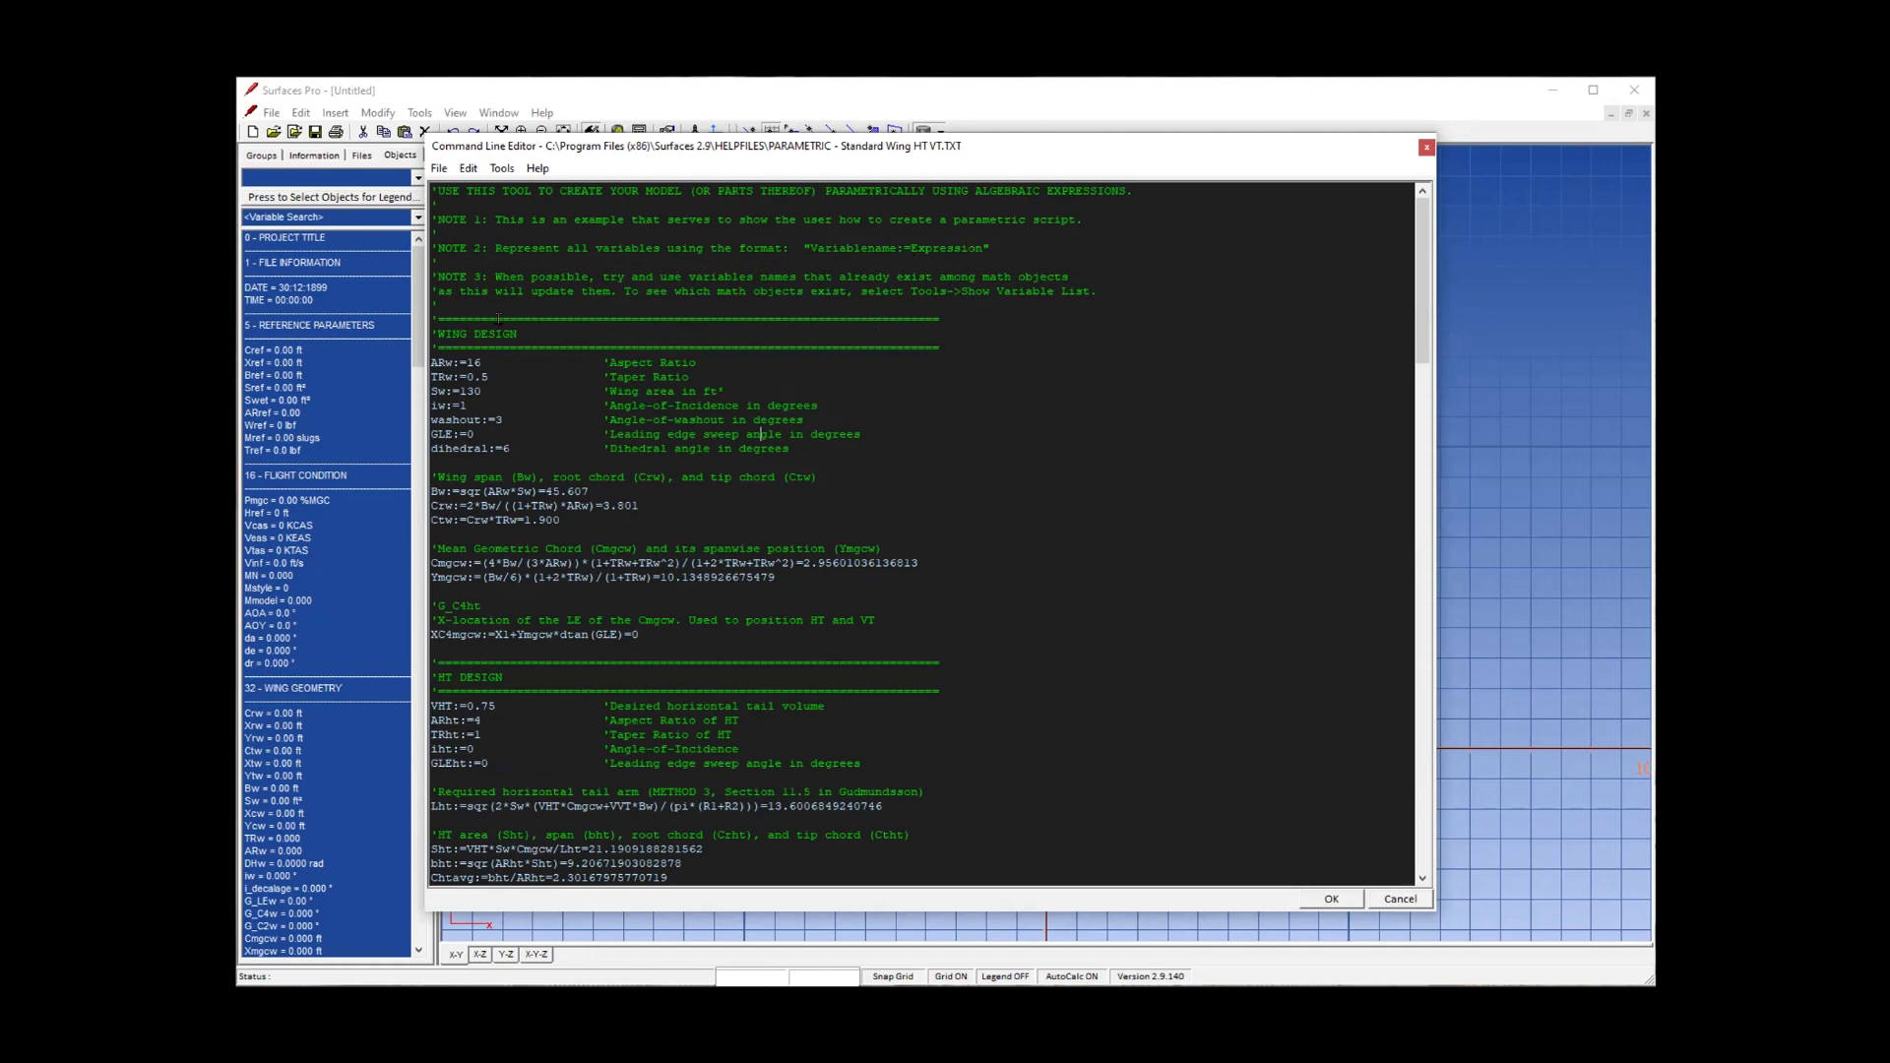
# Show the script editor's variable list, look through the existing math objects, and hide the list again.
pyautogui.click(502, 168)
pyautogui.click(551, 234)
pyautogui.moveTo(1425, 260)
pyautogui.mouseDown()
pyautogui.moveTo(1443, 797)
pyautogui.moveTo(1432, 234)
pyautogui.mouseUp()
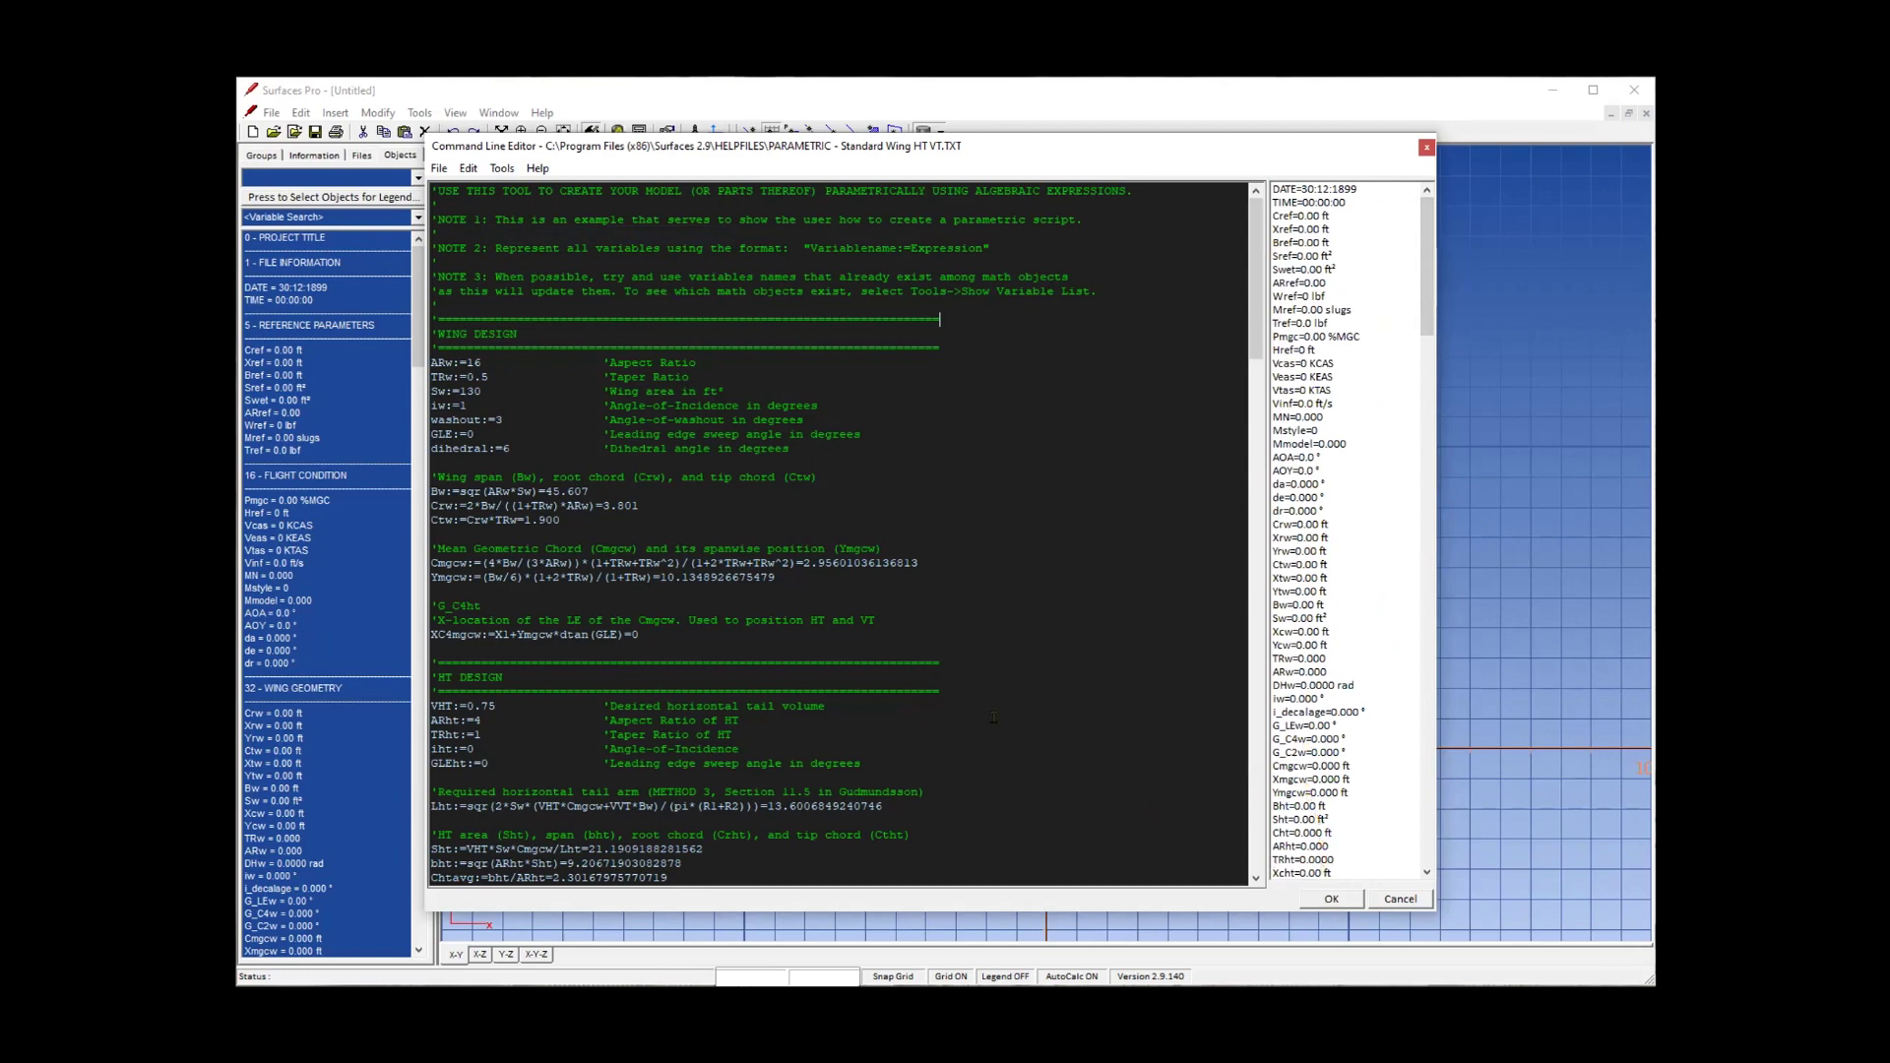
pyautogui.click(502, 169)
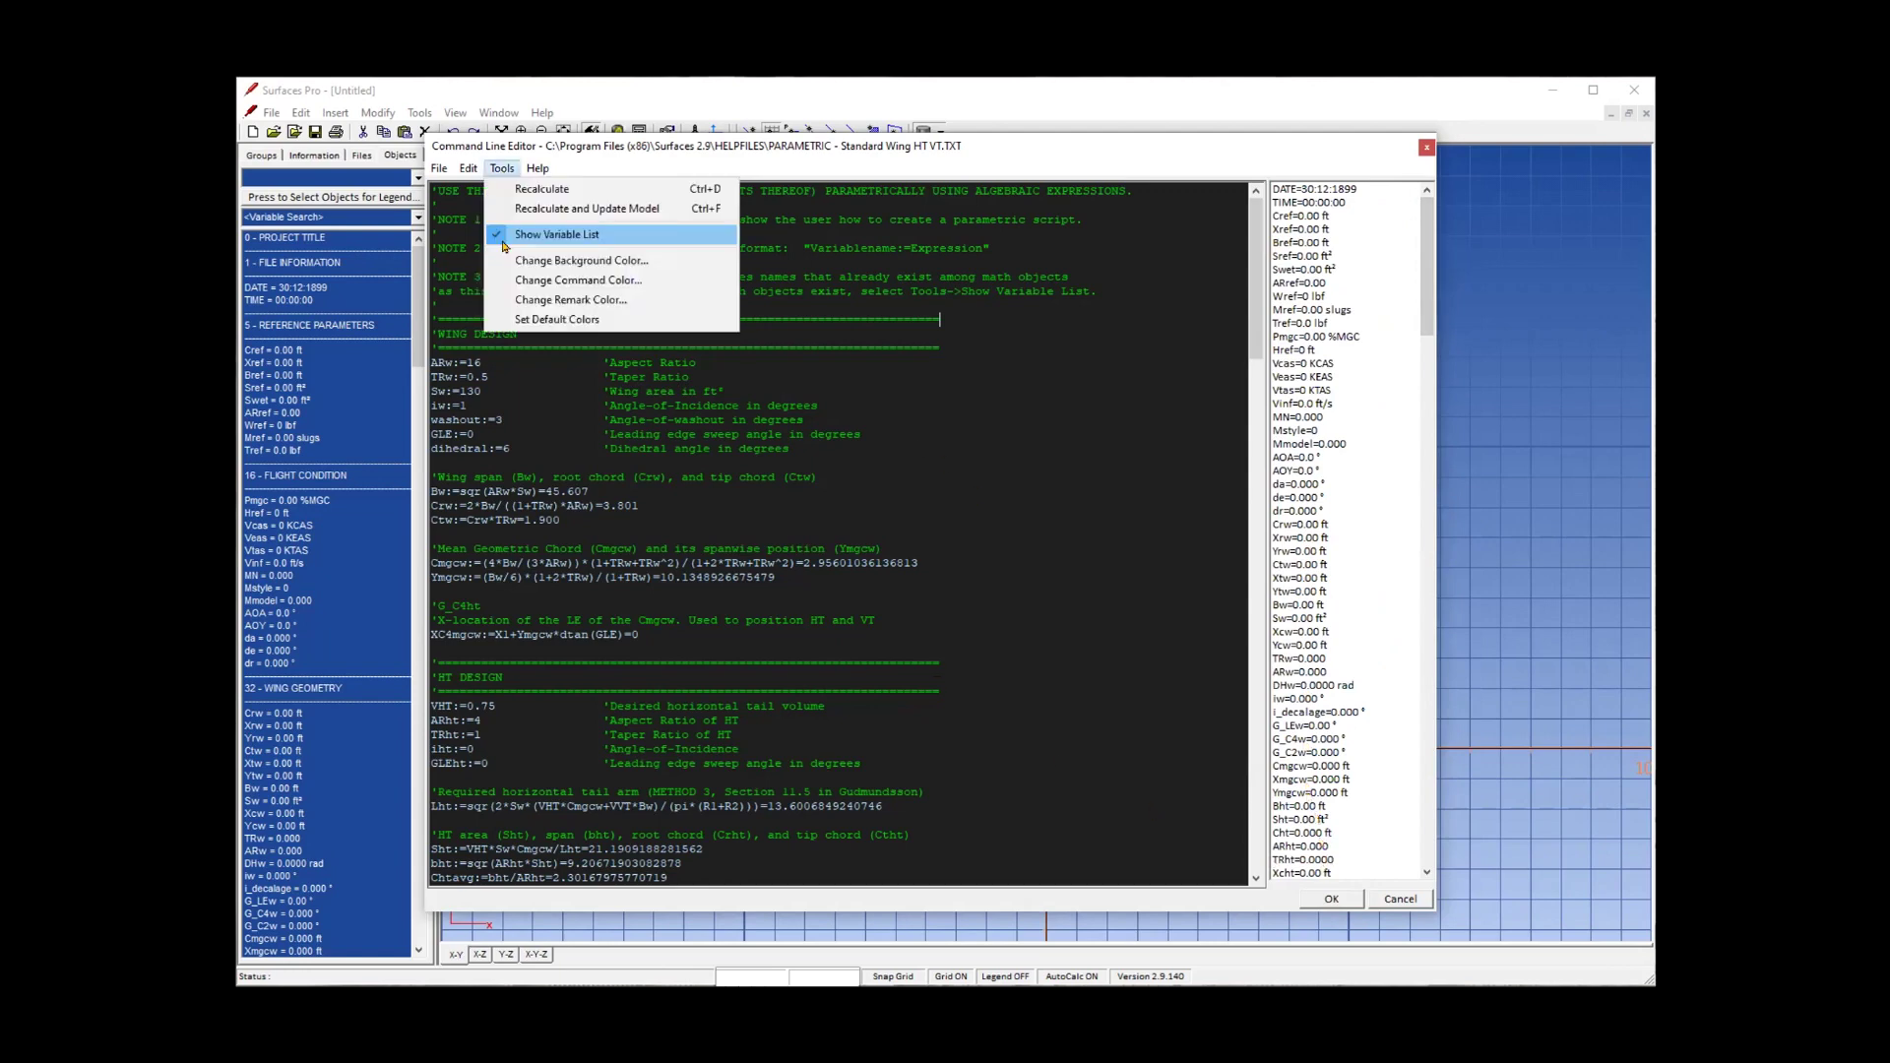
pyautogui.click(551, 234)
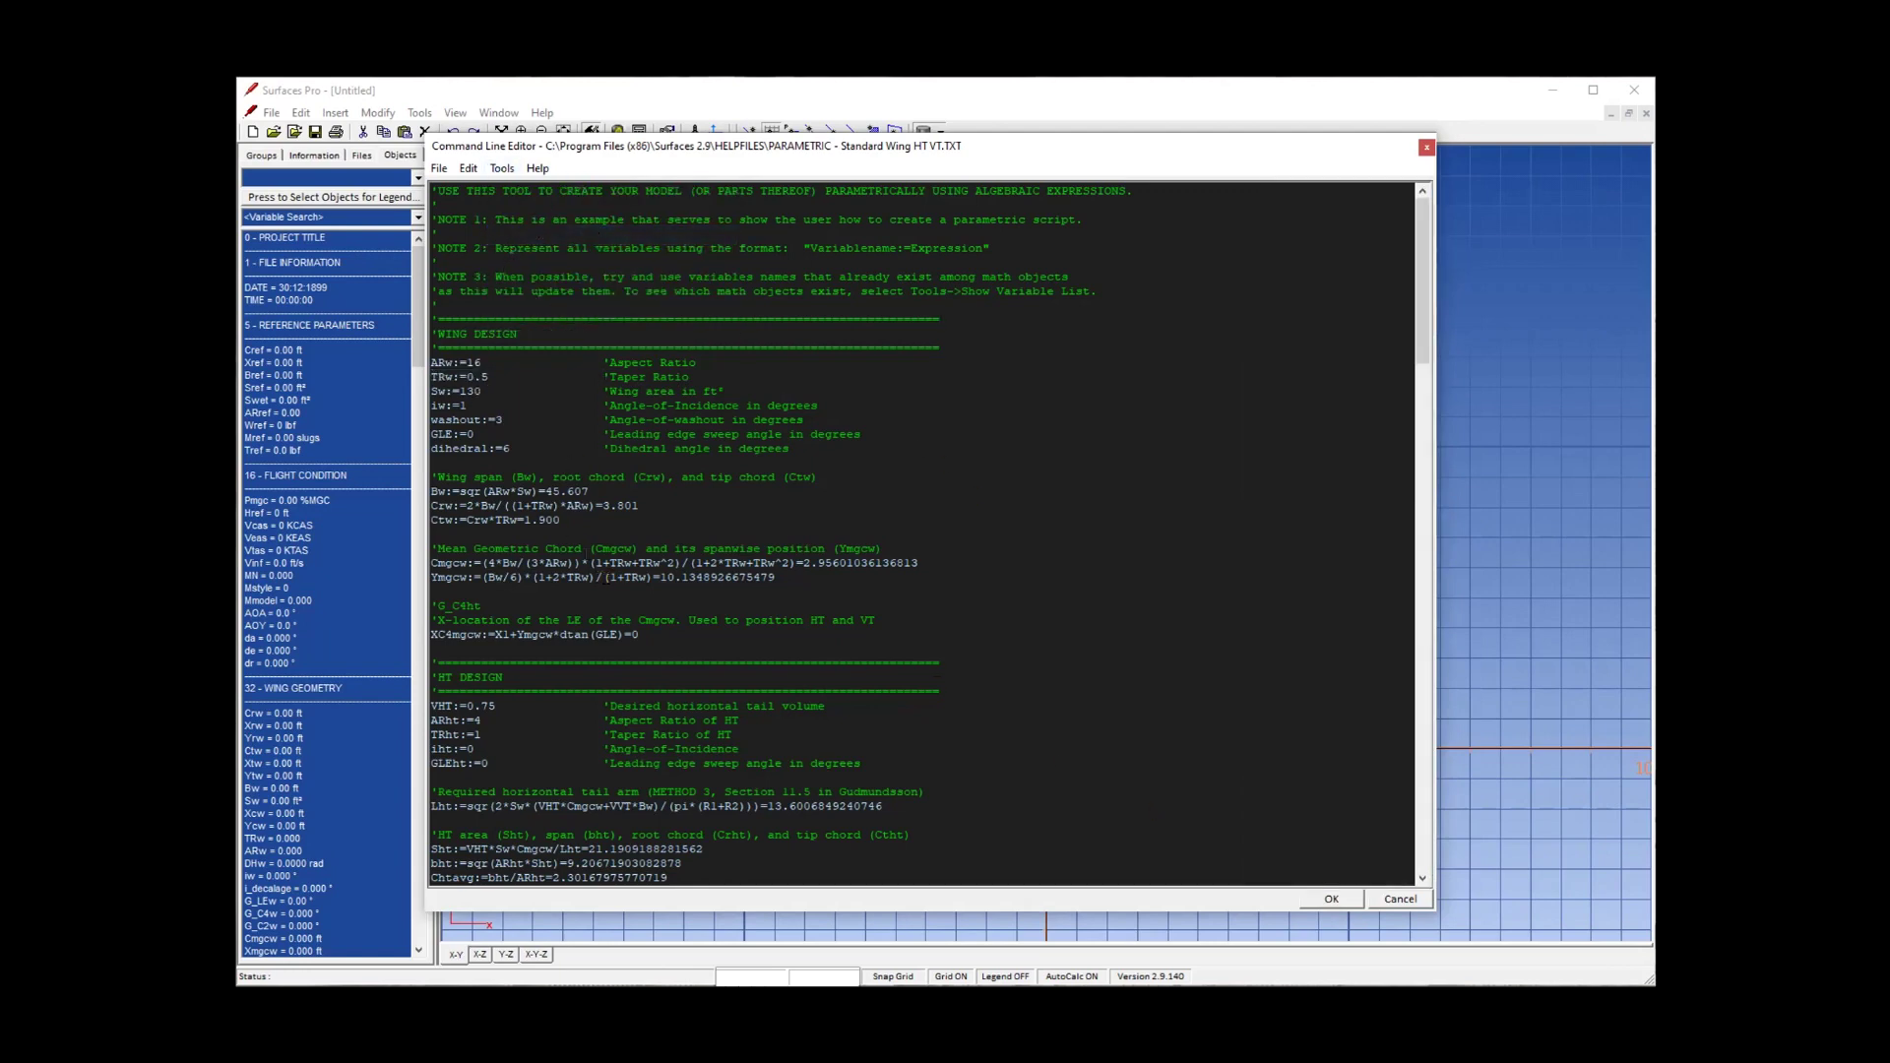
# In the script, set the wing aspect ratio ARw to 8 and change the vertical tail aspect ratio ARvt.
pyautogui.moveTo(466, 362); pyautogui.dragTo(481, 362)
pyautogui.write('10')
pyautogui.scroll(-5, 494, 559)
pyautogui.scroll(-2, 494, 559)
pyautogui.scroll(-4, 494, 380)
pyautogui.doubleClick(477, 591)
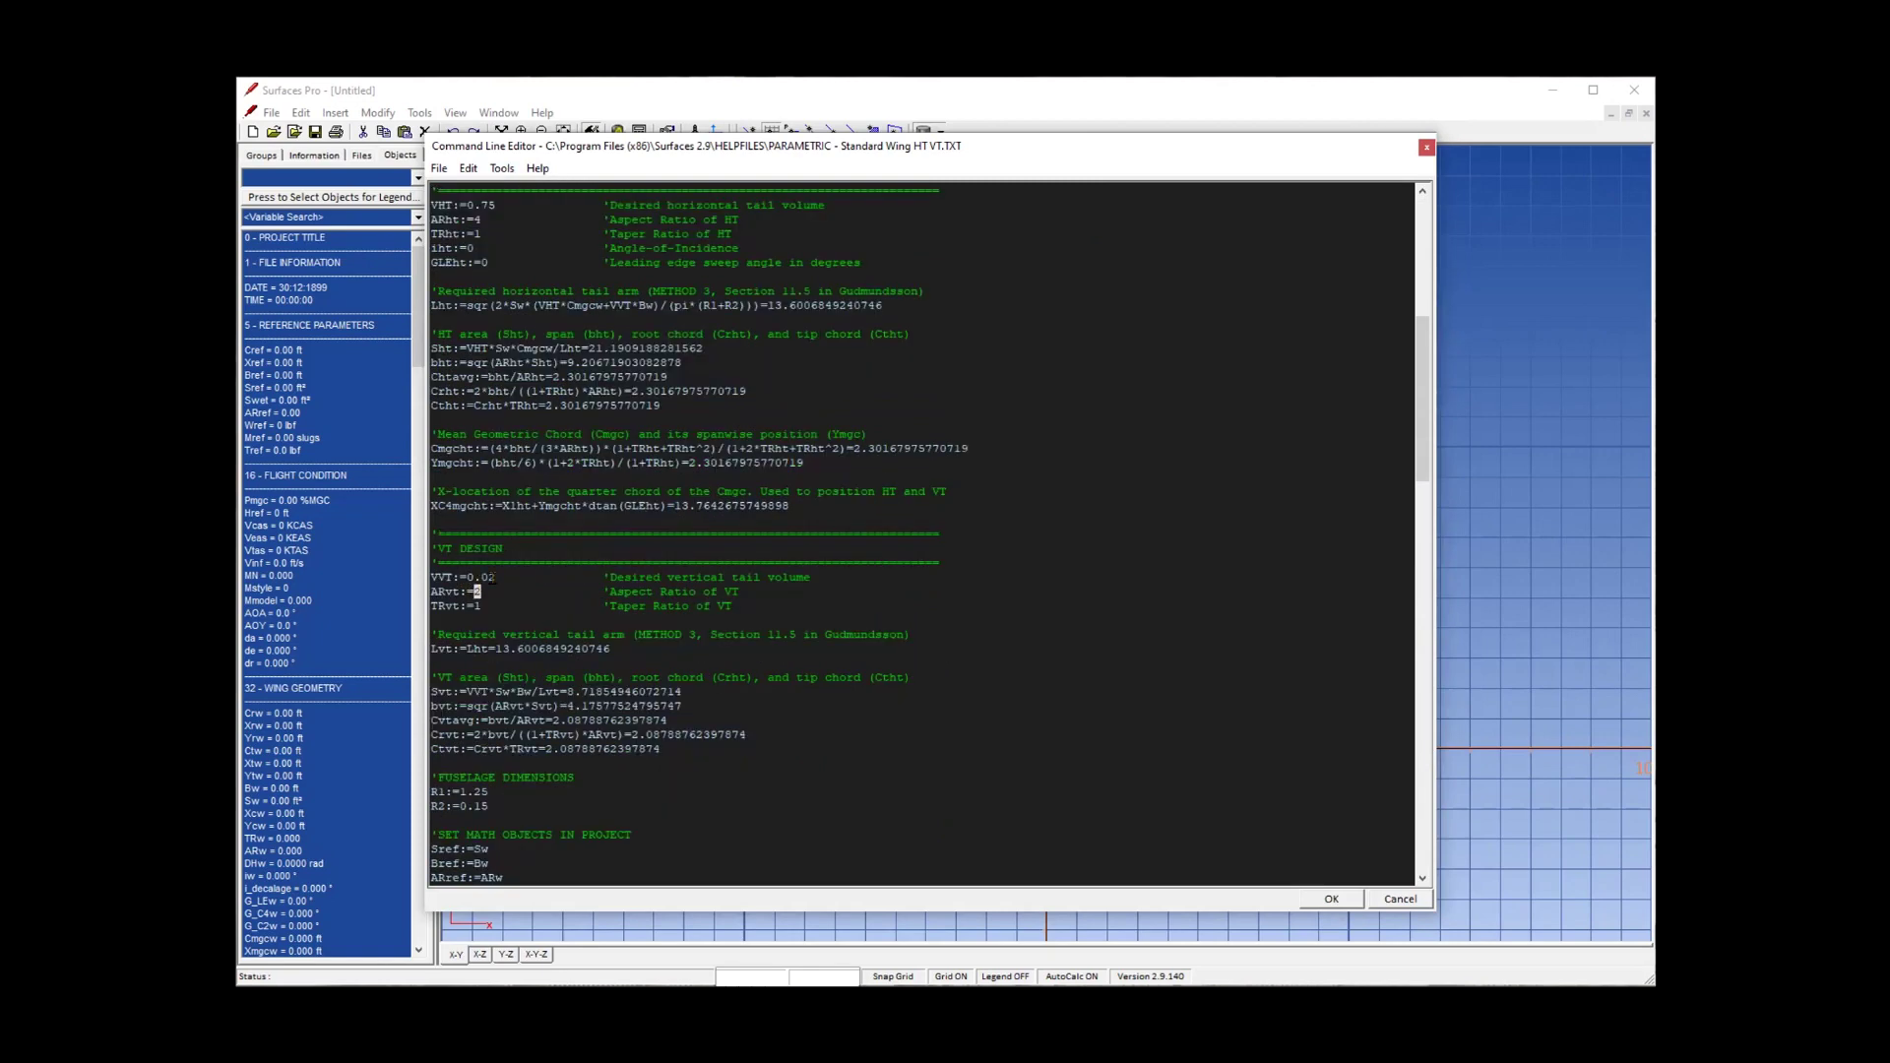
pyautogui.write('1.')
# Review the script's wing airfoil definitions and panel CREATE commands, and run the script to build the model.
pyautogui.scroll(-15, 546, 640)
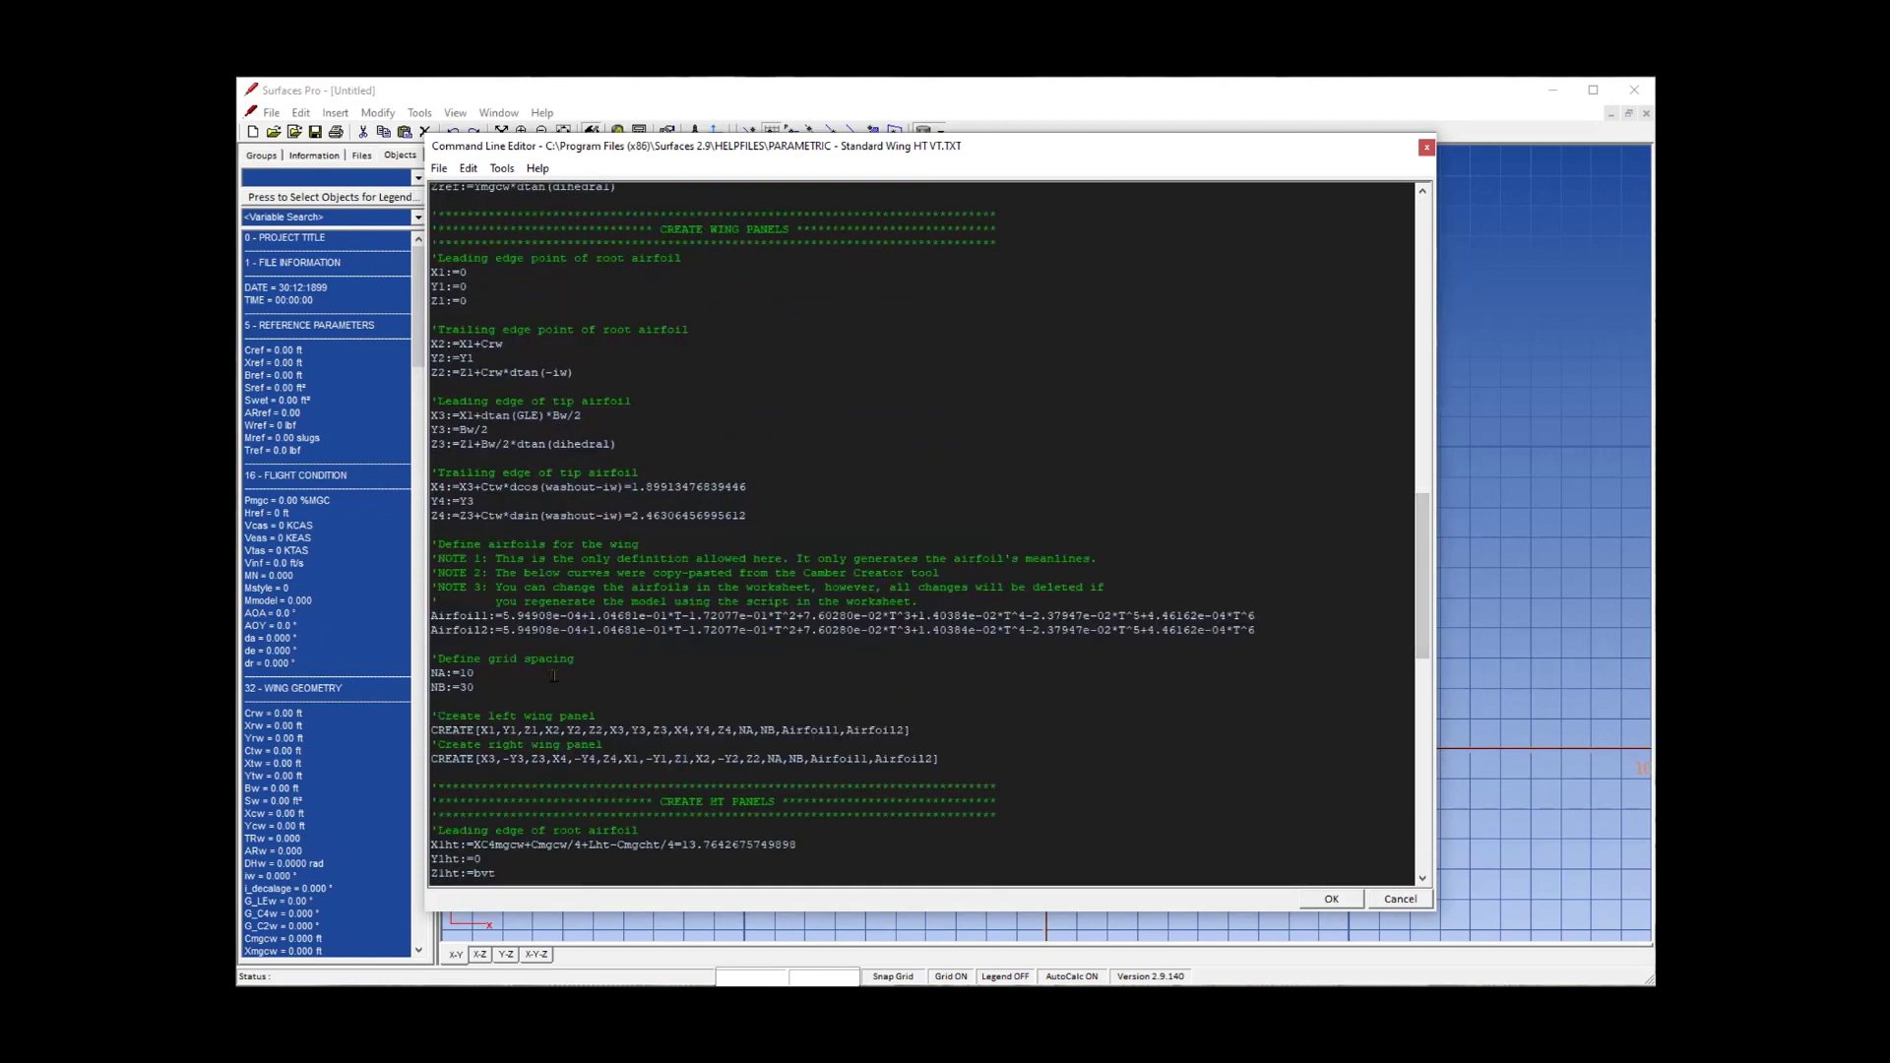
pyautogui.click(430, 632)
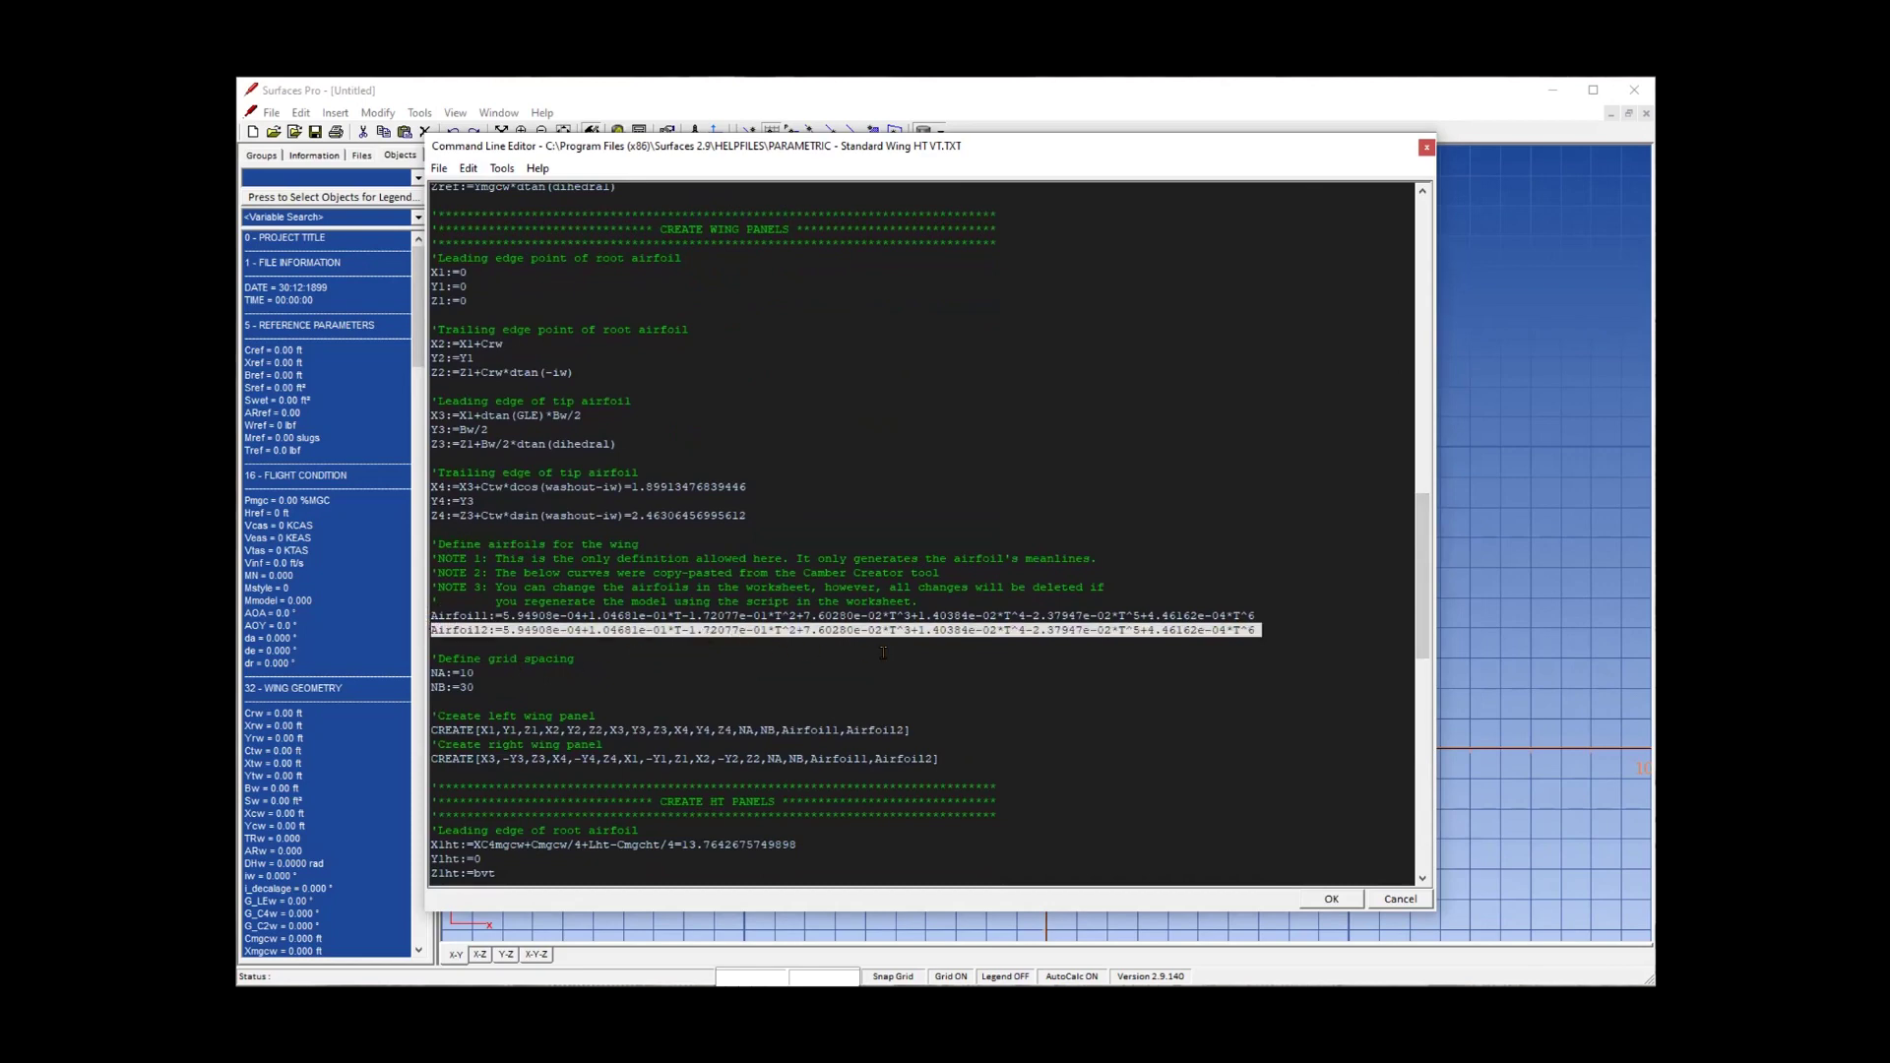
pyautogui.click(695, 702)
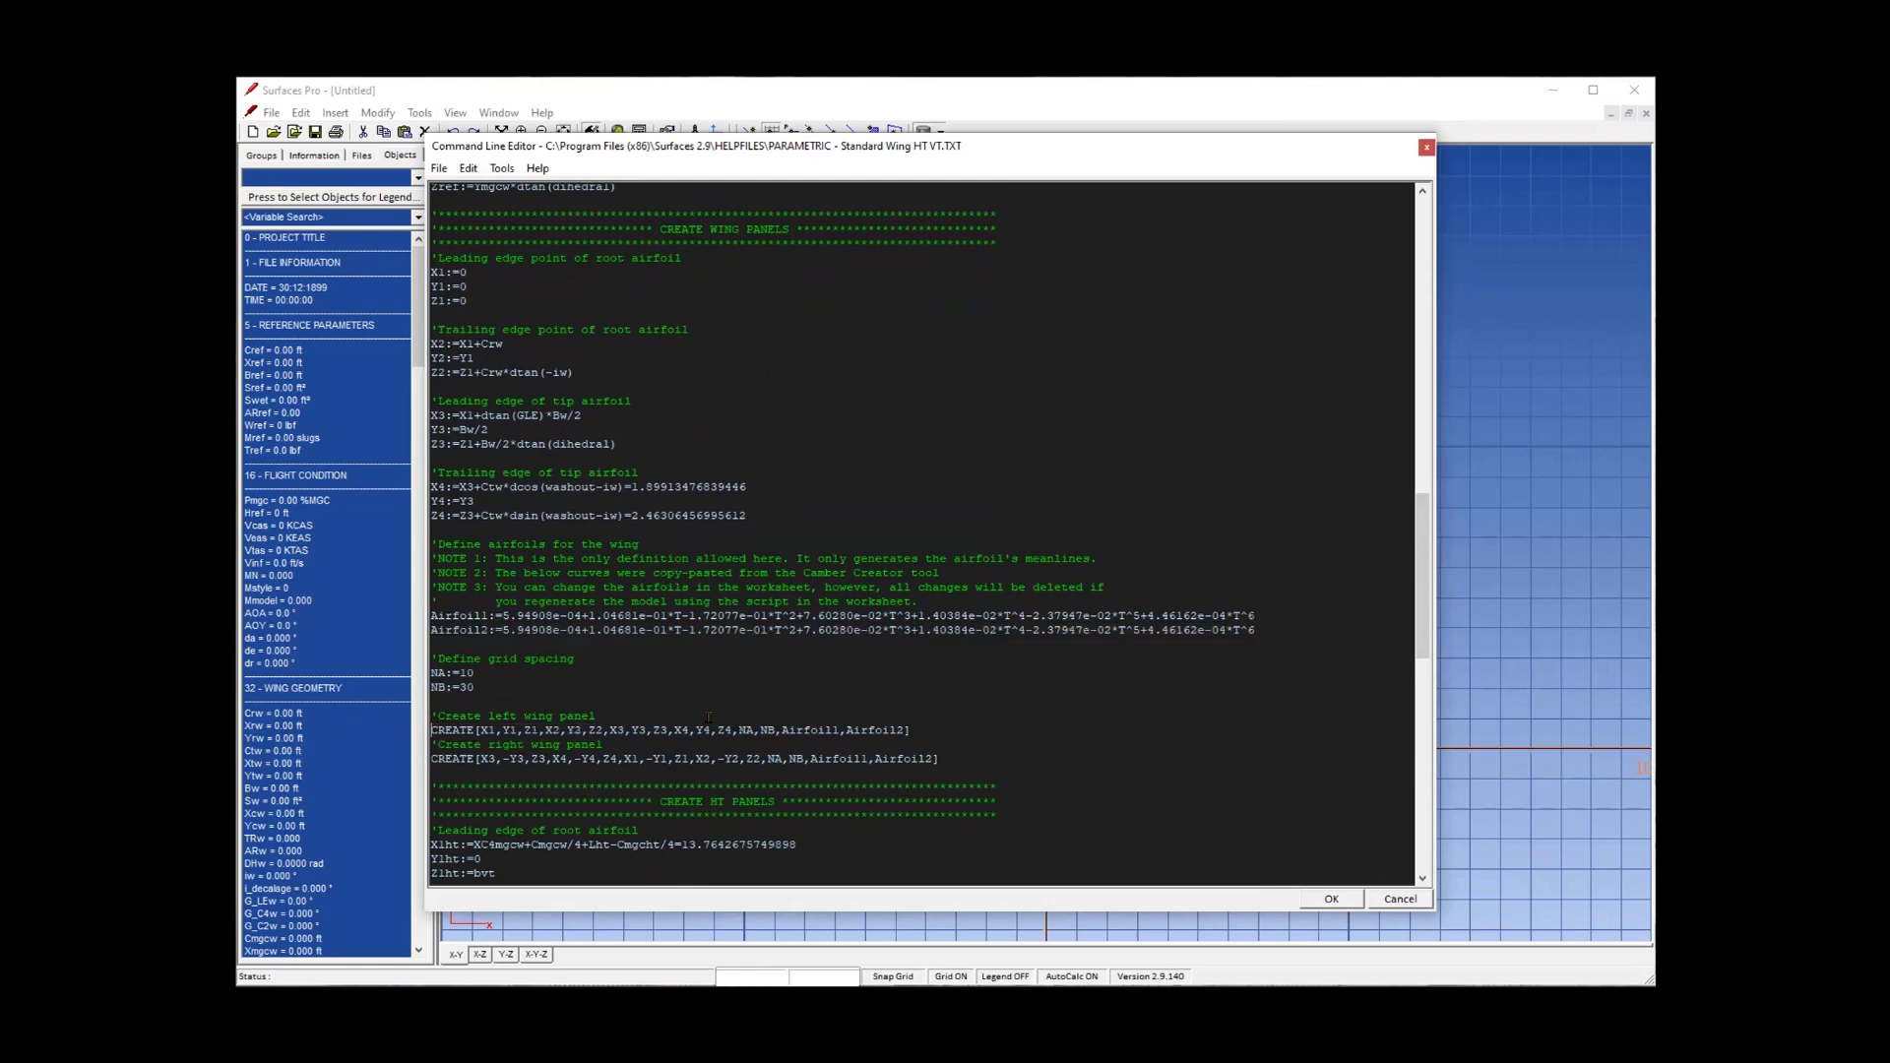
pyautogui.click(430, 731)
pyautogui.scroll(-20, 850, 594)
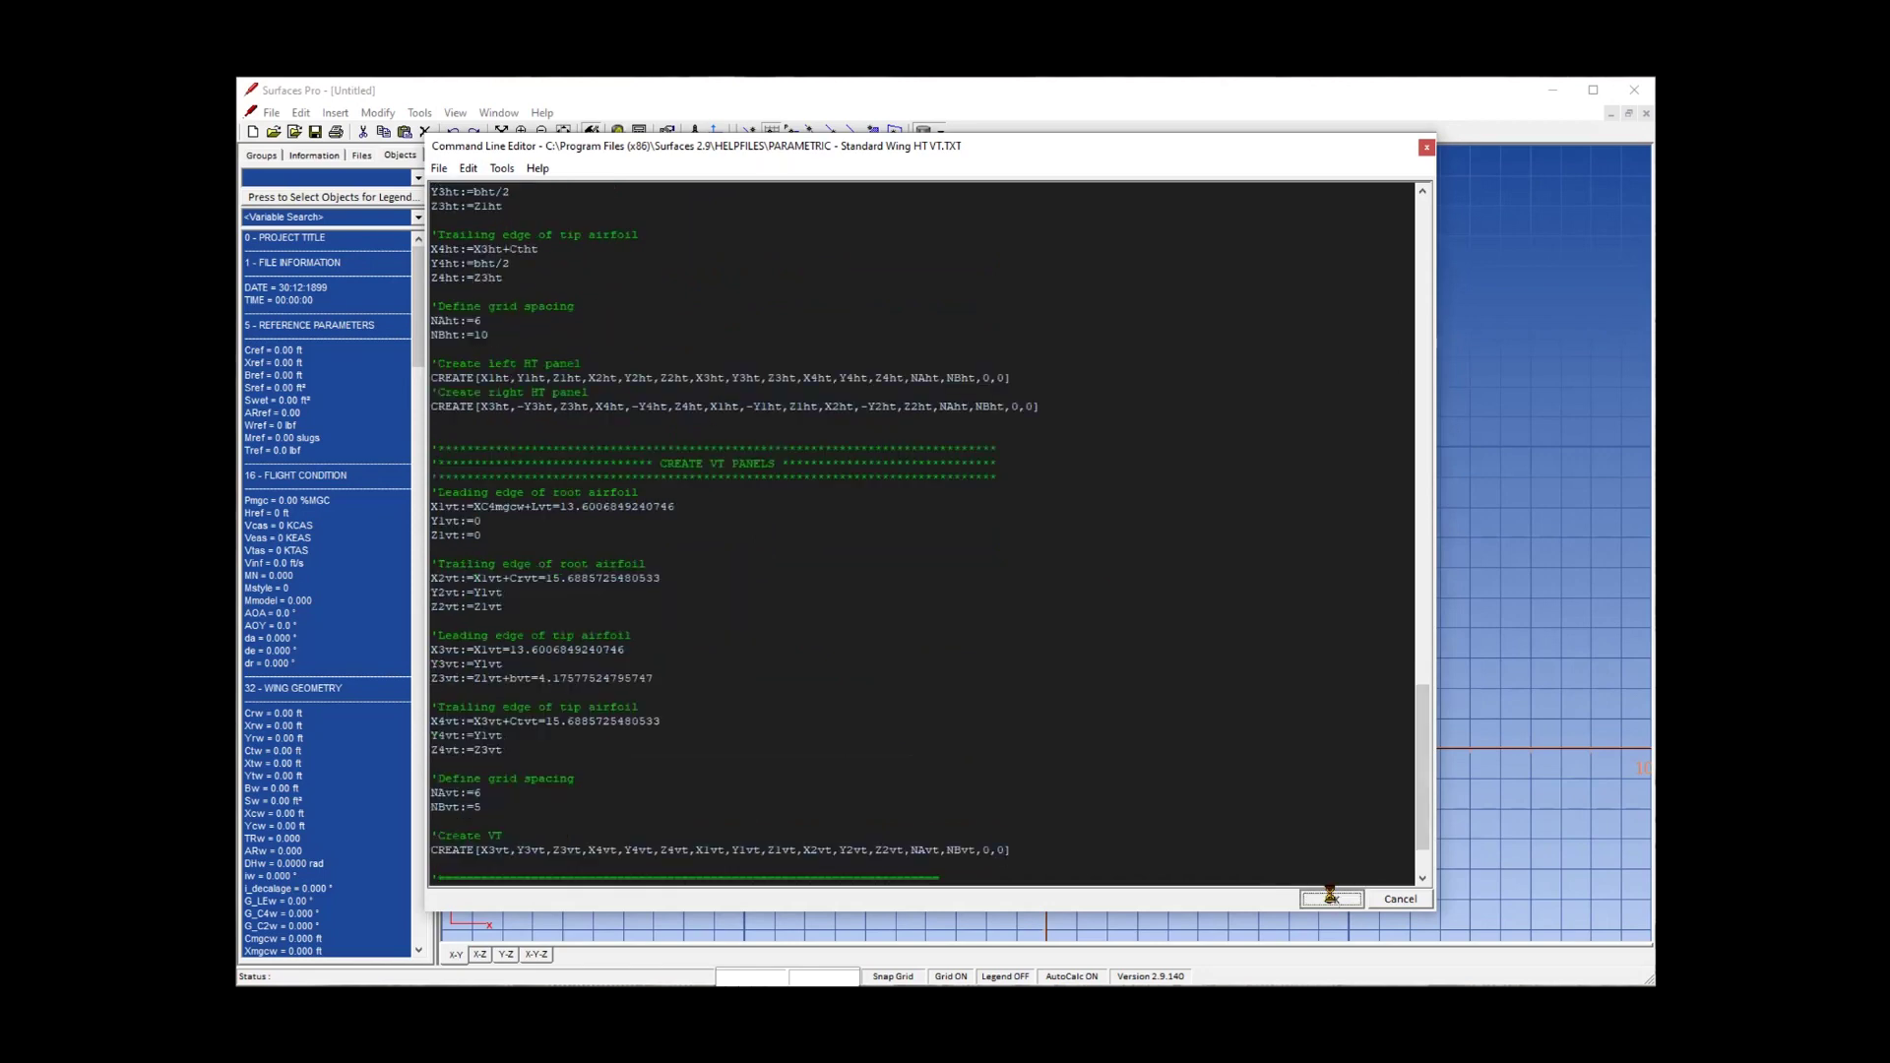
pyautogui.click(1330, 898)
pyautogui.click(869, 530)
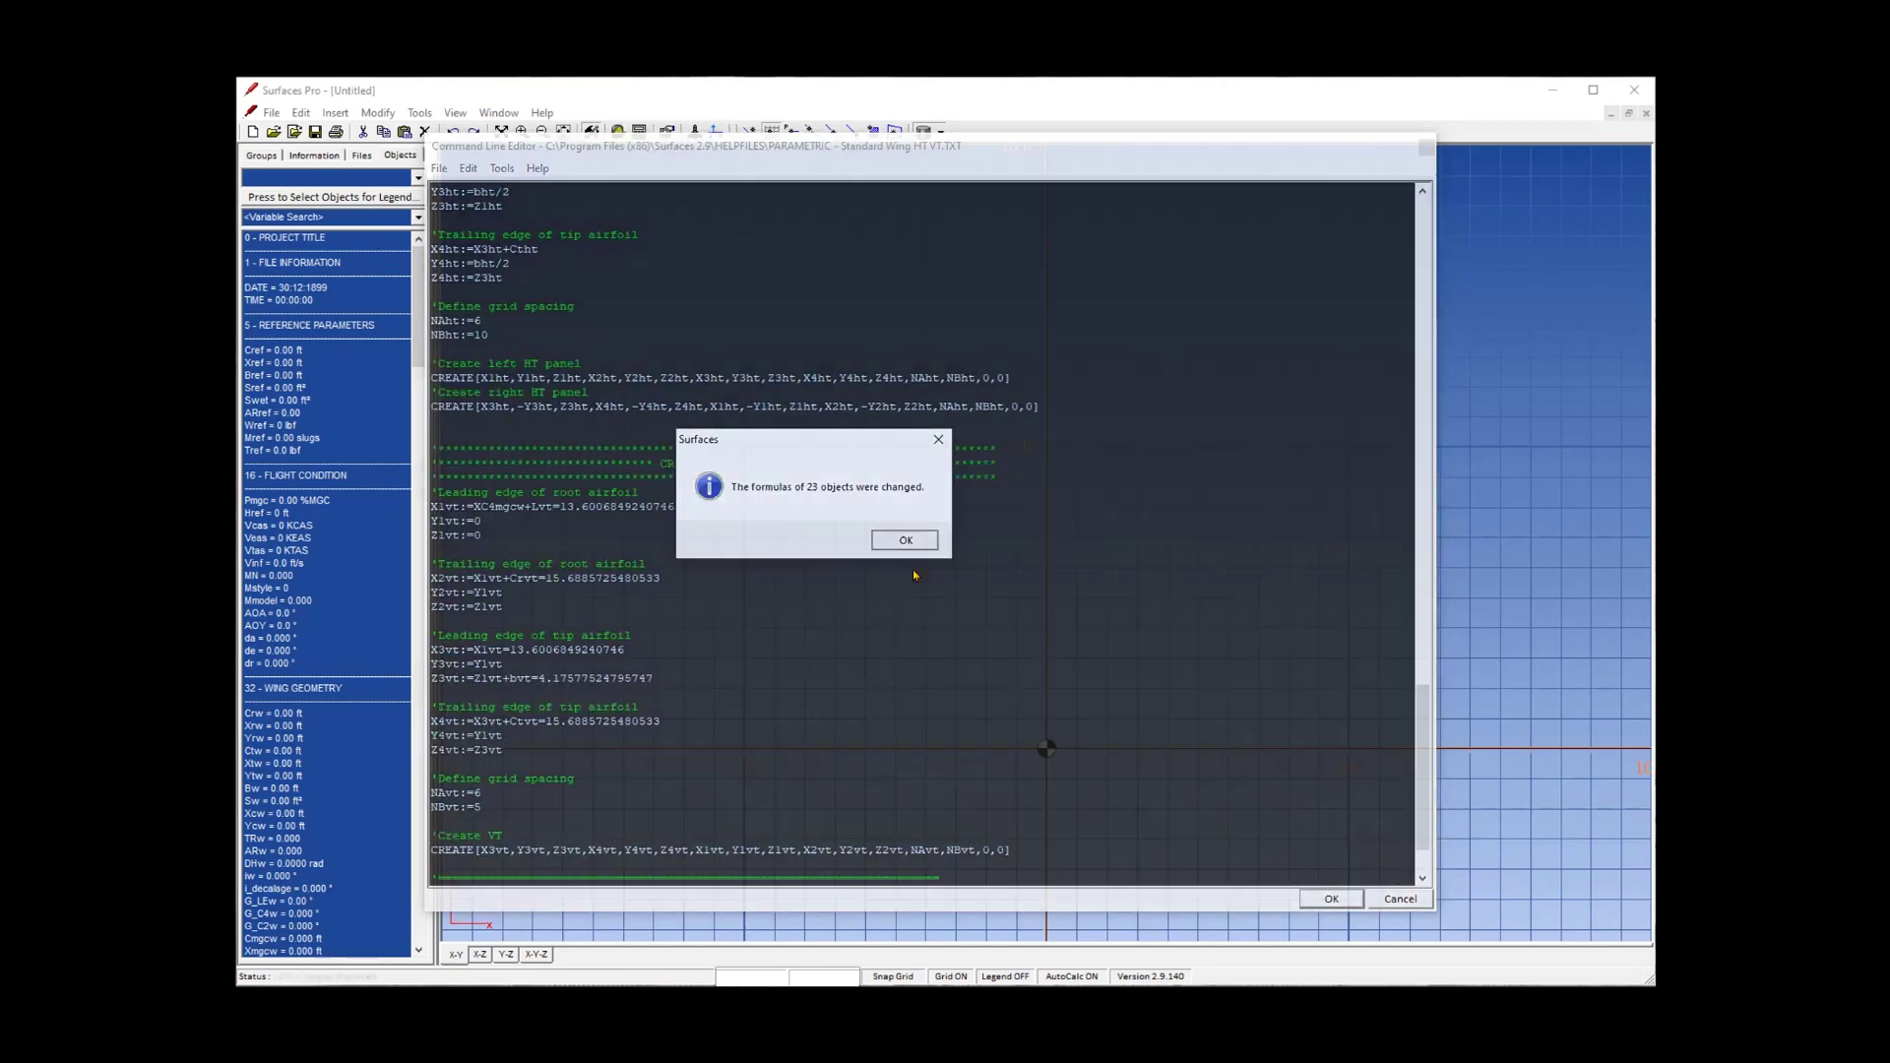
pyautogui.click(905, 539)
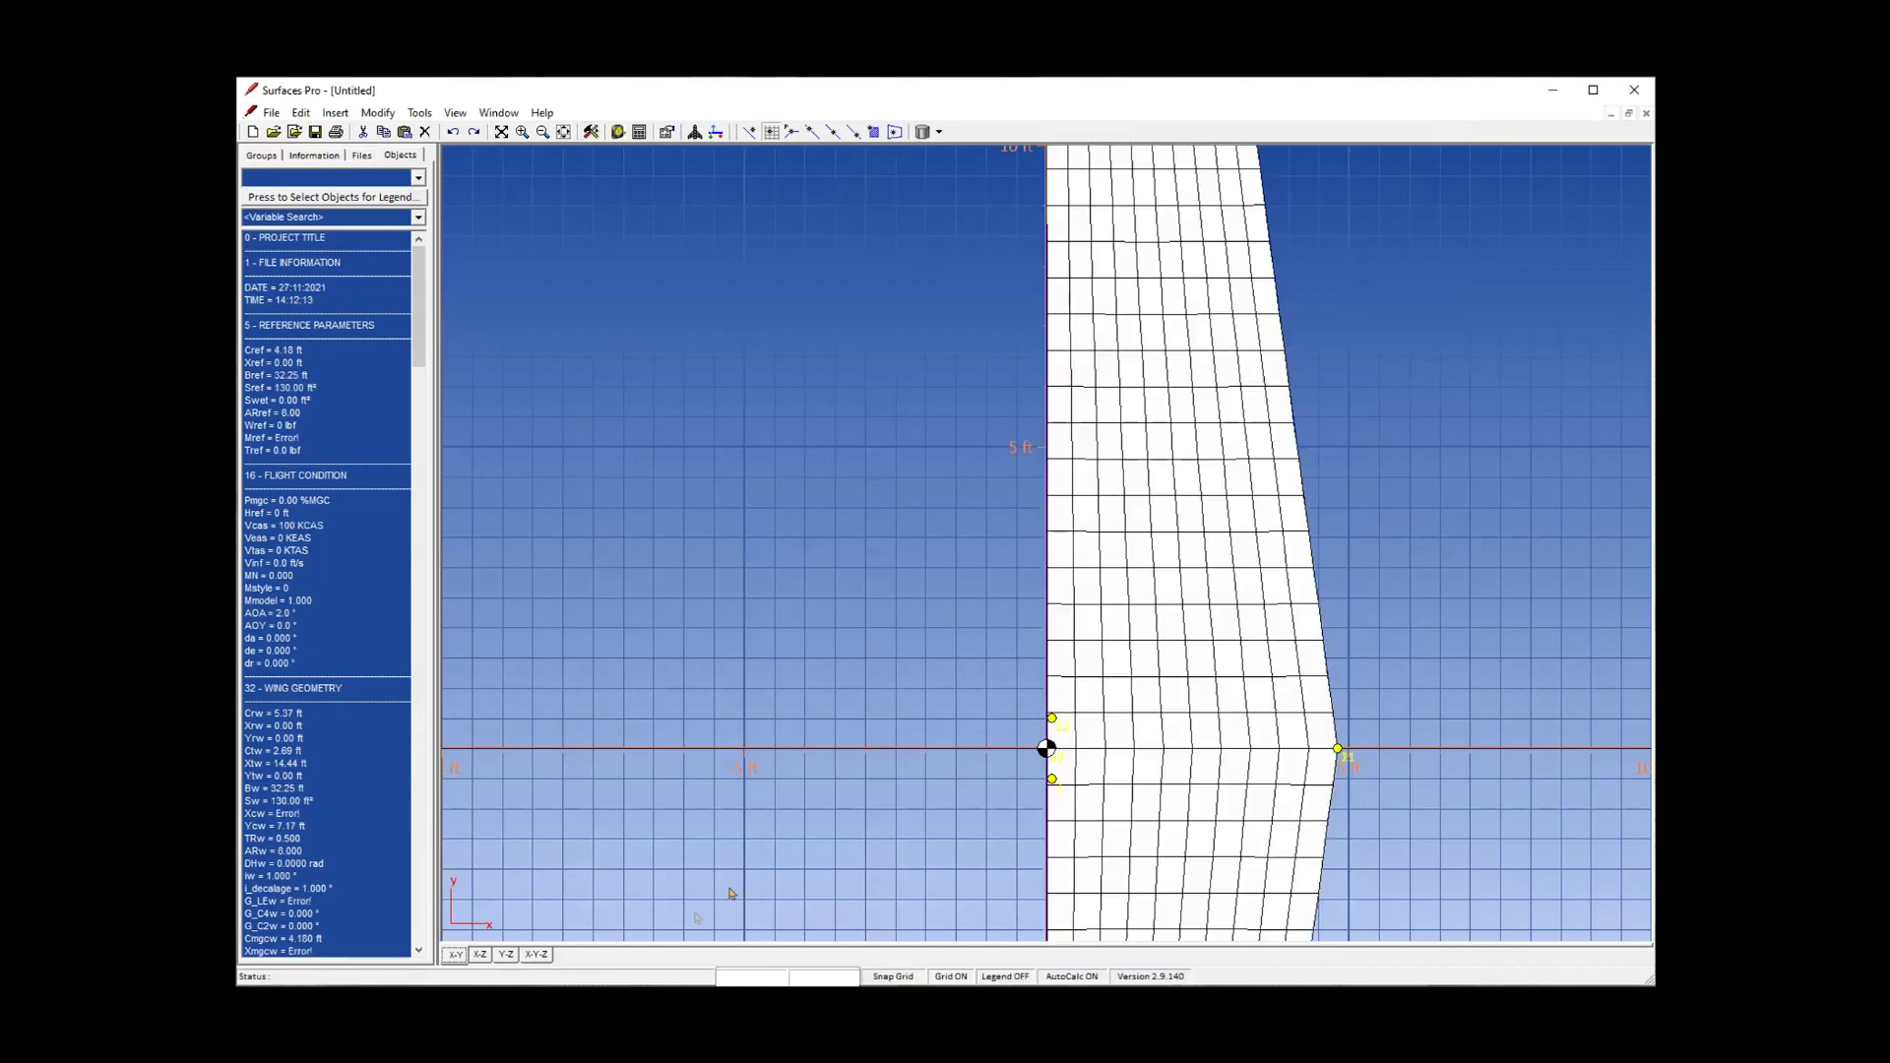
# Show the generated model in the X-Y-Z view and solve it in the VLM Console with pressure coefficient shades.
pyautogui.click(536, 955)
pyautogui.click(693, 131)
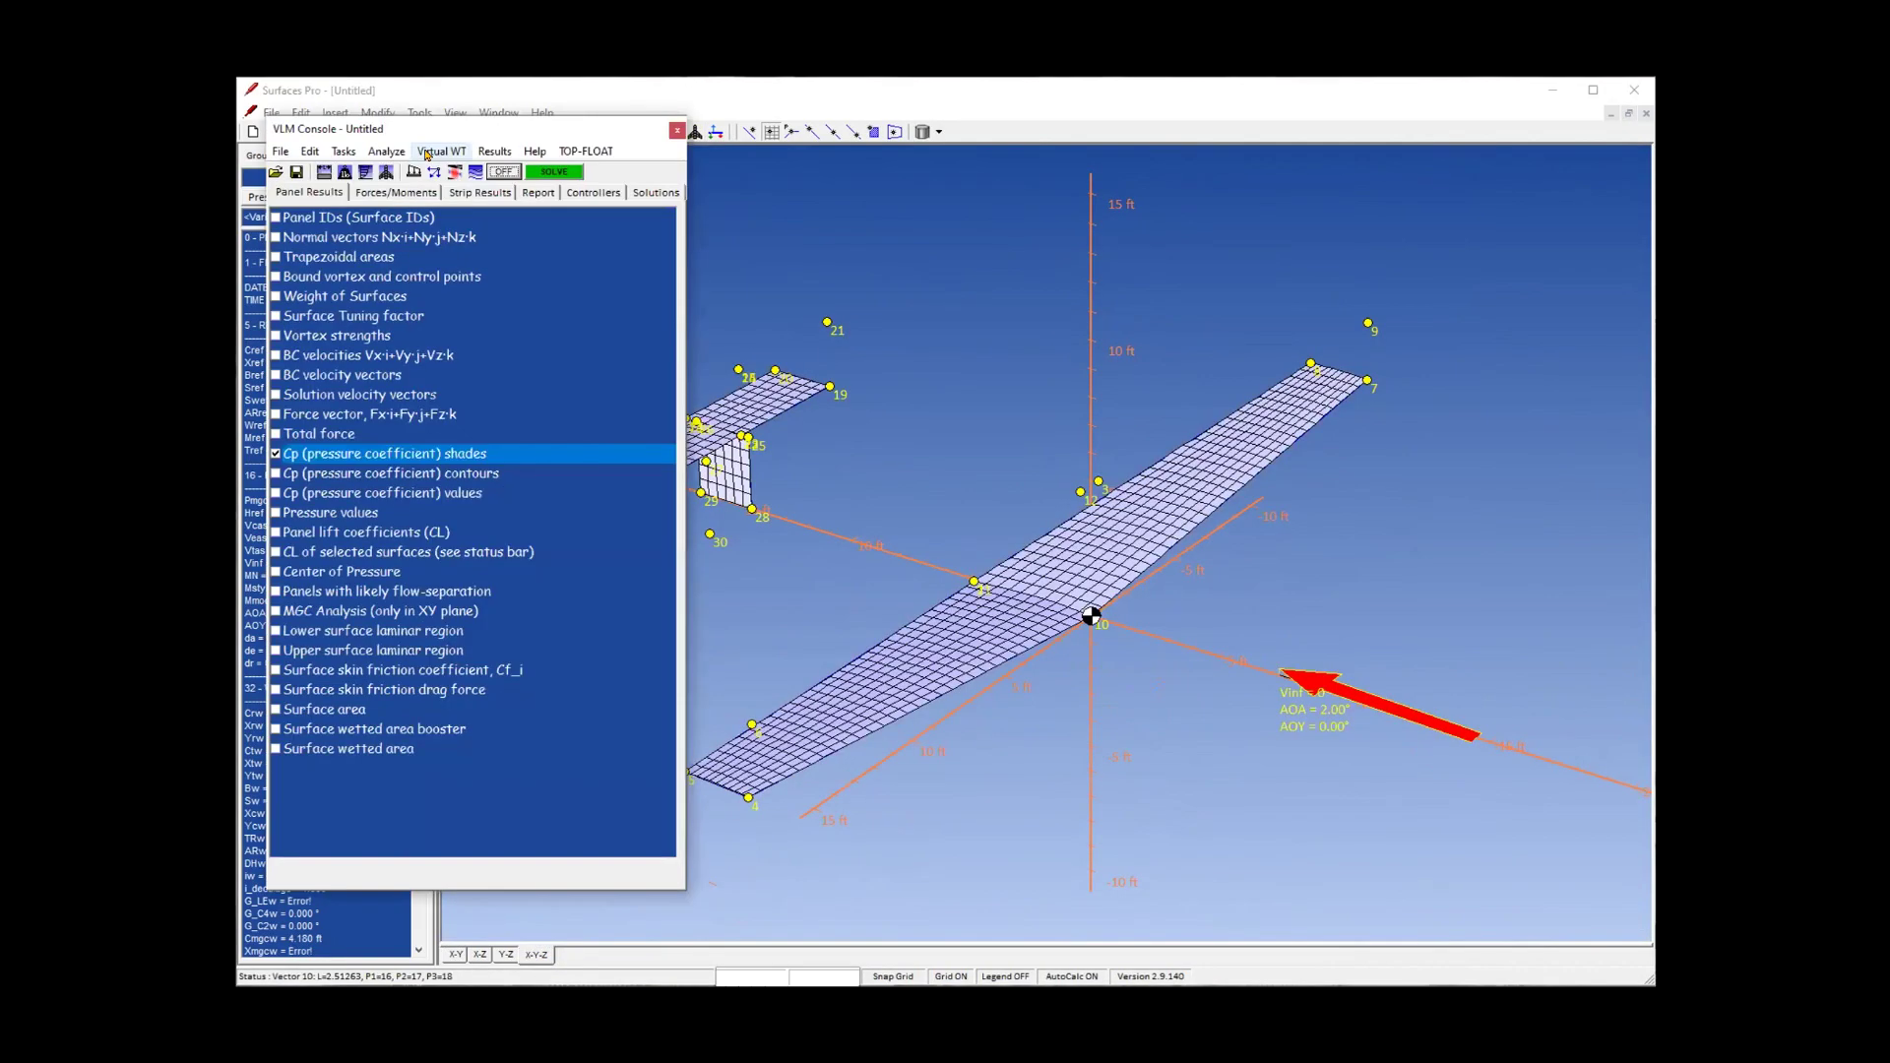
pyautogui.click(554, 171)
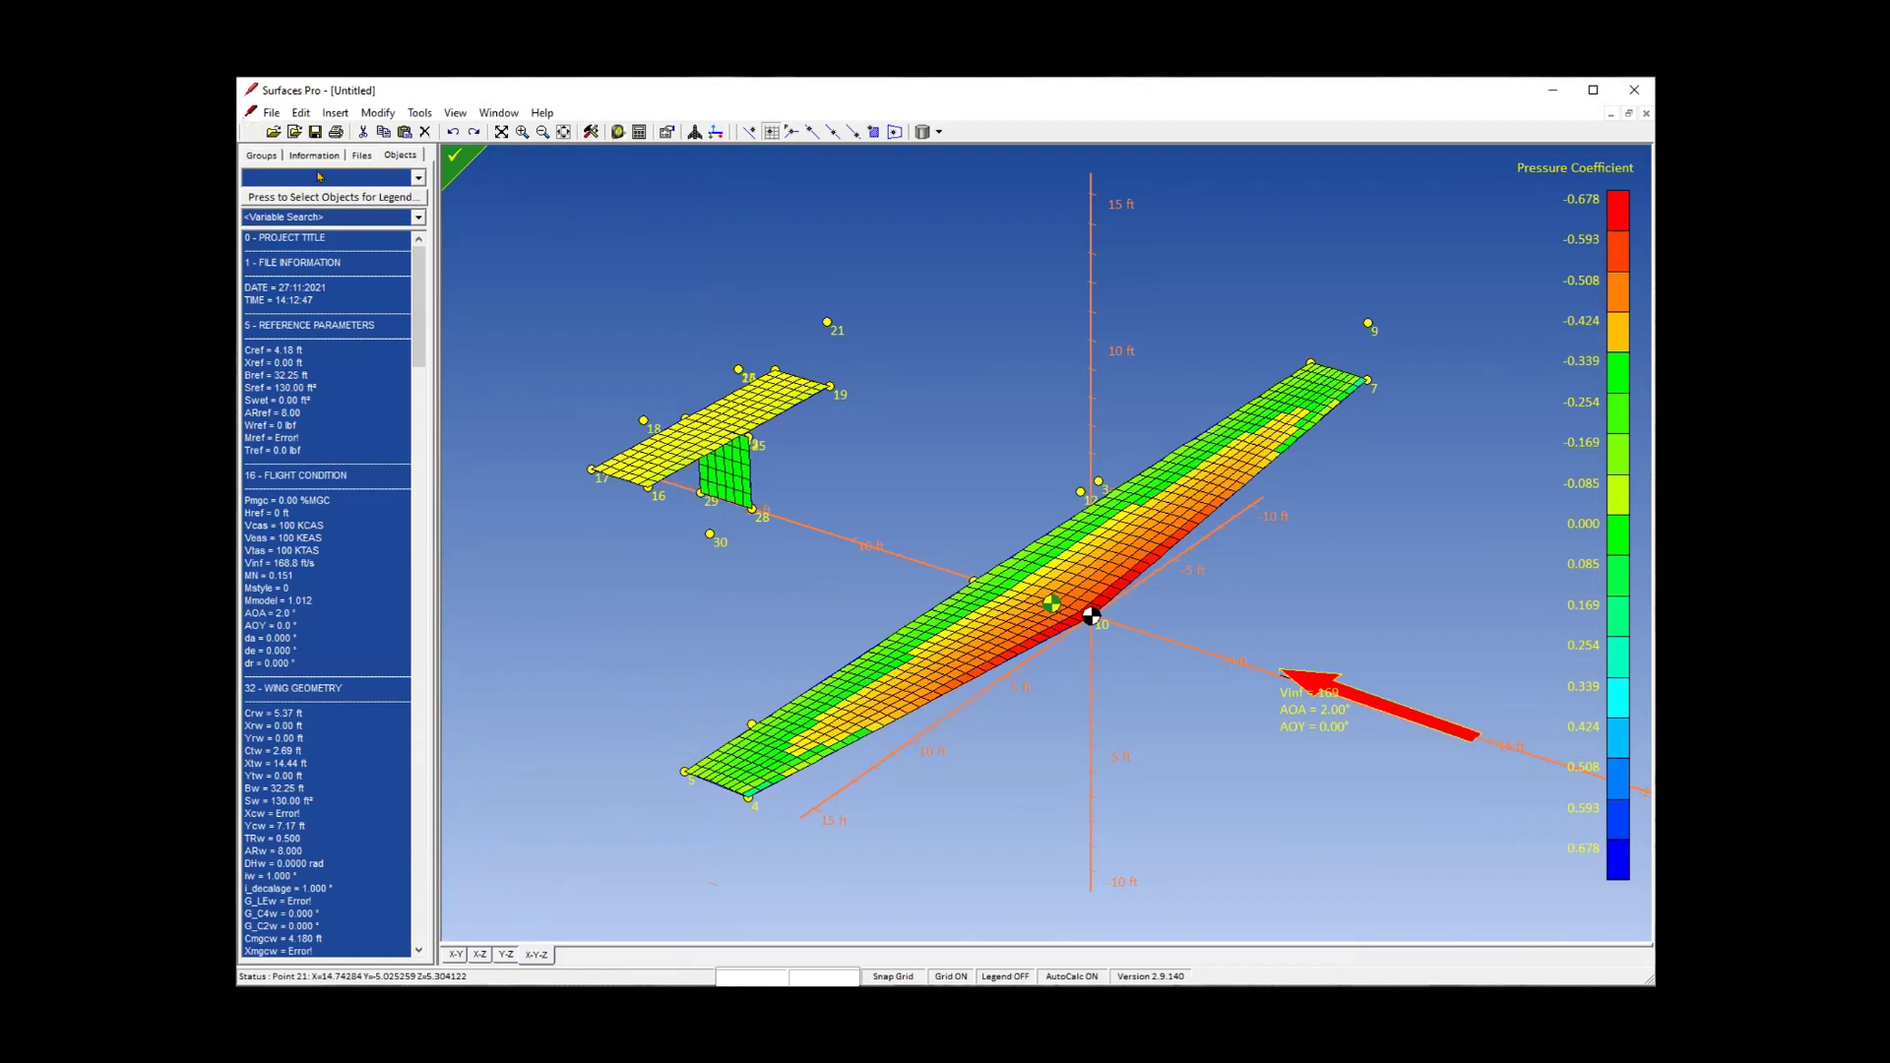
# Start a new project and open Automatic Aircraft Sizing with the Conventional configuration.
pyautogui.click(253, 132)
pyautogui.click(605, 414)
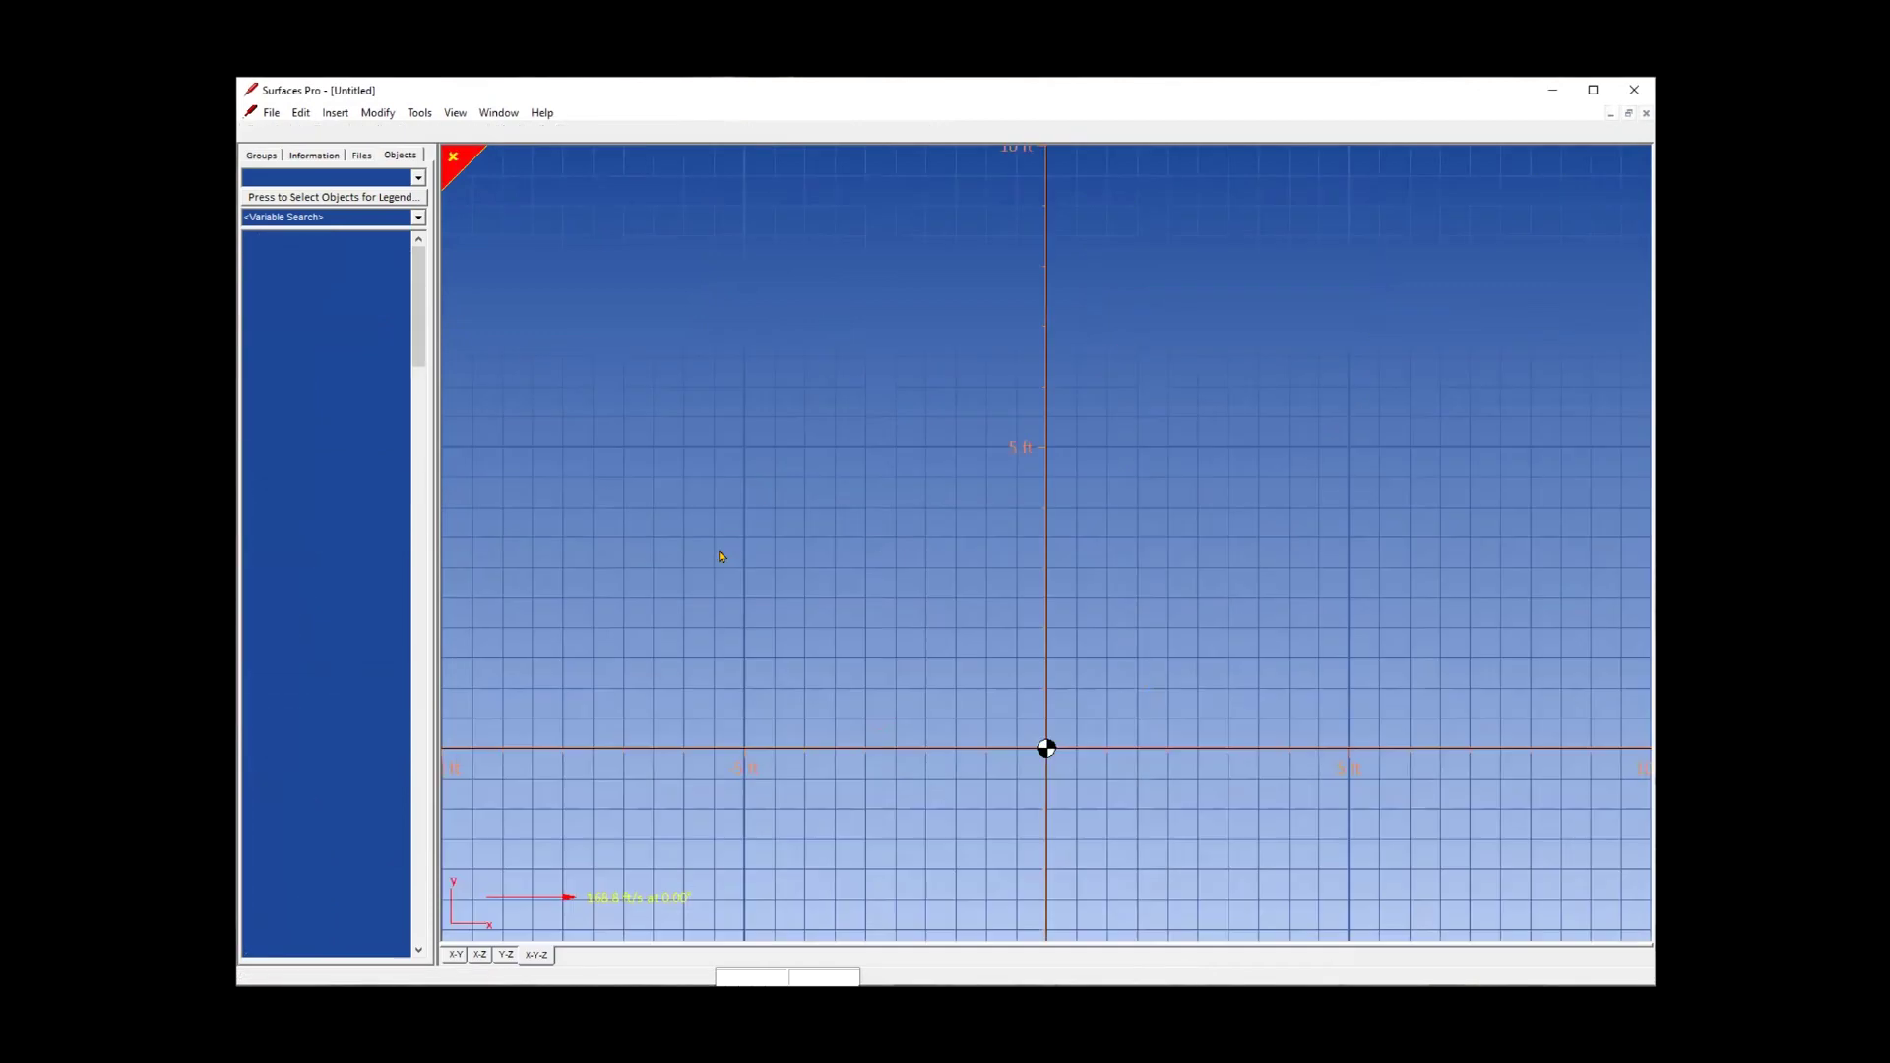
pyautogui.click(421, 113)
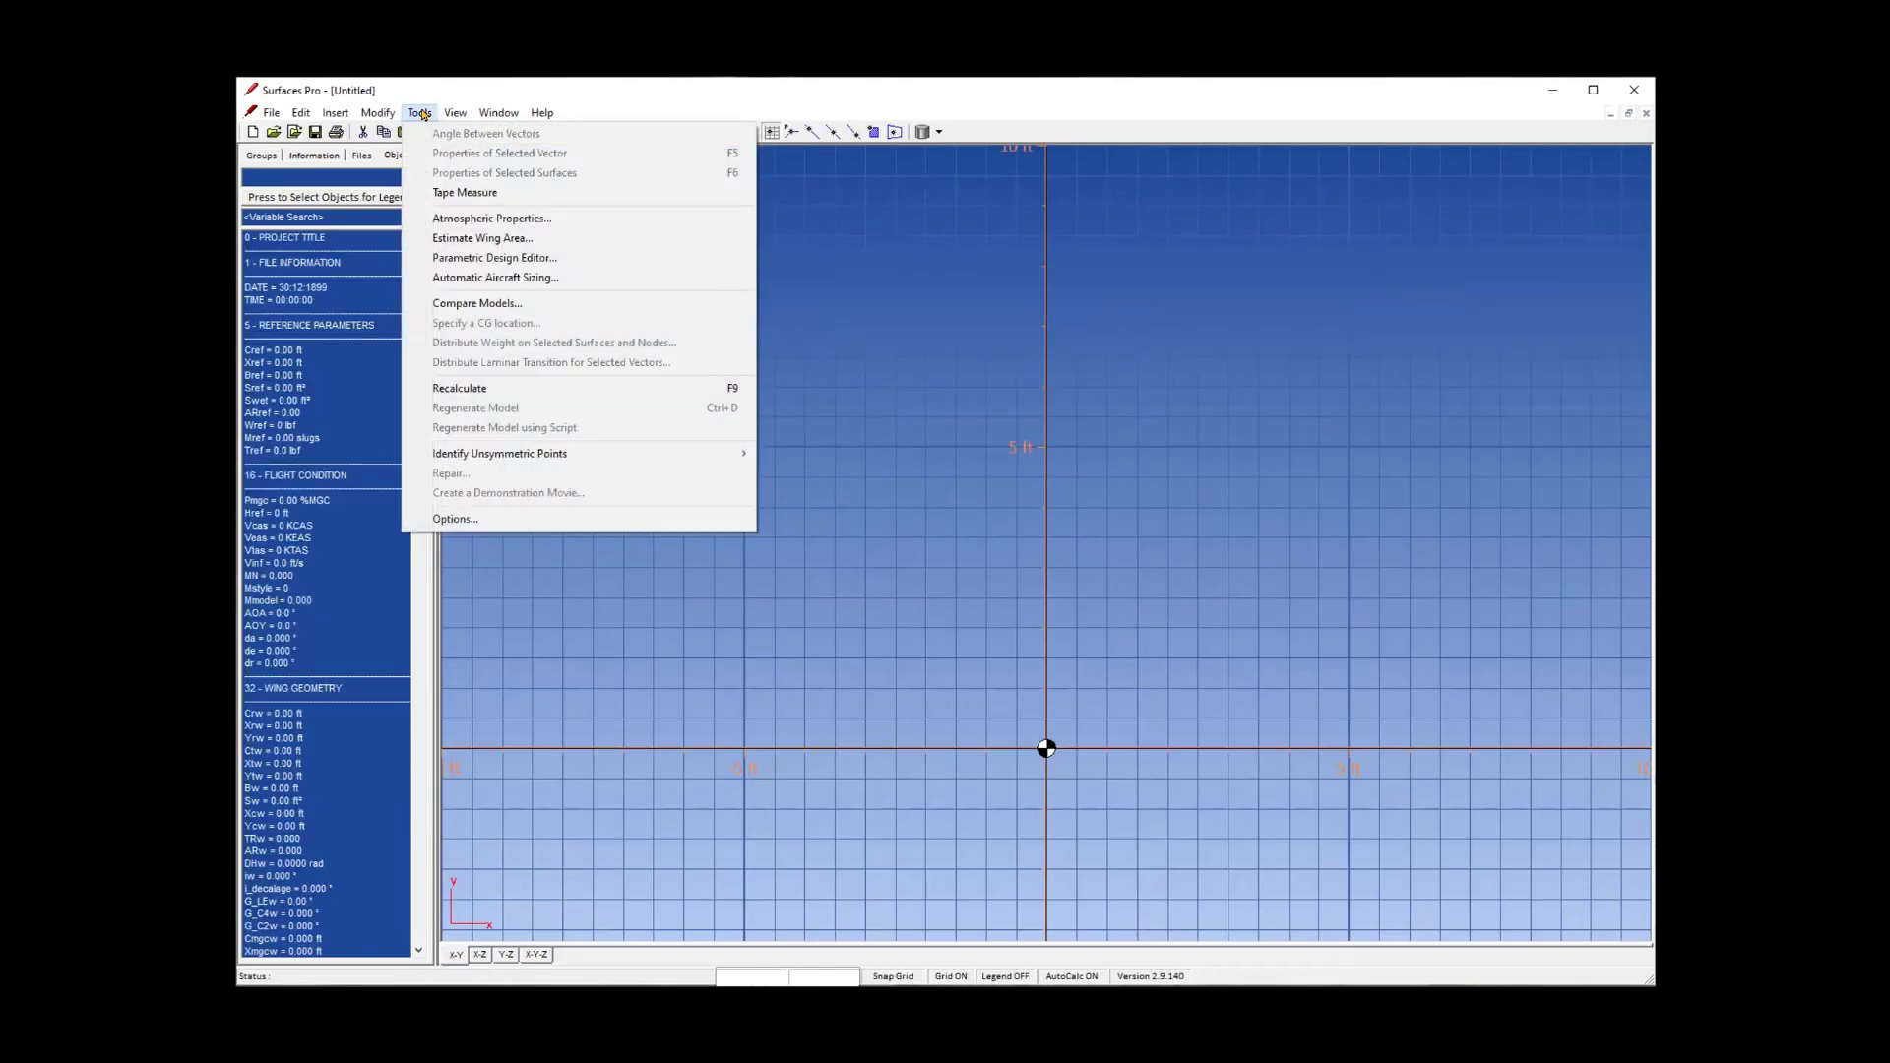
pyautogui.click(495, 278)
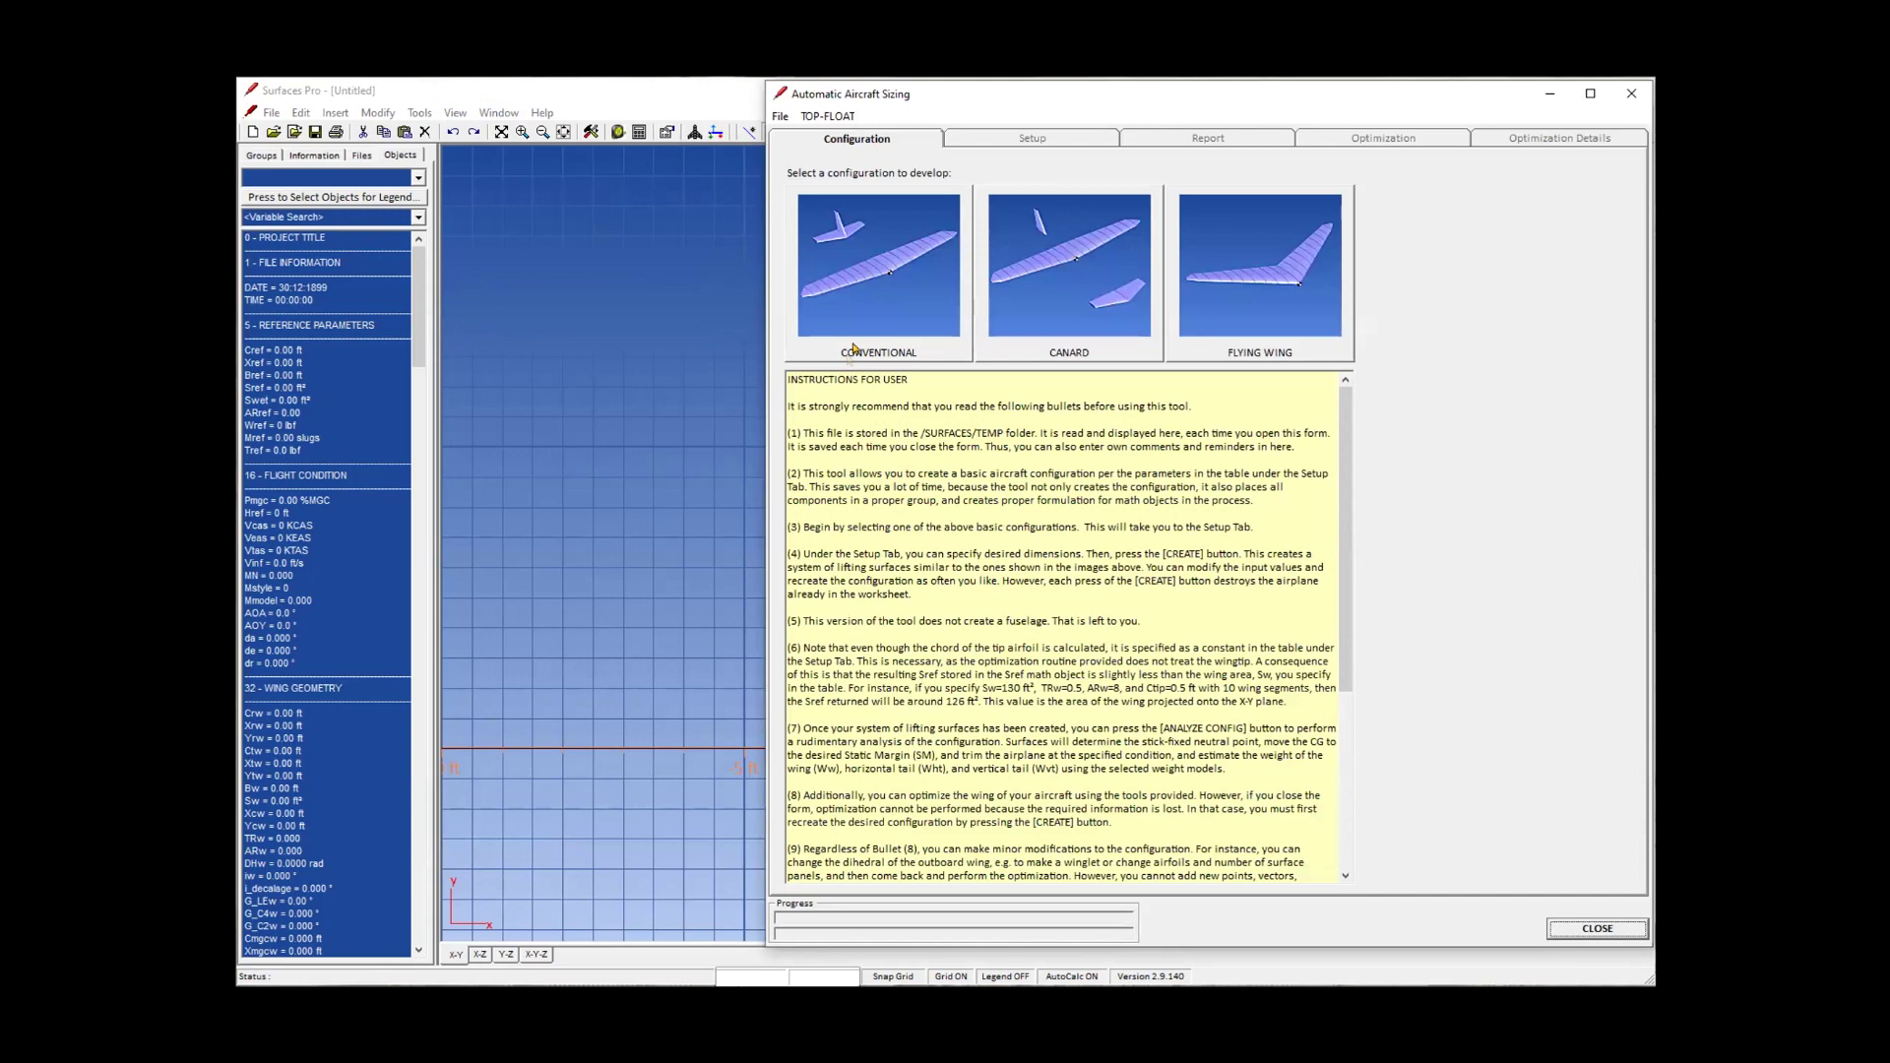
pyautogui.click(889, 276)
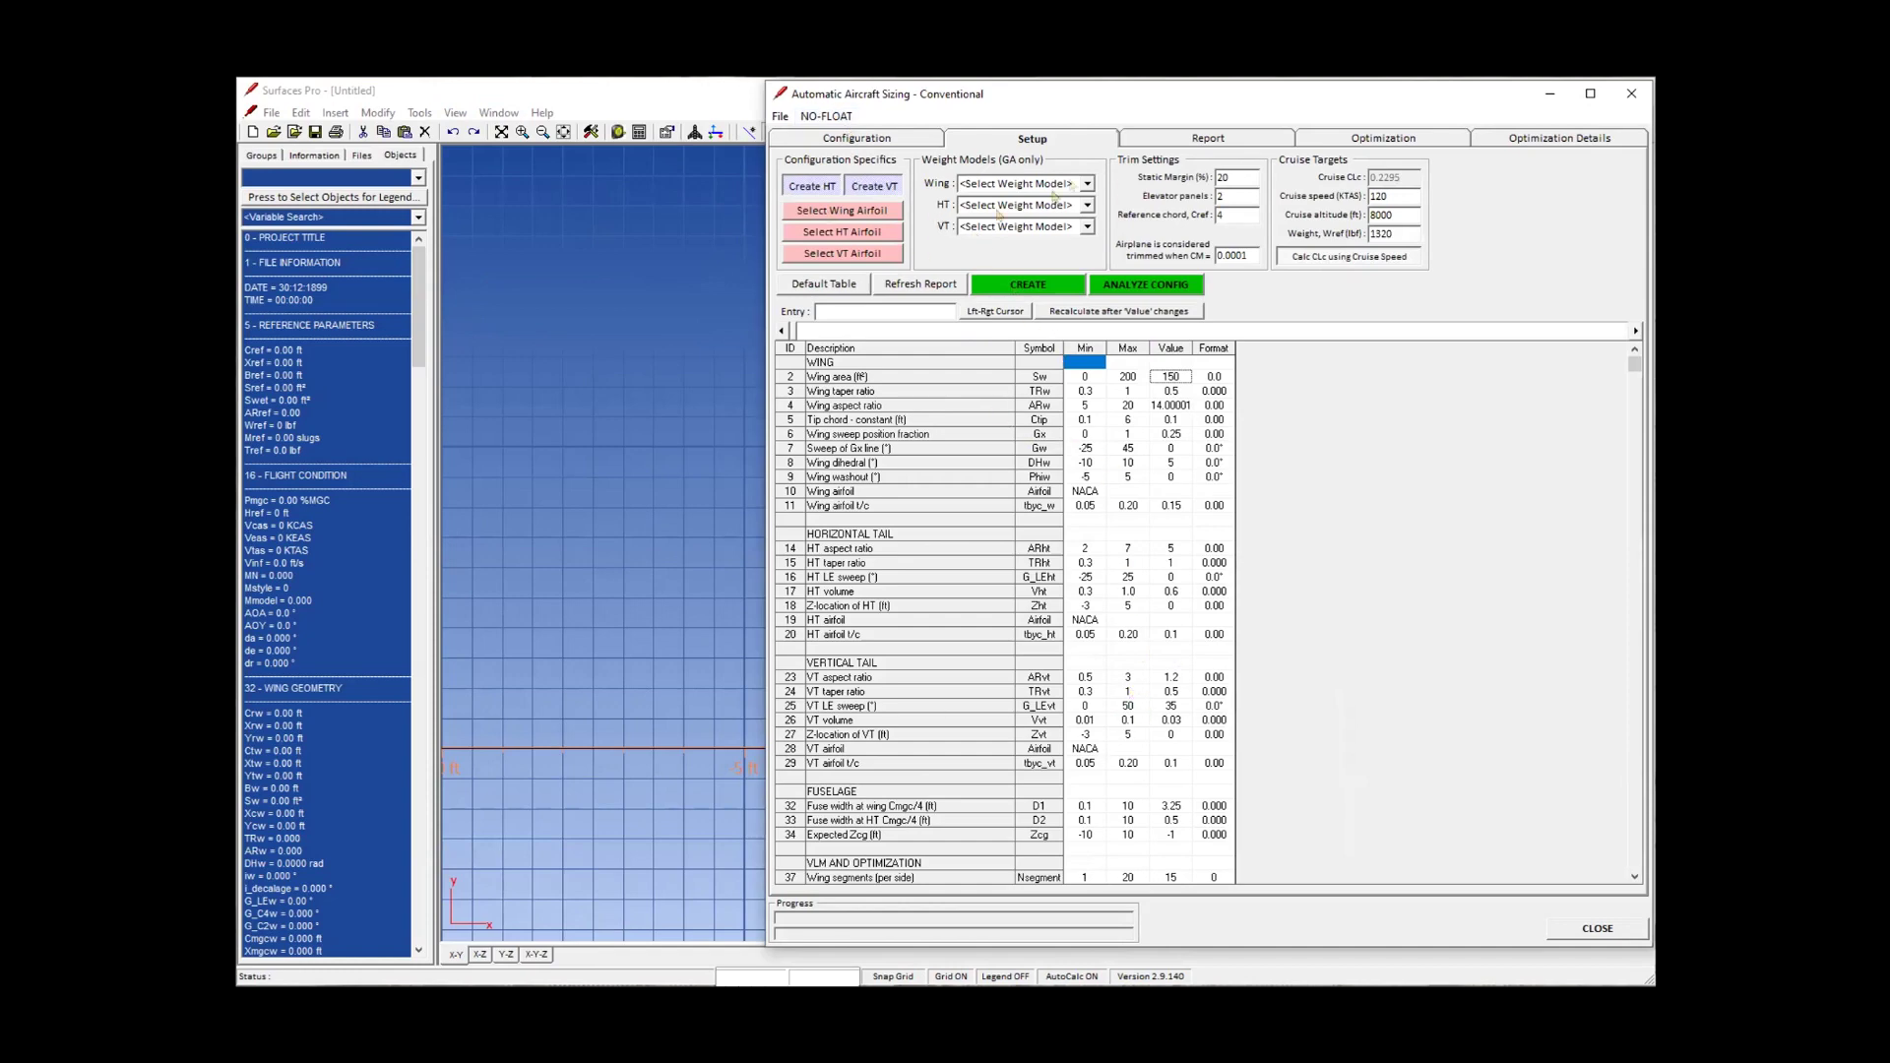
# Assign NACA 23012 as the wing airfoil and NACA 0010 as the horizontal and vertical tail airfoils.
pyautogui.click(842, 210)
pyautogui.click(896, 740)
pyautogui.click(868, 231)
pyautogui.click(772, 259)
pyautogui.click(893, 742)
pyautogui.click(854, 253)
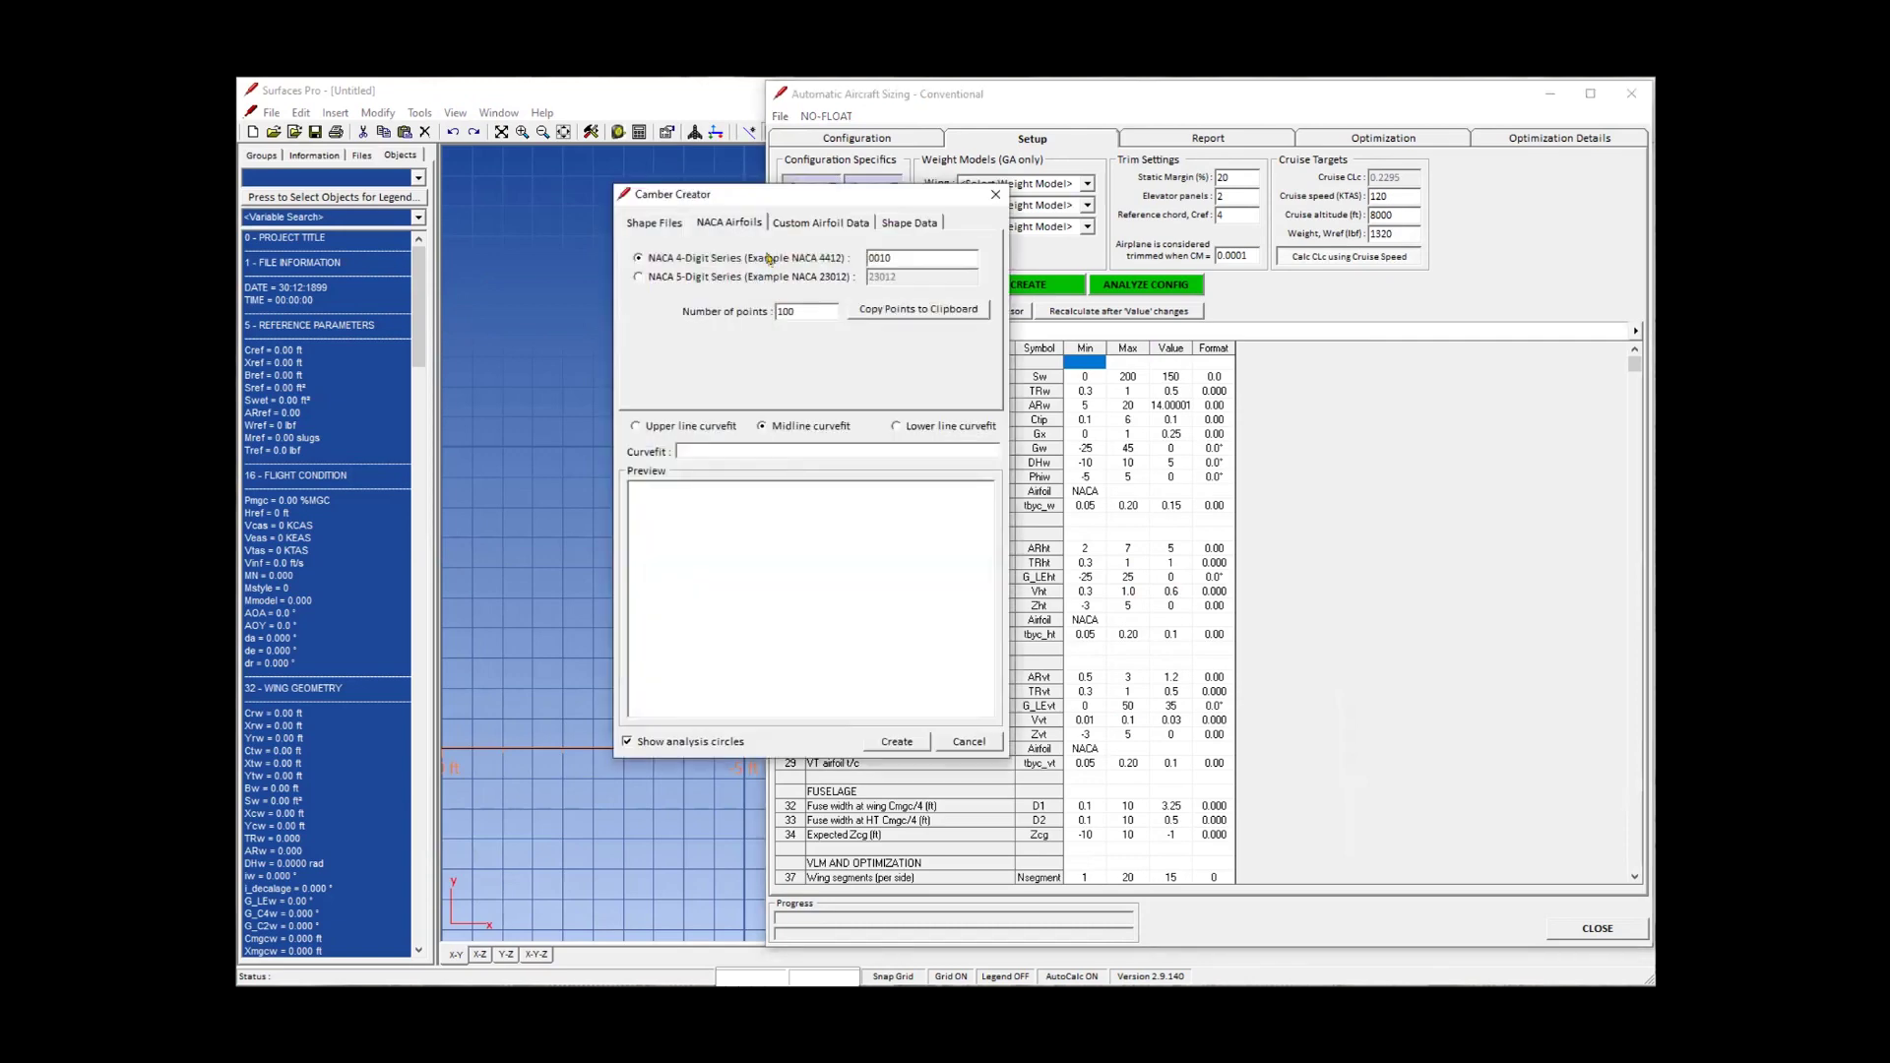
pyautogui.click(896, 741)
# Set the weight models to Cessna cantilever wing for the wing and Cessna method for both tails.
pyautogui.click(1044, 184)
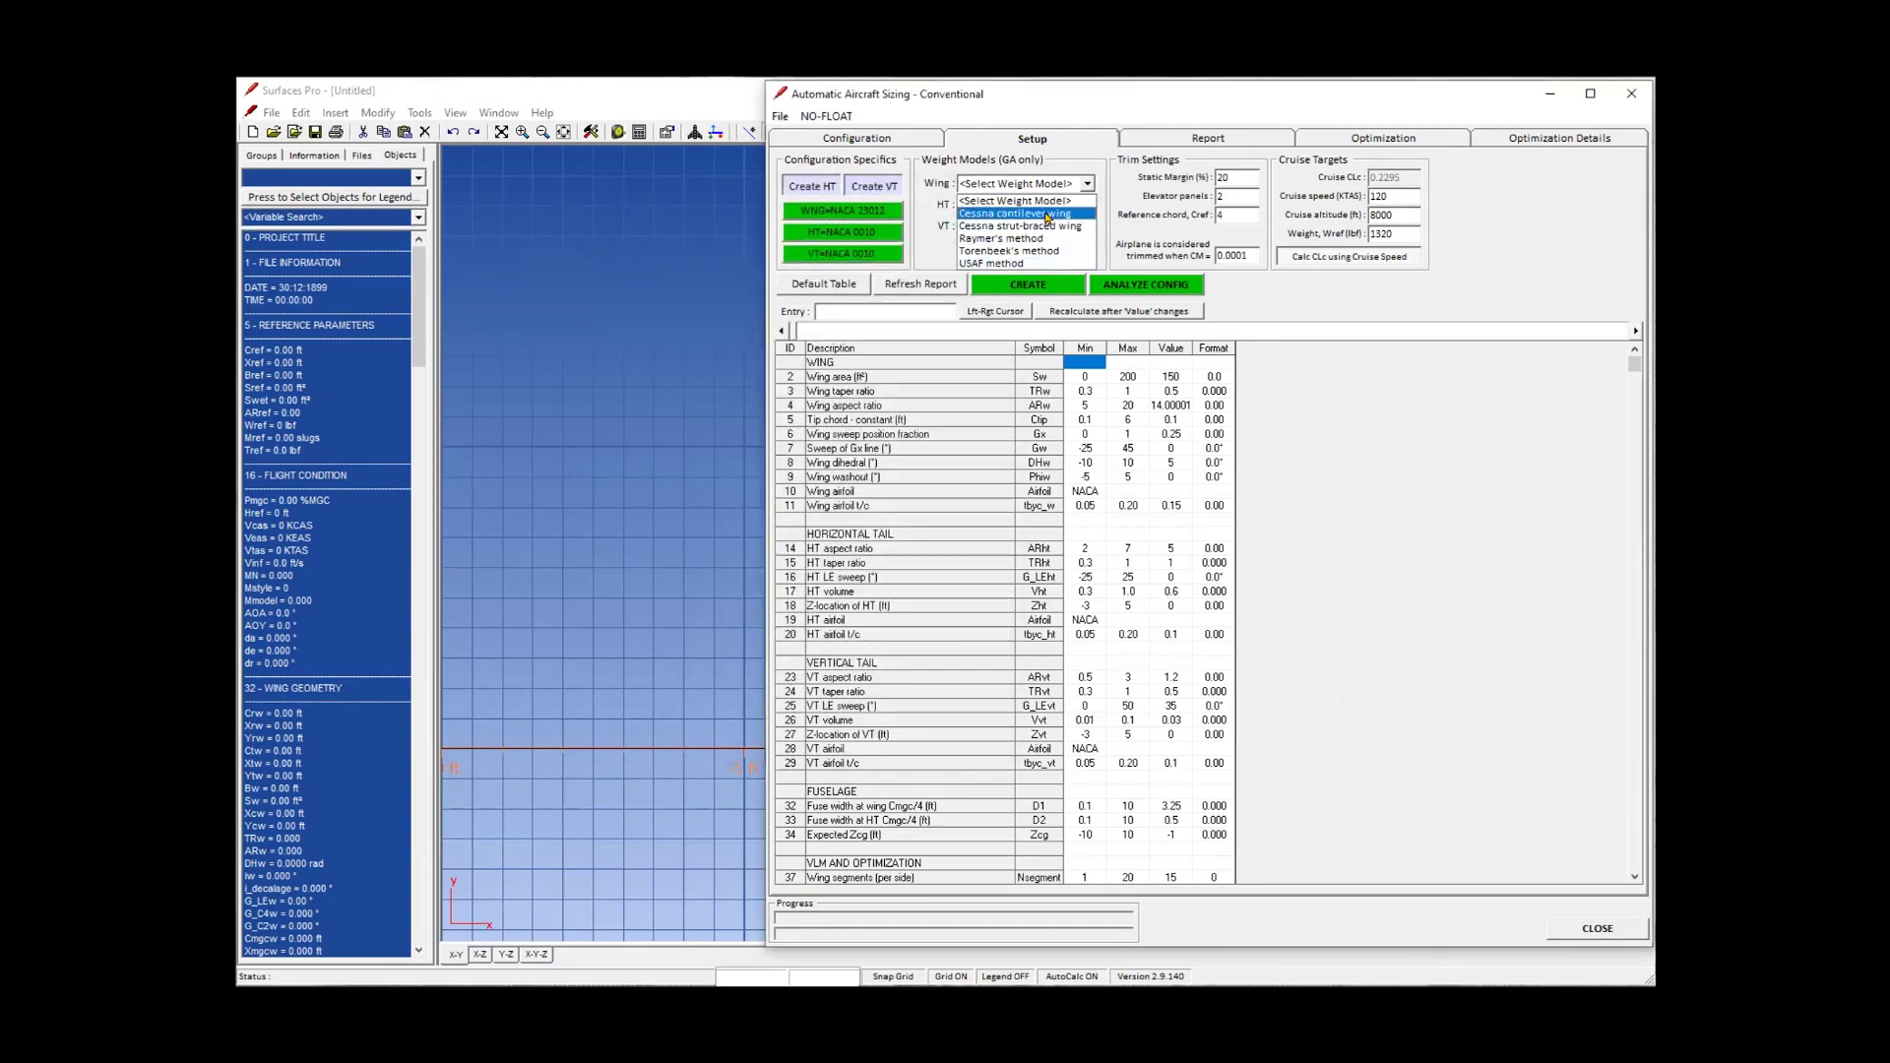
pyautogui.click(1047, 213)
pyautogui.click(1087, 205)
pyautogui.click(1004, 235)
pyautogui.click(1087, 226)
pyautogui.click(1004, 255)
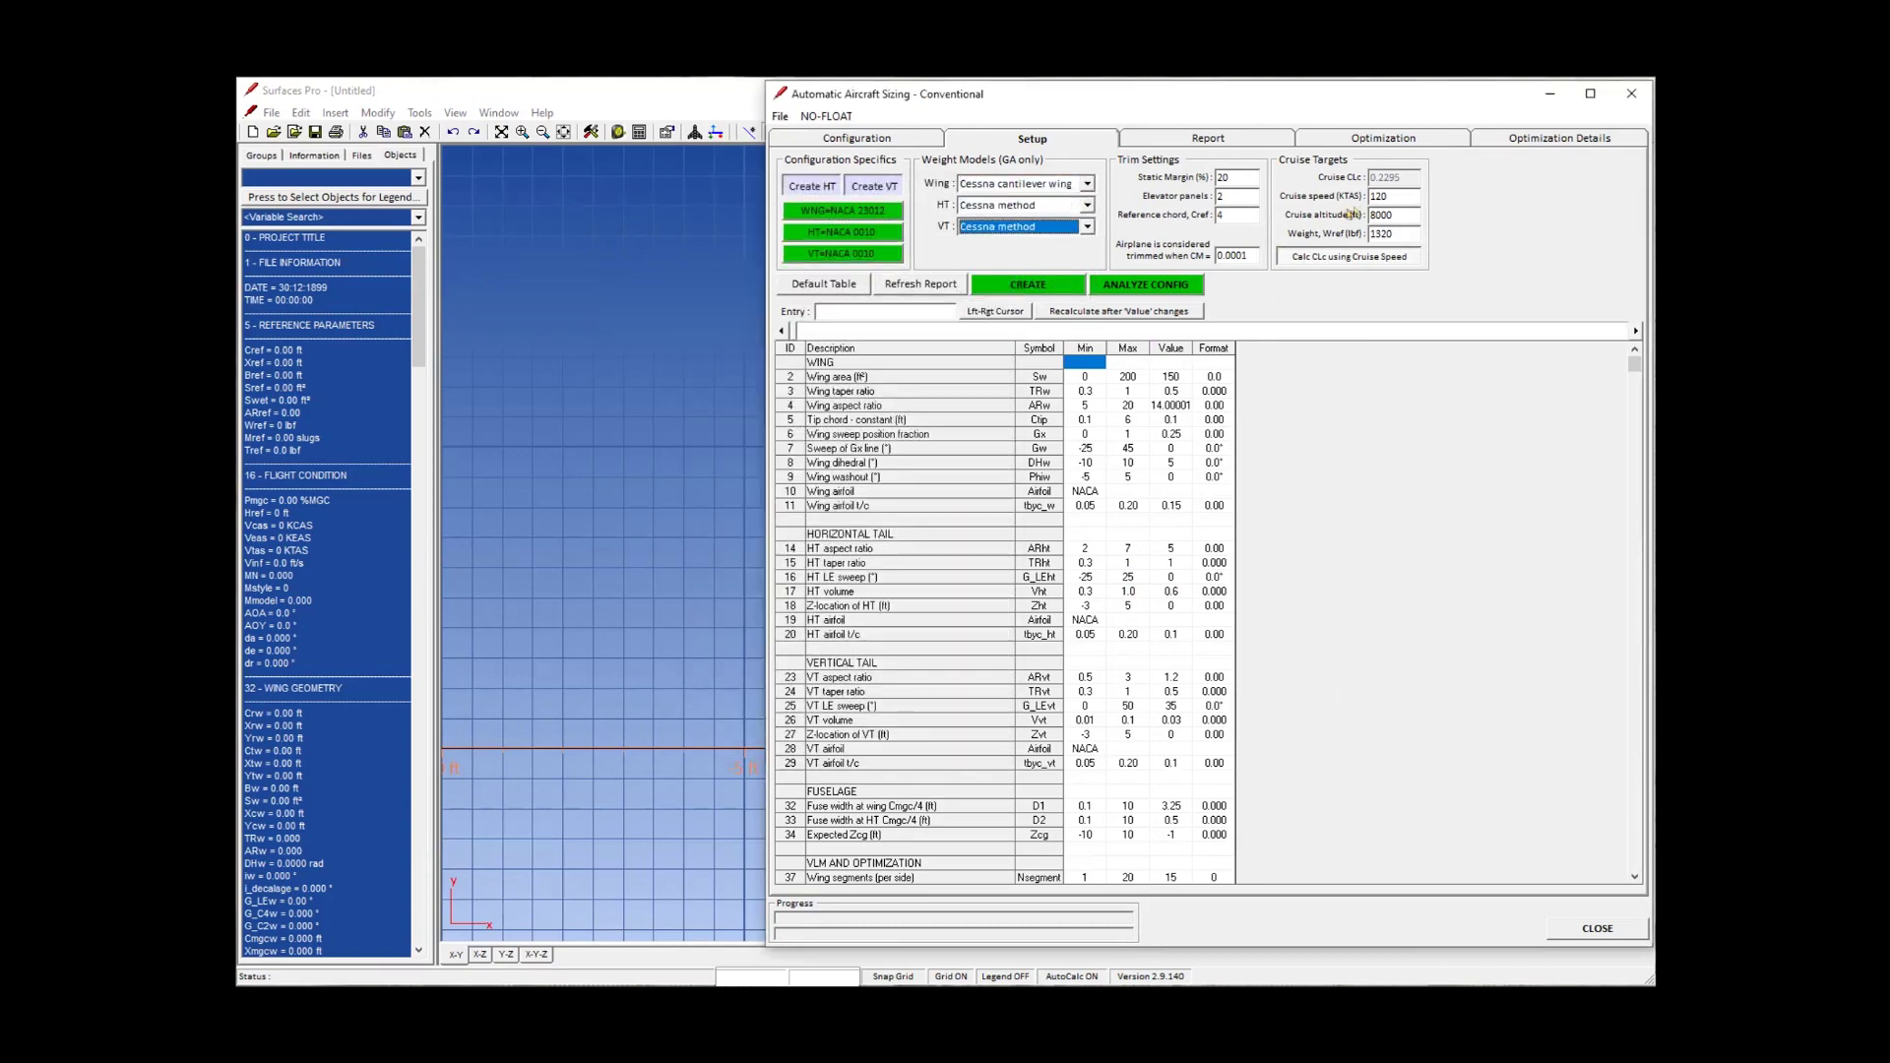
# Set the cruise speed target to 112 KTAS, keeping the cruise altitude at 8000 ft.
pyautogui.doubleClick(1380, 196)
pyautogui.write('112')
pyautogui.press('Tab')
pyautogui.press('Tab')
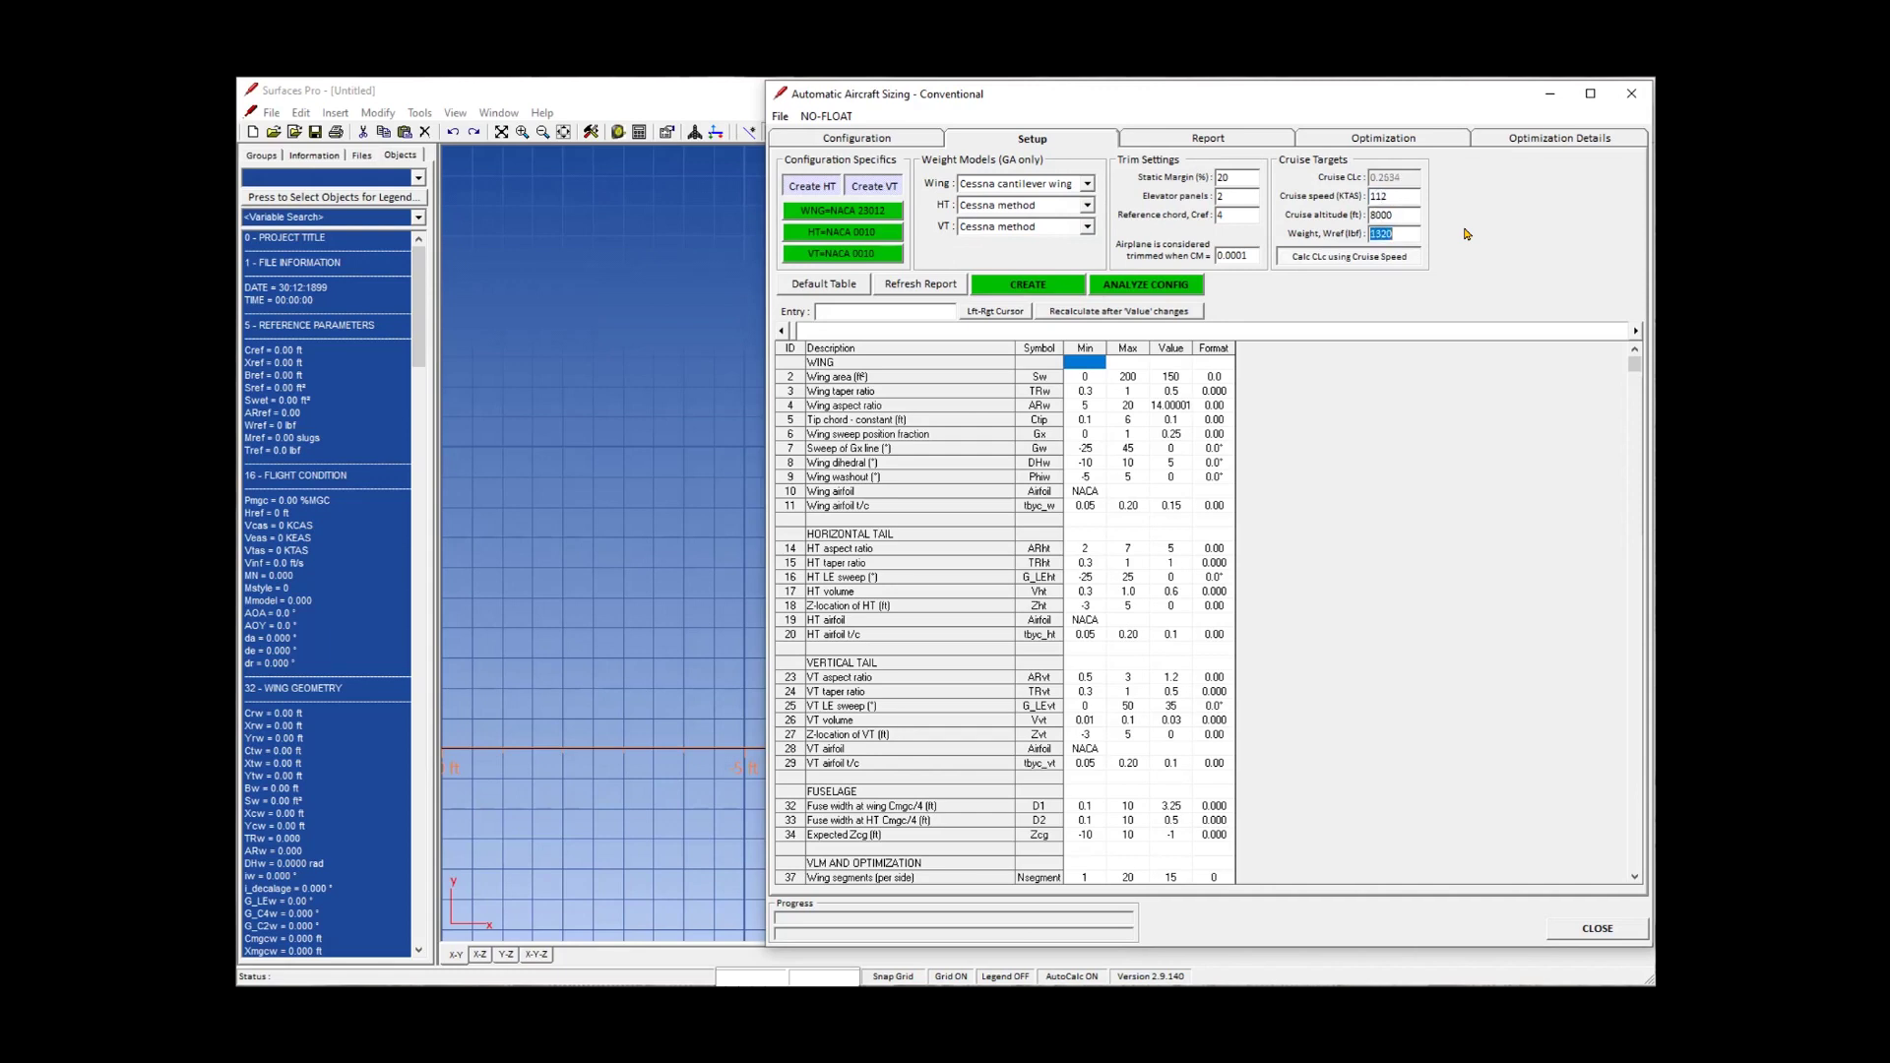
# In the sizing table, set wing area 130 ft², aspect ratio 8.5, dihedral 5.5°, washout 2°, t/c 0.12, and HT taper 0.5, LE sweep 3°, volume 0.65.
pyautogui.press('Tab')
pyautogui.press('Tab')
pyautogui.press('Tab')
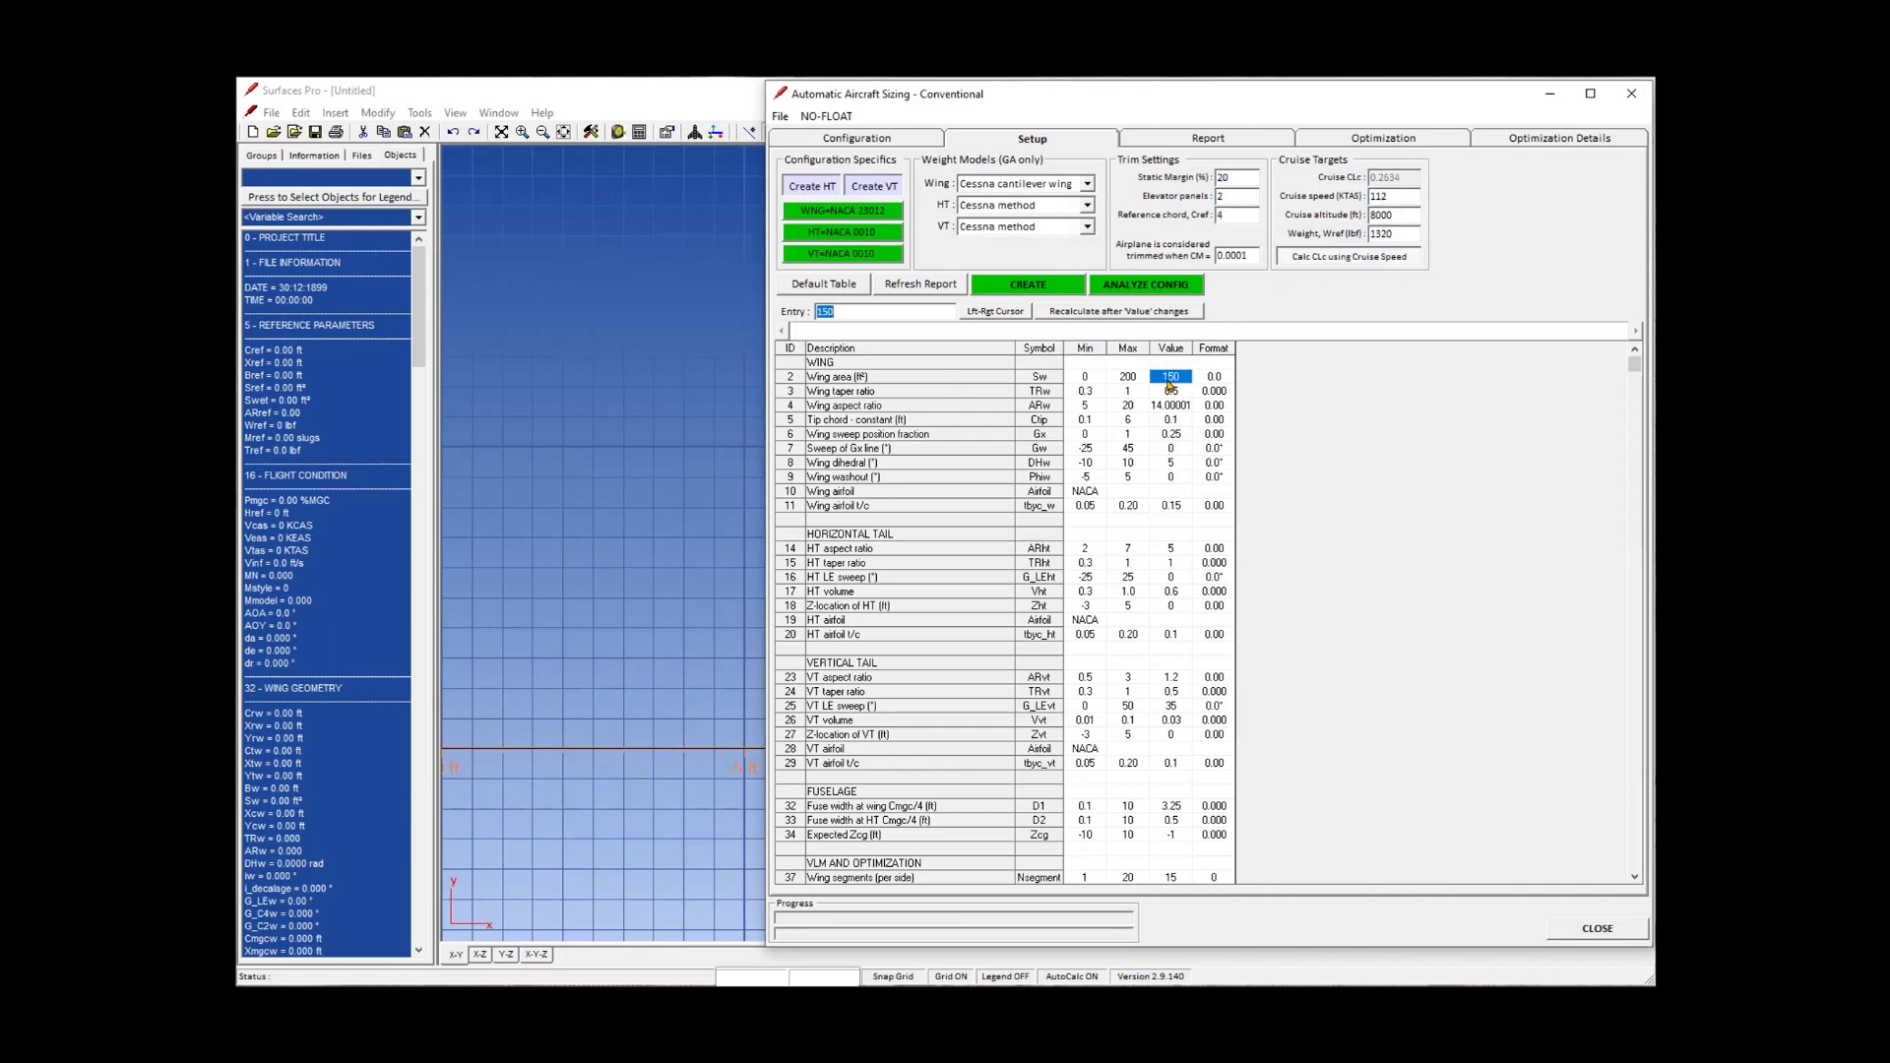
pyautogui.click(1170, 762)
# Create the conventional aircraft from the sizing table, move the sizing window aside, and show the model in the X-Y-Z view.
pyautogui.click(1033, 283)
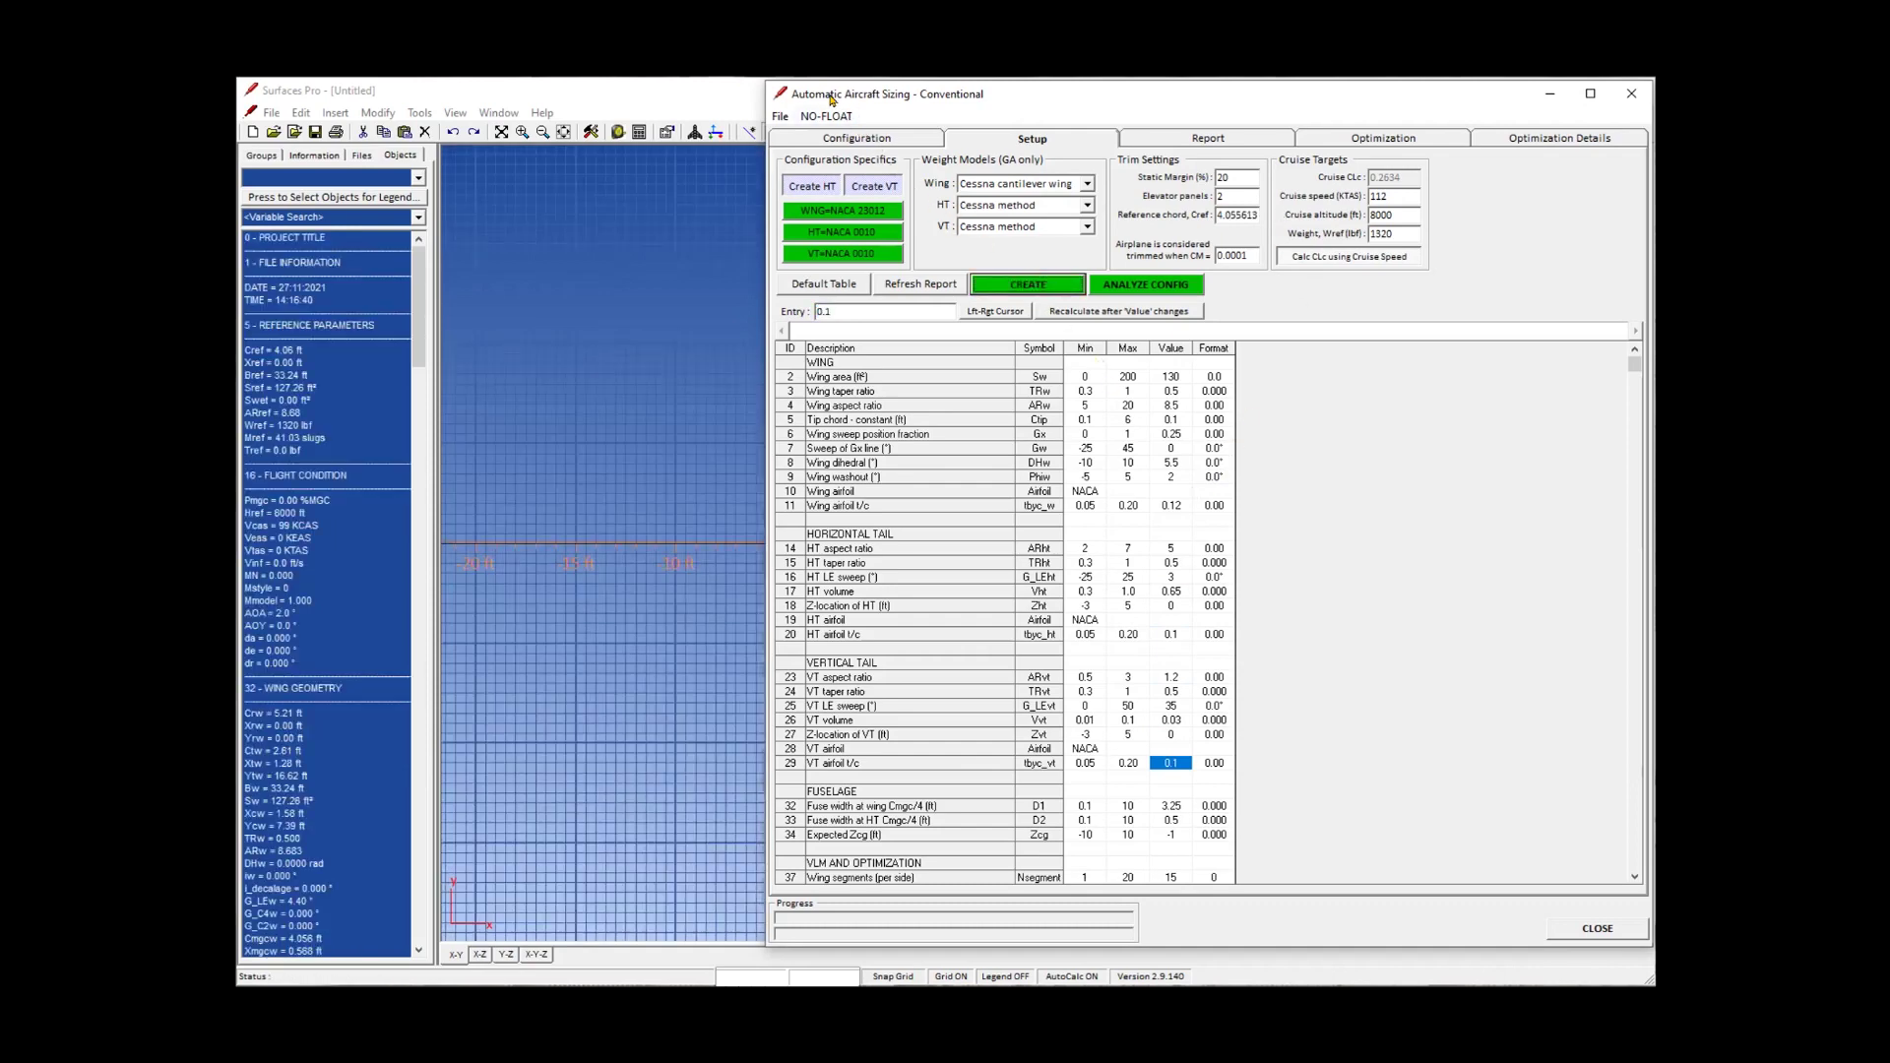
pyautogui.moveTo(832, 99); pyautogui.dragTo(1514, 118)
pyautogui.click(536, 954)
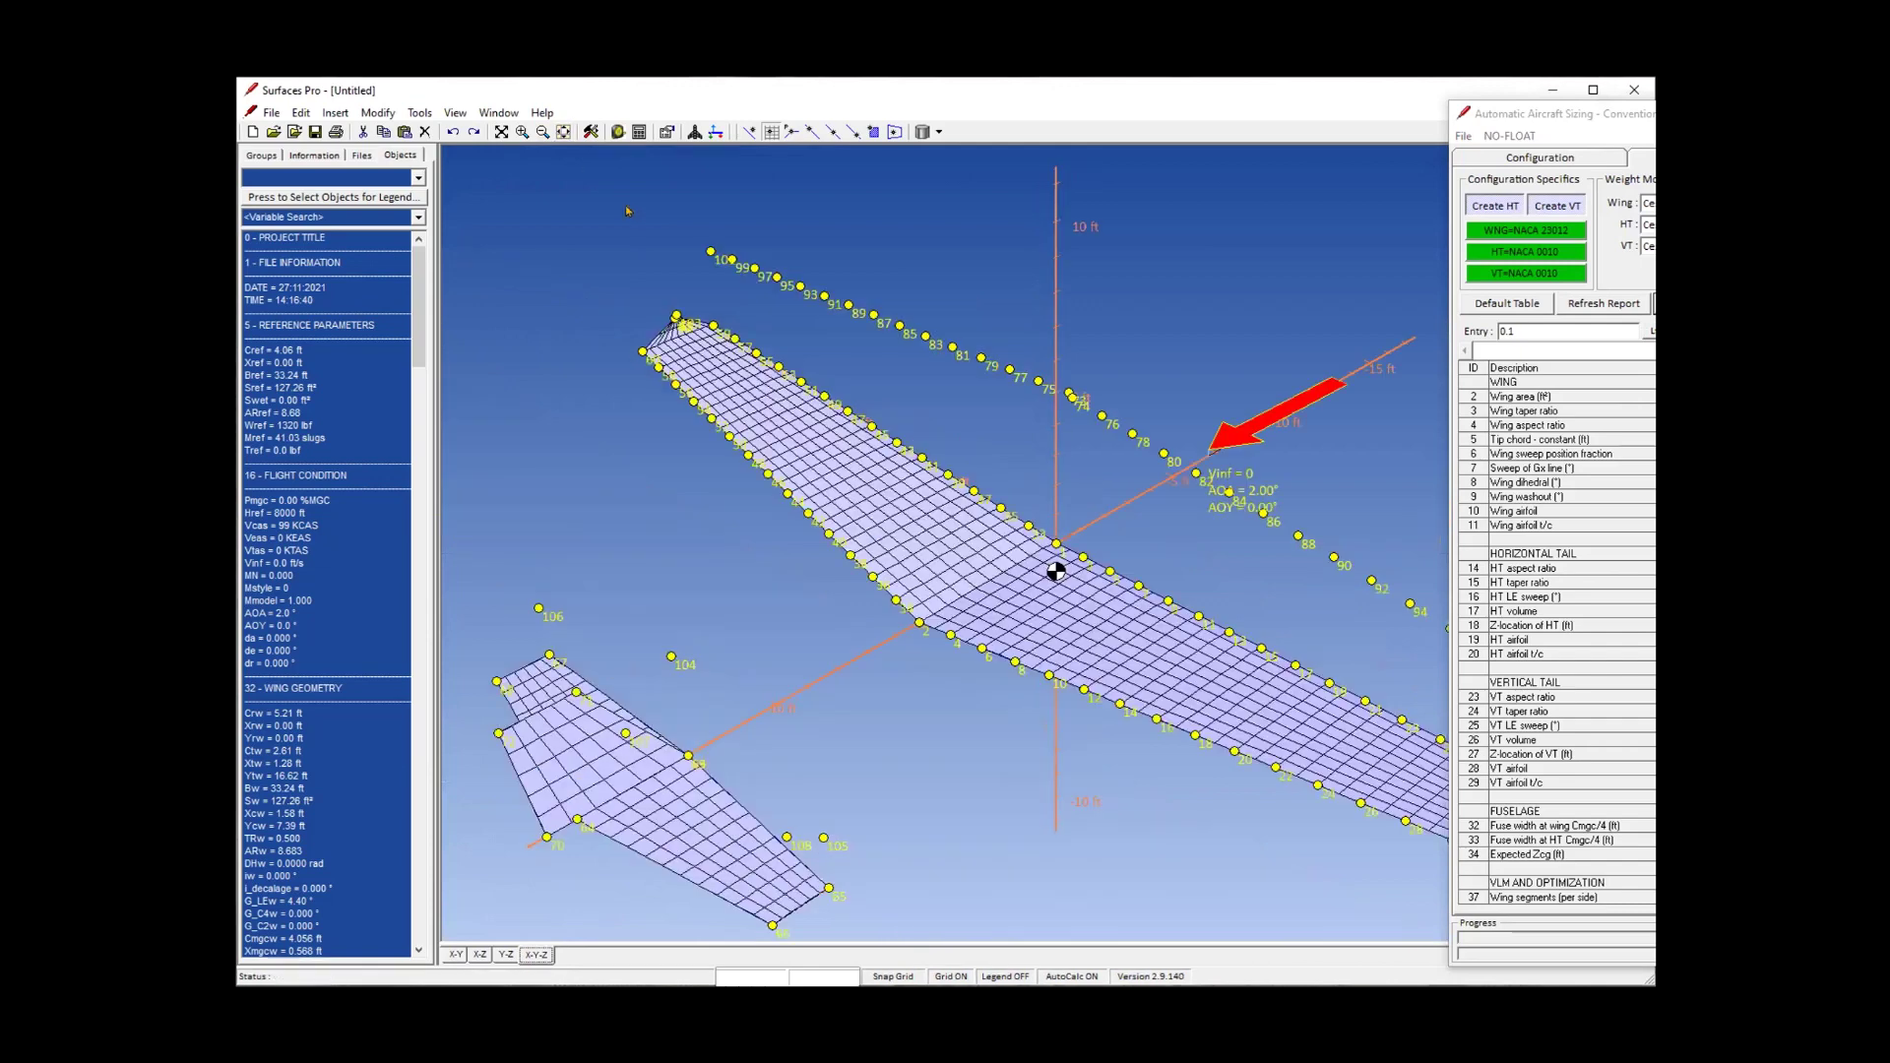
# Hide the POINTS group so the created aircraft can be inspected in 3D without point markers.
pyautogui.moveTo(1035, 835); pyautogui.dragTo(987, 791, button='middle')
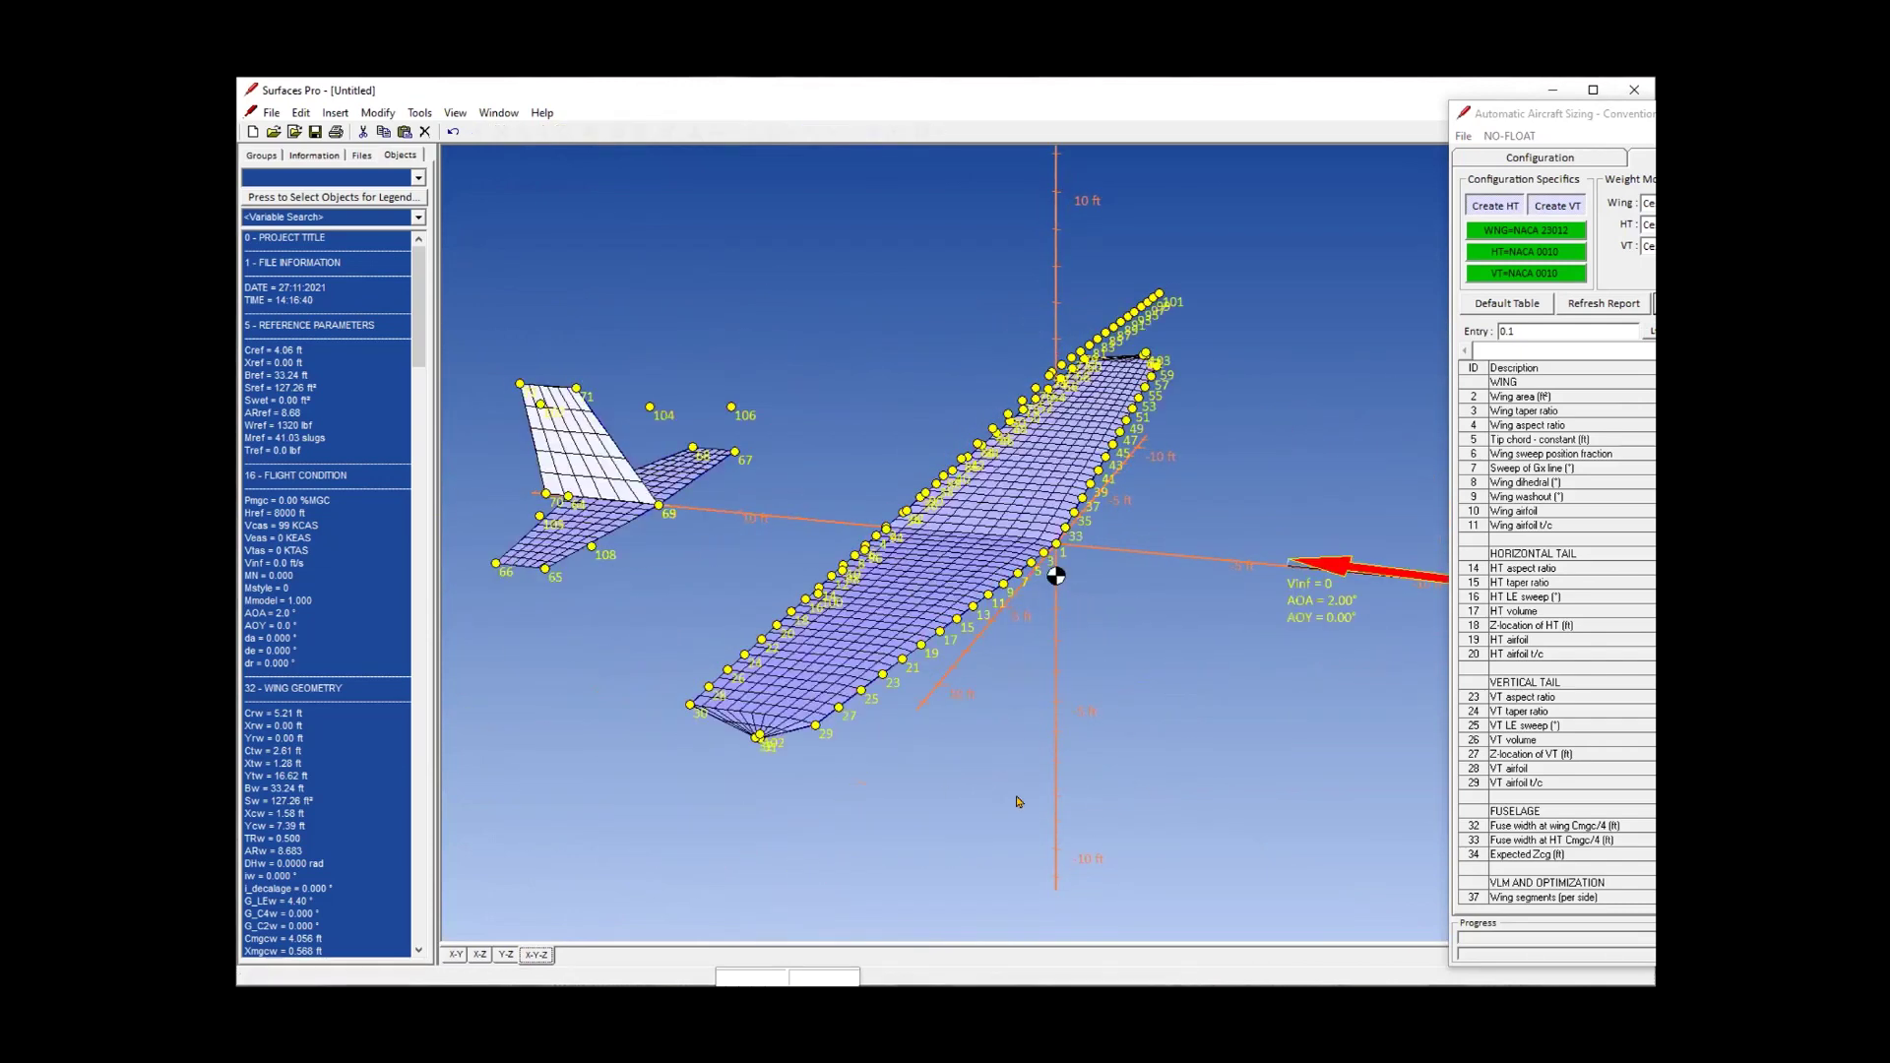
pyautogui.click(261, 154)
pyautogui.click(248, 197)
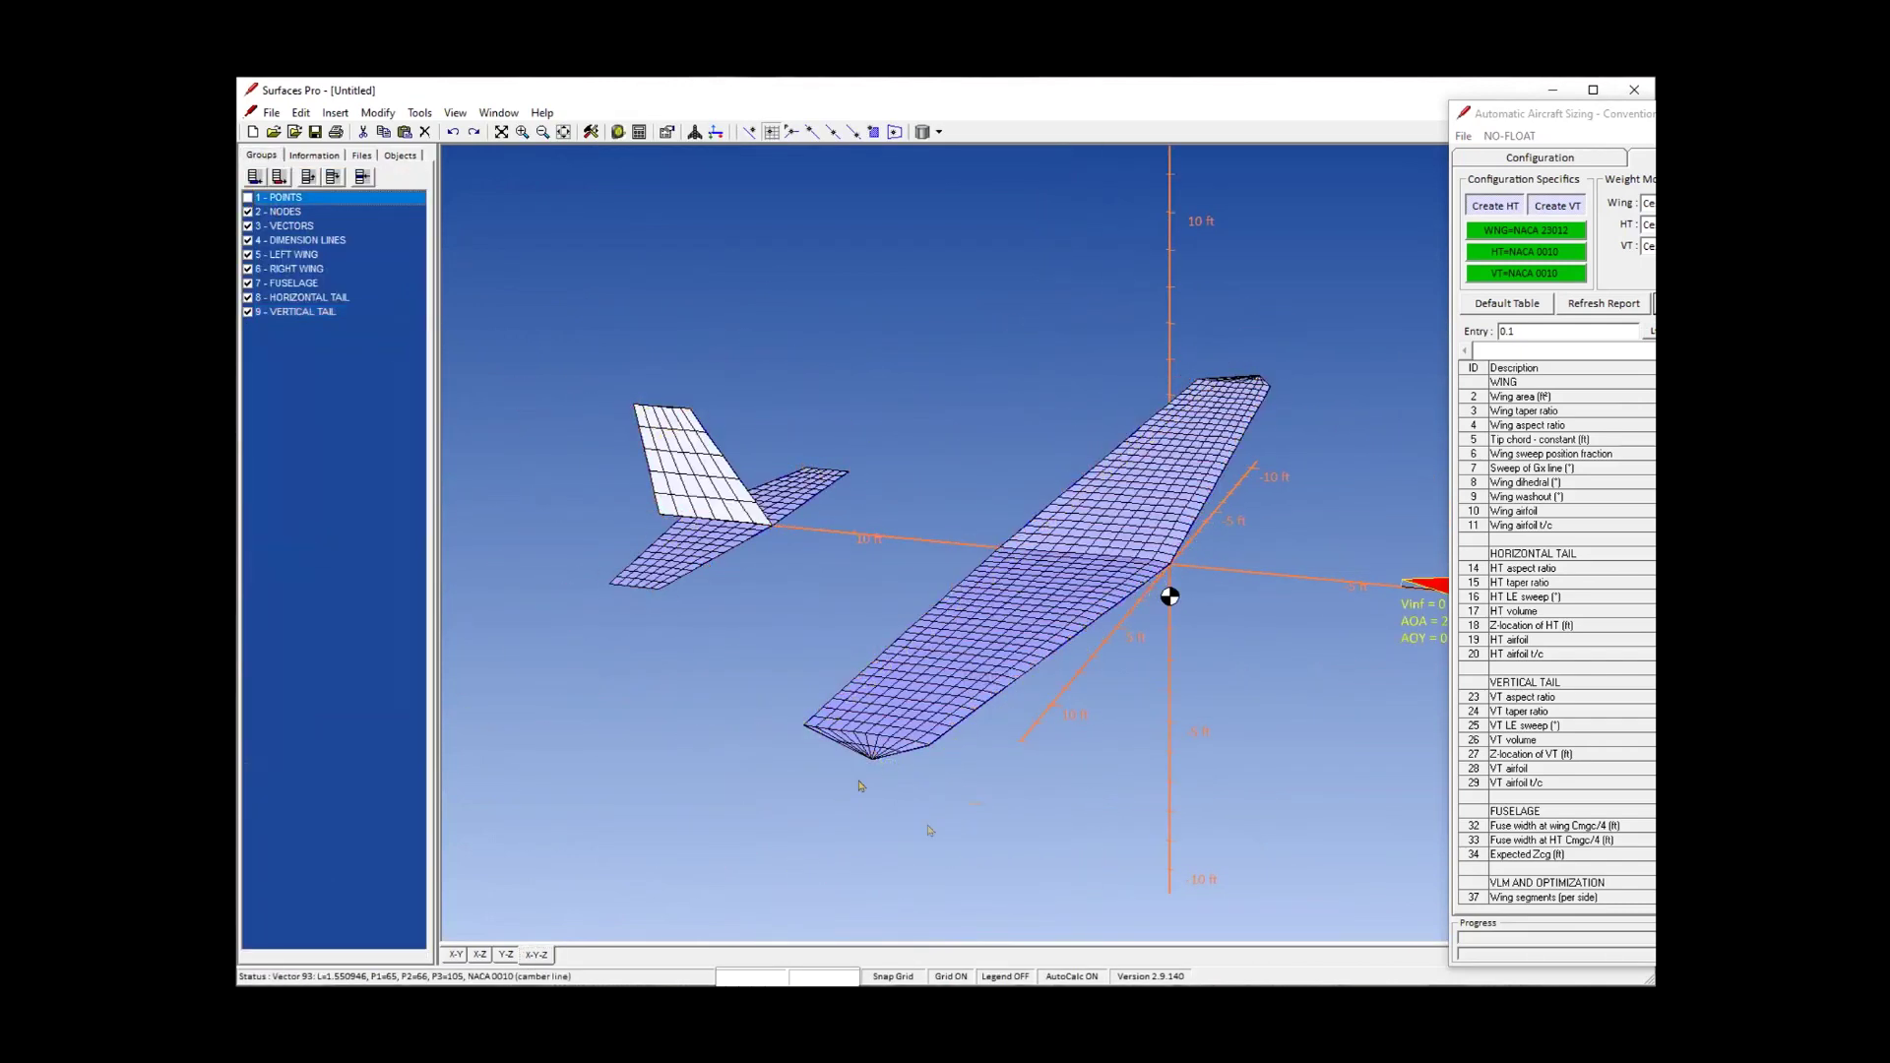
pyautogui.moveTo(861, 785)
pyautogui.mouseDown(button='middle')
pyautogui.moveTo(1118, 771)
pyautogui.moveTo(996, 725)
pyautogui.mouseUp(button='middle')
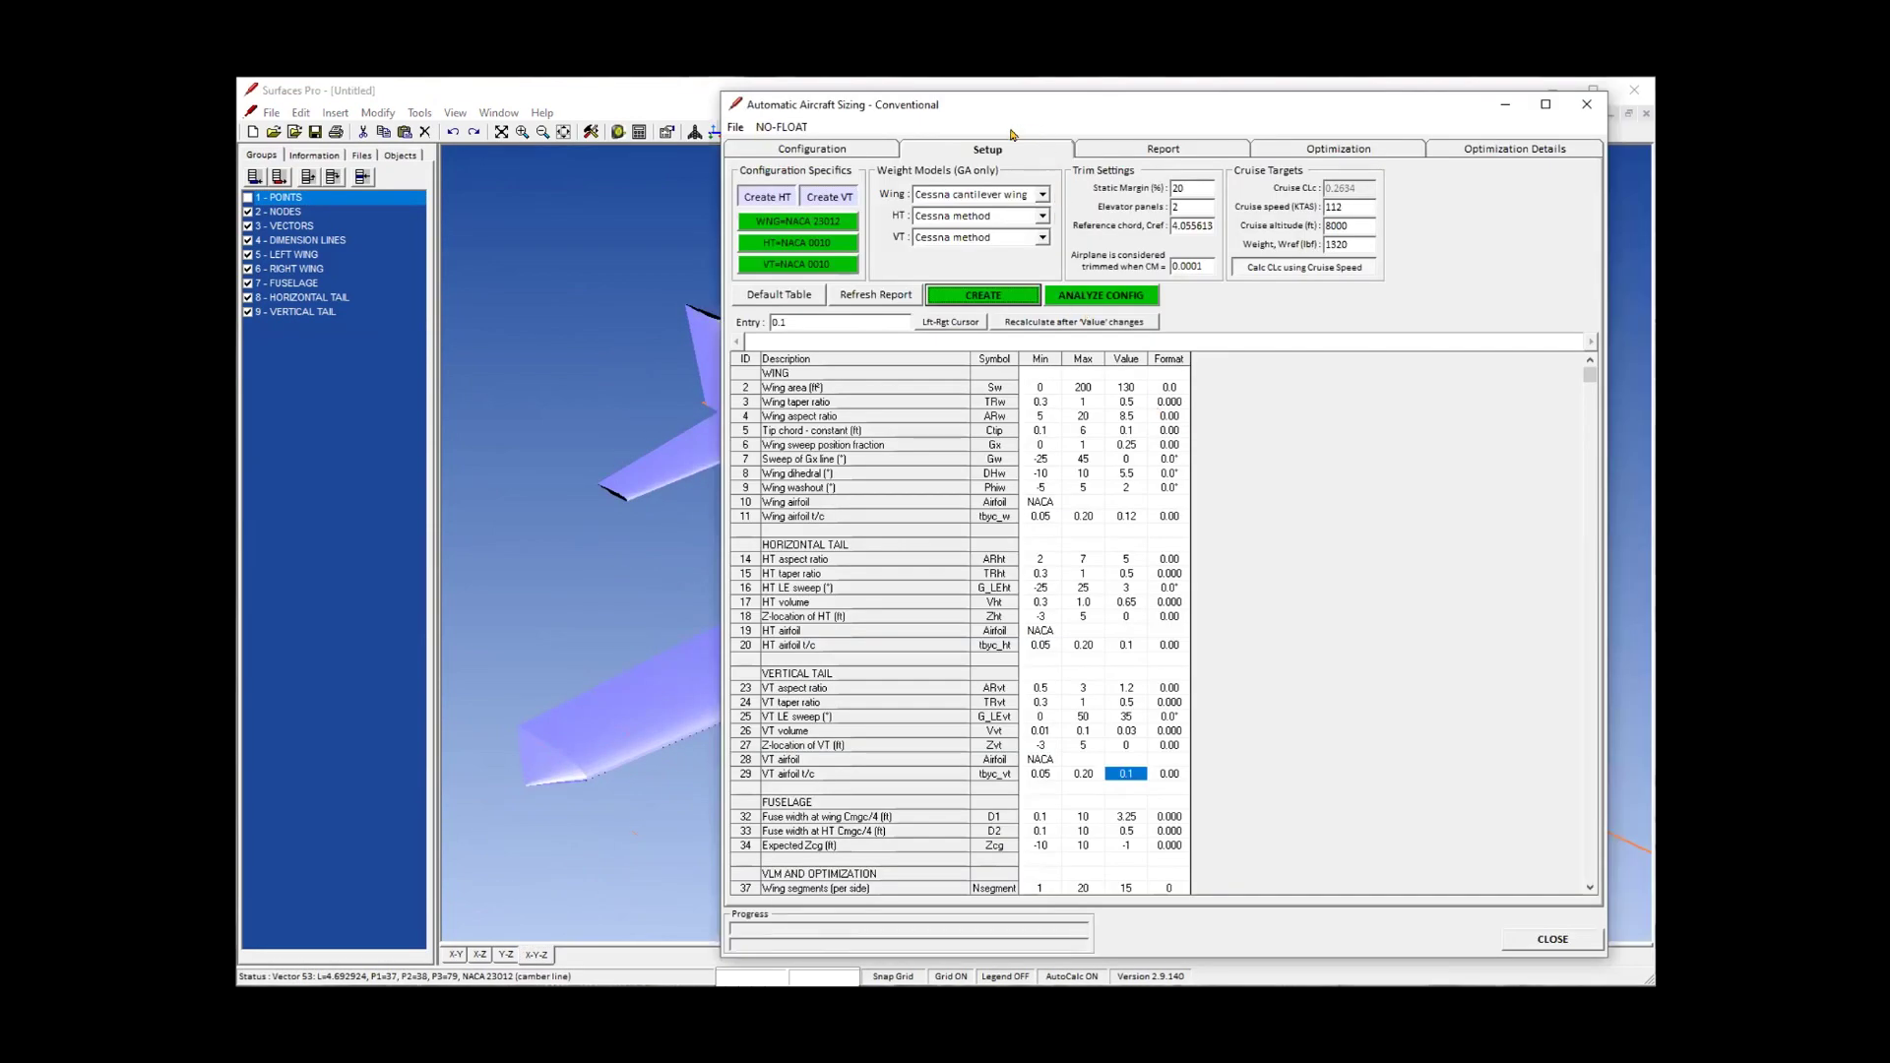
# Analyze the sized configuration, review its report down to the analysis data, and open the optimization setup.
pyautogui.click(1074, 297)
pyautogui.moveTo(1588, 442); pyautogui.dragTo(1592, 719)
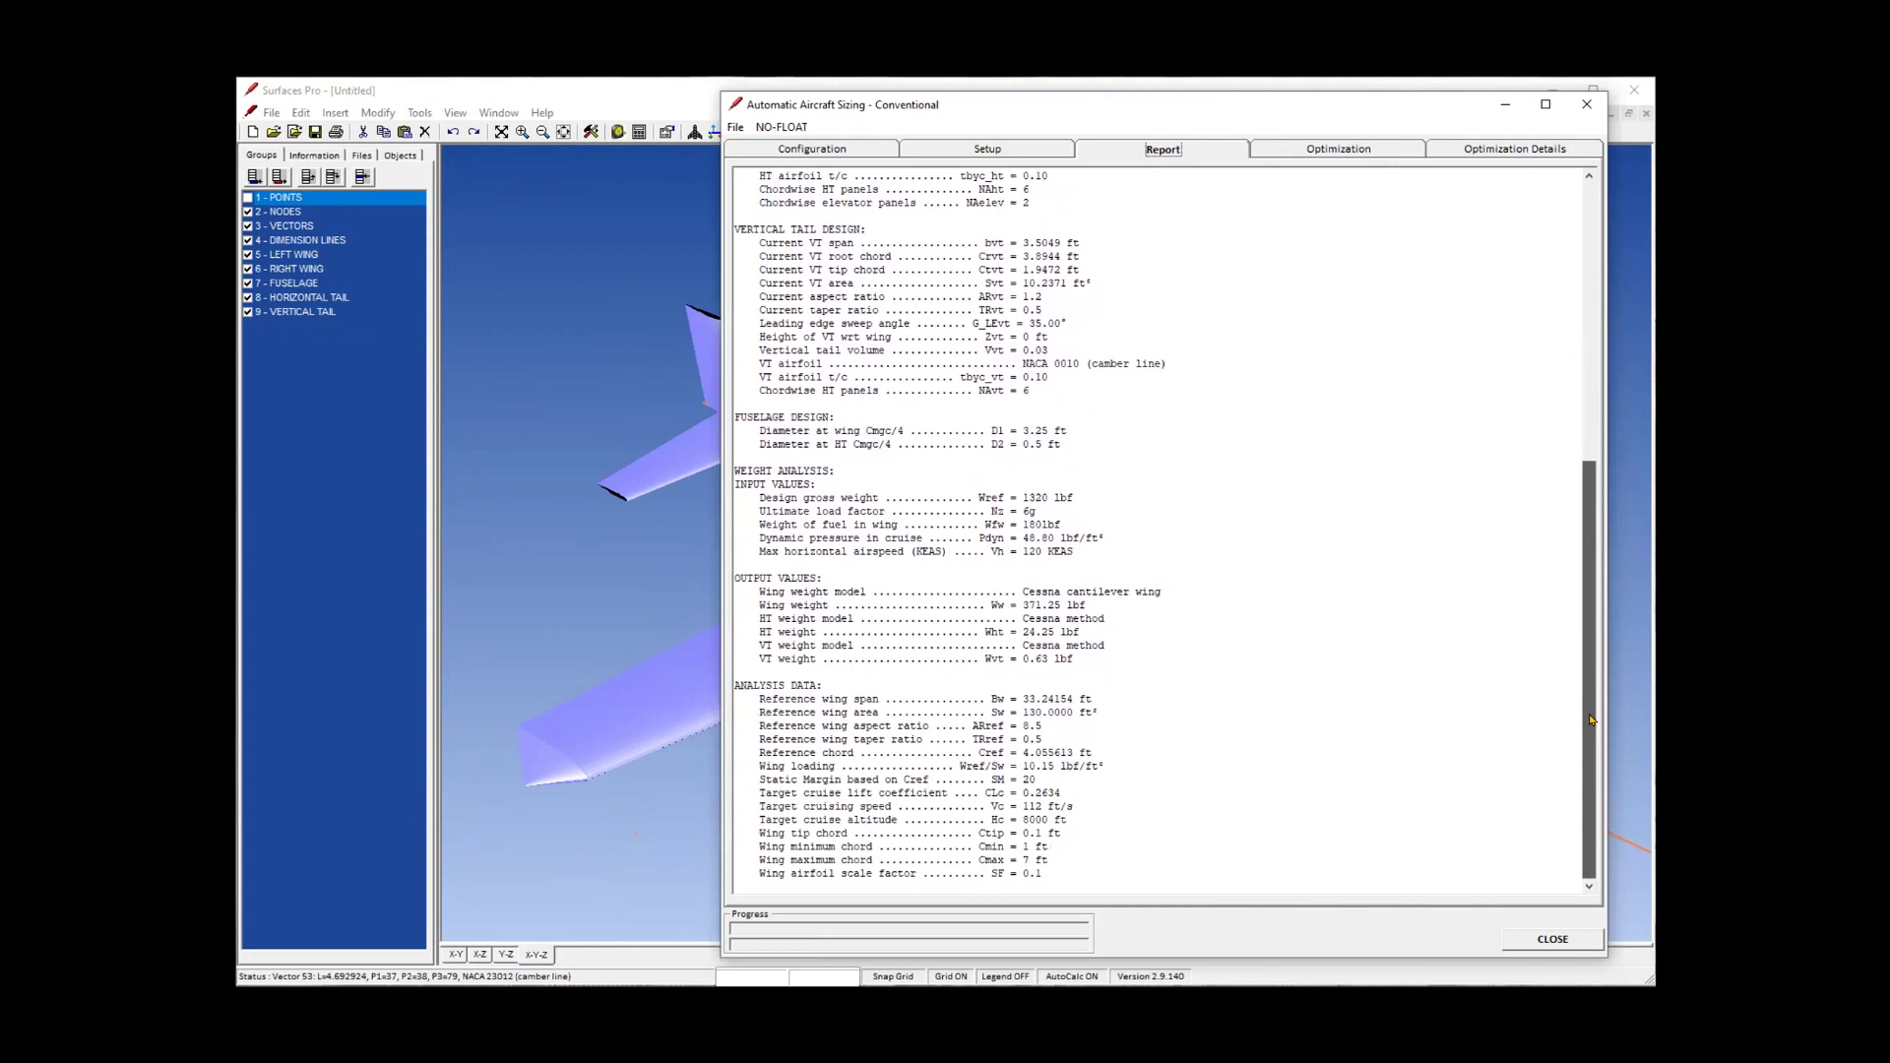
pyautogui.moveTo(1592, 672); pyautogui.dragTo(1552, 286)
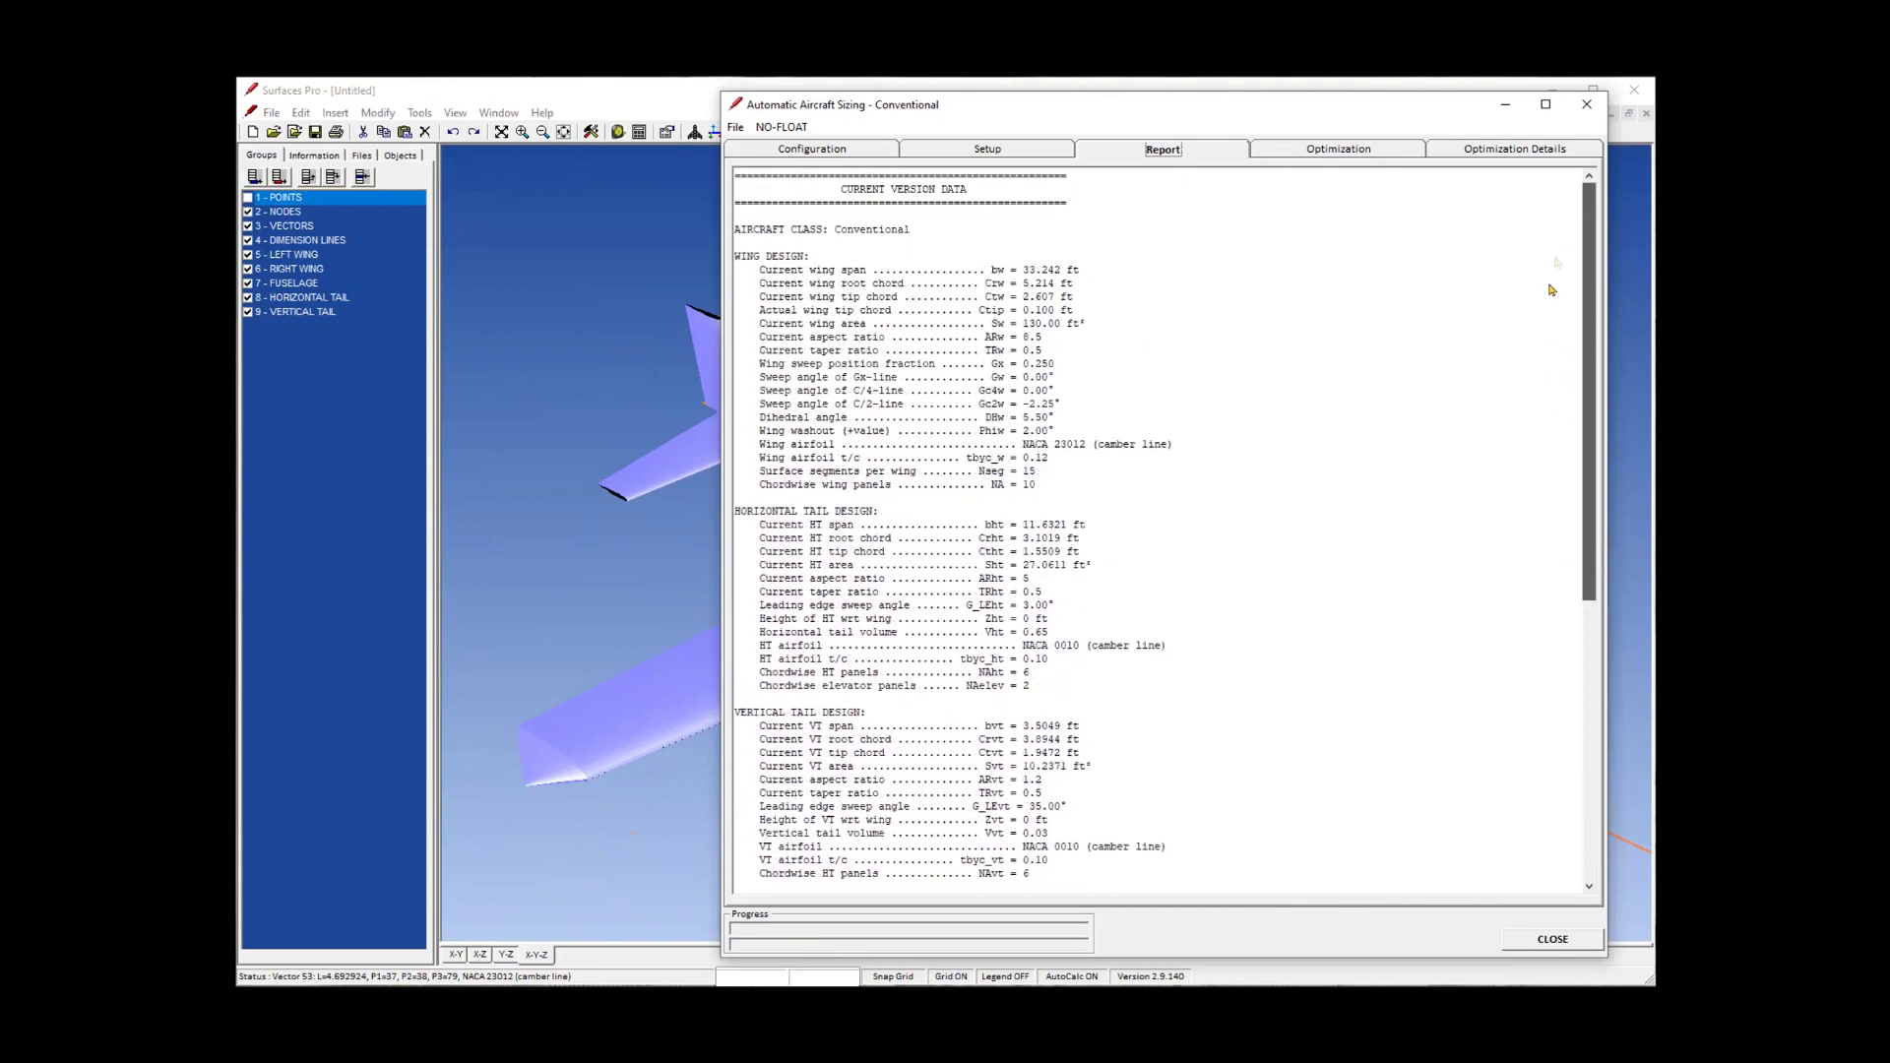
pyautogui.click(1344, 149)
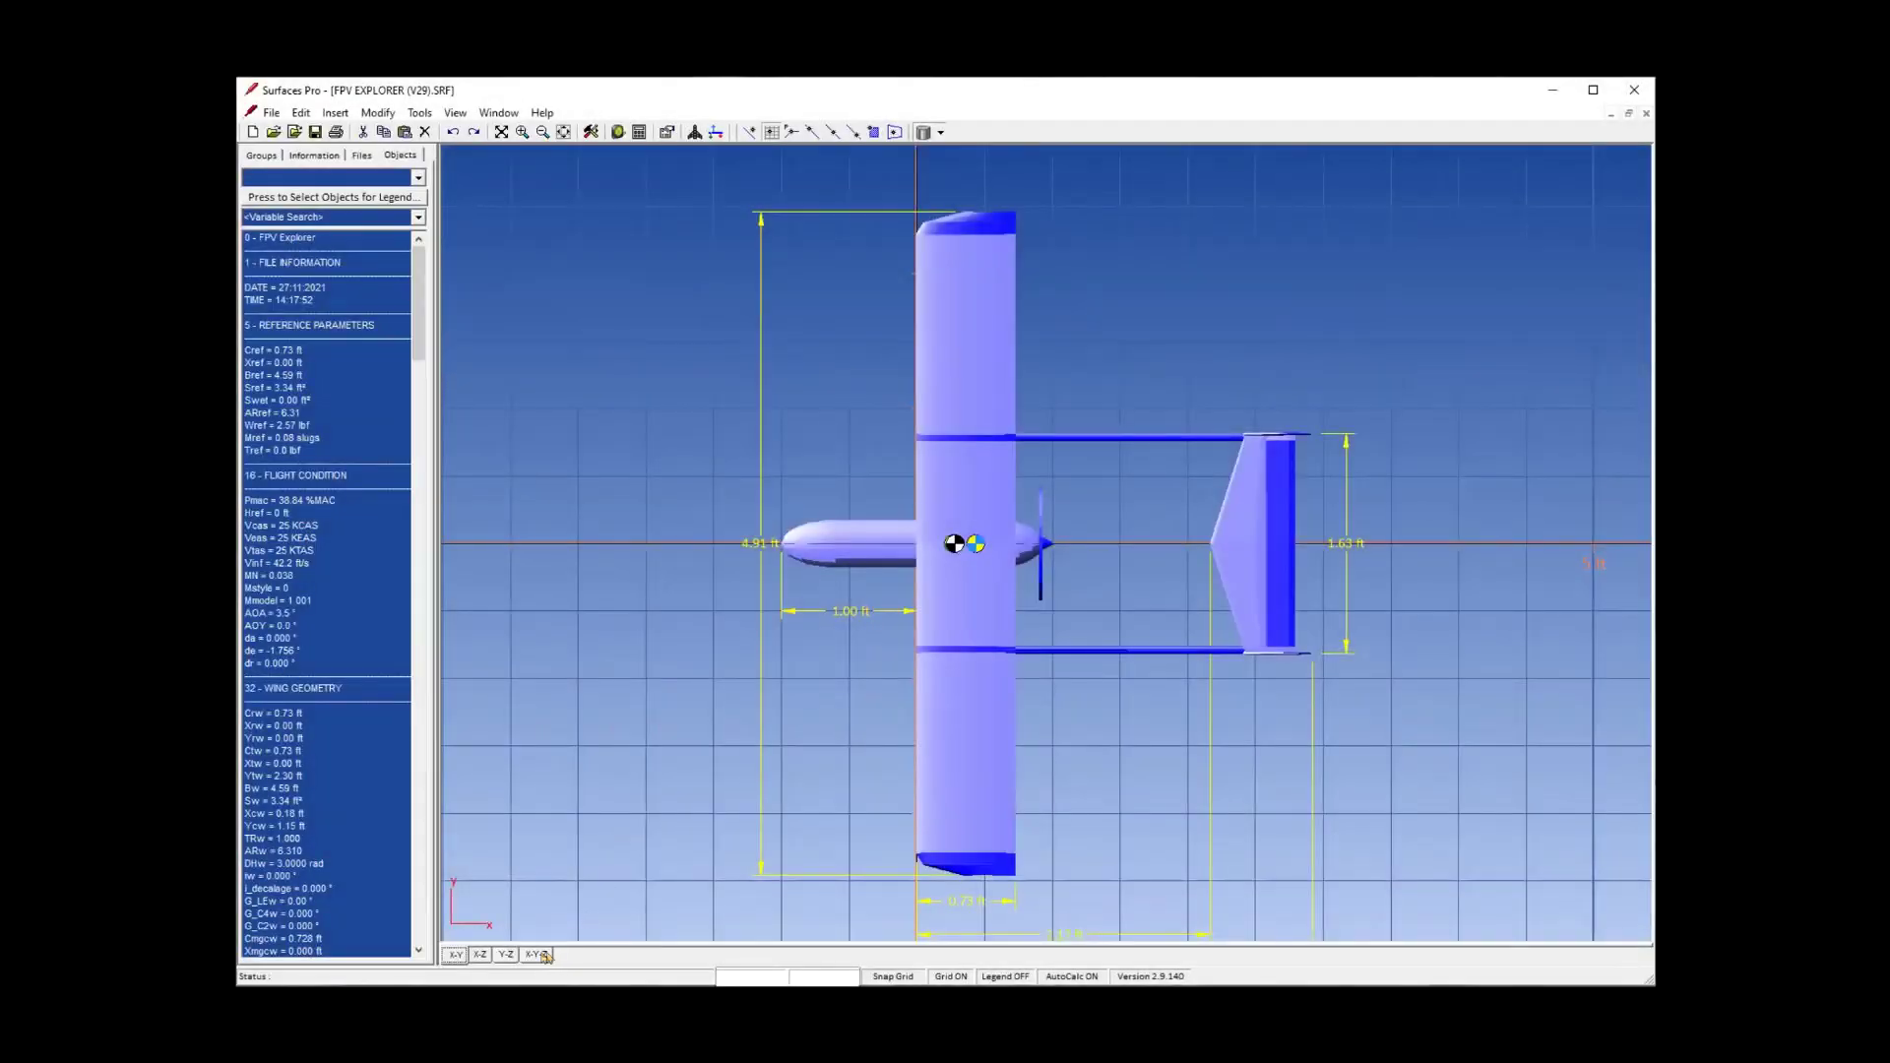
# Show the FPV Explorer model in the X-Y-Z view with the Perspective - Auto projection.
pyautogui.click(537, 955)
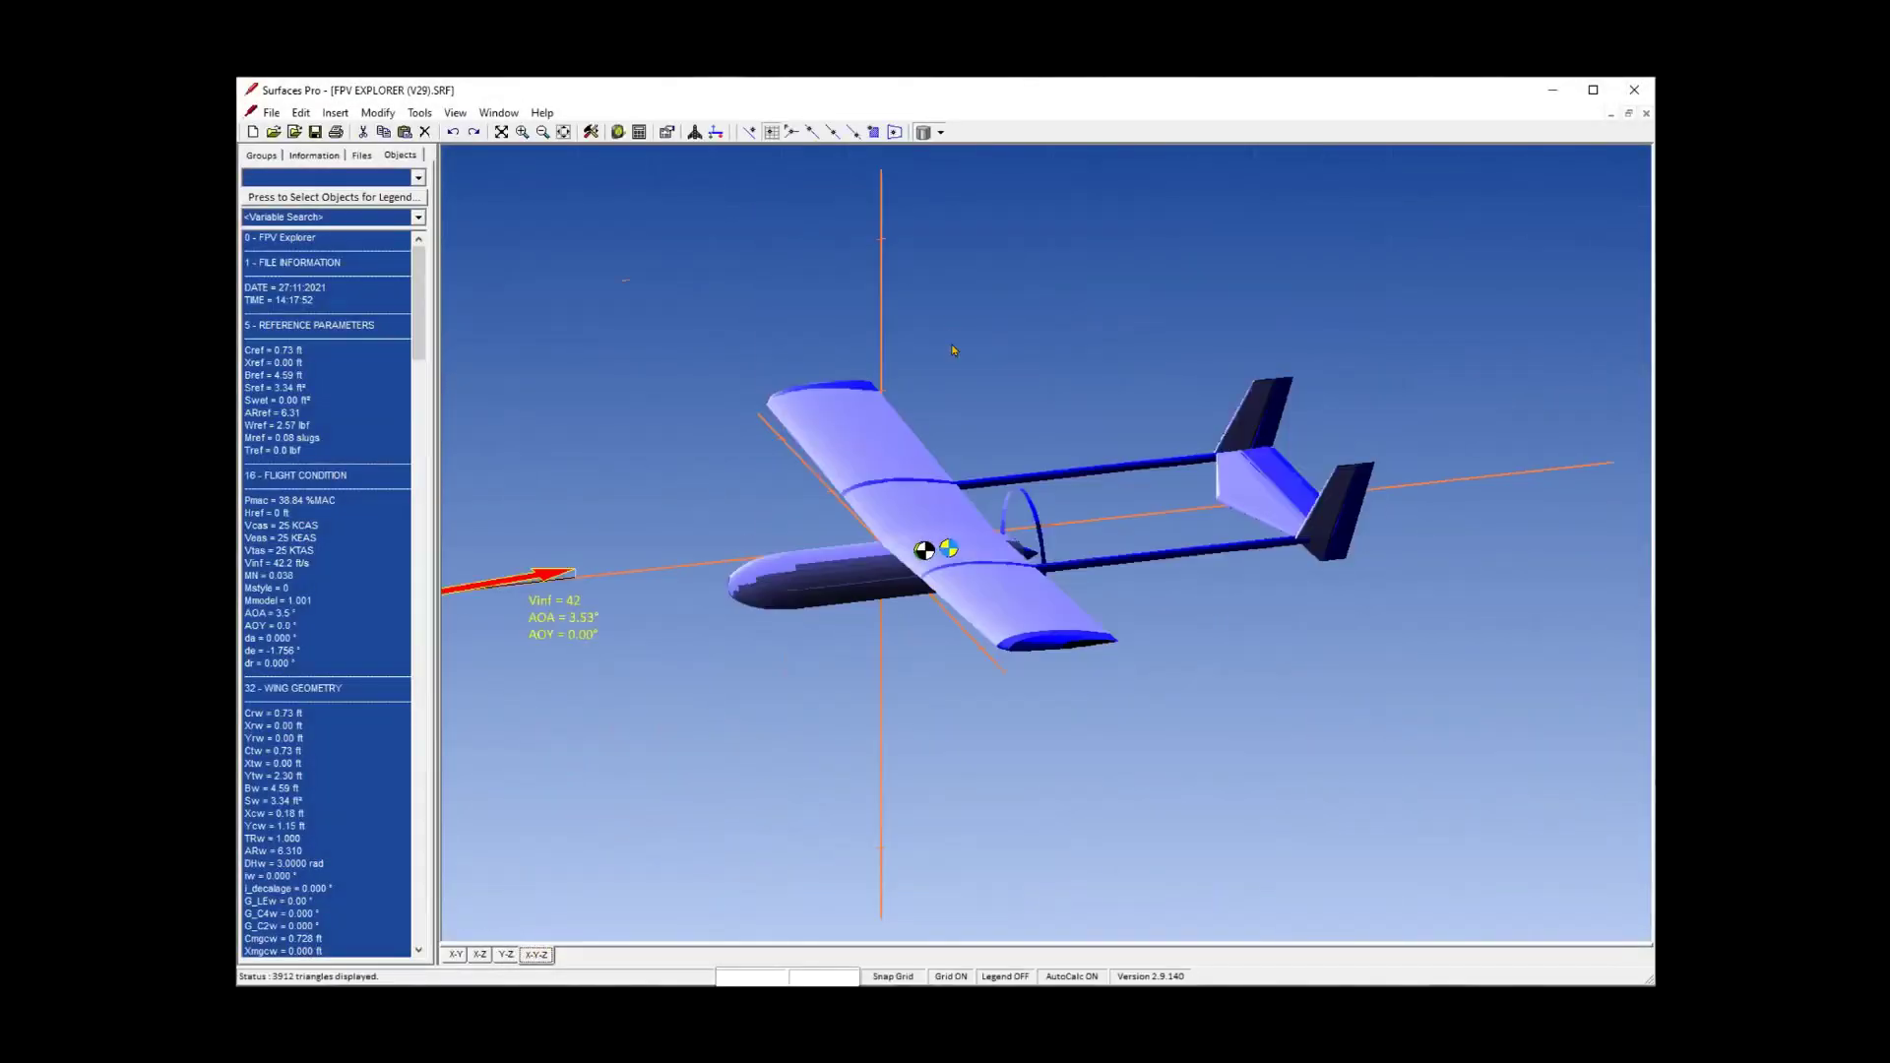
pyautogui.click(941, 132)
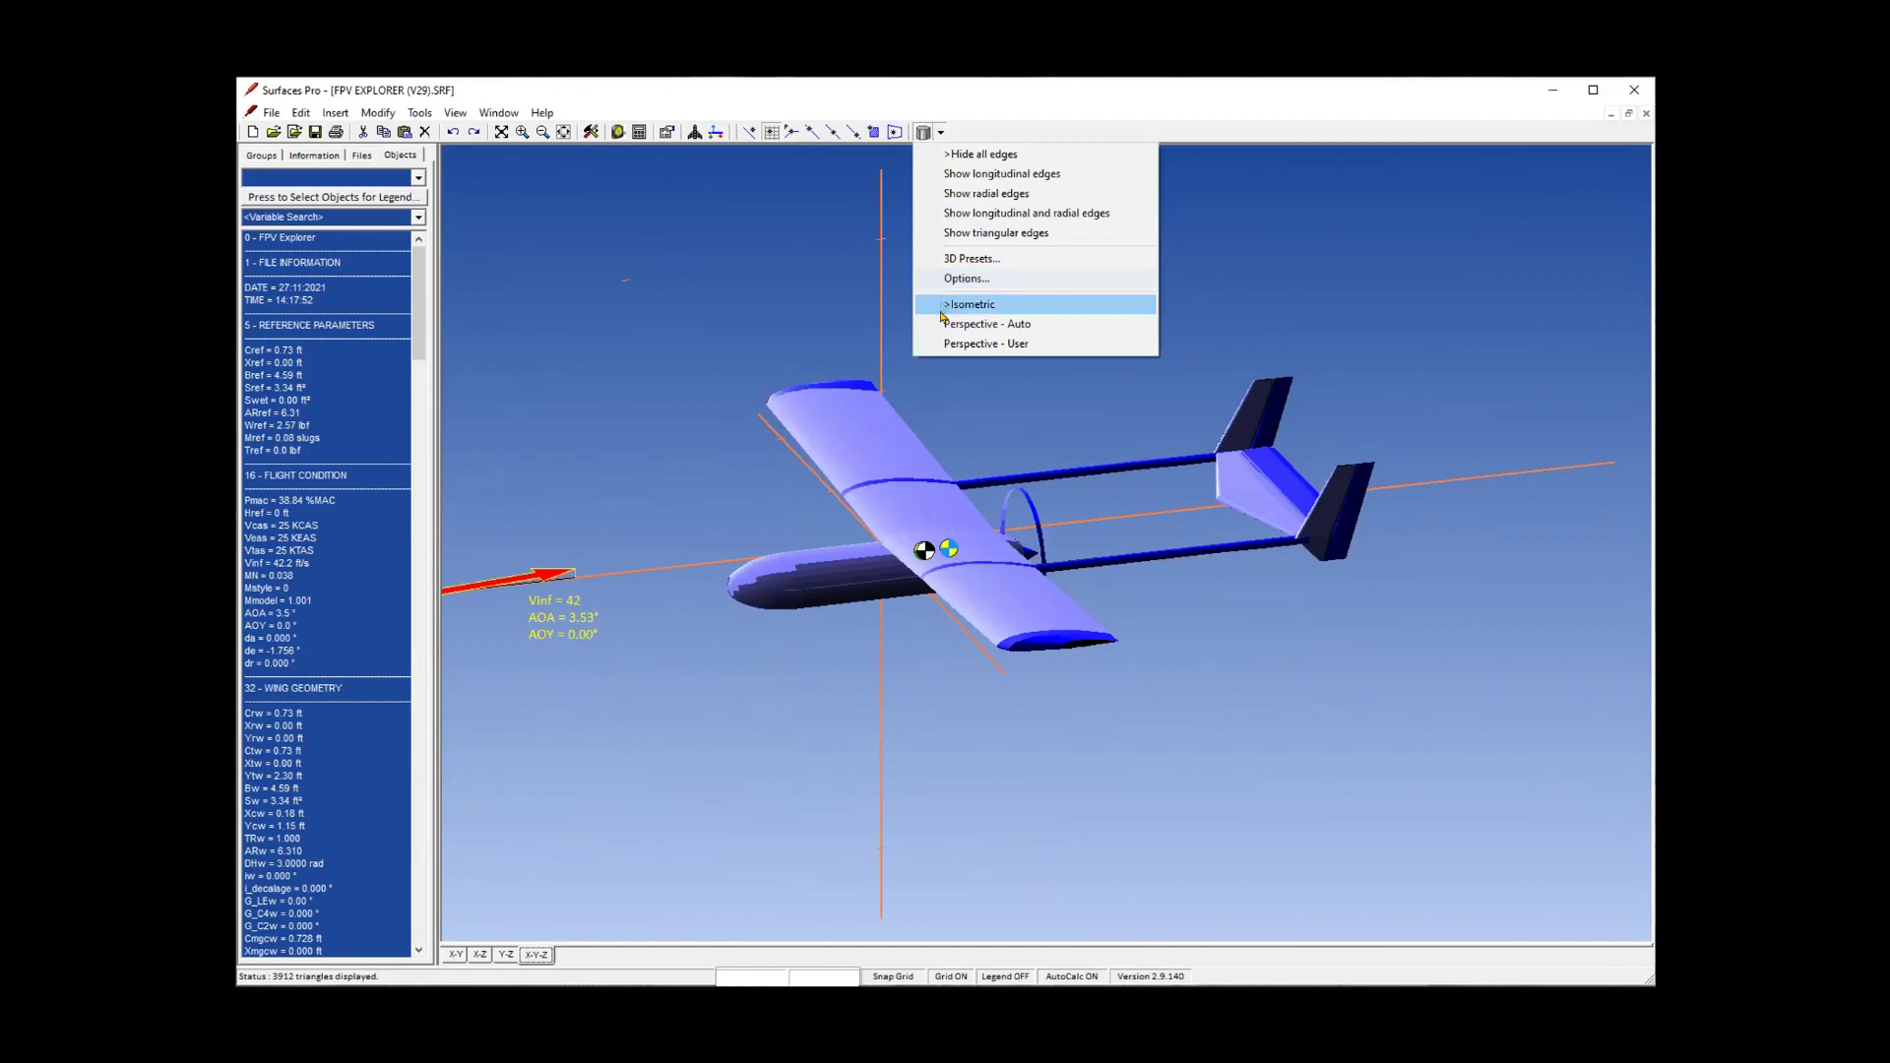
pyautogui.click(943, 322)
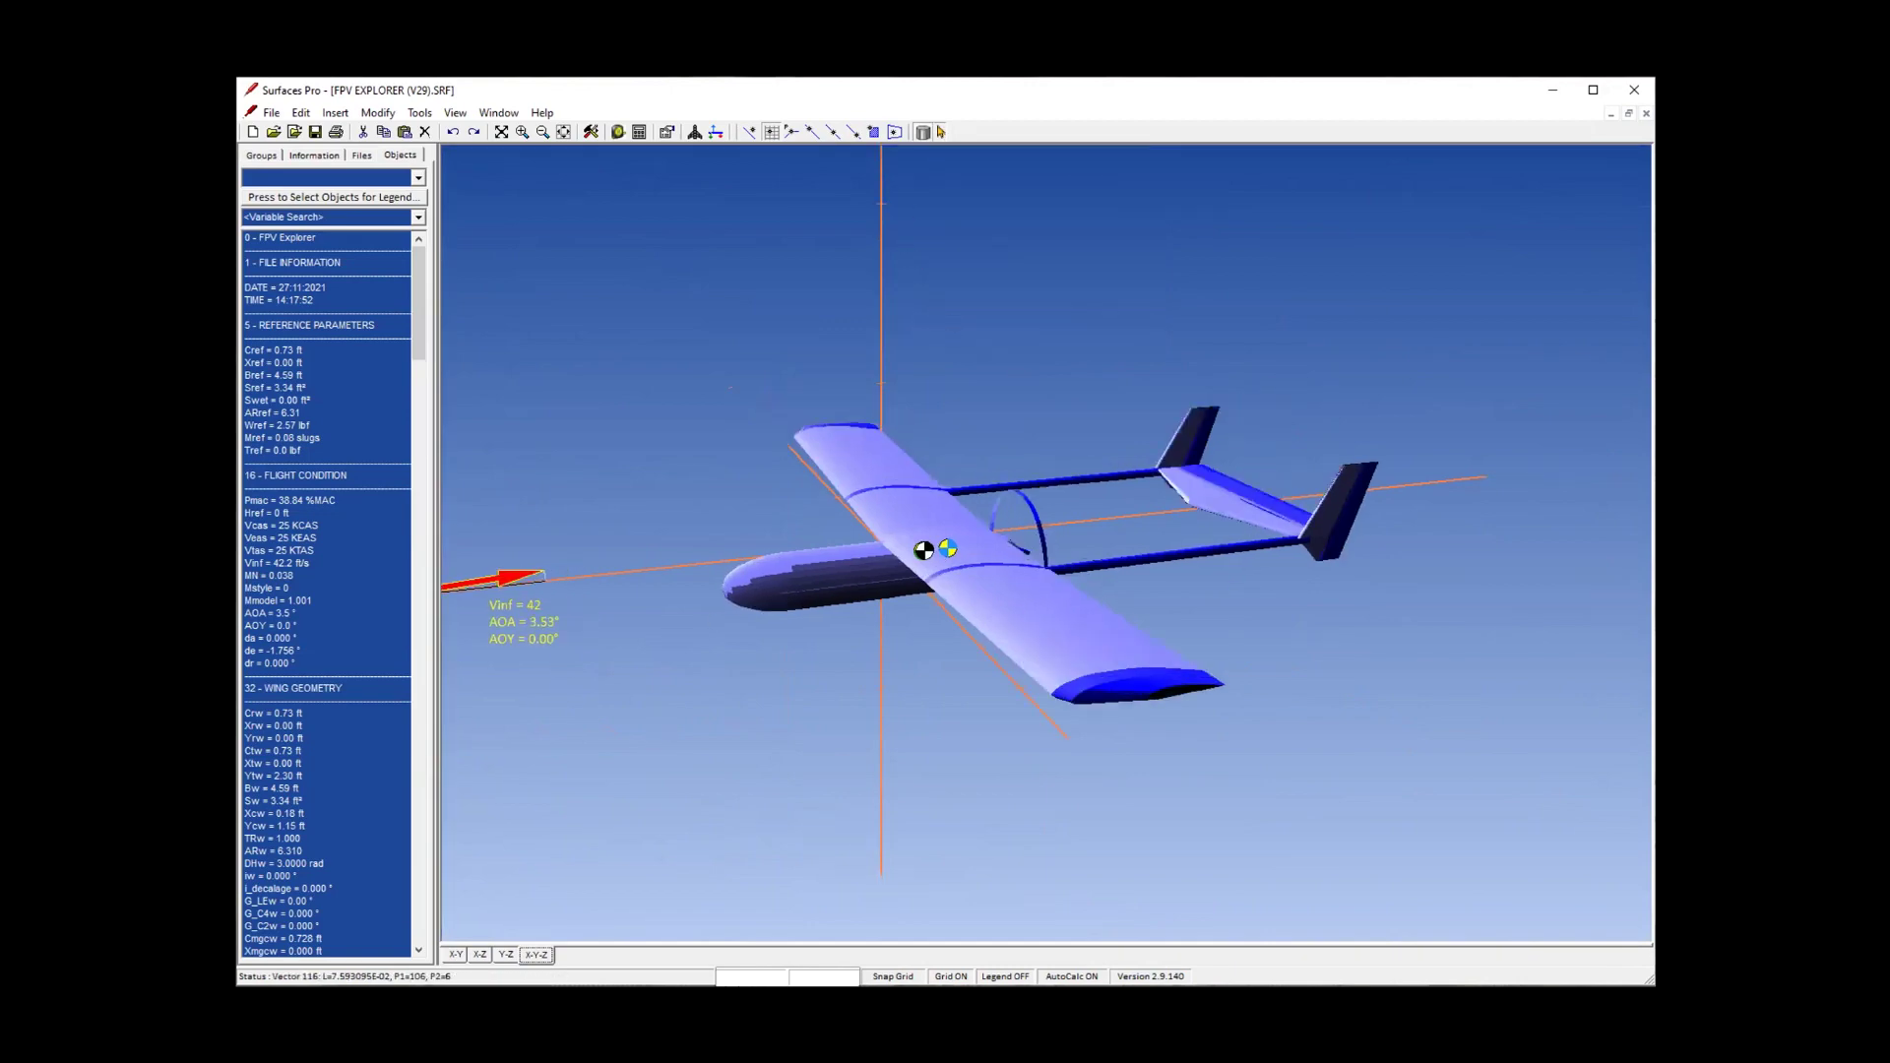
# Set the 3D effects light source to the viewpoint and rotate the model to check the shading from the front.
pyautogui.click(941, 132)
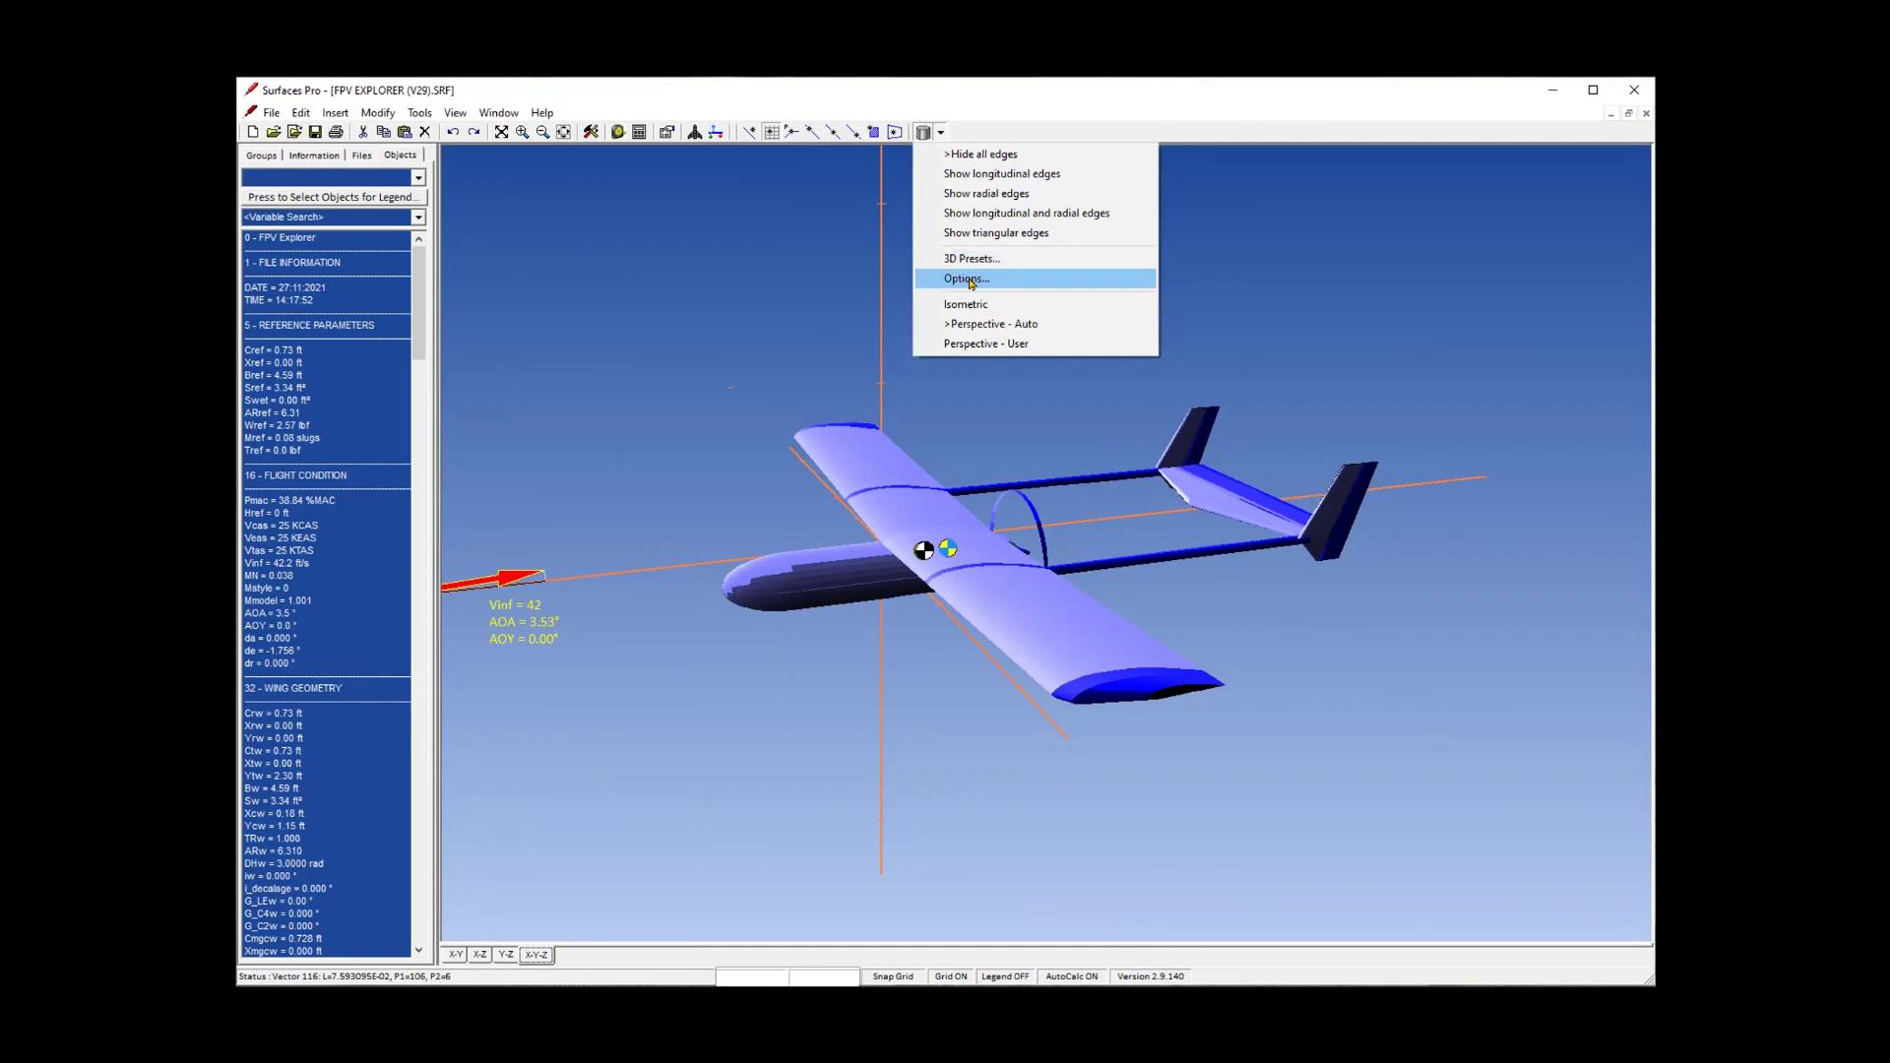
pyautogui.click(972, 282)
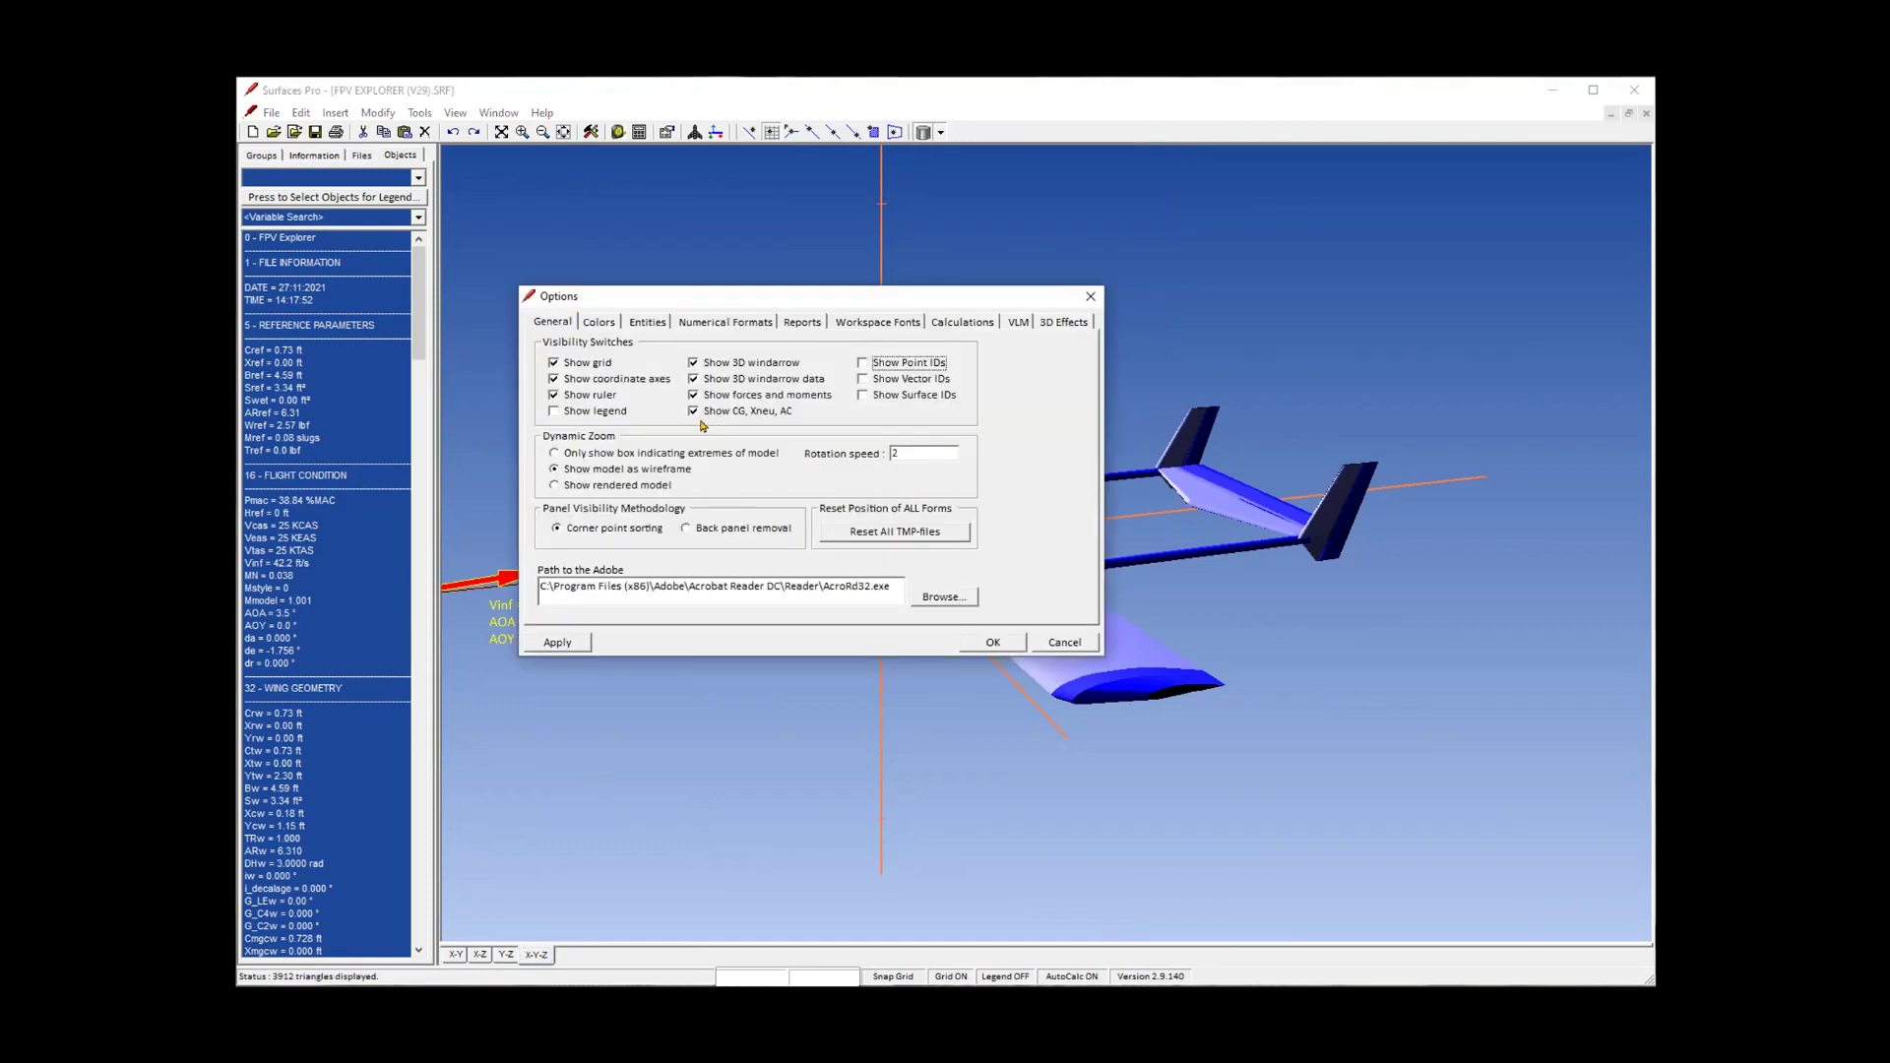
pyautogui.click(1053, 321)
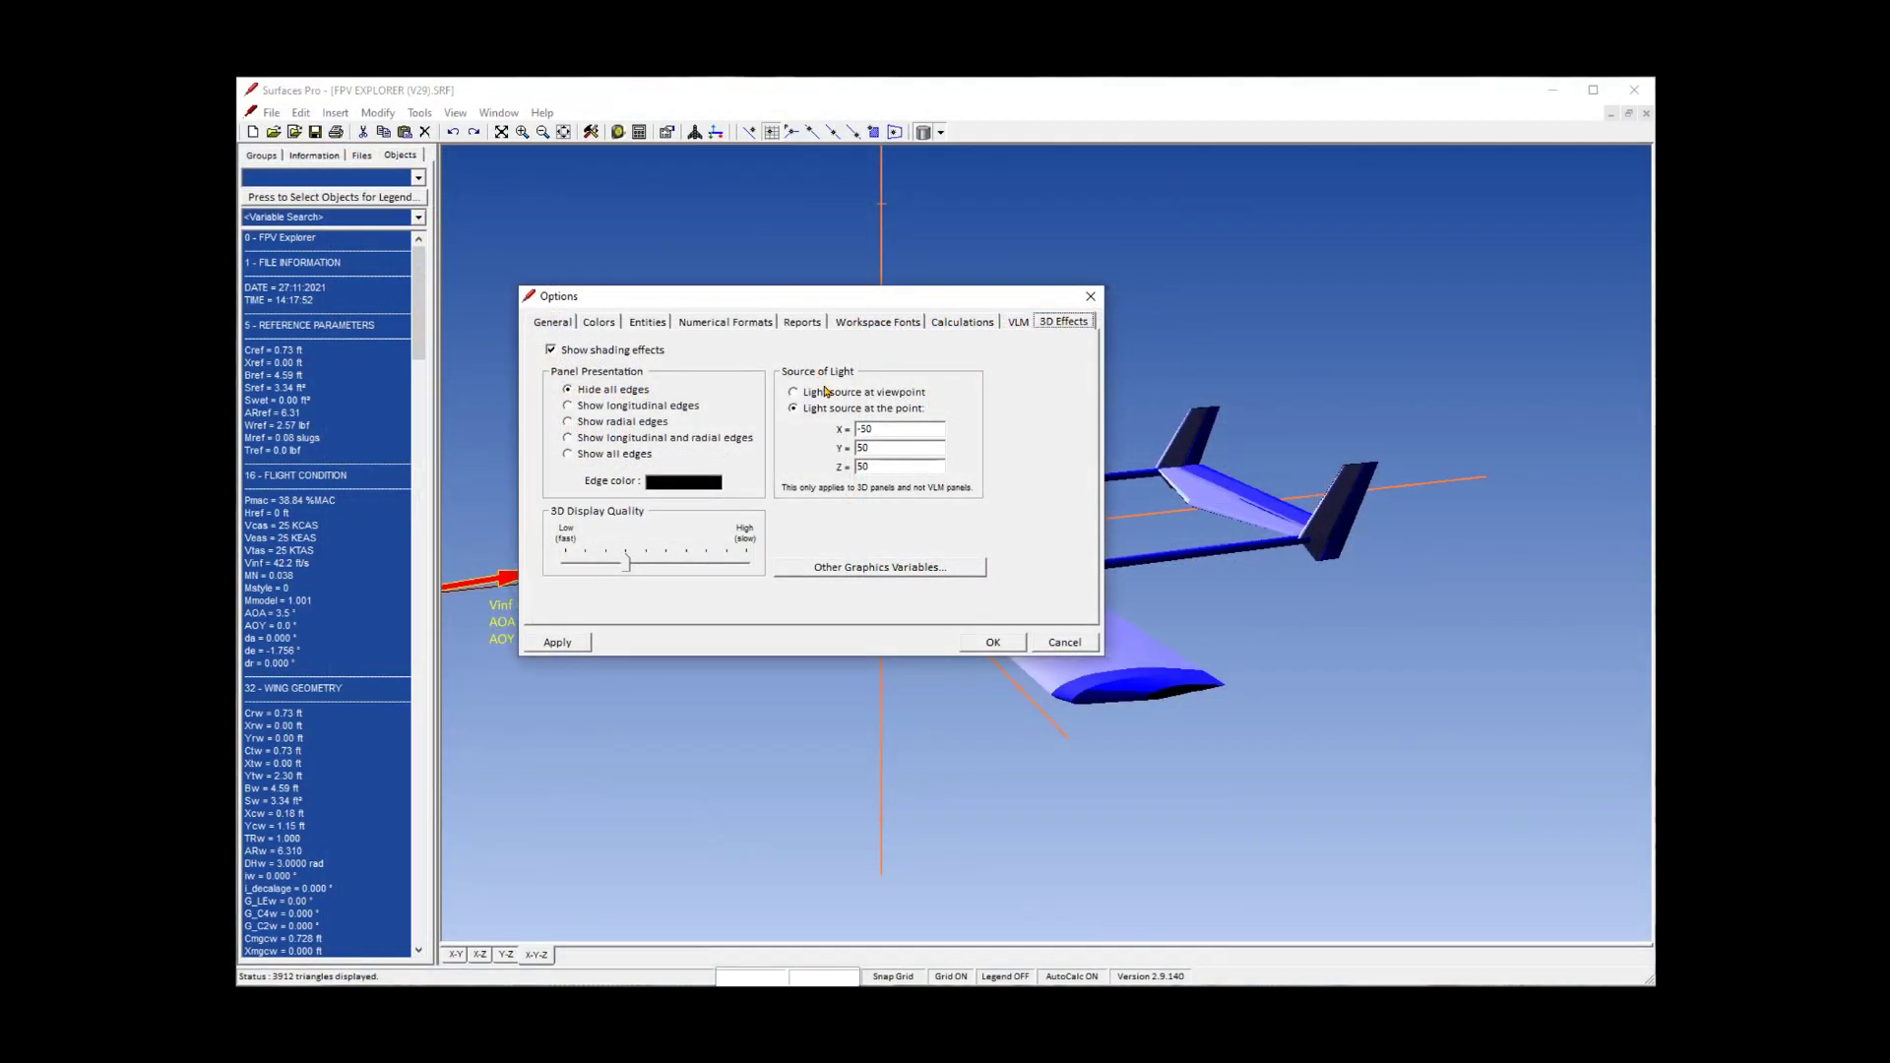
pyautogui.click(825, 391)
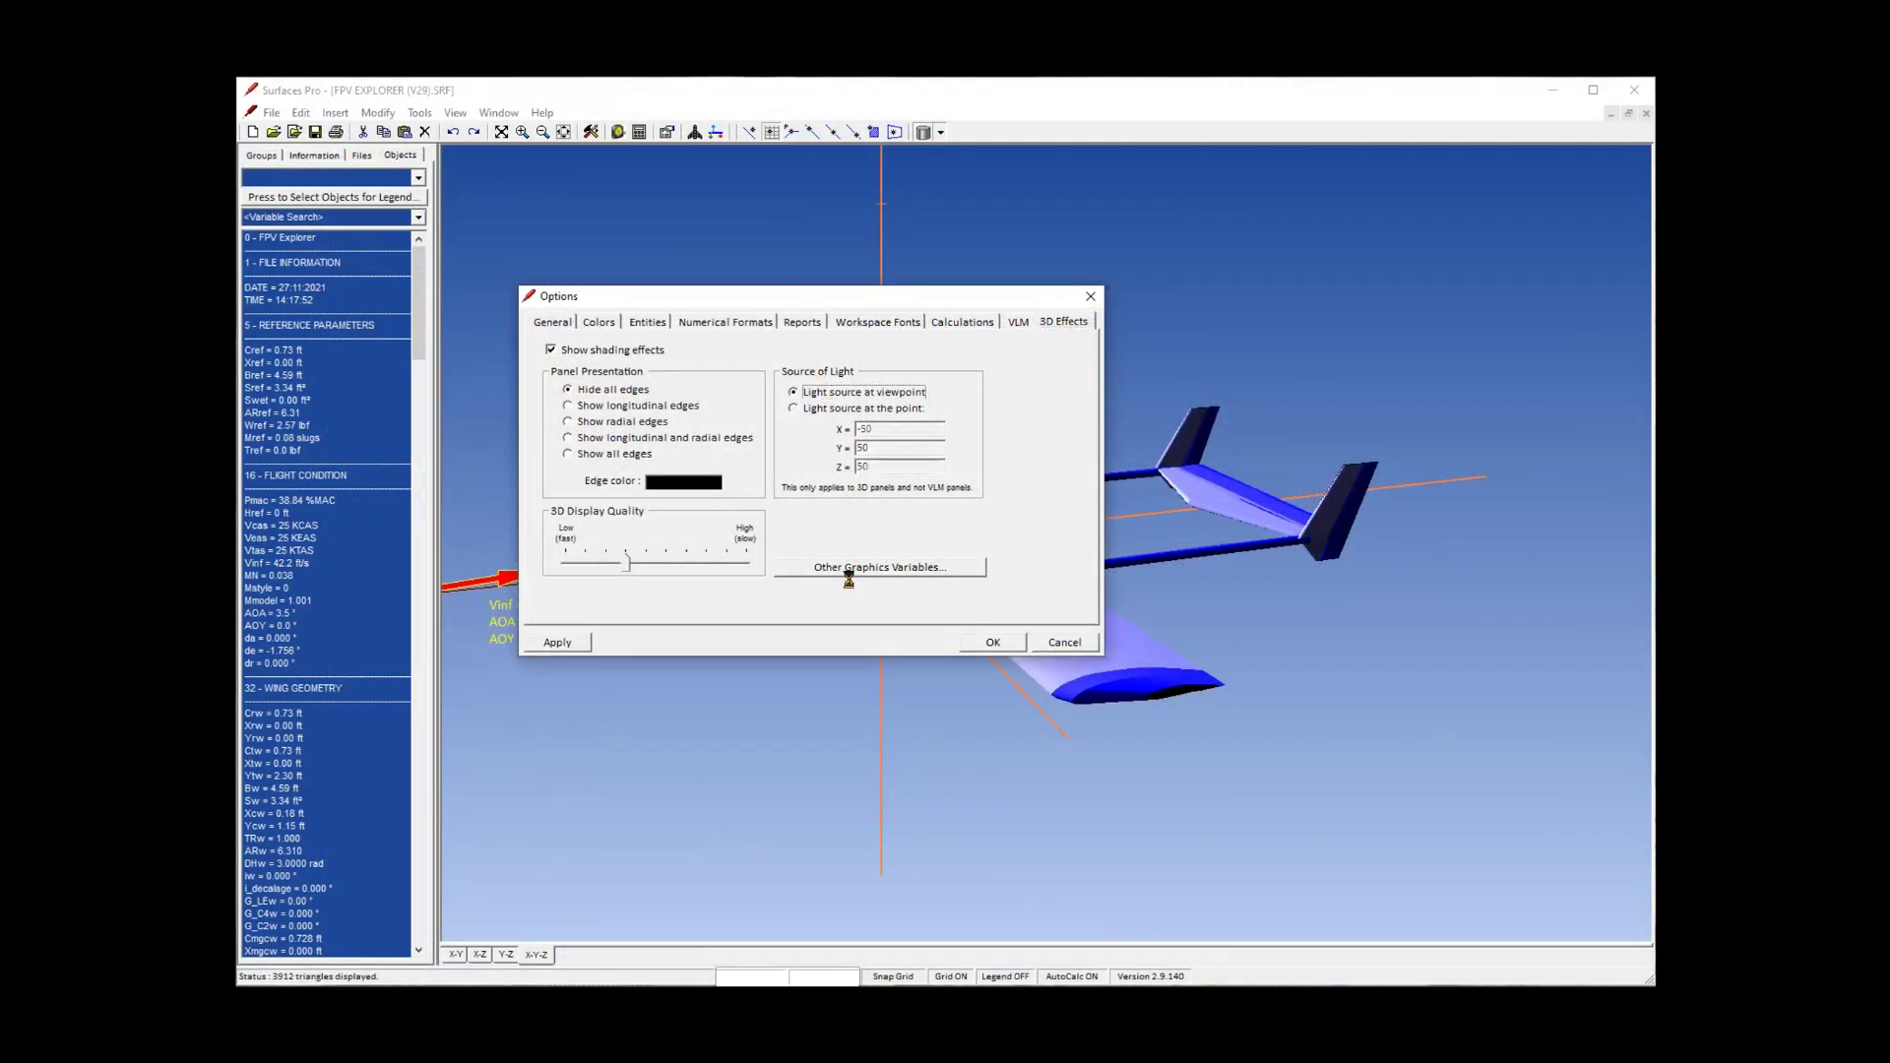
pyautogui.click(990, 642)
pyautogui.moveTo(698, 802); pyautogui.dragTo(974, 813)
pyautogui.moveTo(768, 787); pyautogui.dragTo(1181, 796)
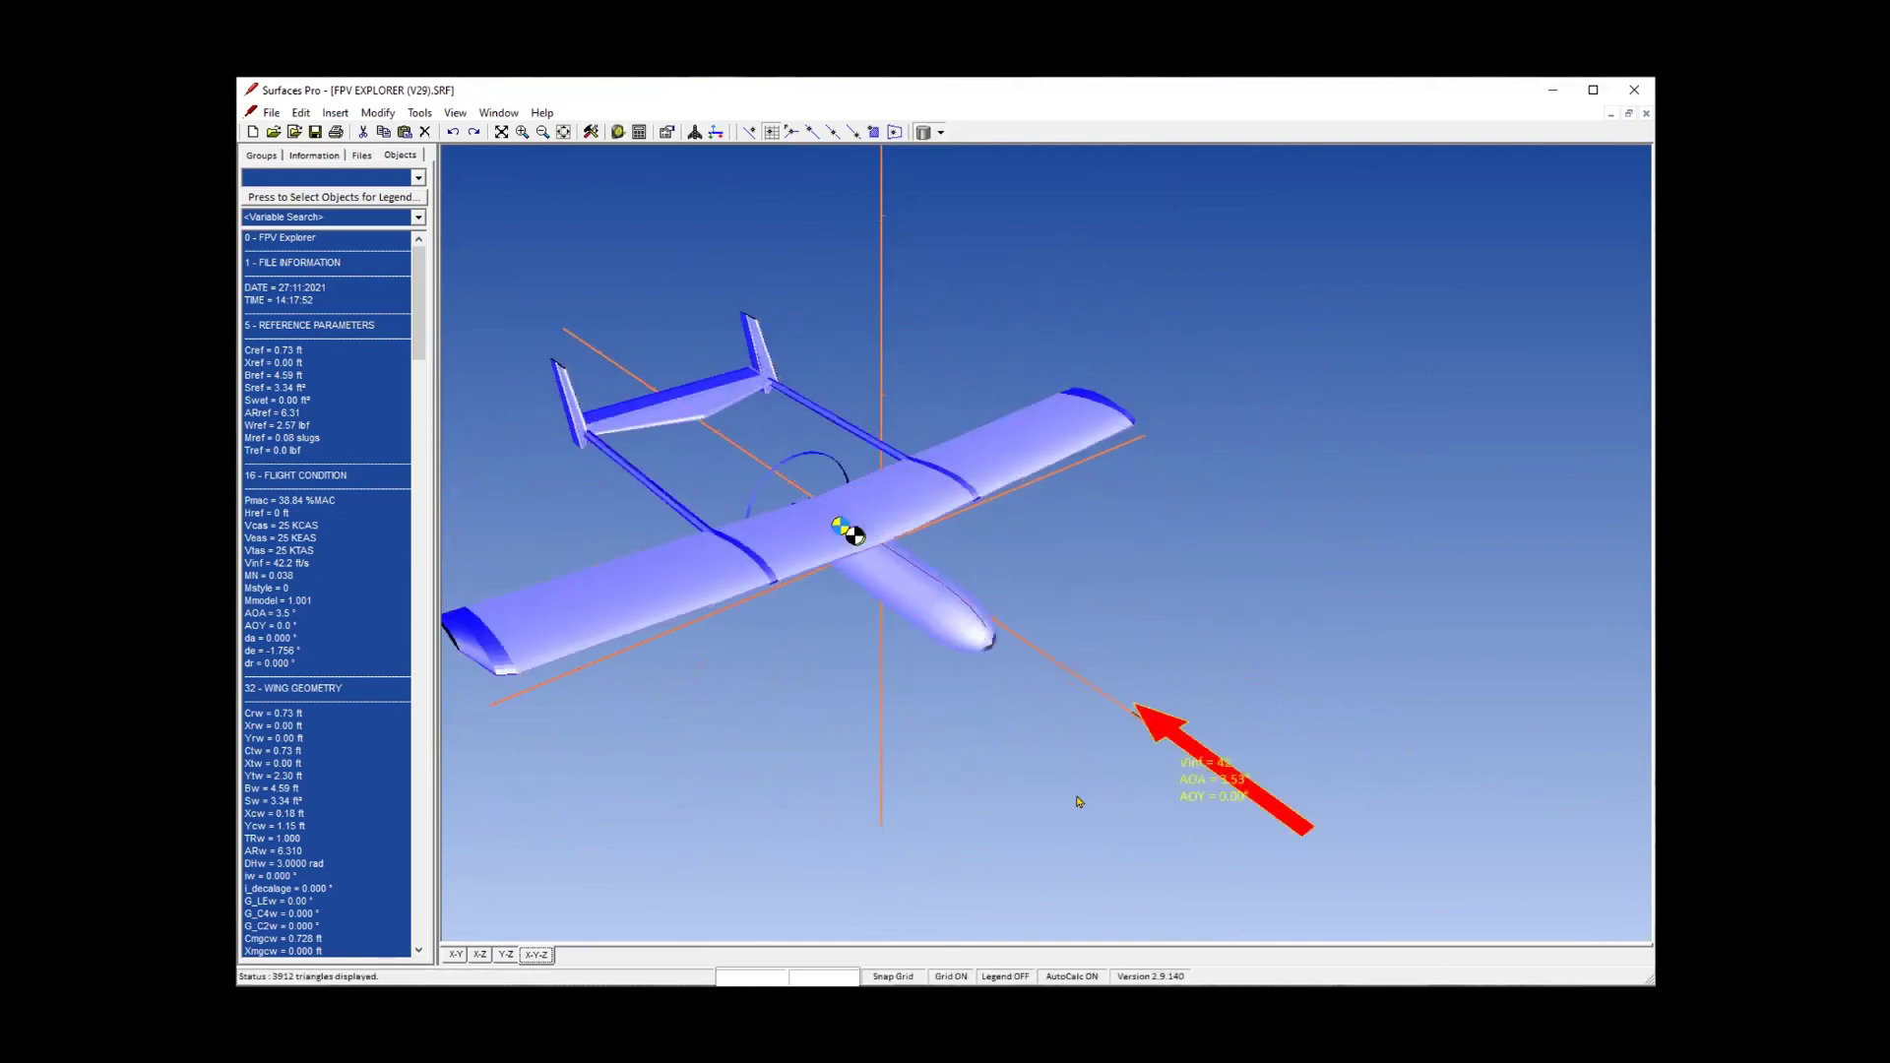
pyautogui.moveTo(1083, 784); pyautogui.dragTo(1236, 778, button='right')
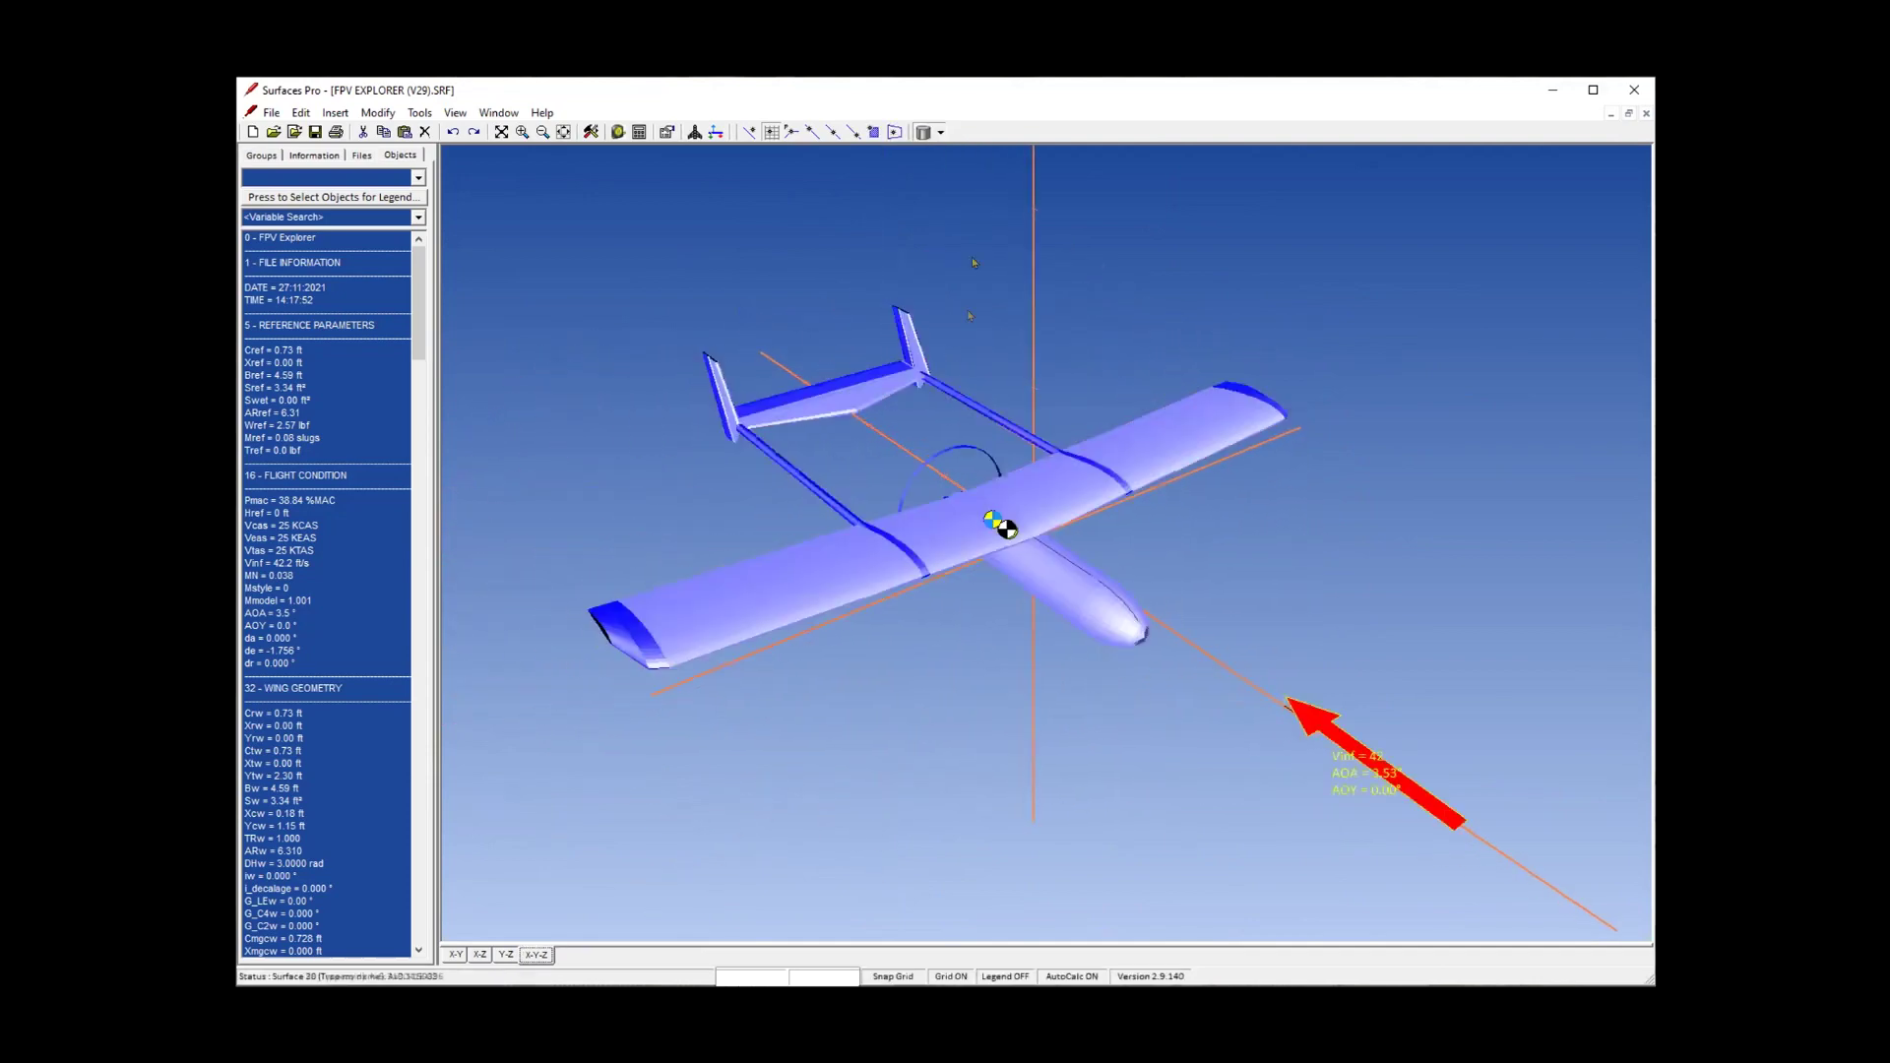
# Try the 3D edge displays in turn: longitudinal, radial, longitudinal and radial, and triangular edges.
pyautogui.click(927, 135)
pyautogui.click(937, 133)
pyautogui.click(984, 171)
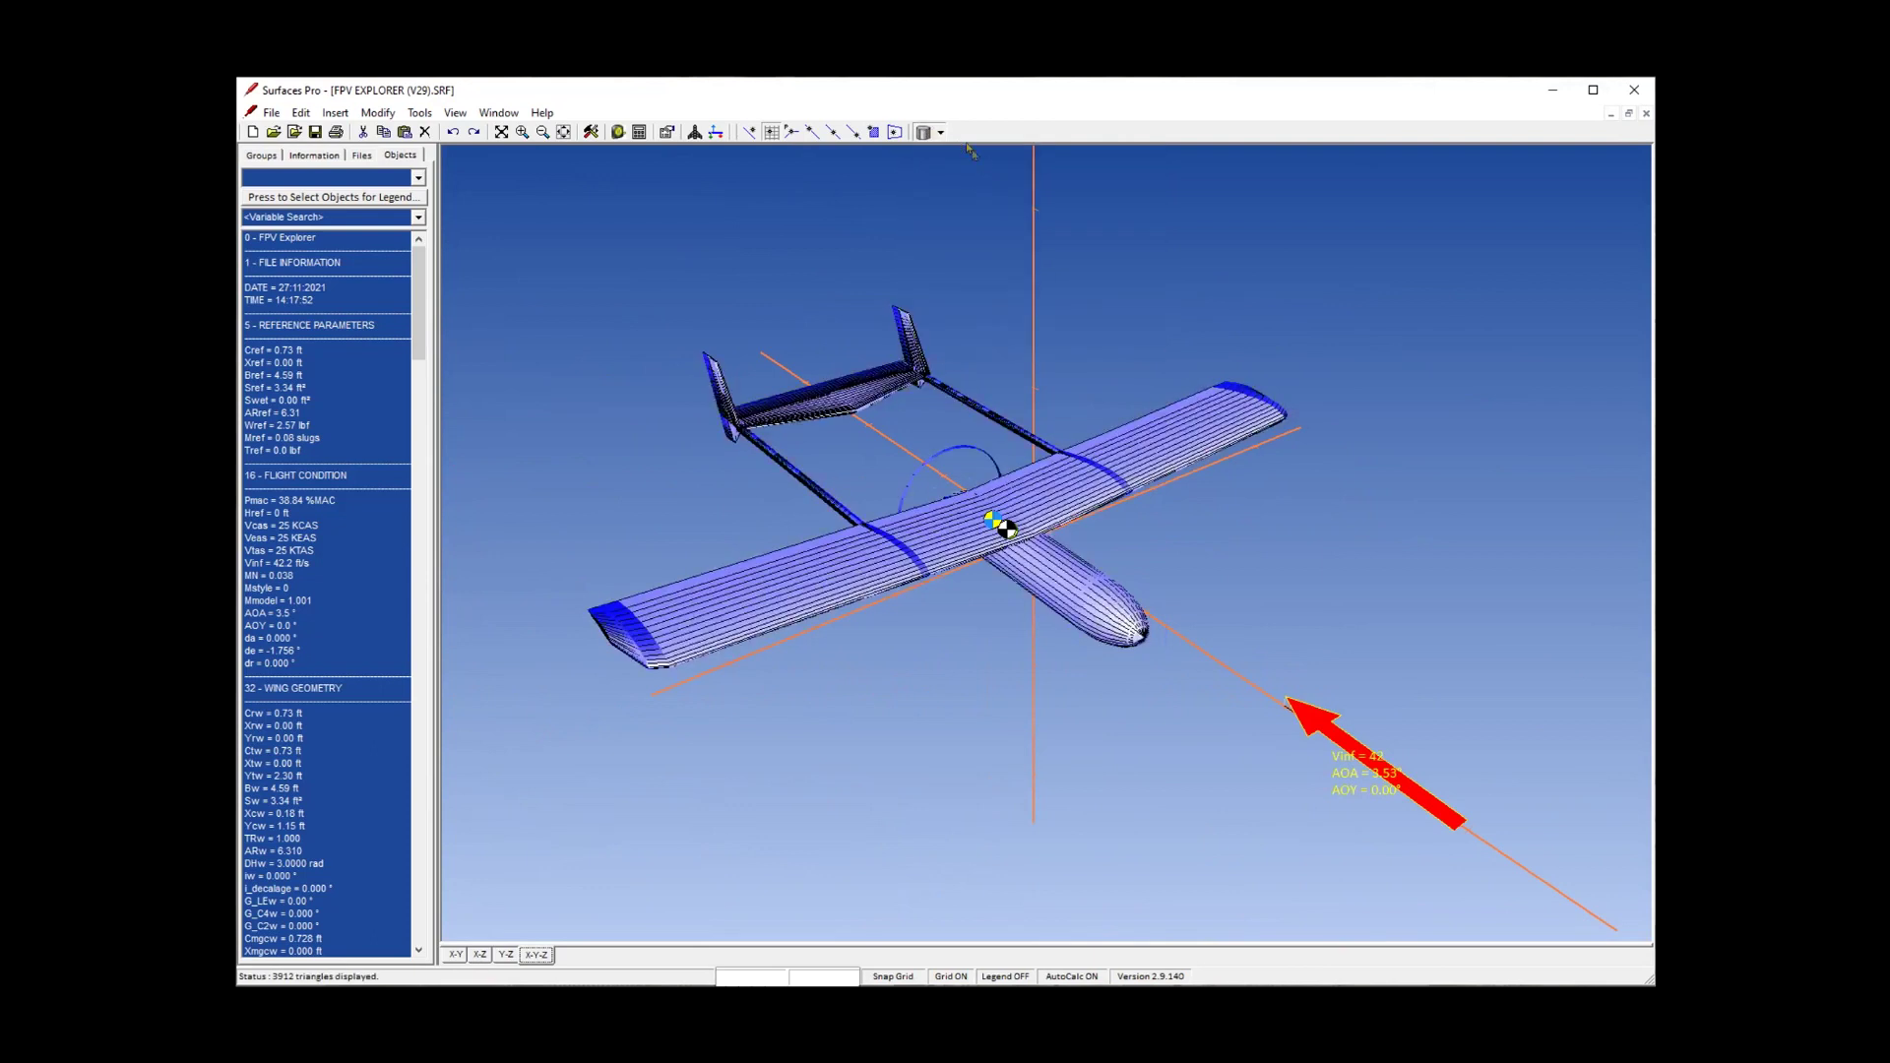
pyautogui.click(940, 132)
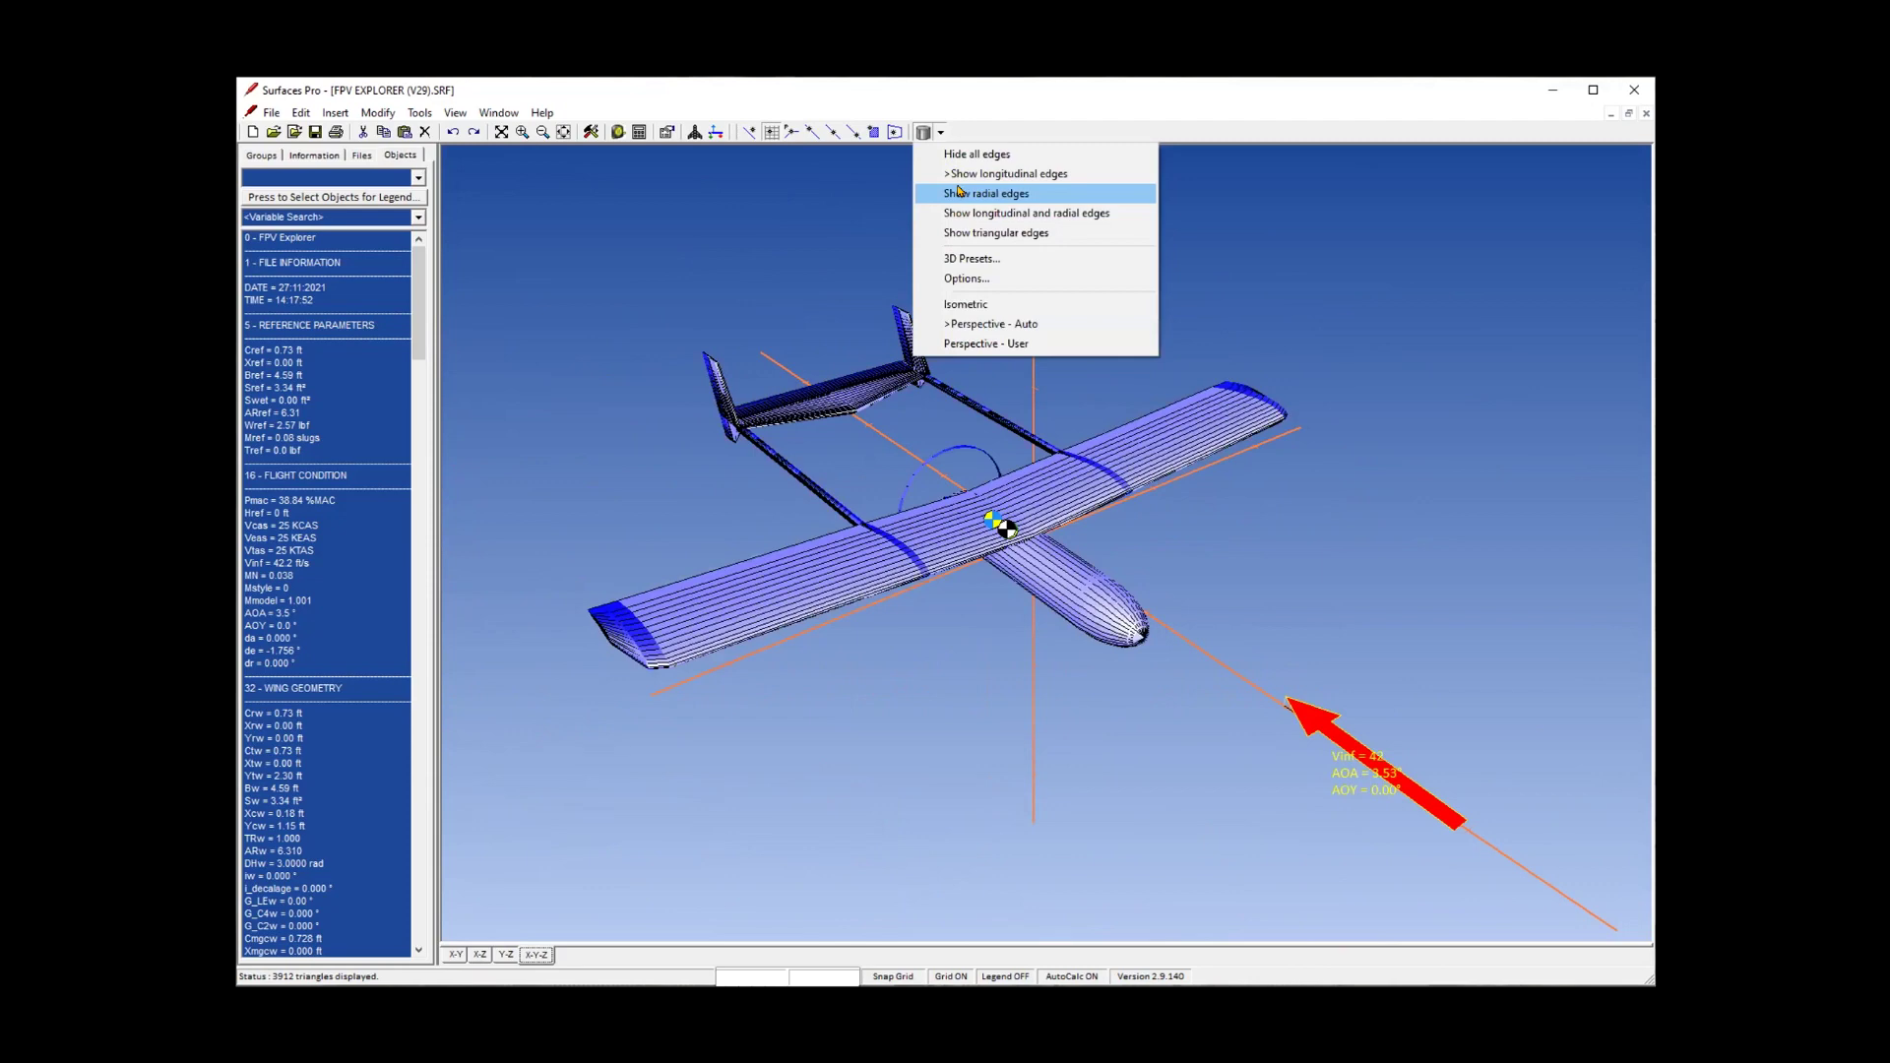
pyautogui.click(959, 192)
pyautogui.click(940, 132)
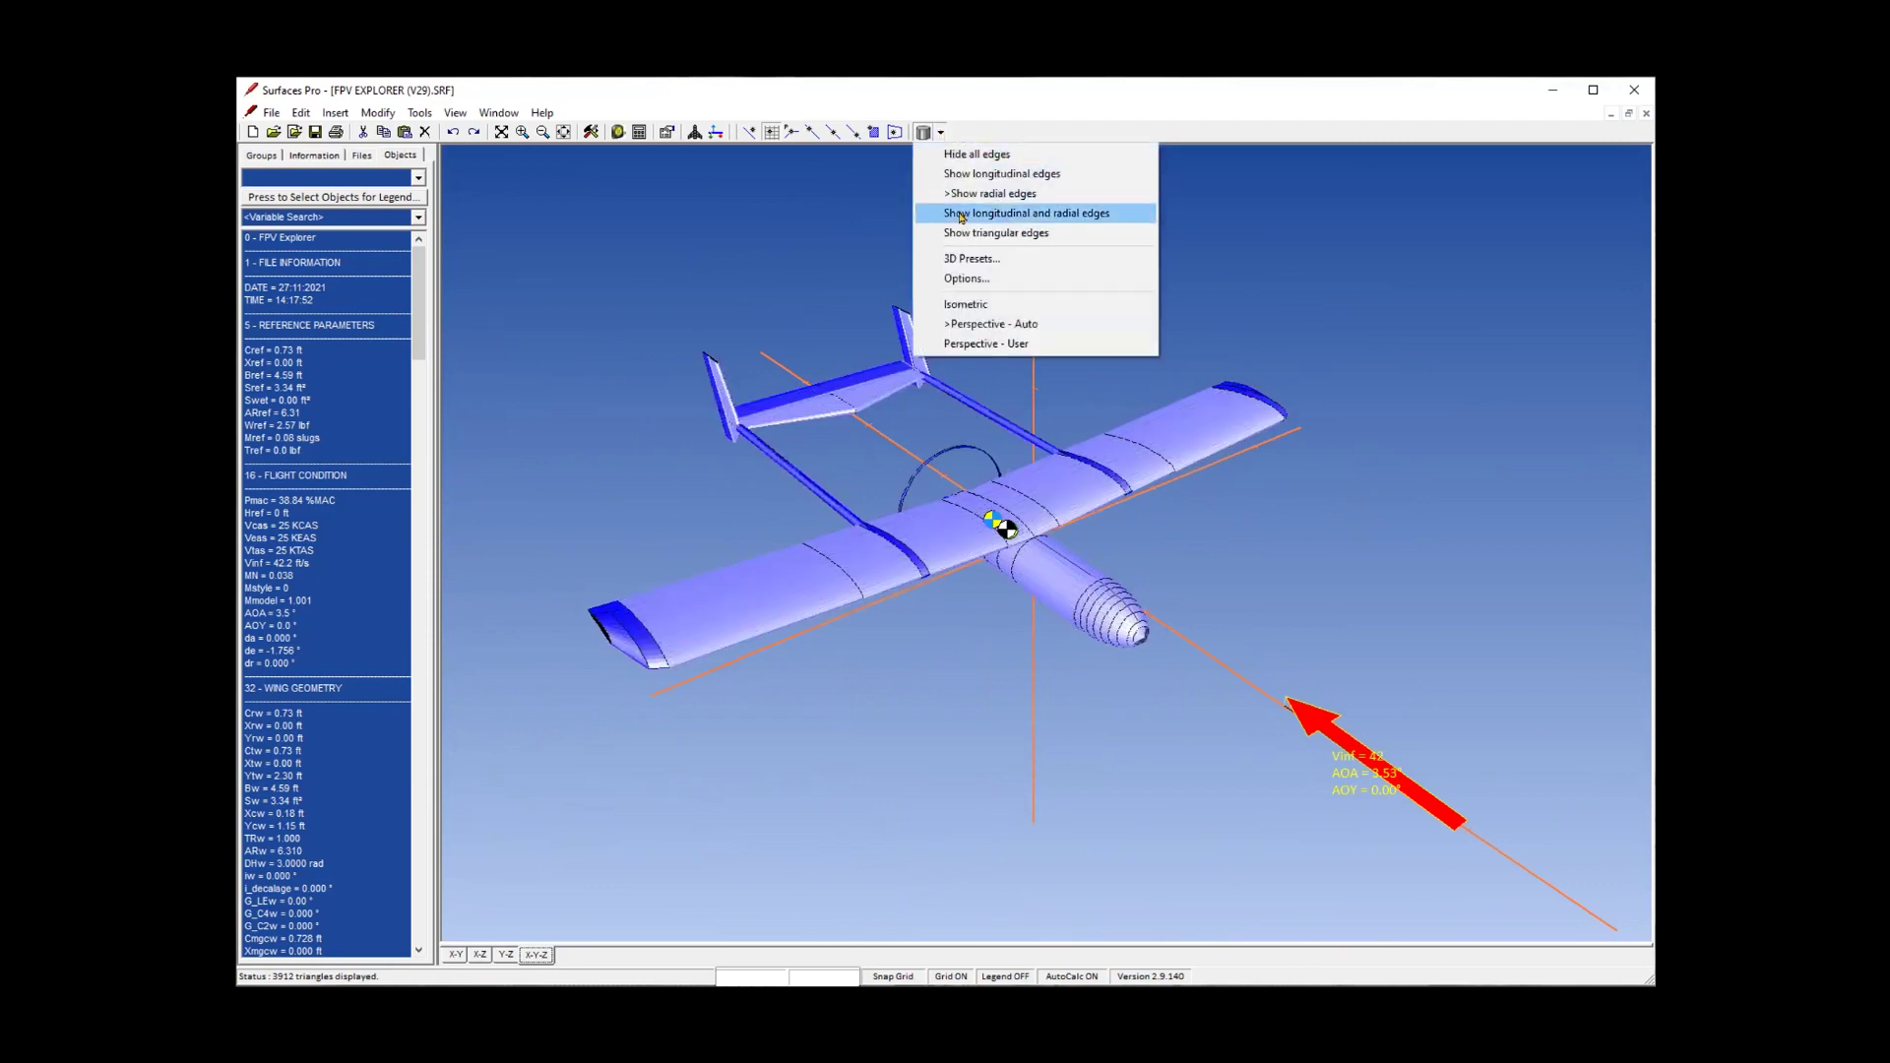
pyautogui.click(961, 214)
pyautogui.click(940, 132)
pyautogui.click(978, 234)
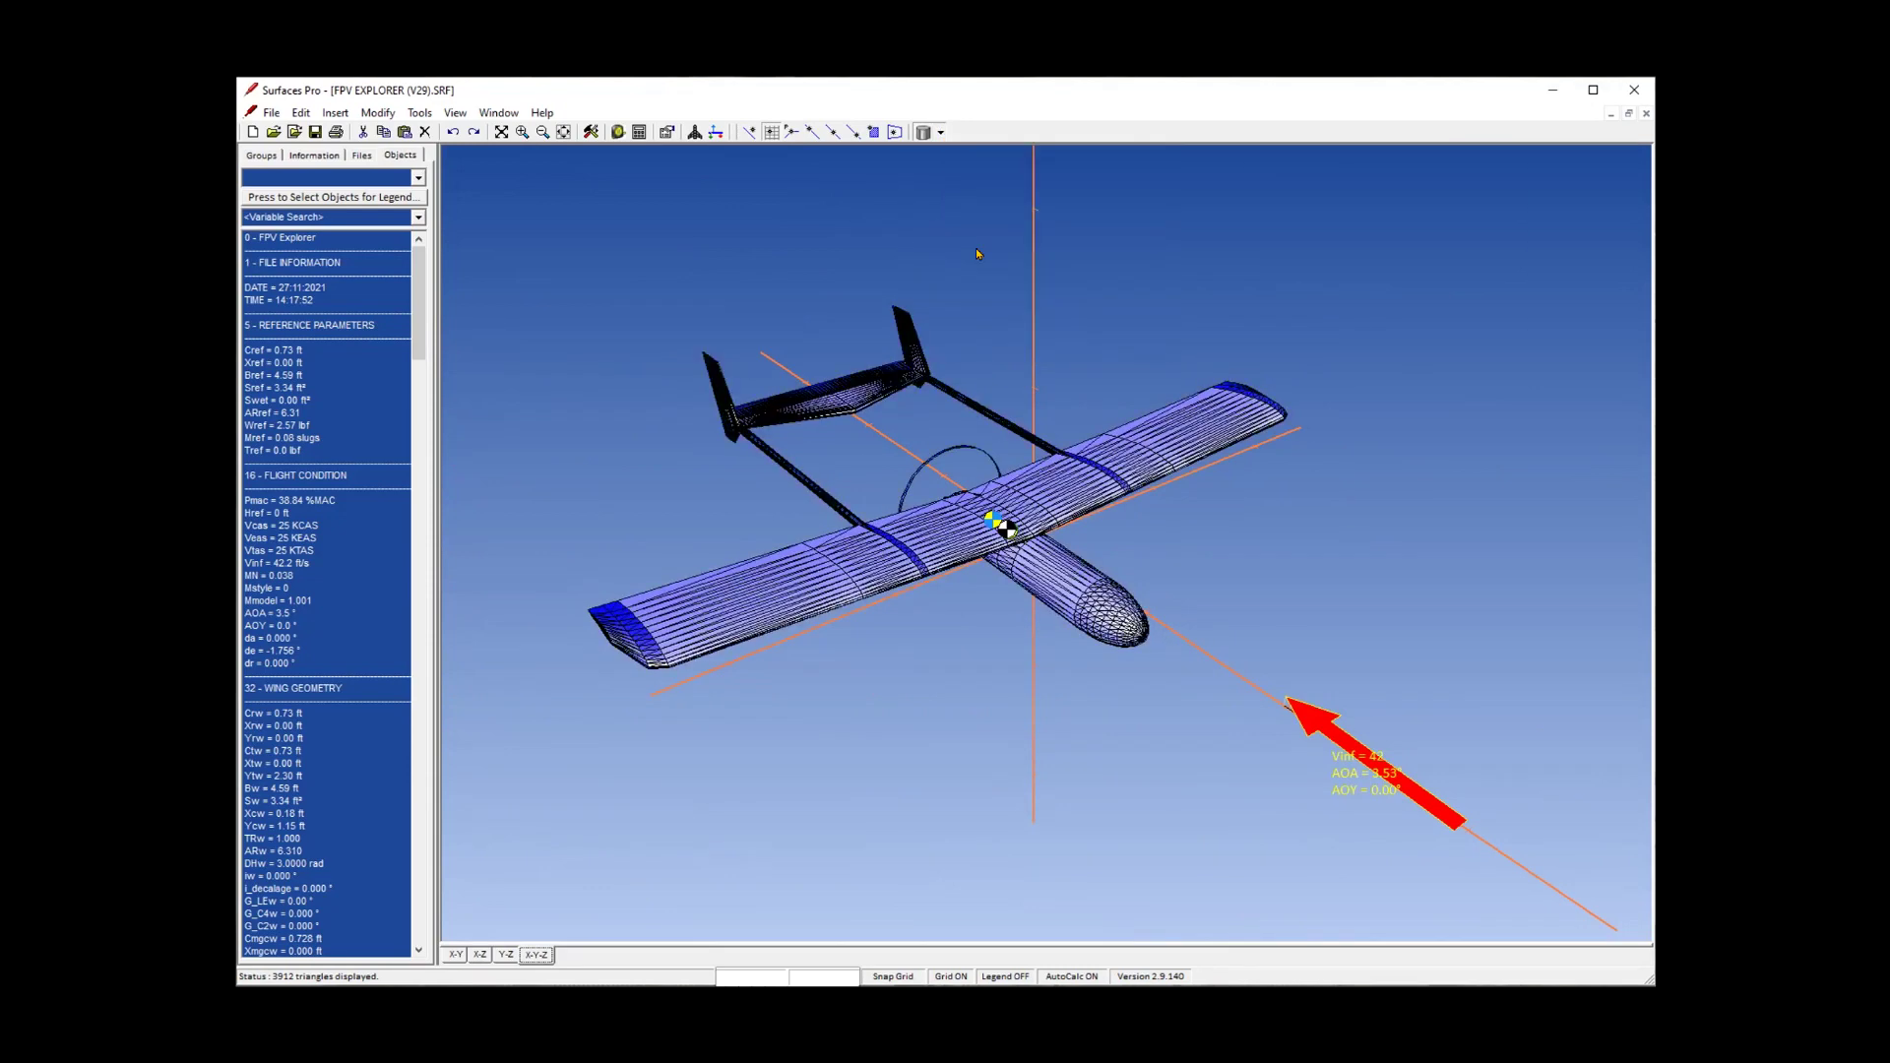
# Set the 3D panel edge color to blue and display only the radial edges on the model.
pyautogui.click(941, 132)
pyautogui.click(964, 271)
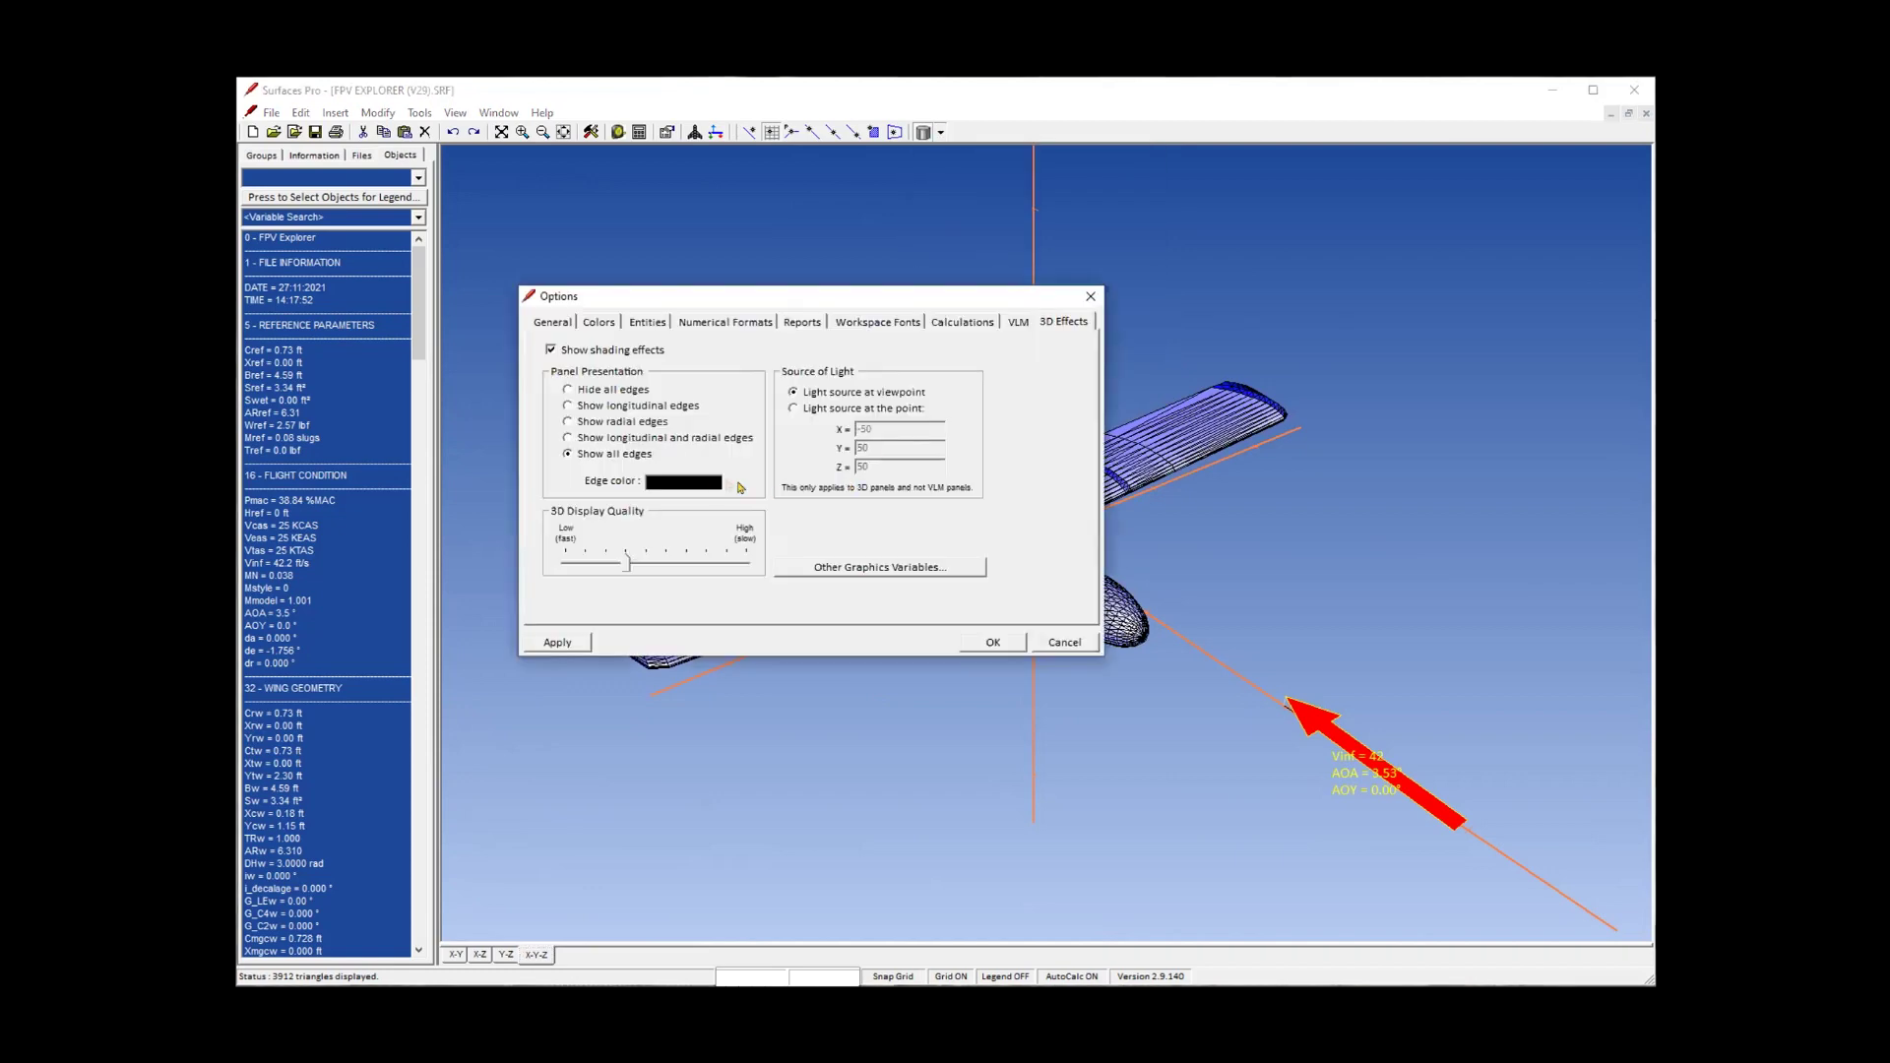
pyautogui.click(683, 481)
pyautogui.click(632, 399)
pyautogui.click(551, 559)
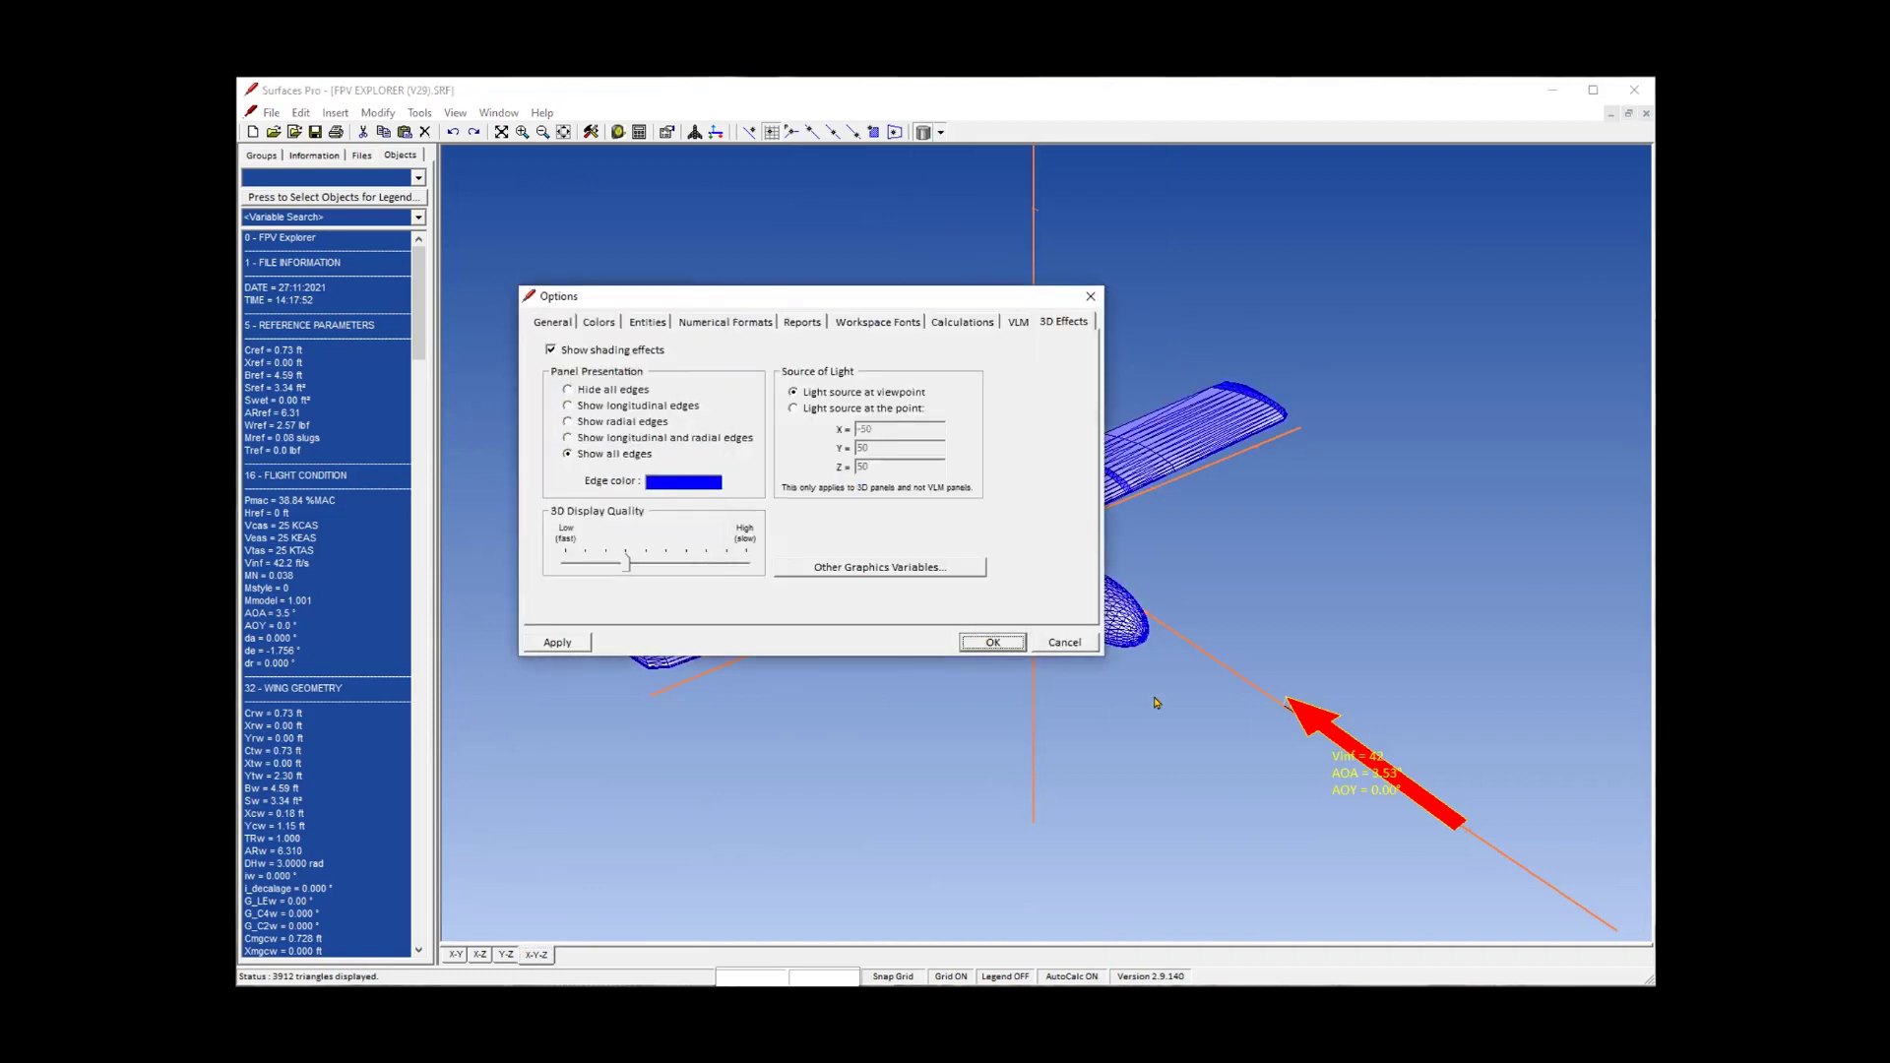
pyautogui.click(993, 641)
pyautogui.click(940, 132)
pyautogui.click(969, 212)
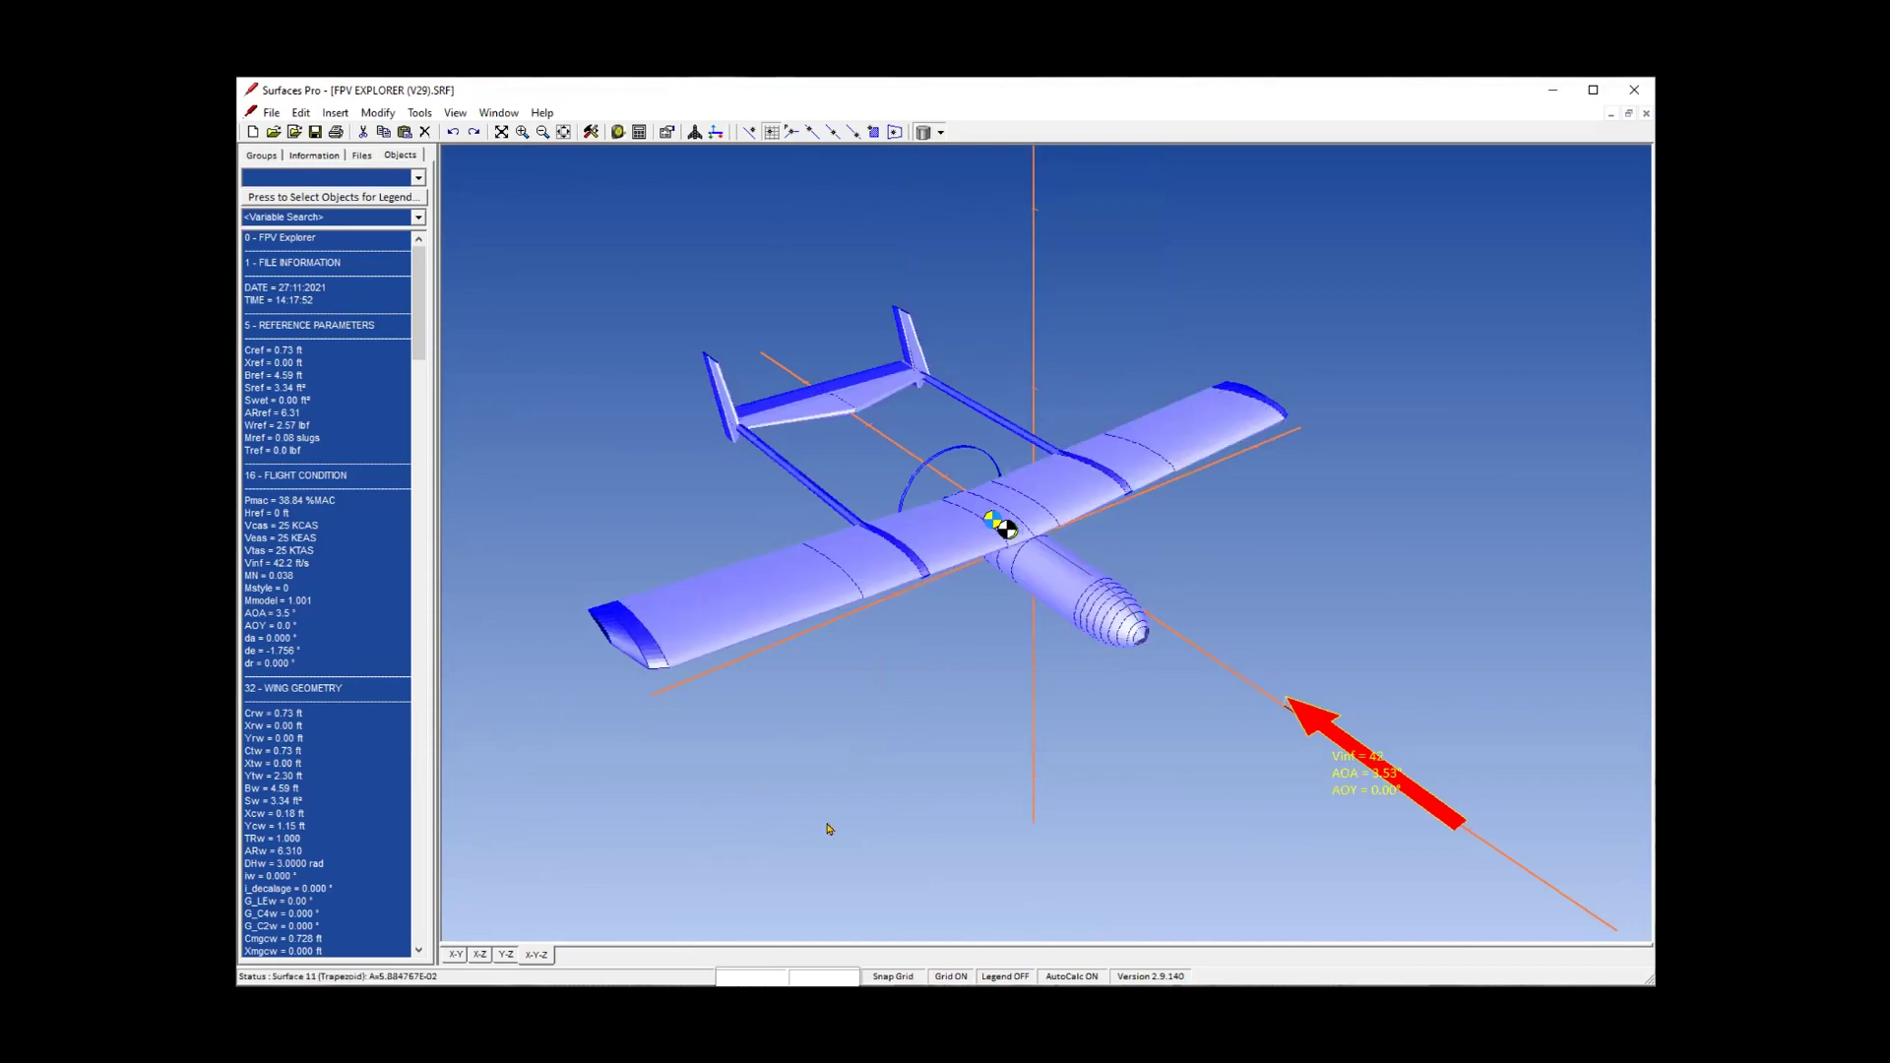
# Show the whole aircraft in the X-Y view and turn on the legend, placed clear of the model.
pyautogui.click(453, 954)
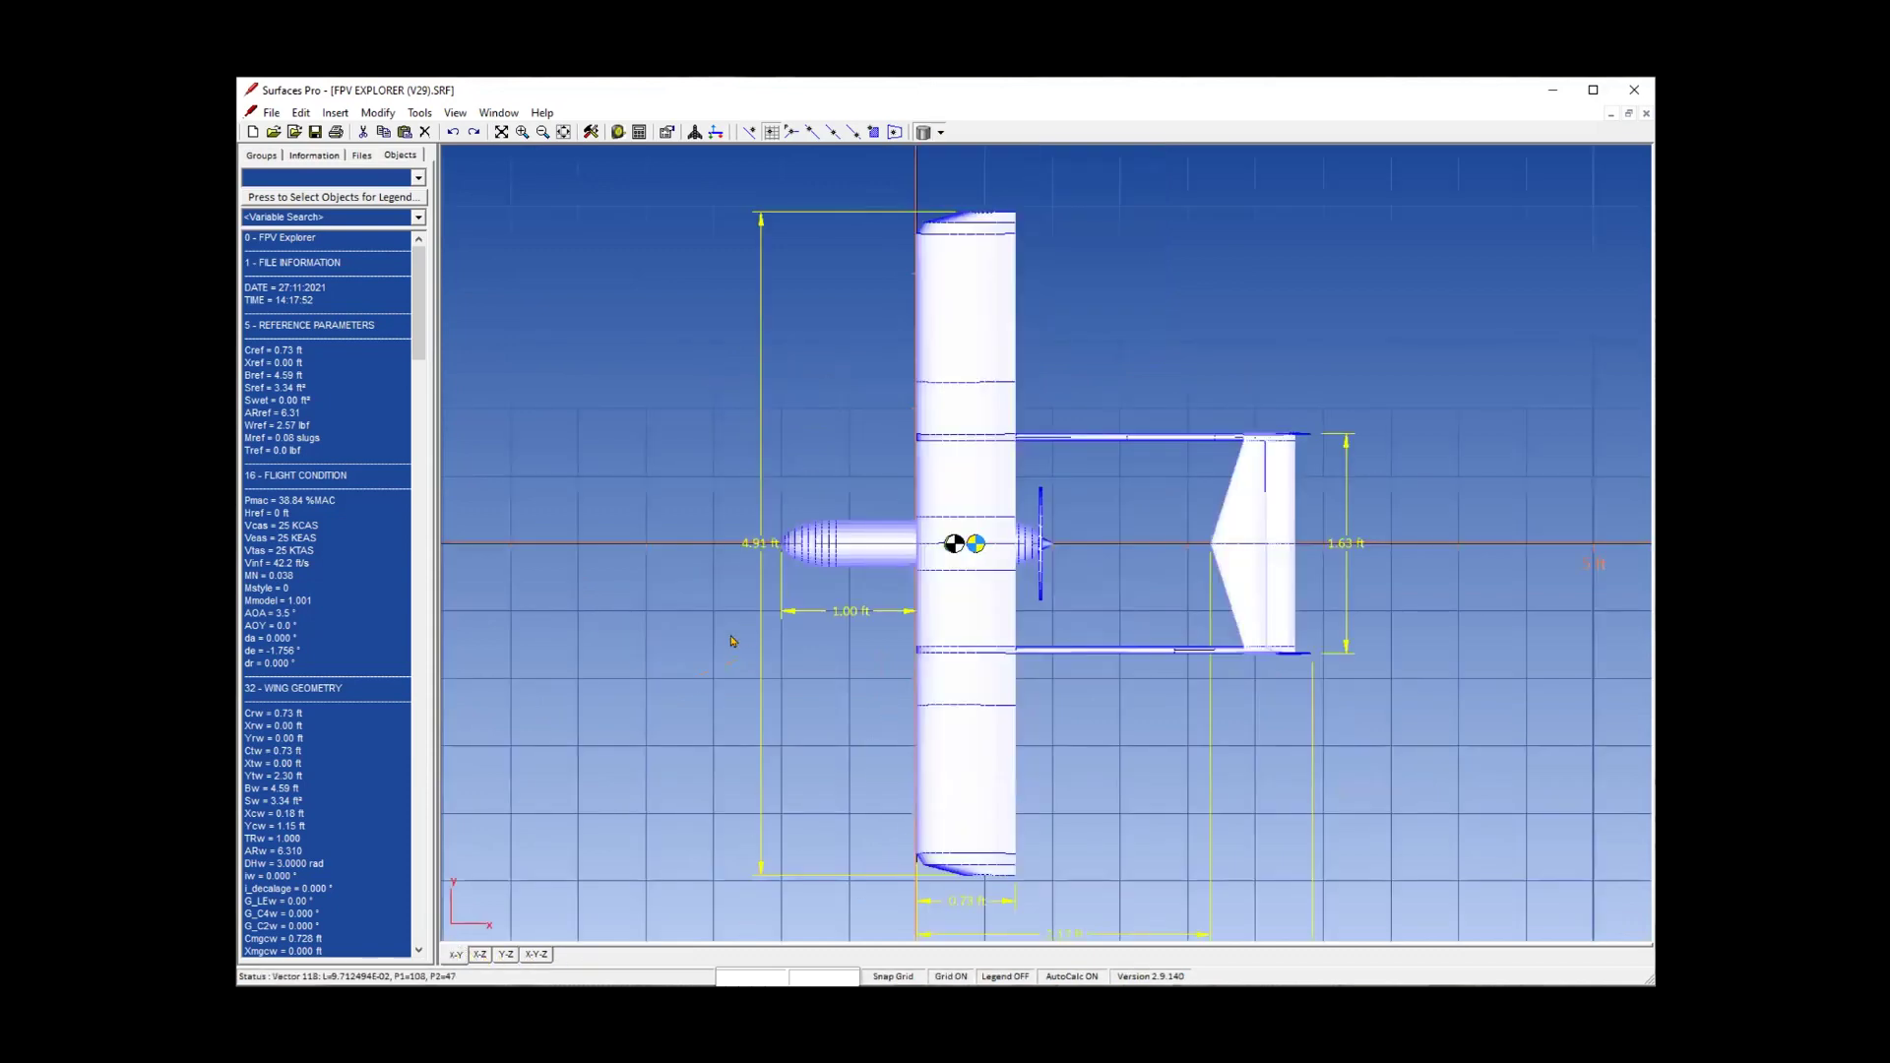
pyautogui.scroll(2, 821, 642)
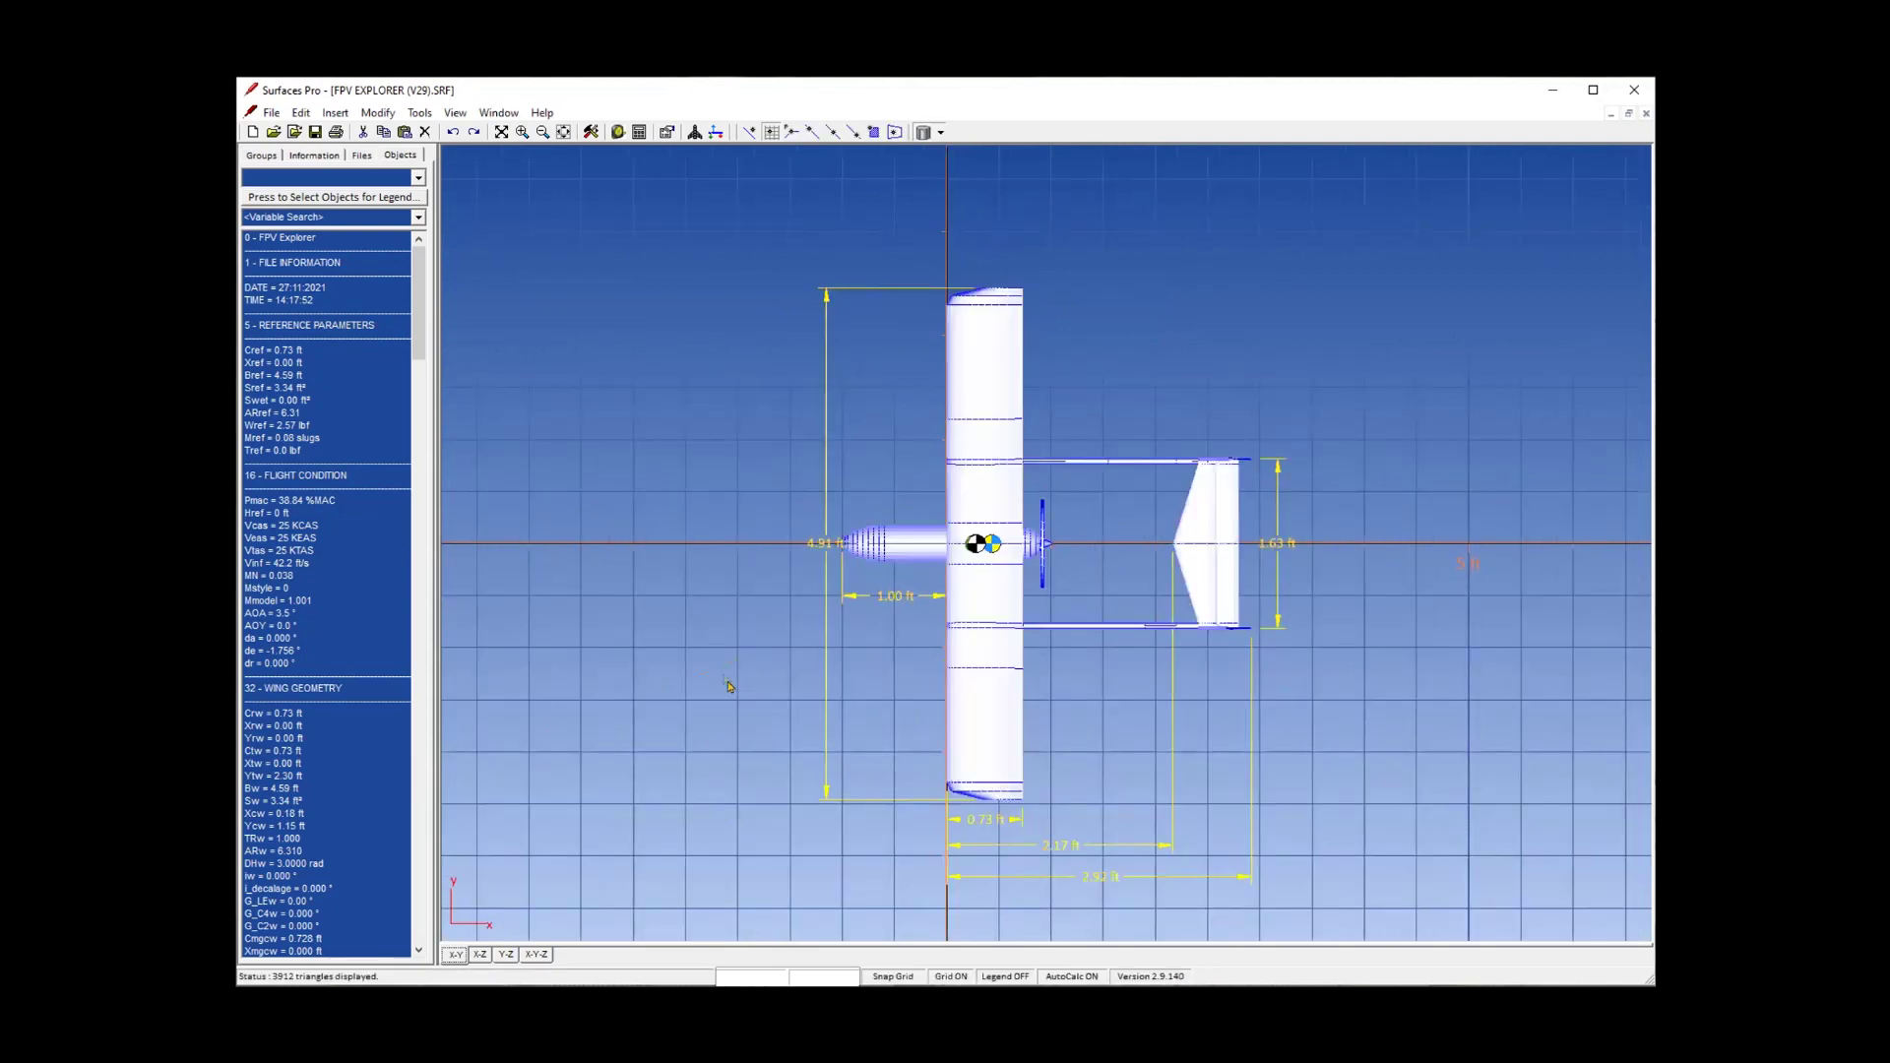
pyautogui.press('l')
pyautogui.moveTo(657, 396); pyautogui.dragTo(570, 329)
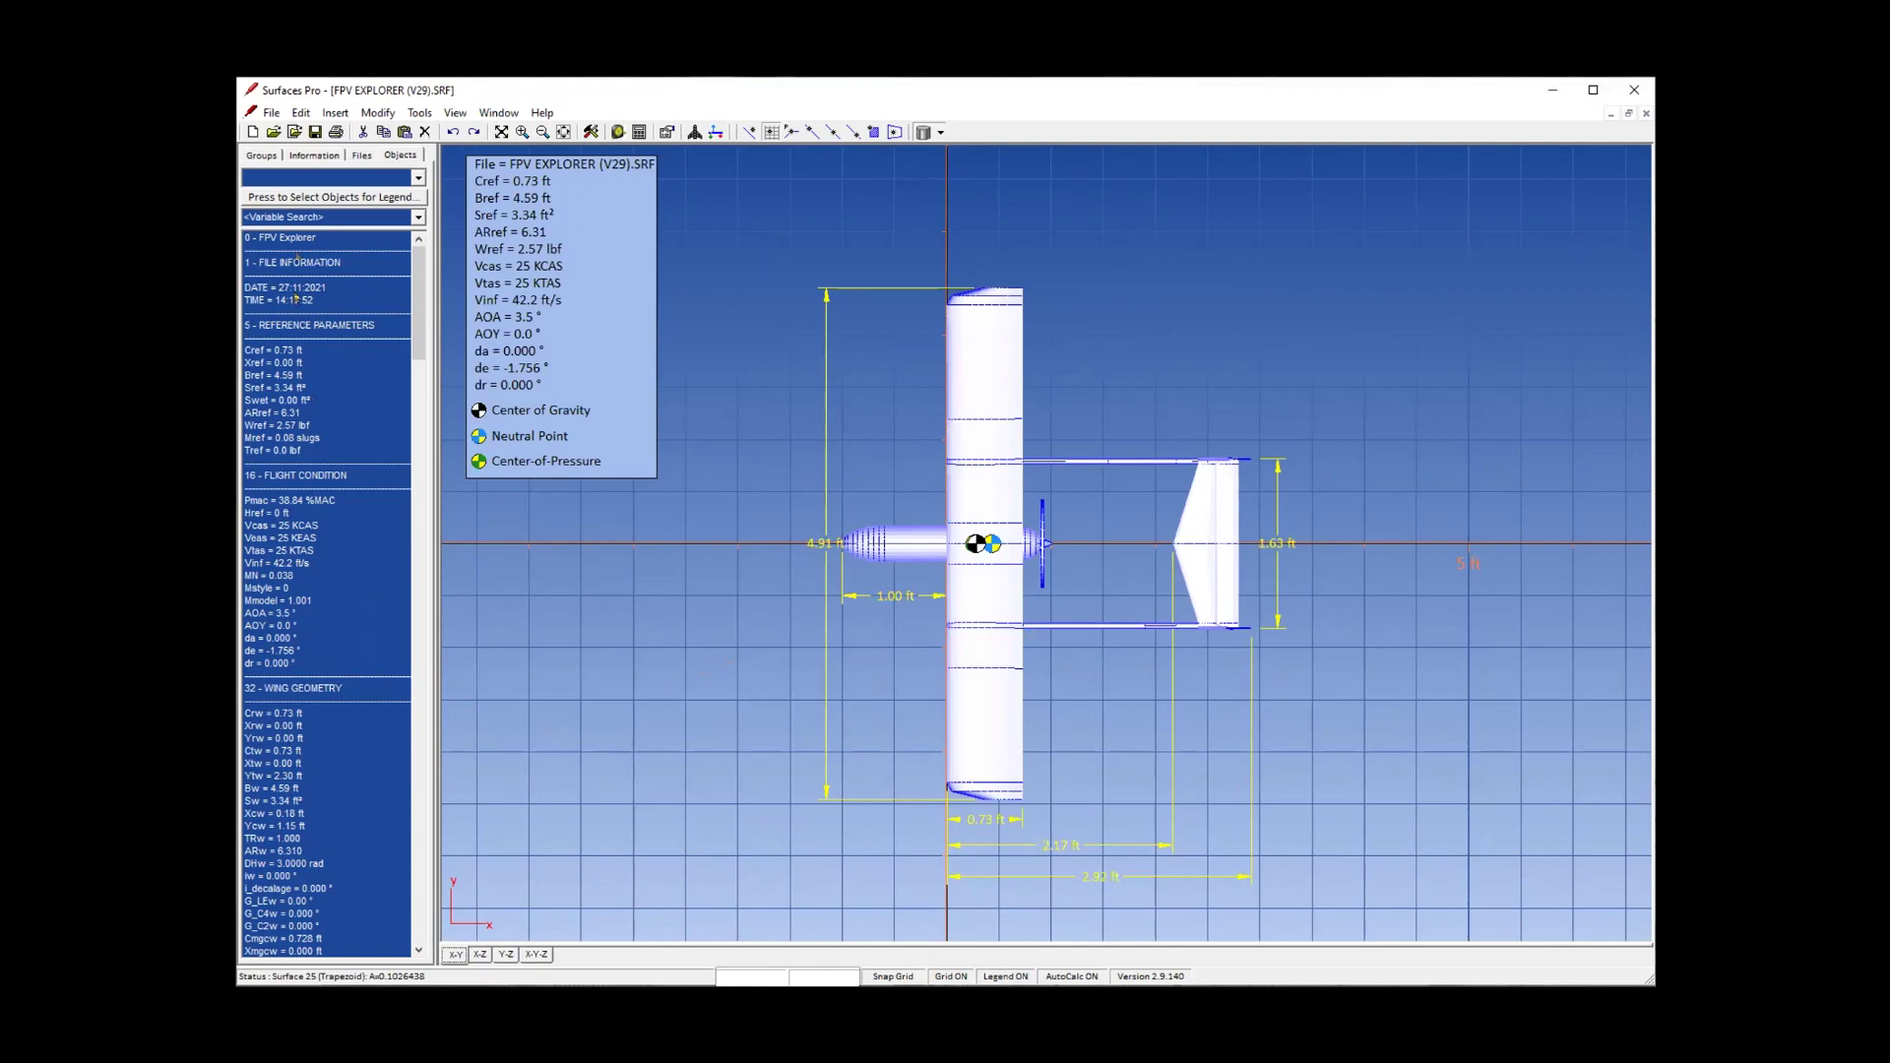
# Search the variable list for Xcg and browse further down the variables.
pyautogui.click(288, 216)
pyautogui.press('Return')
pyautogui.write('Xcg')
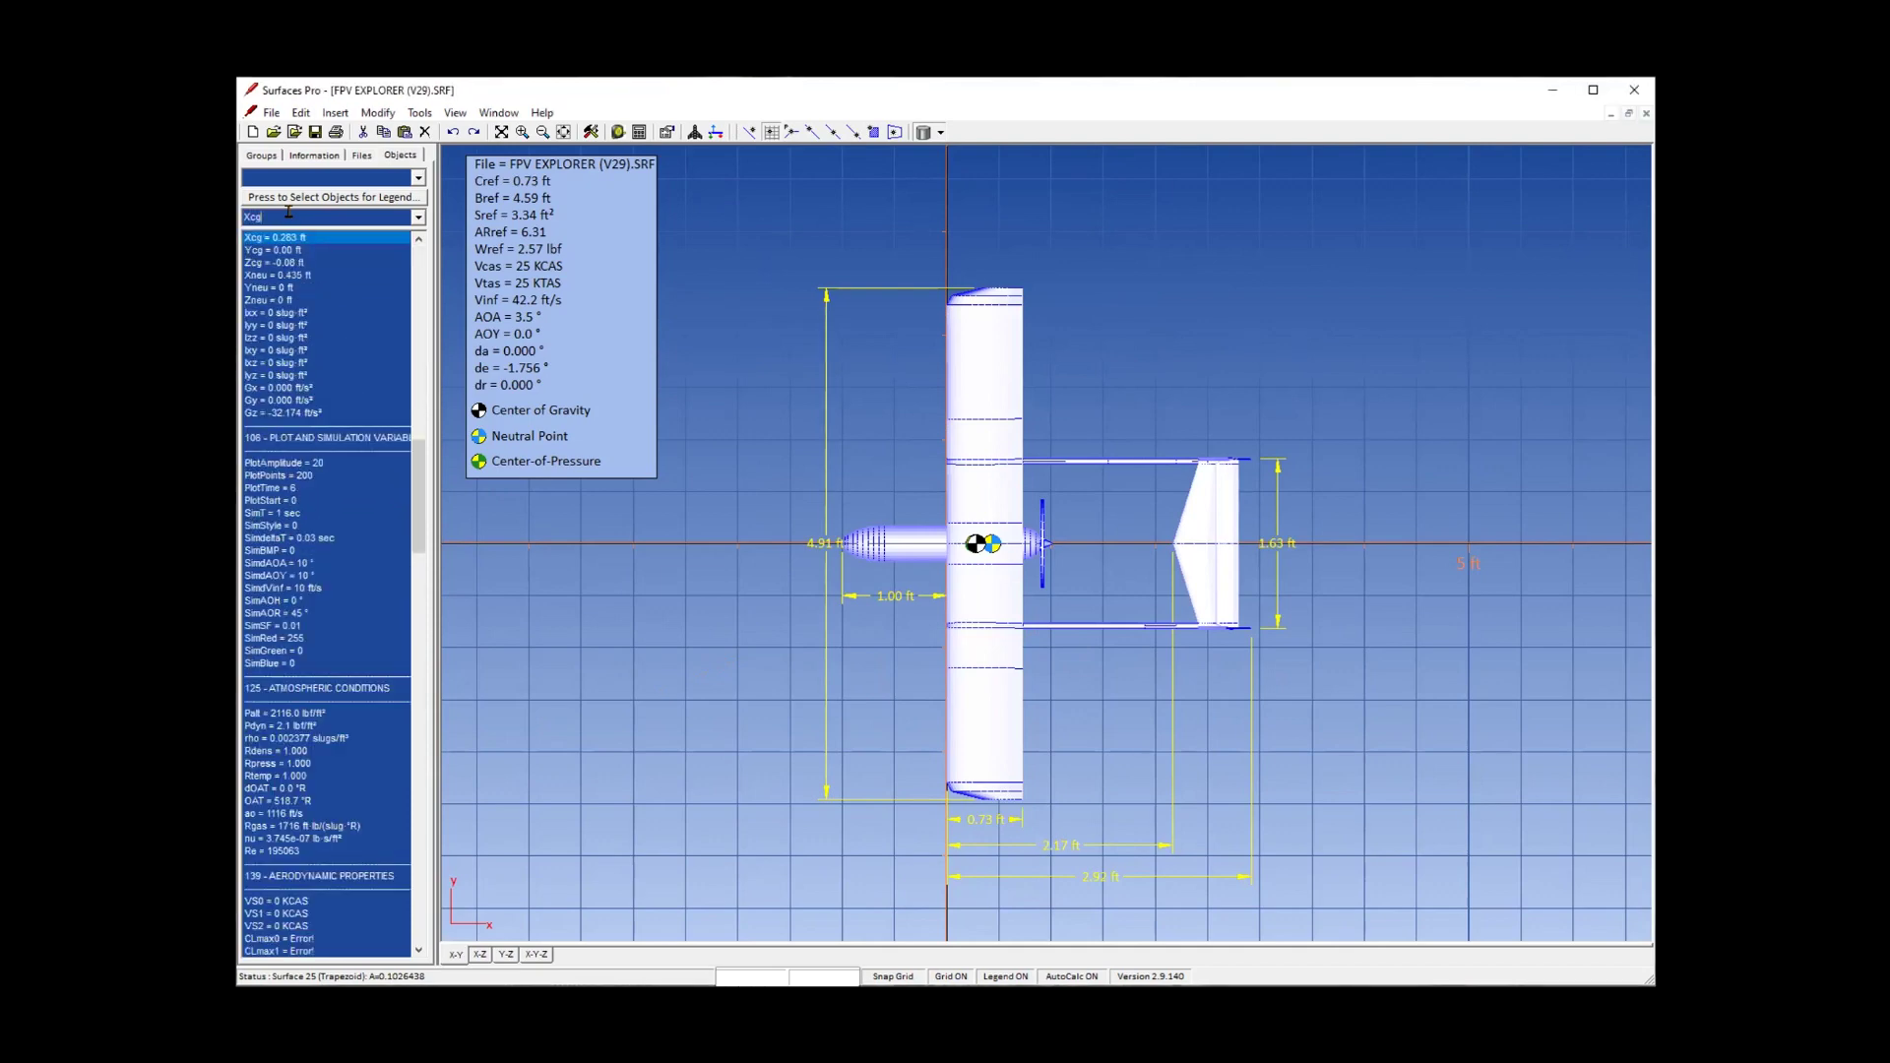
pyautogui.click(417, 217)
pyautogui.click(415, 220)
pyautogui.moveTo(414, 515); pyautogui.dragTo(414, 791)
# Search the variable list for the stability derivatives Cma, Clb and Cnb one after another.
pyautogui.click(293, 211)
pyautogui.press('BackSpace')
pyautogui.write('Cma')
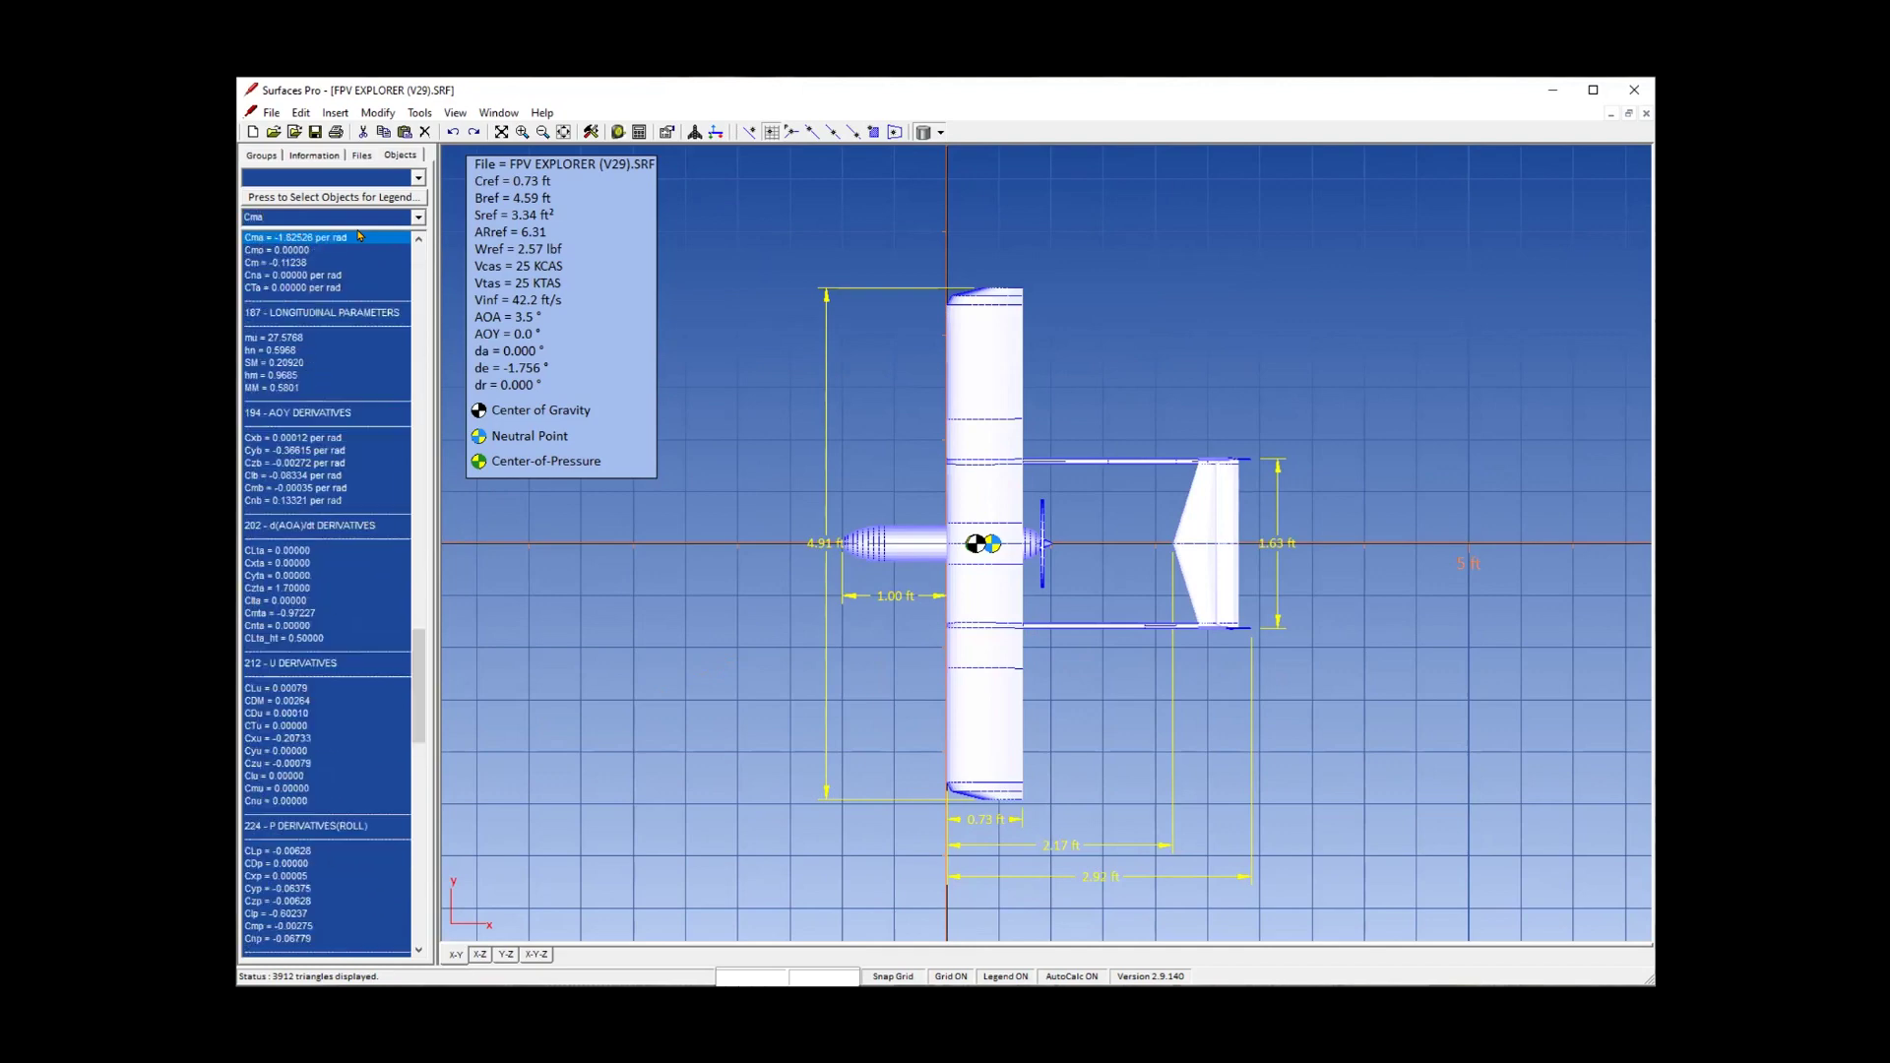
pyautogui.press('BackSpace')
pyautogui.press('BackSpace')
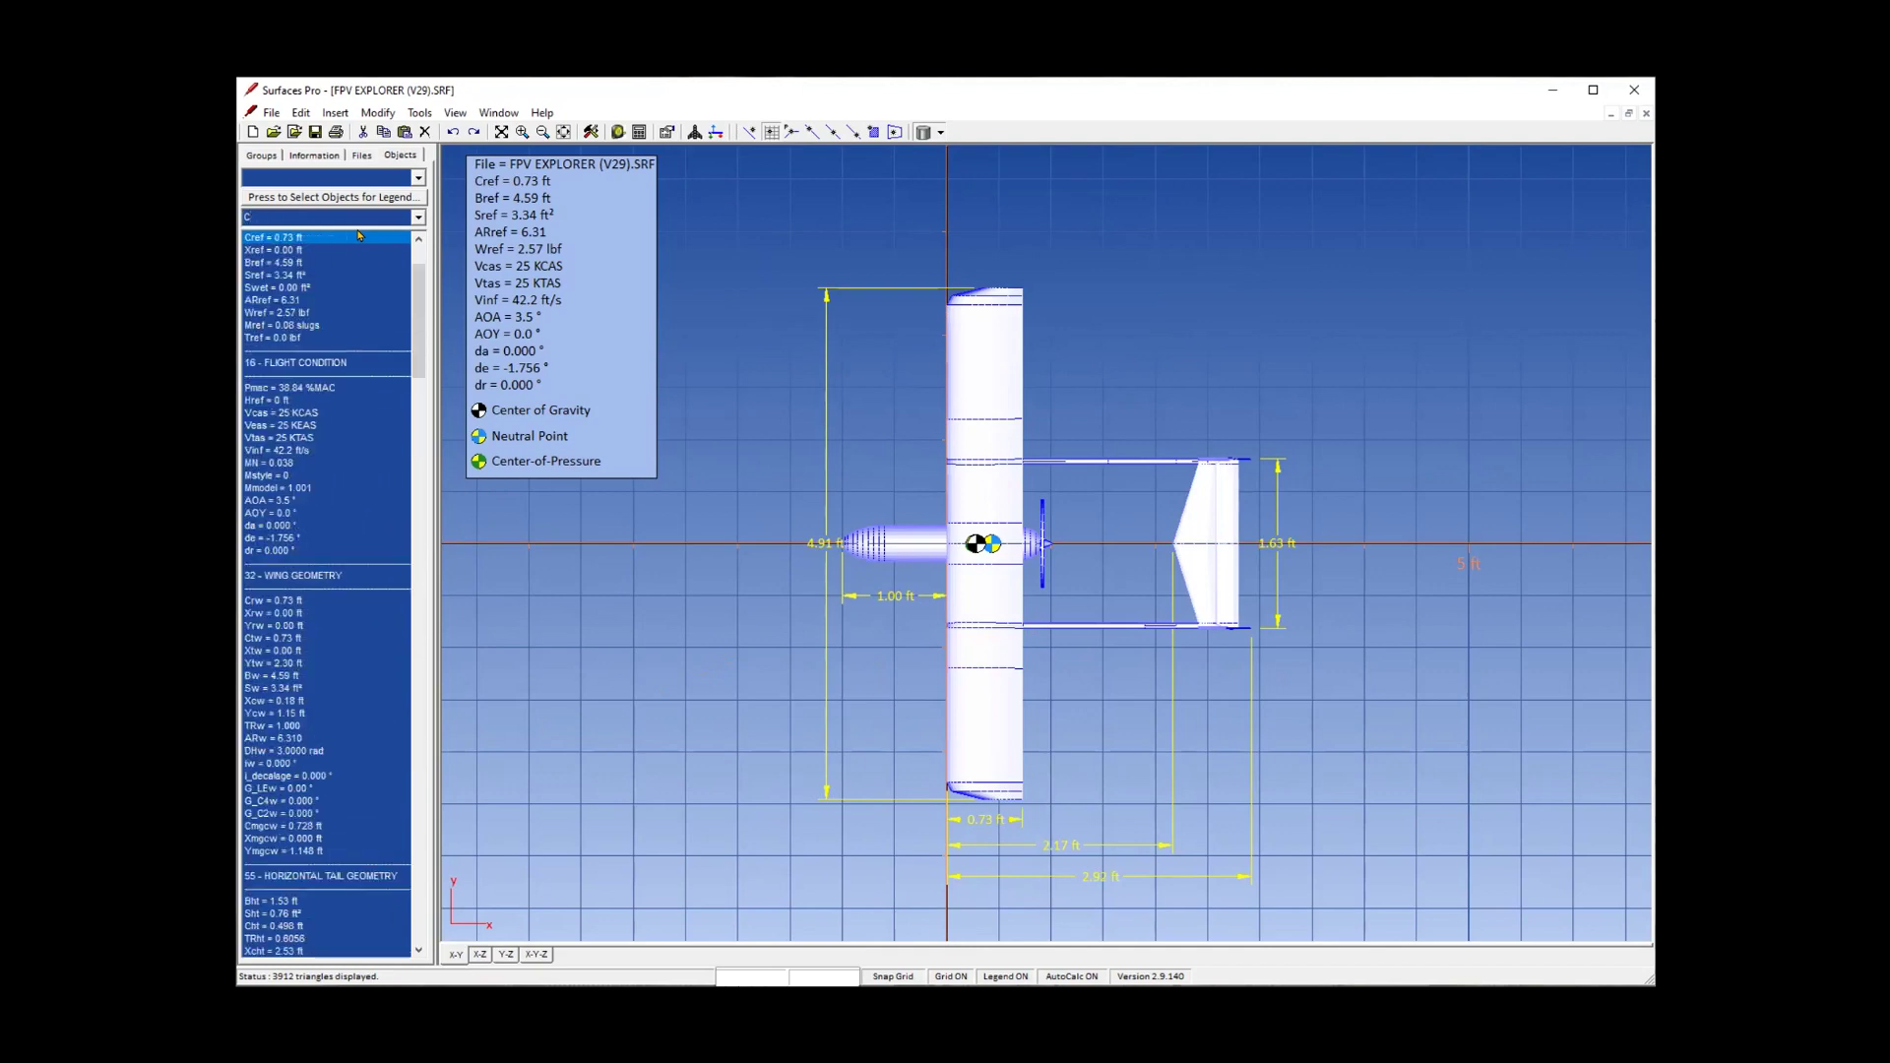
pyautogui.write('lb')
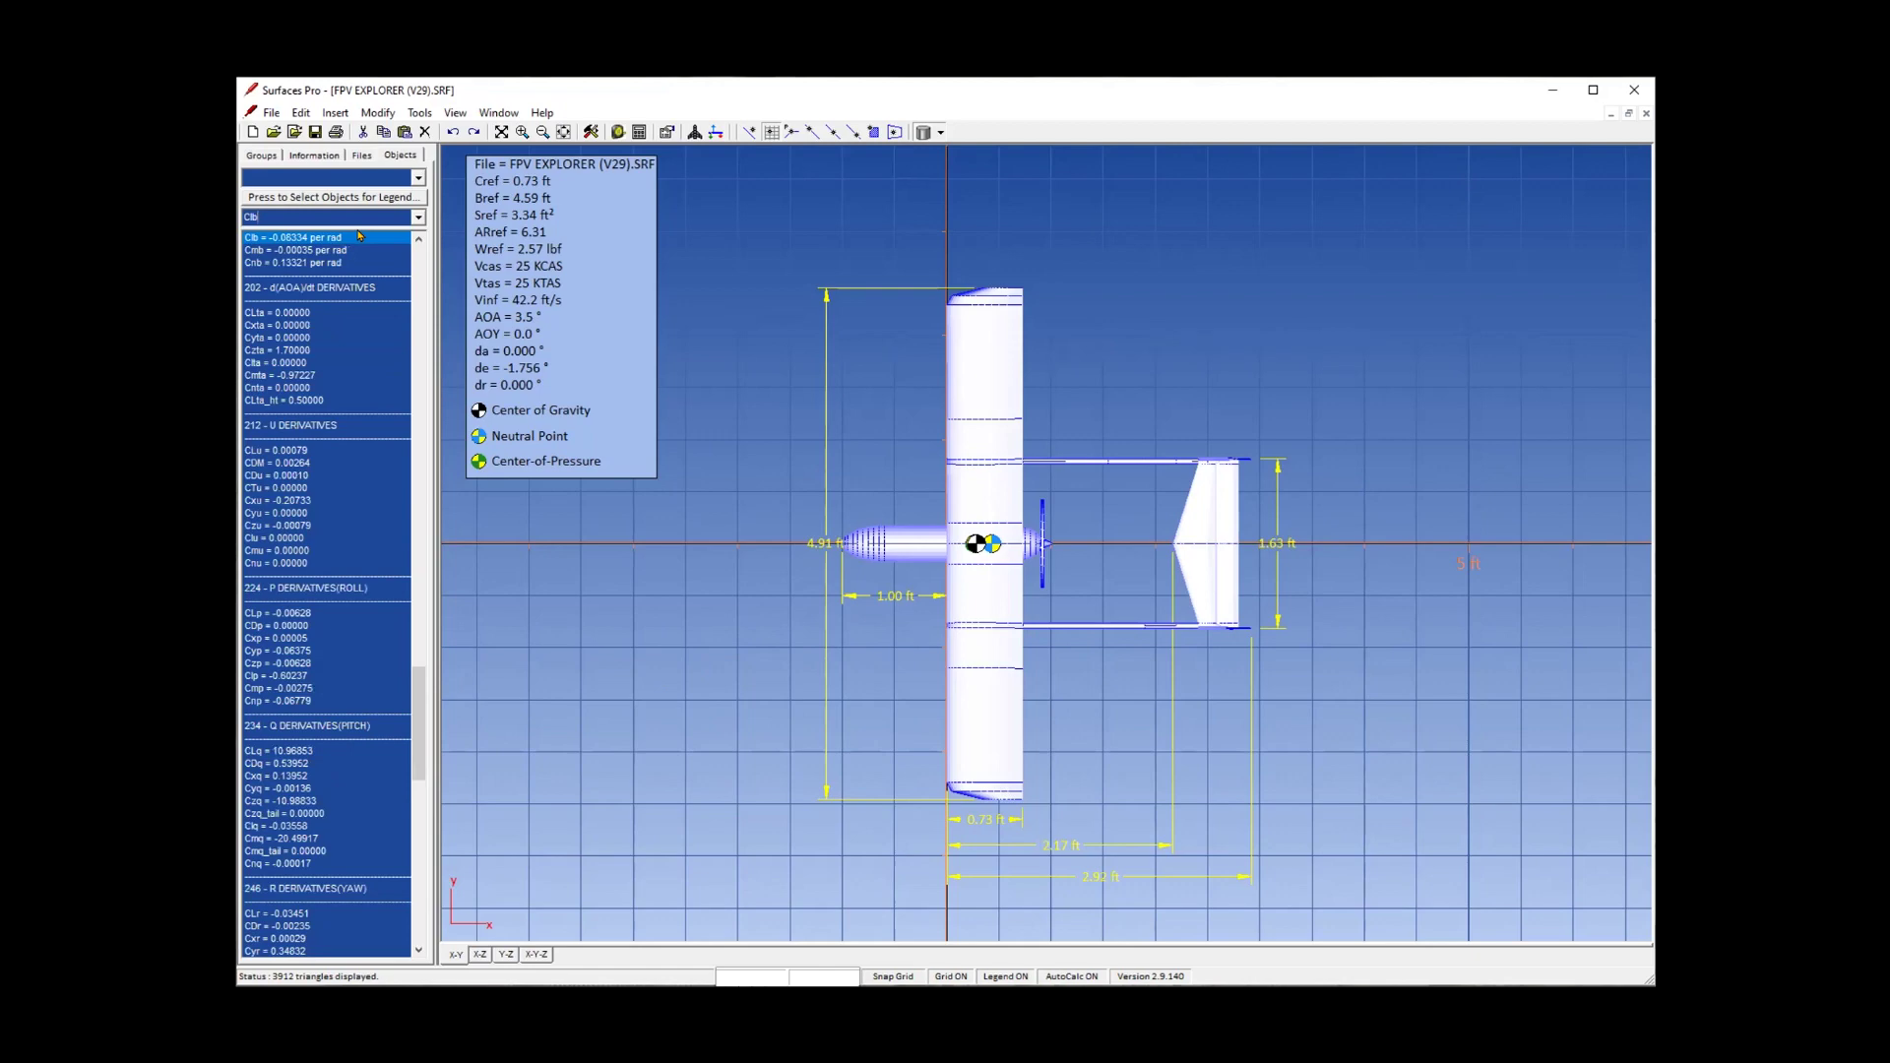
pyautogui.press('BackSpace')
pyautogui.press('BackSpace')
pyautogui.write('n')
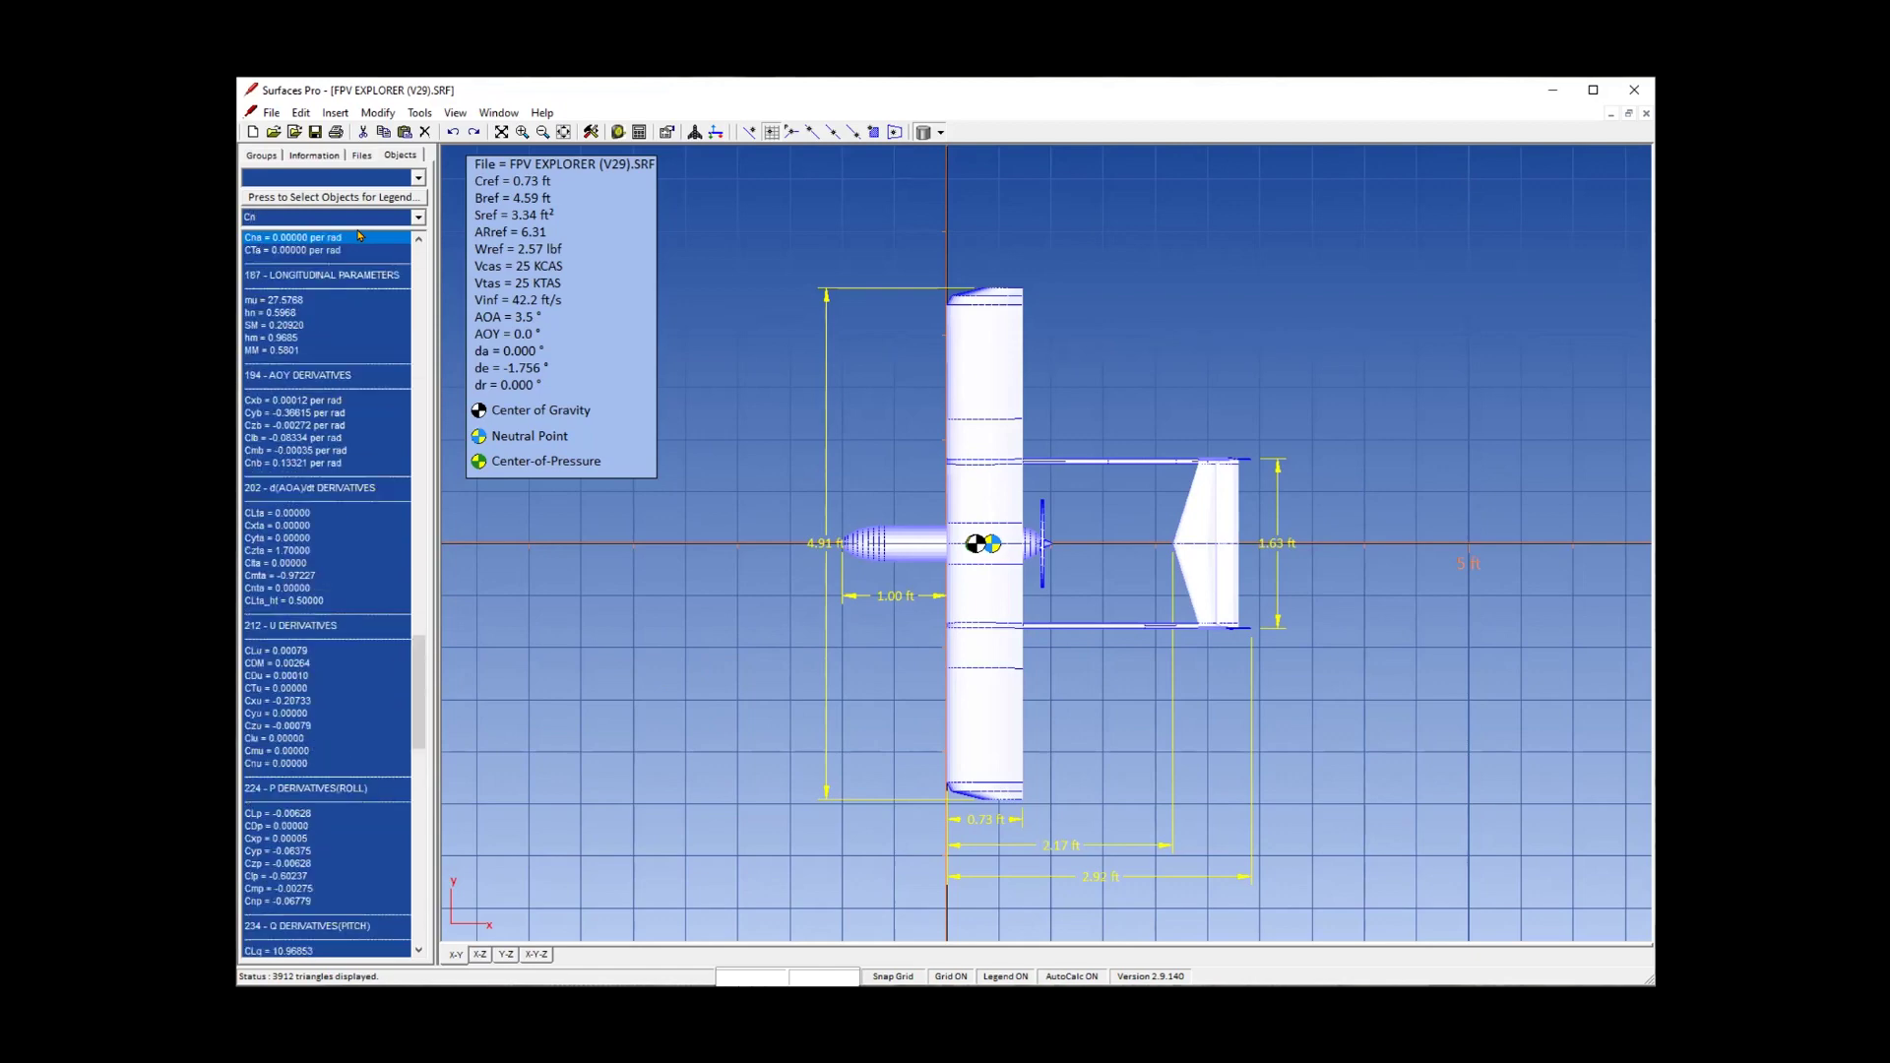
pyautogui.write('b')
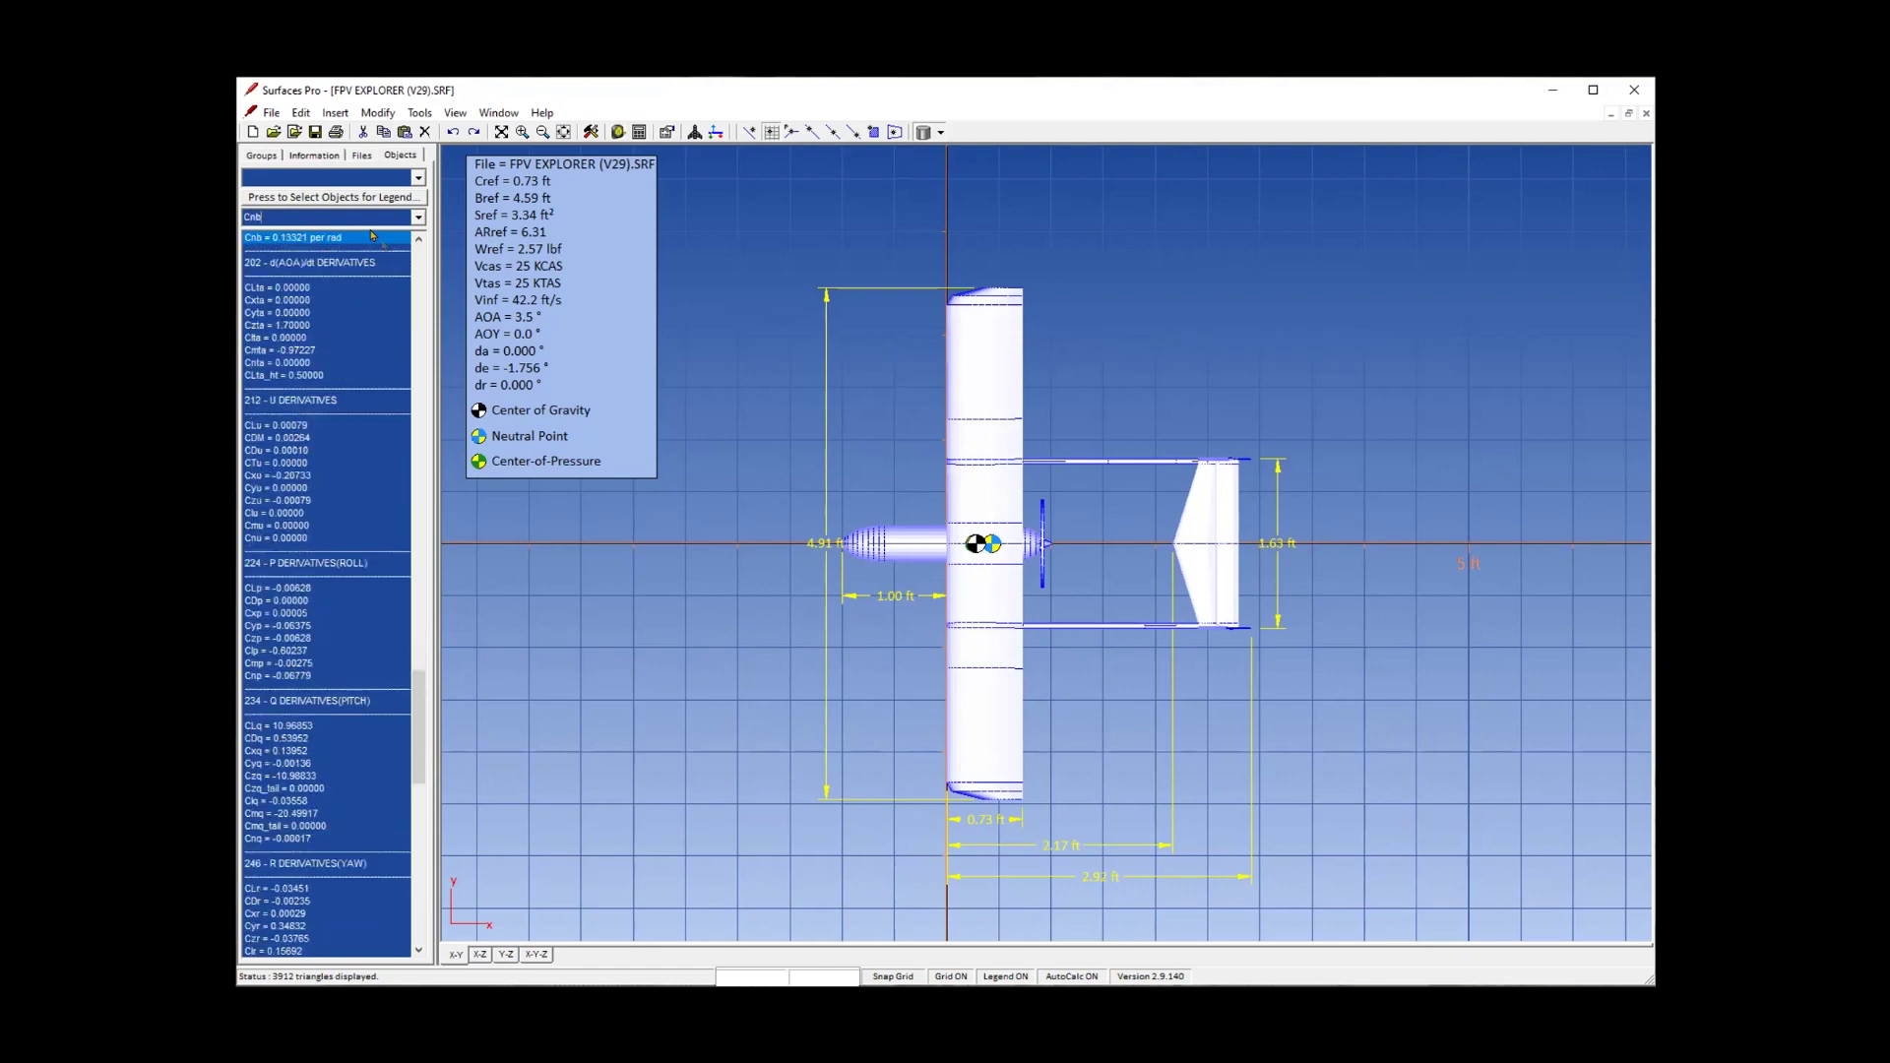
# Recall the earlier Cma and Clb variable searches from the search history and clear the search entry.
pyautogui.click(419, 217)
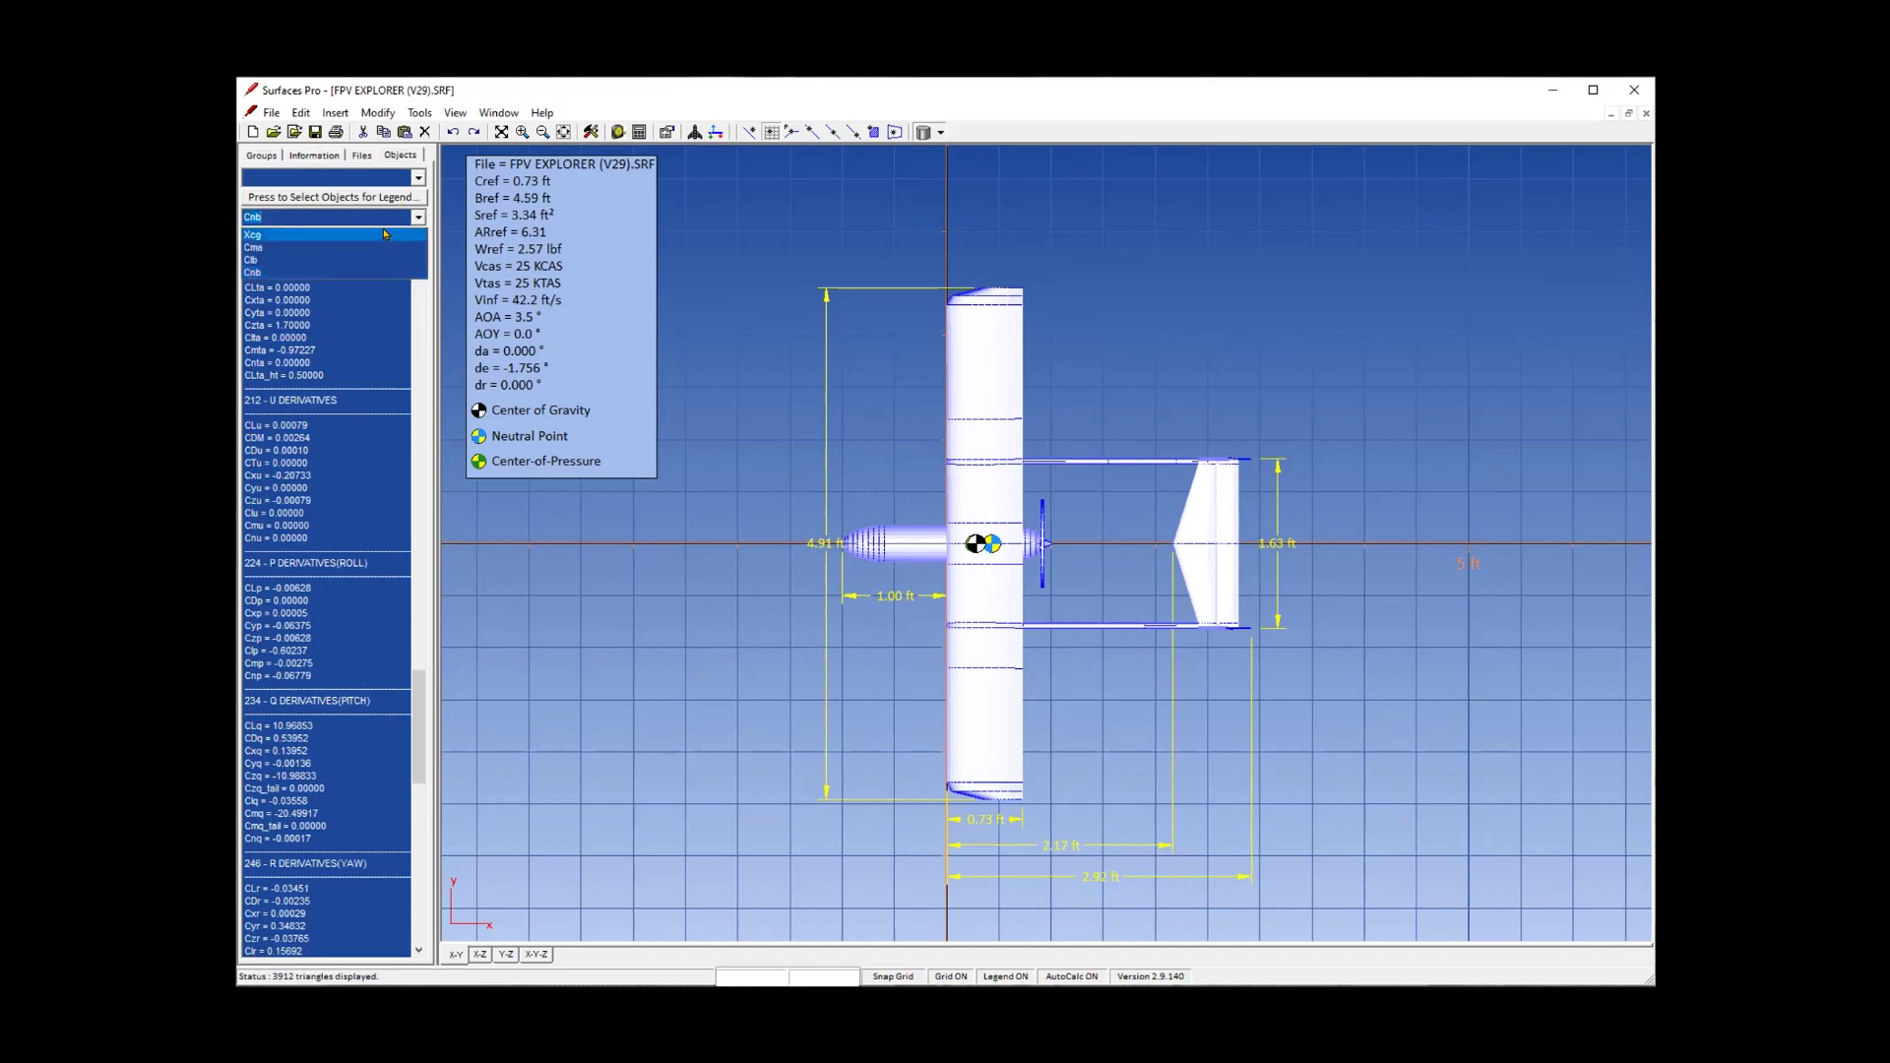
pyautogui.click(399, 247)
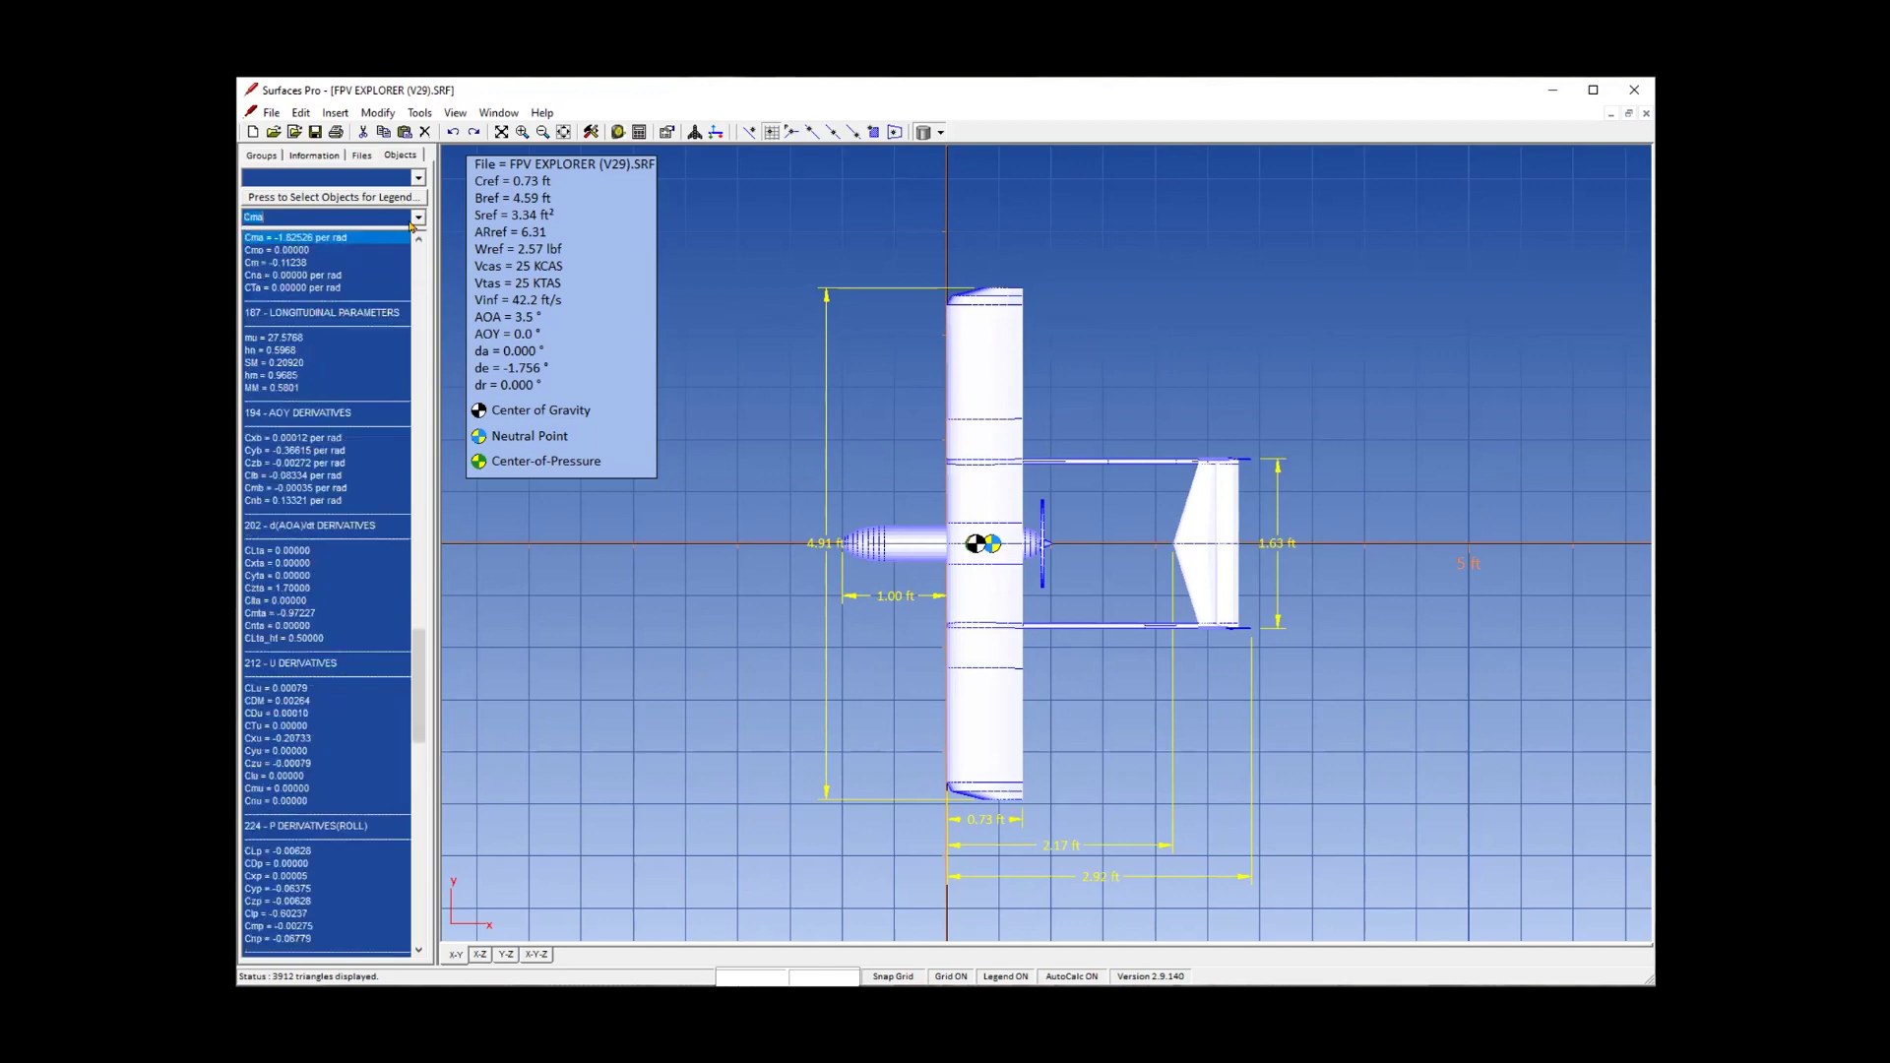
pyautogui.click(417, 219)
pyautogui.click(386, 262)
pyautogui.click(327, 314)
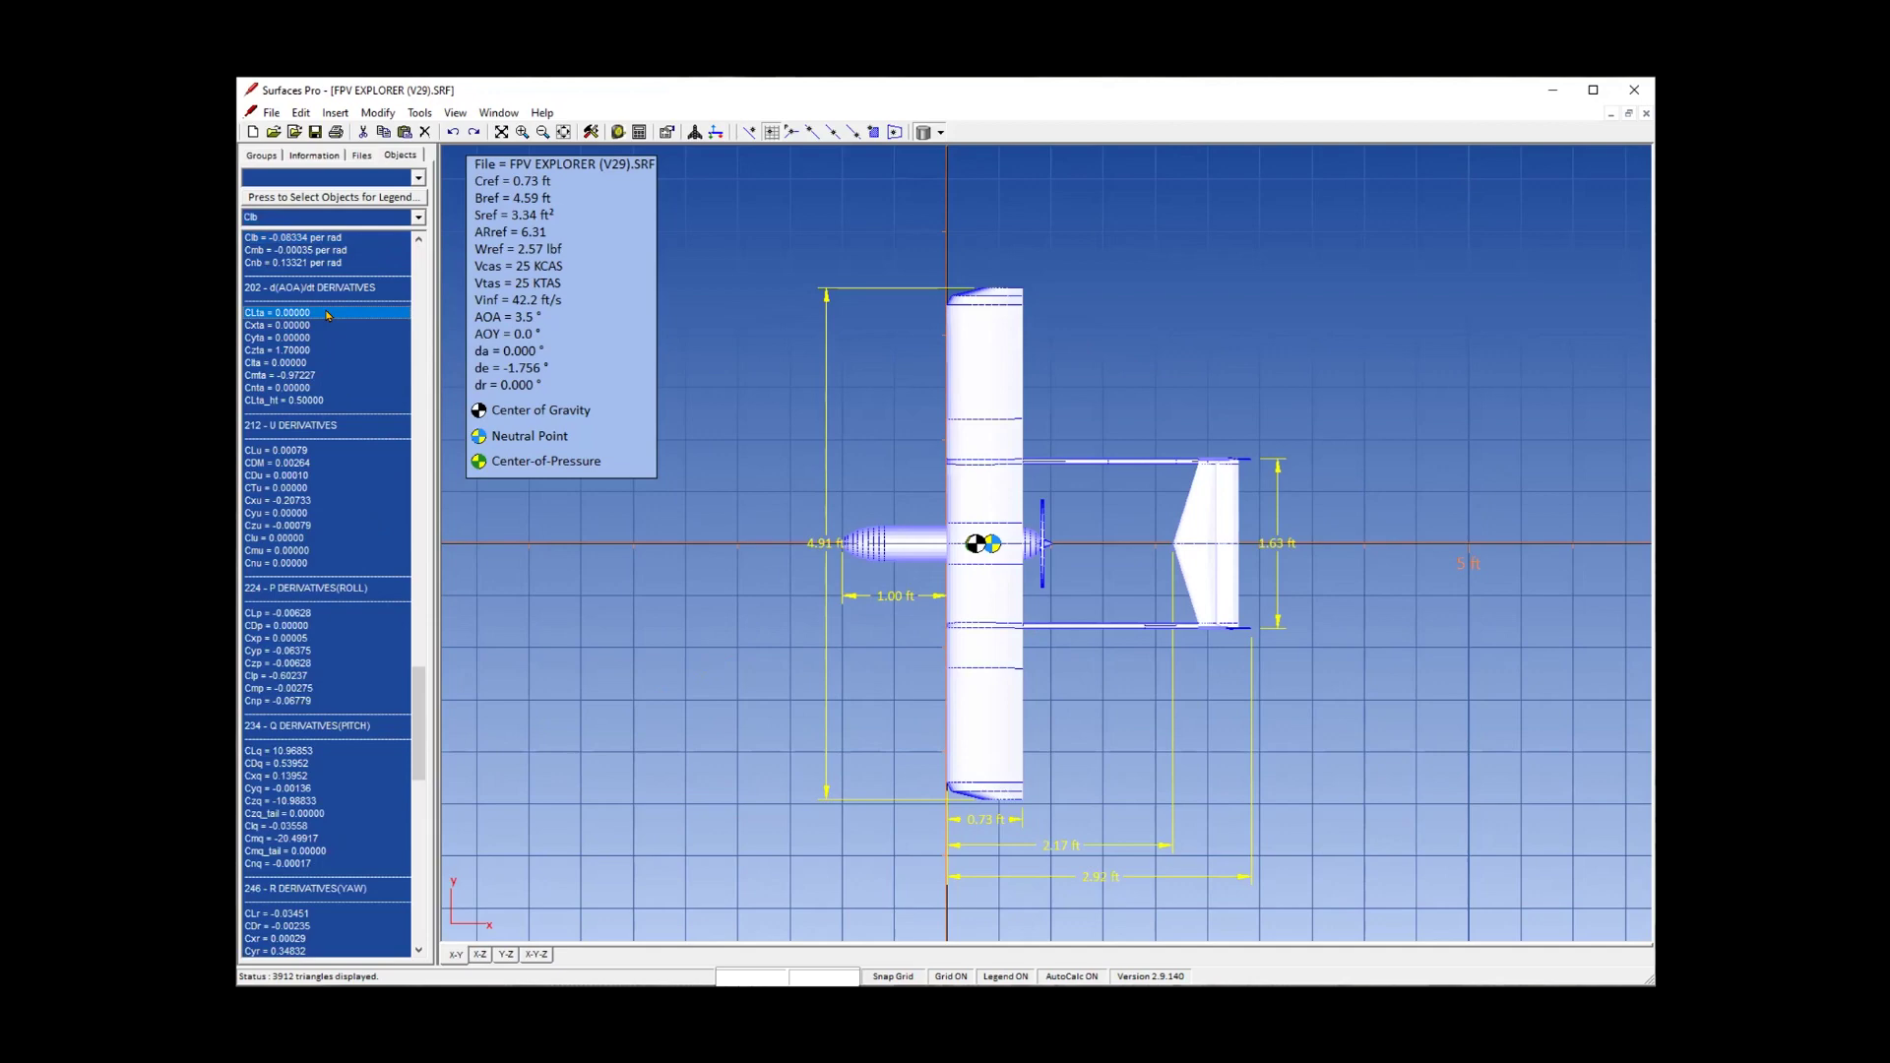
pyautogui.rightClick(328, 315)
pyautogui.click(375, 449)
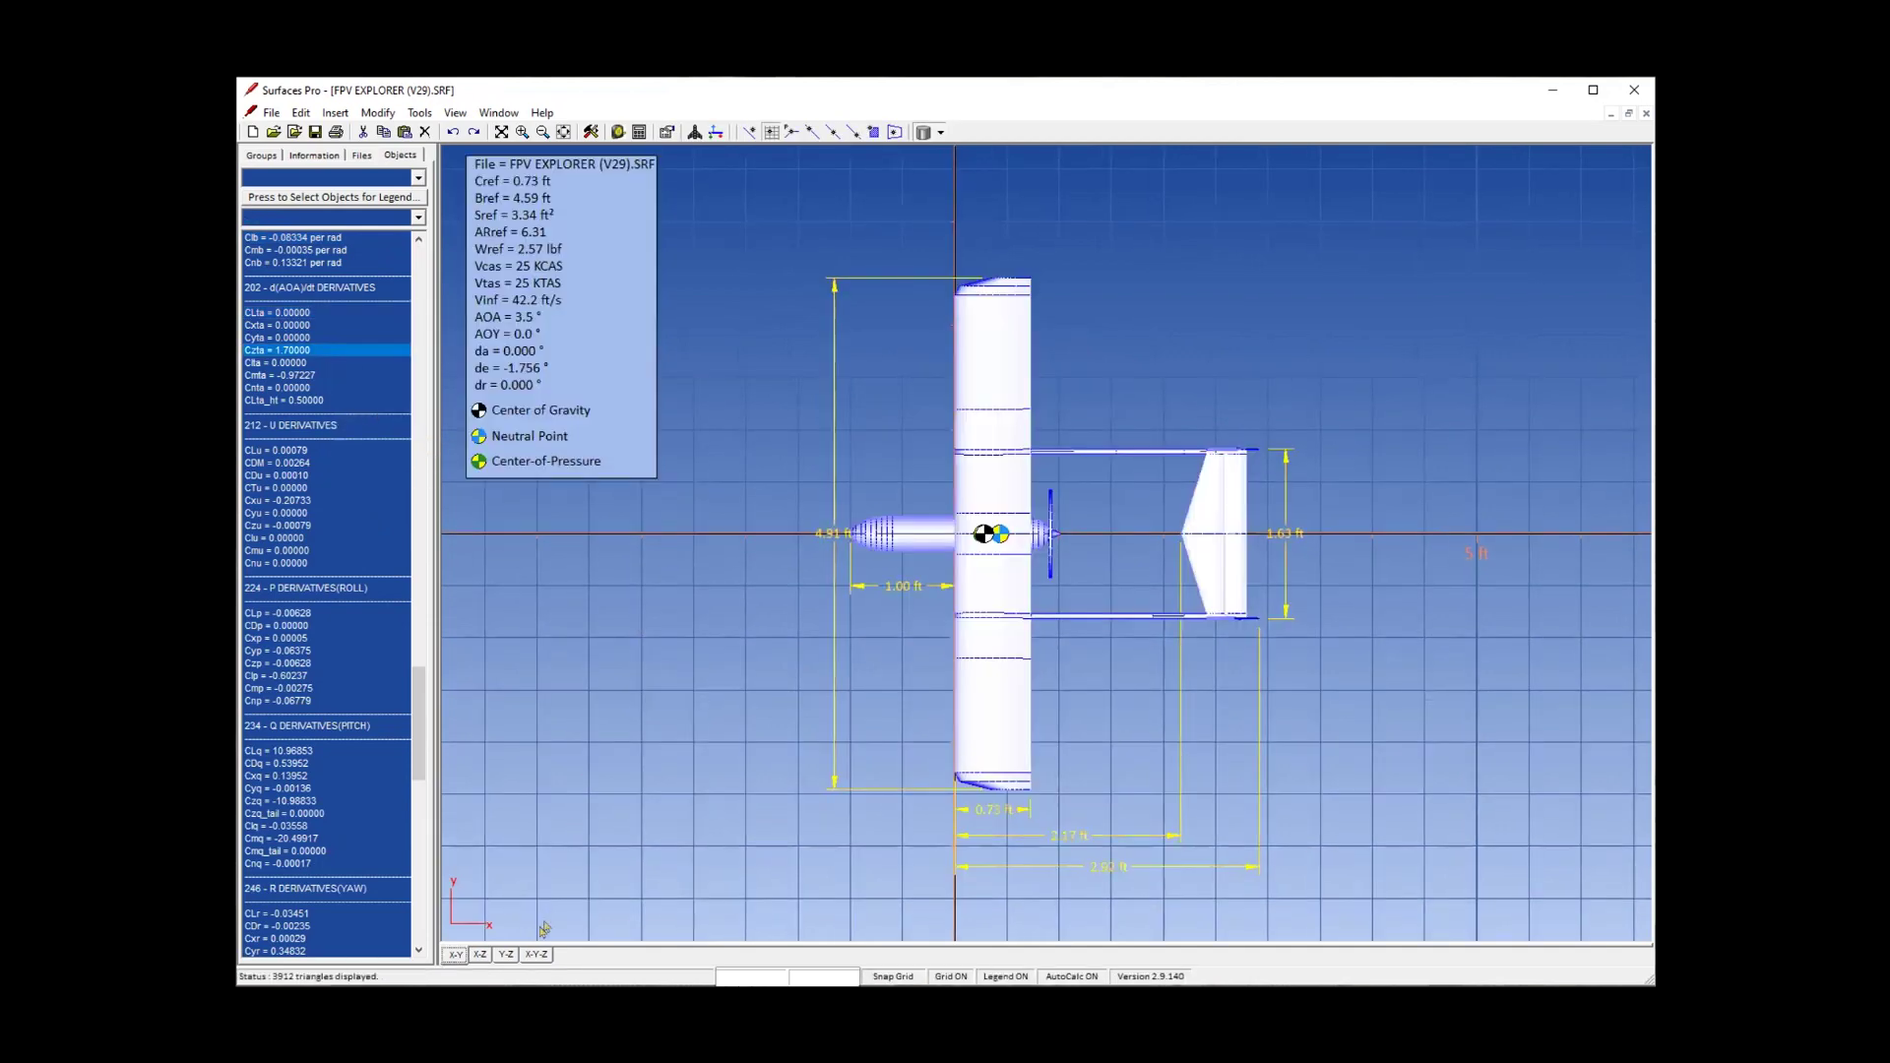
# Open the color settings in the program options and place the dialog clear of the legend.
pyautogui.click(423, 113)
pyautogui.click(467, 512)
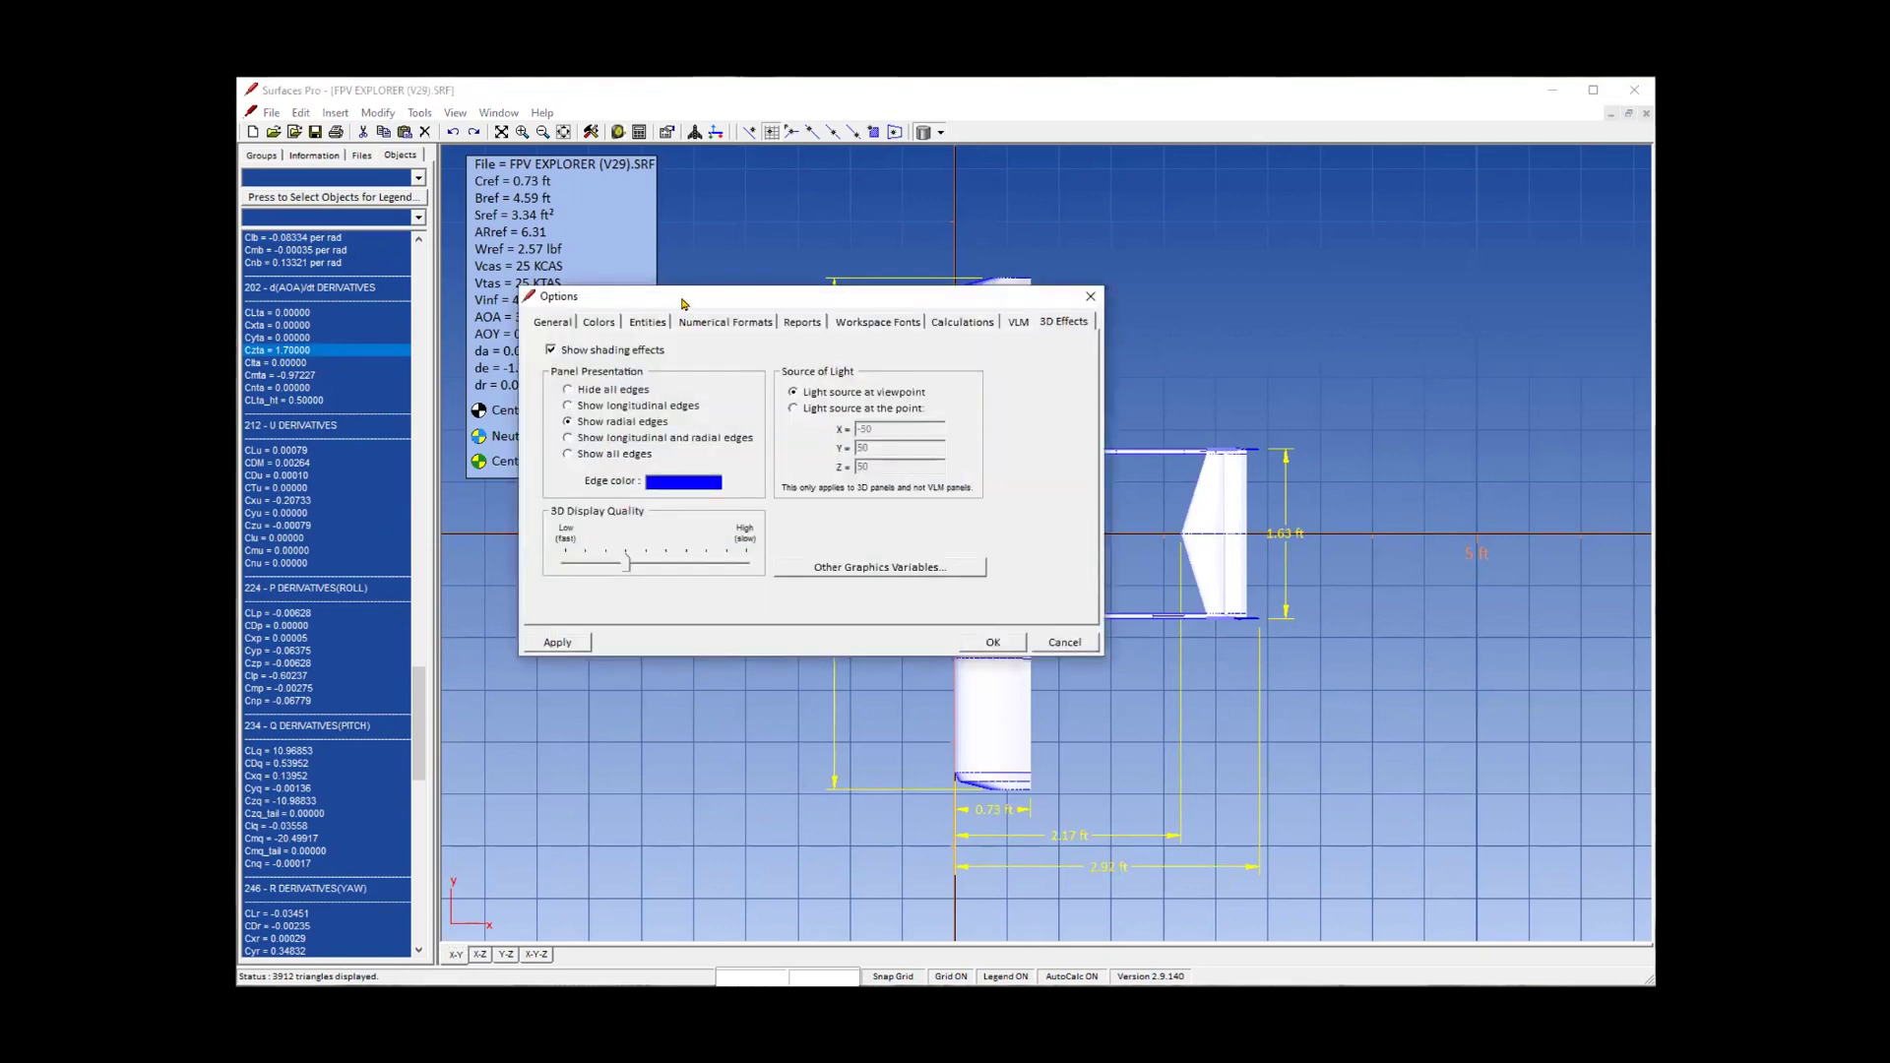
pyautogui.moveTo(682, 304); pyautogui.dragTo(480, 195)
pyautogui.click(394, 214)
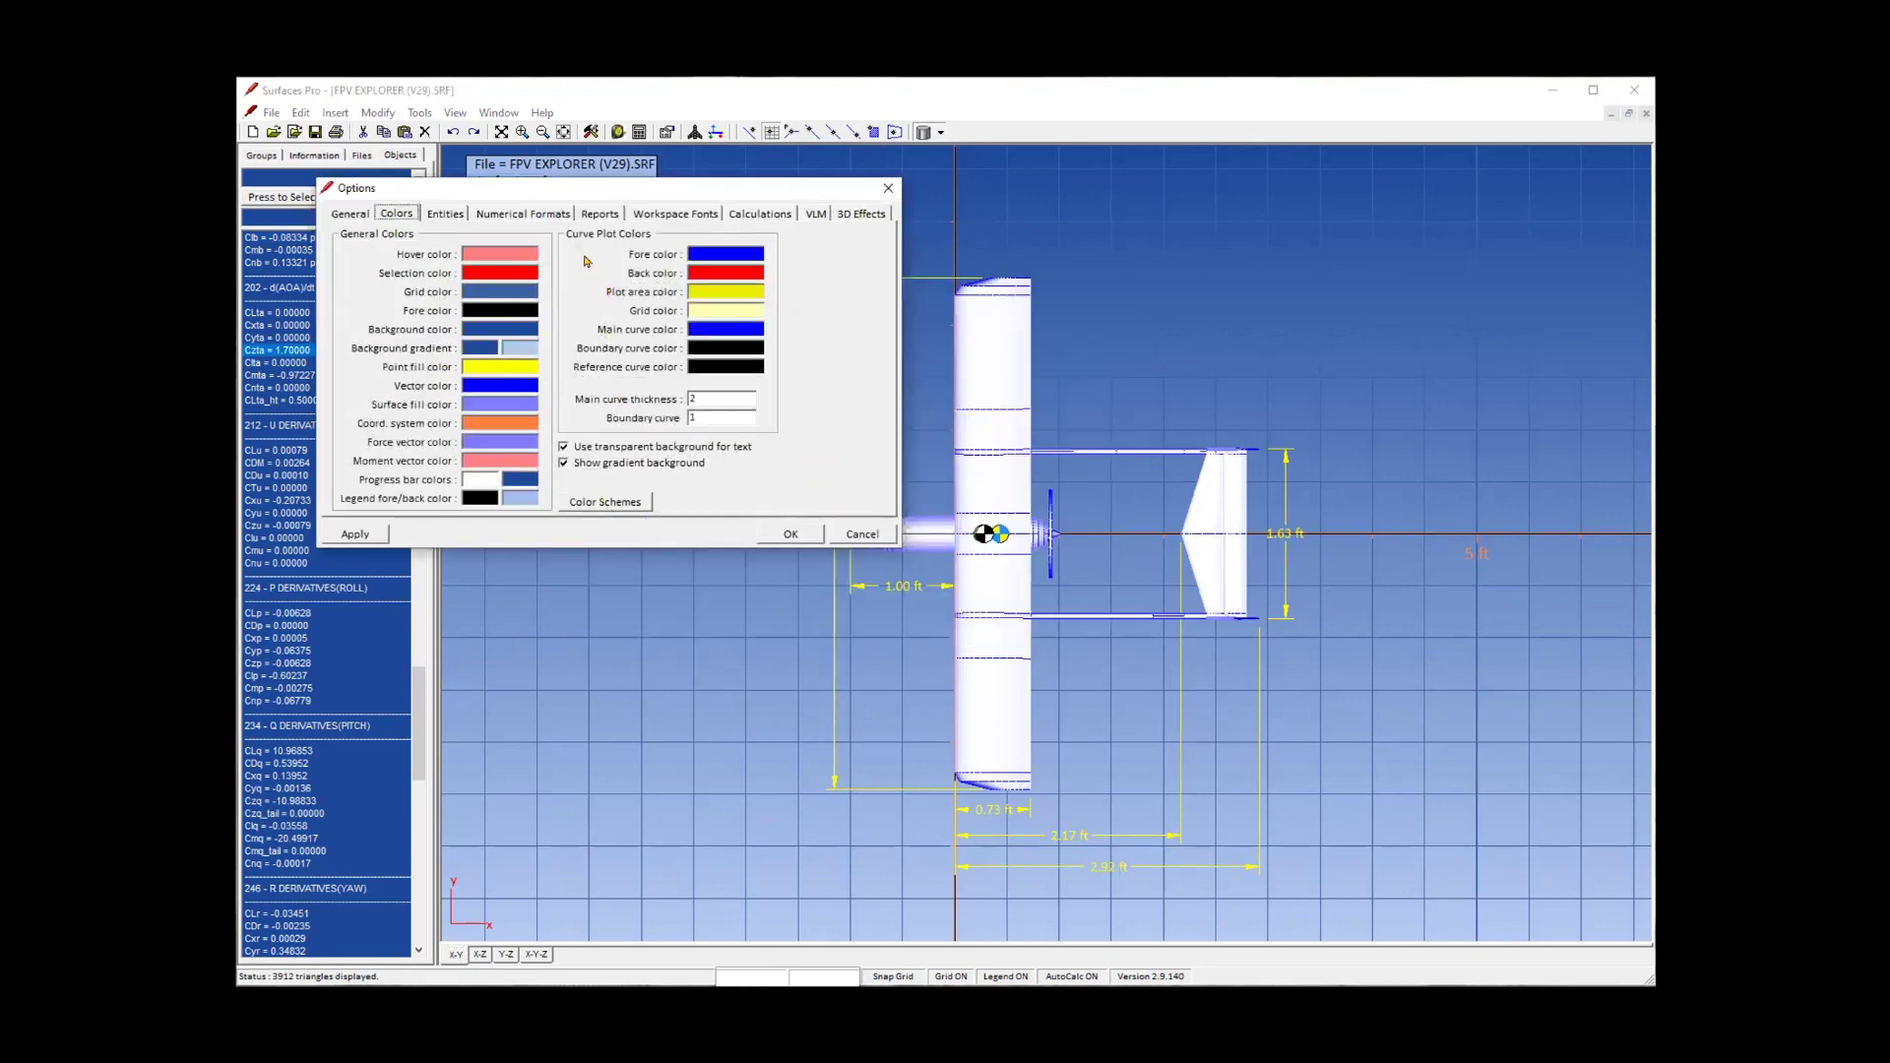
pyautogui.moveTo(568, 192); pyautogui.dragTo(1041, 191)
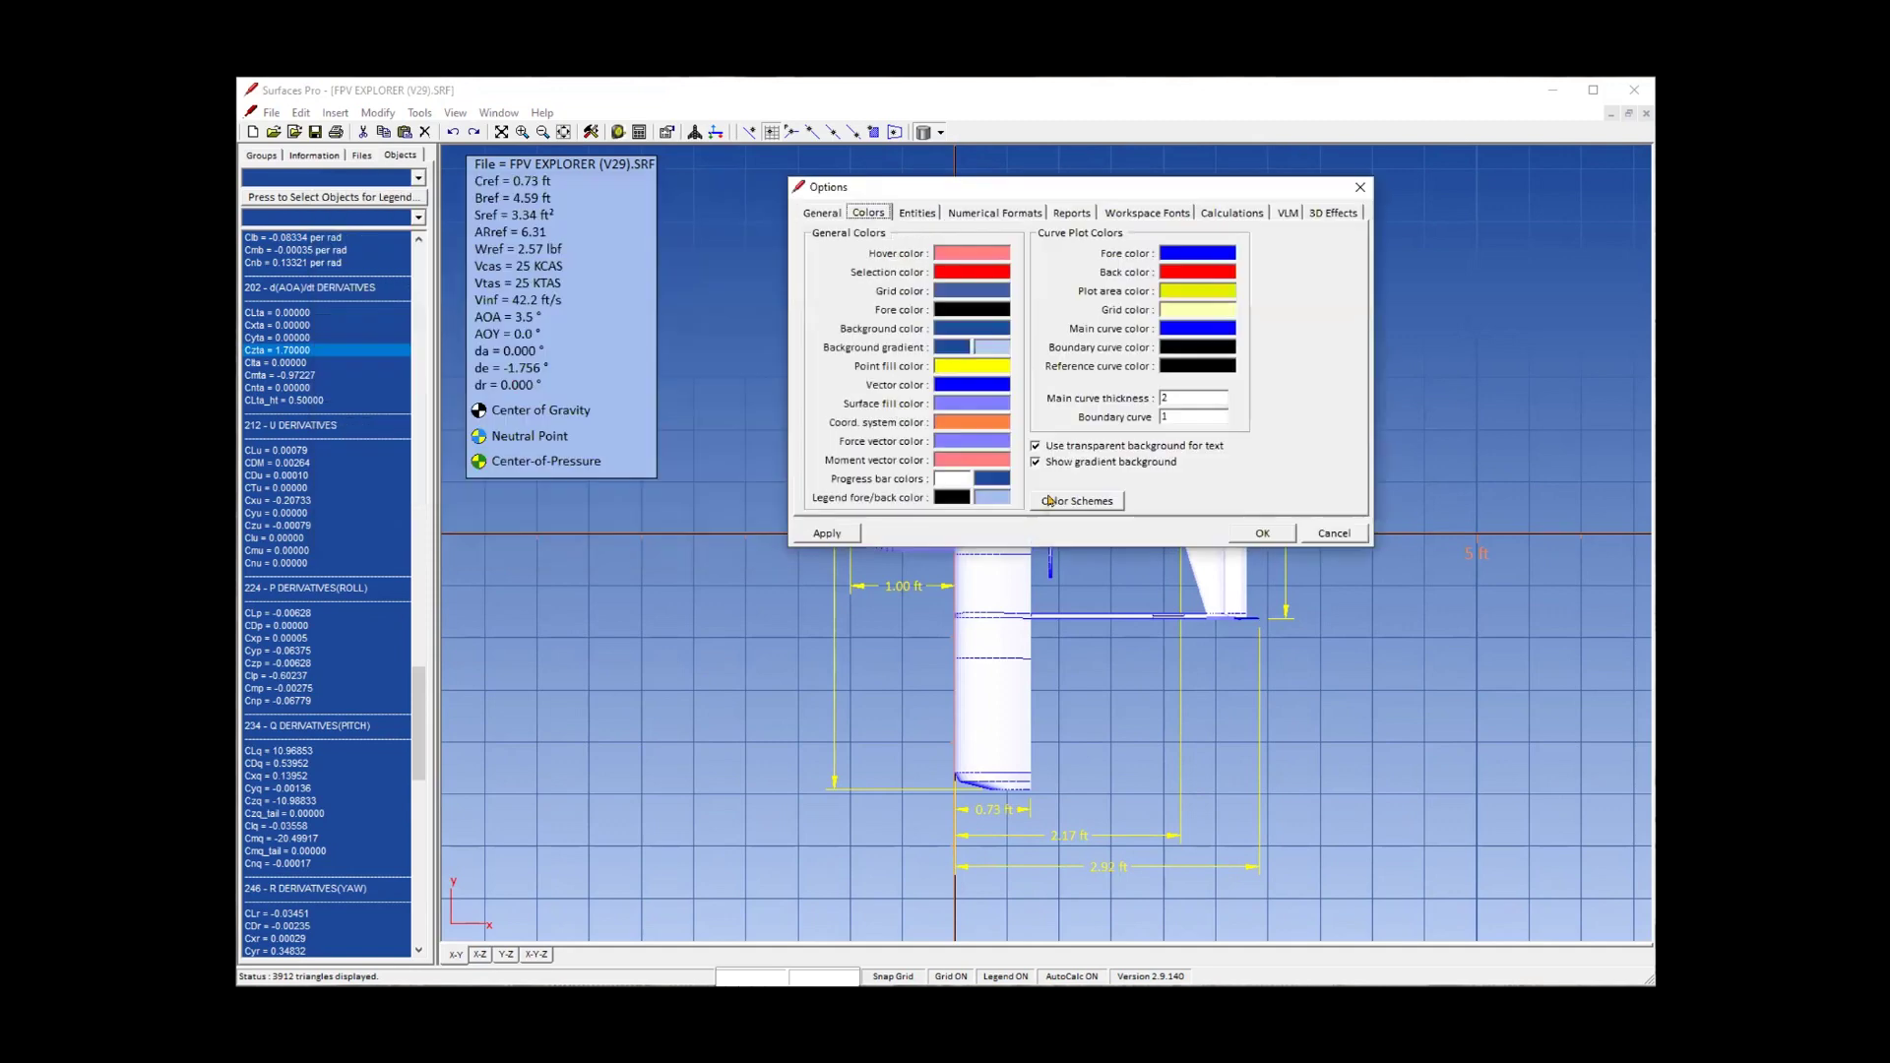
# Try blue as the legend's foreground color and restore it to black.
pyautogui.click(958, 500)
pyautogui.click(901, 288)
pyautogui.click(824, 449)
pyautogui.click(940, 501)
pyautogui.click(807, 328)
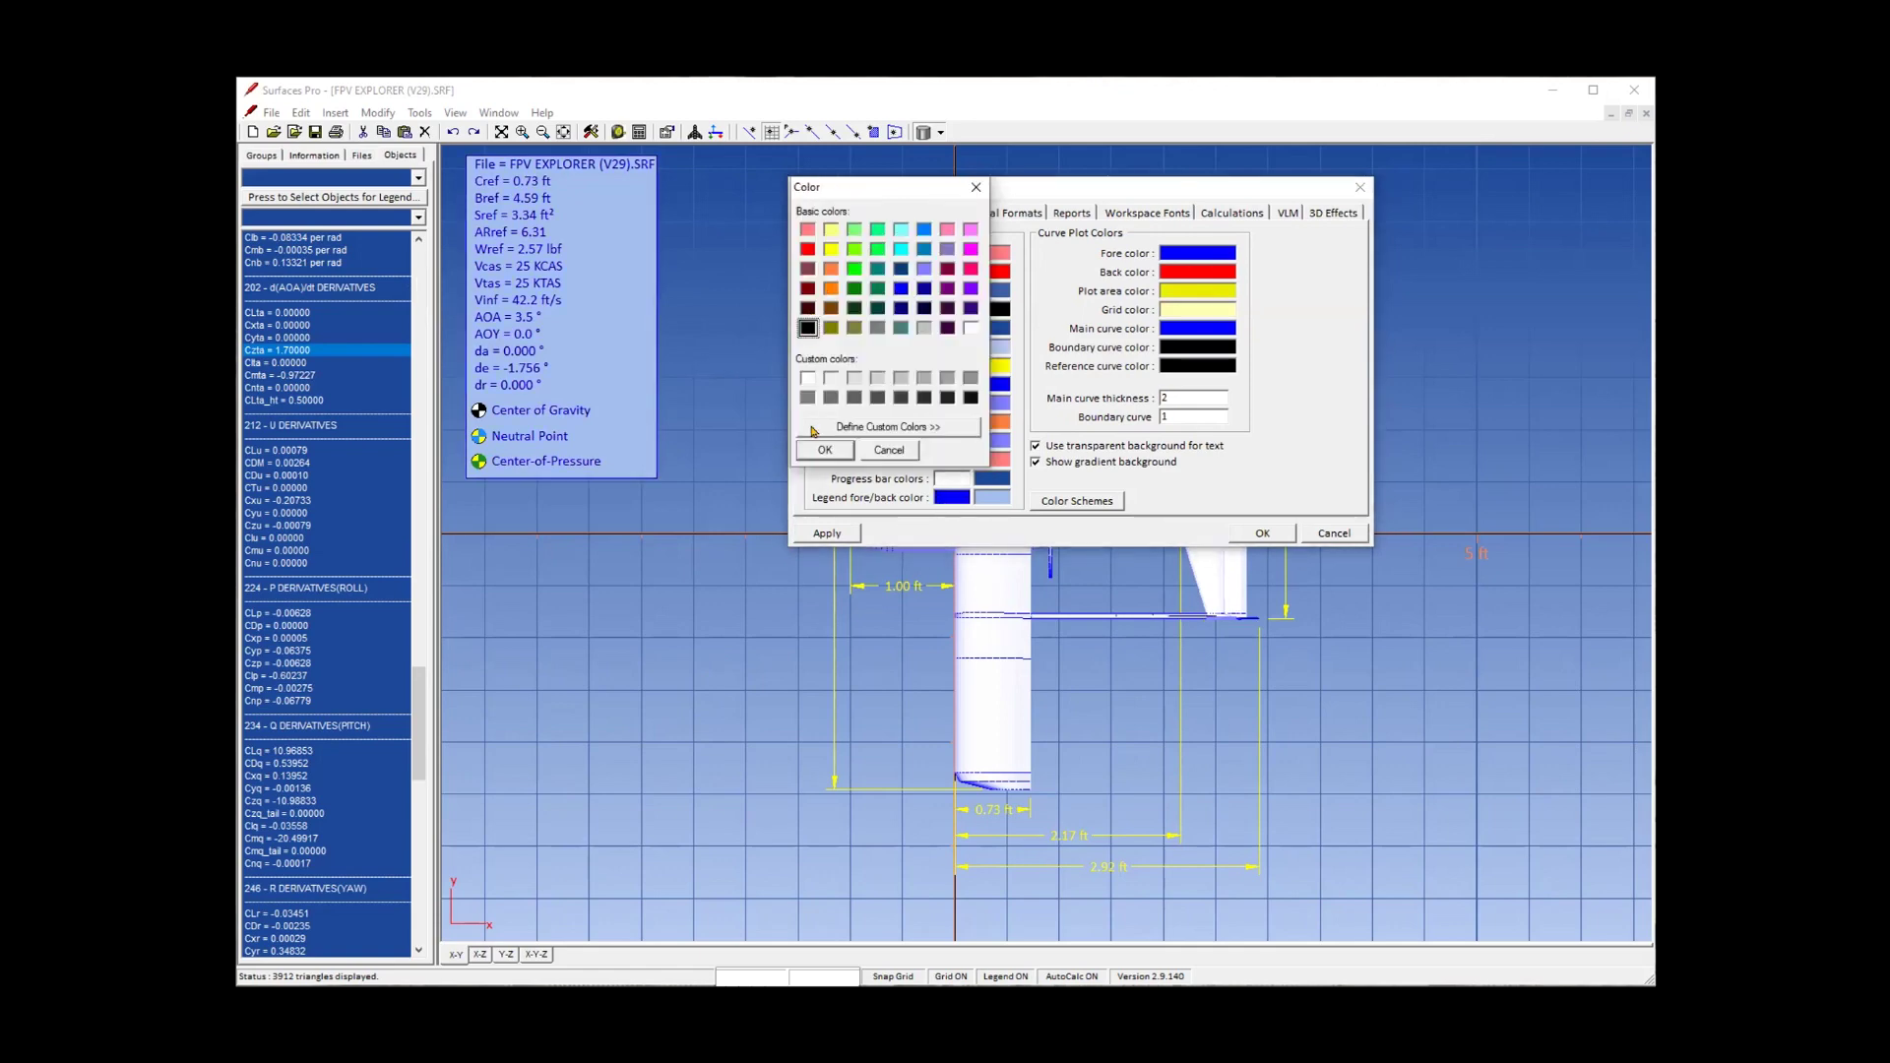
pyautogui.click(825, 449)
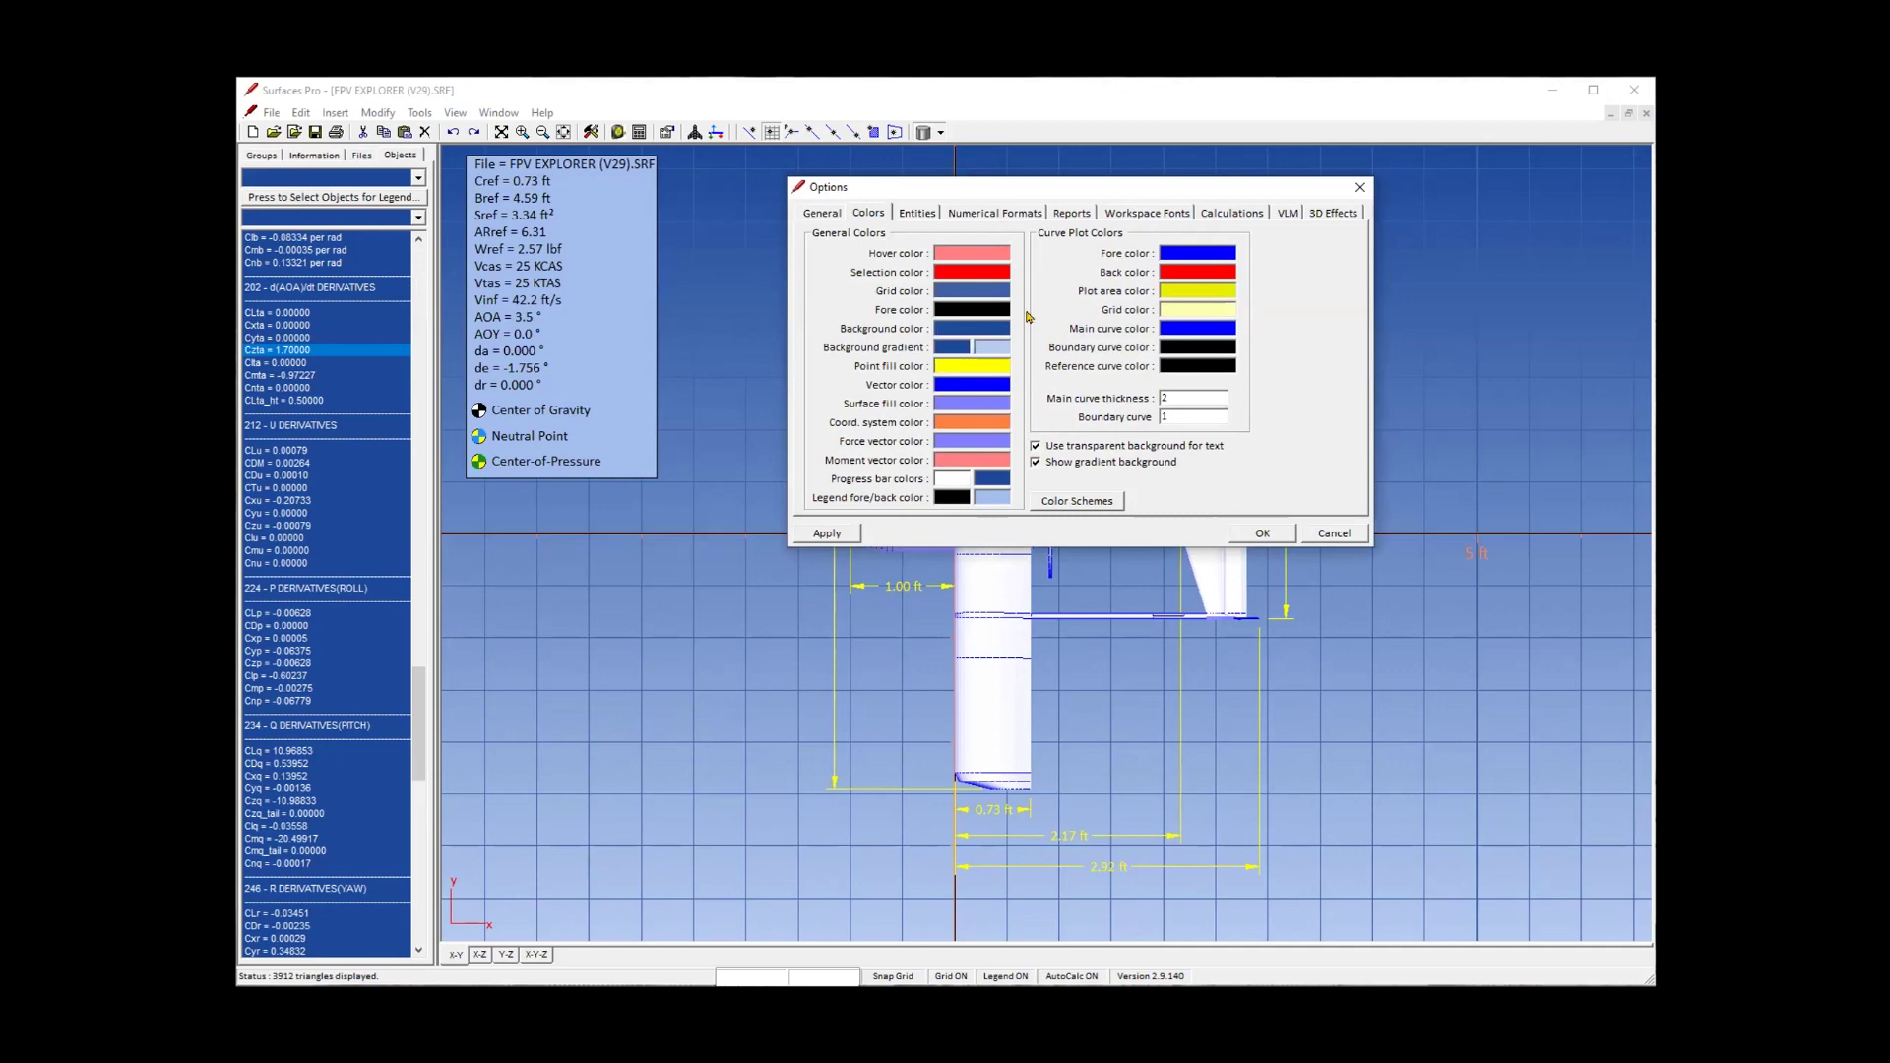
# Switch the gradient background off, set the plain background color to lavender, and switch the gradient back on.
pyautogui.moveTo(1014, 195); pyautogui.dragTo(1300, 346)
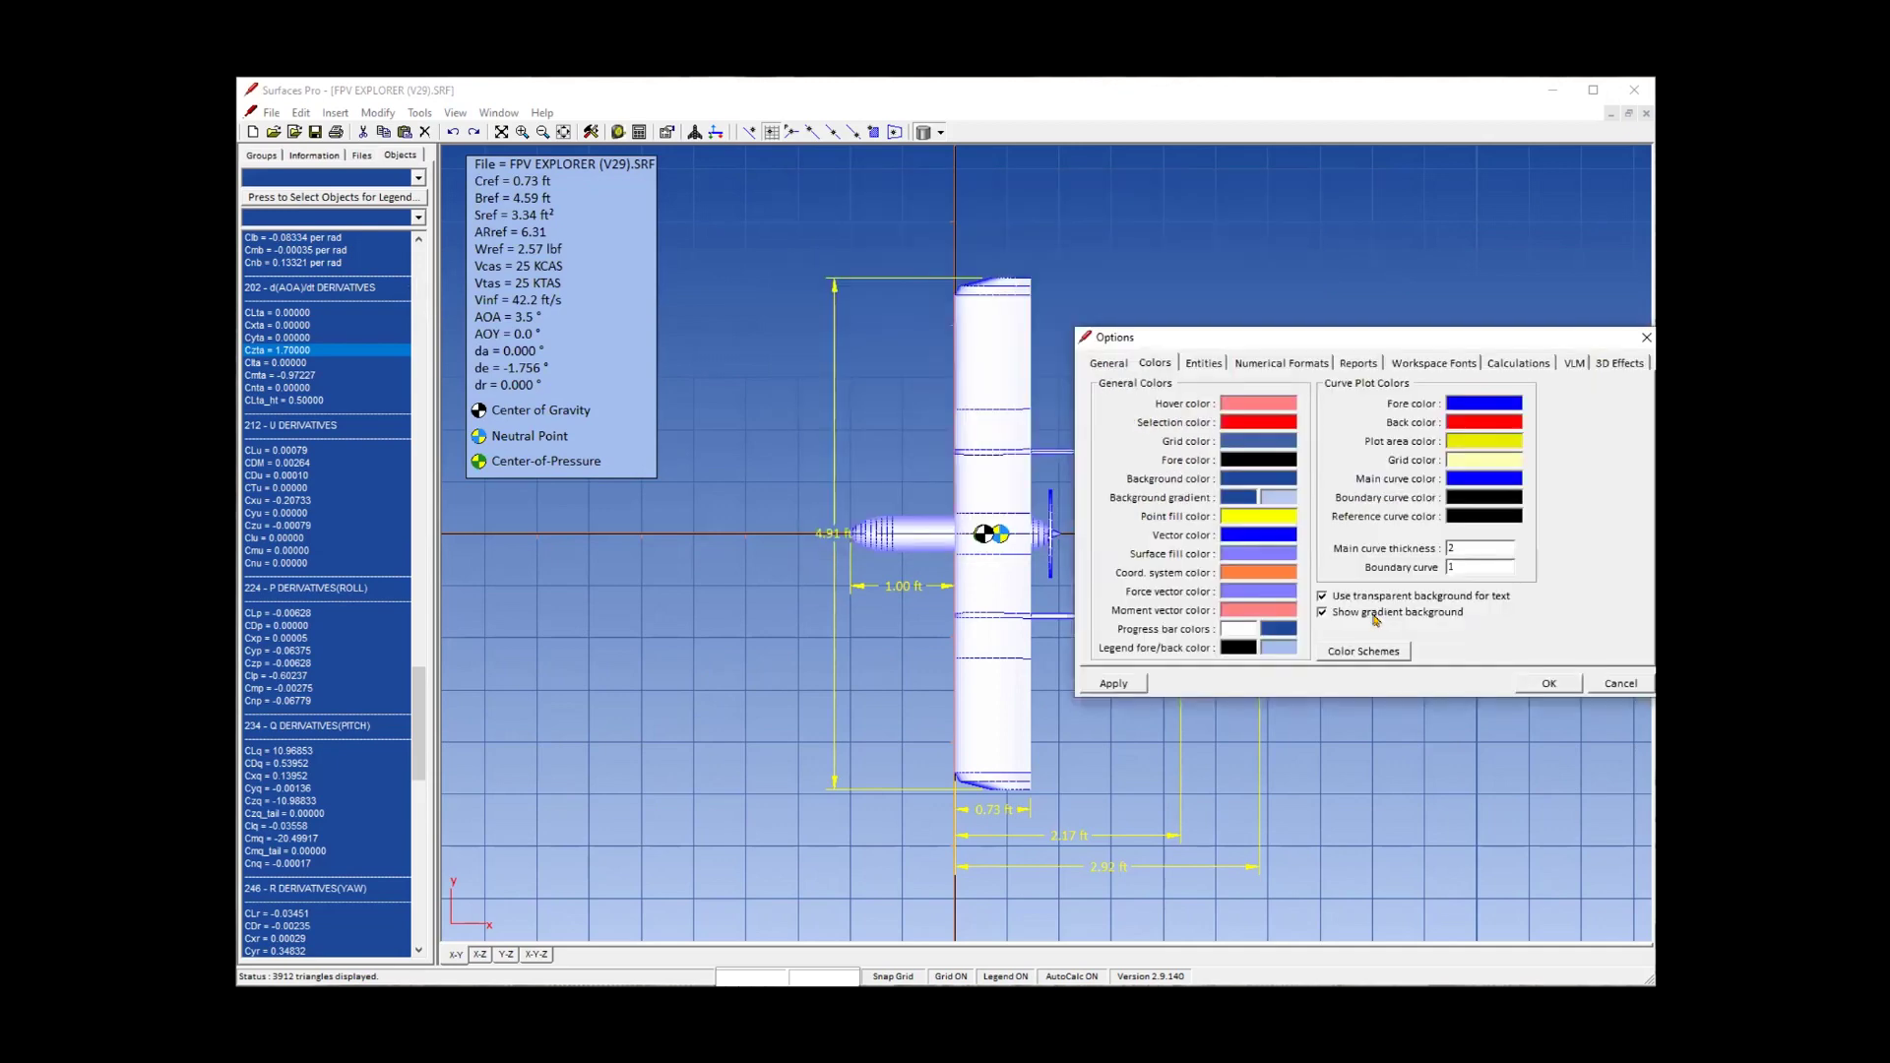
pyautogui.click(1371, 614)
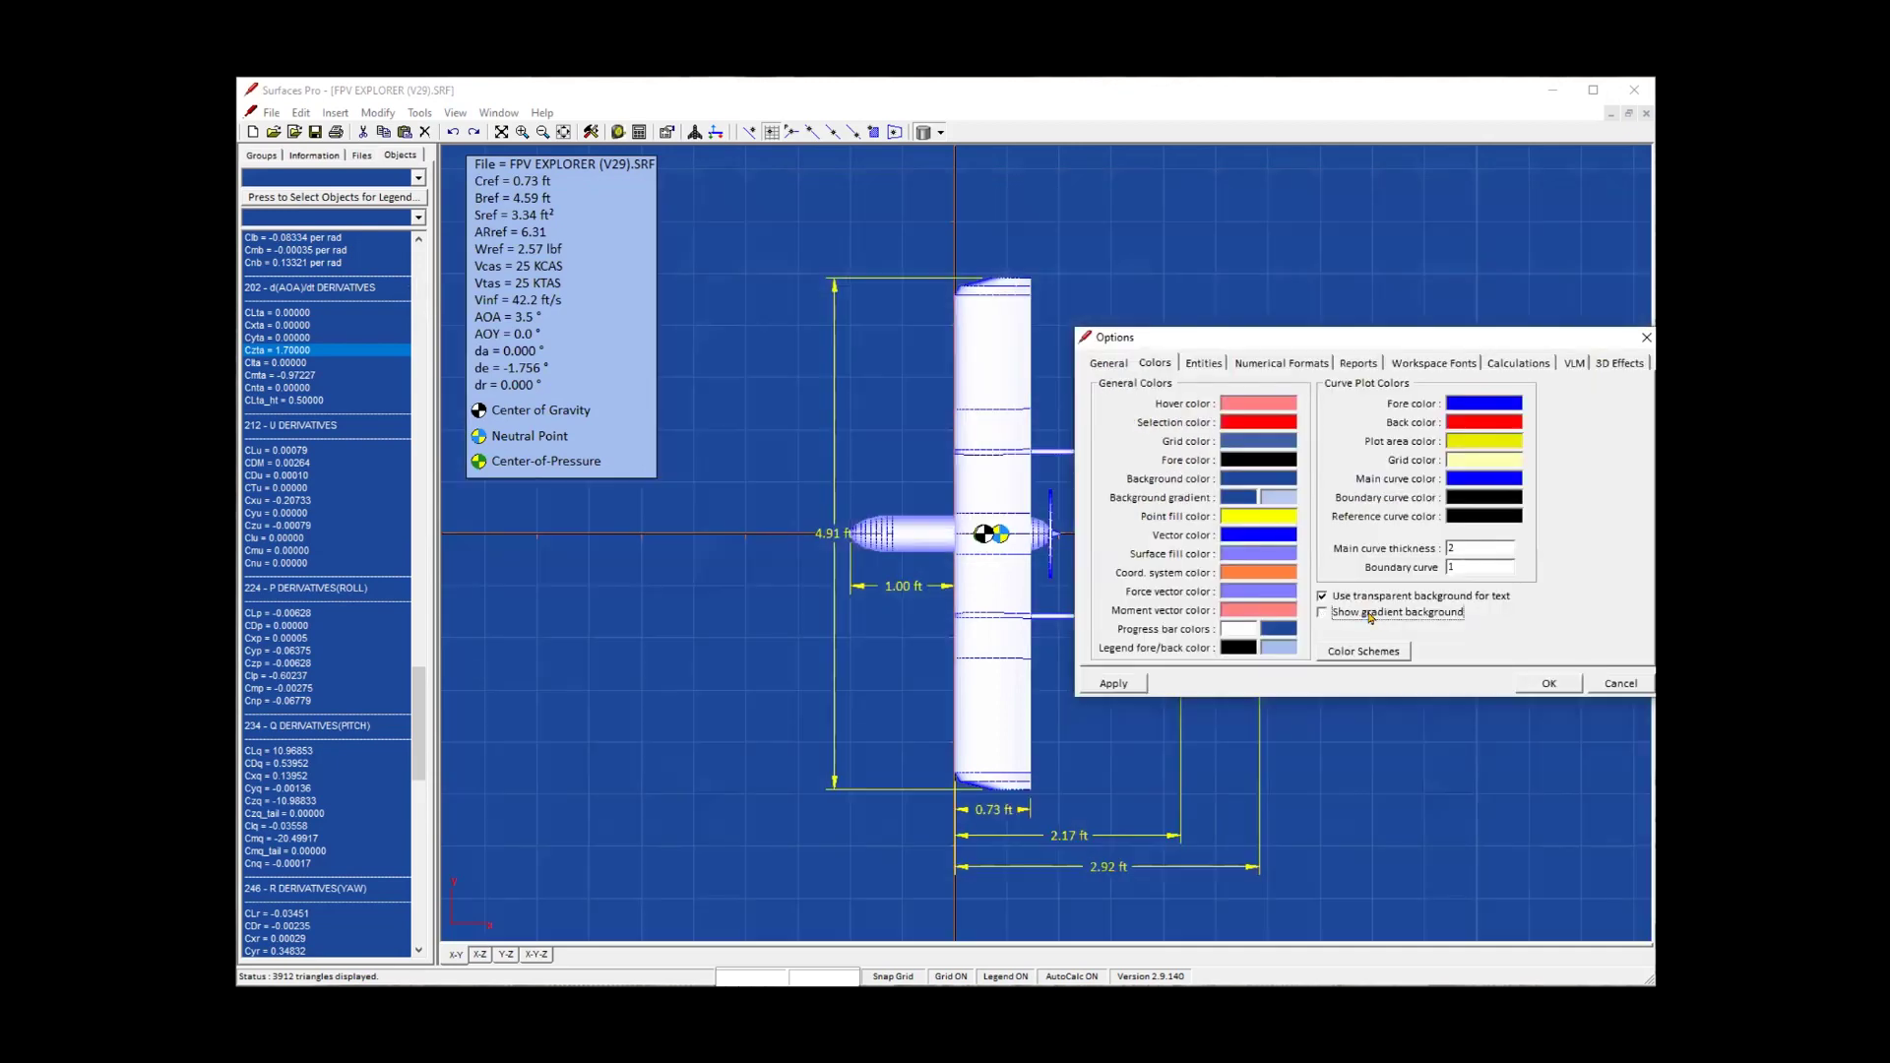
pyautogui.click(1270, 483)
pyautogui.click(1211, 418)
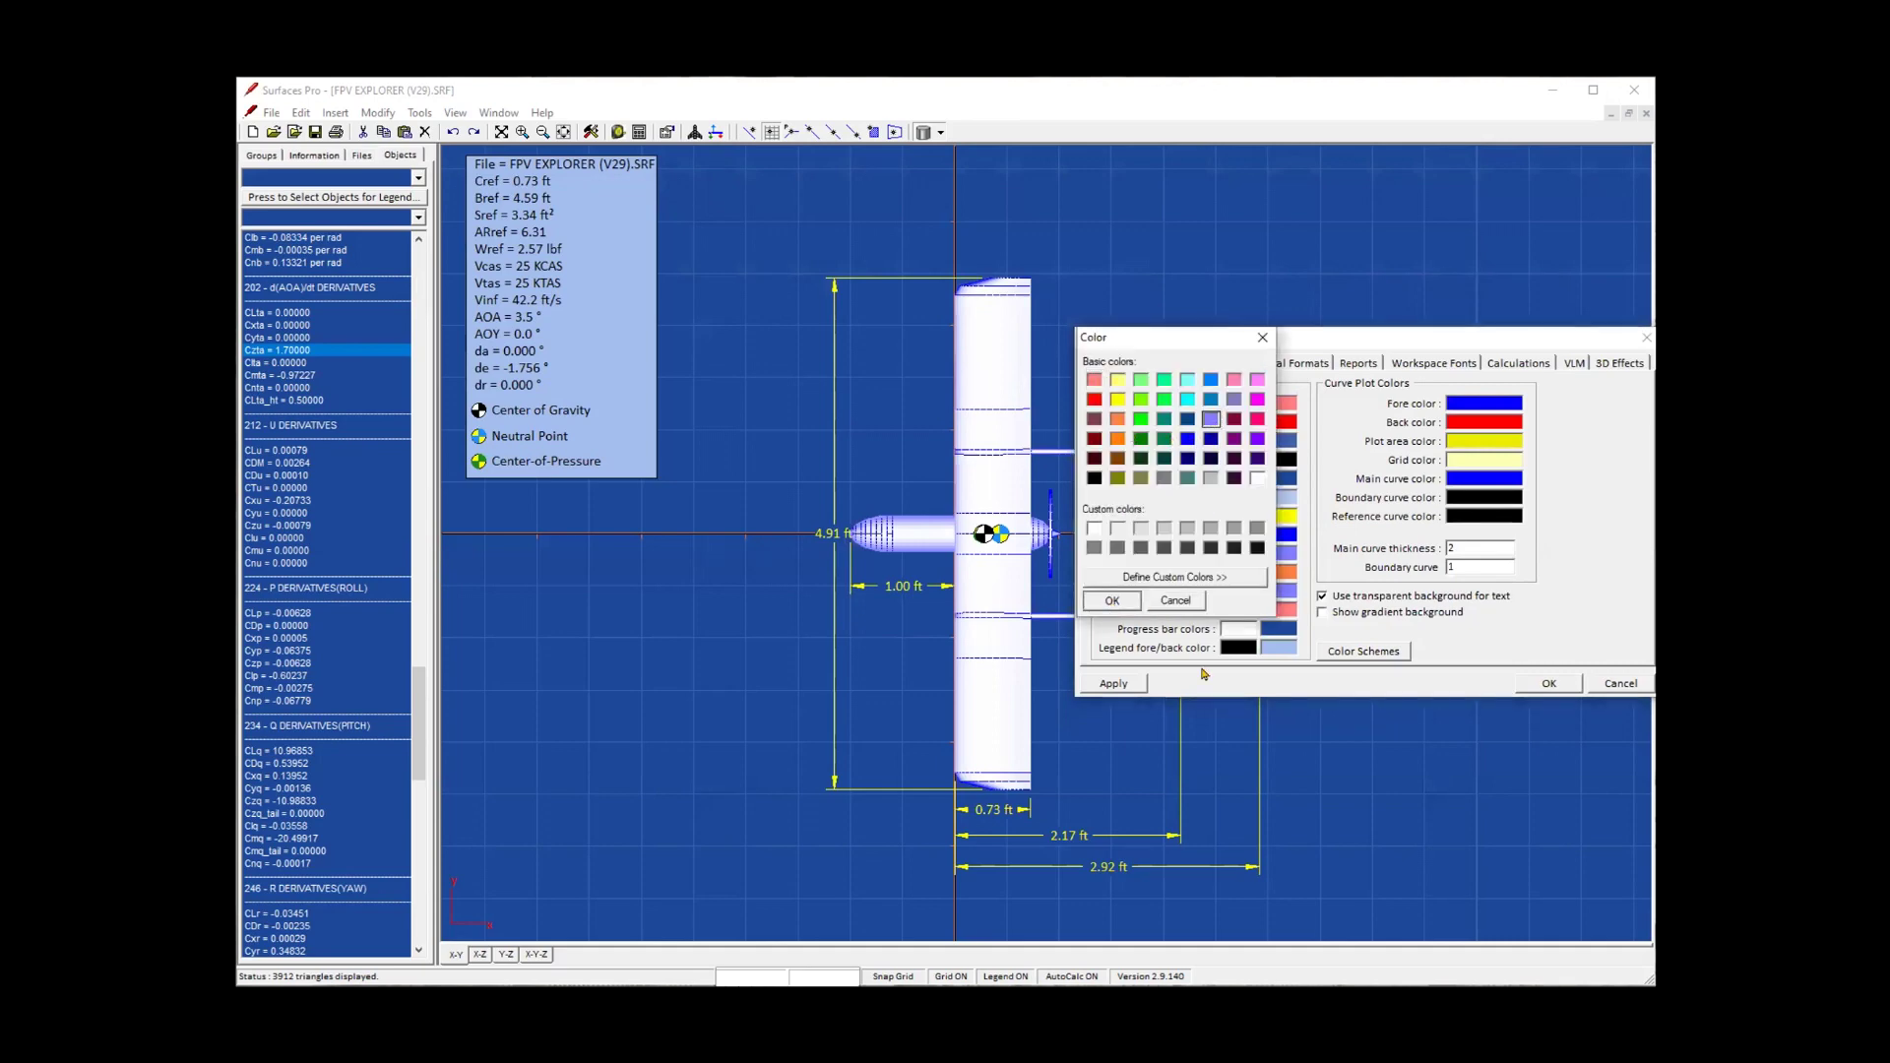
pyautogui.click(1111, 602)
pyautogui.click(1350, 614)
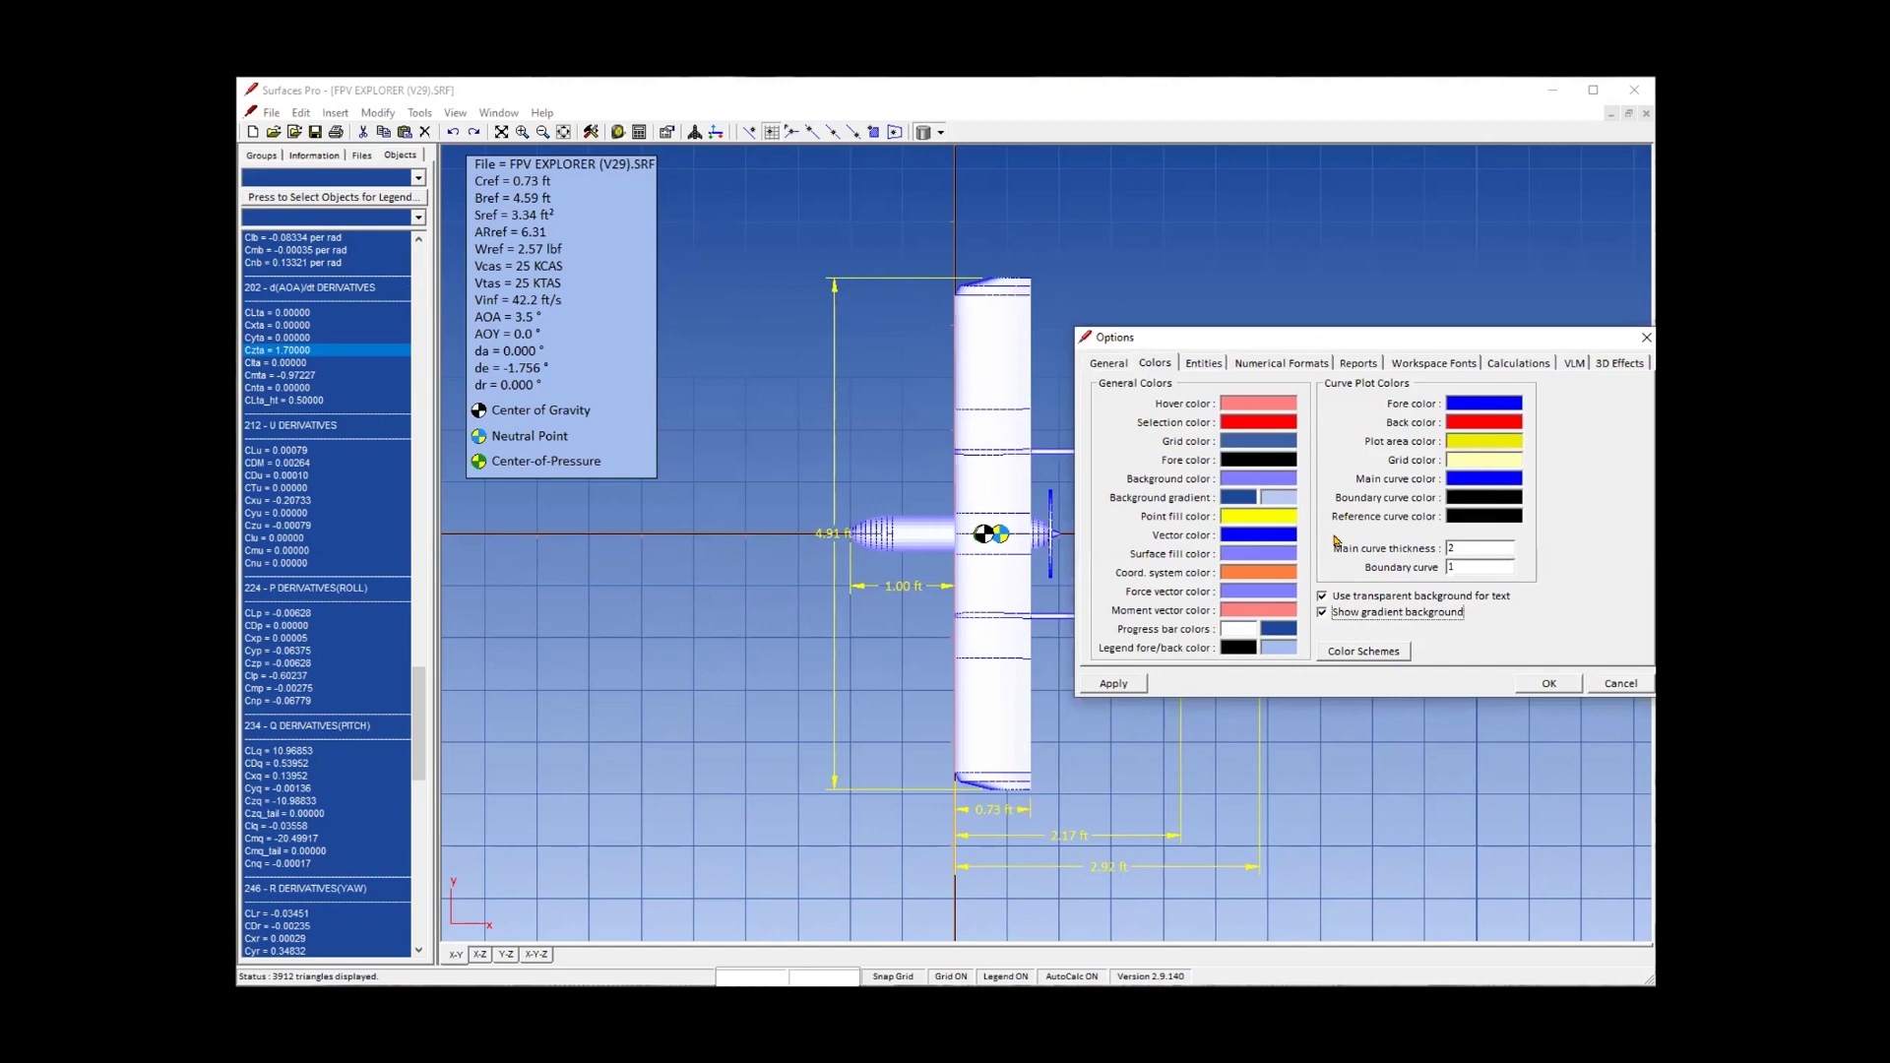
# Load the existing color scheme Black Background.CLR.
pyautogui.moveTo(1312, 343); pyautogui.dragTo(1256, 308)
pyautogui.click(1306, 618)
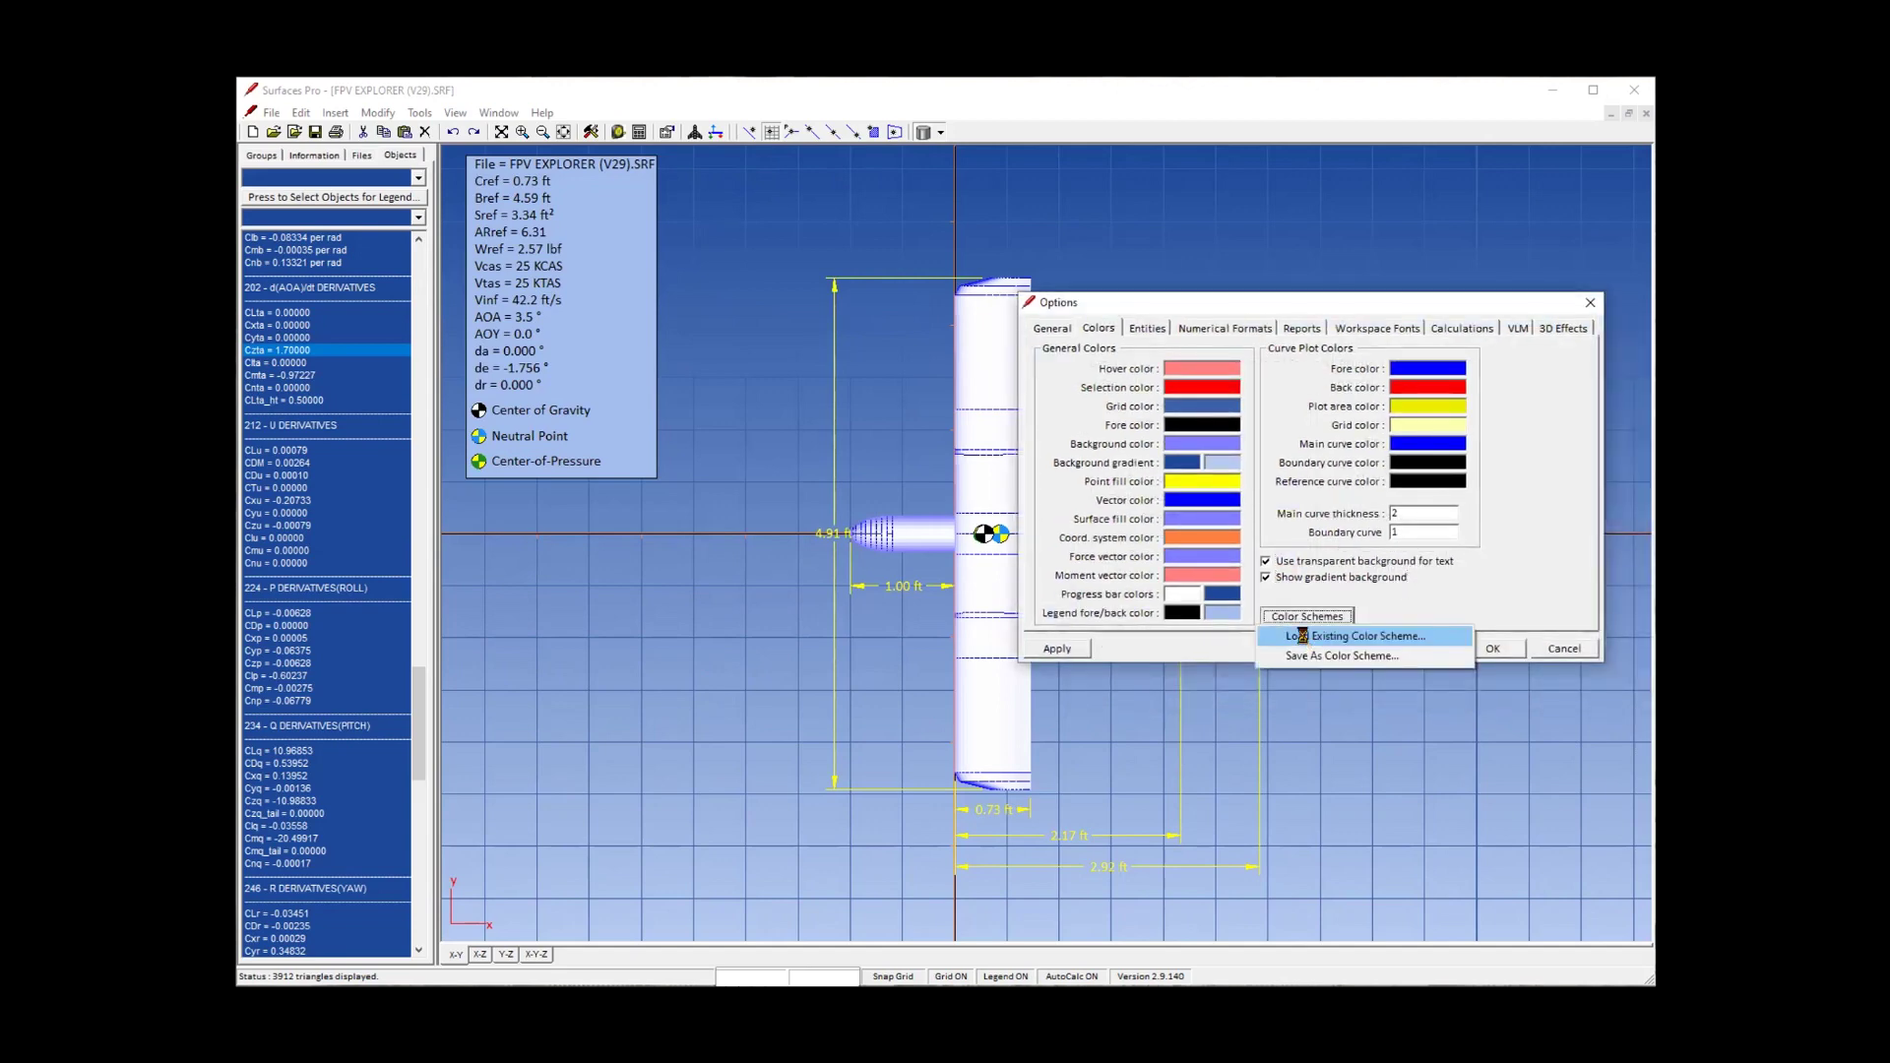
pyautogui.click(1308, 640)
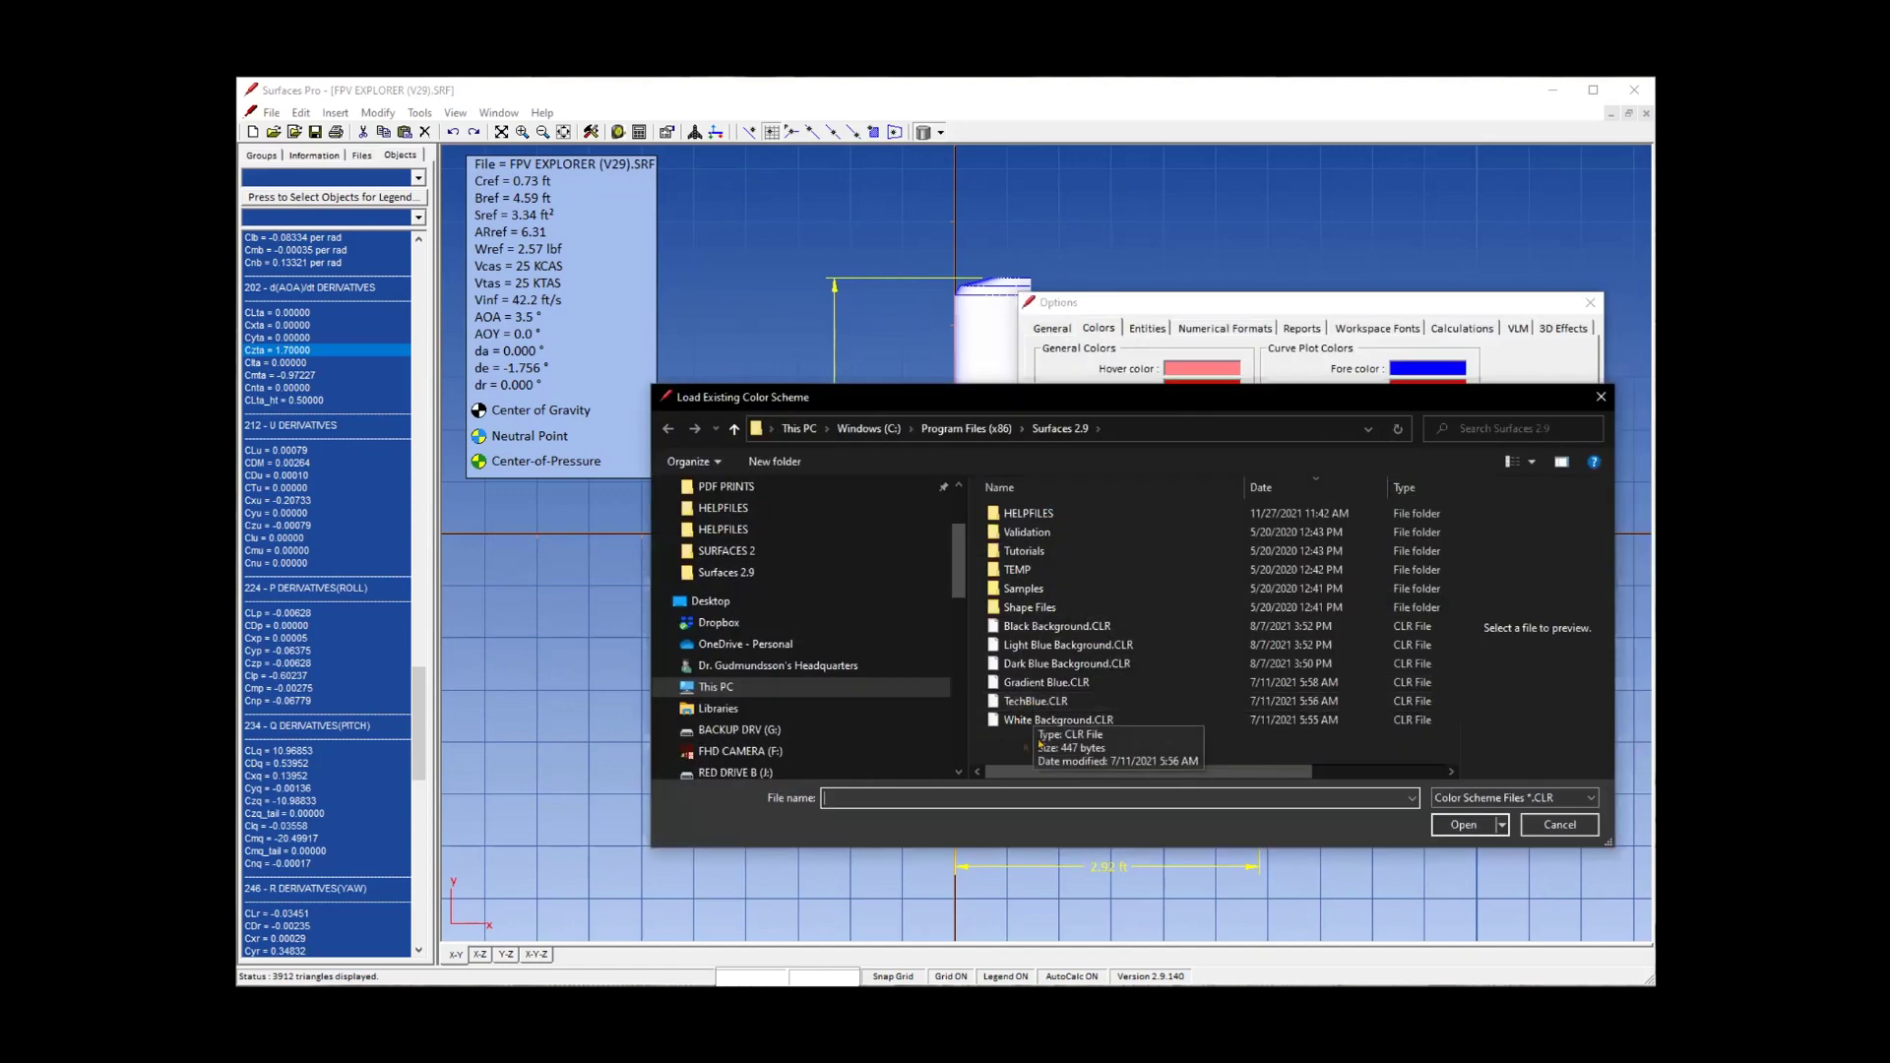
pyautogui.doubleClick(1020, 626)
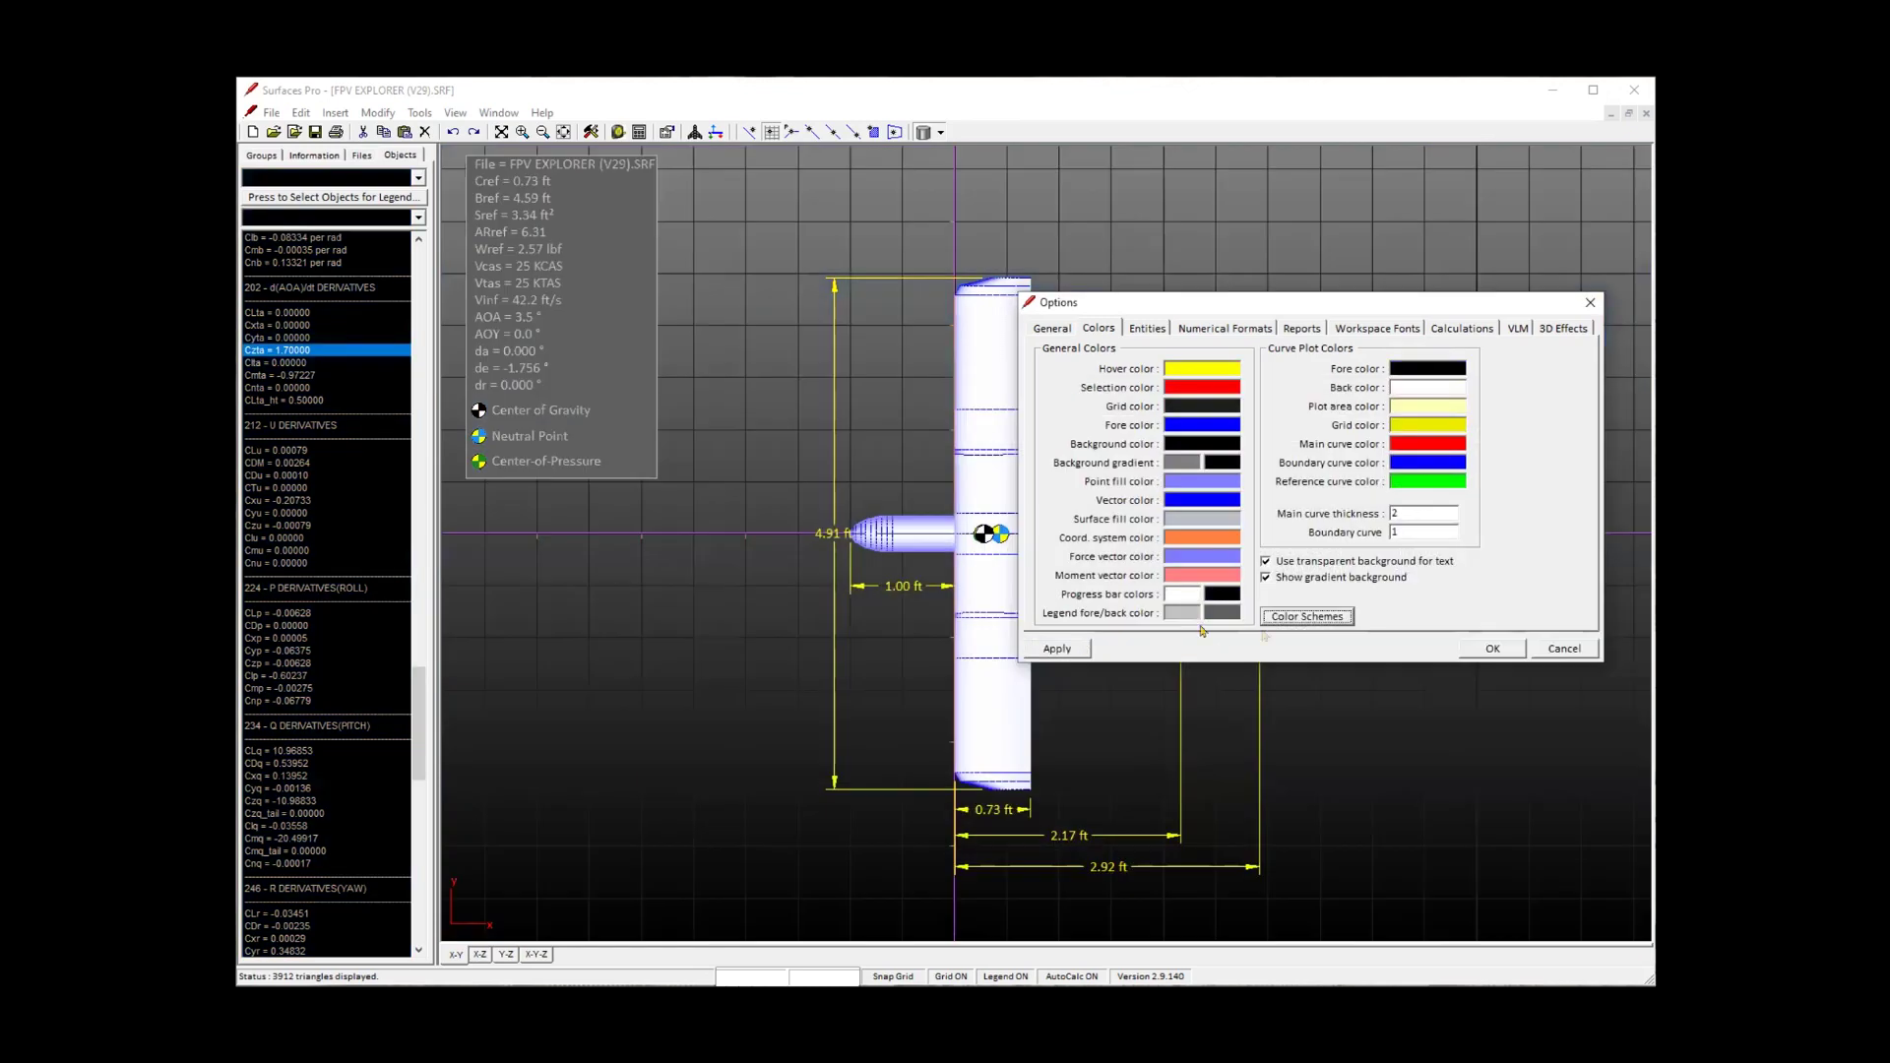
# Load the existing color scheme Light Blue Background.CLR.
pyautogui.click(1293, 620)
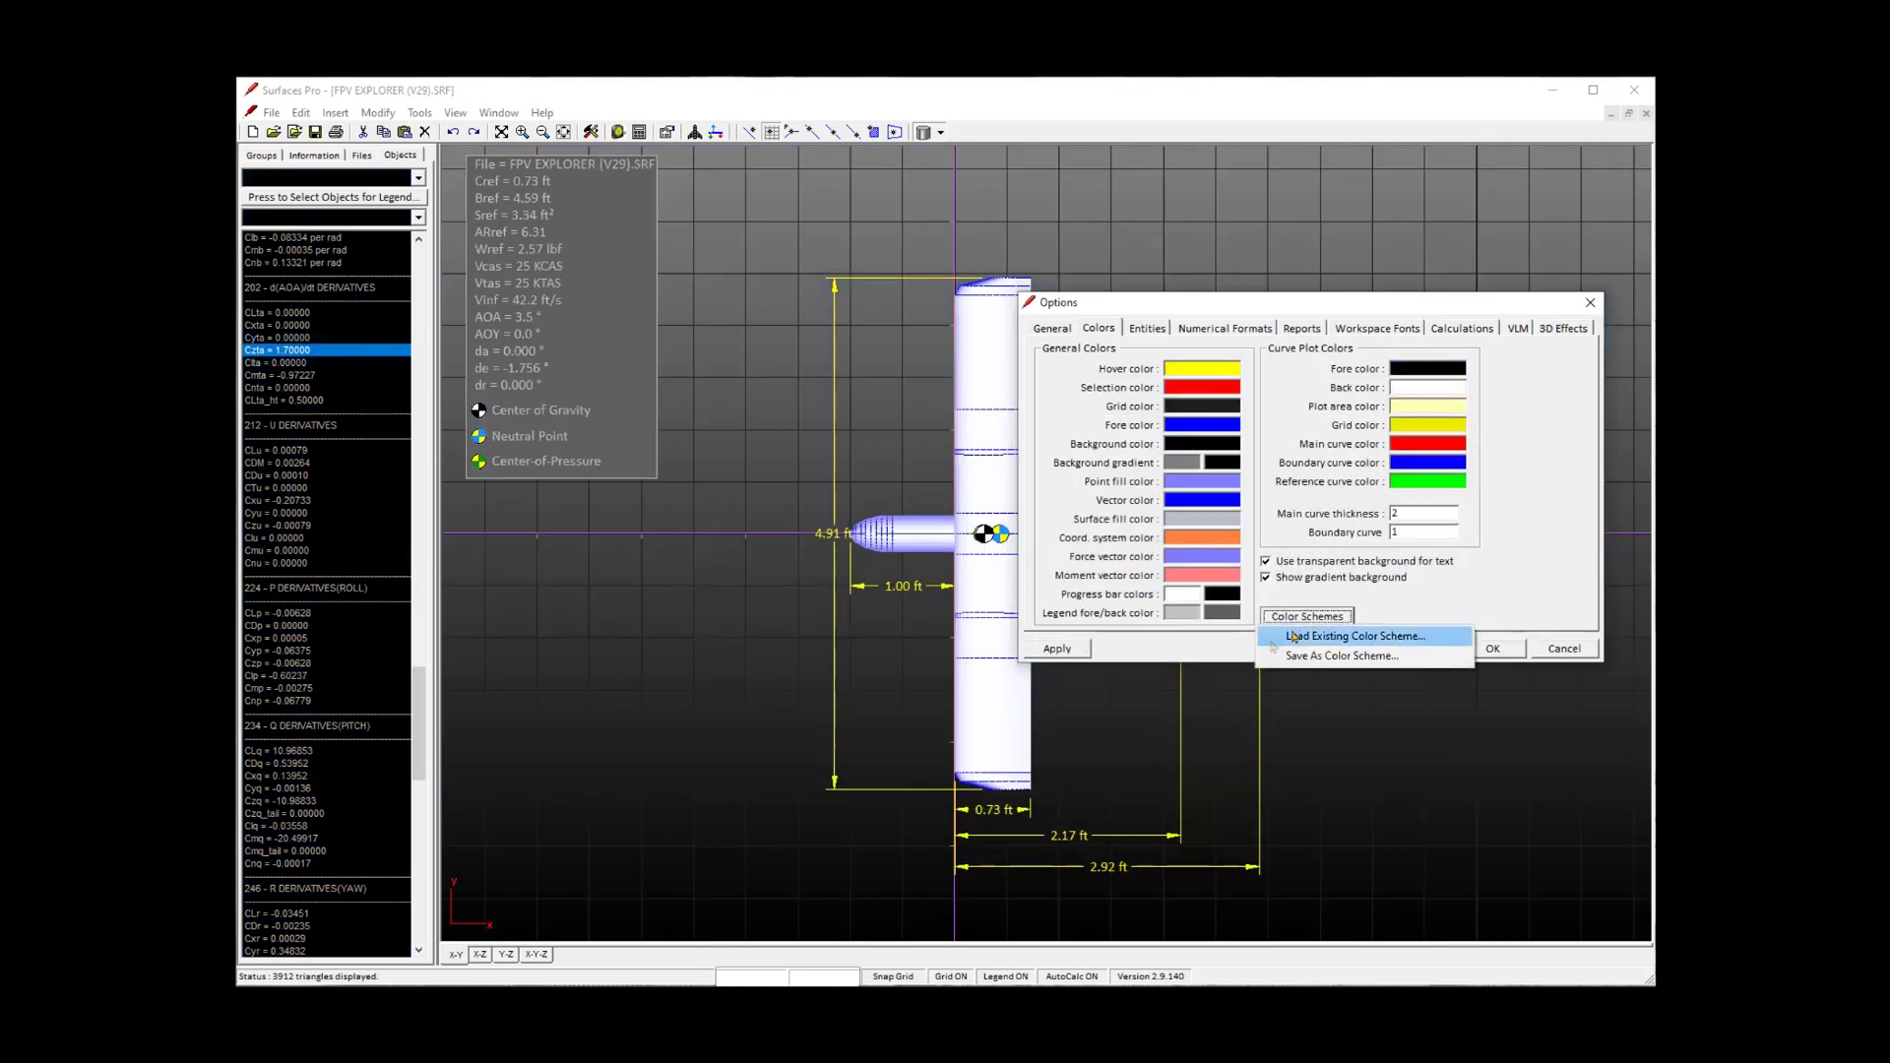
pyautogui.click(1275, 640)
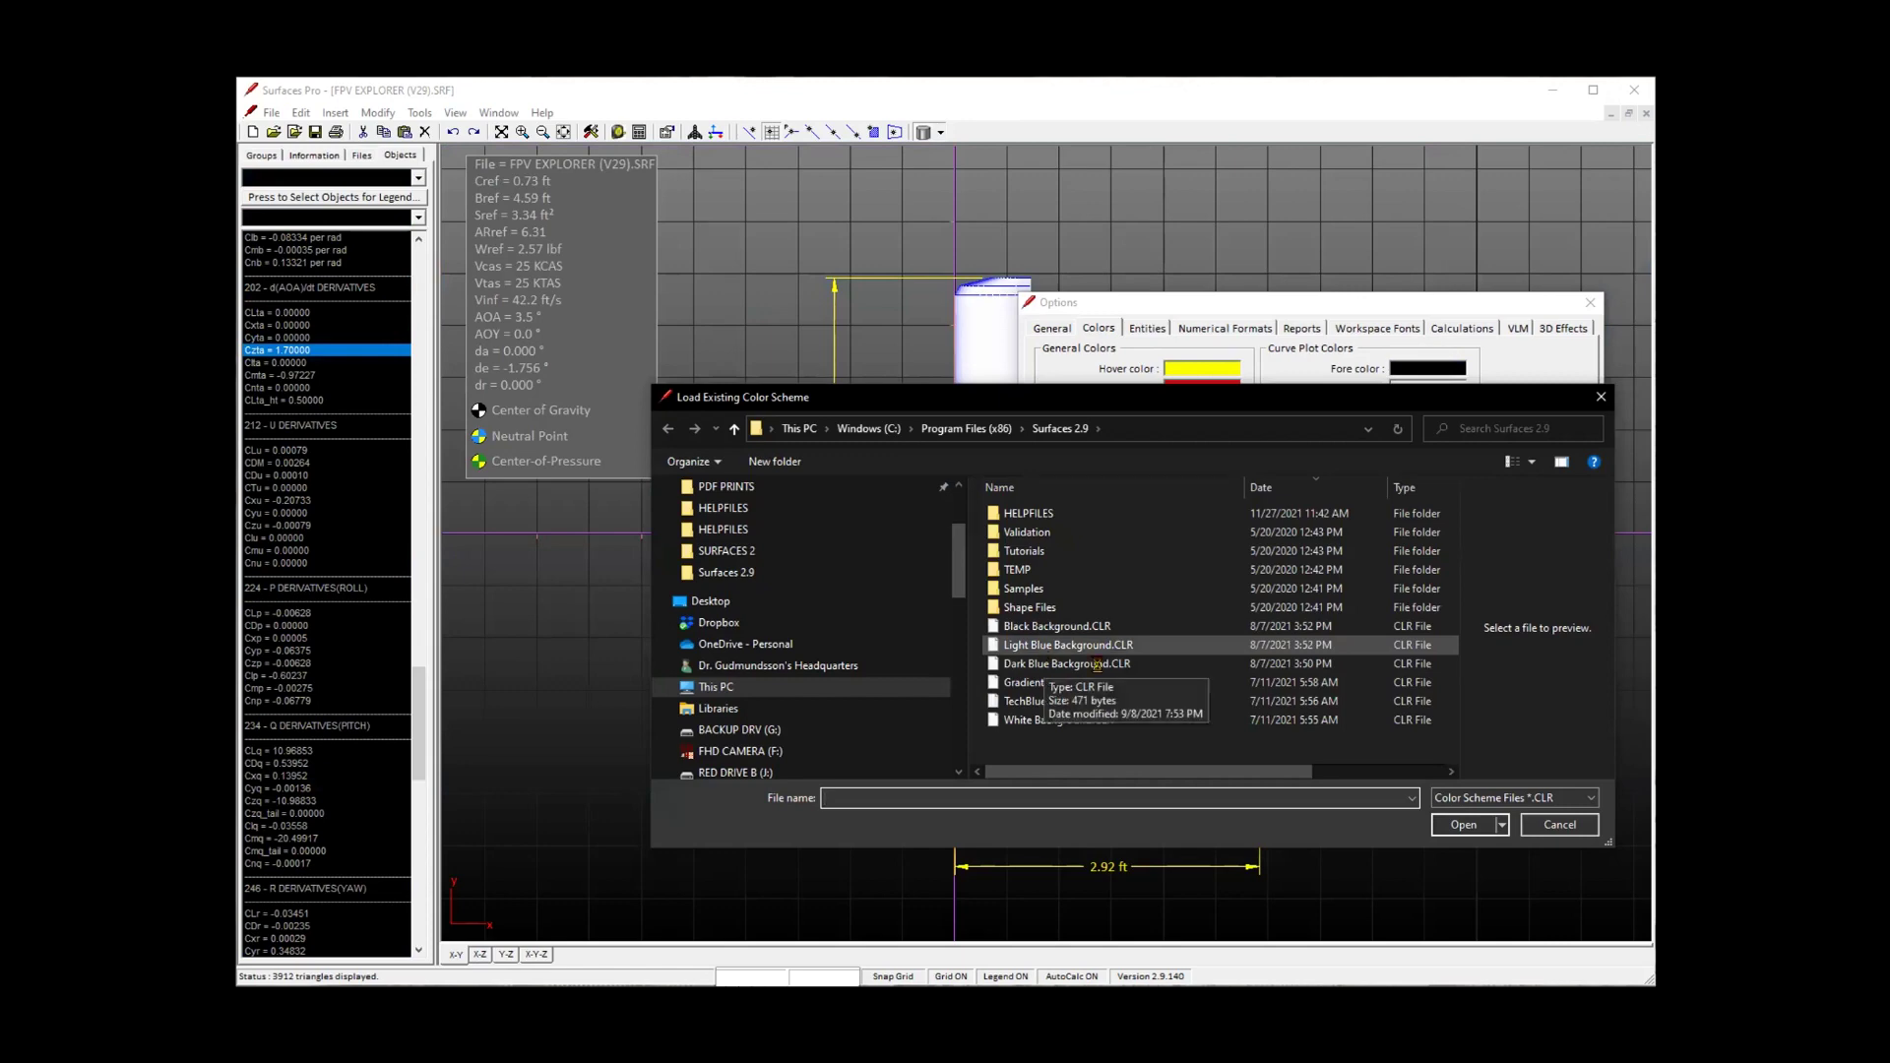
pyautogui.doubleClick(1042, 645)
# Load the existing color scheme White Background.CLR.
pyautogui.click(1297, 618)
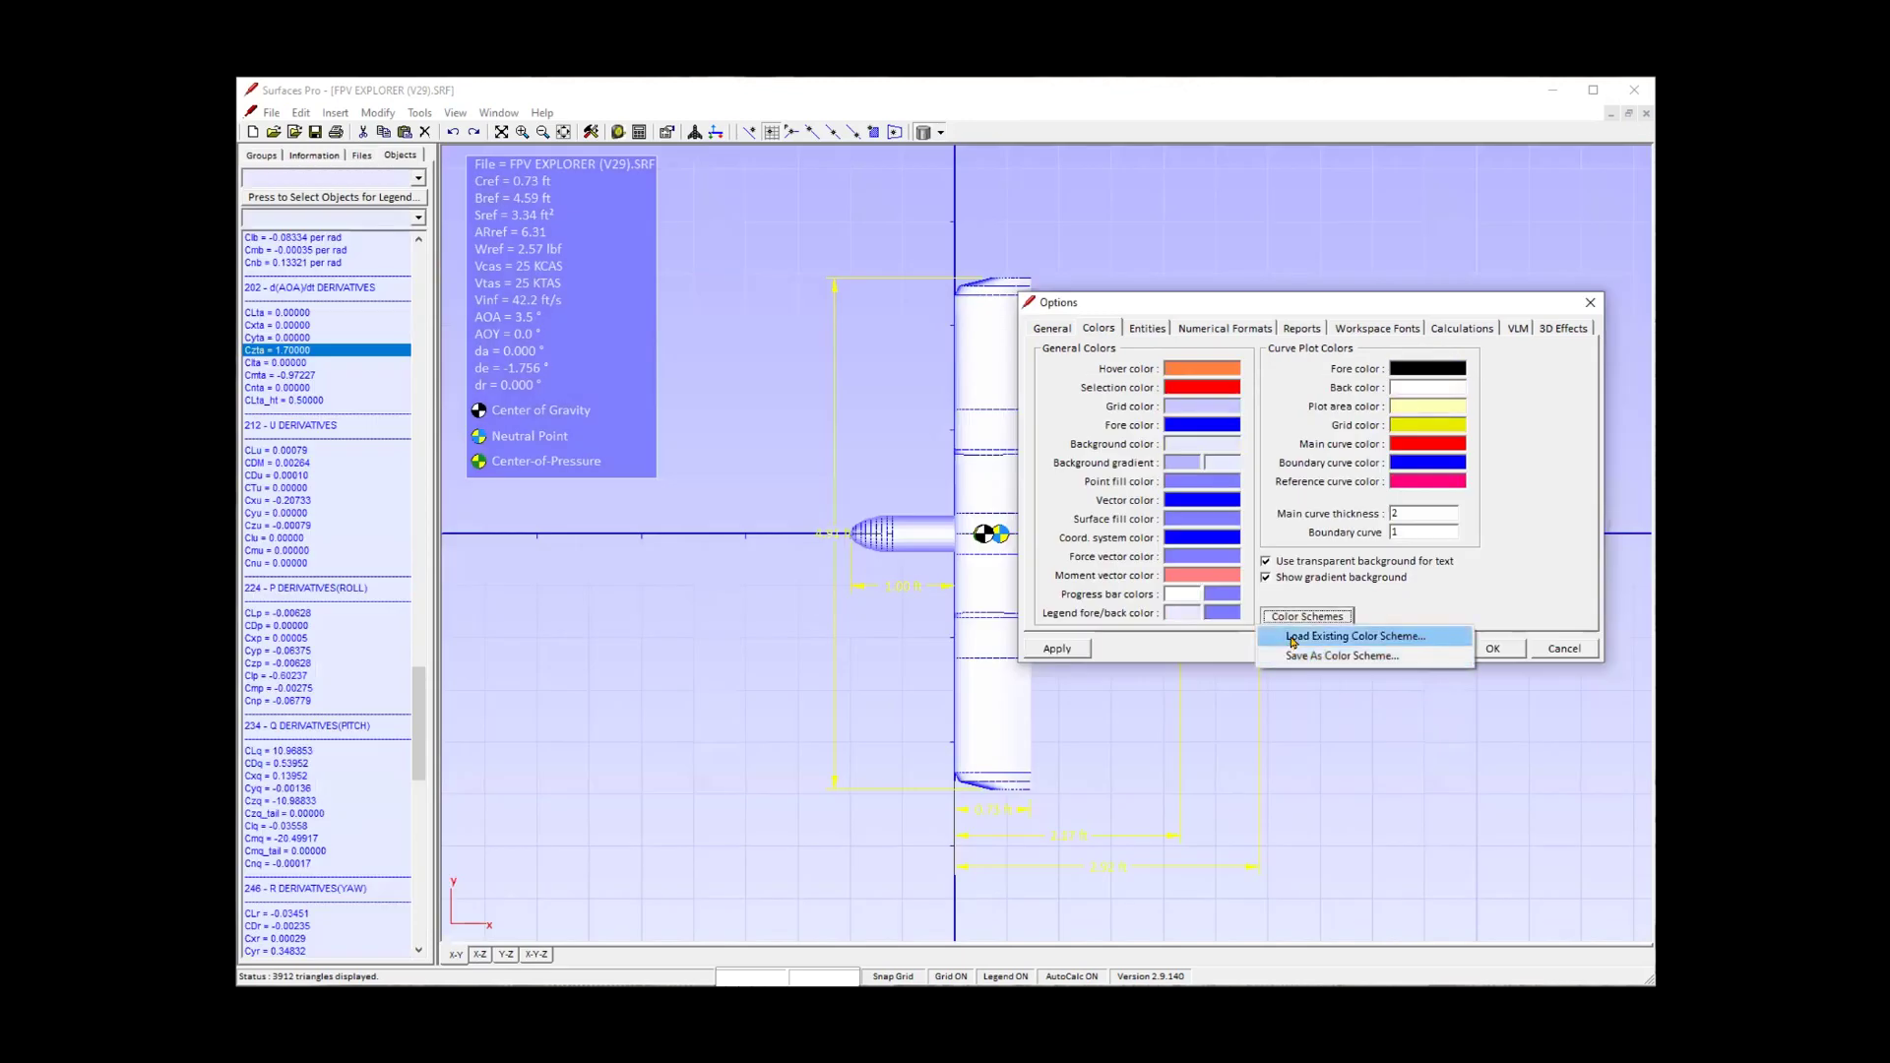
pyautogui.click(1293, 638)
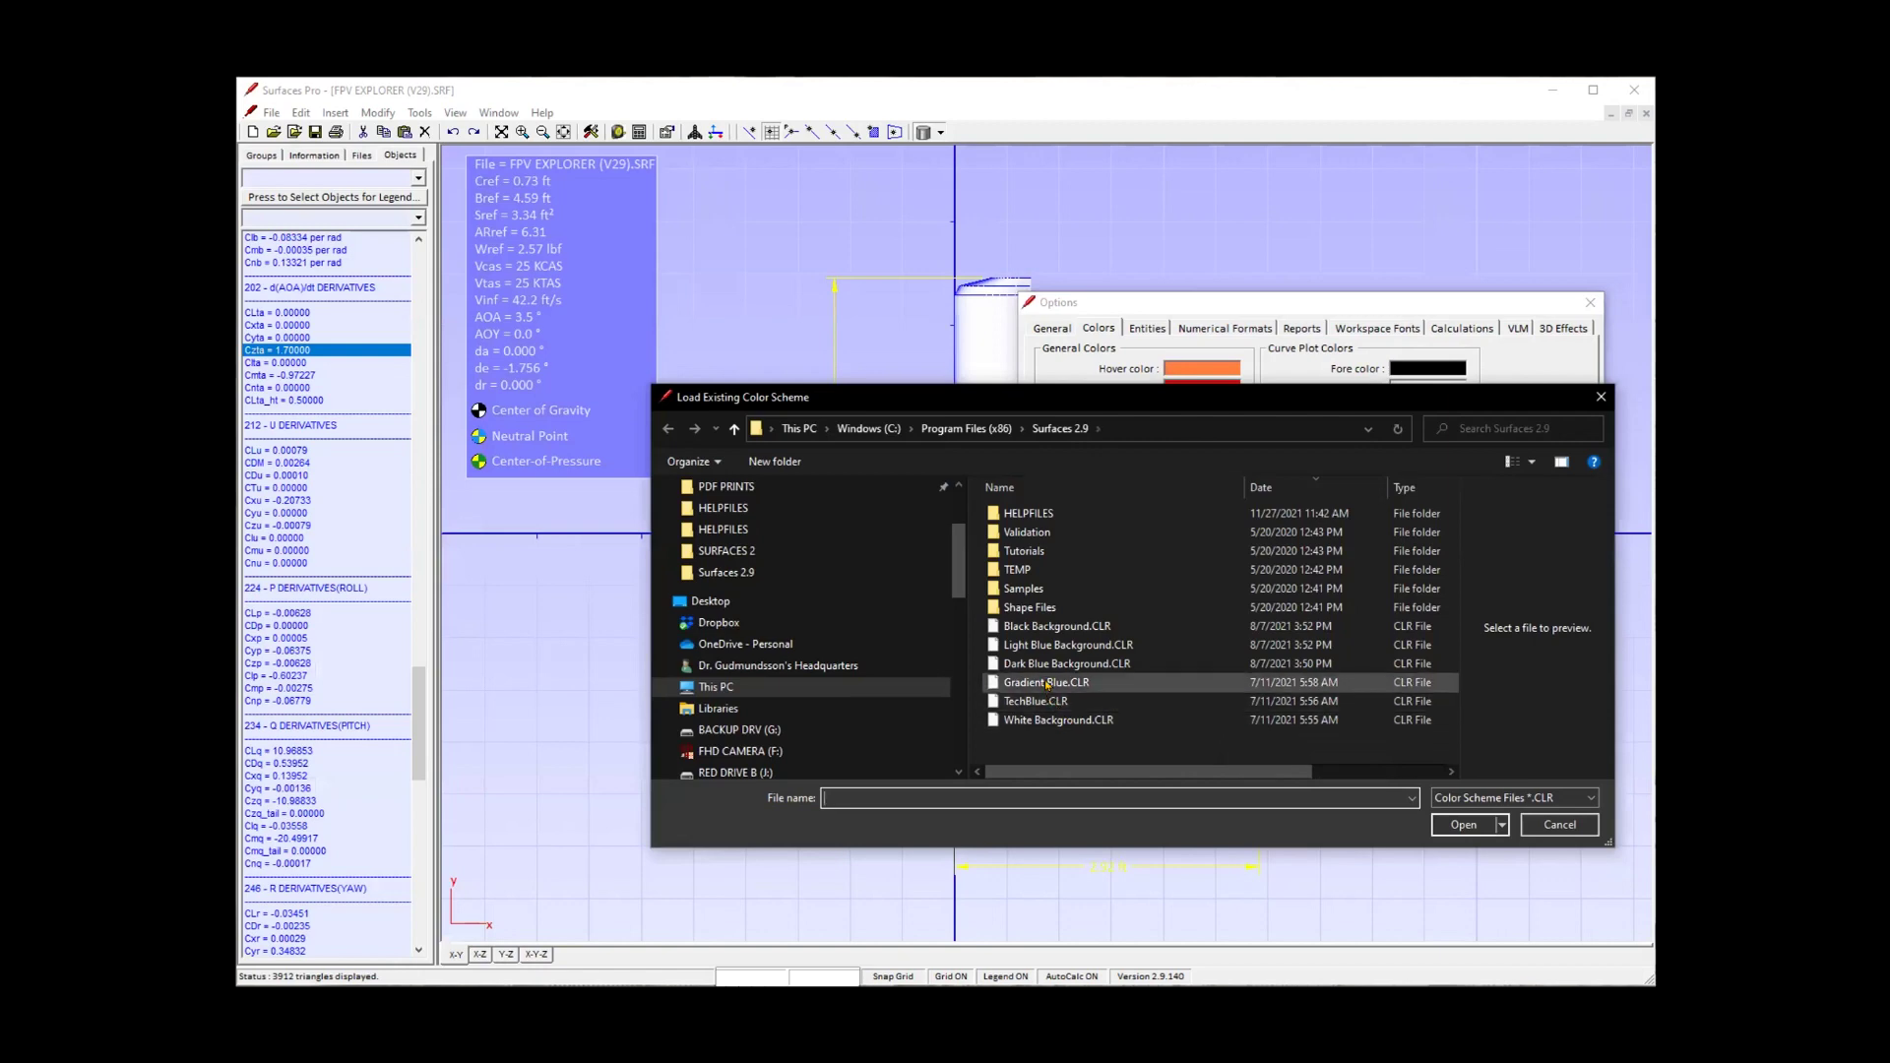
pyautogui.click(1051, 719)
pyautogui.doubleClick(1052, 720)
pyautogui.click(1319, 620)
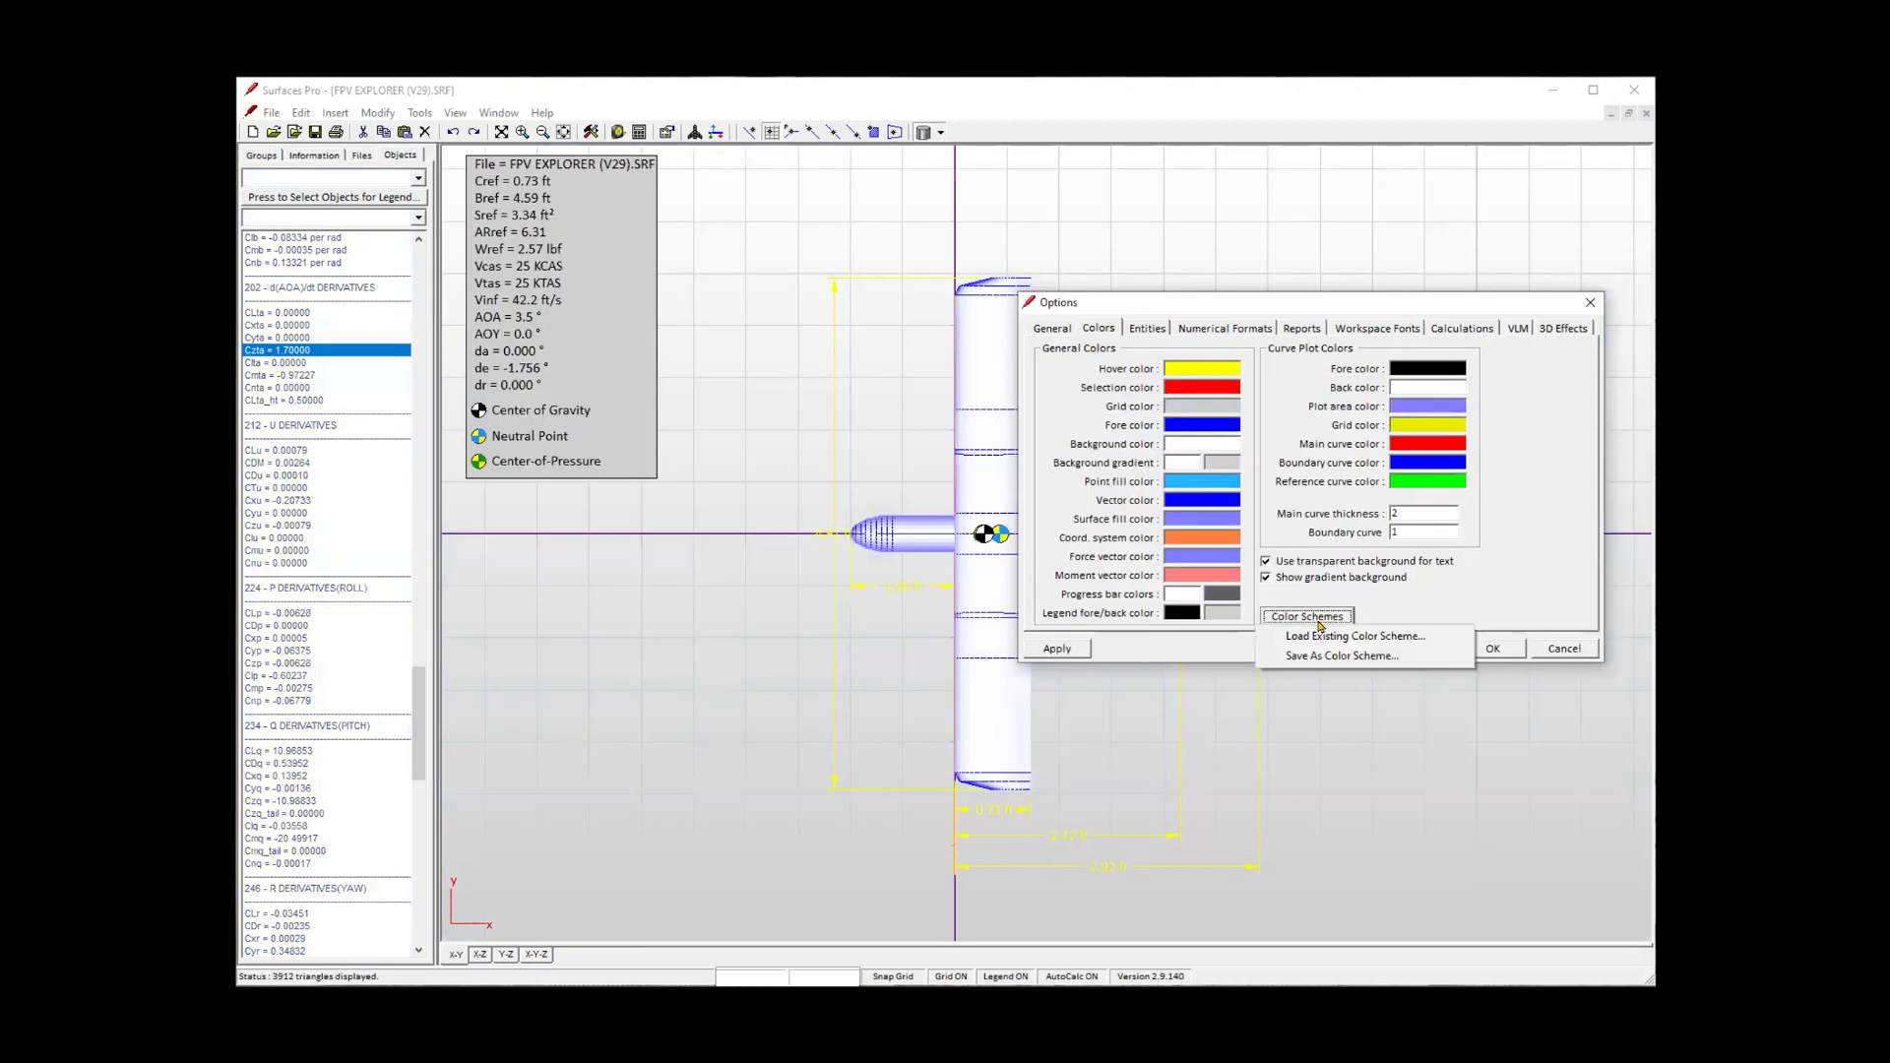
pyautogui.click(1319, 618)
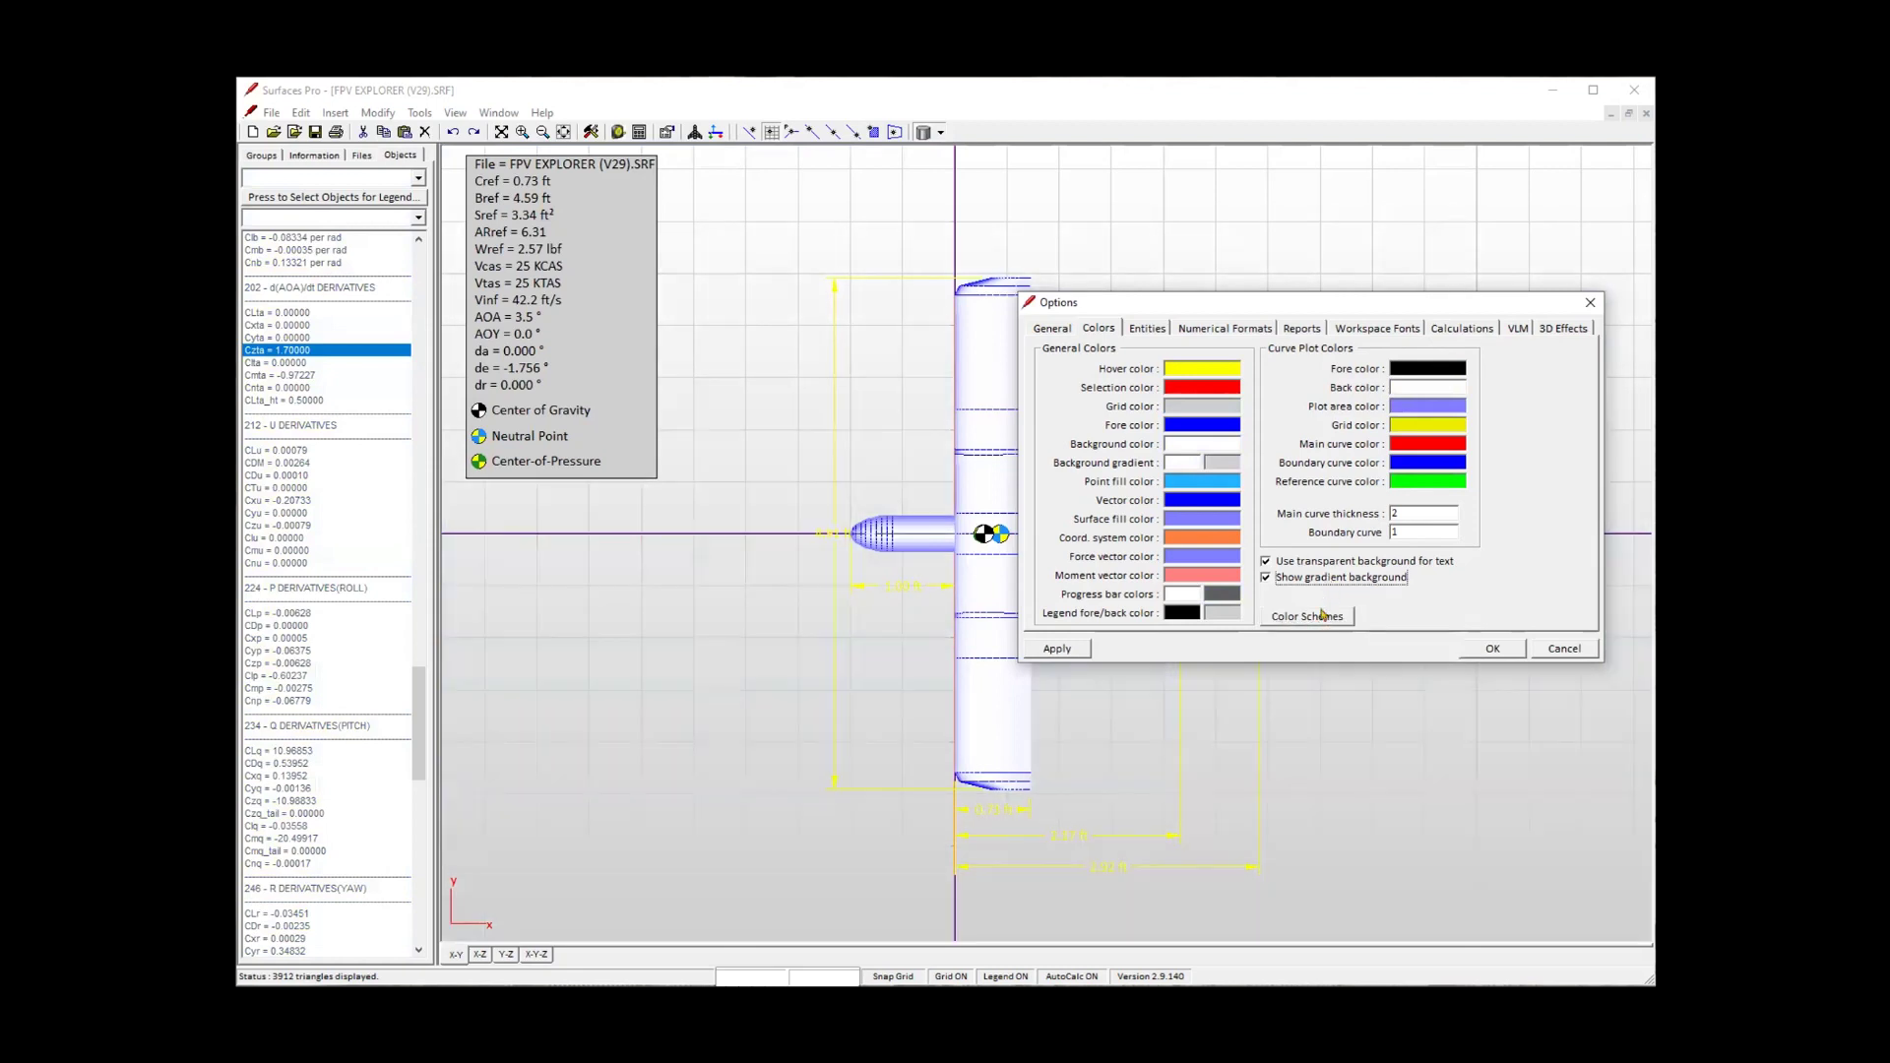
# Load the existing color scheme TechBlue.CLR.
pyautogui.click(1320, 616)
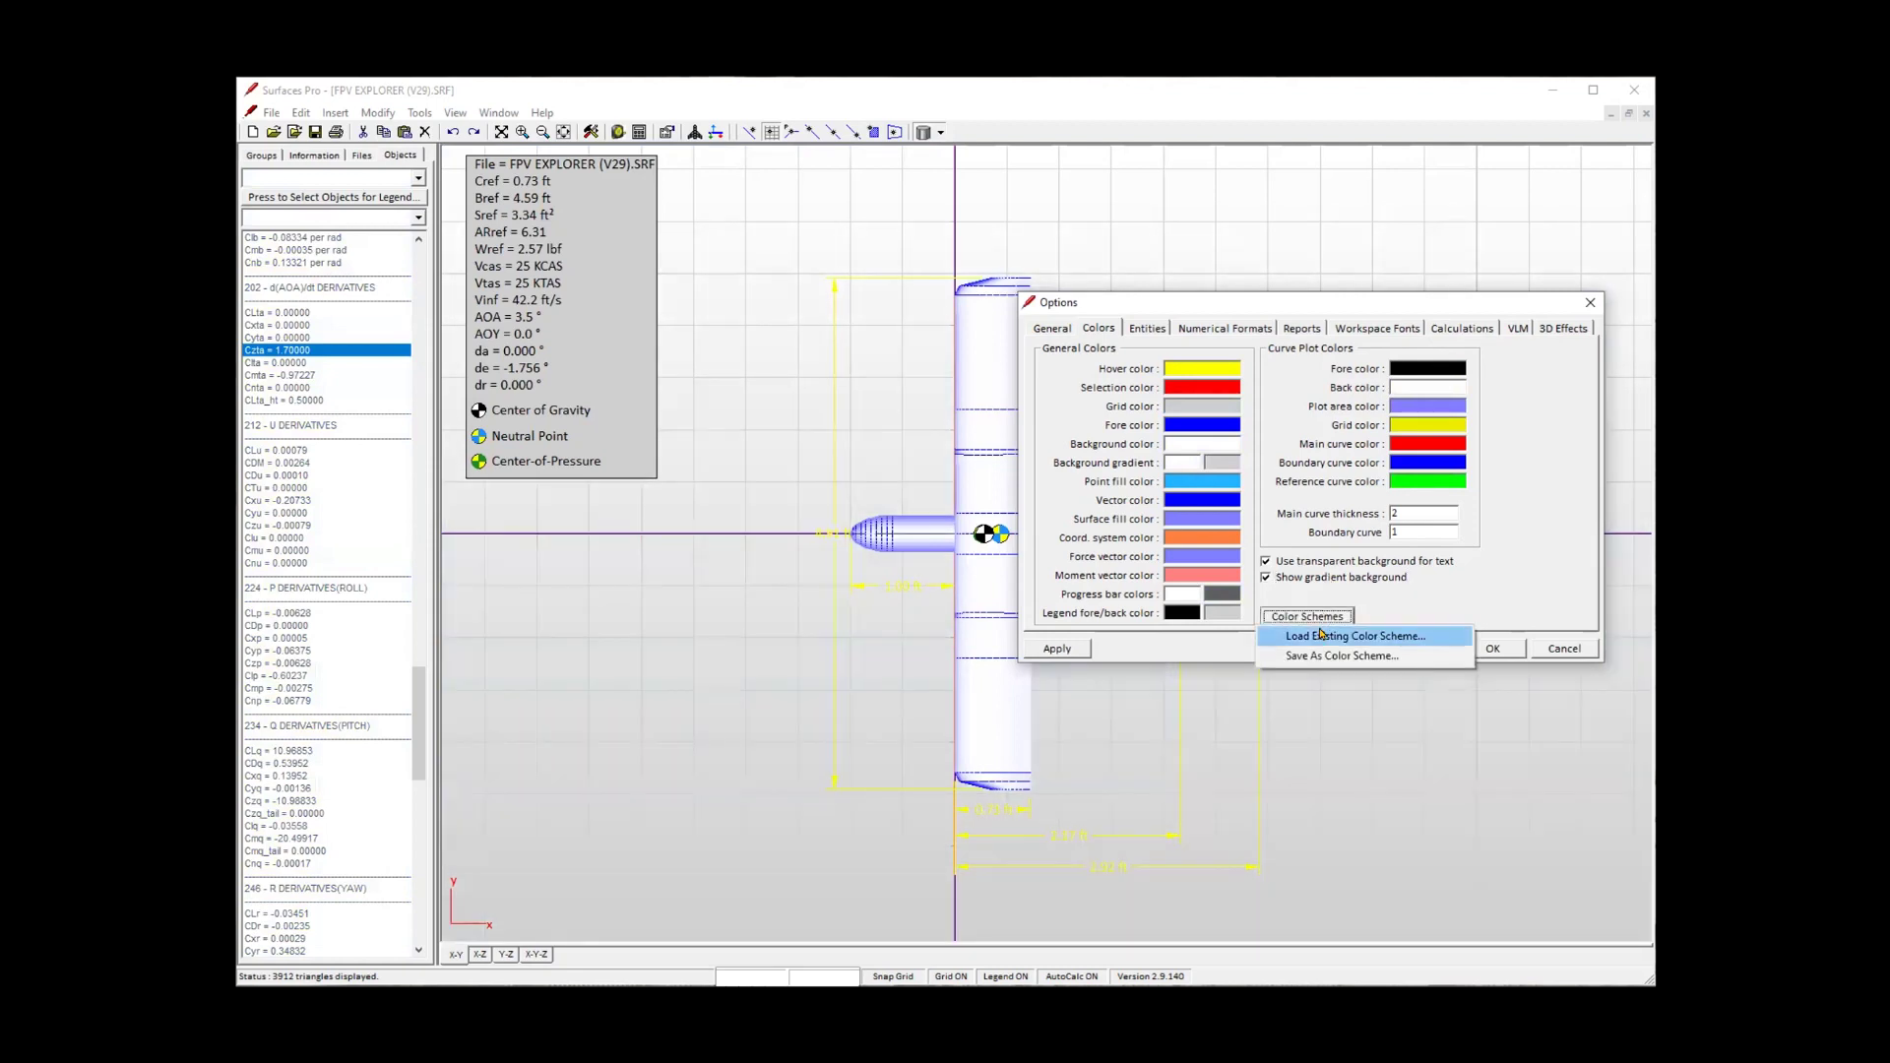
pyautogui.click(1321, 635)
pyautogui.click(1043, 701)
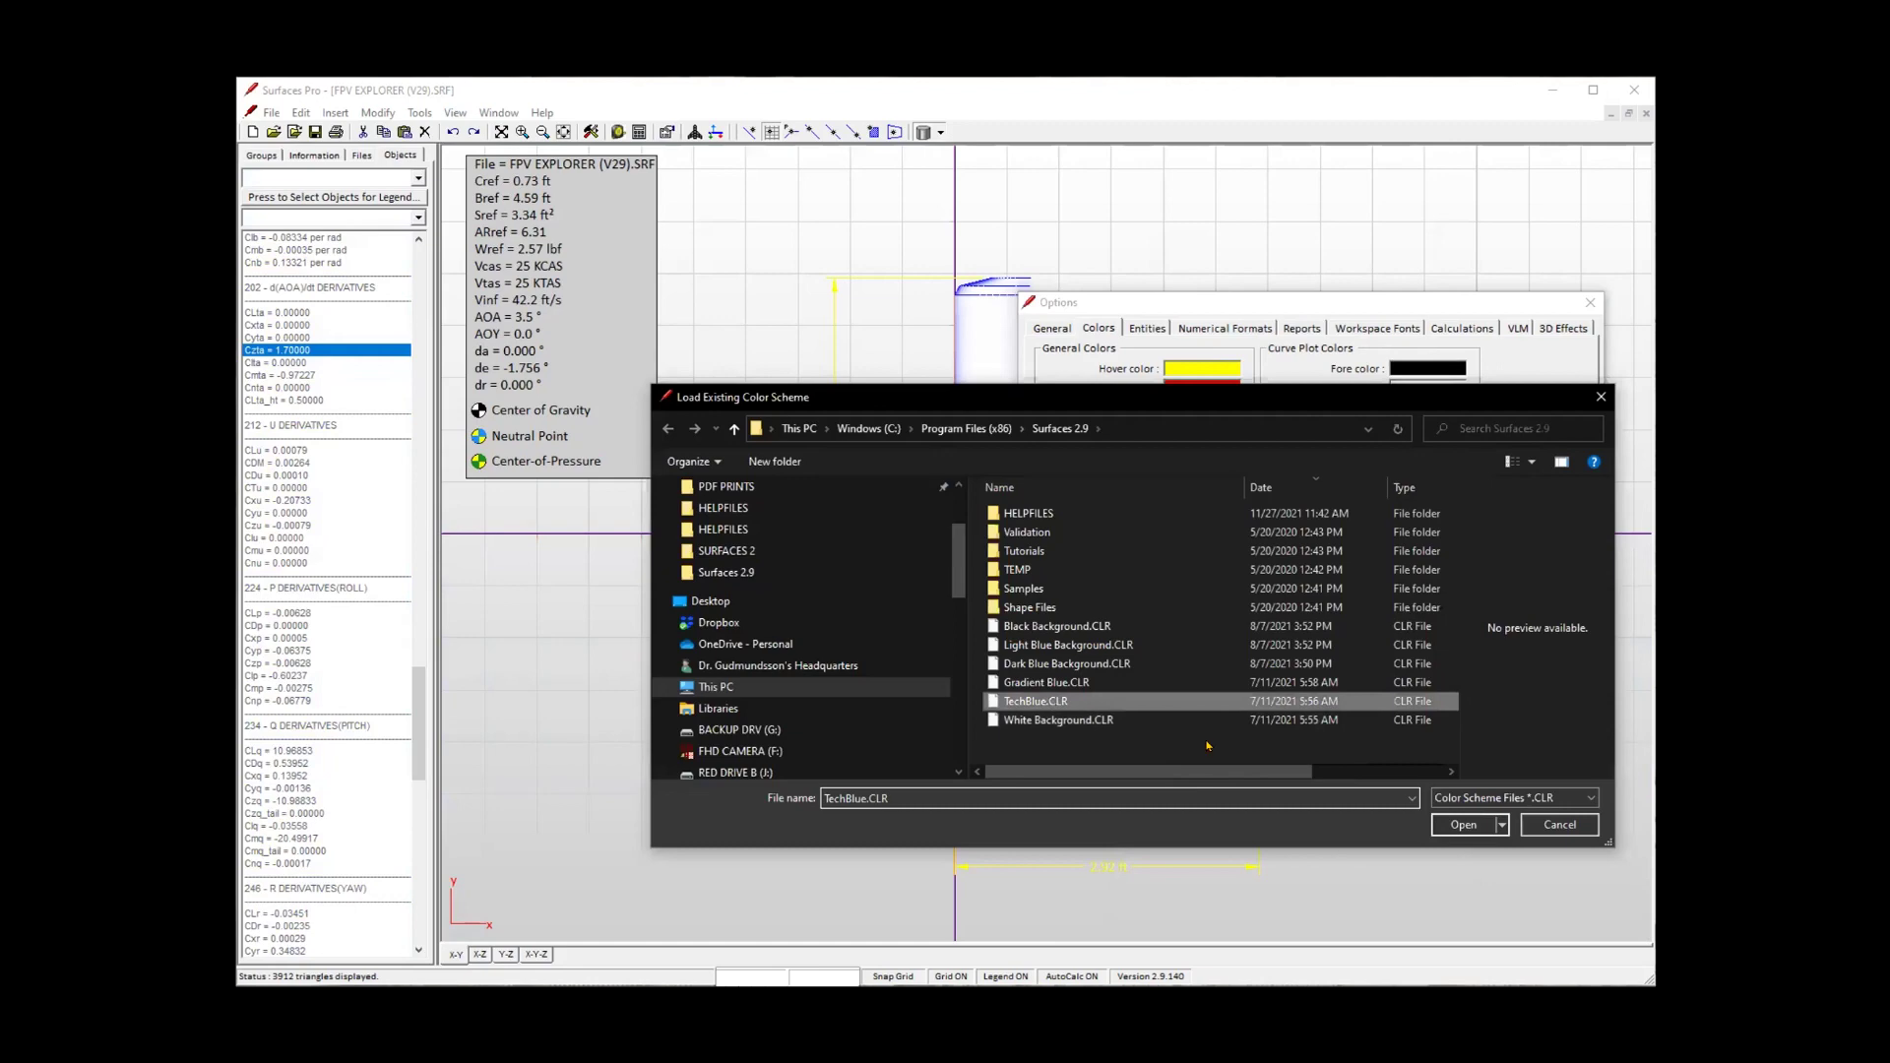
pyautogui.press('Return')
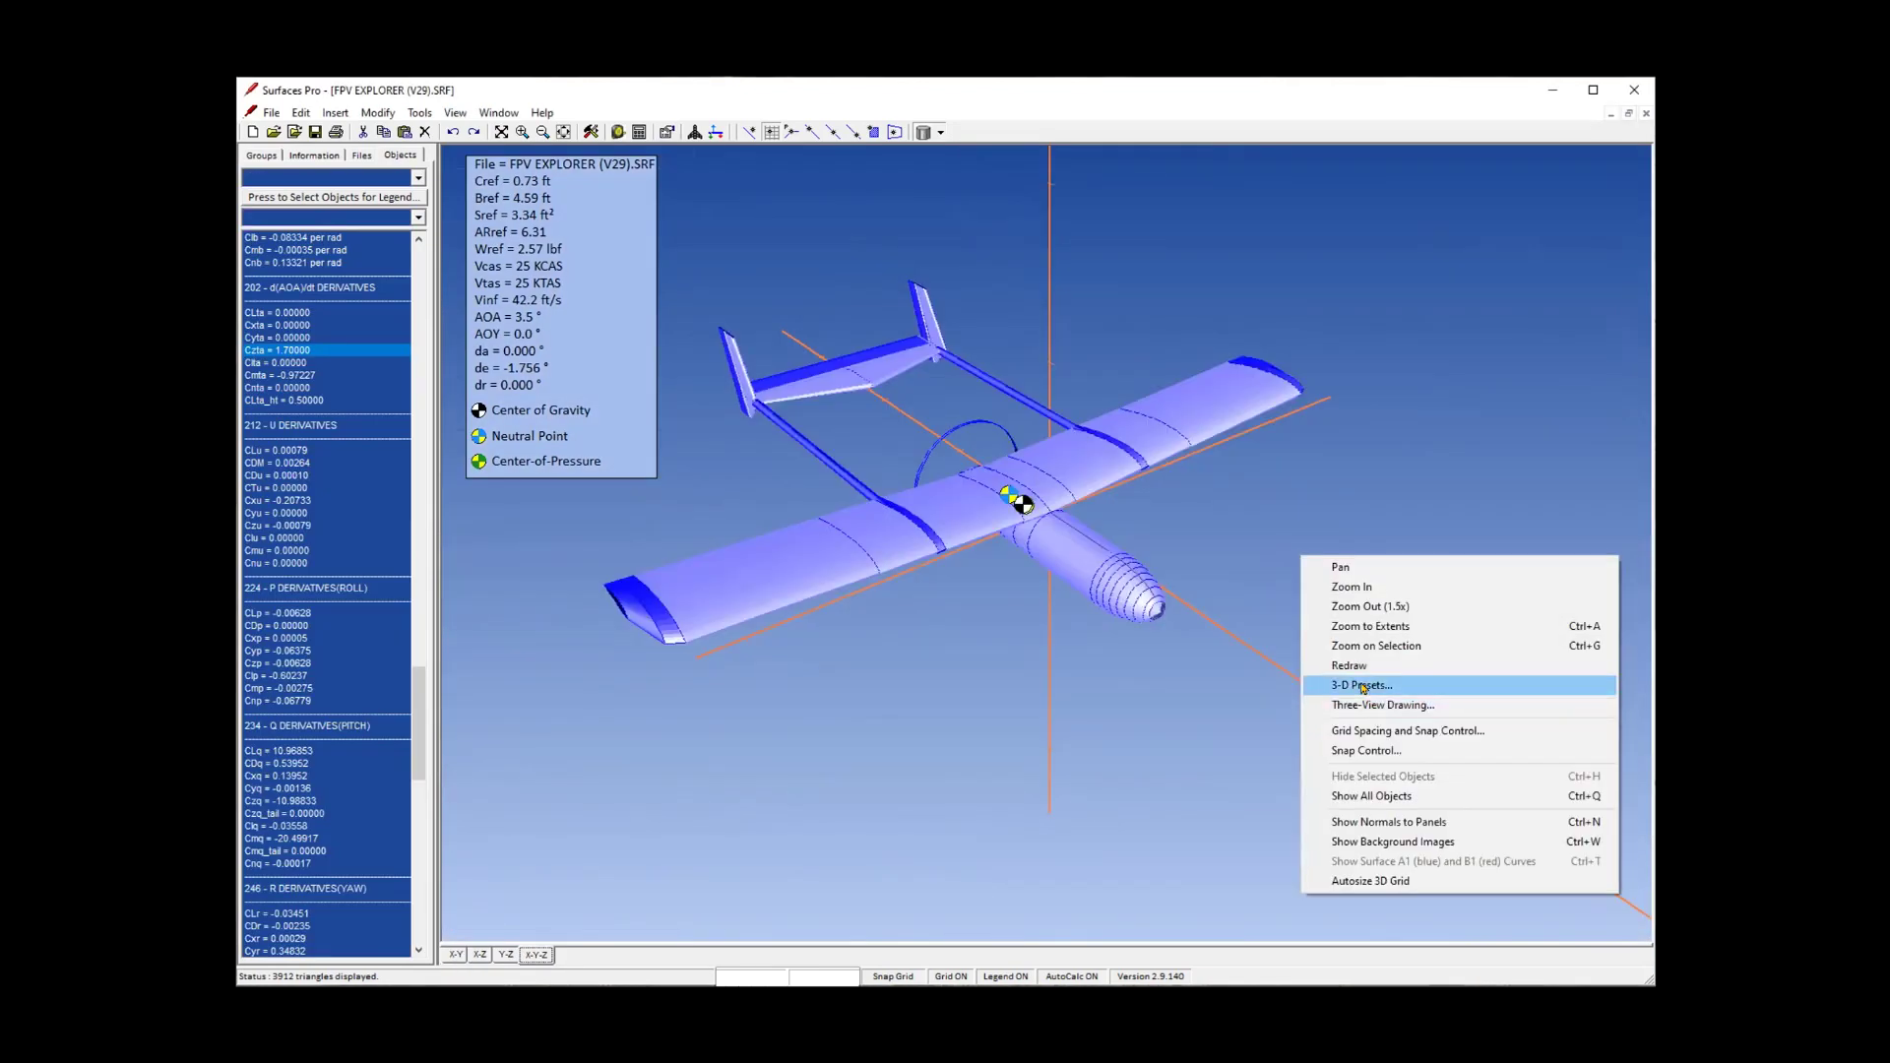
# Open the 3-D presets and view the aircraft from the top, bottom, left side, right side, front and rear.
pyautogui.click(1362, 686)
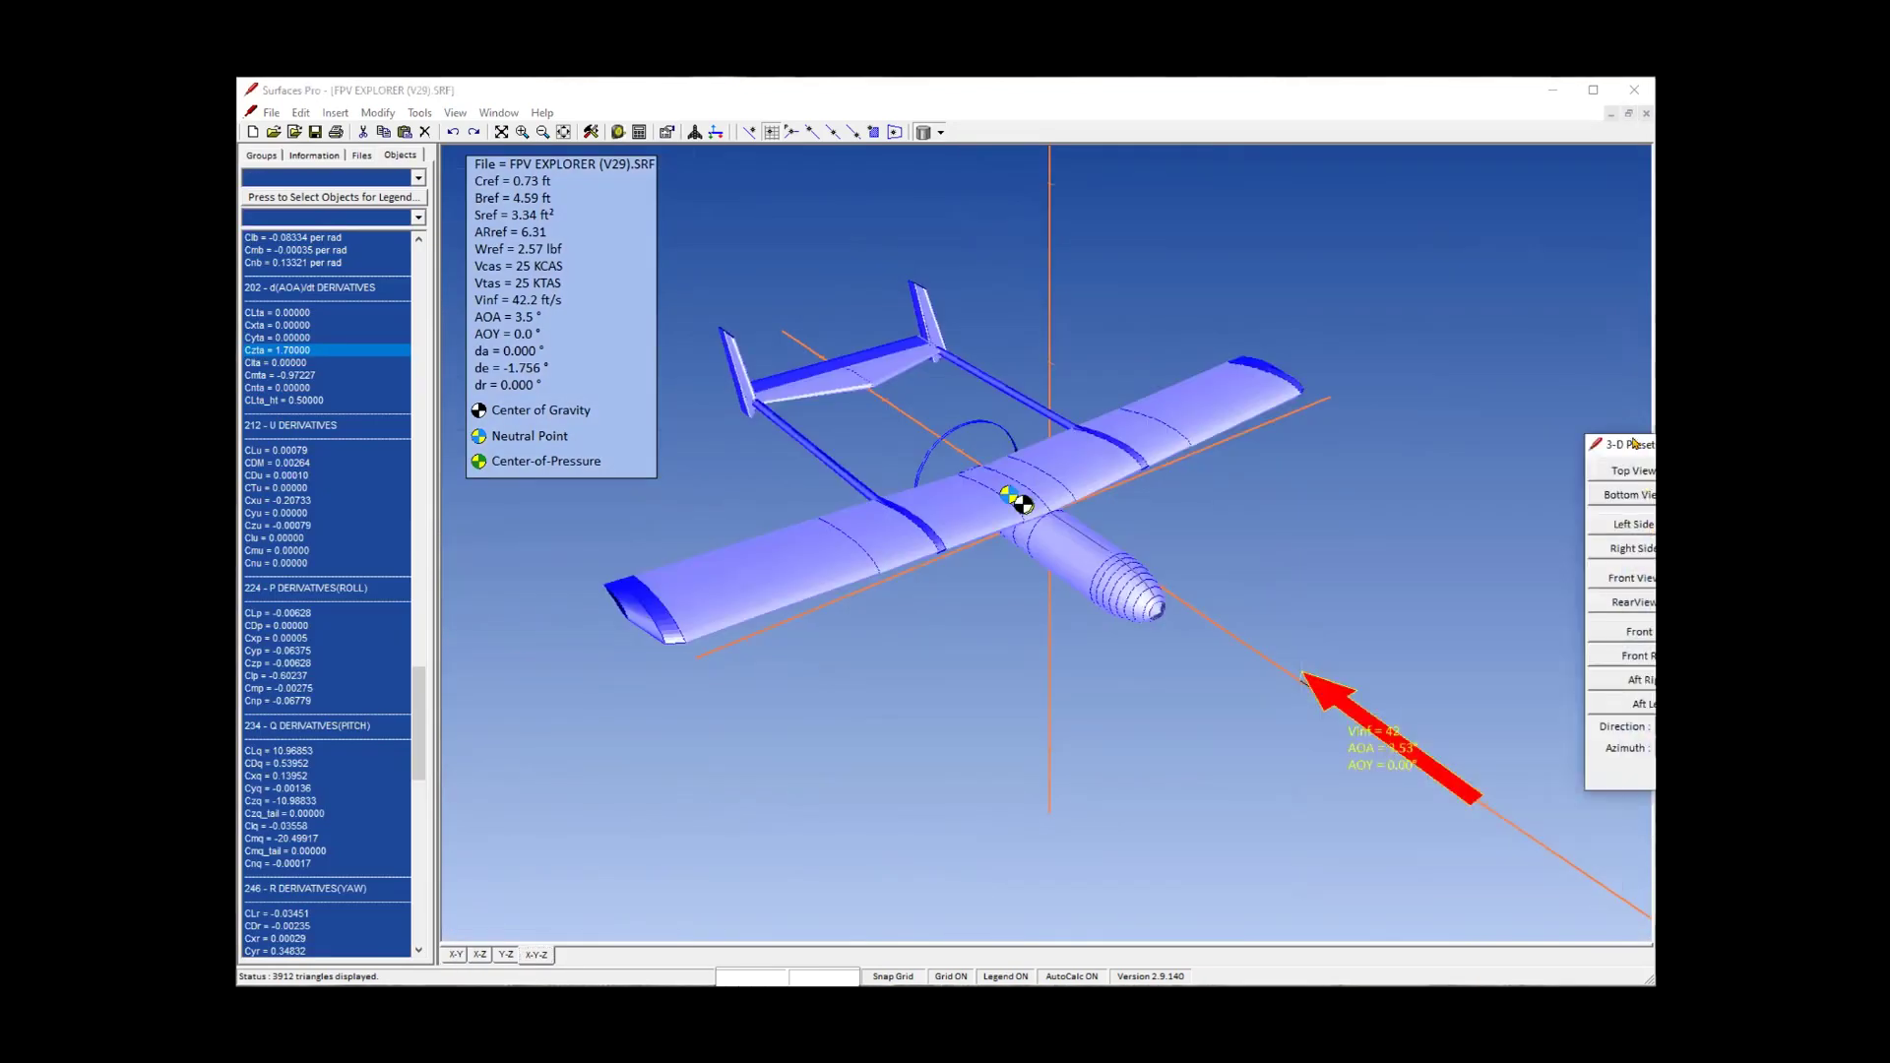
pyautogui.moveTo(1632, 444); pyautogui.dragTo(1488, 338)
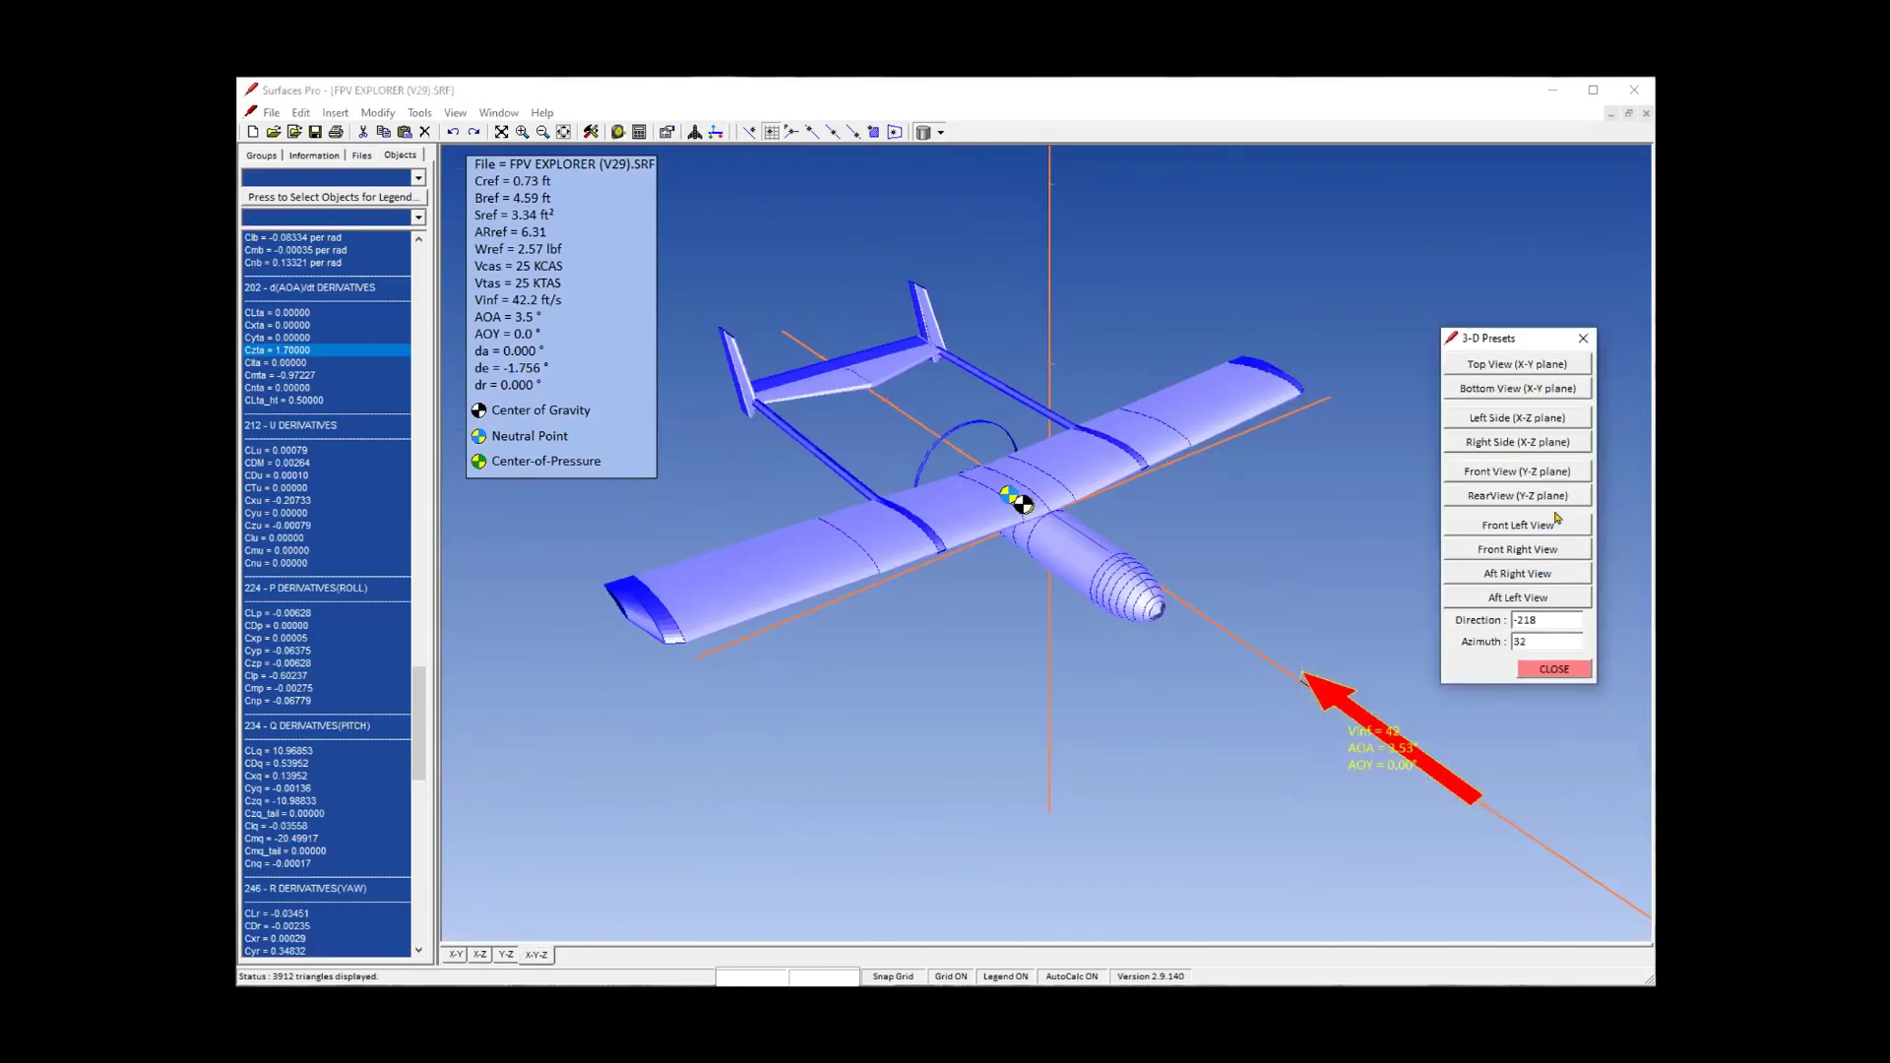
pyautogui.click(1515, 366)
pyautogui.click(1518, 389)
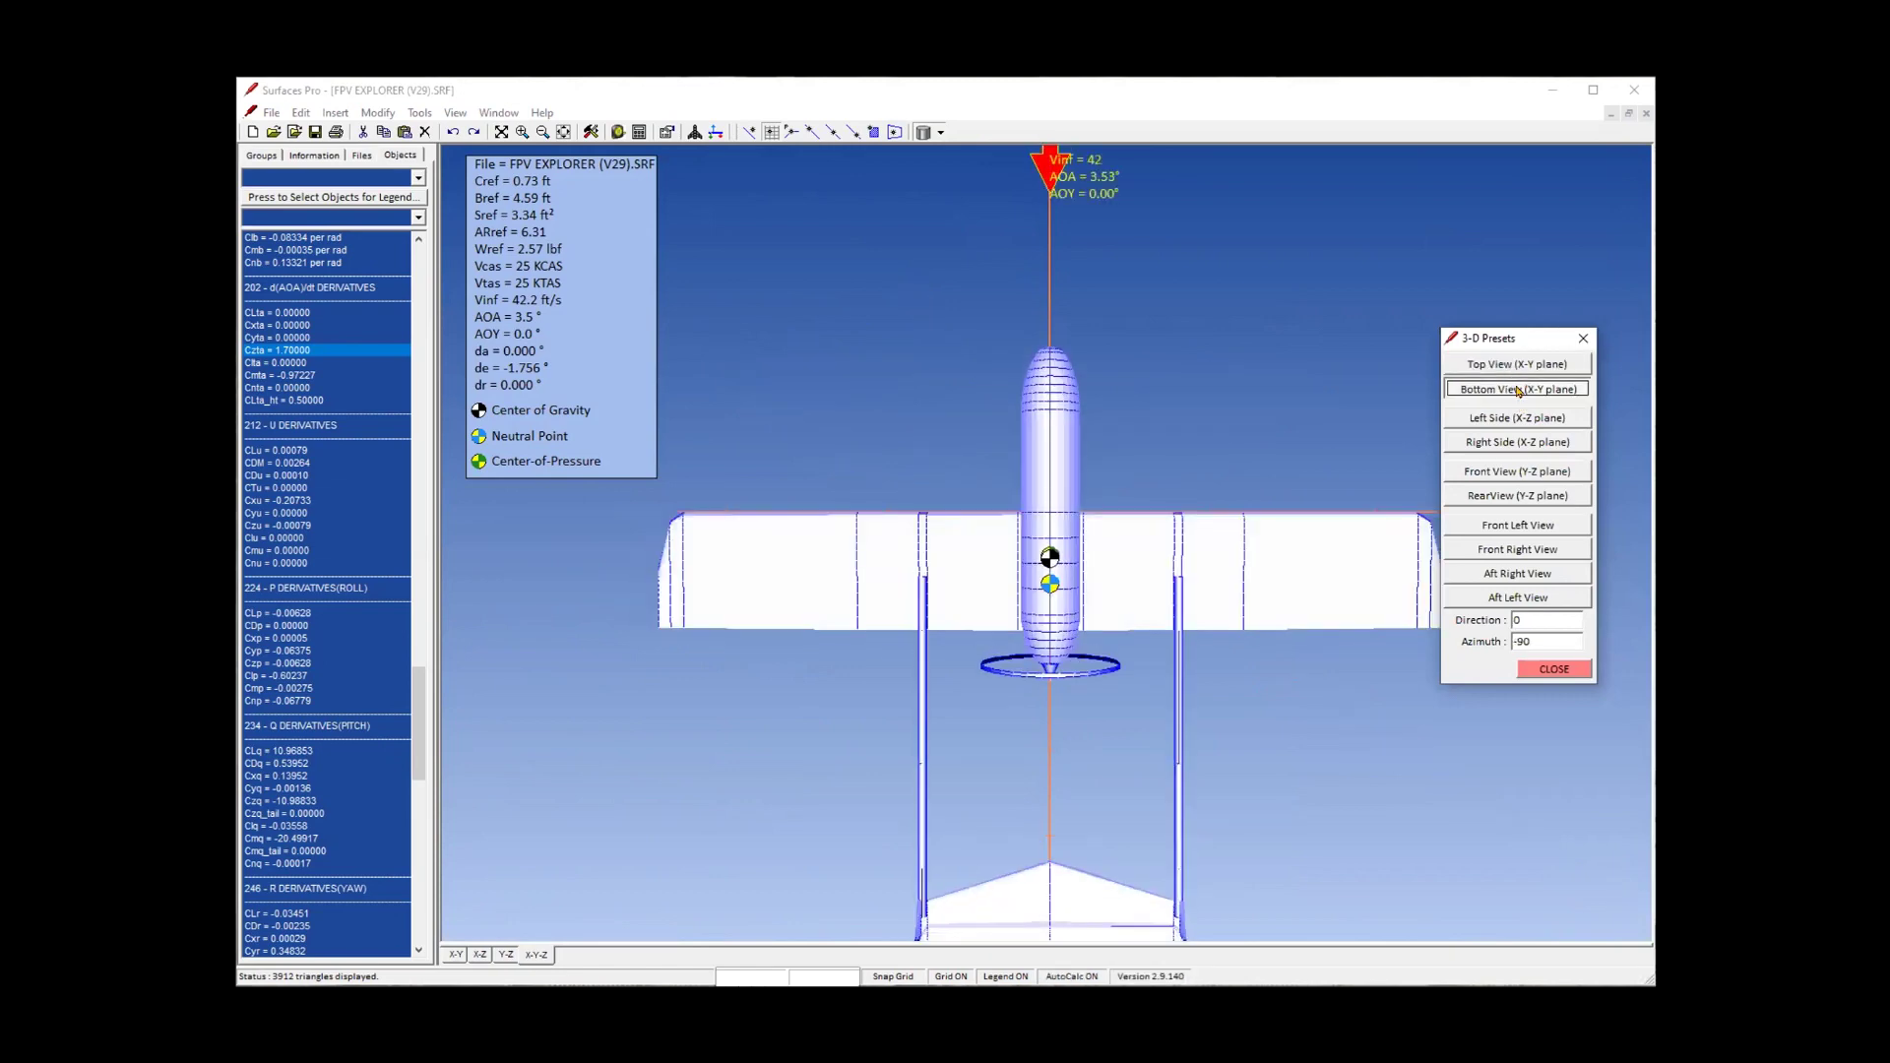
pyautogui.click(1522, 418)
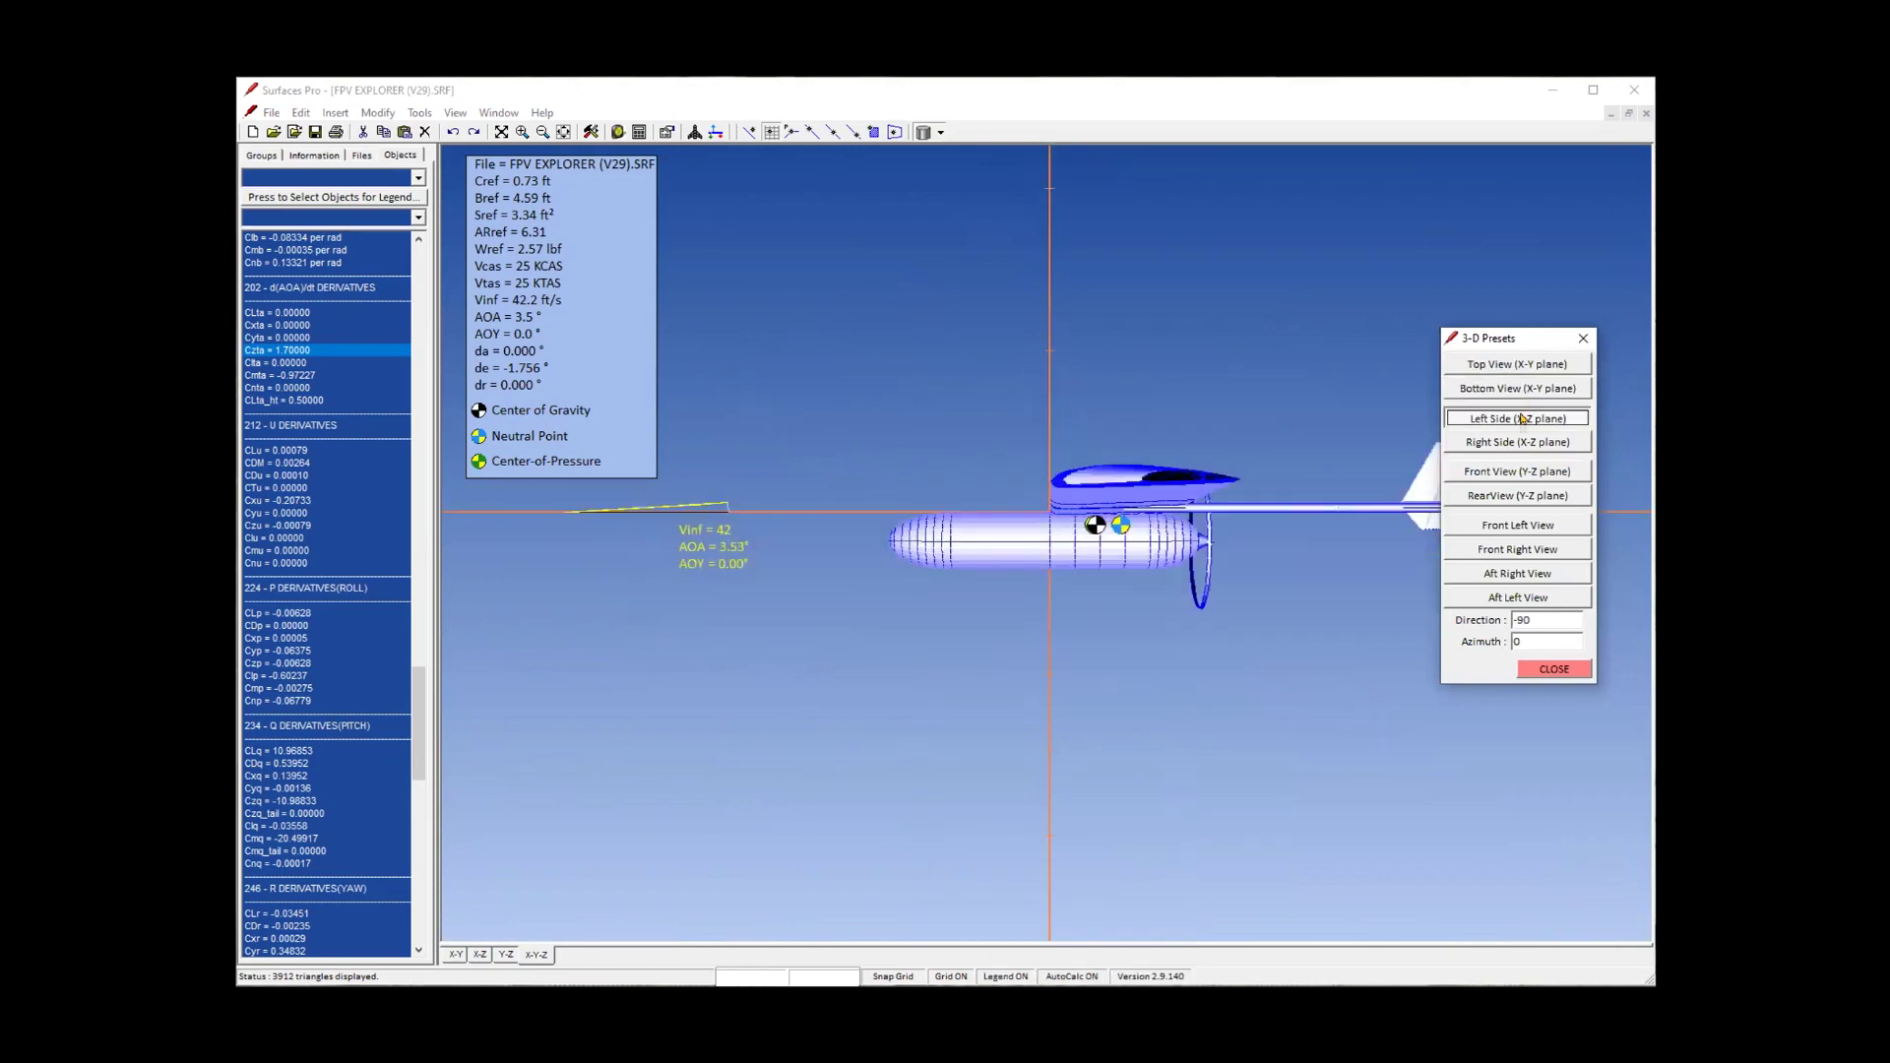
pyautogui.click(1519, 442)
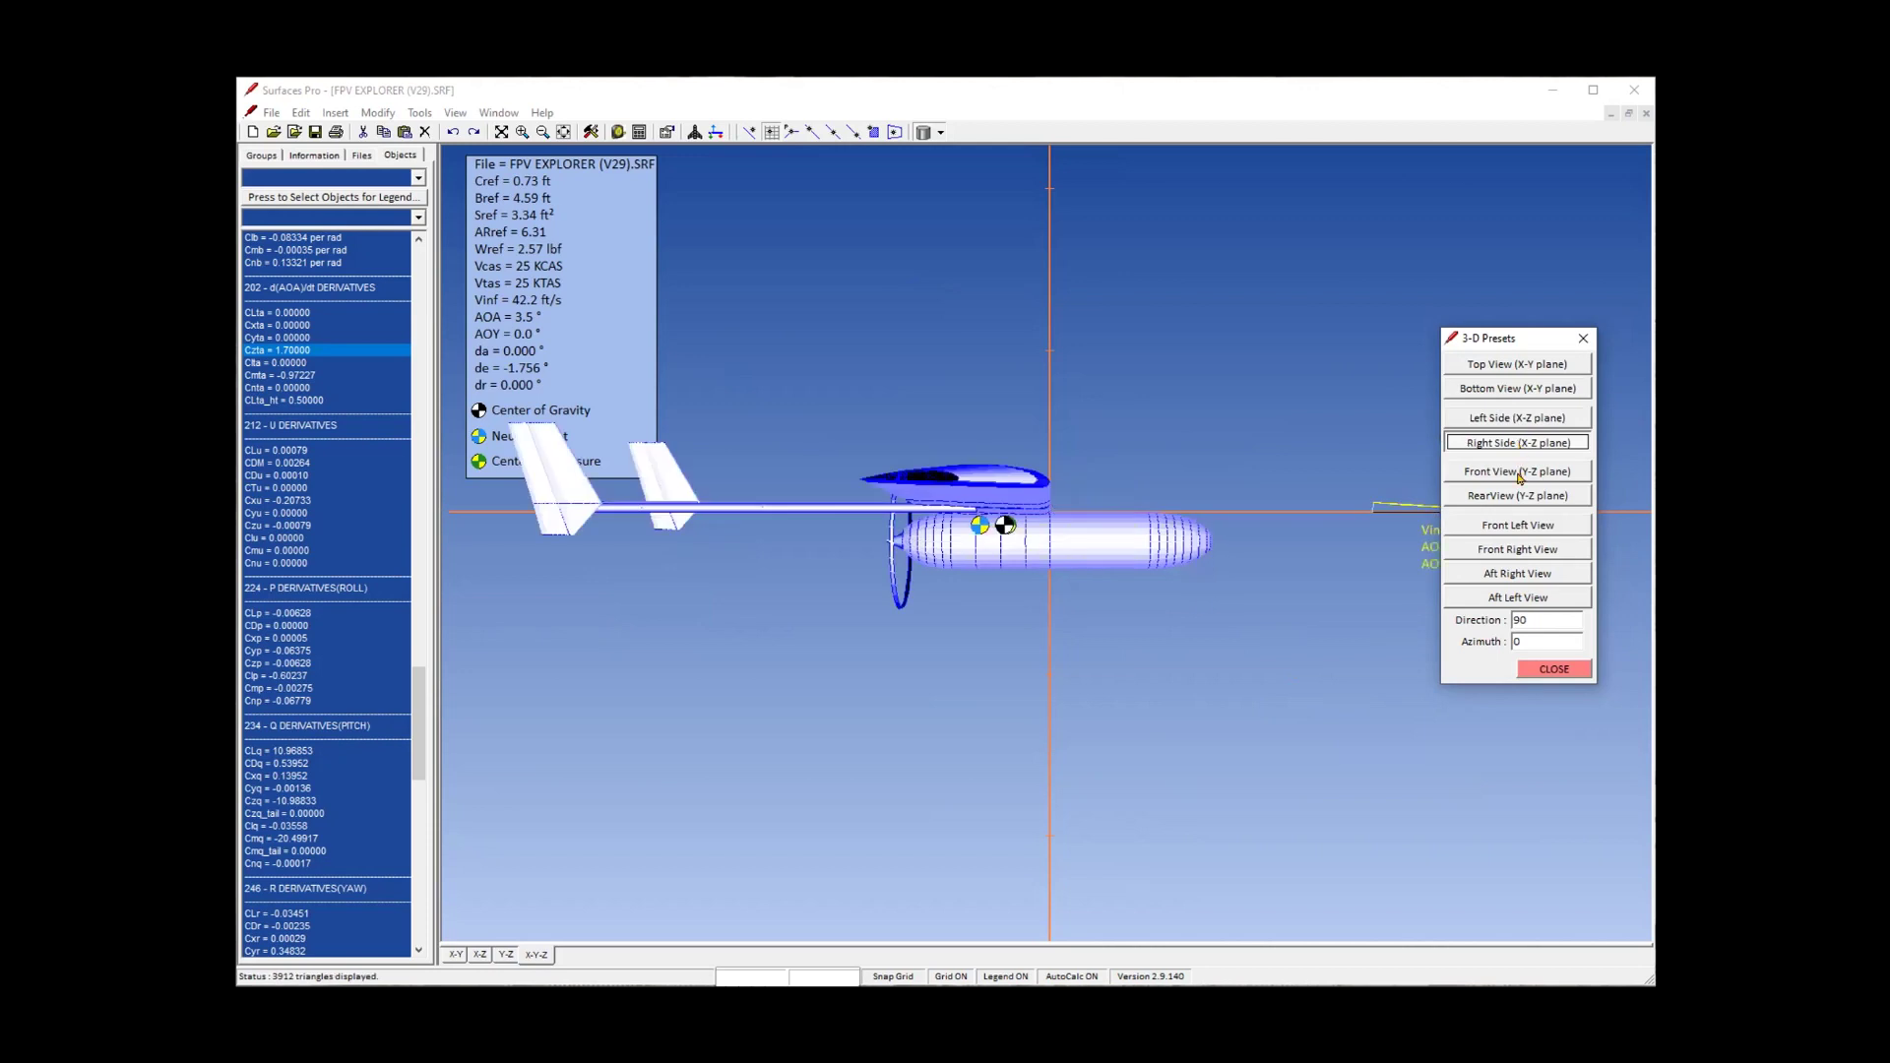
pyautogui.click(1519, 474)
pyautogui.click(1519, 502)
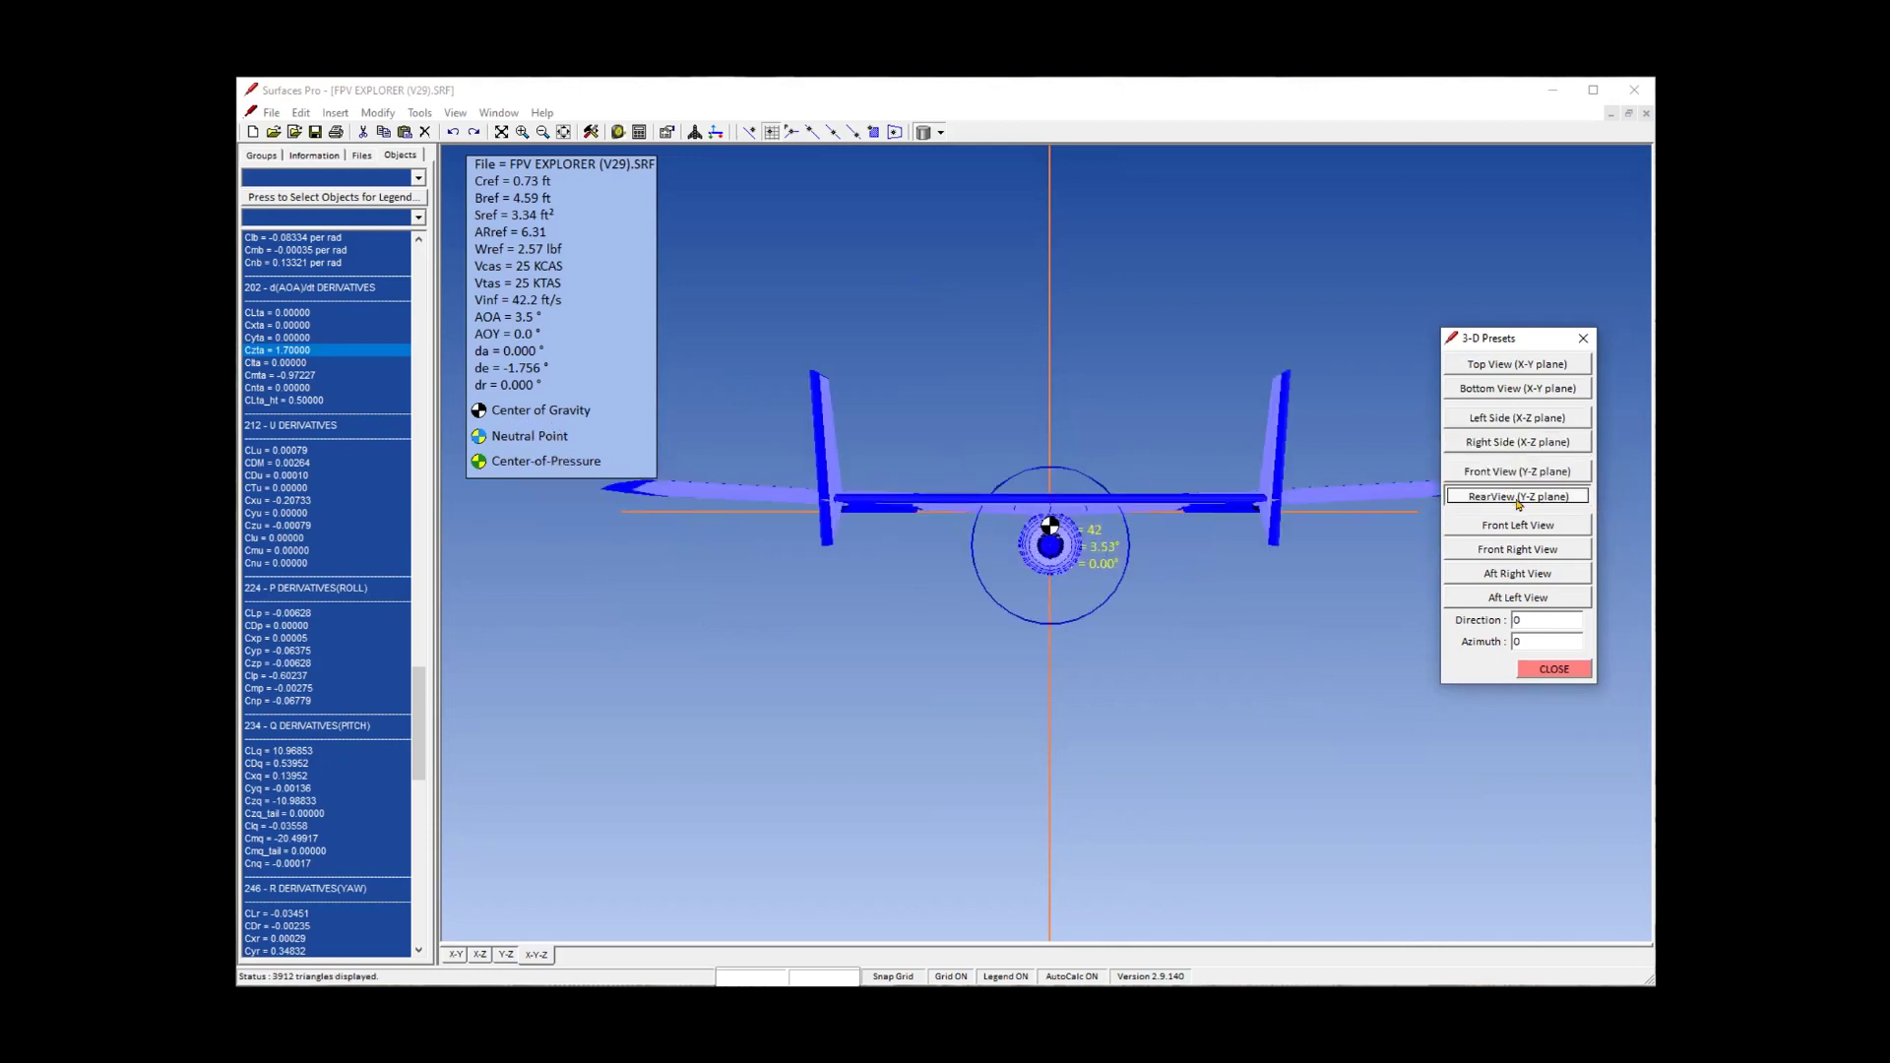
# View the aircraft from the front left, front right, aft right and aft left presets, and close the presets.
pyautogui.click(1517, 526)
pyautogui.click(1515, 544)
pyautogui.click(1517, 571)
pyautogui.click(1518, 590)
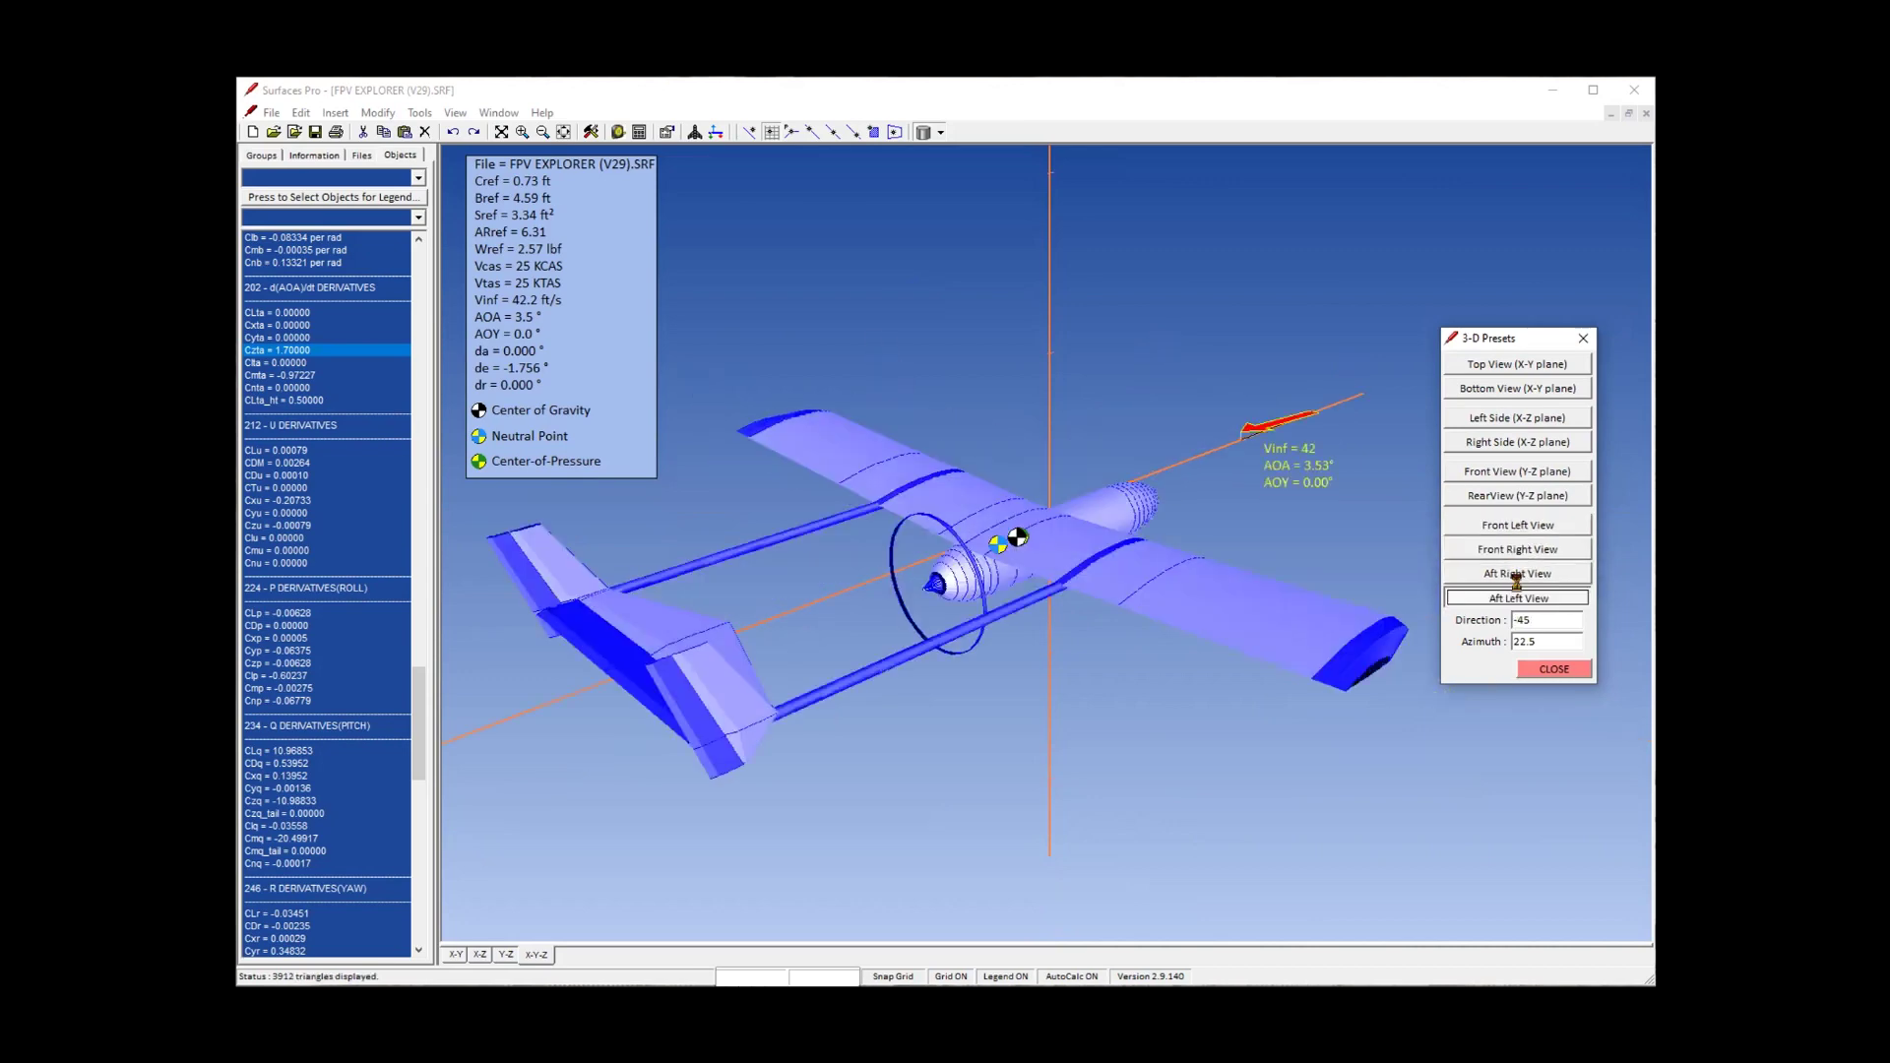
pyautogui.doubleClick(1523, 618)
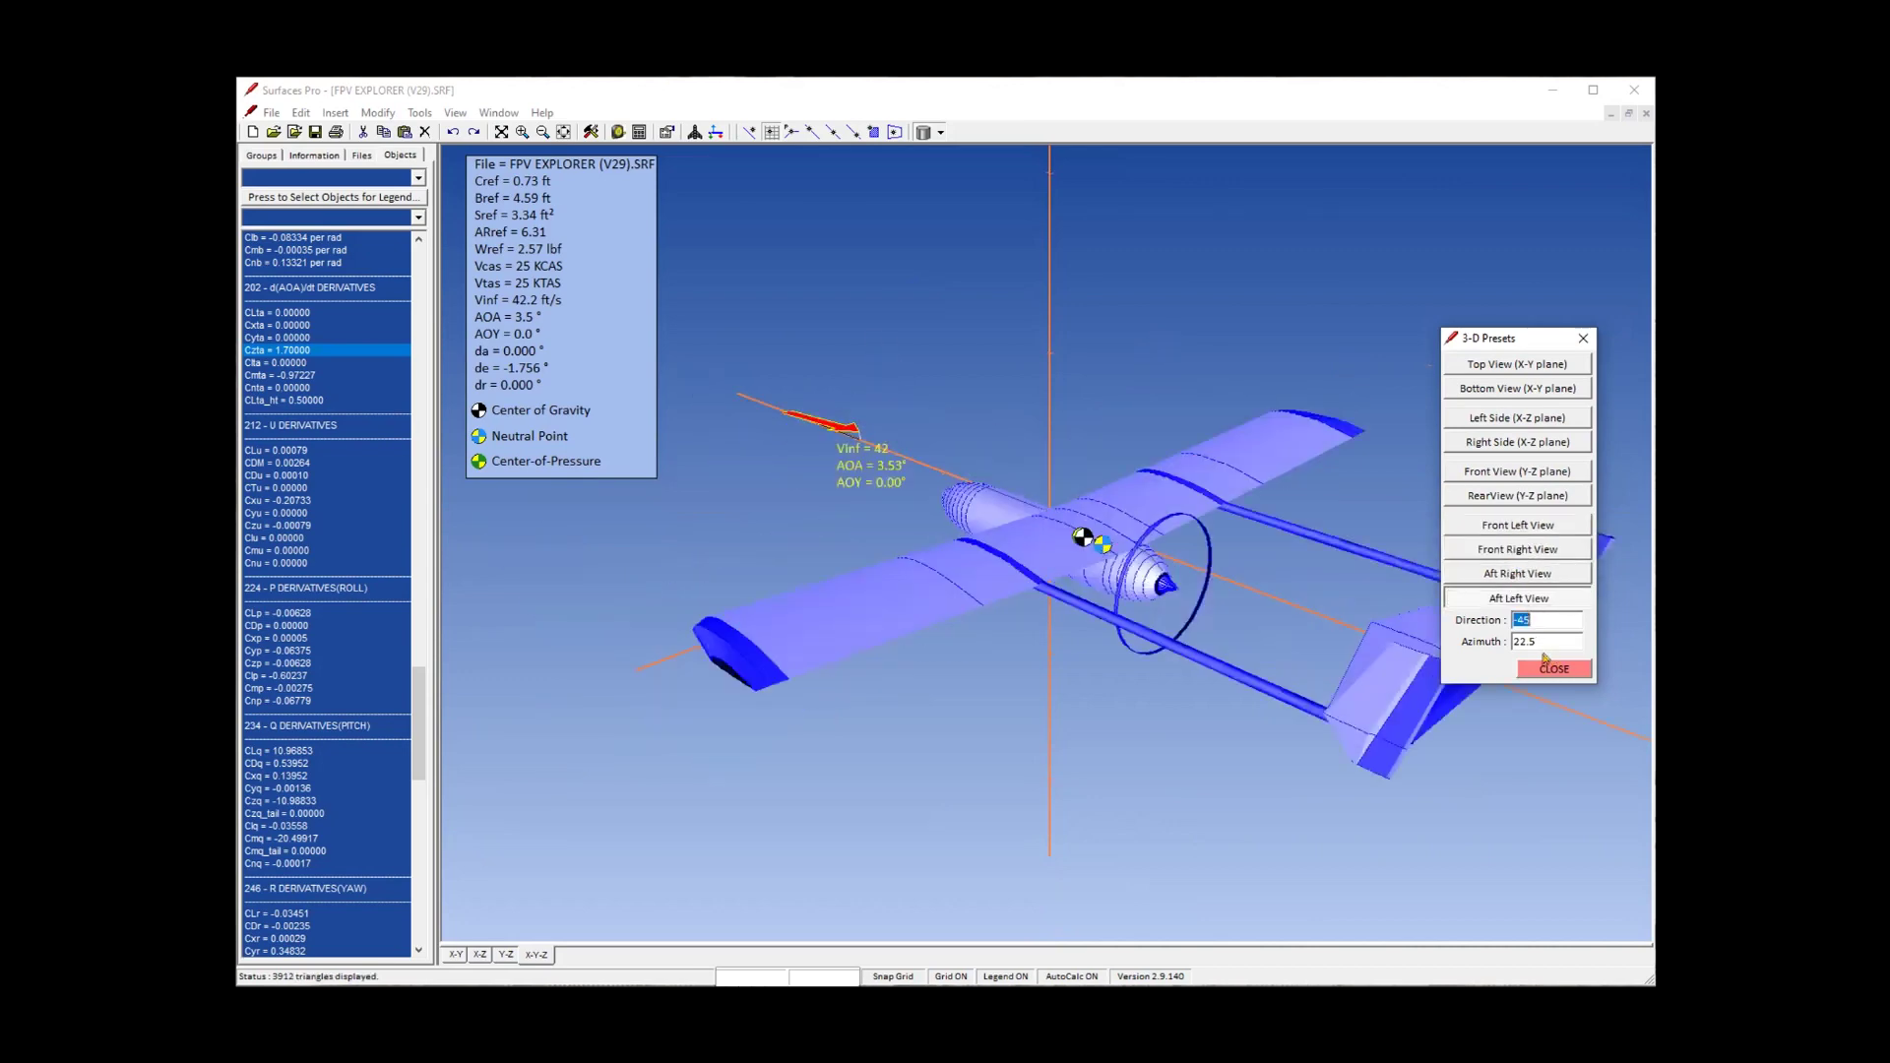
pyautogui.click(1547, 671)
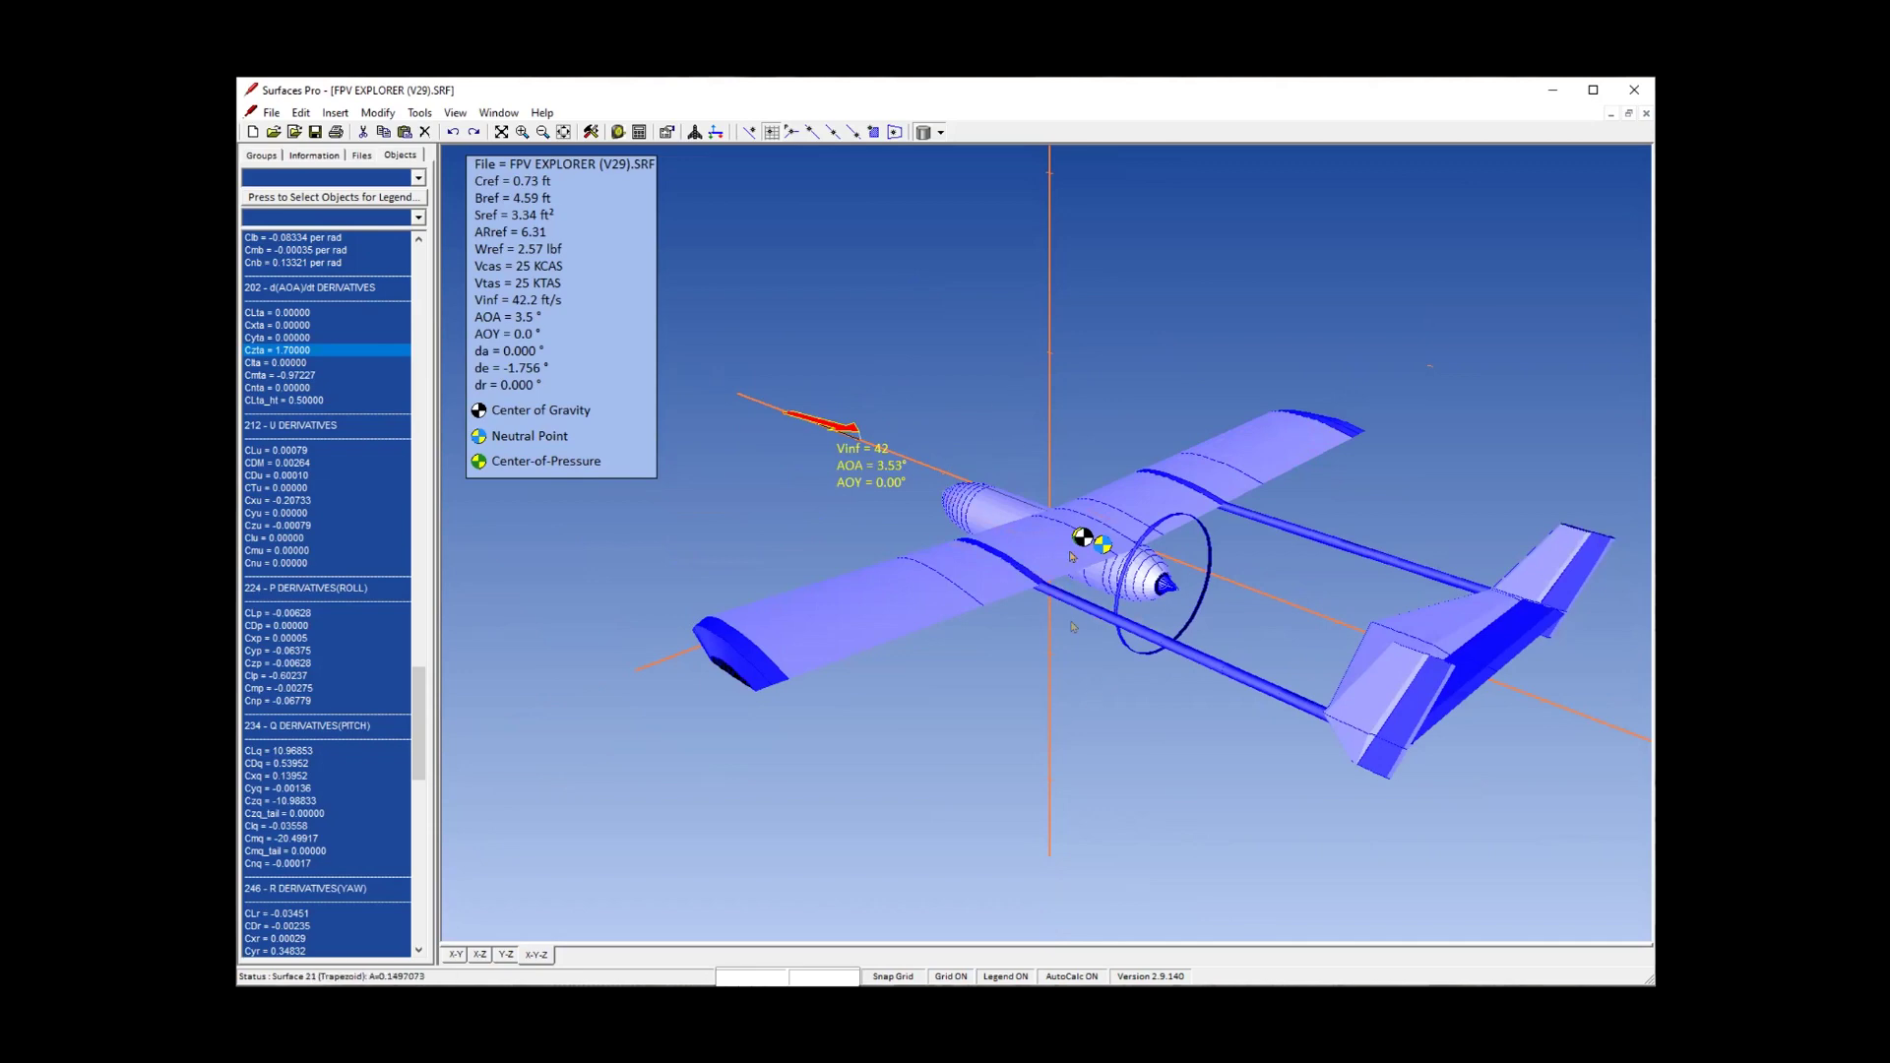
# Shift the 3D aircraft view slightly and open the three-view drawing.
pyautogui.moveTo(916, 370); pyautogui.dragTo(897, 336, button='middle')
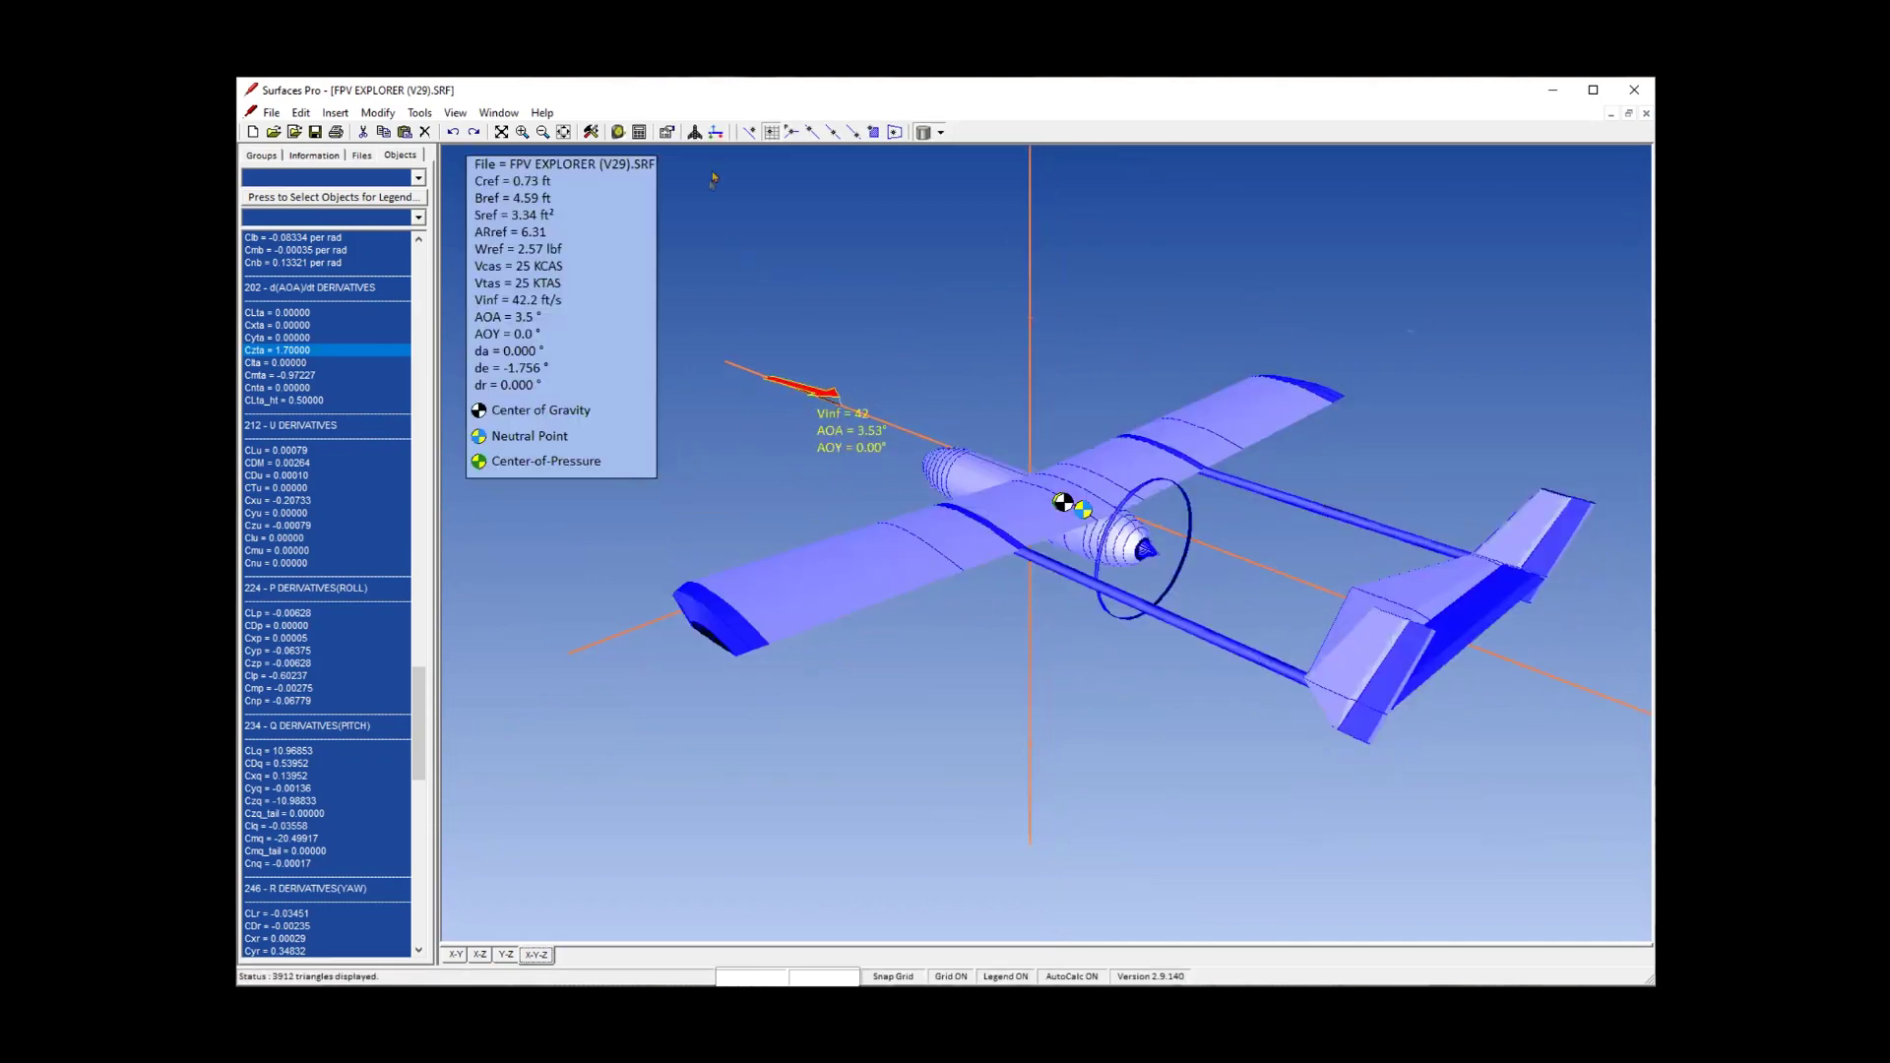
pyautogui.rightClick(775, 208)
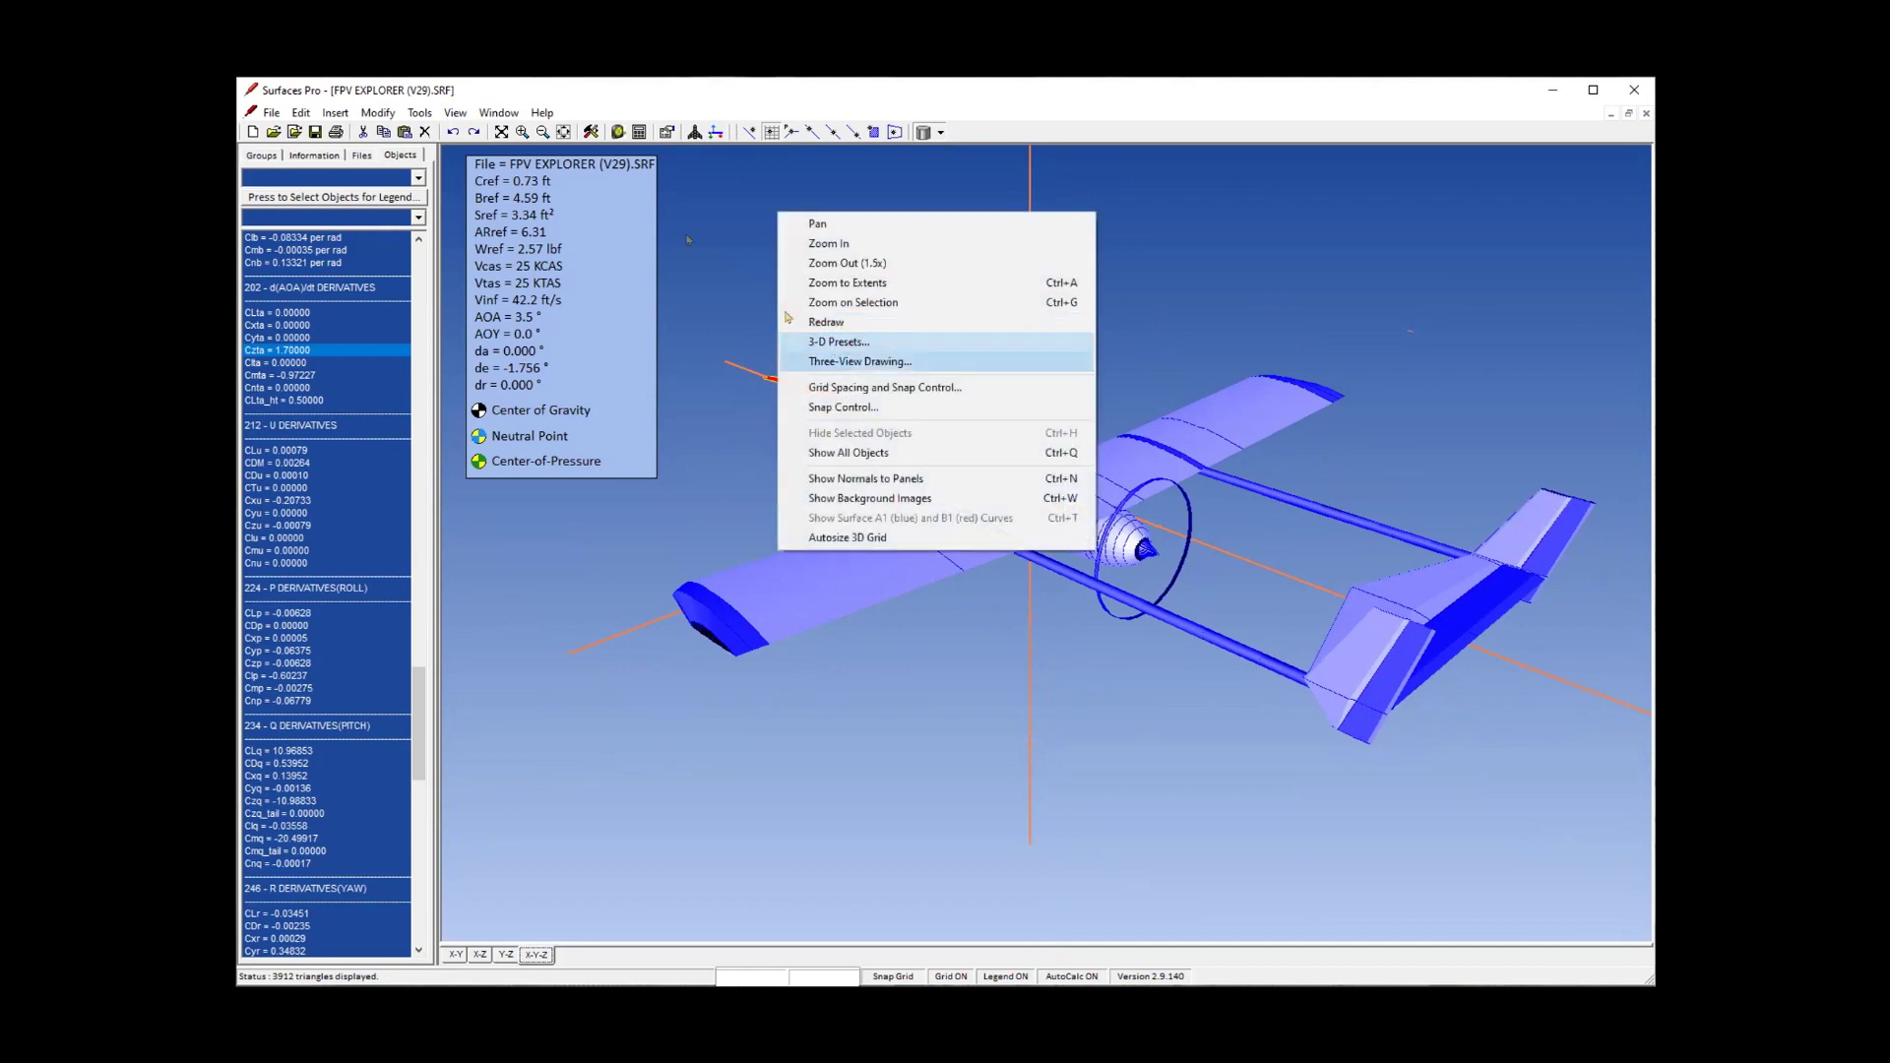
pyautogui.click(456, 114)
pyautogui.click(525, 271)
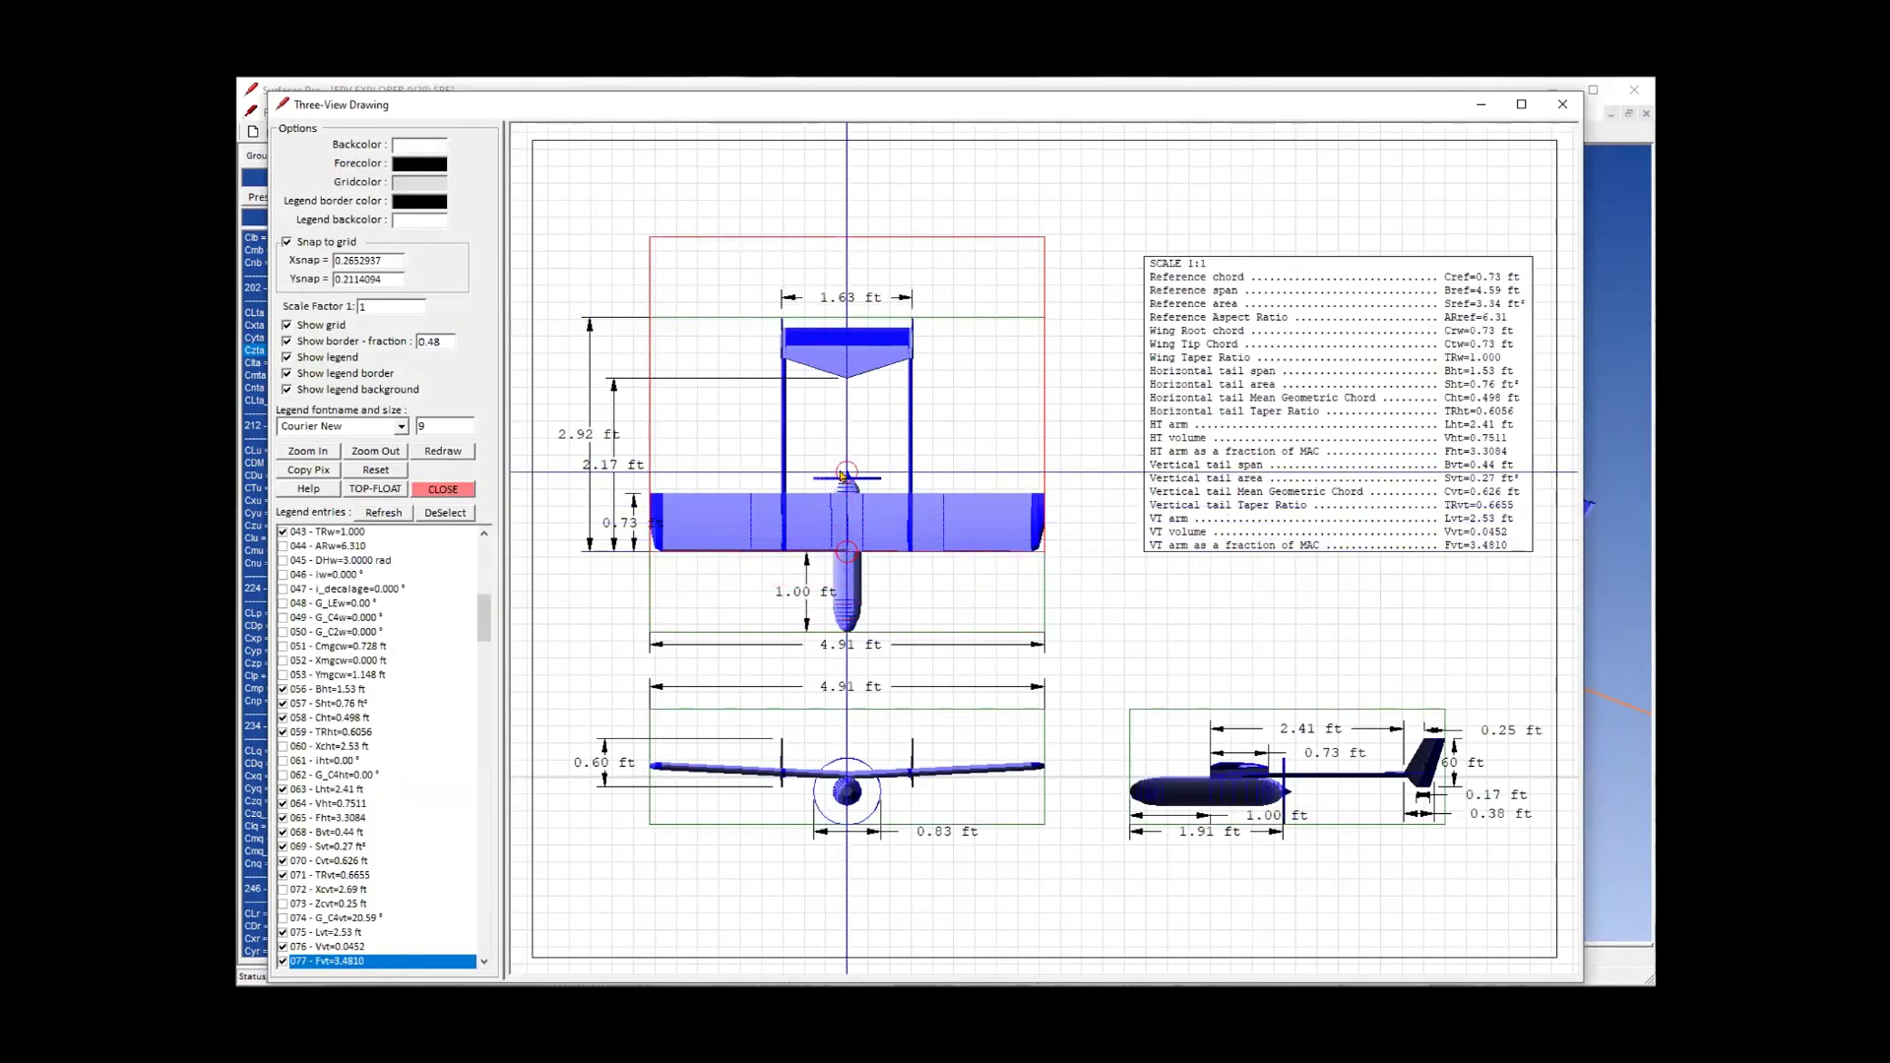
# Move the top view up and the front and side views down to space out the three-view drawing.
pyautogui.moveTo(841, 477); pyautogui.dragTo(841, 414)
pyautogui.moveTo(860, 772); pyautogui.dragTo(860, 805)
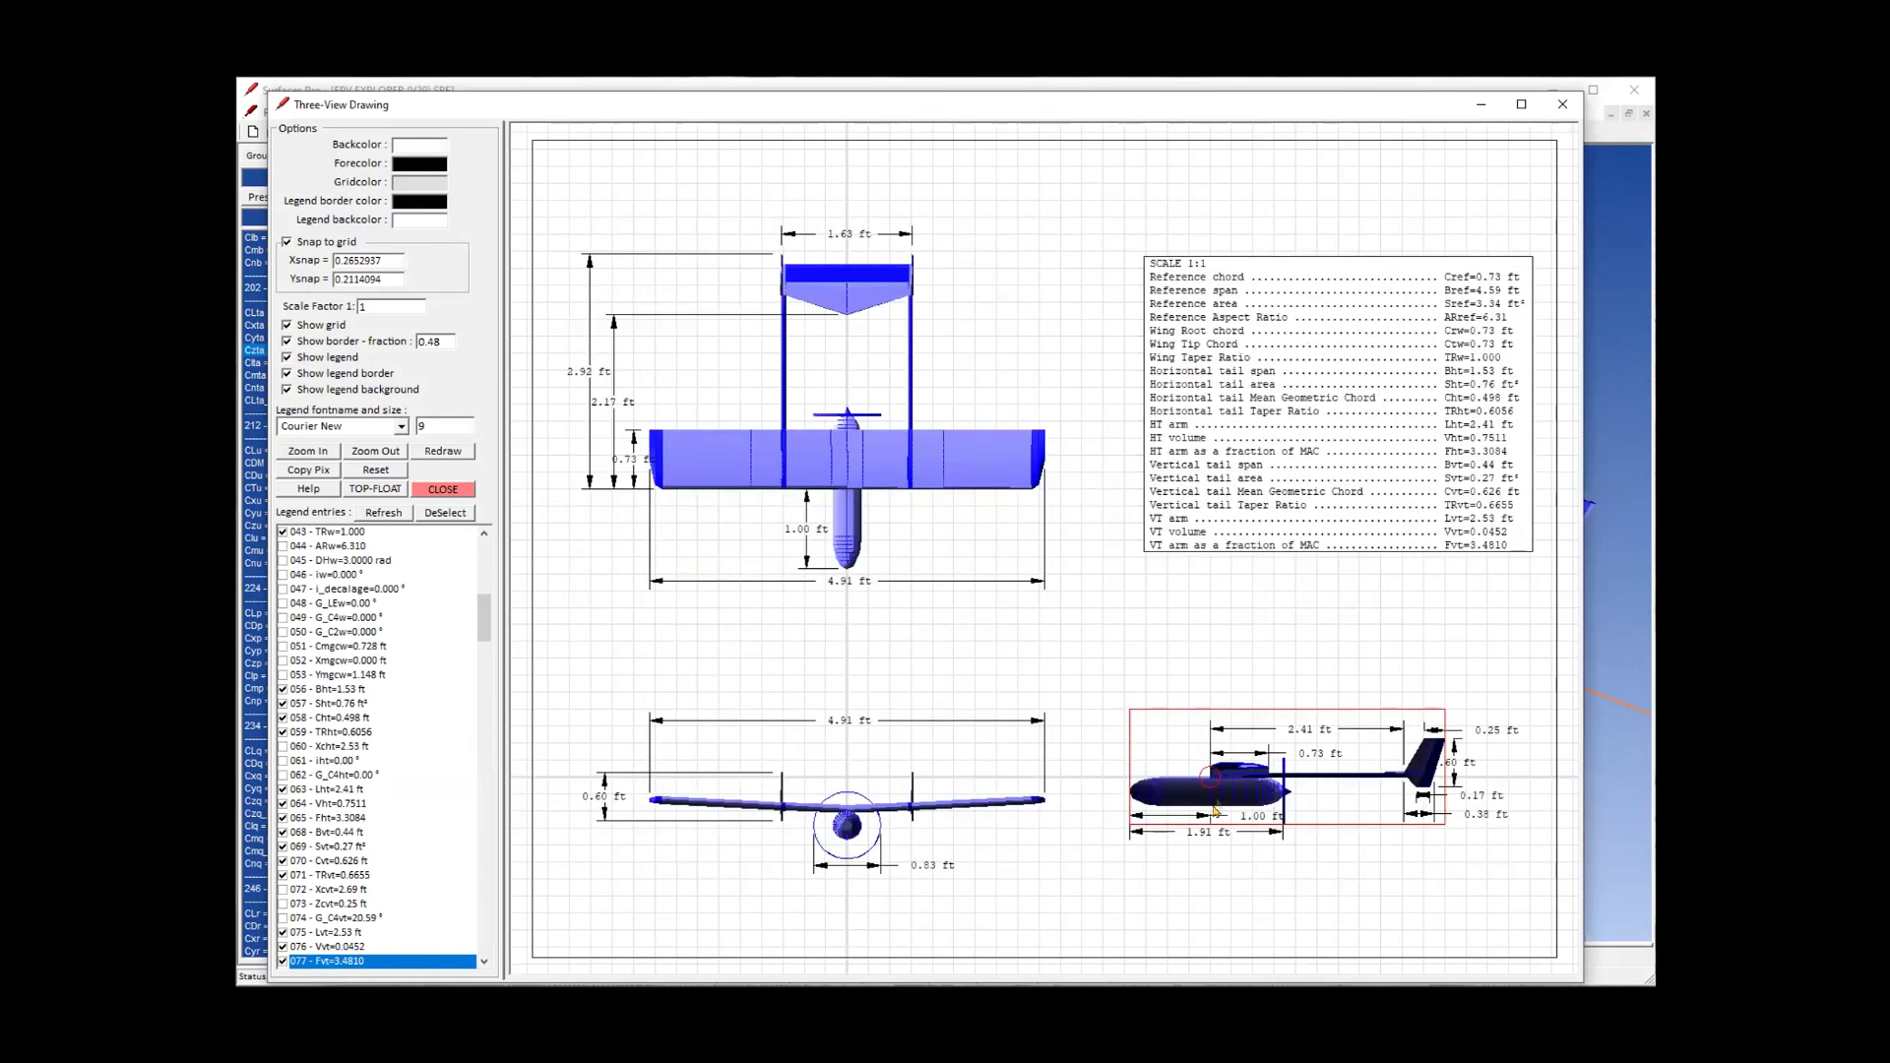
pyautogui.moveTo(1216, 811); pyautogui.dragTo(1216, 845)
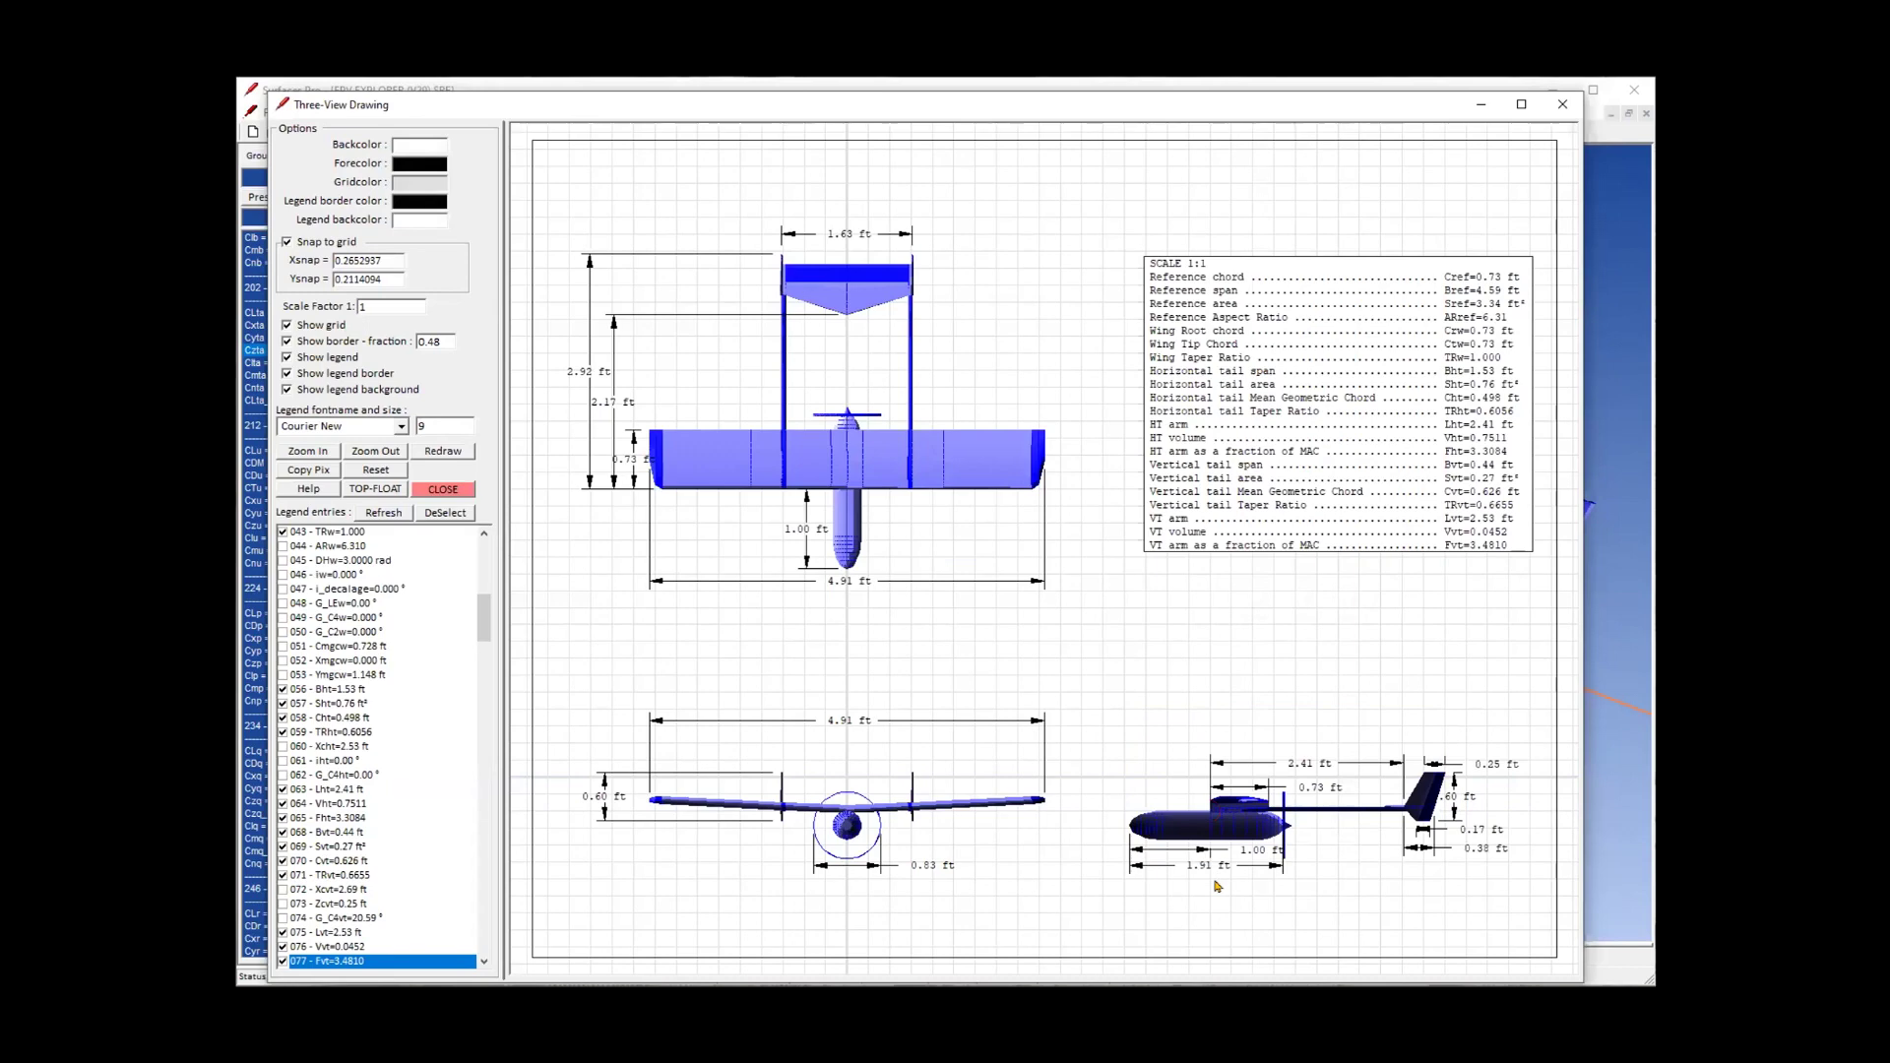
# Shift the legend of the three-view drawing slightly away from the border, look through the legend entries and close the drawing.
pyautogui.moveTo(1215, 330)
pyautogui.mouseDown()
pyautogui.moveTo(1188, 344)
pyautogui.moveTo(1187, 326)
pyautogui.mouseUp()
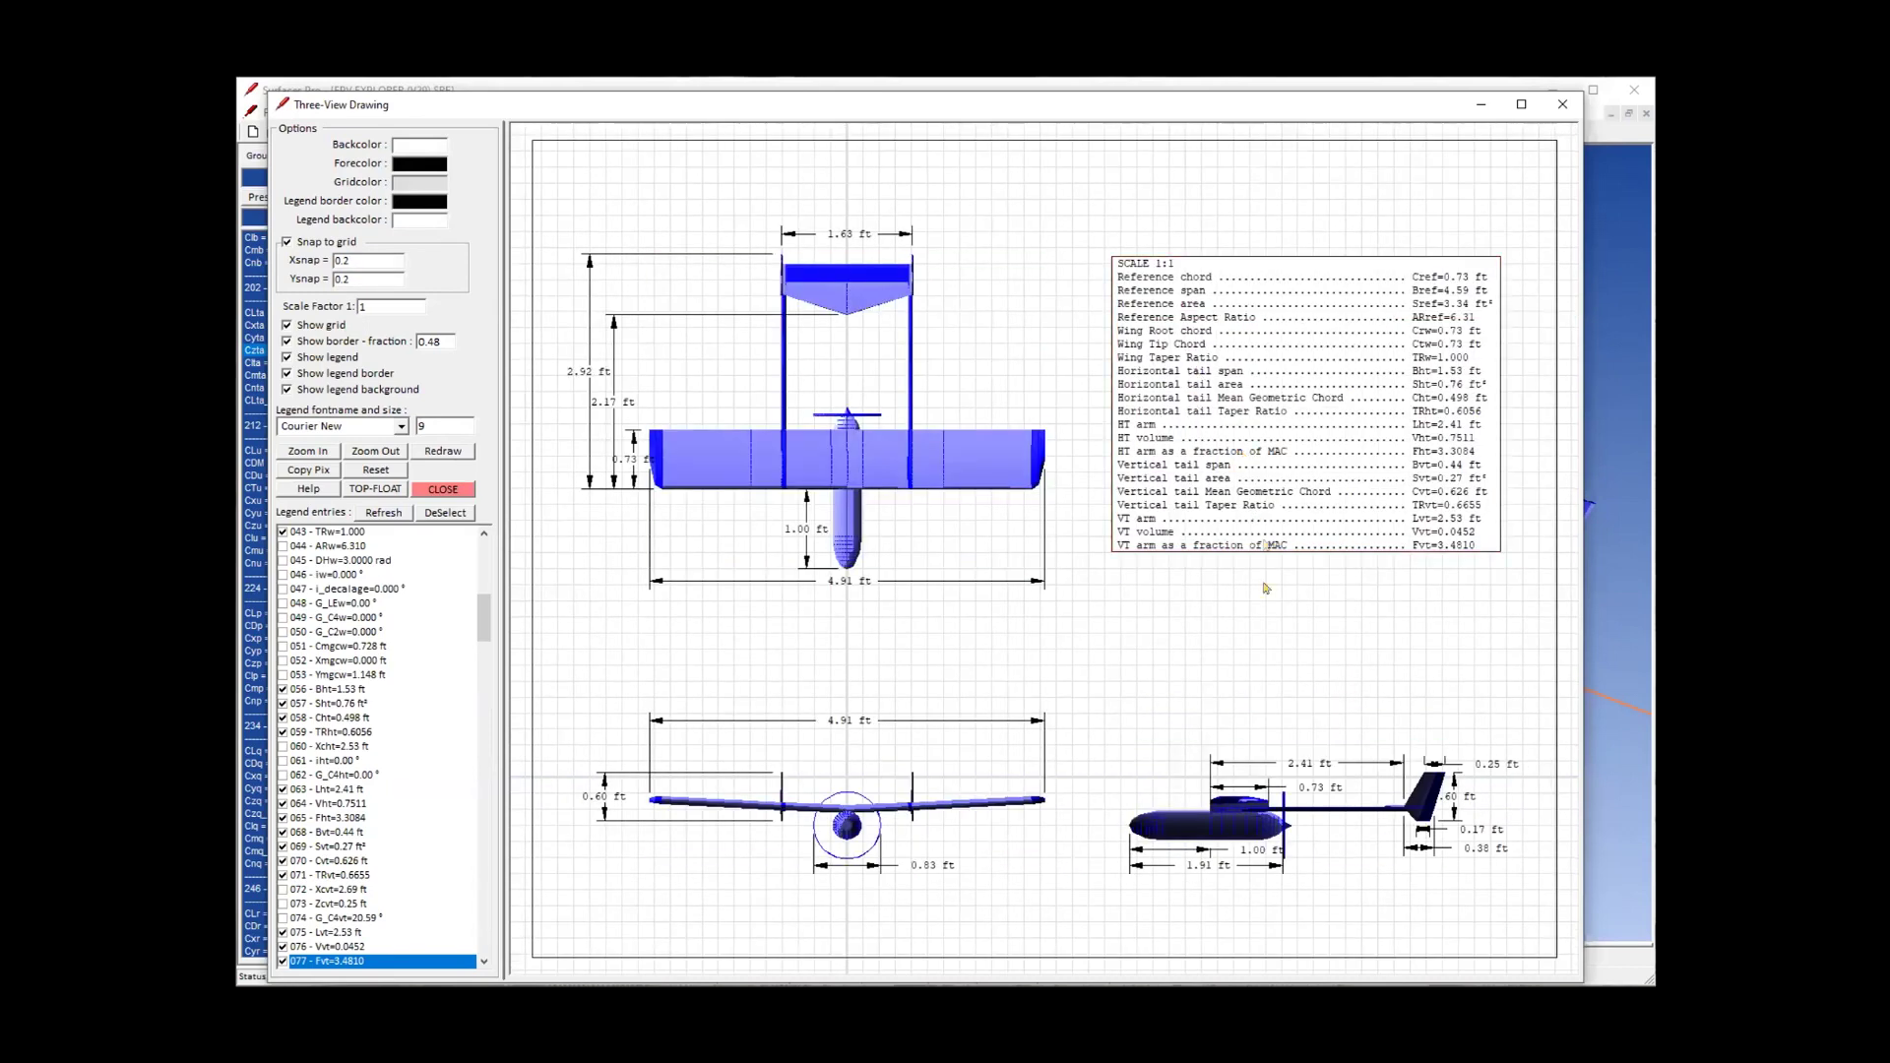
pyautogui.moveTo(485, 619); pyautogui.dragTo(484, 563)
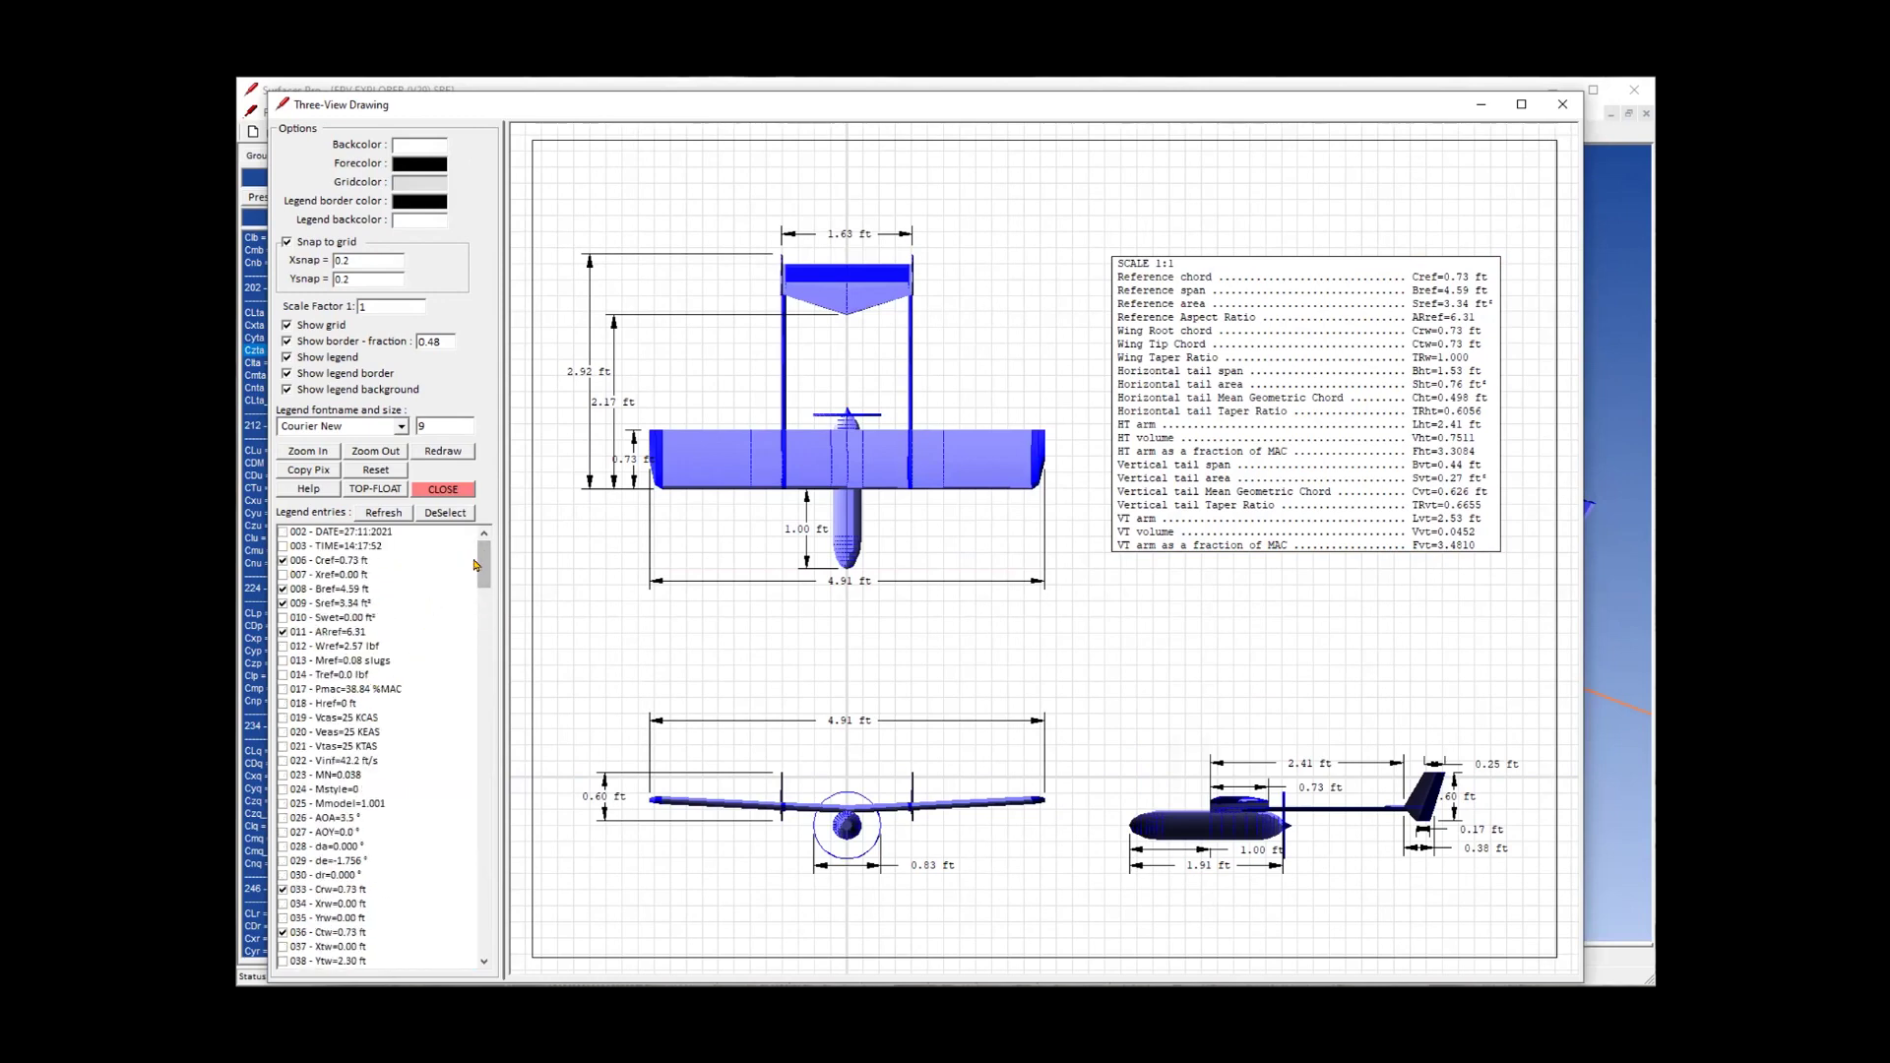
pyautogui.click(441, 495)
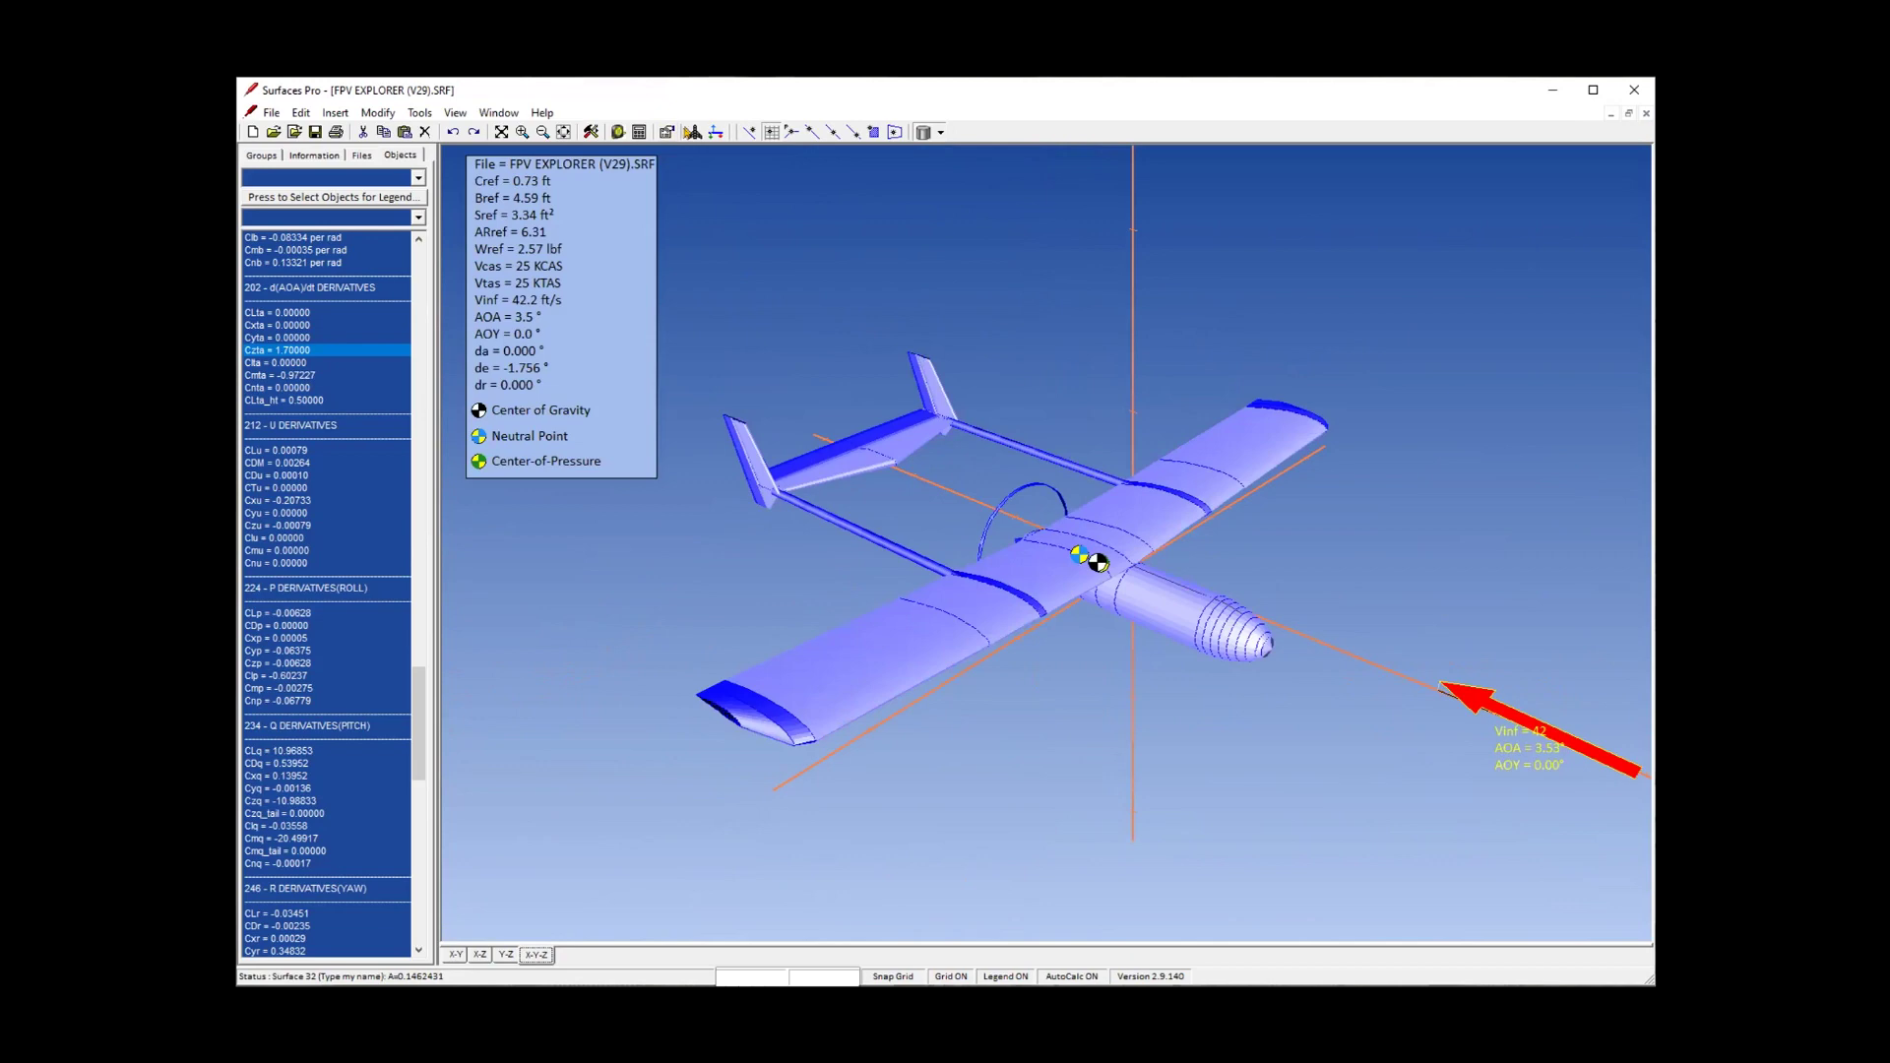
# Open the VLM console, choose the Gauss-Seidel with SOR solver, and reset and solve the model with Cp shades displayed.
pyautogui.click(694, 132)
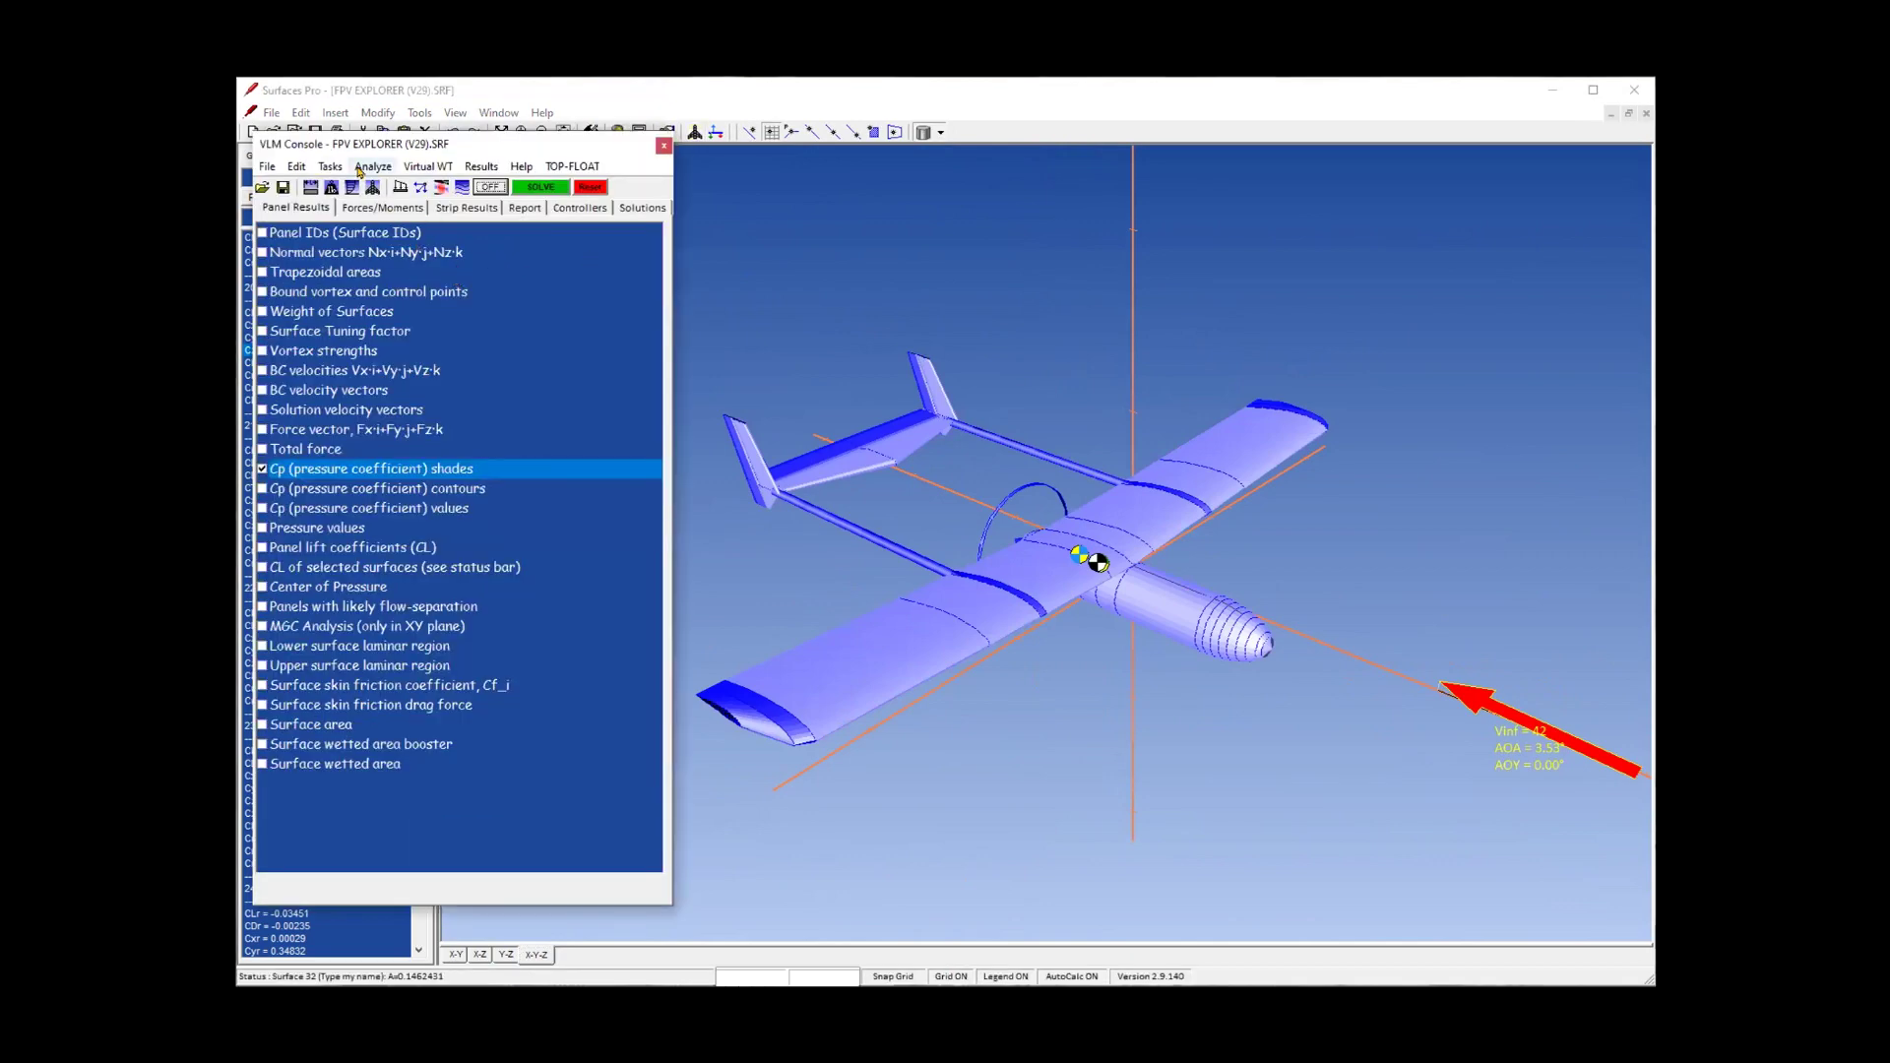
pyautogui.click(372, 166)
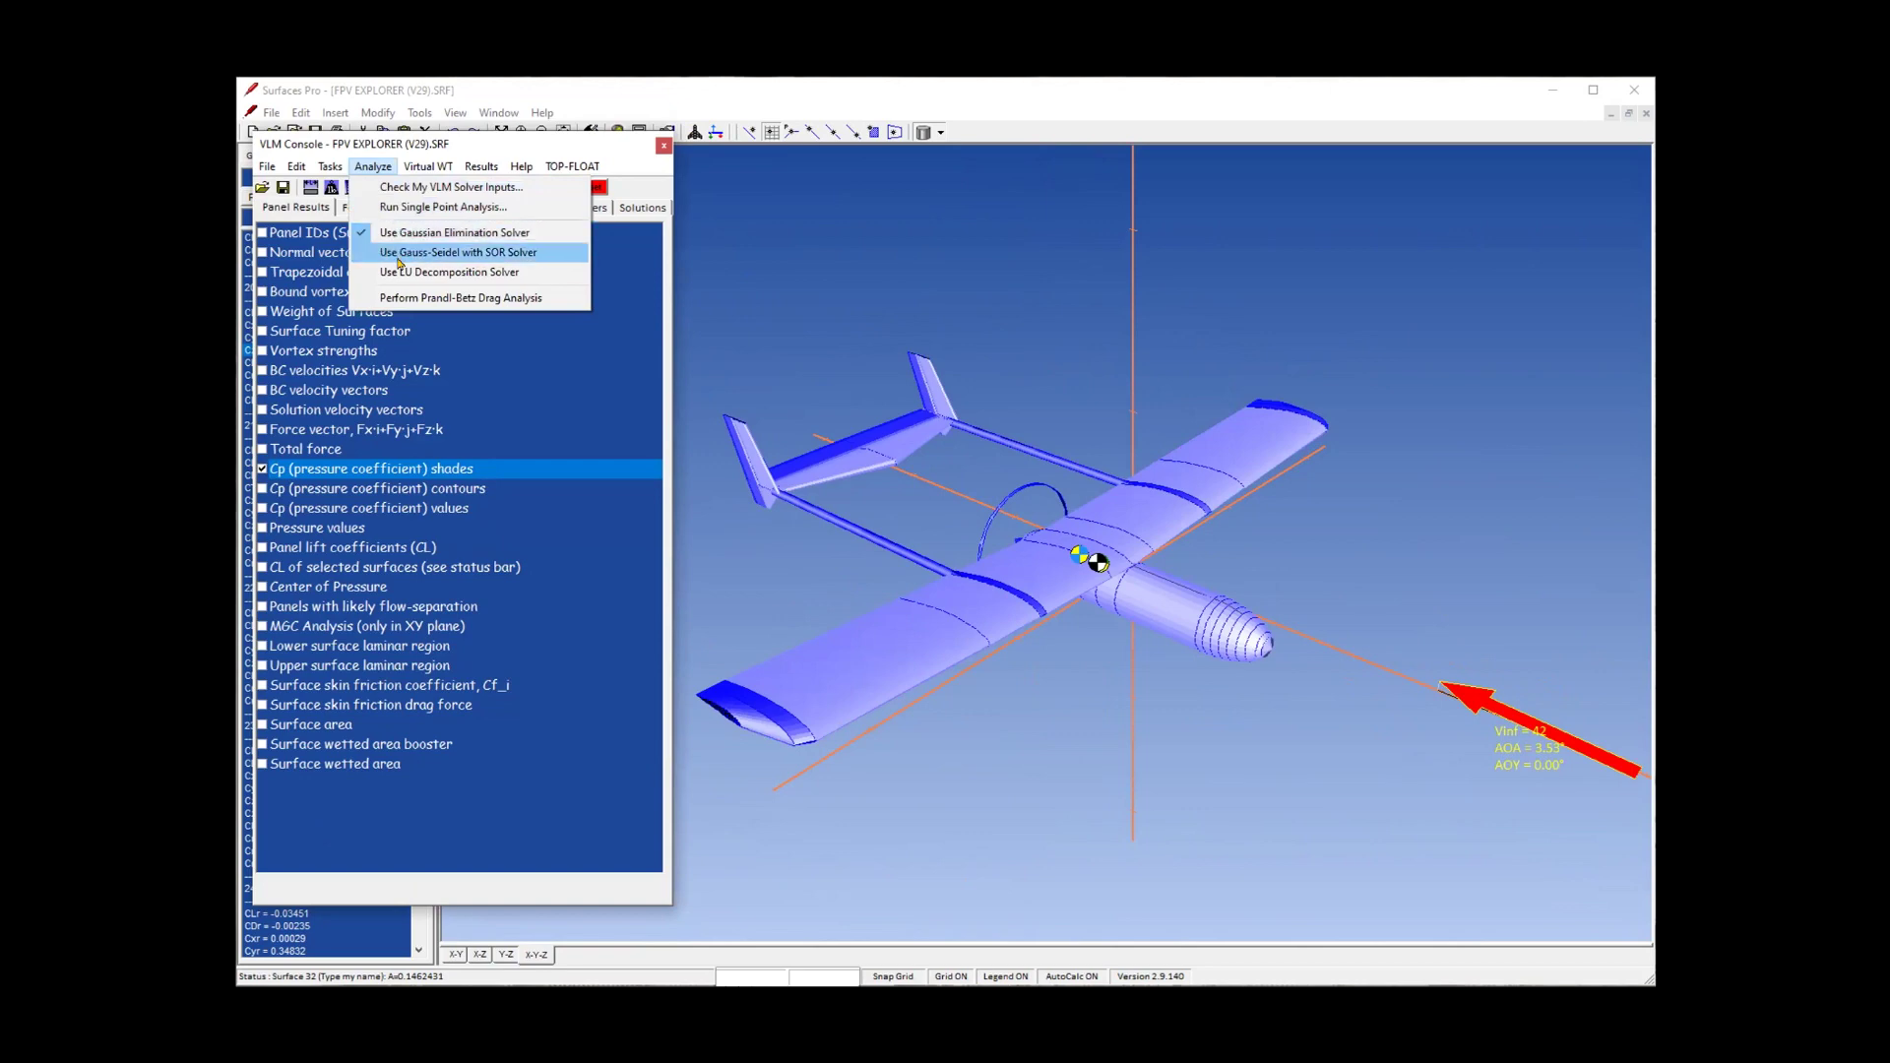
pyautogui.click(459, 252)
pyautogui.click(898, 539)
pyautogui.click(590, 188)
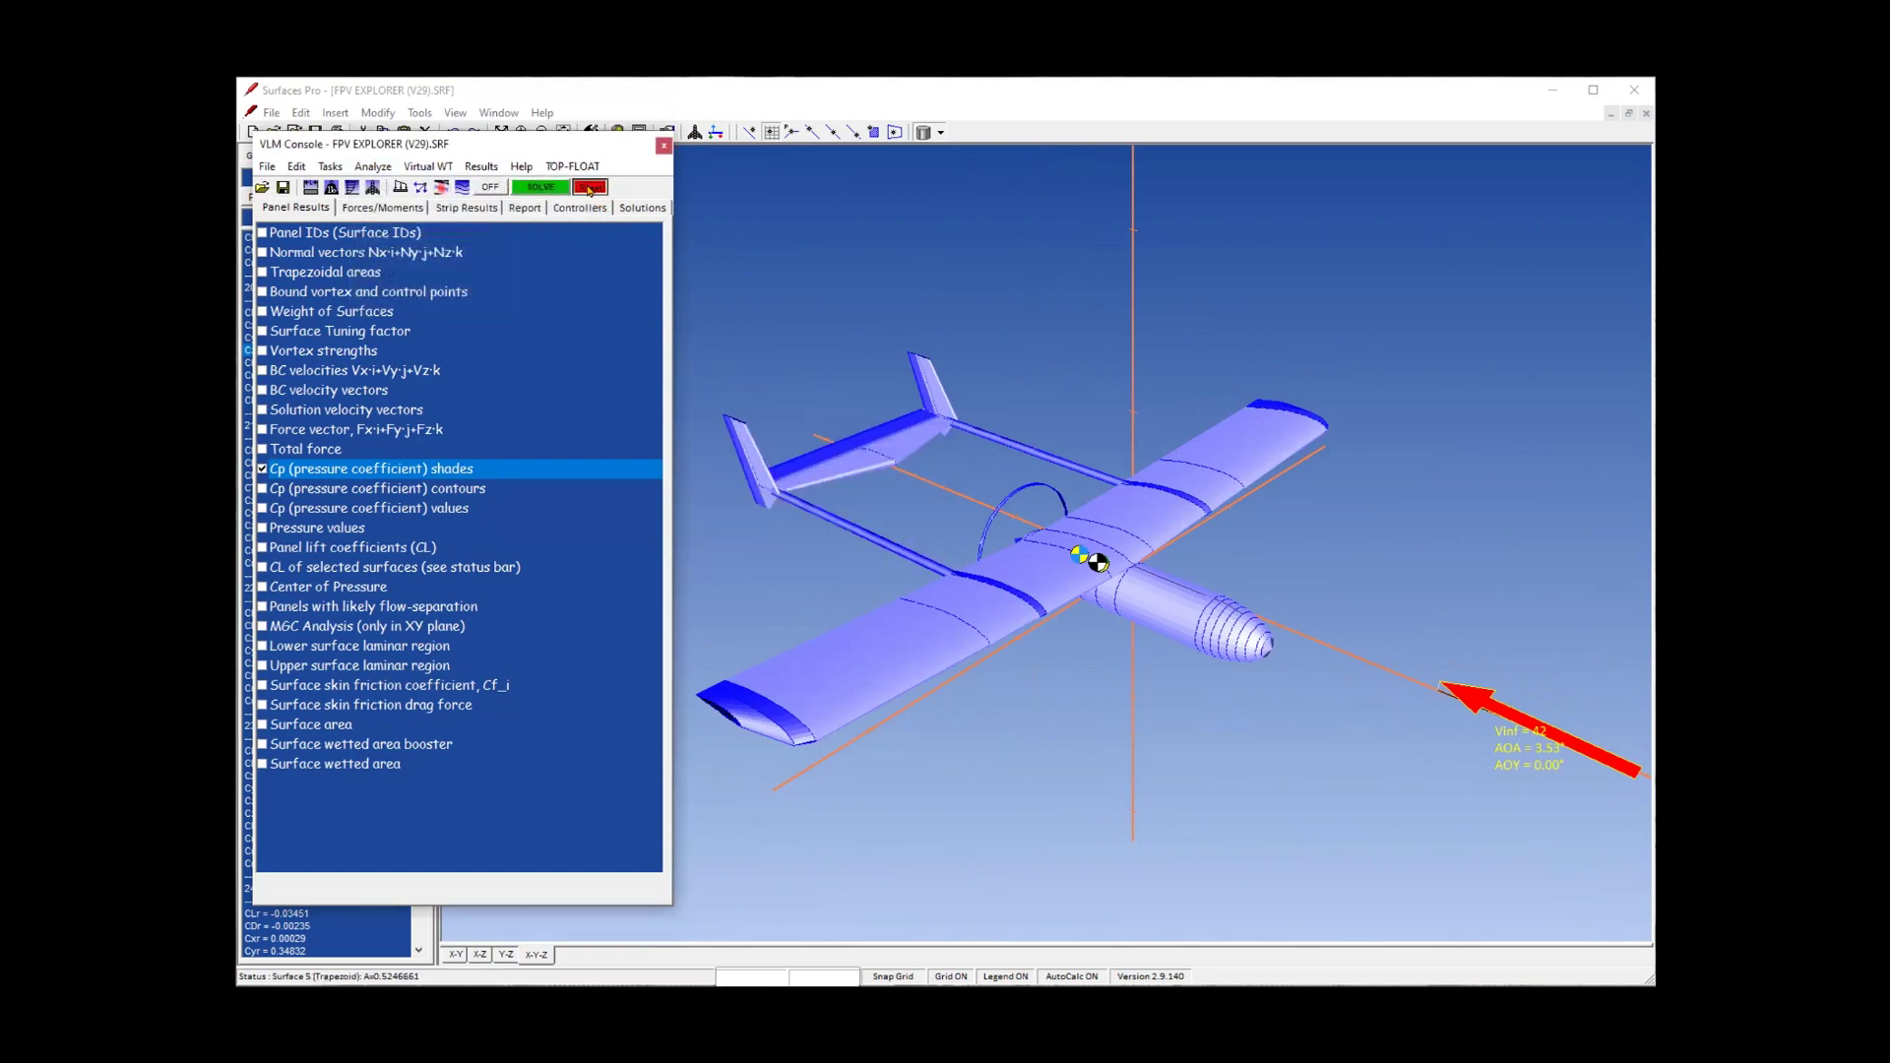
pyautogui.click(833, 531)
pyautogui.click(540, 187)
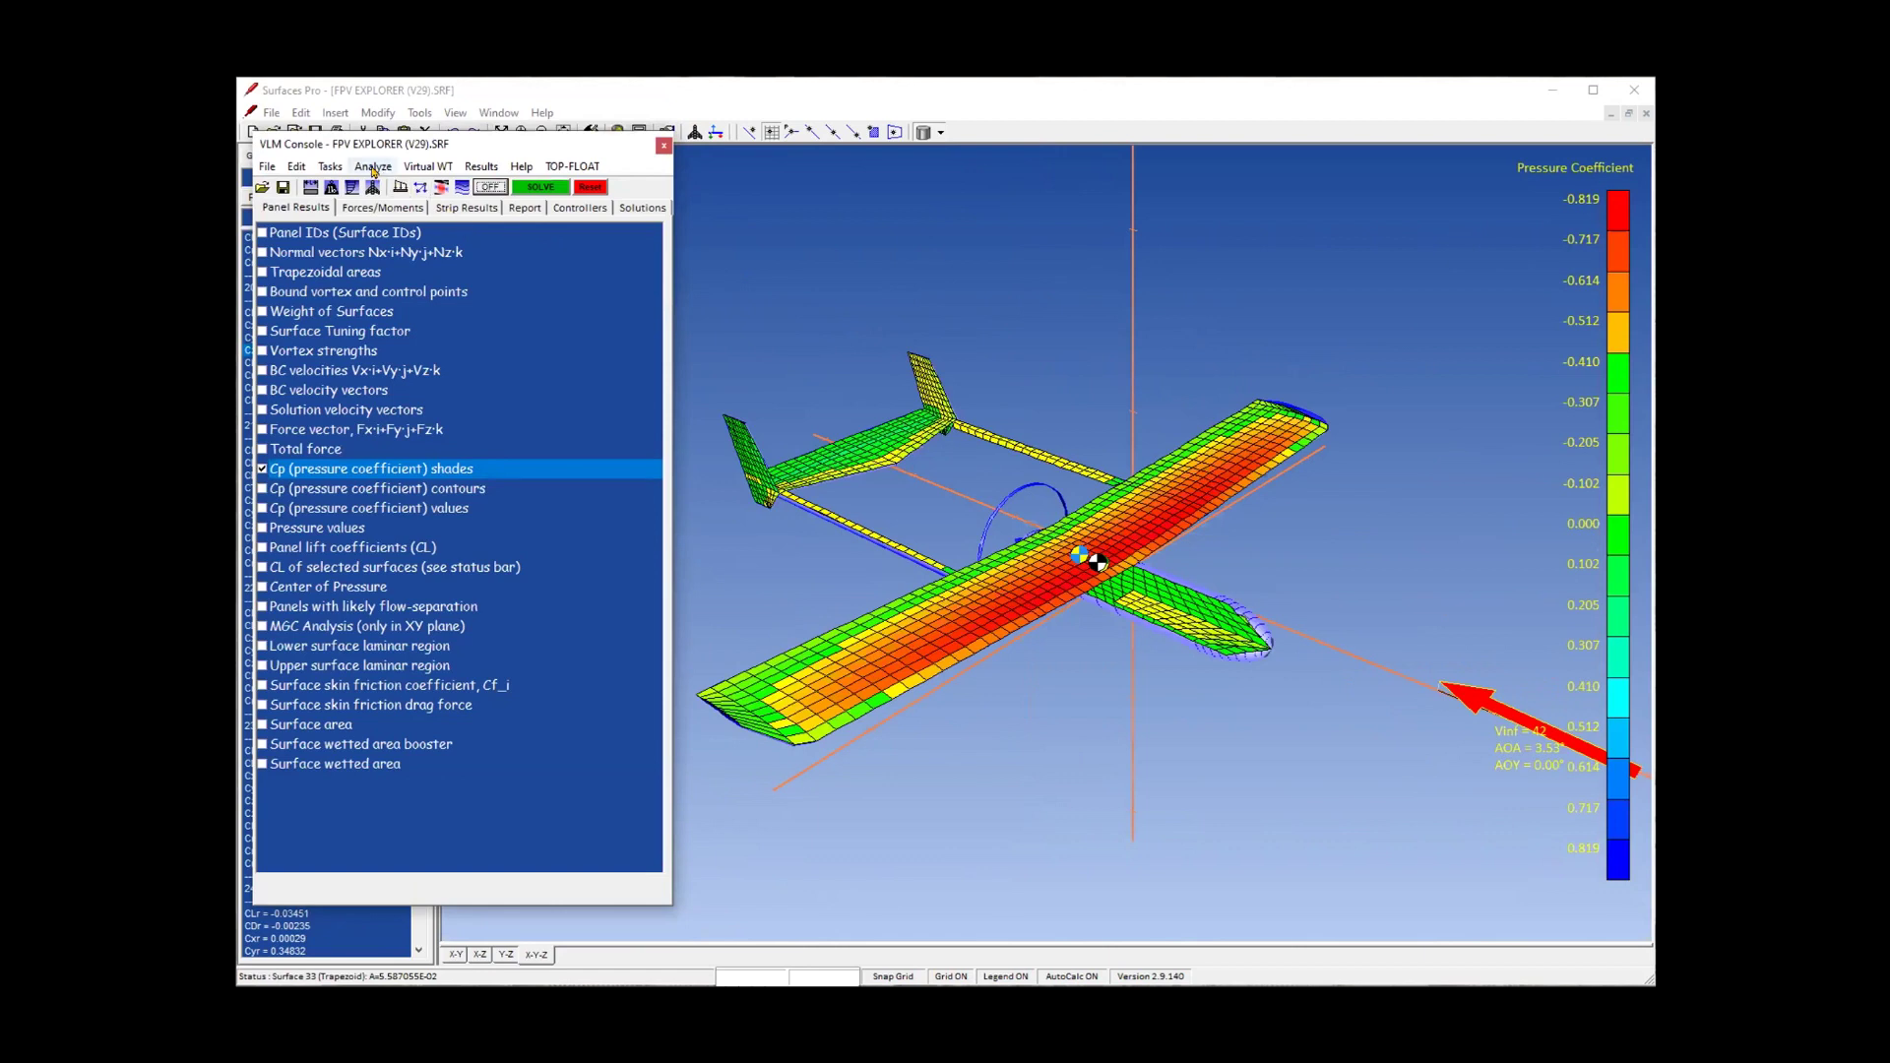
# Open the VLM Streamlines tool, tie Xend to Xstart and set Xstart to -2.5.
pyautogui.click(374, 169)
pyautogui.click(462, 188)
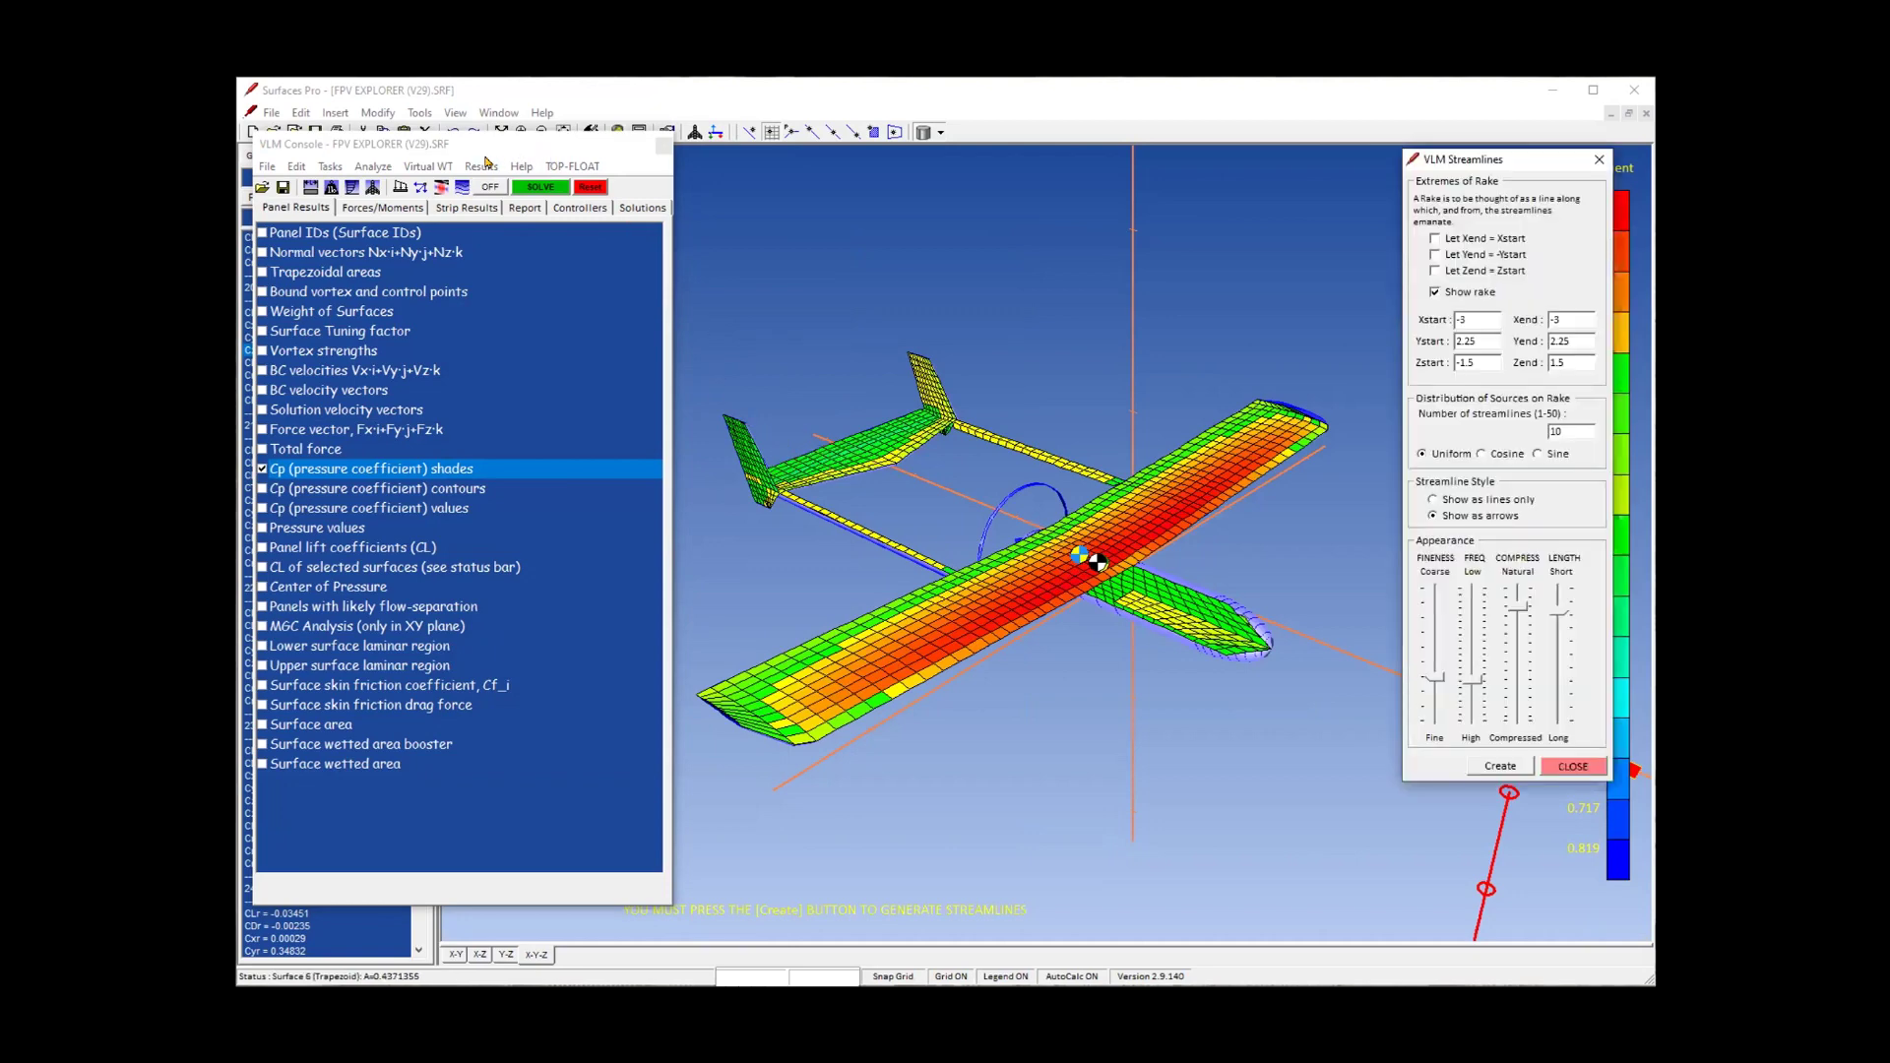
pyautogui.click(763, 113)
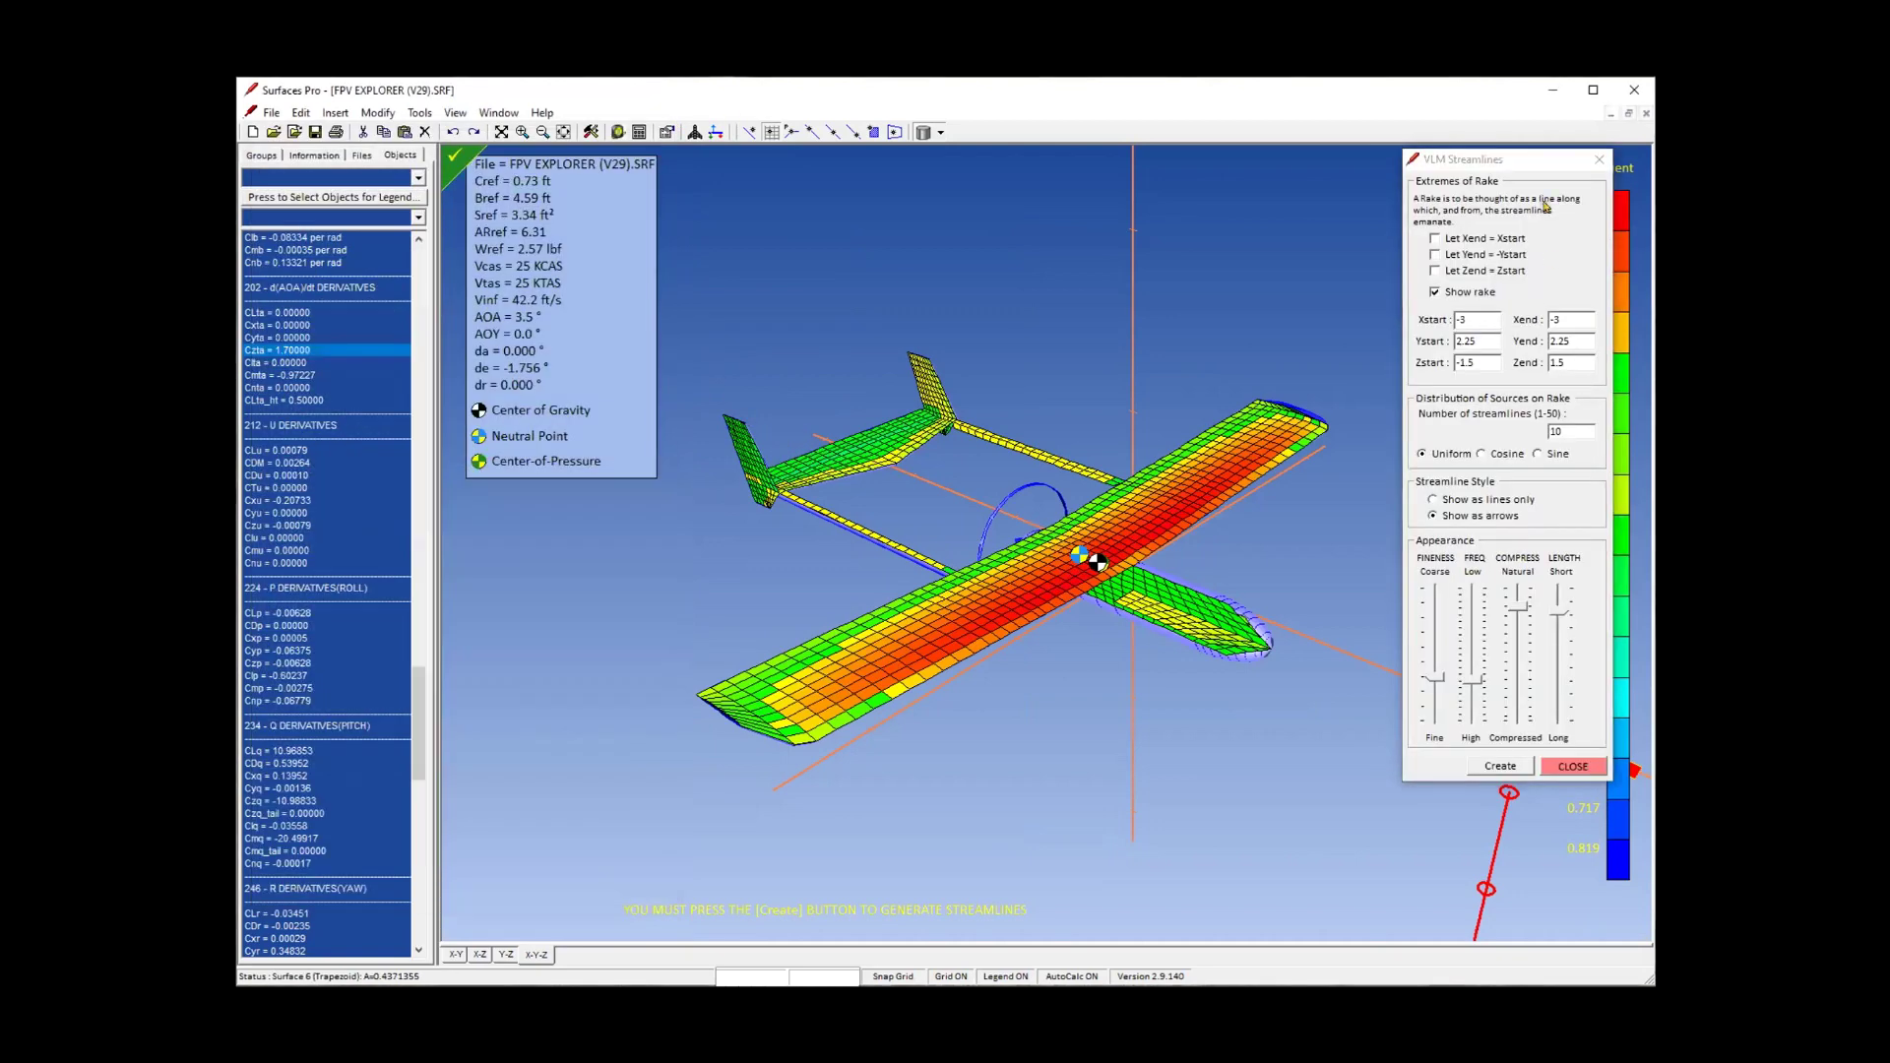
pyautogui.click(1523, 290)
pyautogui.click(1521, 245)
pyautogui.doubleClick(1510, 326)
pyautogui.write('-2.5')
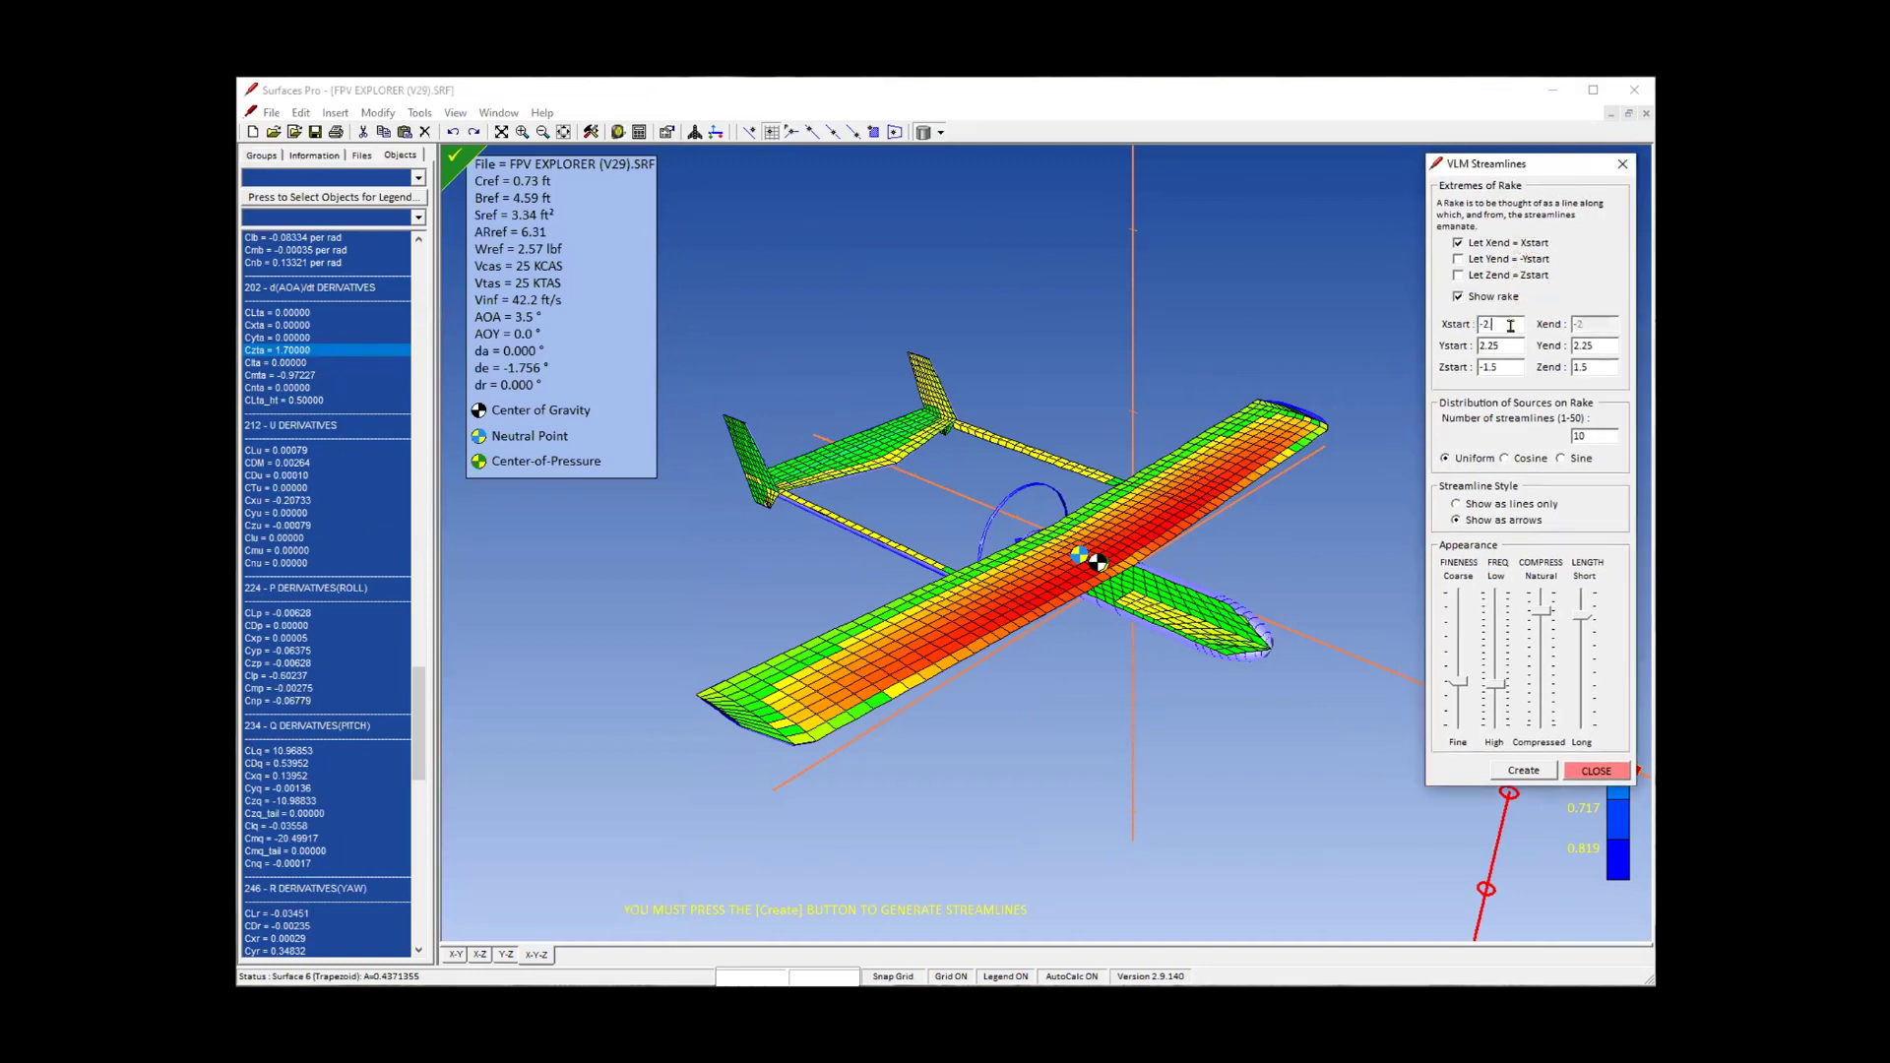
# Set the rake's Zstart to -2 and Zend to 2, and create 16 streamlines.
pyautogui.press('Tab')
pyautogui.press('Tab')
pyautogui.write('-2')
pyautogui.press('Tab')
pyautogui.write('2')
pyautogui.press('Tab')
pyautogui.write('16')
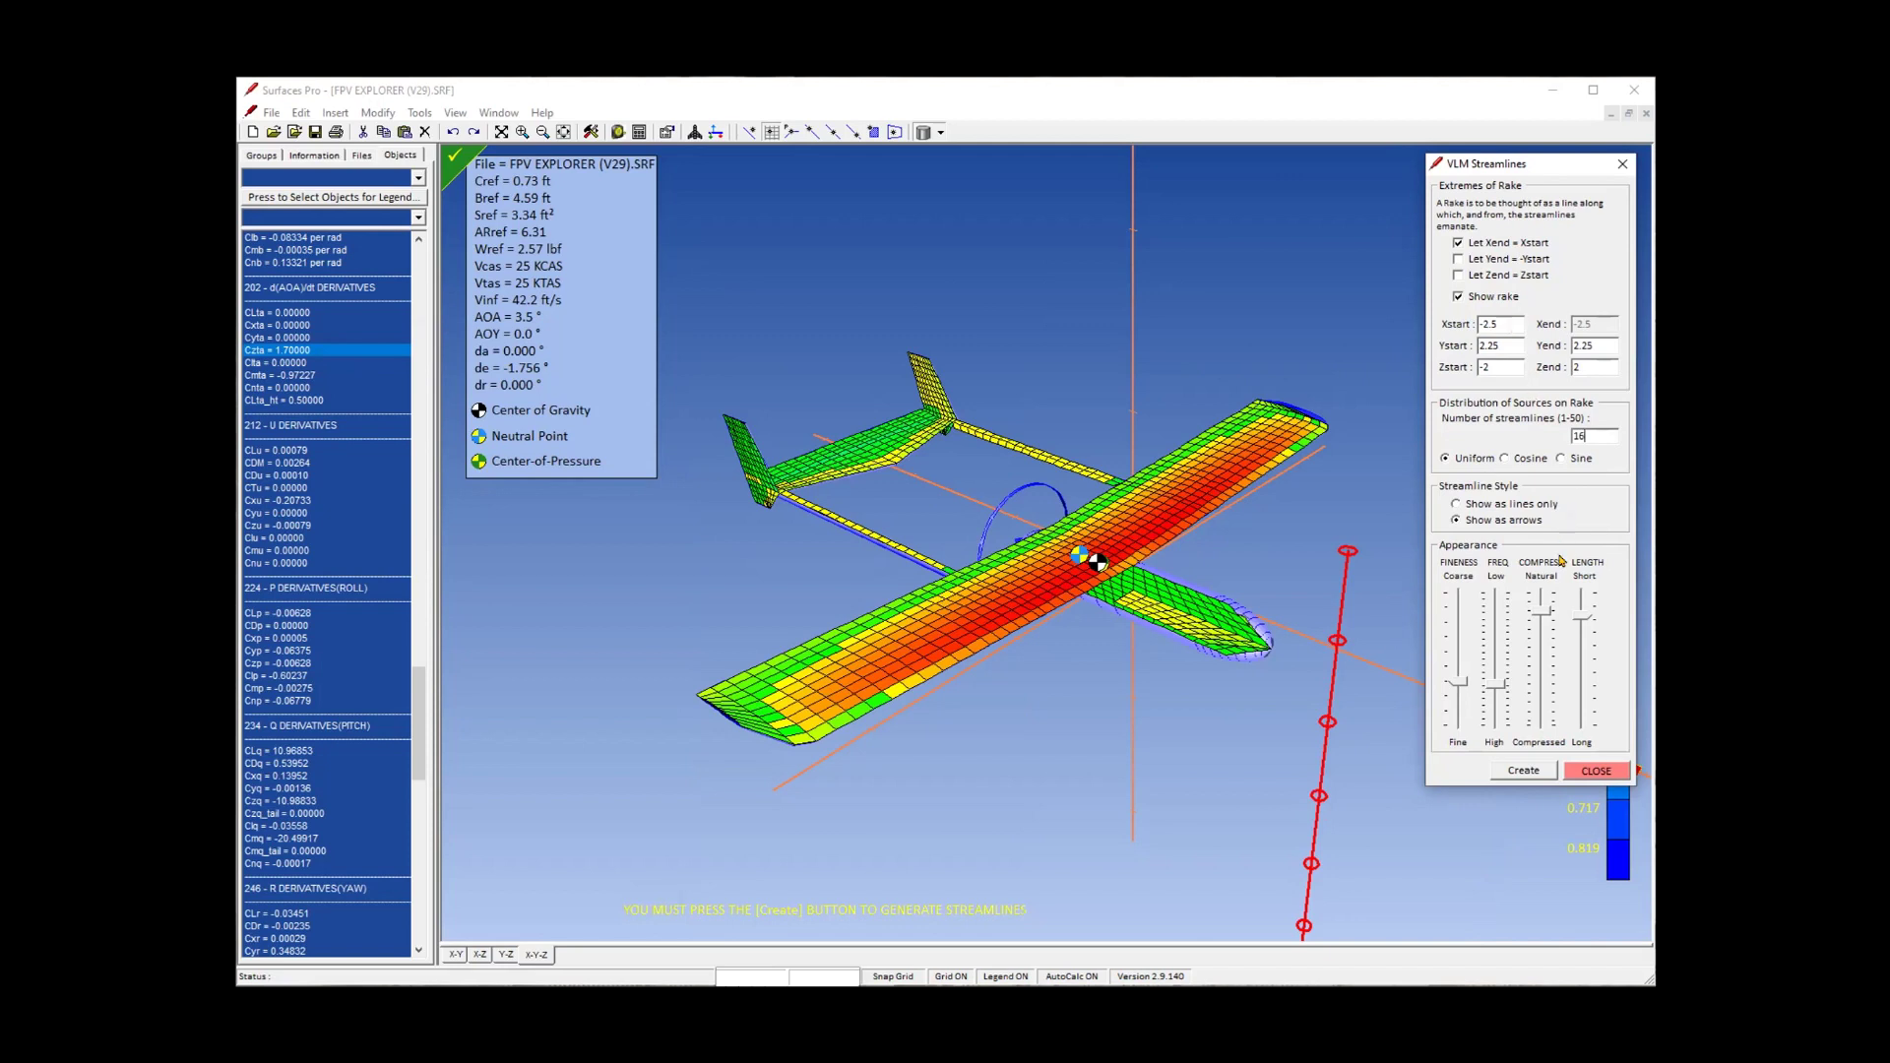
pyautogui.click(1532, 770)
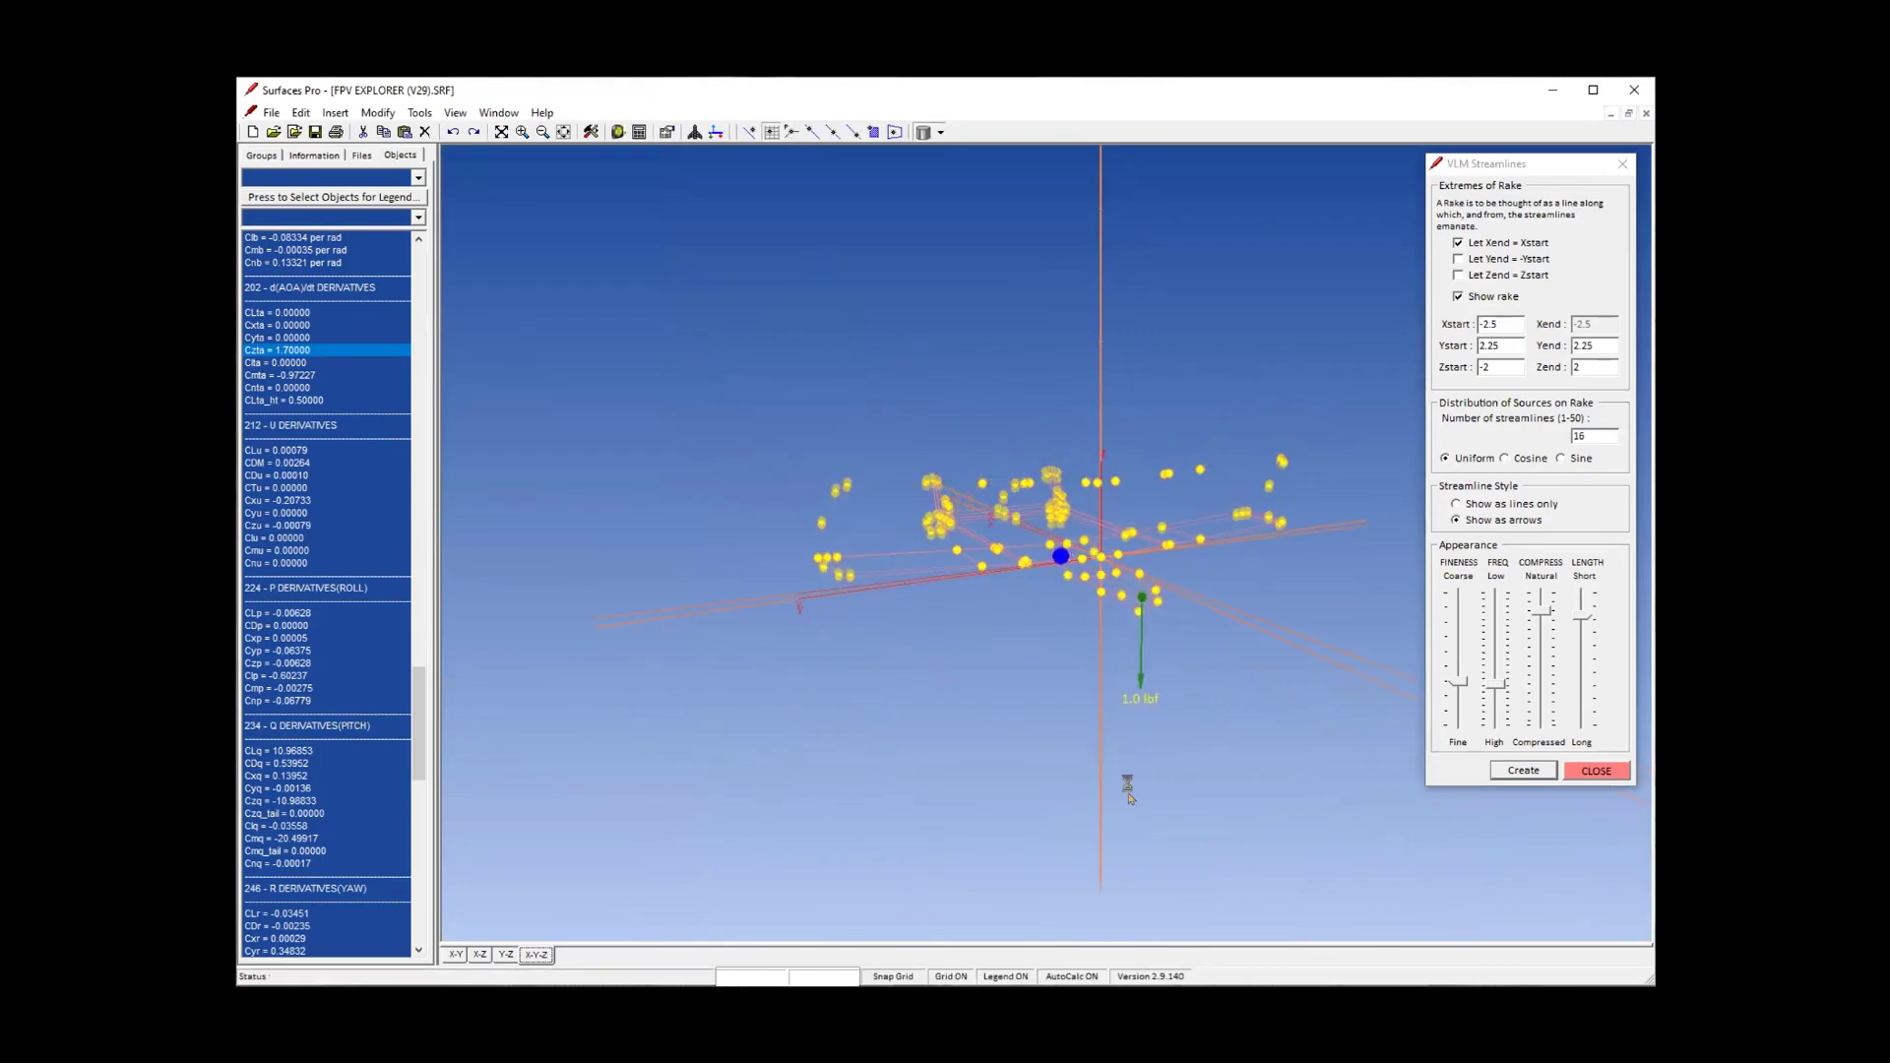
# Open the VLM Flow Solution and create a Y-Z plane vector plot at X 5, spanning Y -4 to 4 and Z -3 to 3.
pyautogui.click(694, 130)
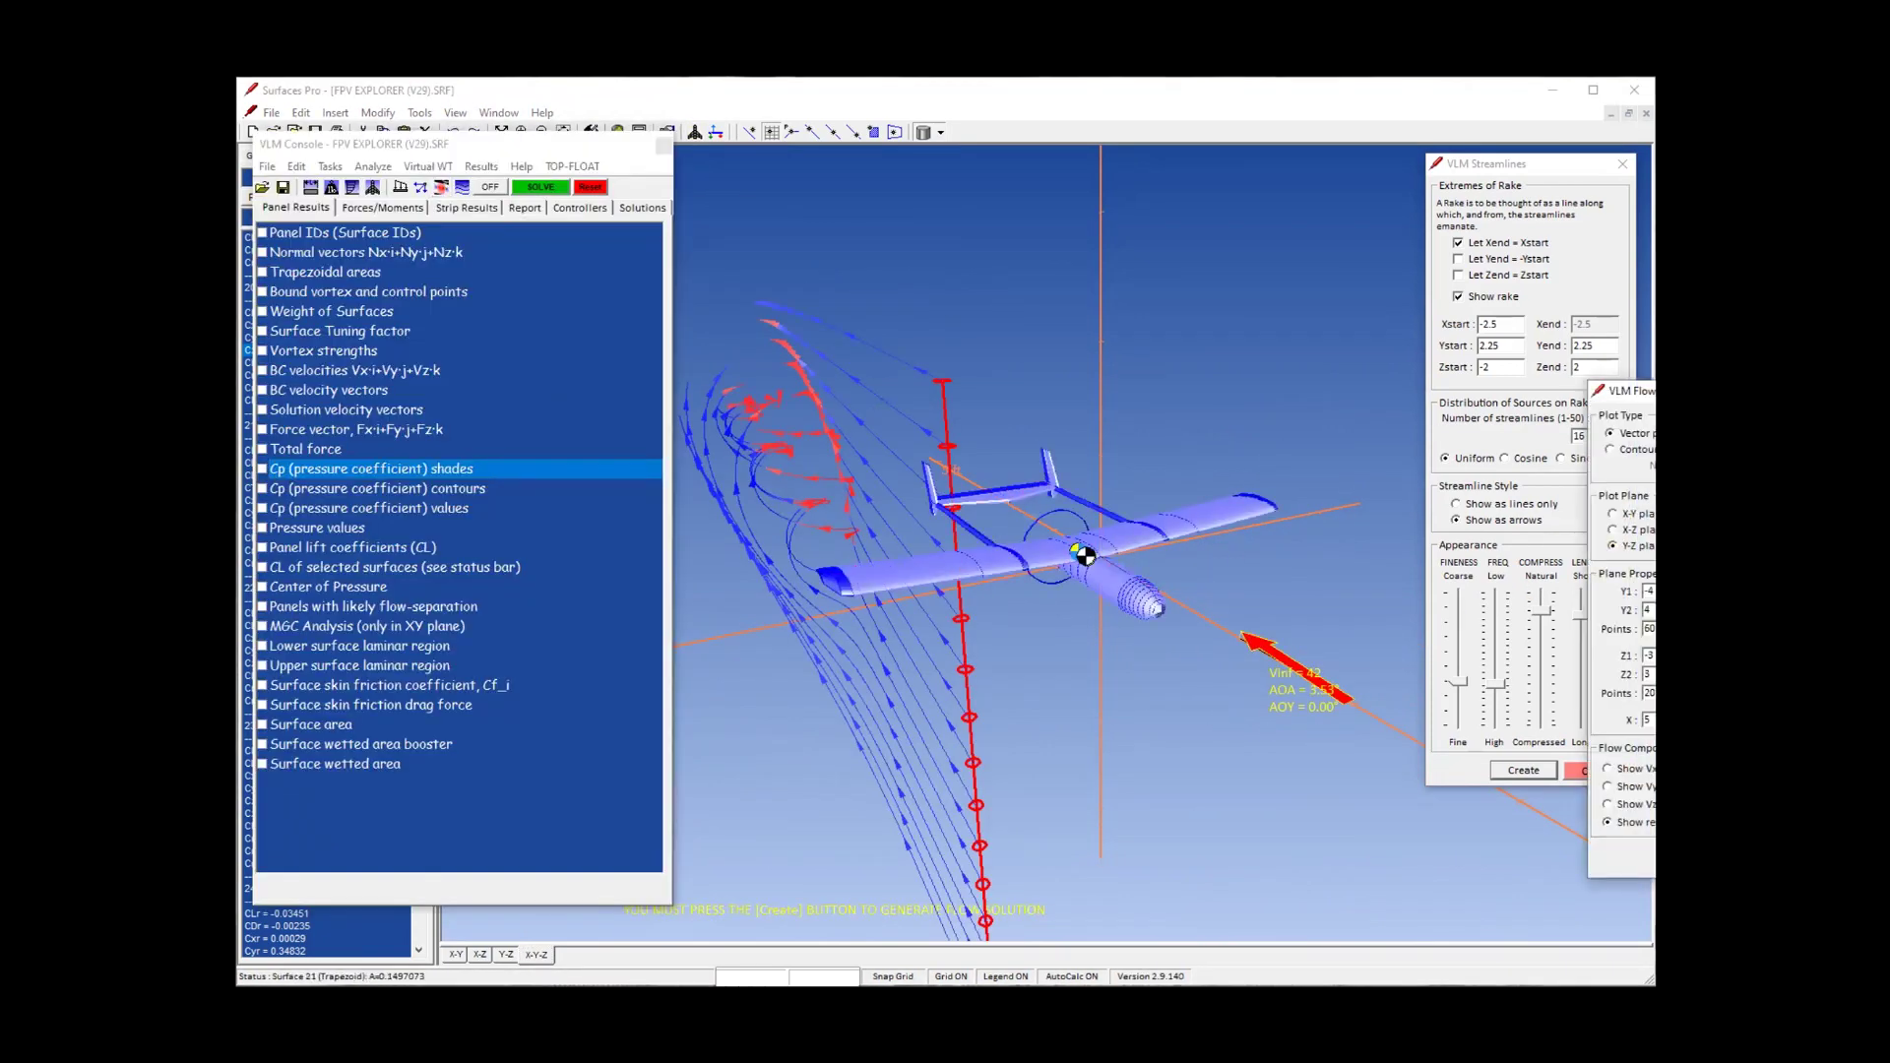
pyautogui.moveTo(1634, 390); pyautogui.dragTo(1529, 202)
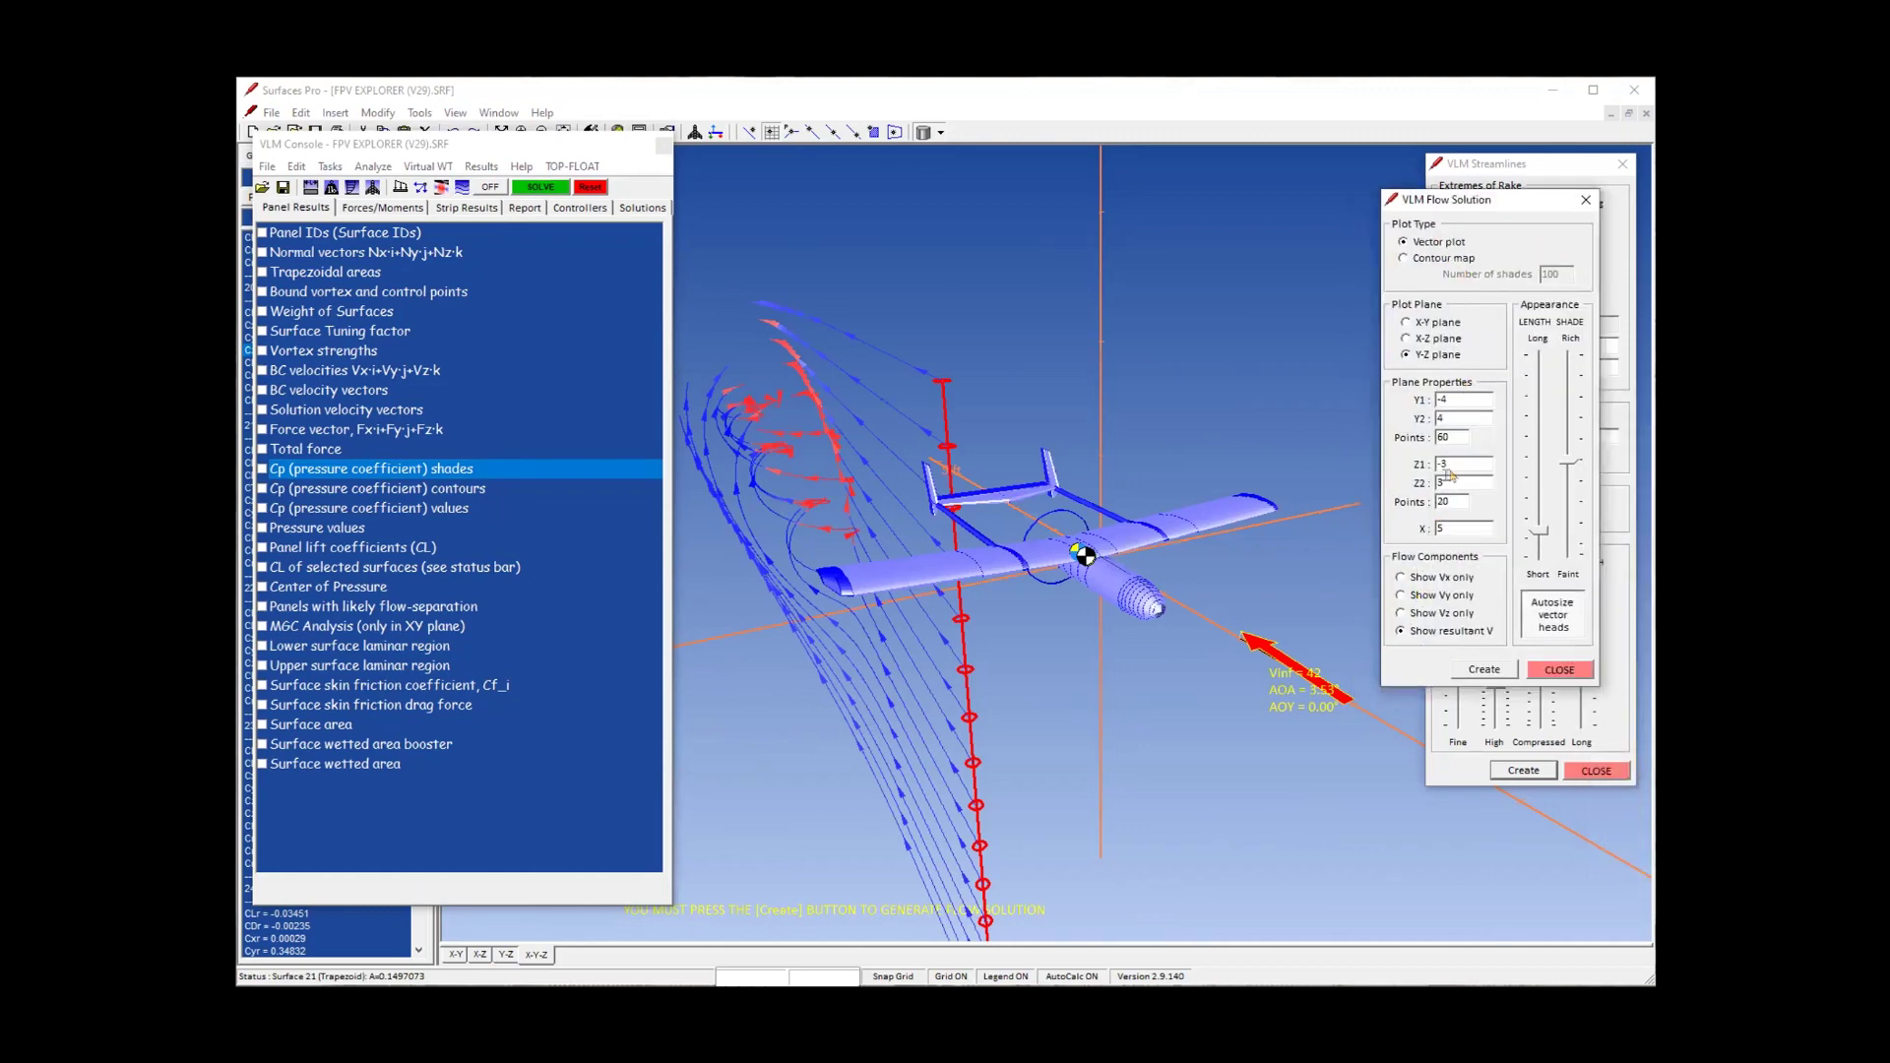
pyautogui.doubleClick(1455, 394)
pyautogui.press('Tab')
pyautogui.doubleClick(1469, 475)
pyautogui.doubleClick(1461, 525)
pyautogui.click(1487, 668)
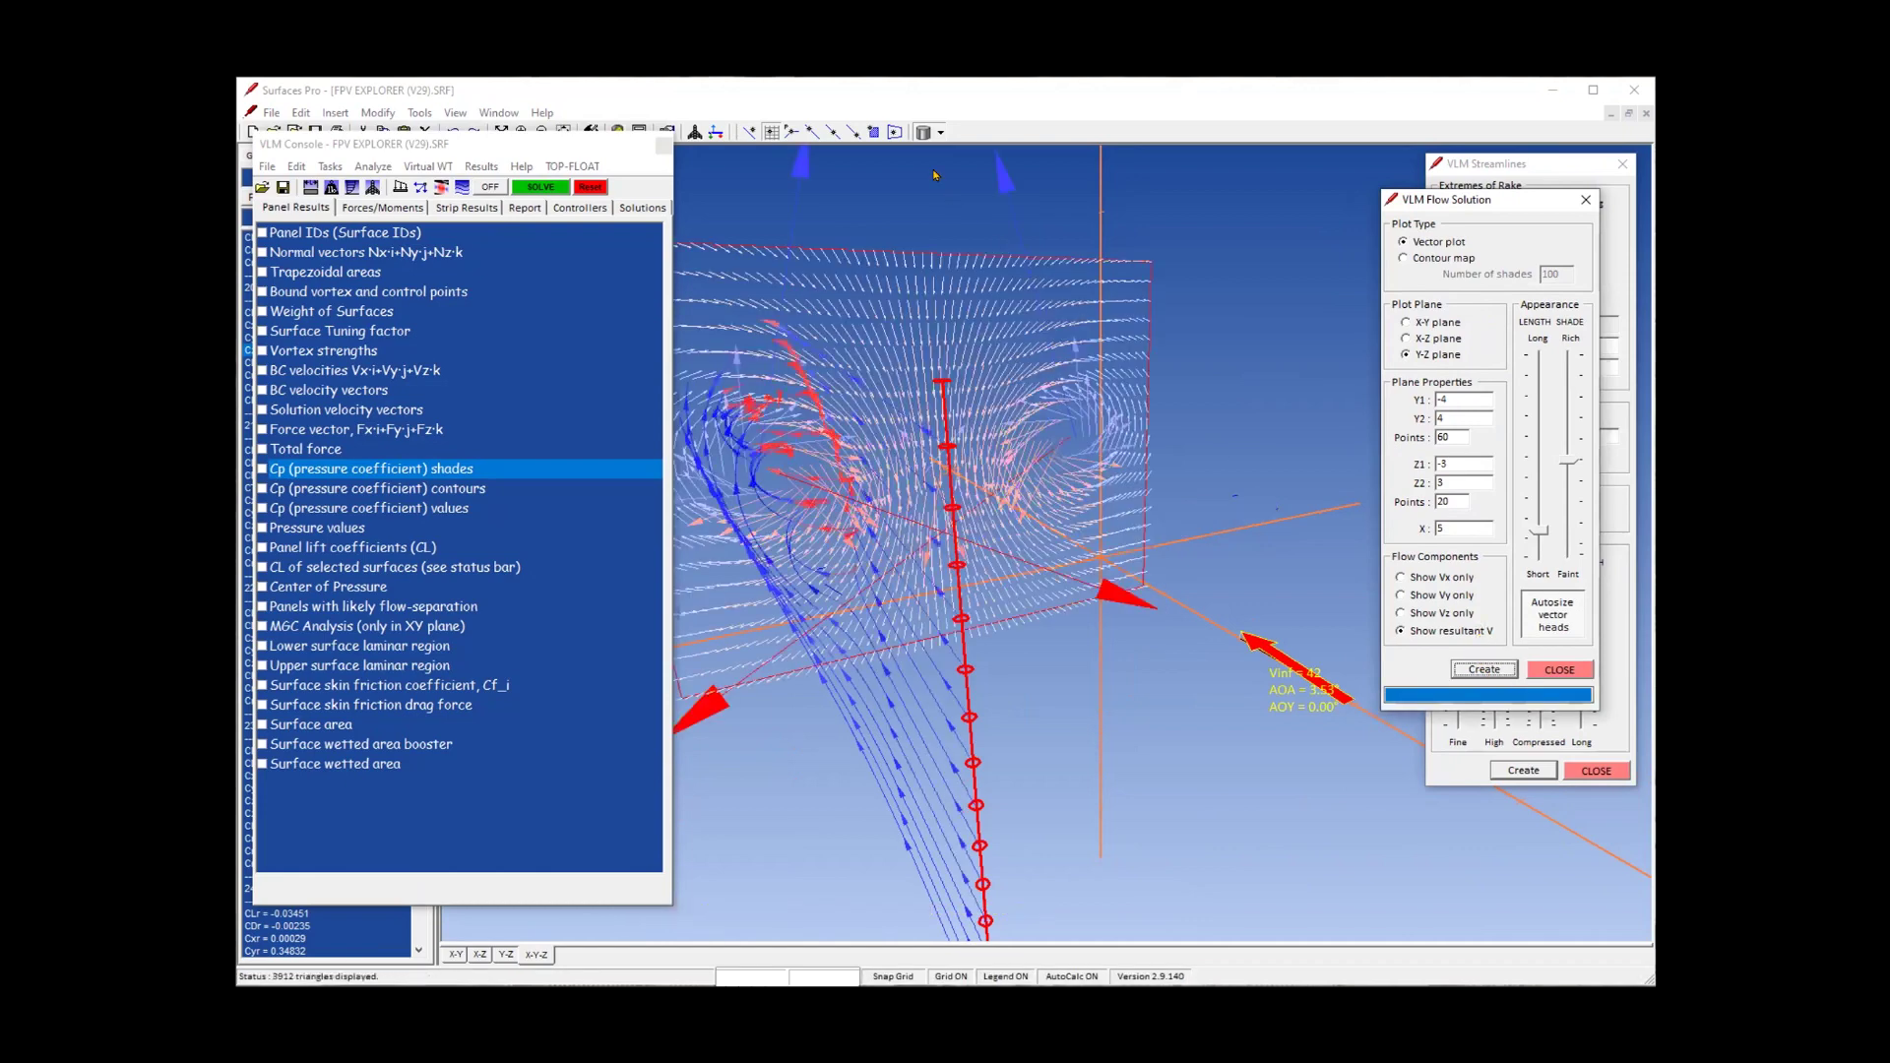
# Move the legend clear of the flow plot and orbit the aircraft to view the streamlines and vectors from the other side.
pyautogui.click(924, 97)
pyautogui.moveTo(1083, 842); pyautogui.dragTo(1080, 823, button='middle')
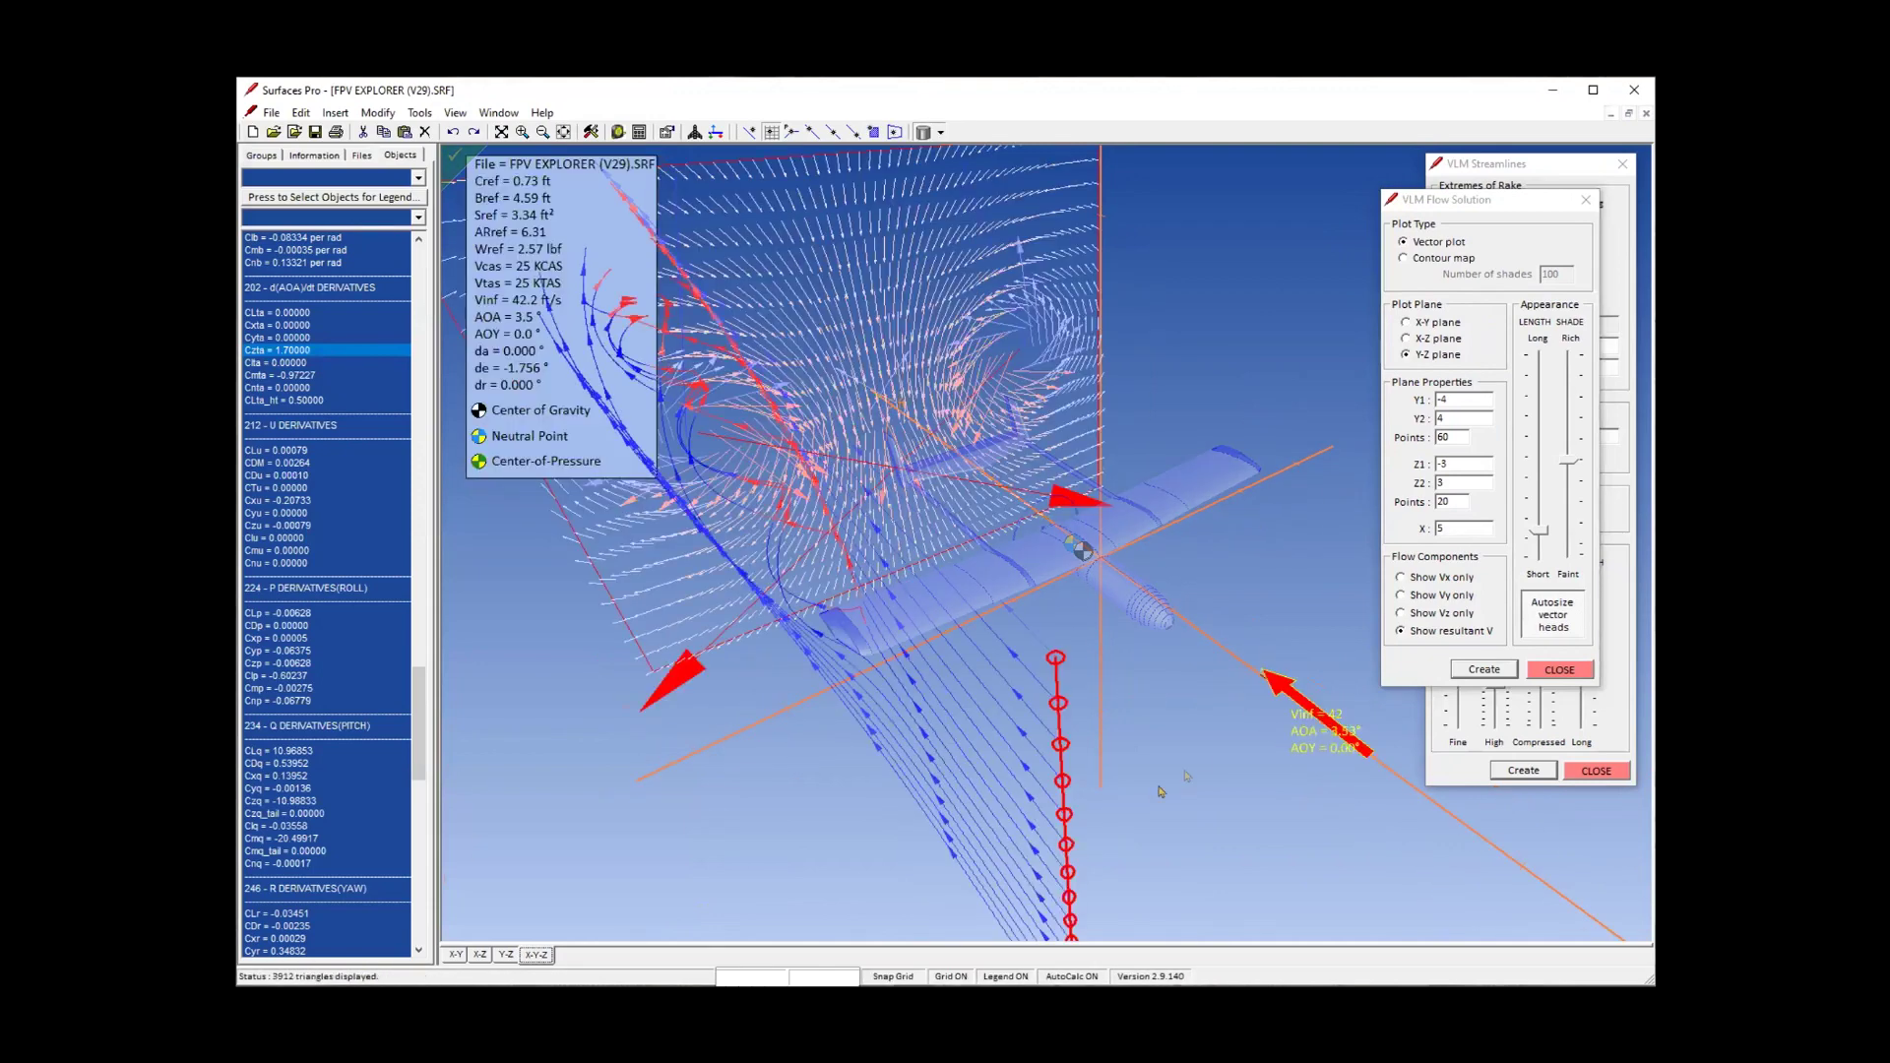
pyautogui.moveTo(568, 186); pyautogui.dragTo(1476, 182)
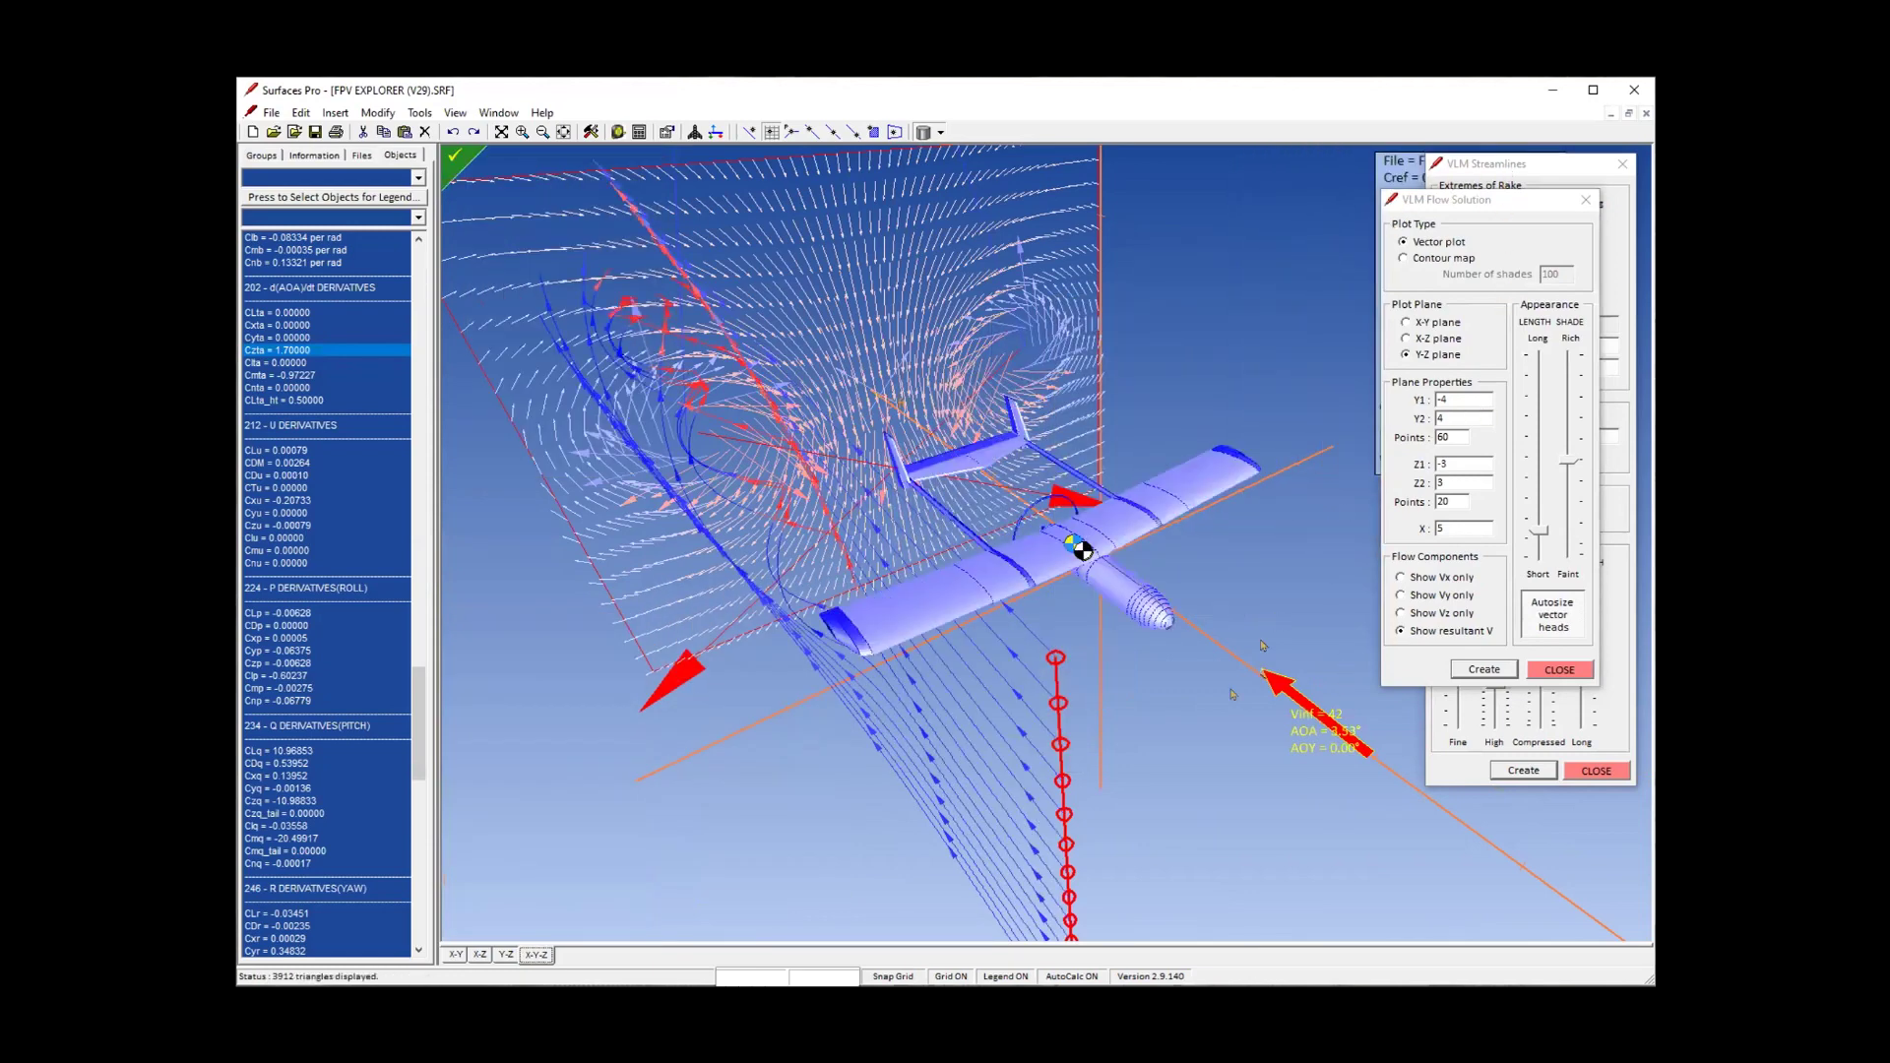
pyautogui.moveTo(1205, 830); pyautogui.dragTo(929, 772, button='middle')
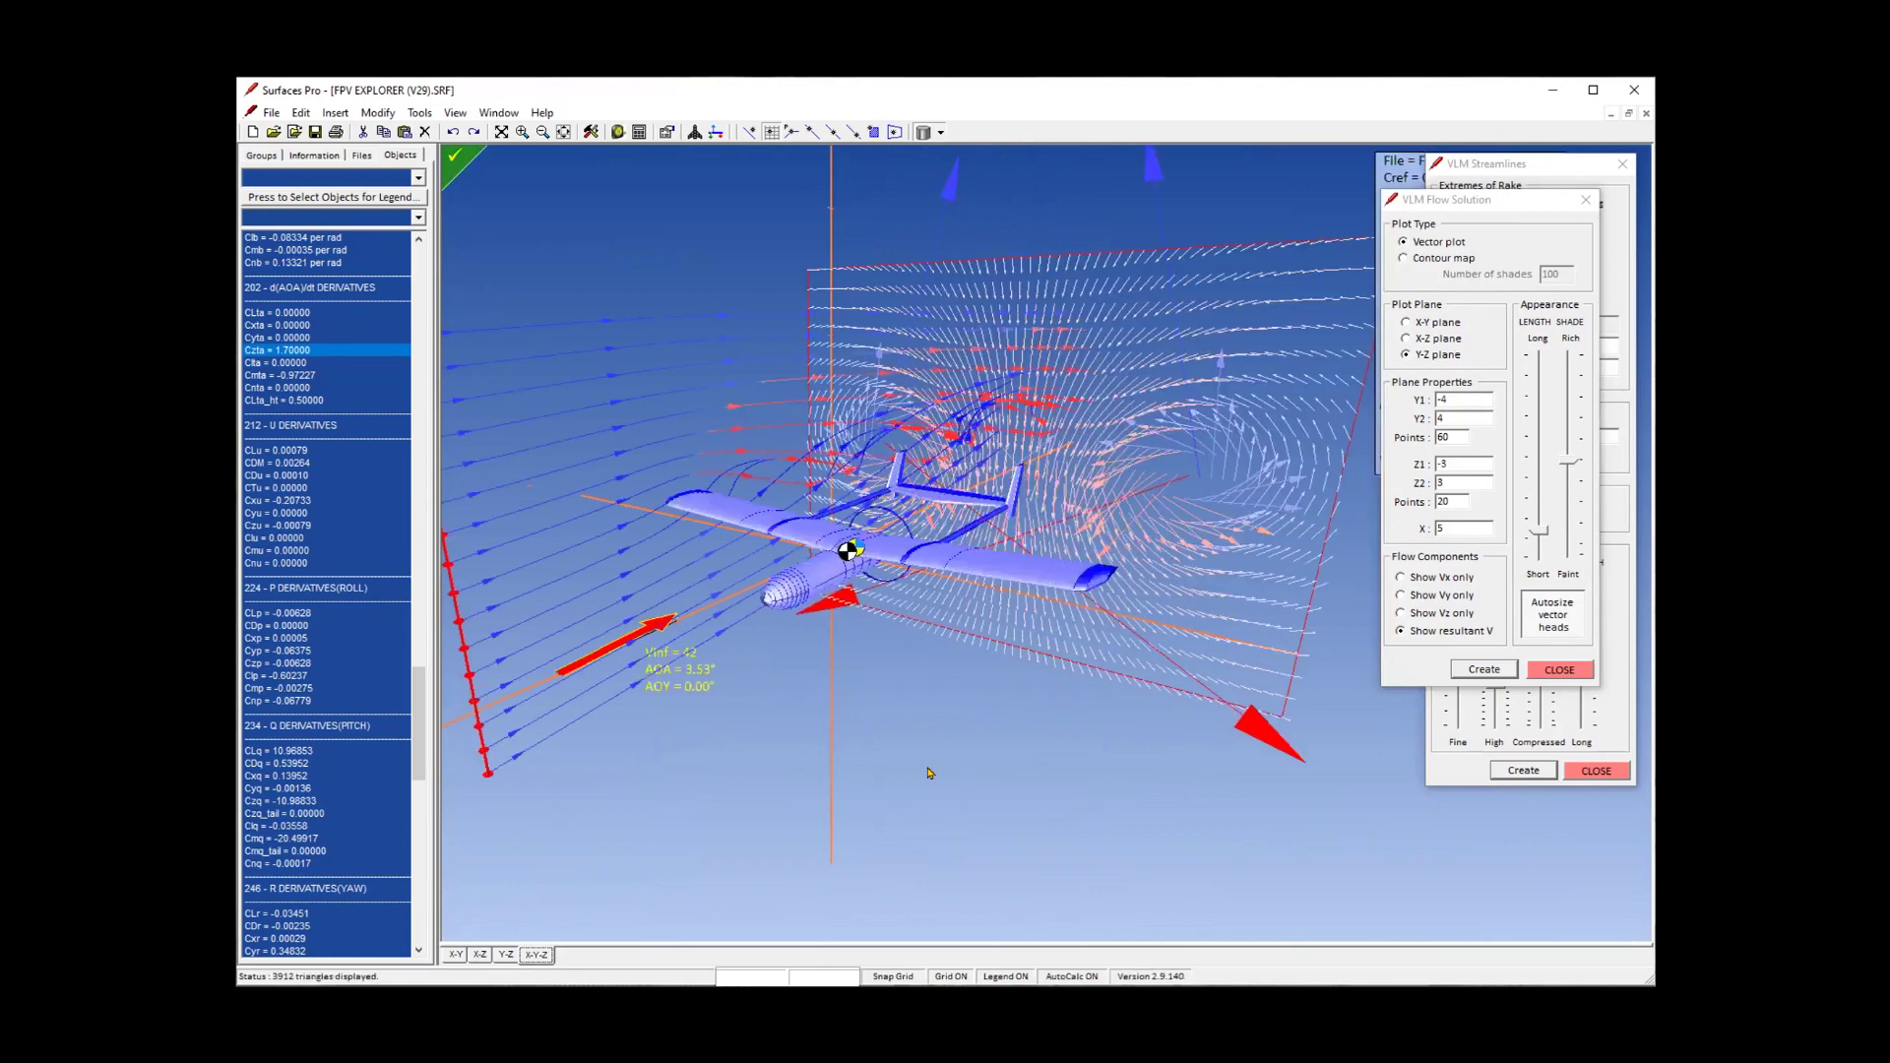
# Shorten the flow-plot vectors and make their shade richer, and close the VLM Streamlines tool to clear the streamlines.
pyautogui.click(1497, 687)
pyautogui.moveTo(1497, 687); pyautogui.dragTo(1499, 671)
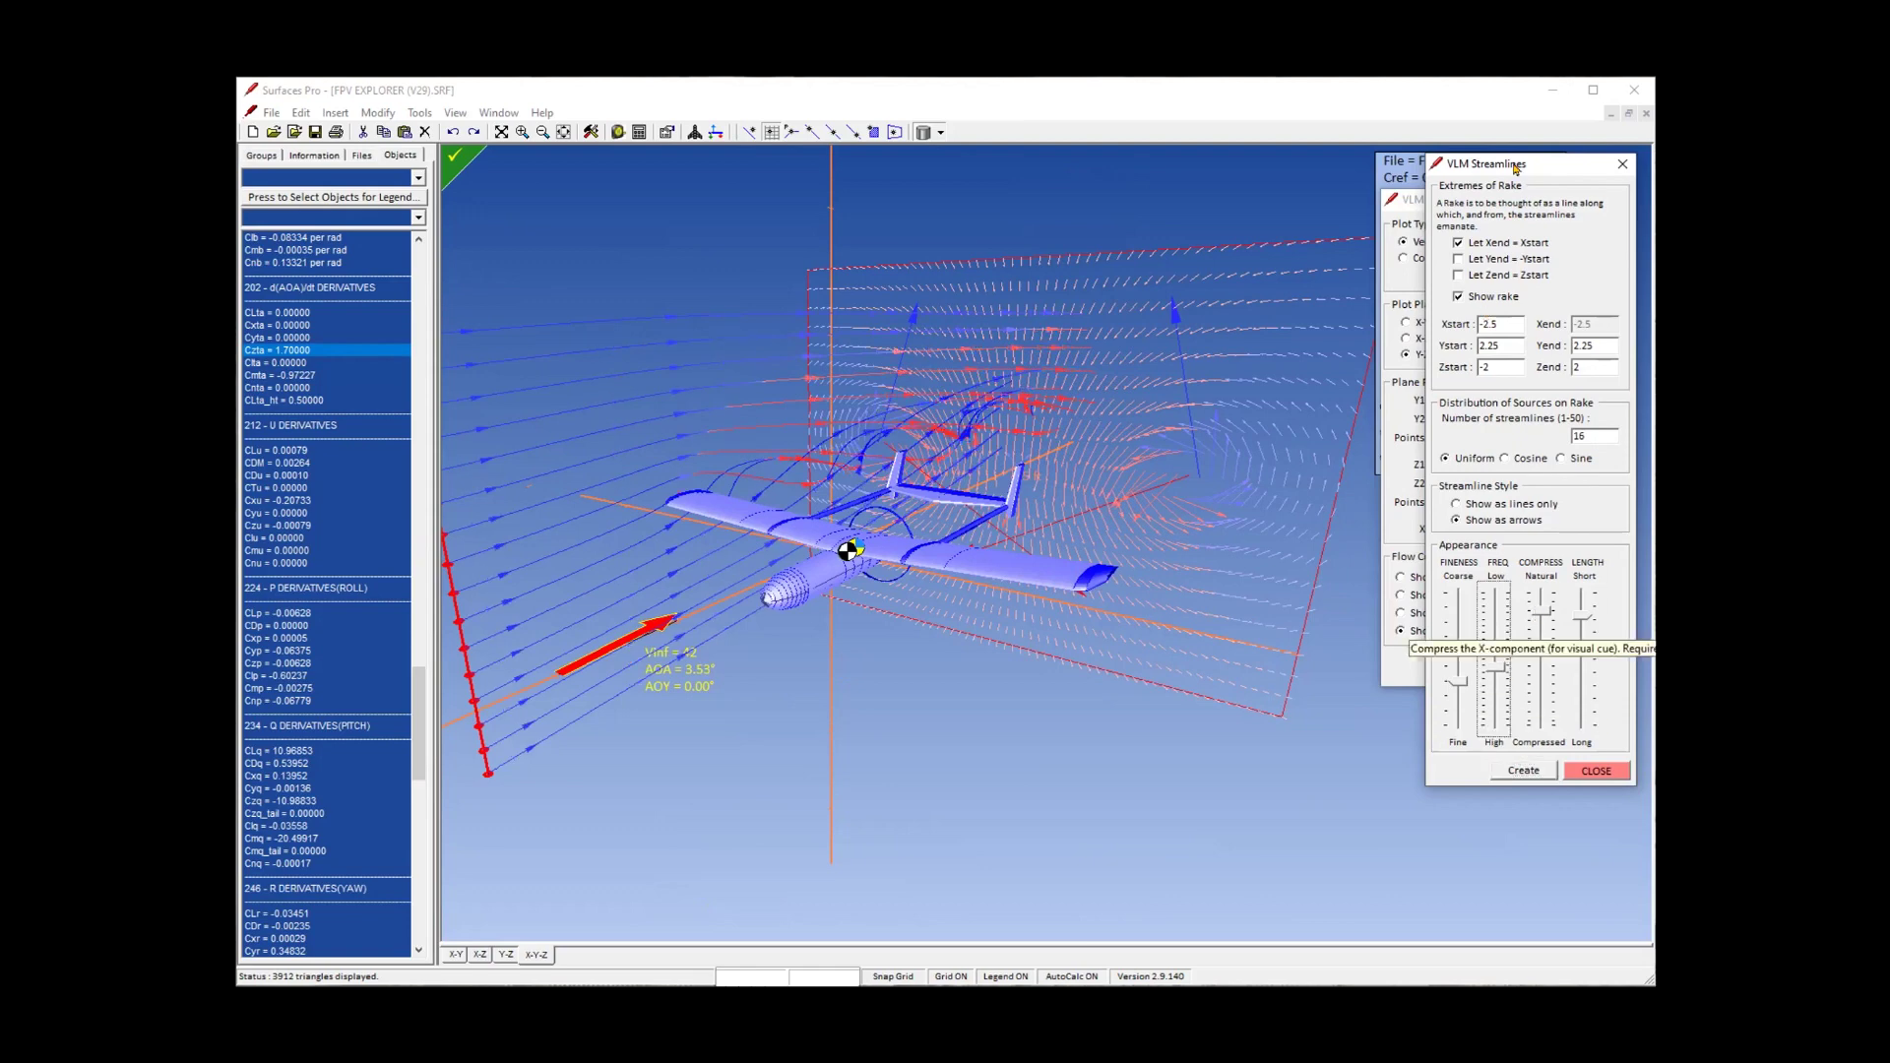
pyautogui.moveTo(1515, 166); pyautogui.dragTo(1287, 194)
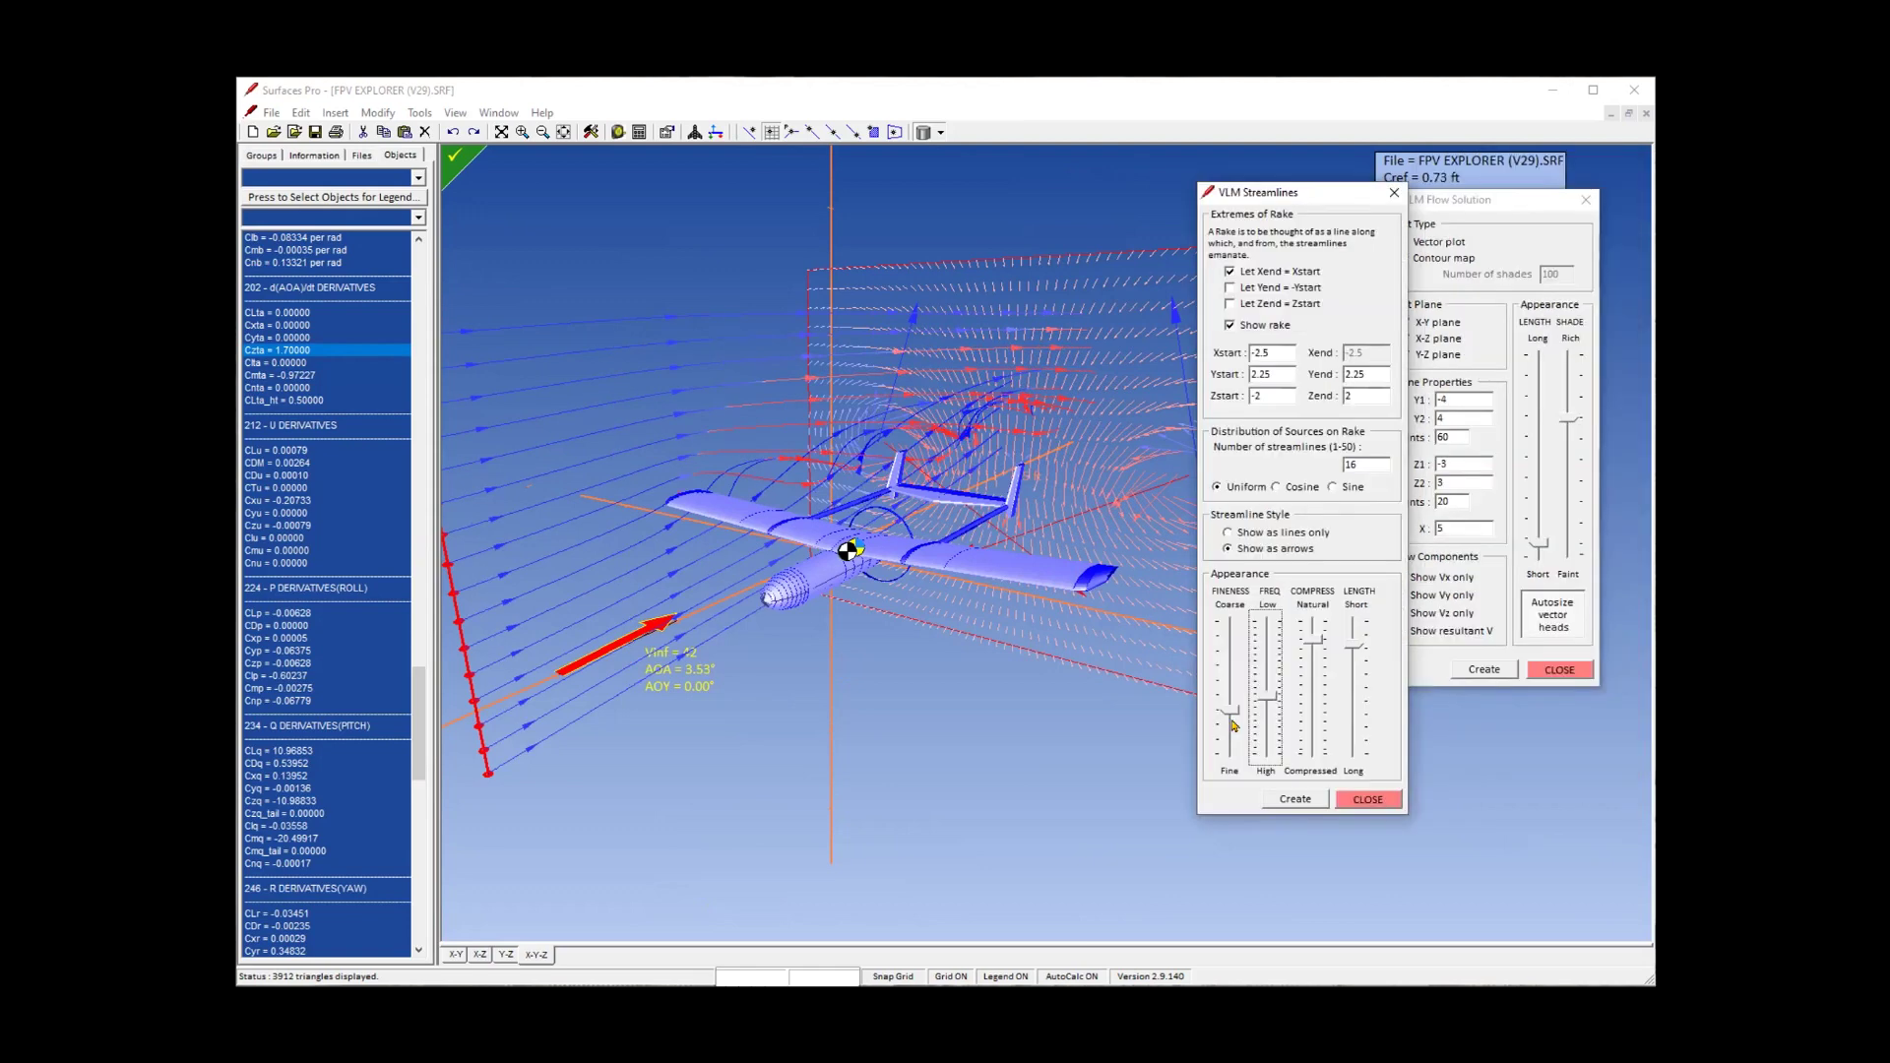
pyautogui.click(1368, 798)
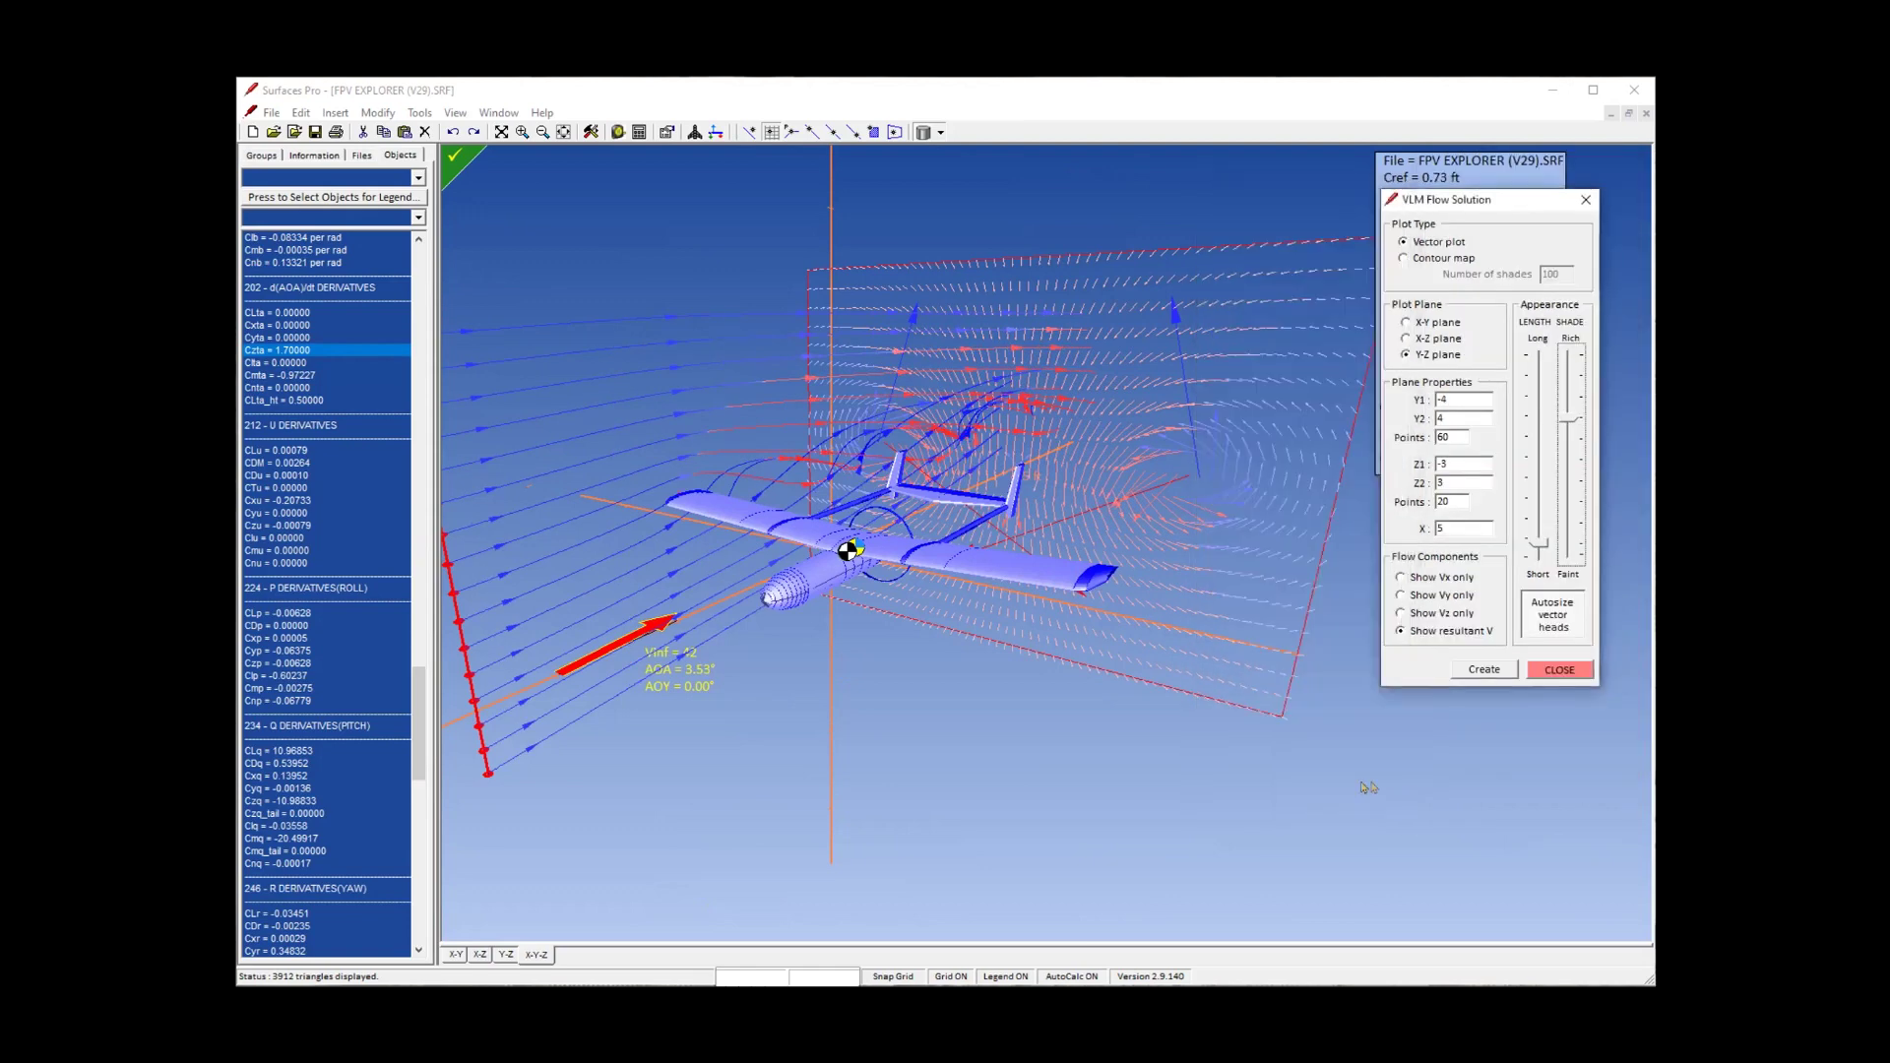
pyautogui.click(1346, 829)
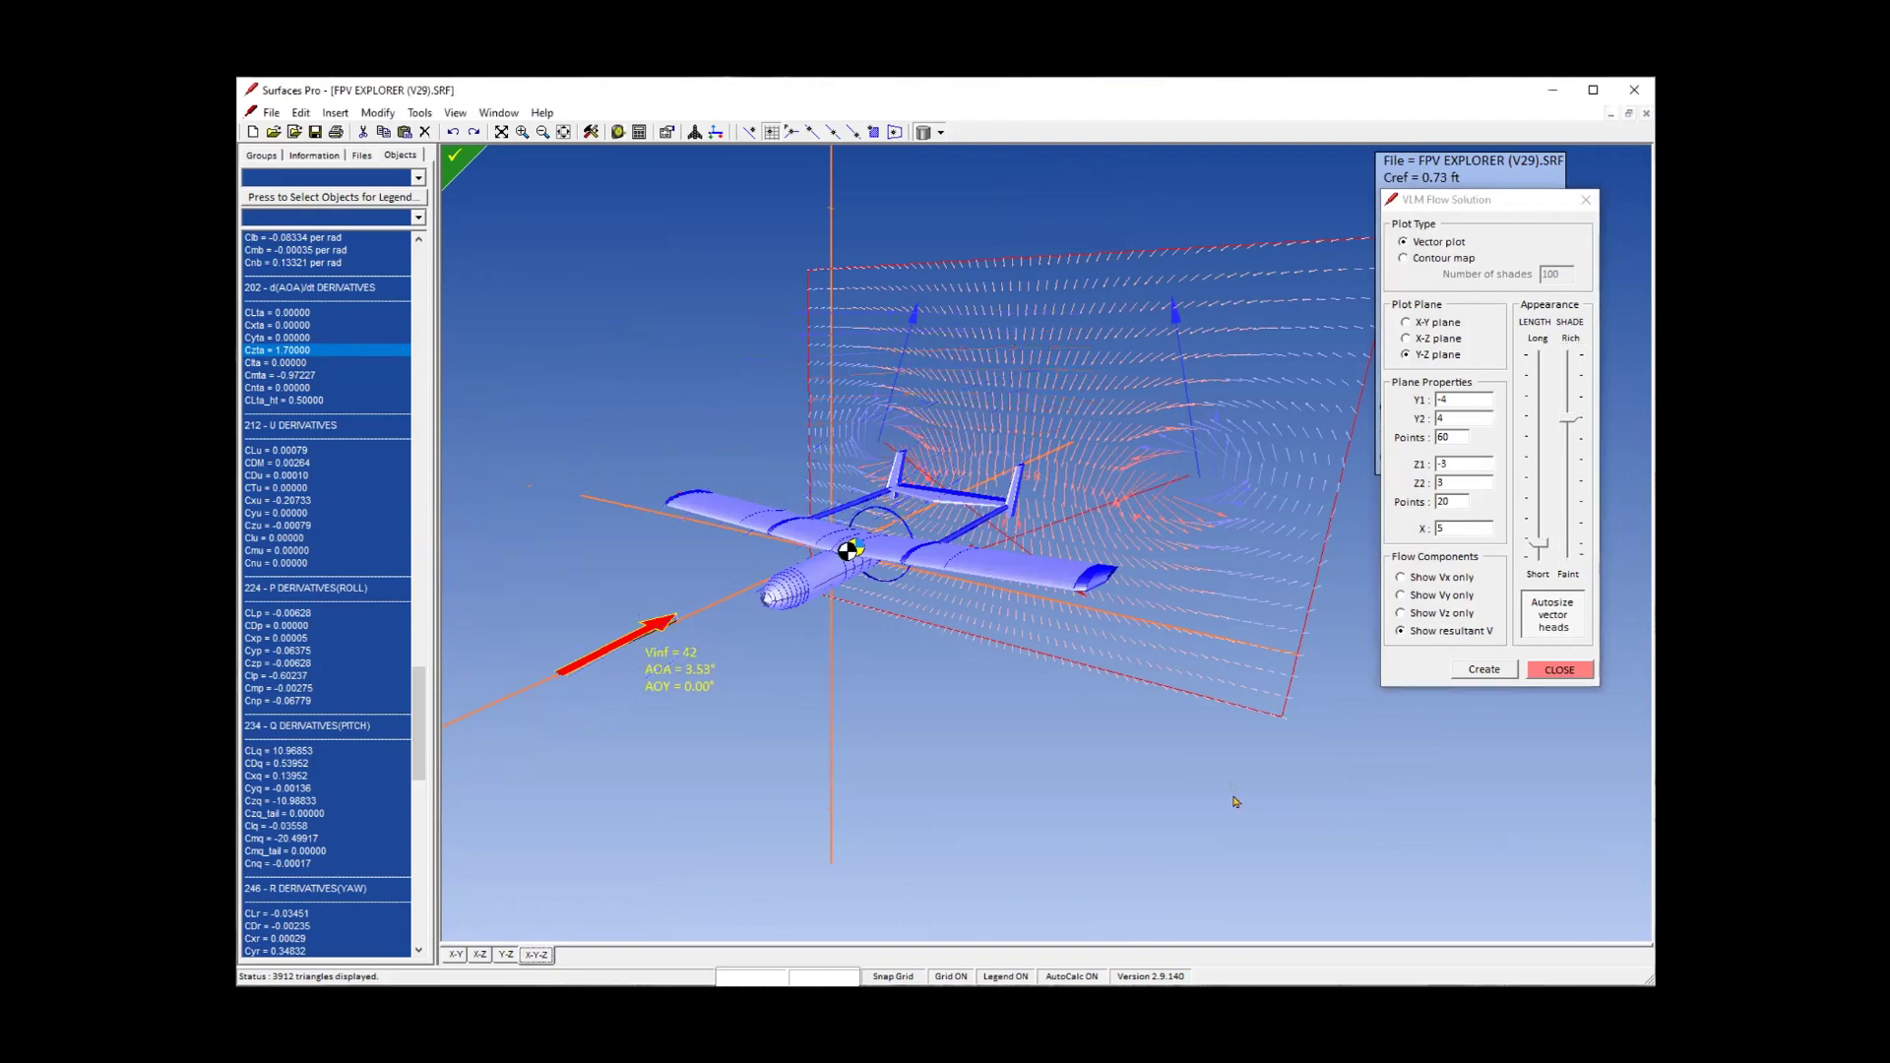
# Create a 100-shade contour map of the Y-Z plane flow showing Vz only, and close the flow solution.
pyautogui.click(1464, 259)
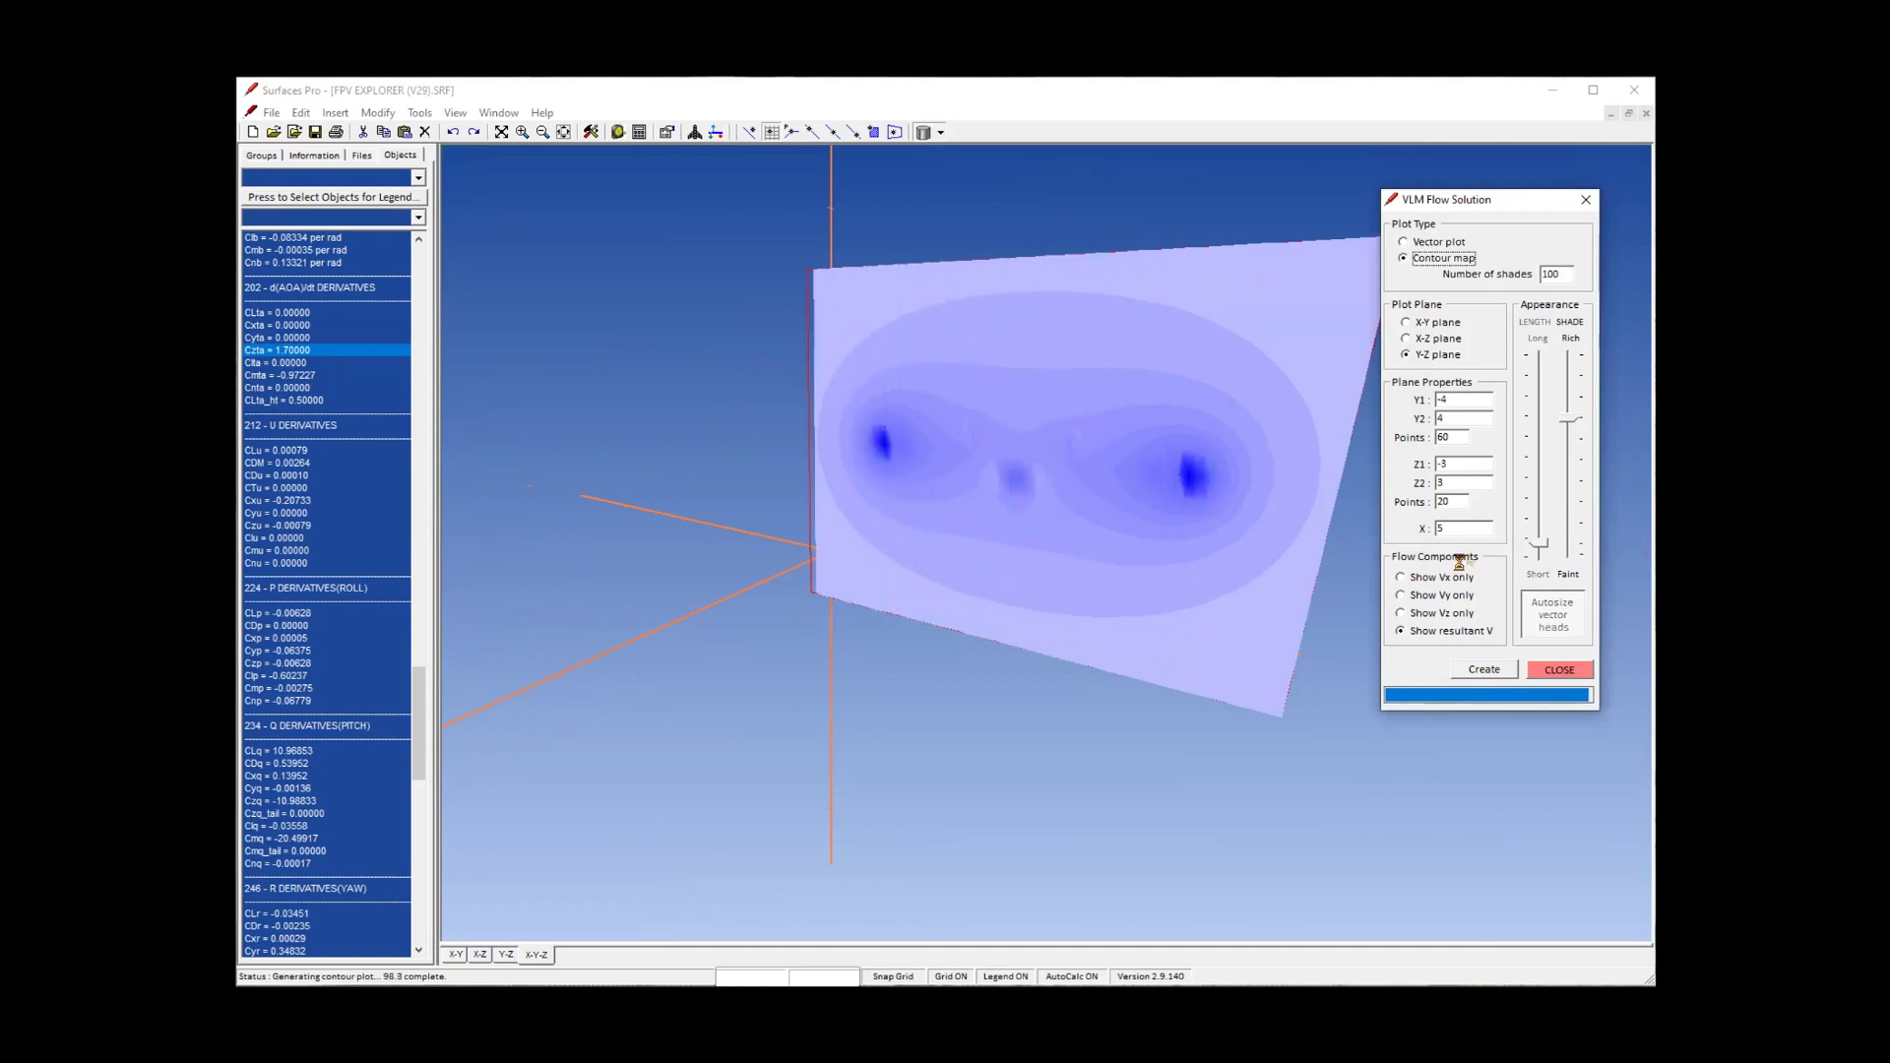
pyautogui.click(1453, 614)
pyautogui.click(1484, 667)
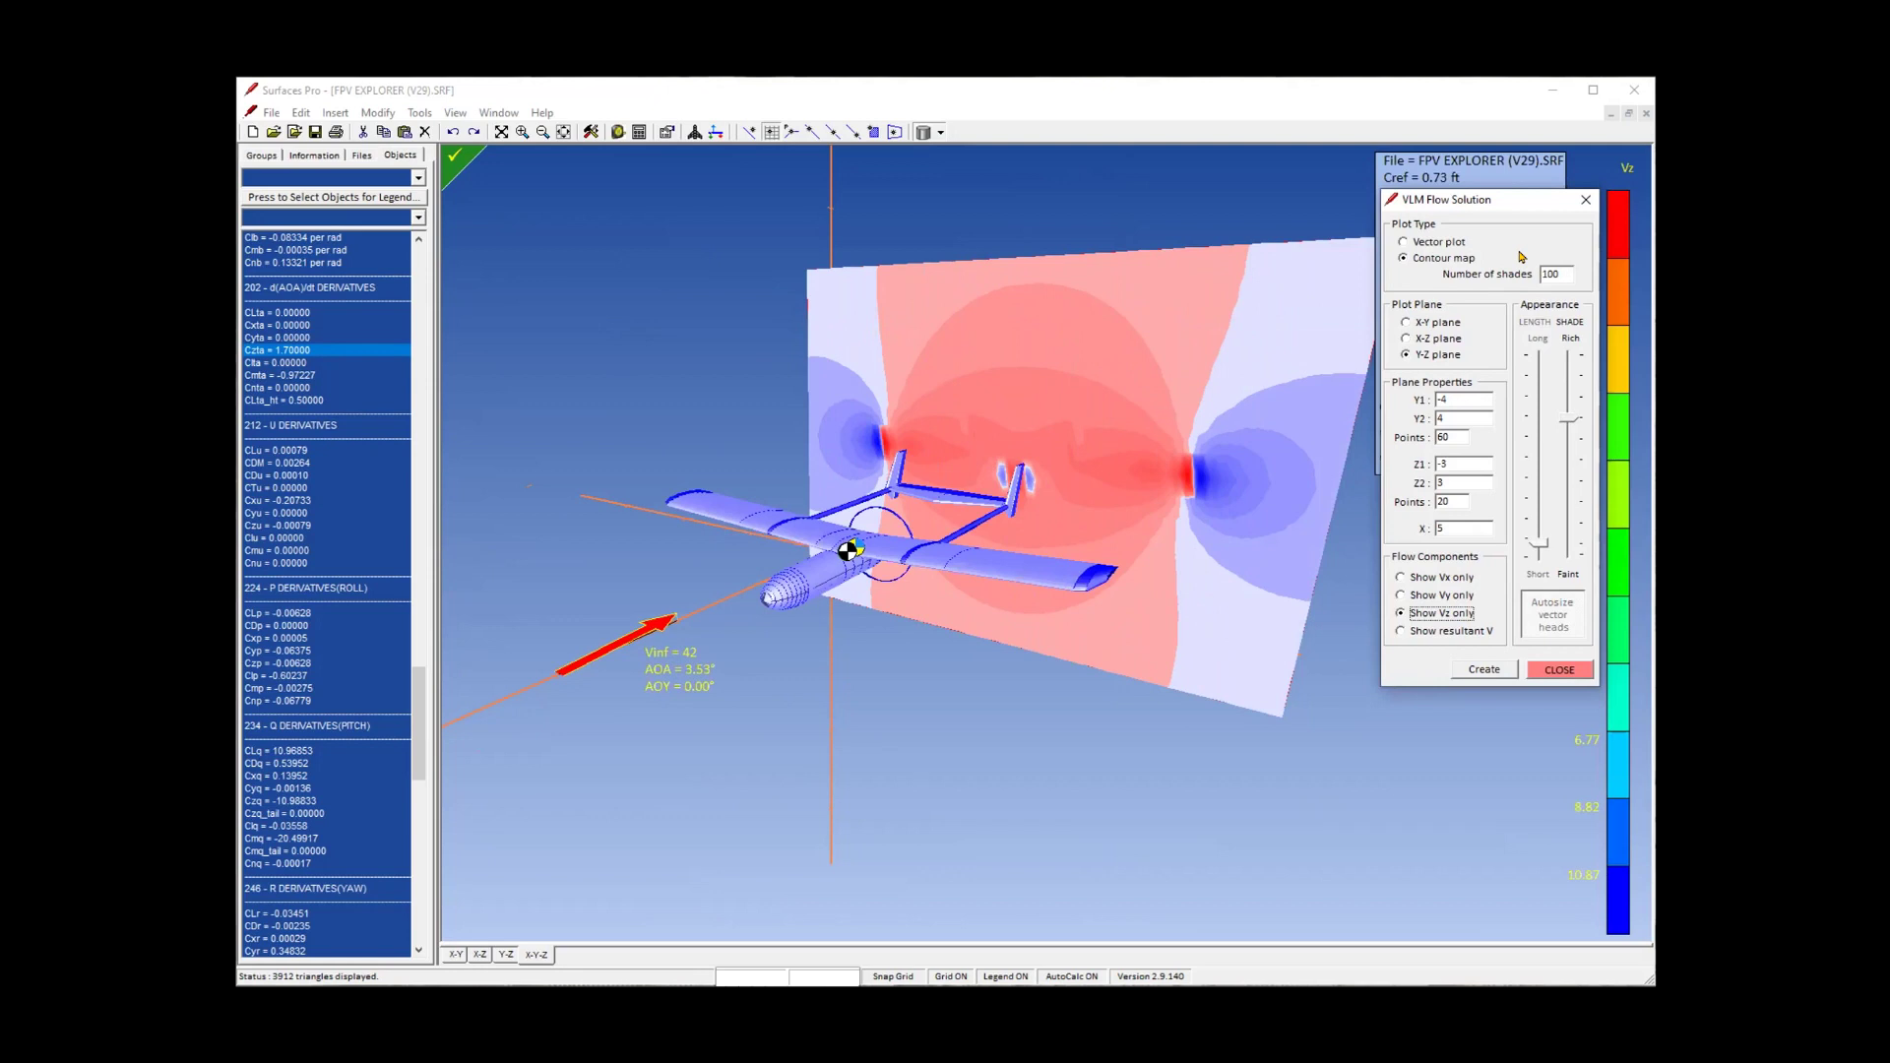
pyautogui.click(1573, 677)
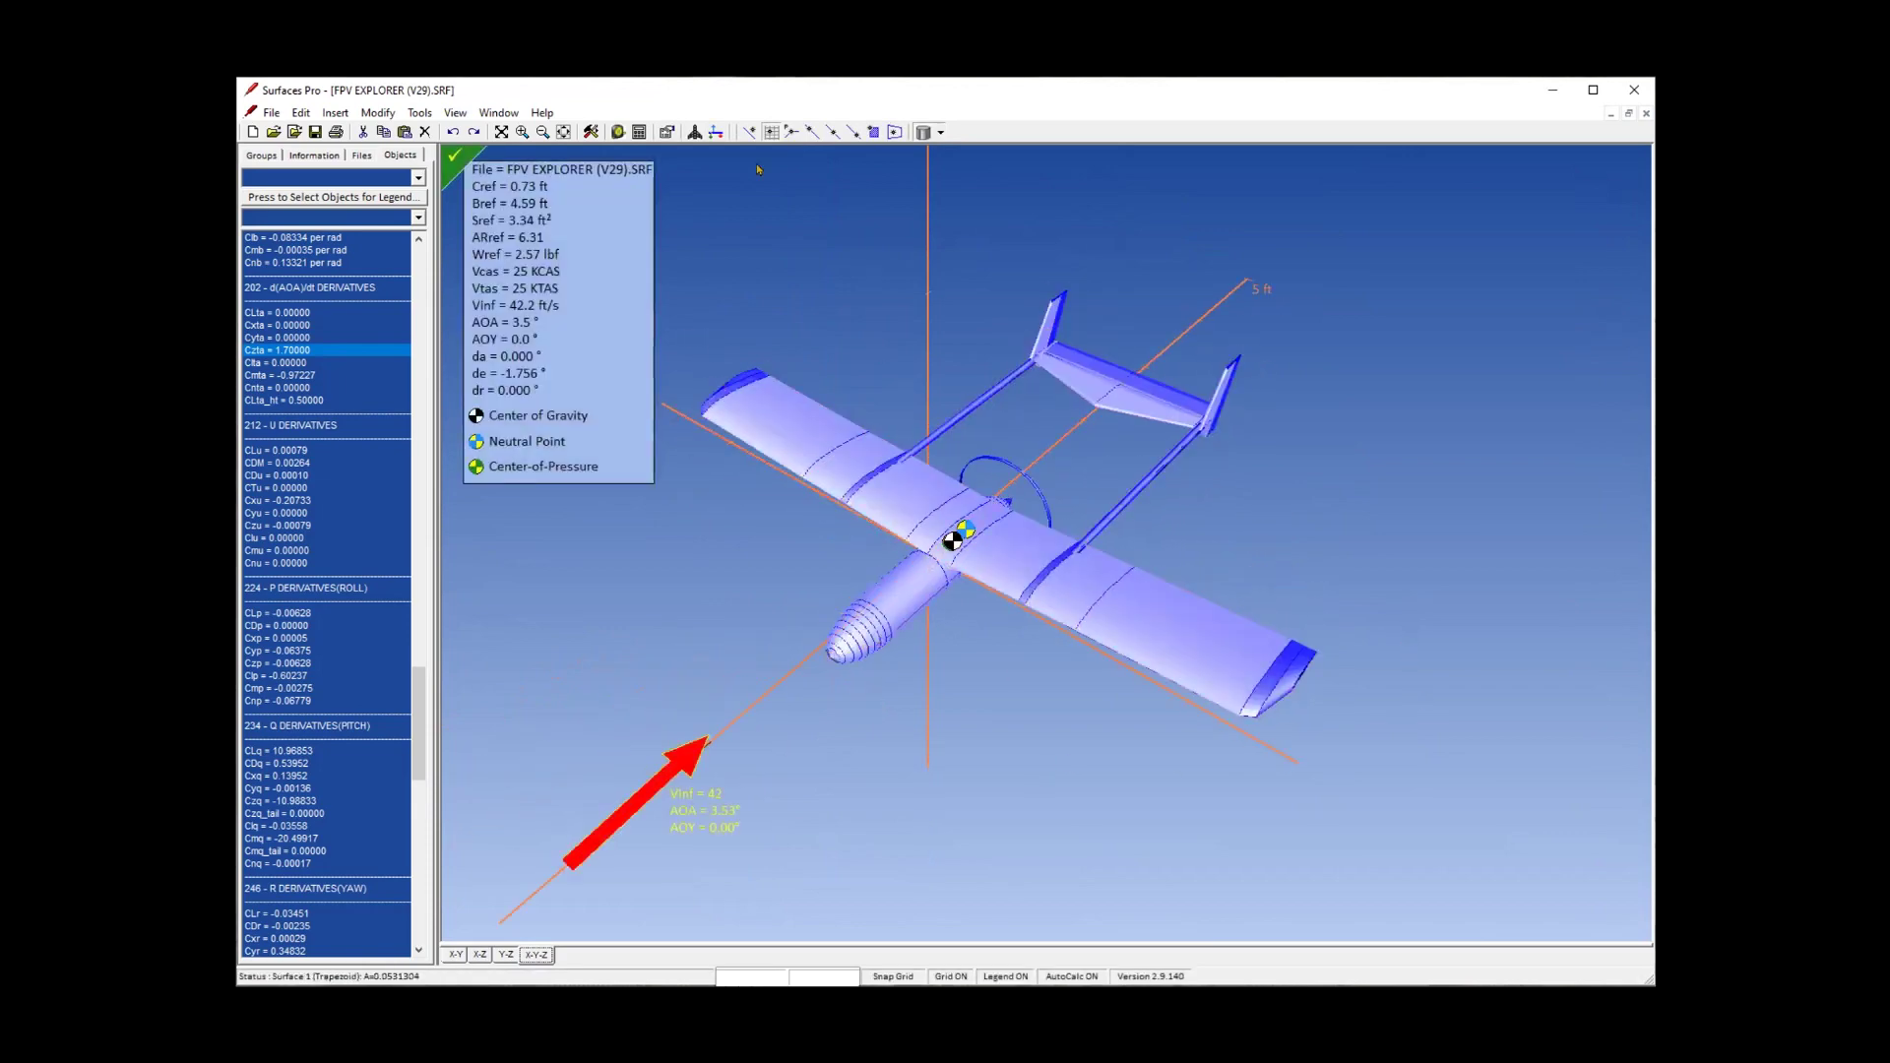
# Open the Virtual Wind Tunnel from the VLM console, and move and widen its window to show every sweep column.
pyautogui.click(688, 137)
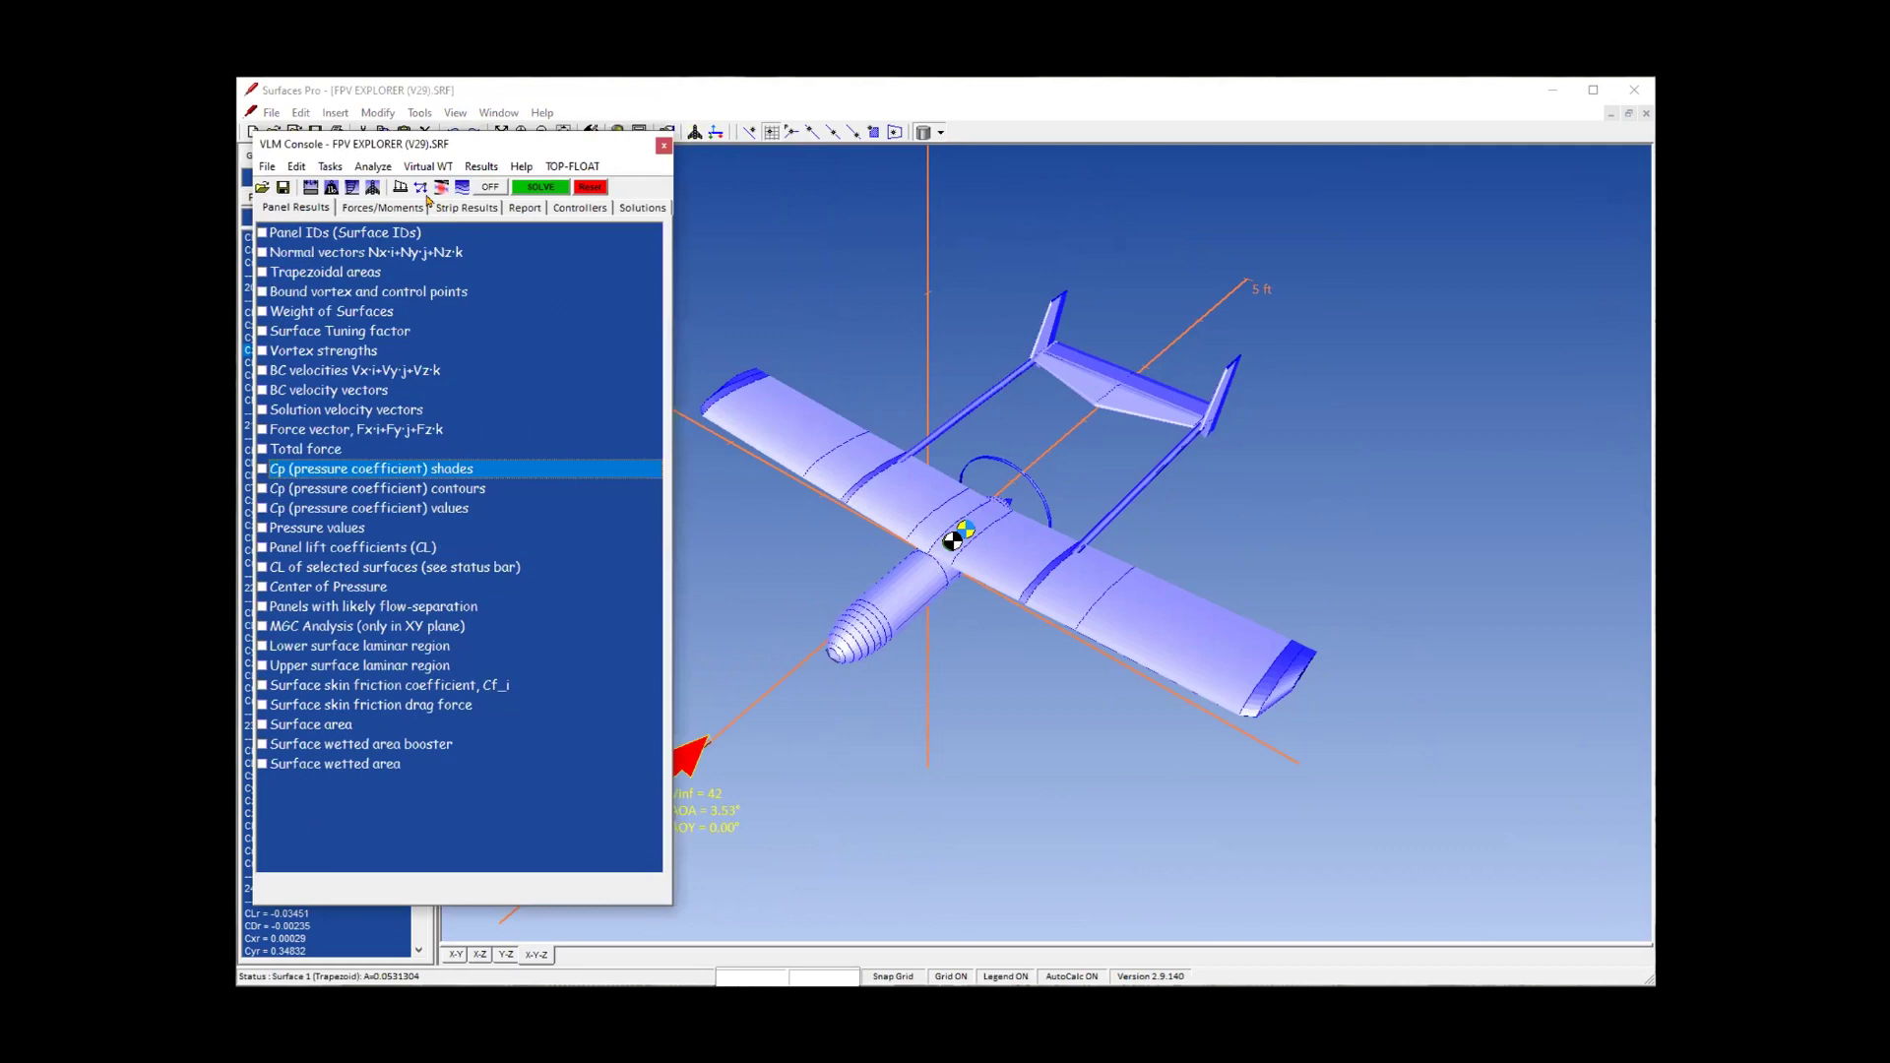
pyautogui.click(421, 167)
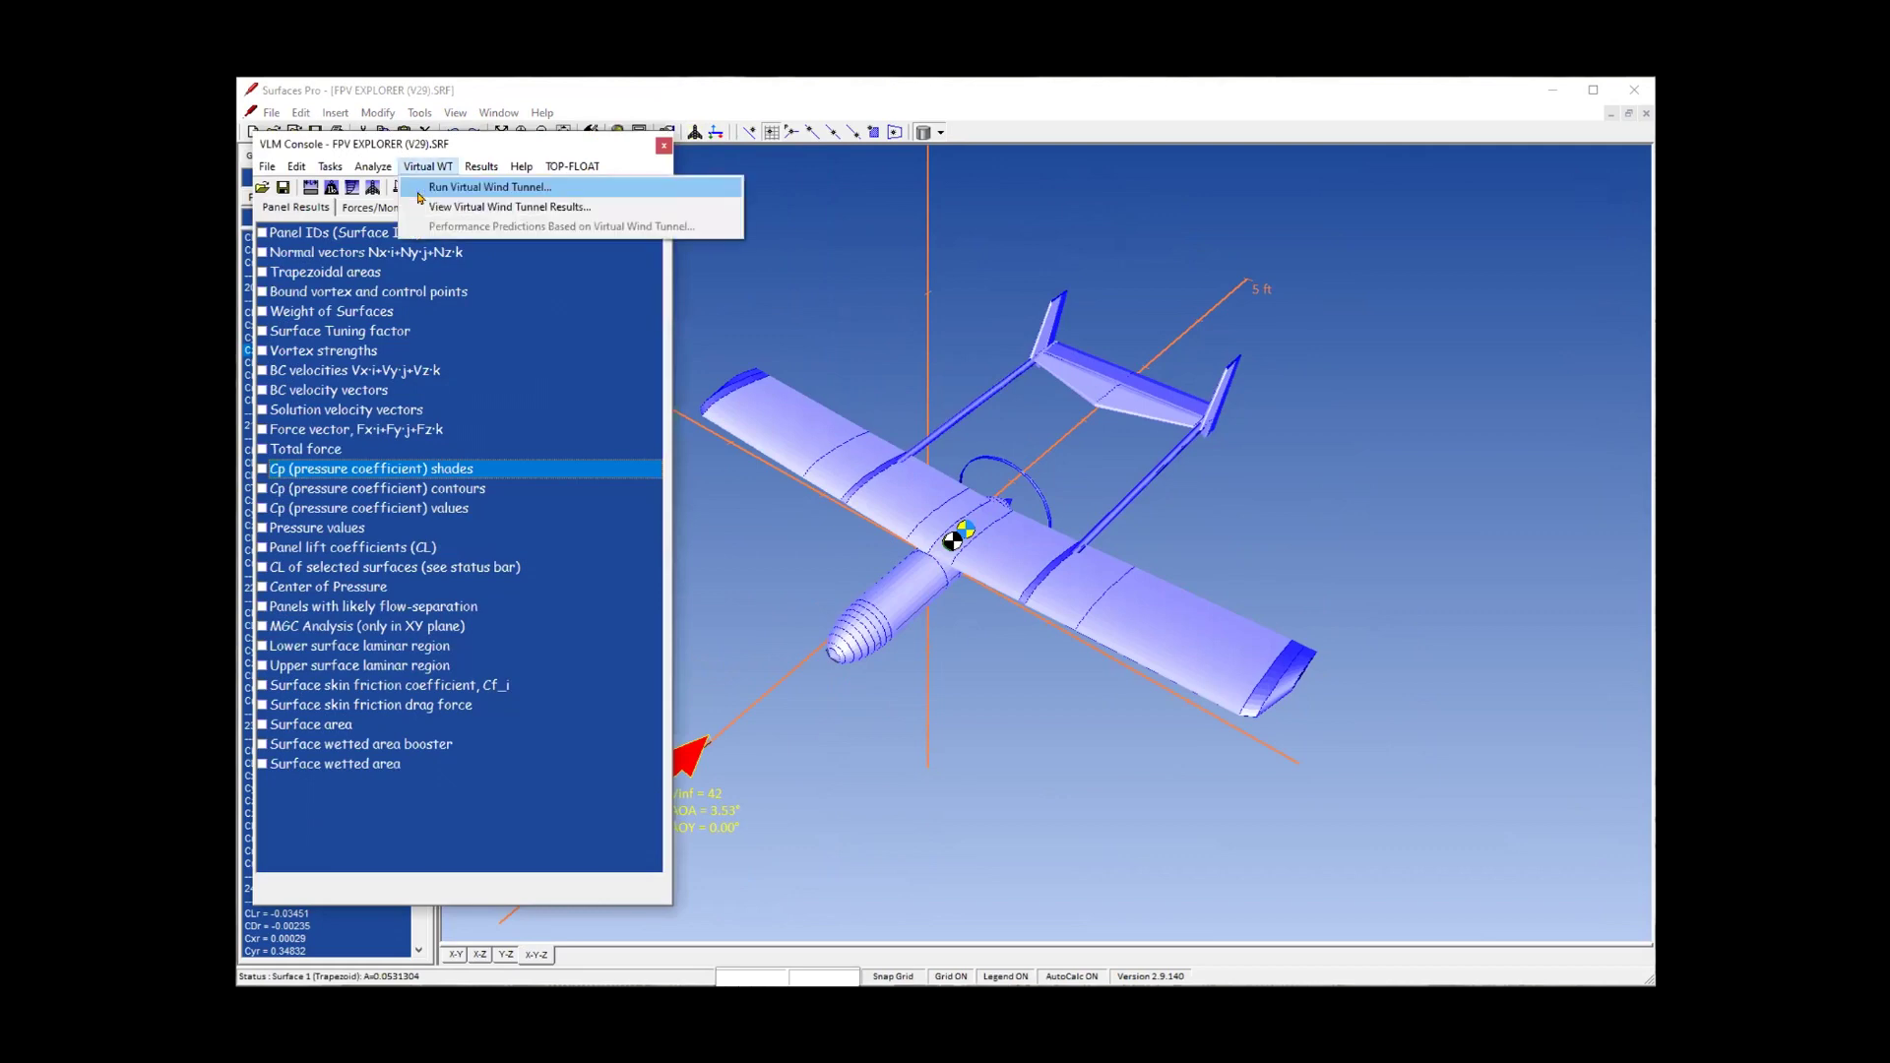
pyautogui.click(473, 187)
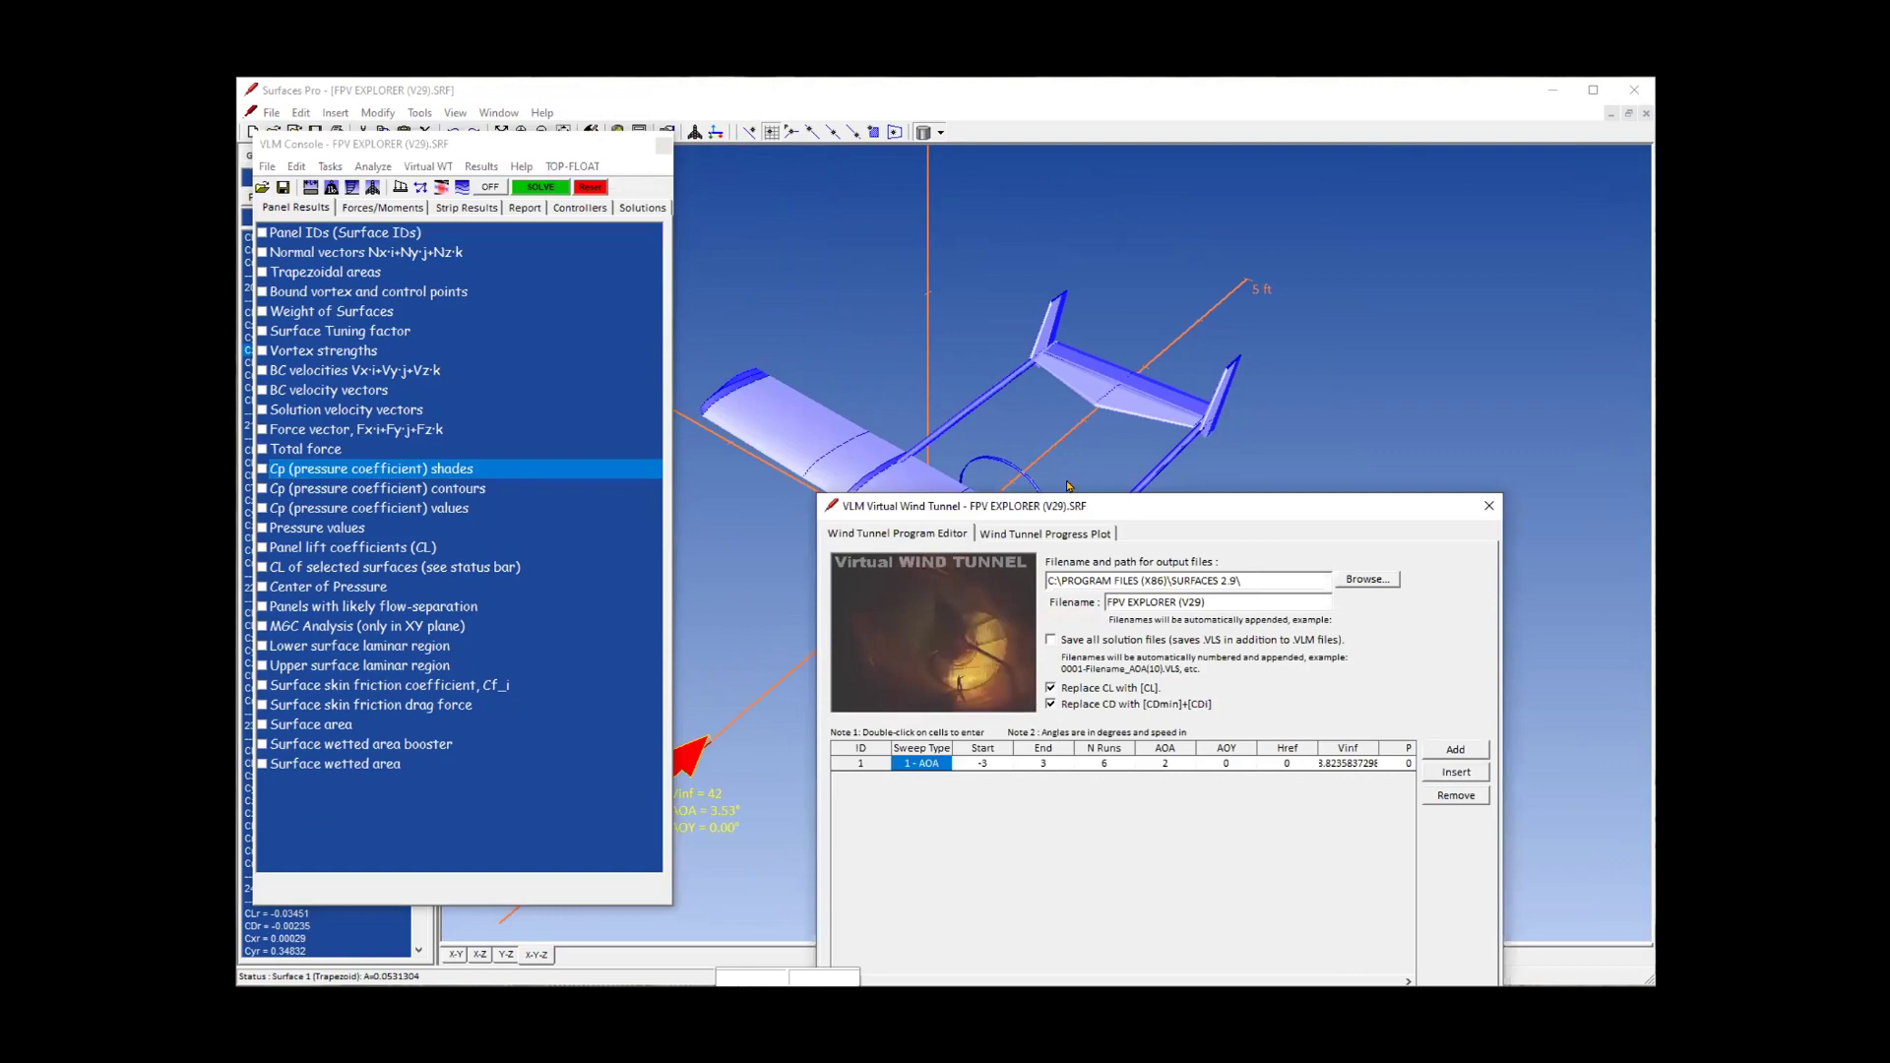
pyautogui.moveTo(1073, 506); pyautogui.dragTo(1195, 299)
pyautogui.moveTo(933, 513); pyautogui.dragTo(473, 512)
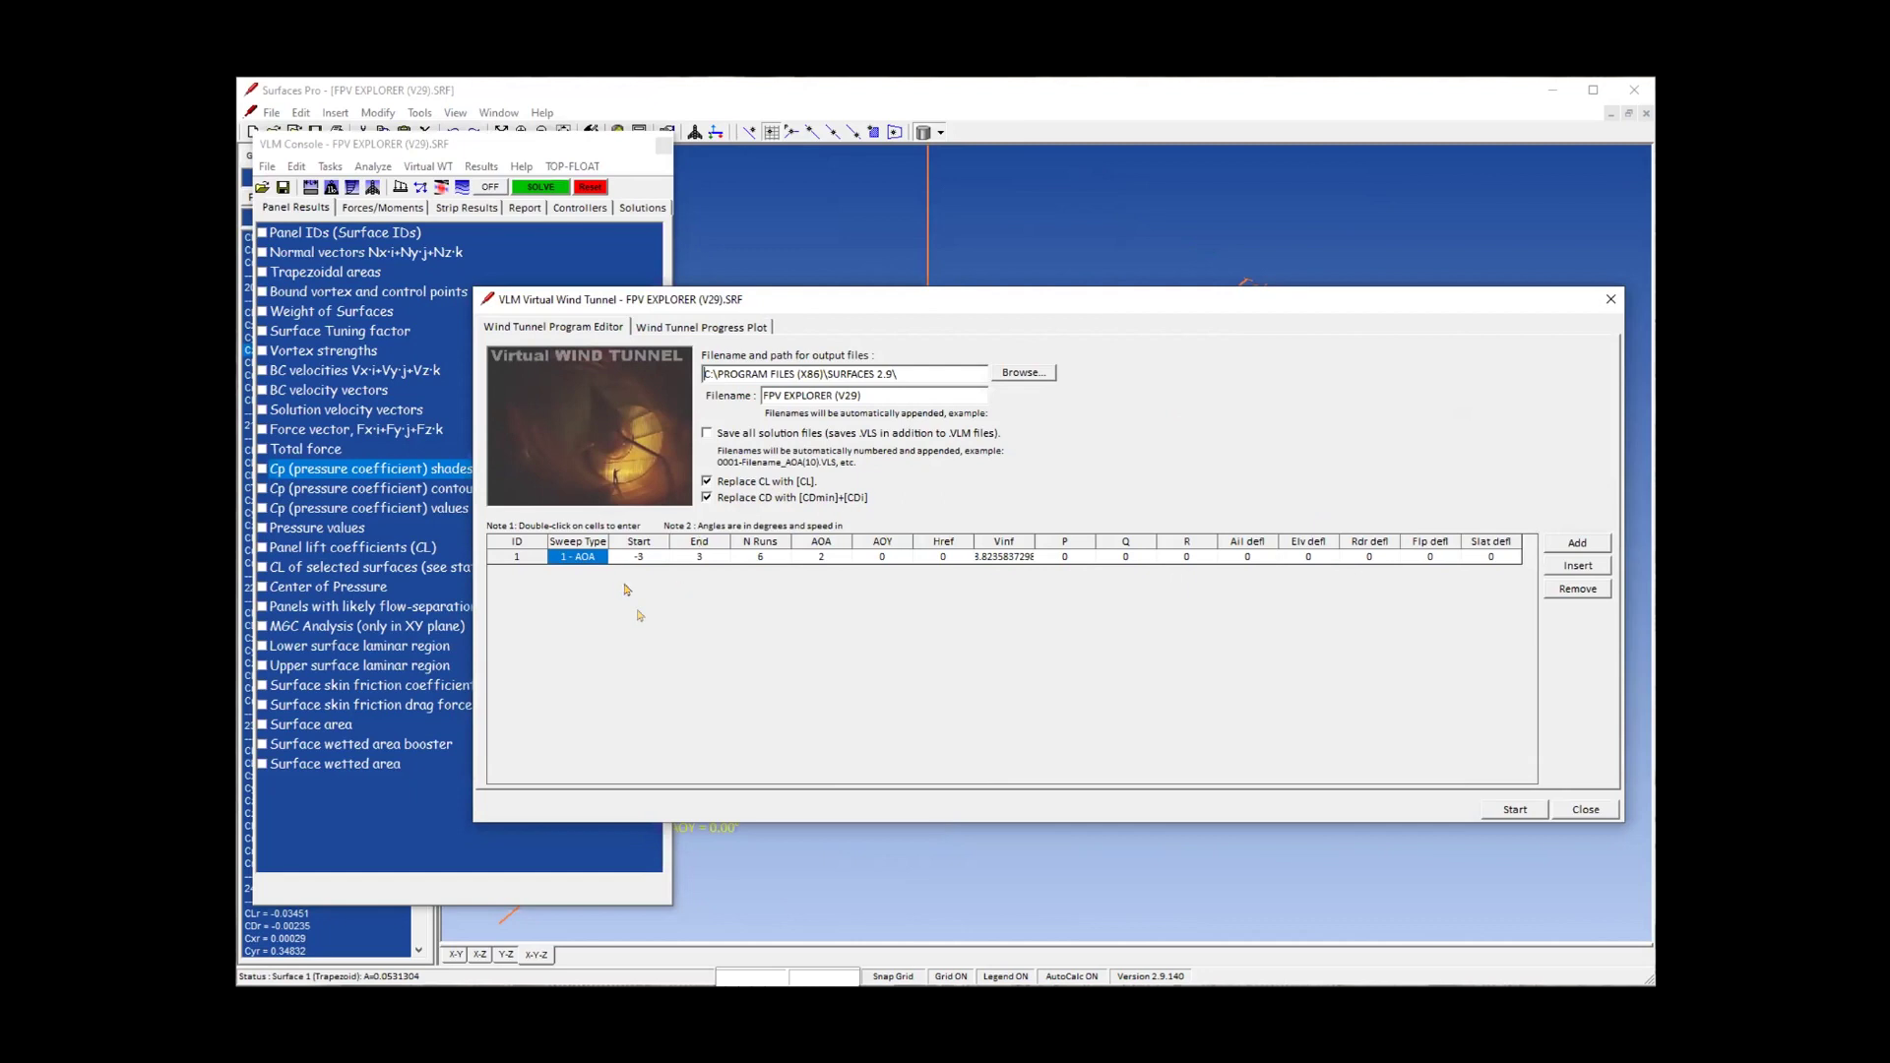
# Choose AOA sweep as the sweep type, with a start value of -5 and an end value of 5.
pyautogui.doubleClick(574, 556)
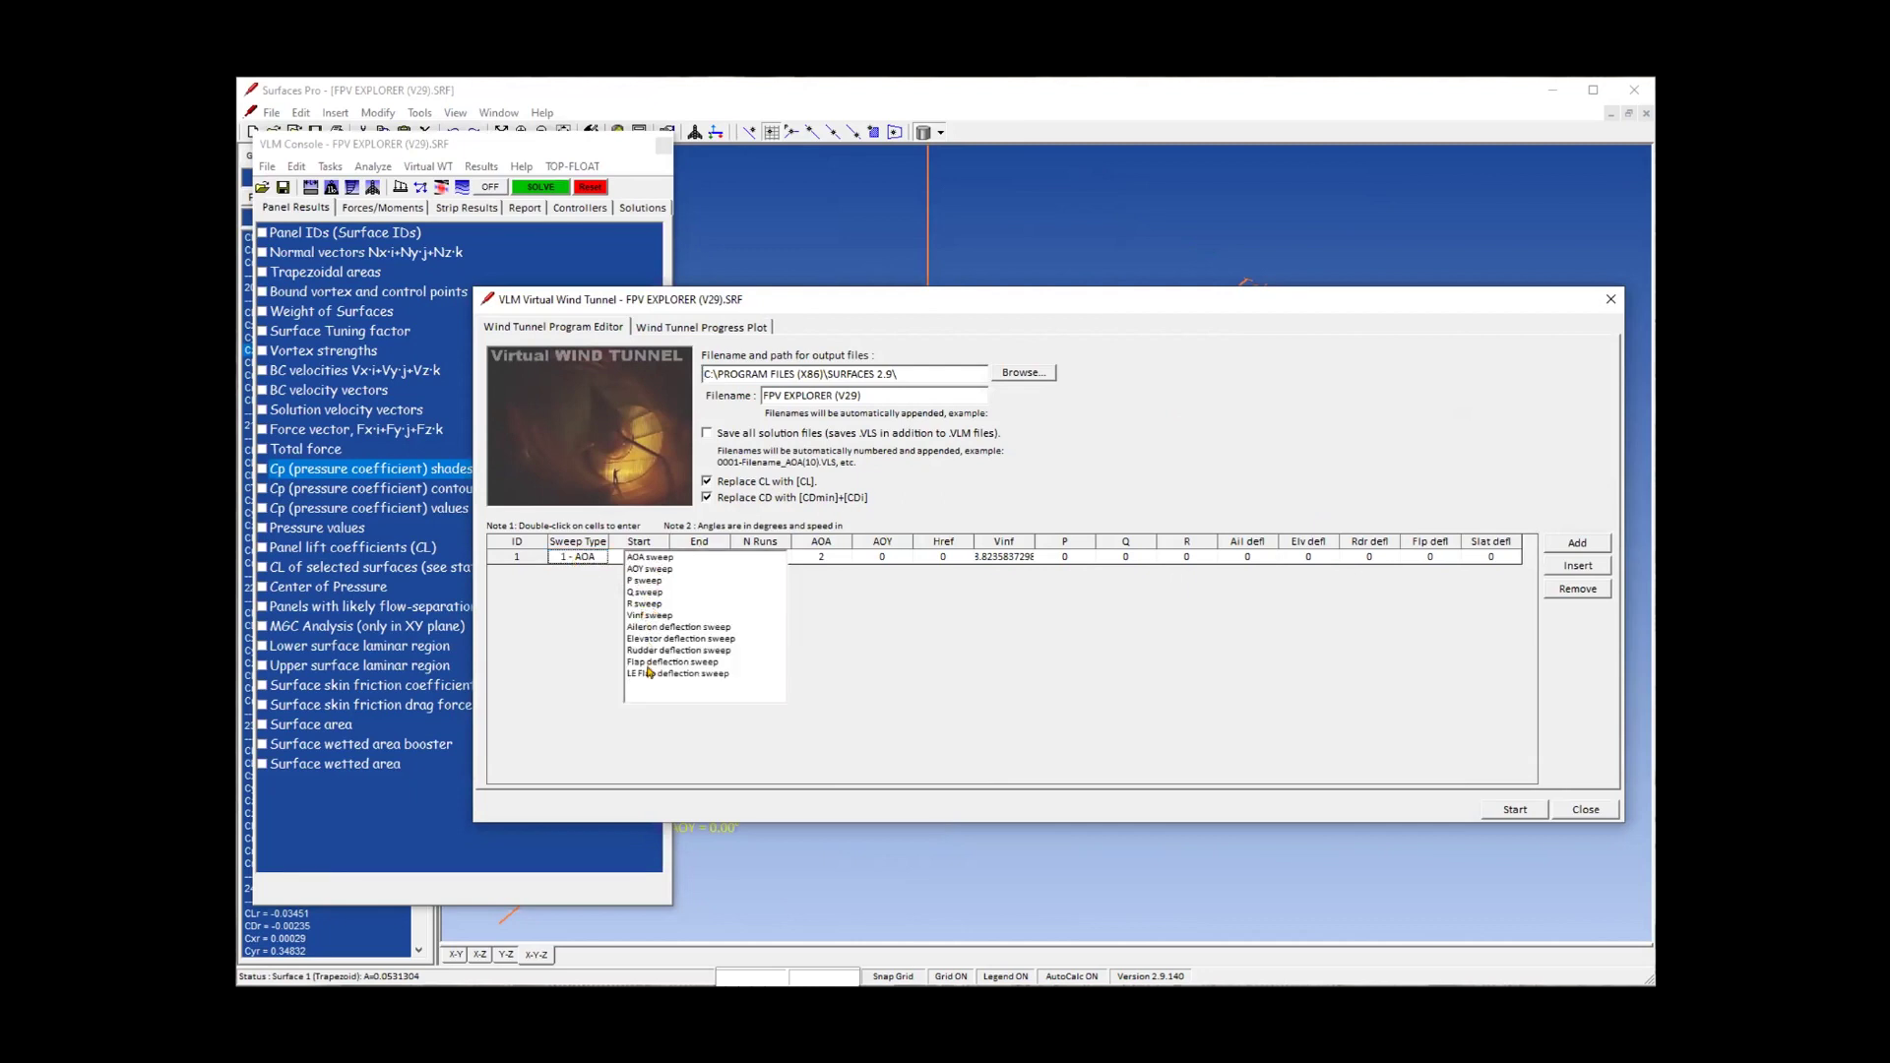
pyautogui.click(645, 558)
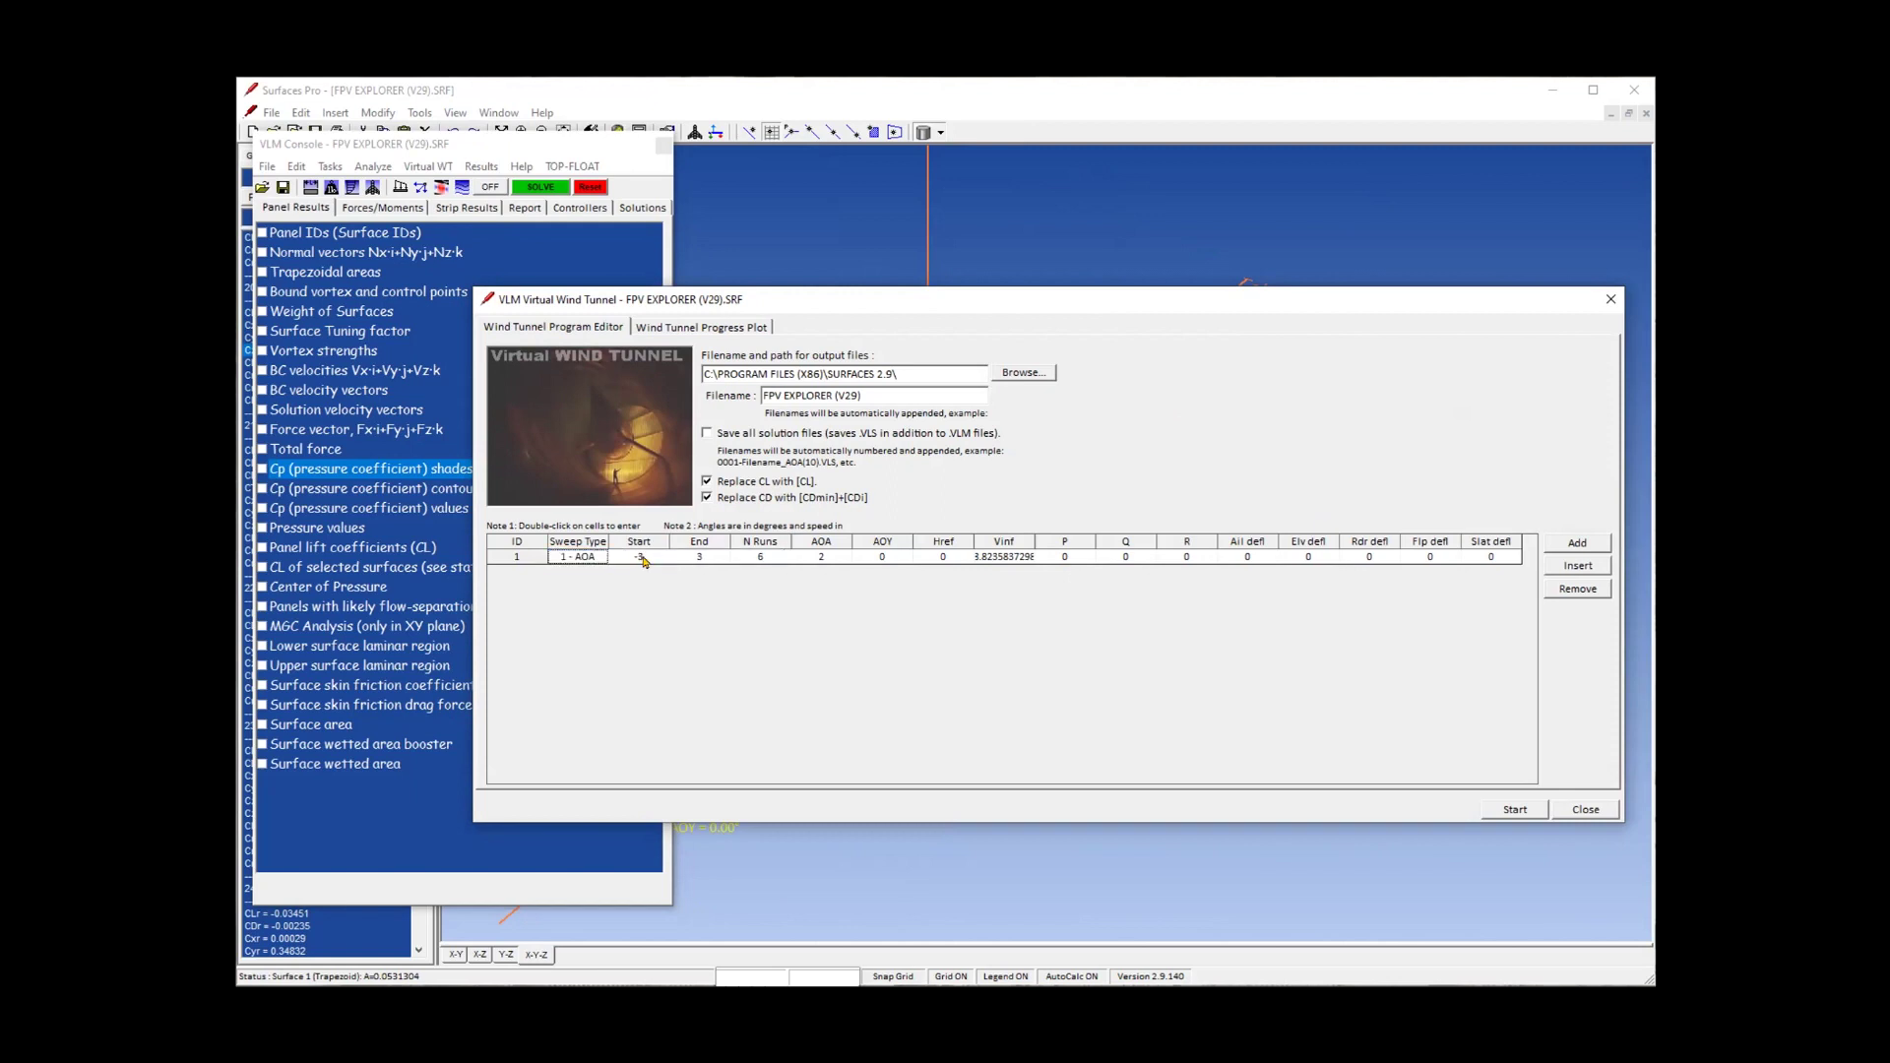
pyautogui.doubleClick(641, 557)
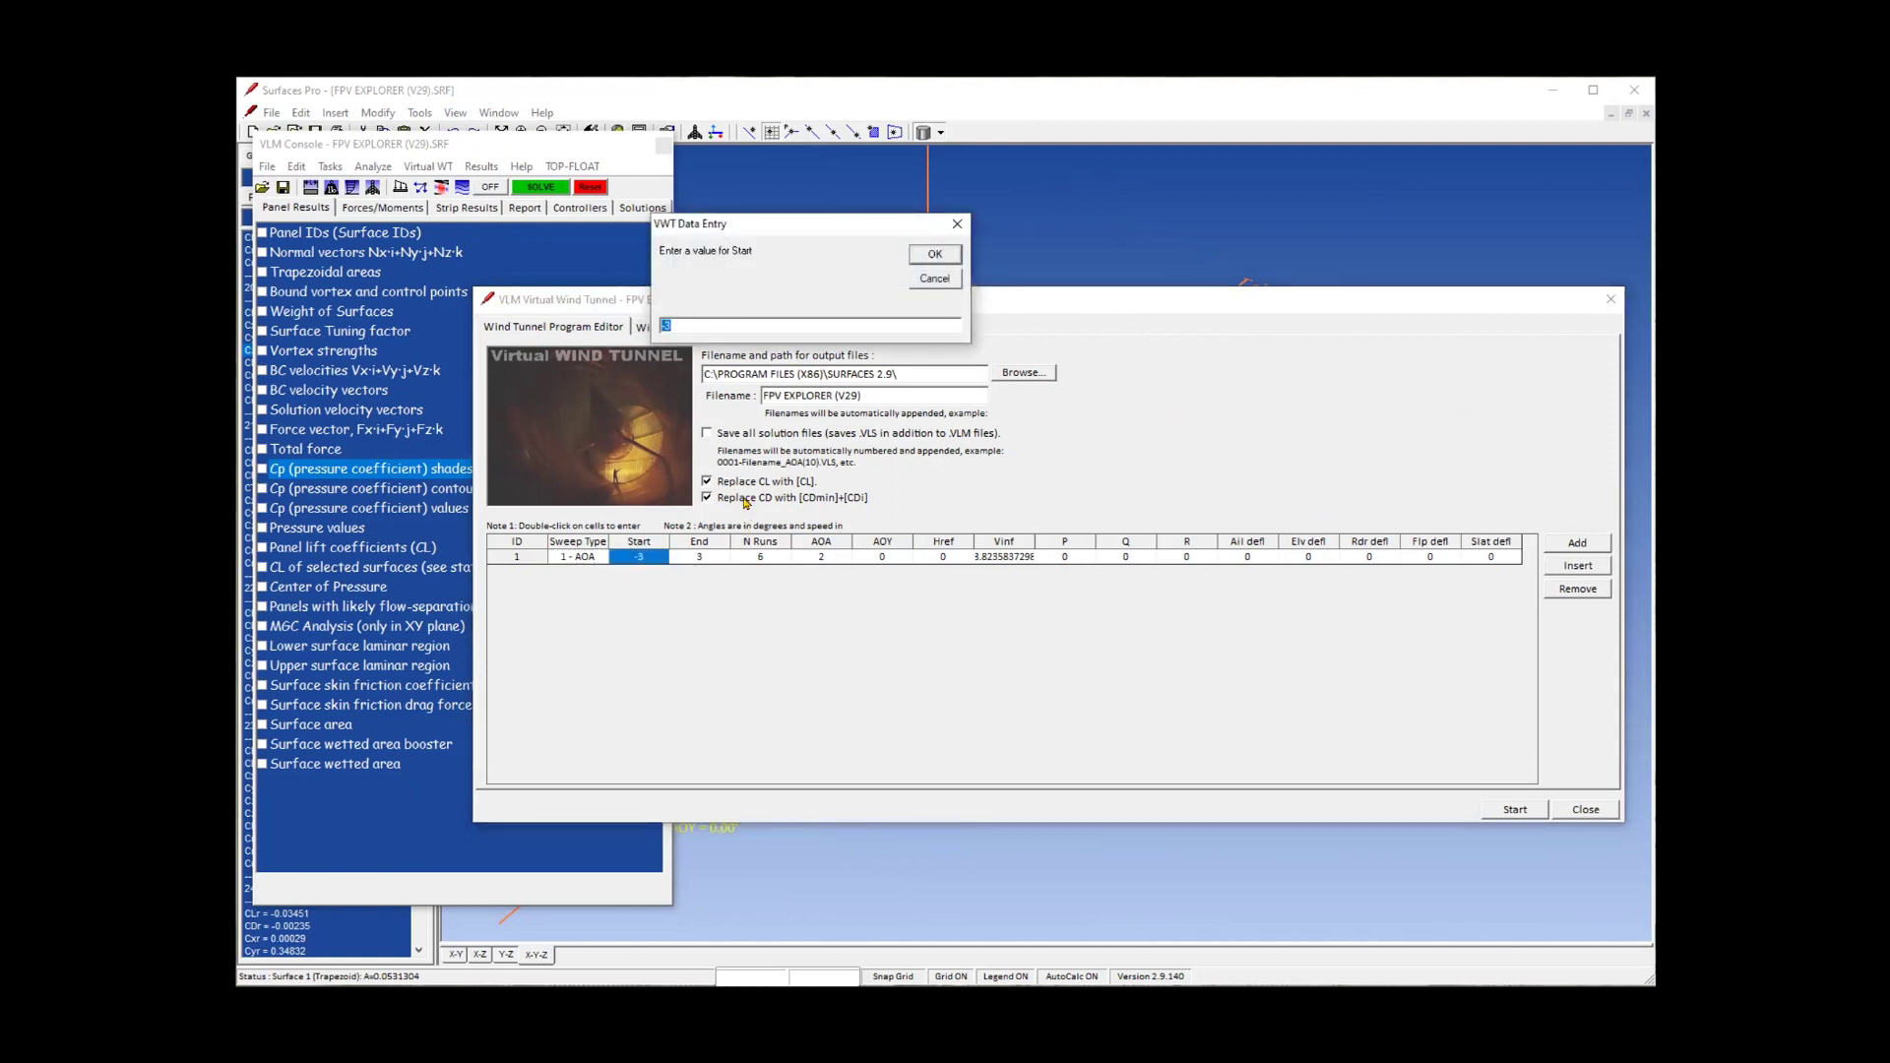
pyautogui.press('BackSpace')
pyautogui.write('-5')
pyautogui.press('Return')
pyautogui.doubleClick(705, 558)
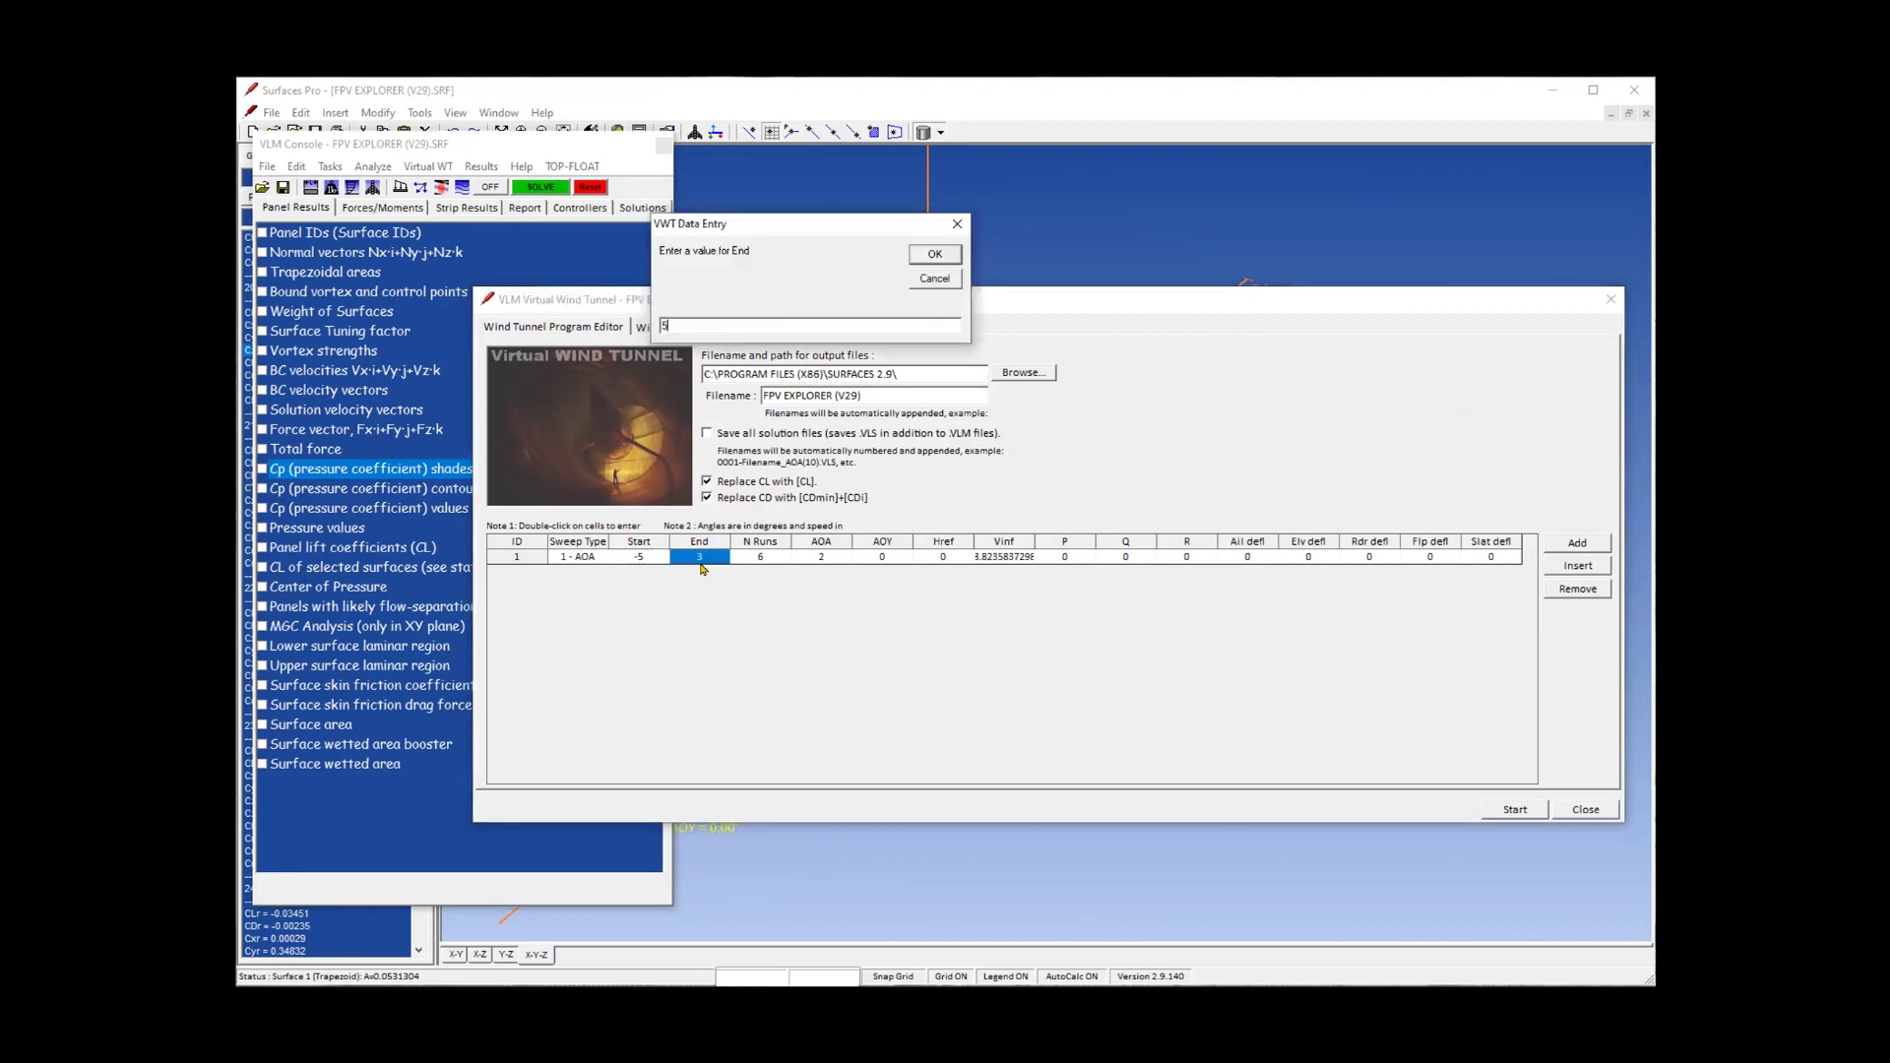
pyautogui.press('Return')
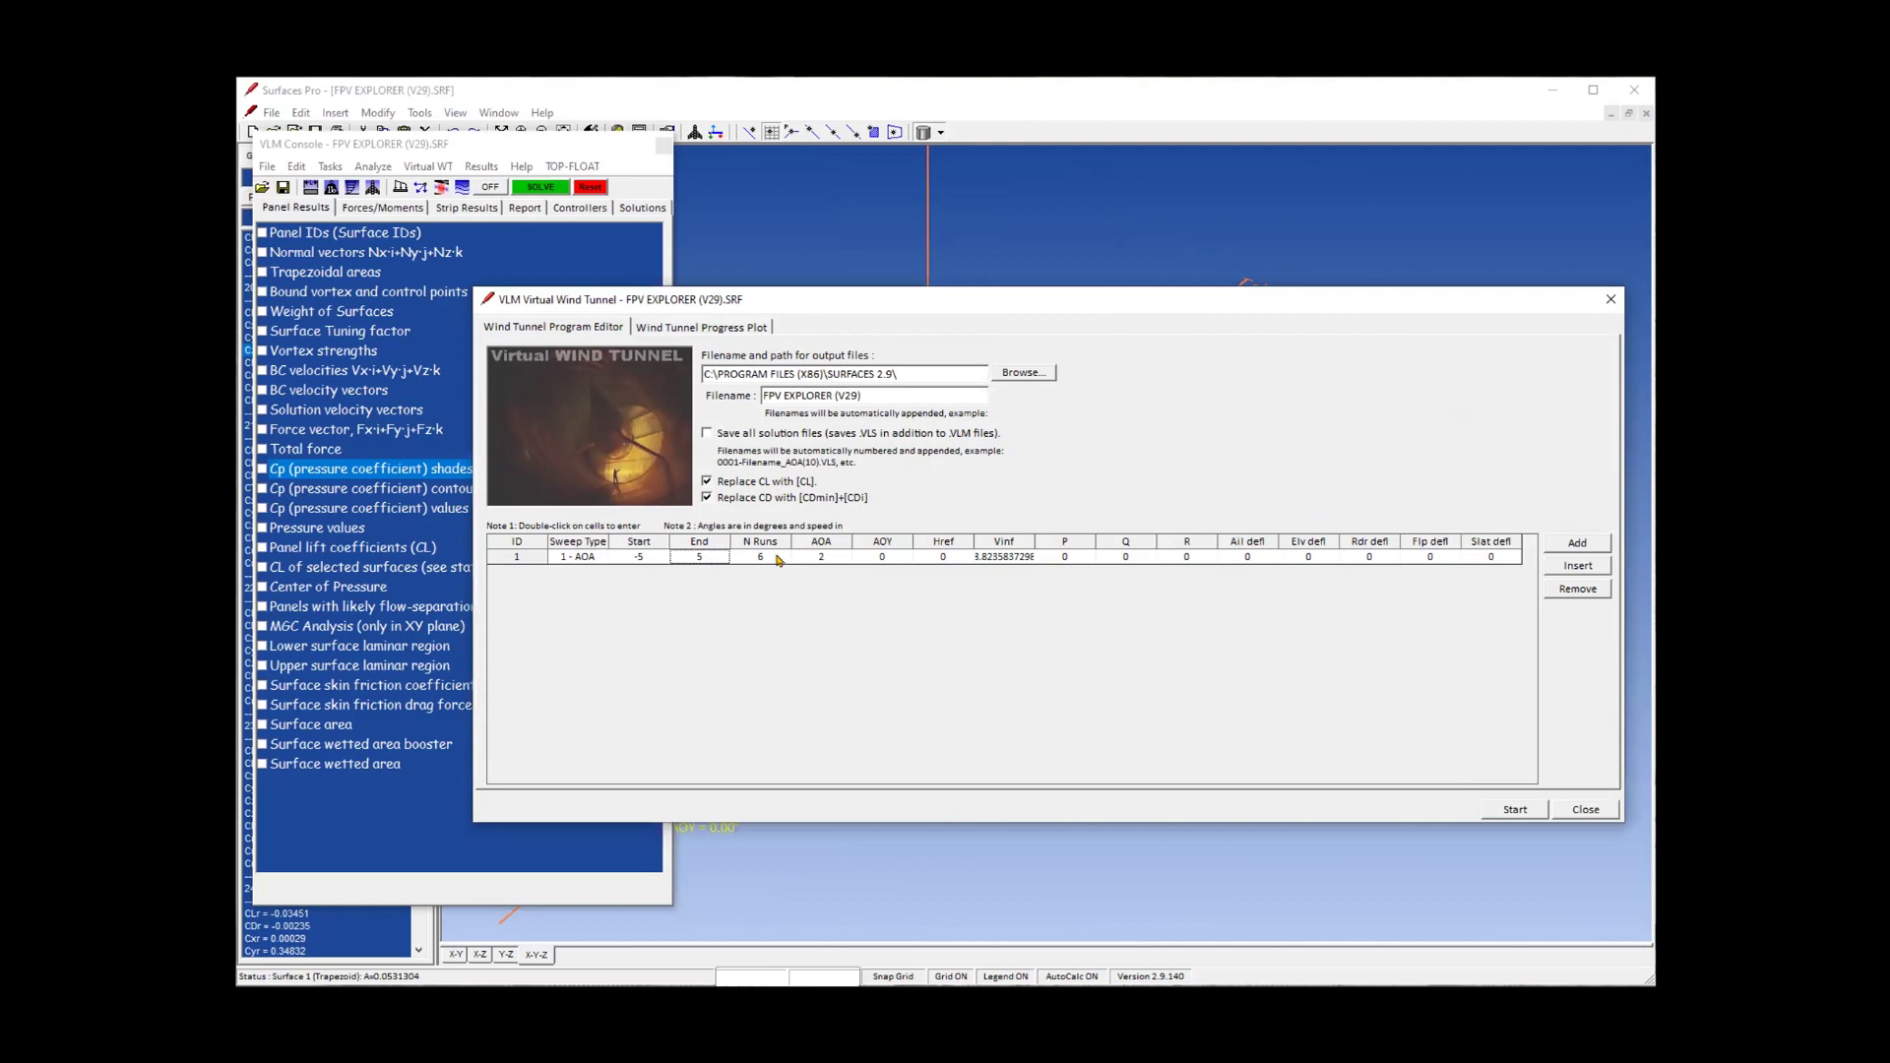
# Set the AOA sweep to 11 runs with a Vinf of 168.8.
pyautogui.doubleClick(760, 557)
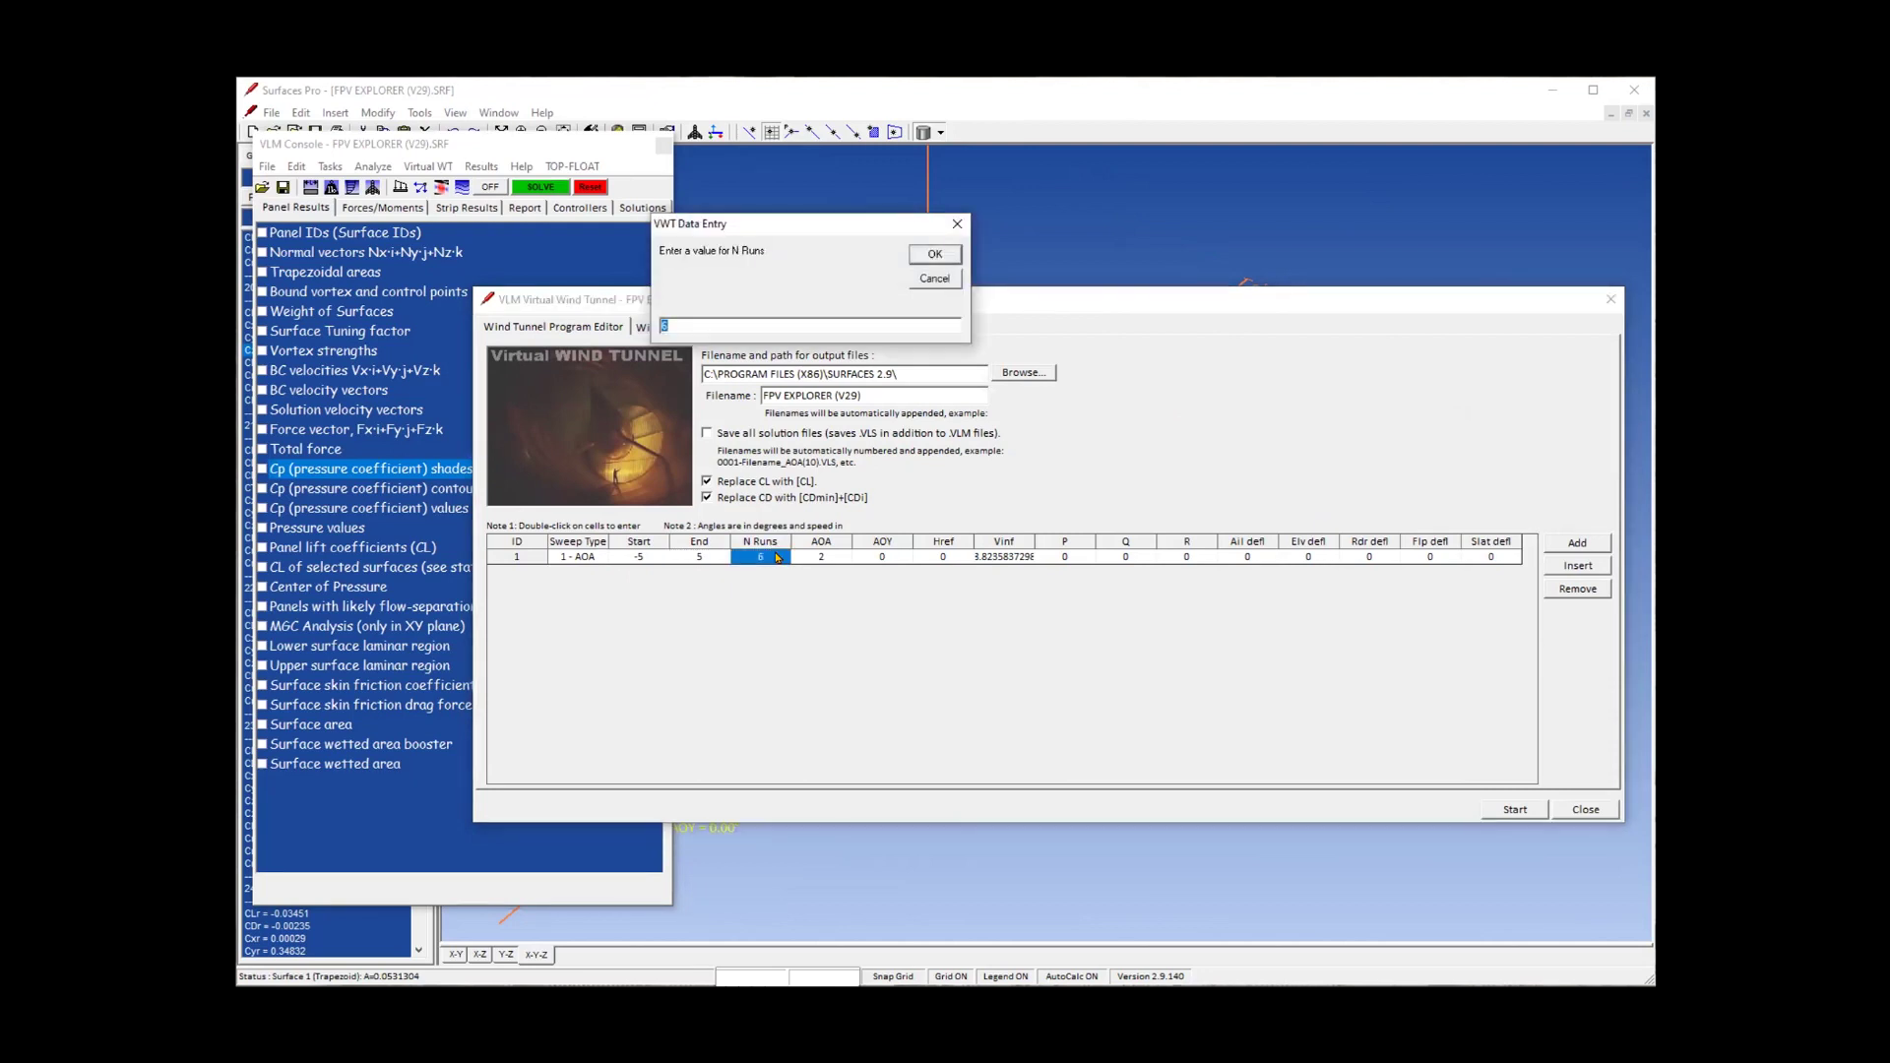
pyautogui.write('11')
pyautogui.press('Return')
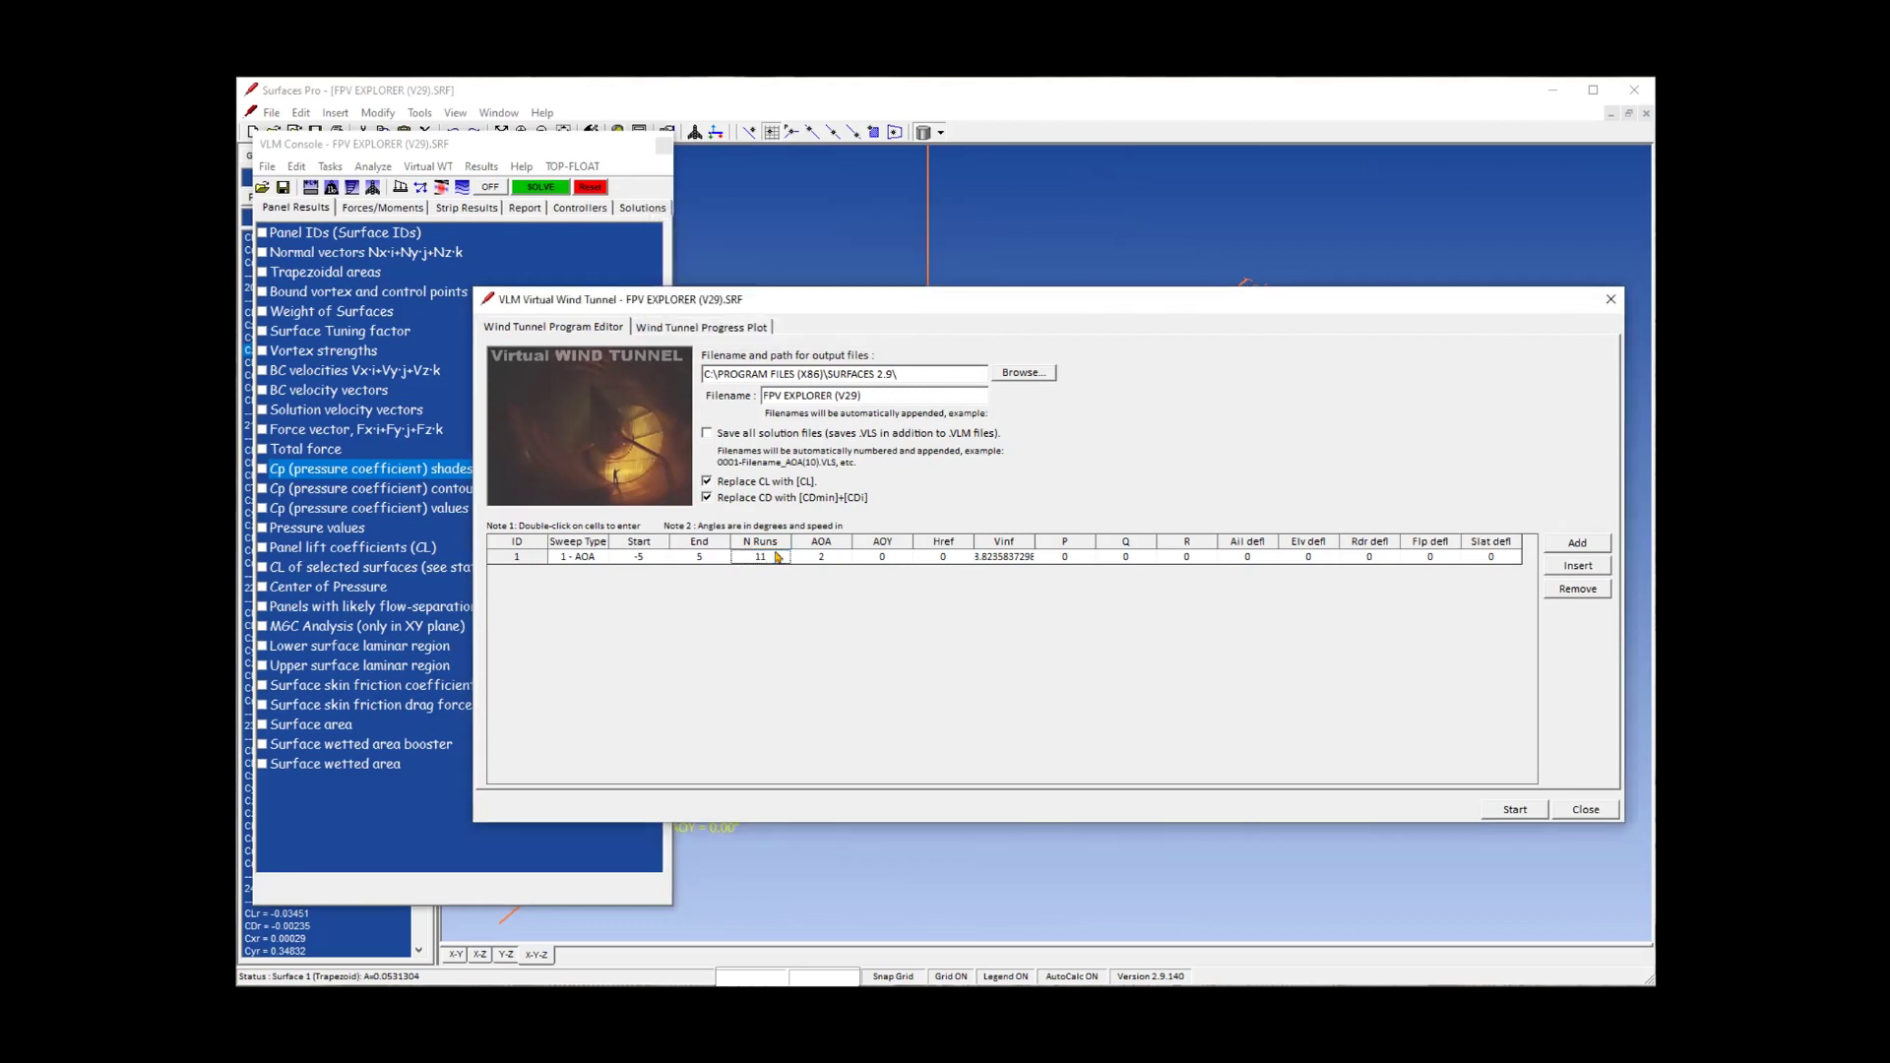
pyautogui.click(826, 557)
pyautogui.click(993, 557)
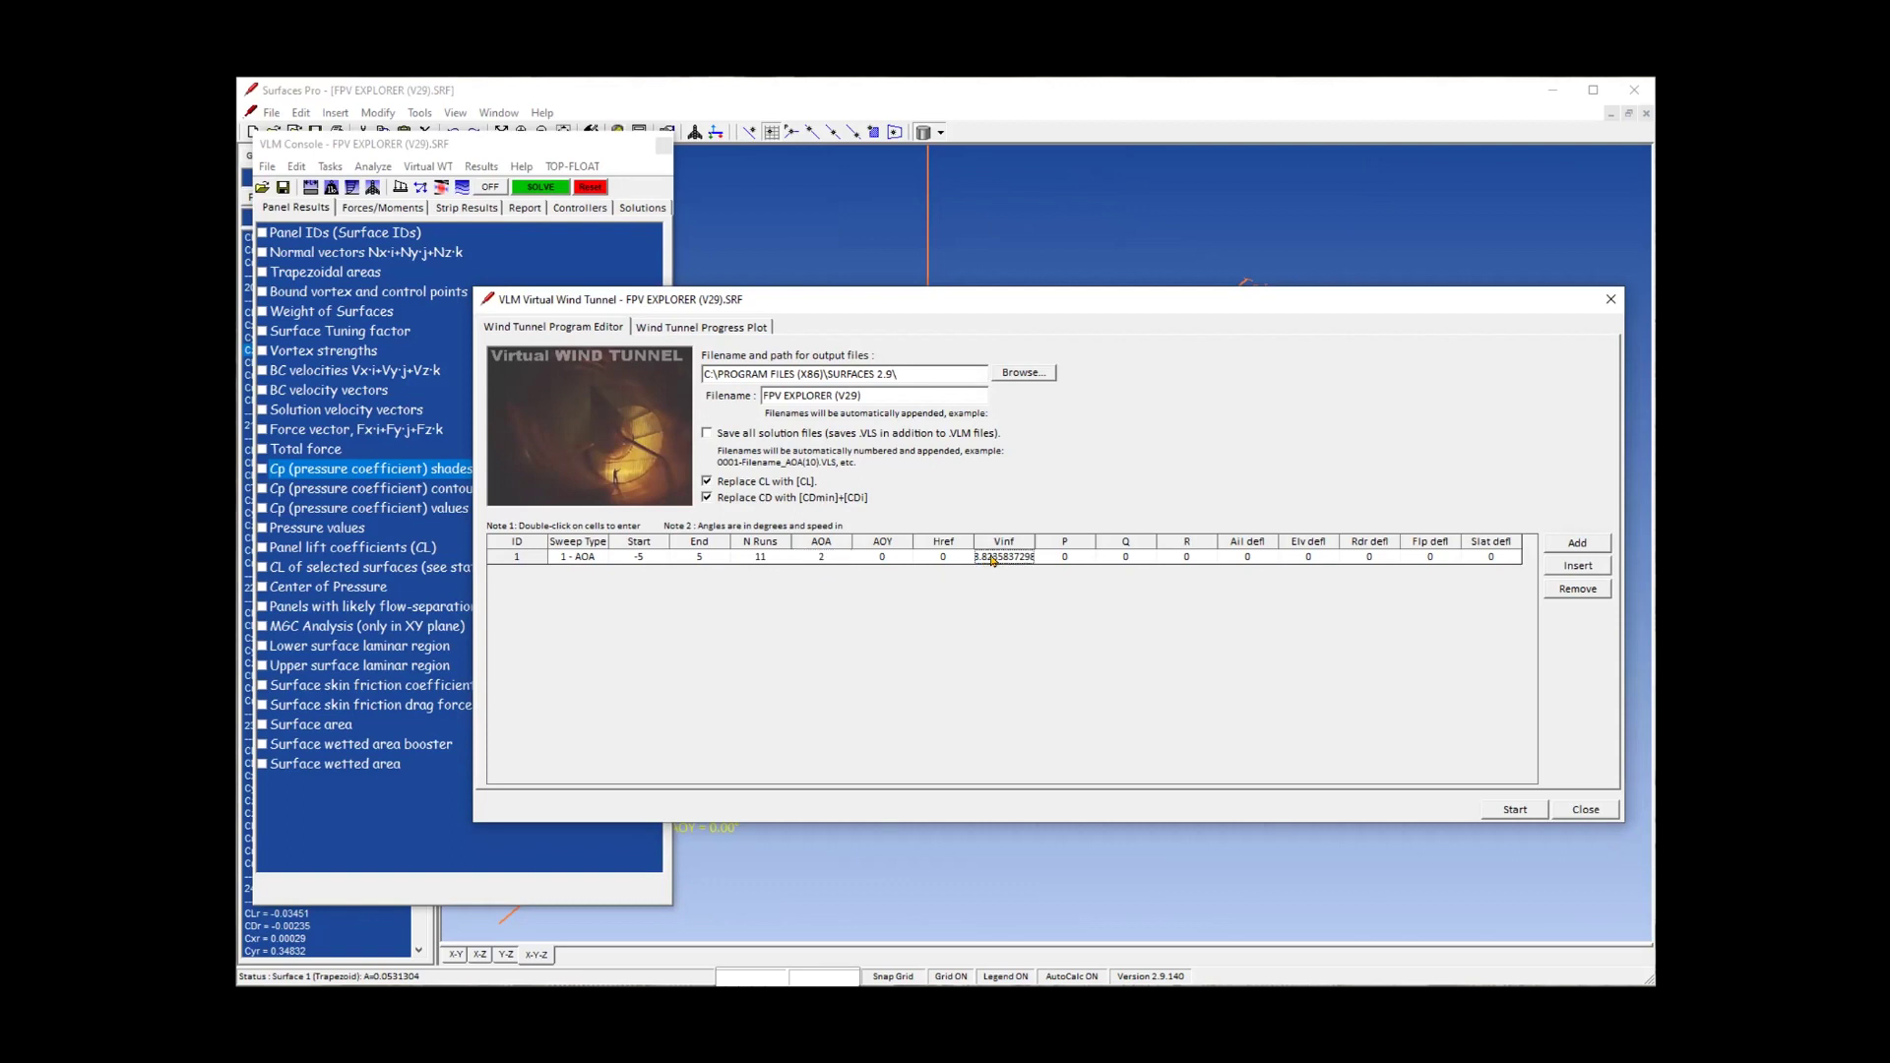
pyautogui.doubleClick(993, 557)
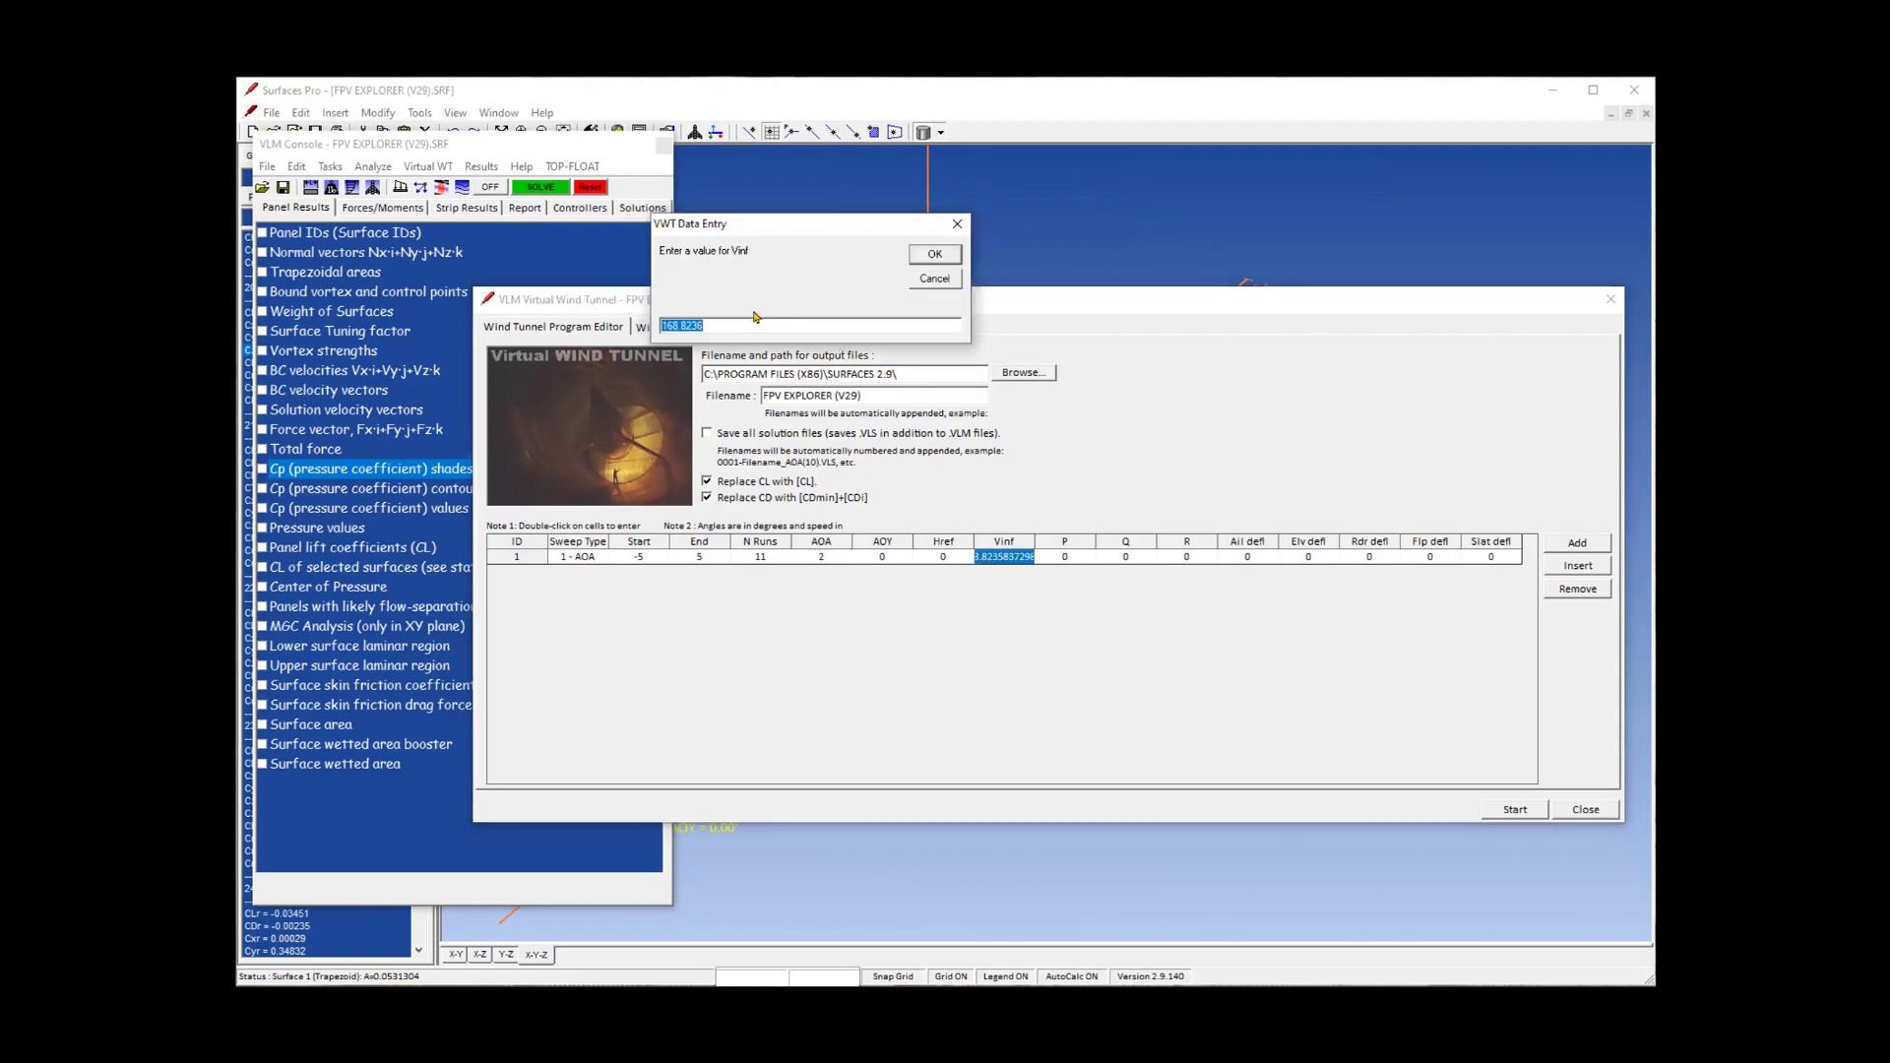
pyautogui.click(944, 278)
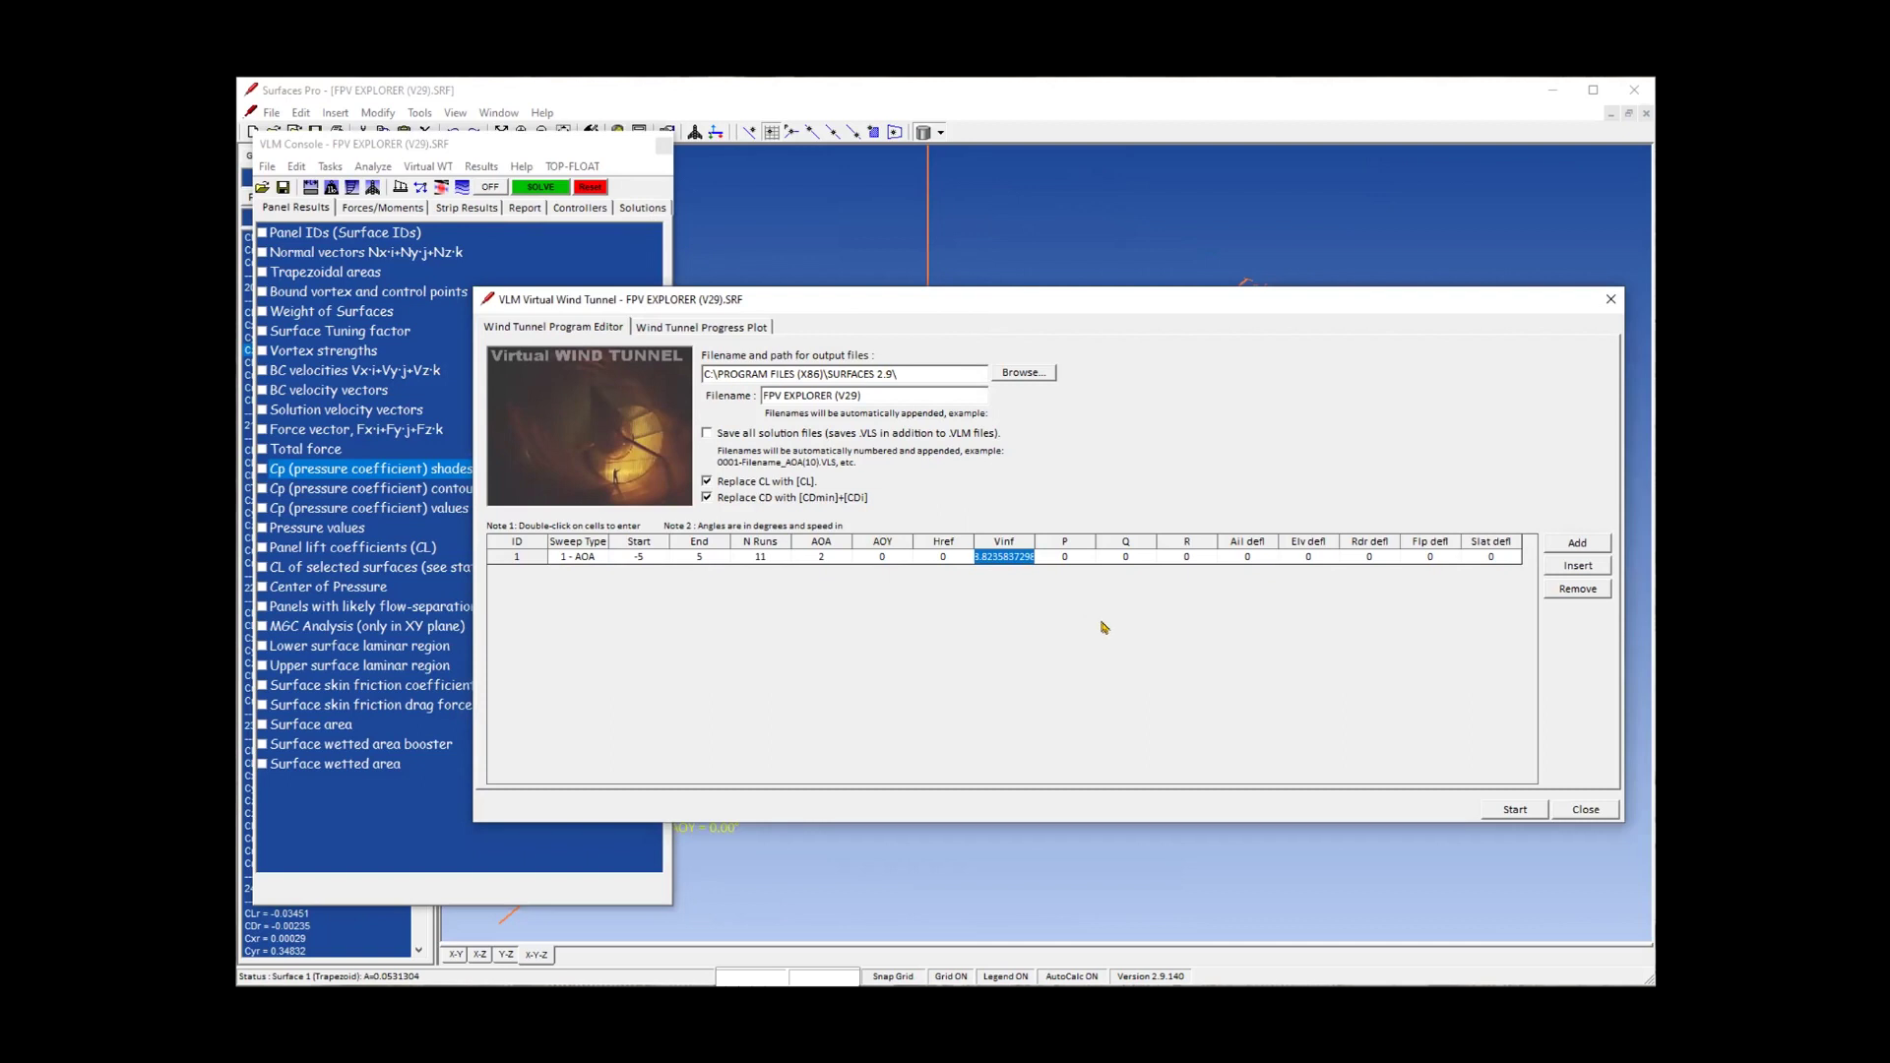
pyautogui.write('168.8')
pyautogui.press('Return')
# Run the wind tunnel sweep and plot CDi and CL/CD against CL while it progresses.
pyautogui.click(1515, 807)
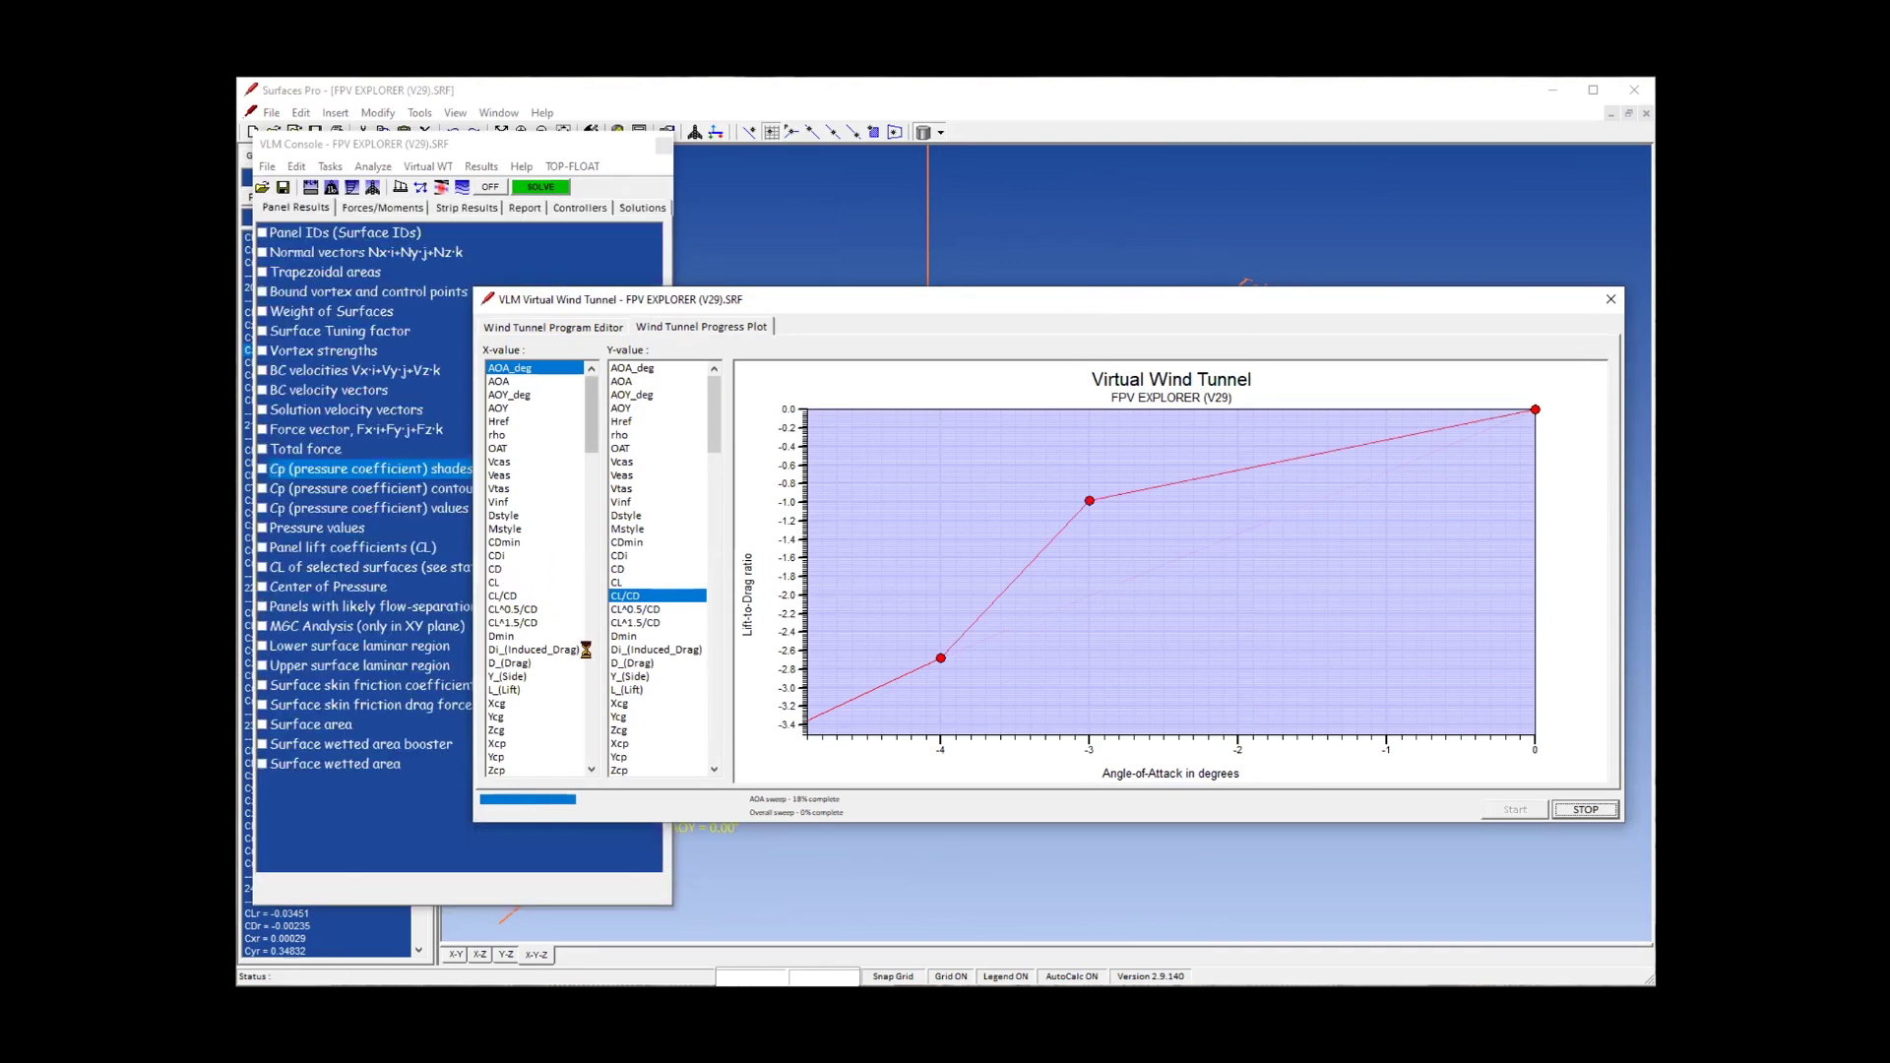
pyautogui.click(502, 581)
pyautogui.click(617, 555)
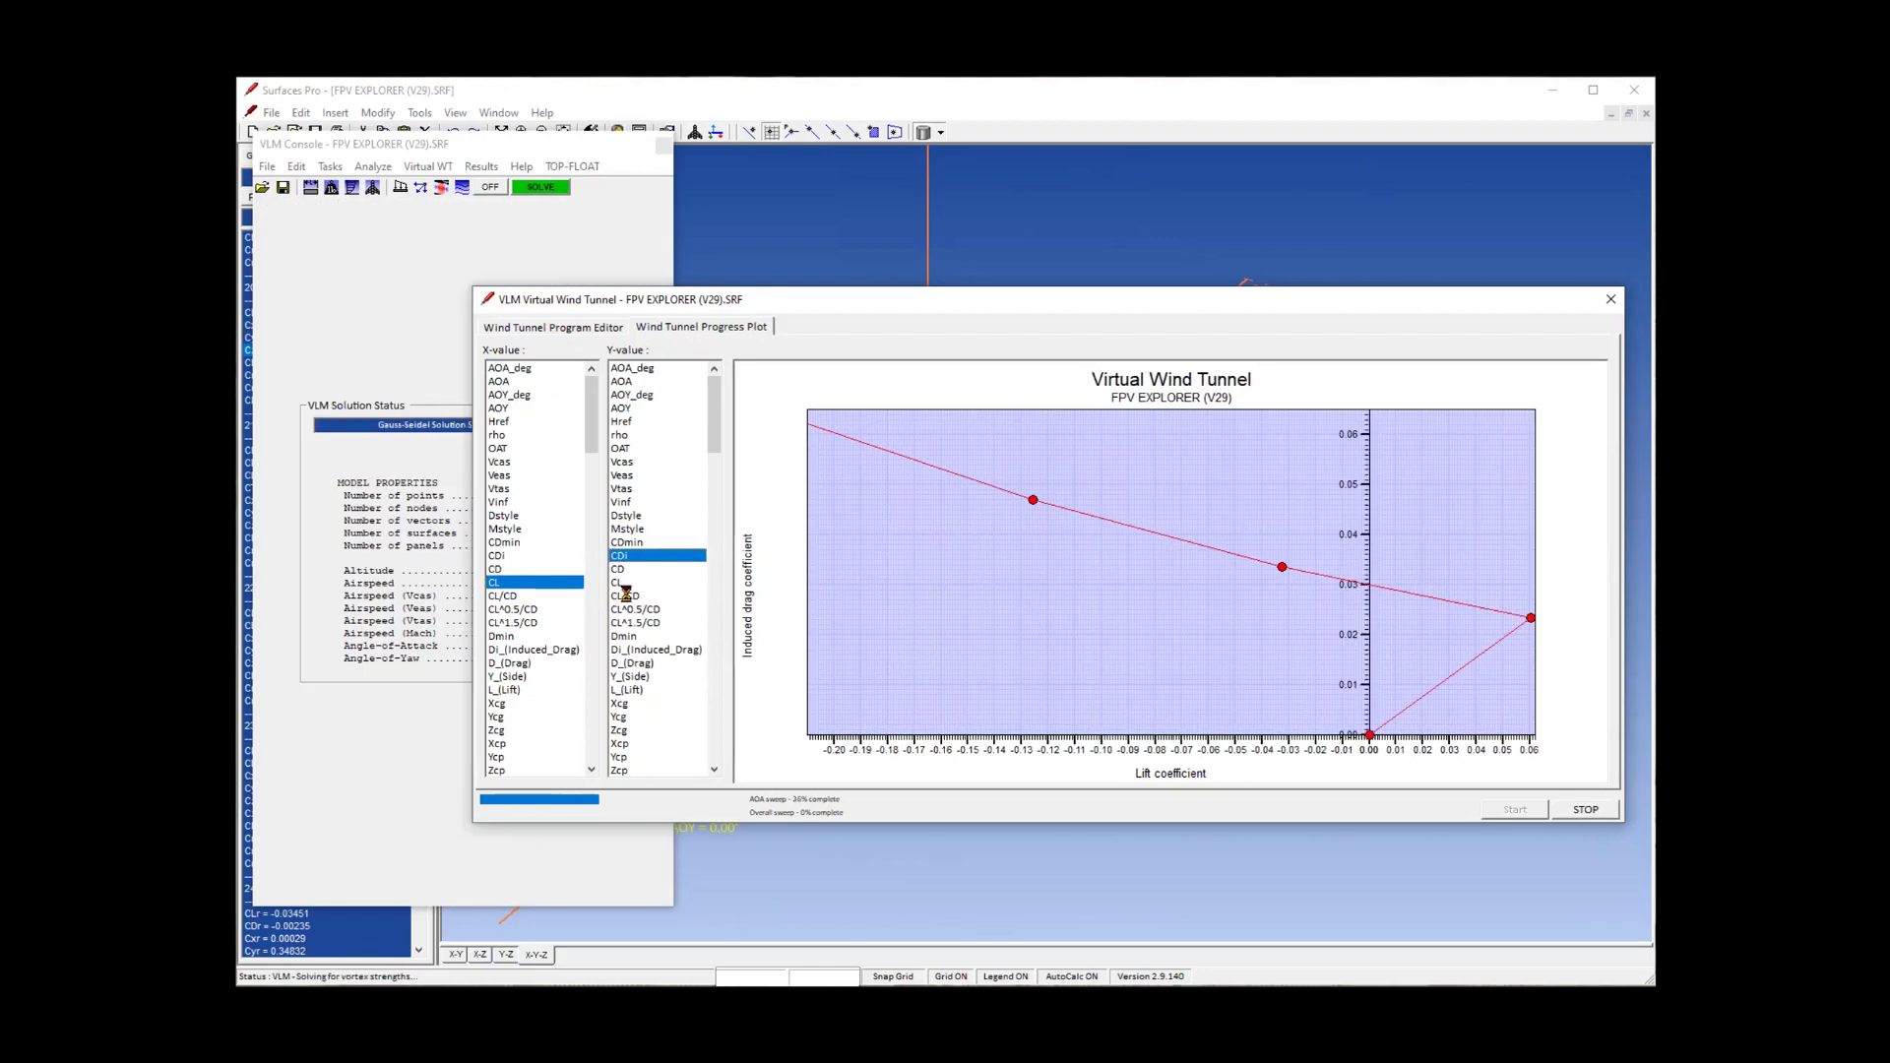
pyautogui.click(622, 595)
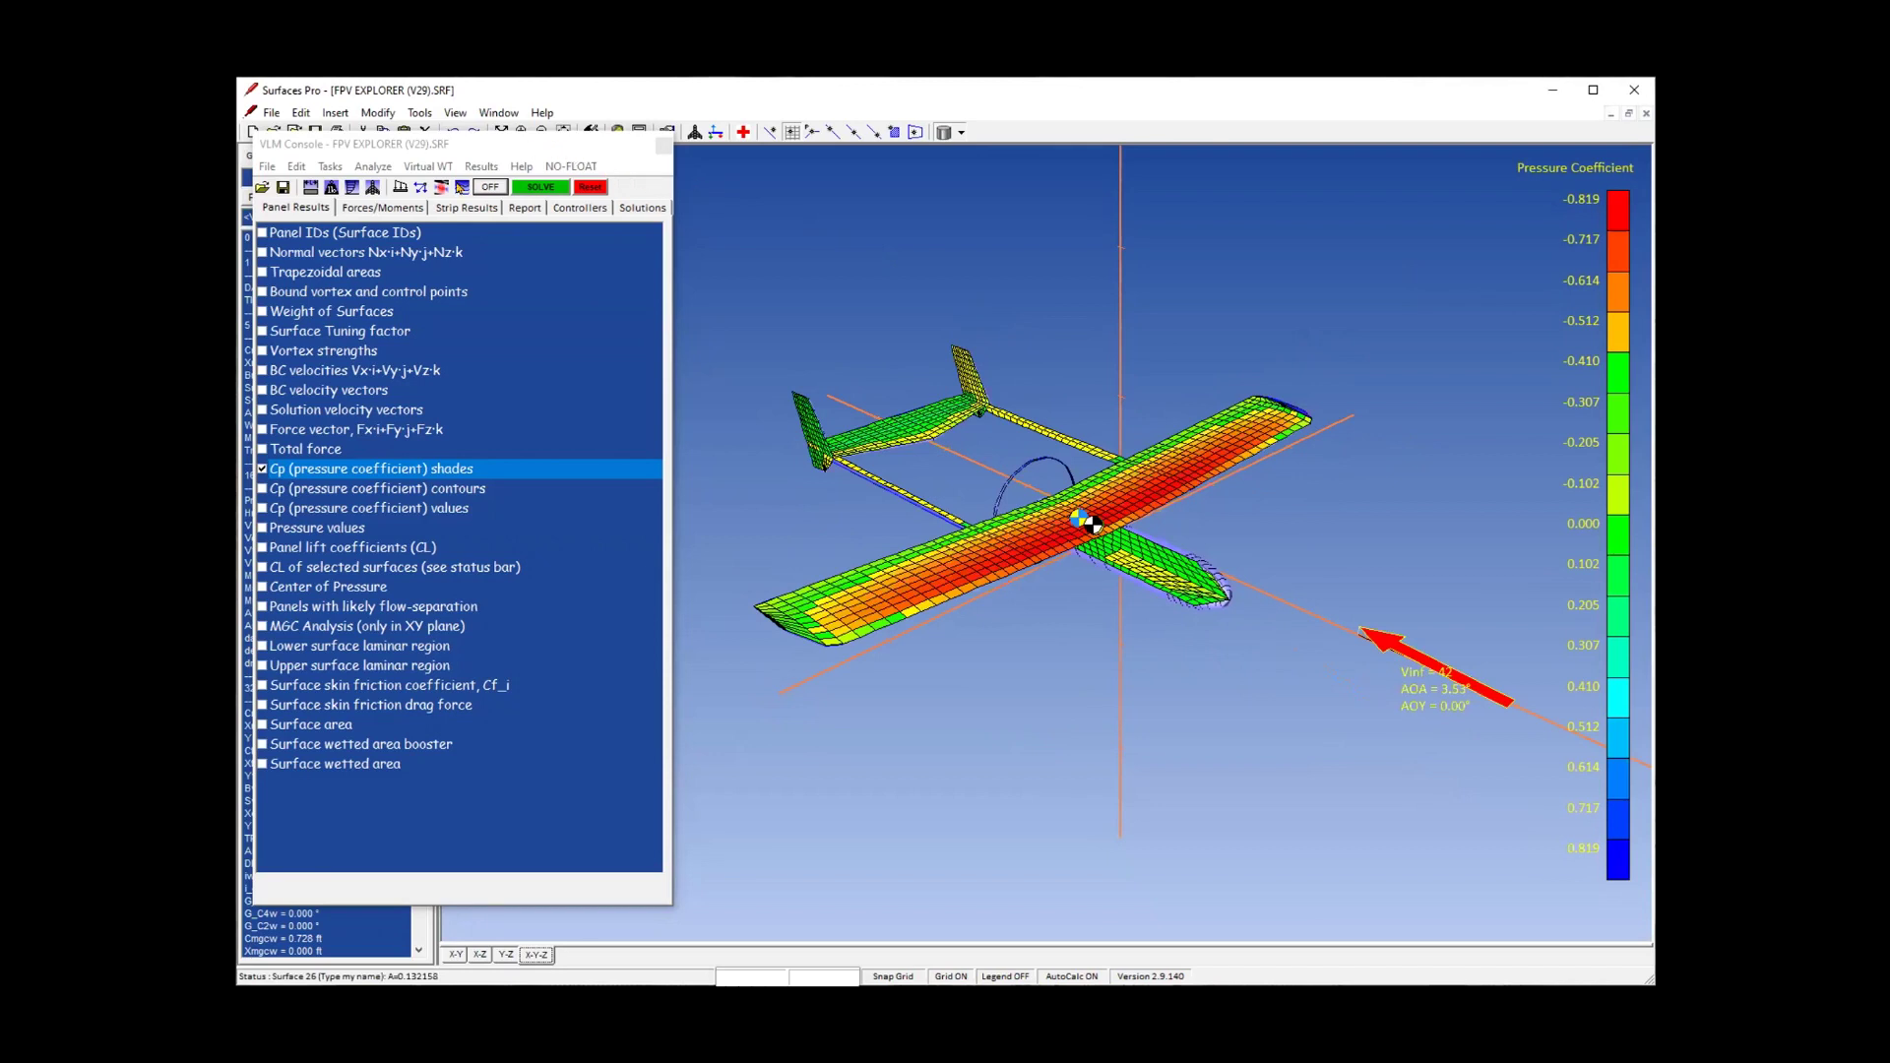
# Load FPV EXPLORER (V29)[1].VLM into the Virtual Wind Tunnel results viewer, and widen and reposition its window.
pyautogui.click(462, 186)
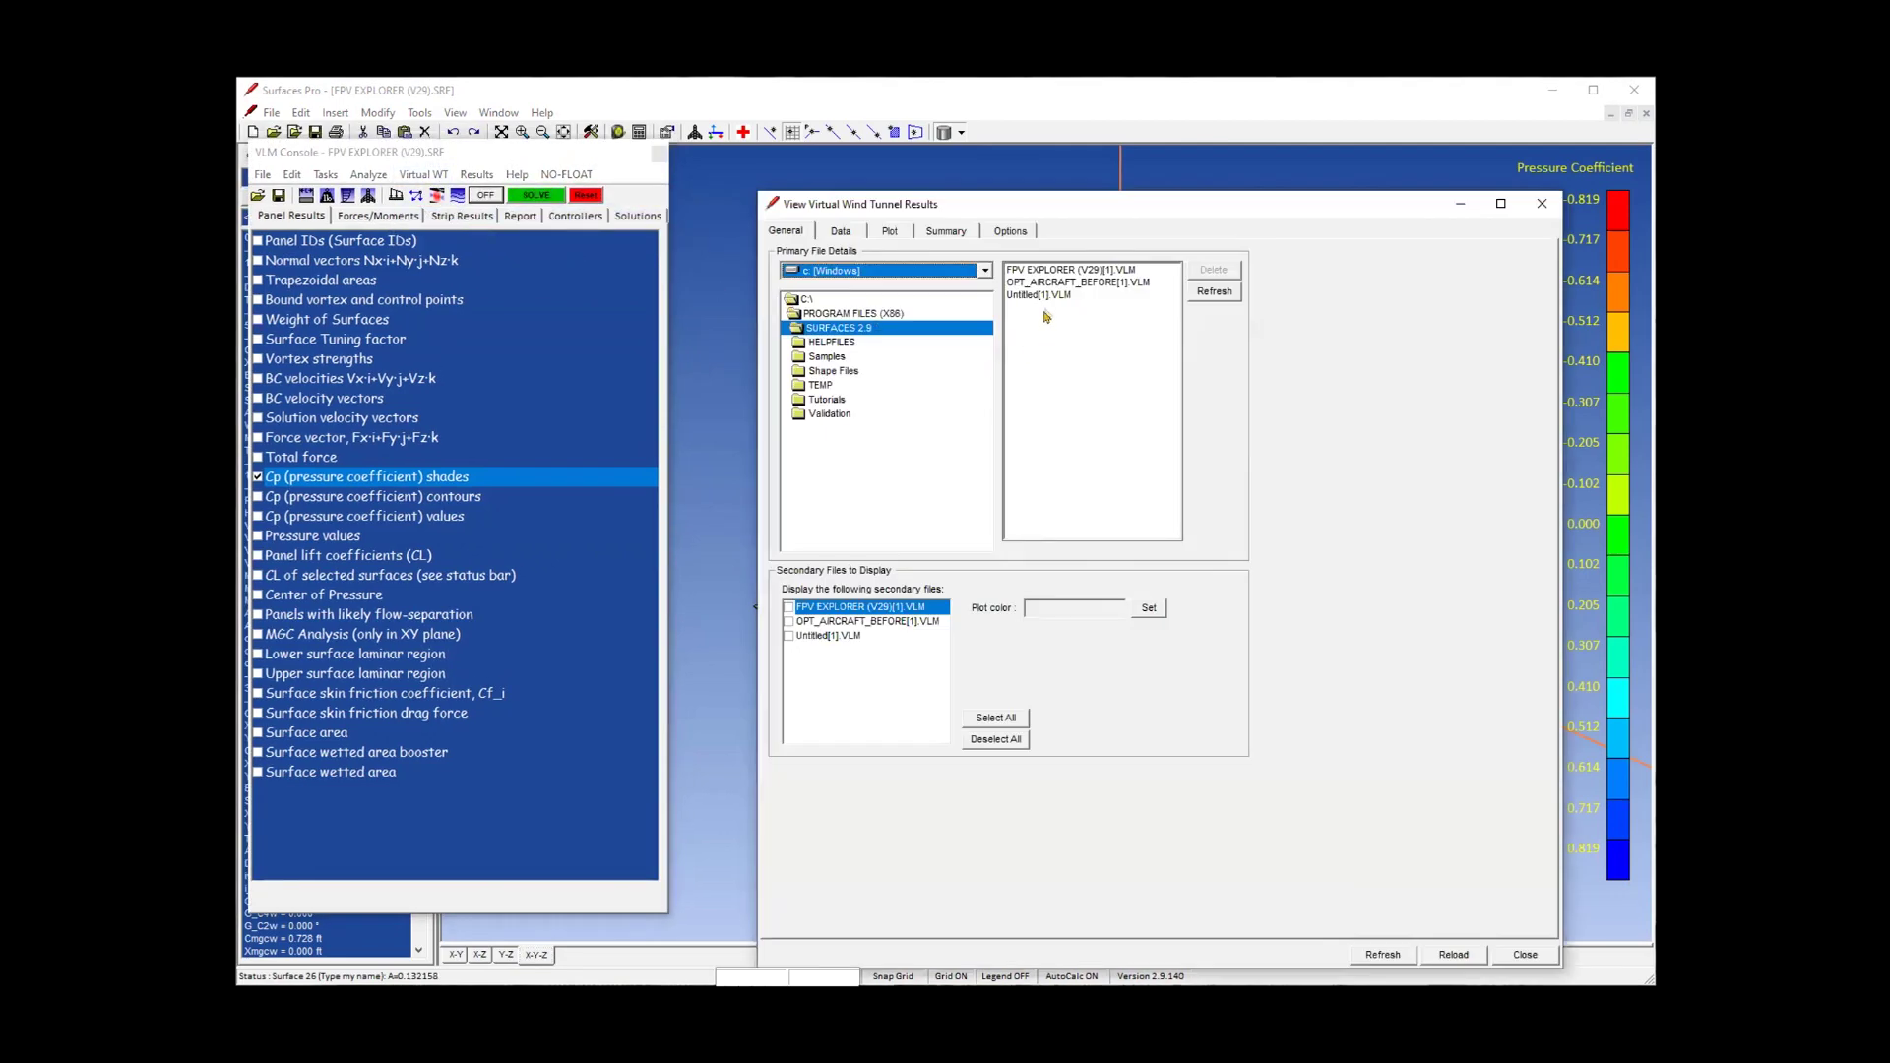
pyautogui.click(1050, 270)
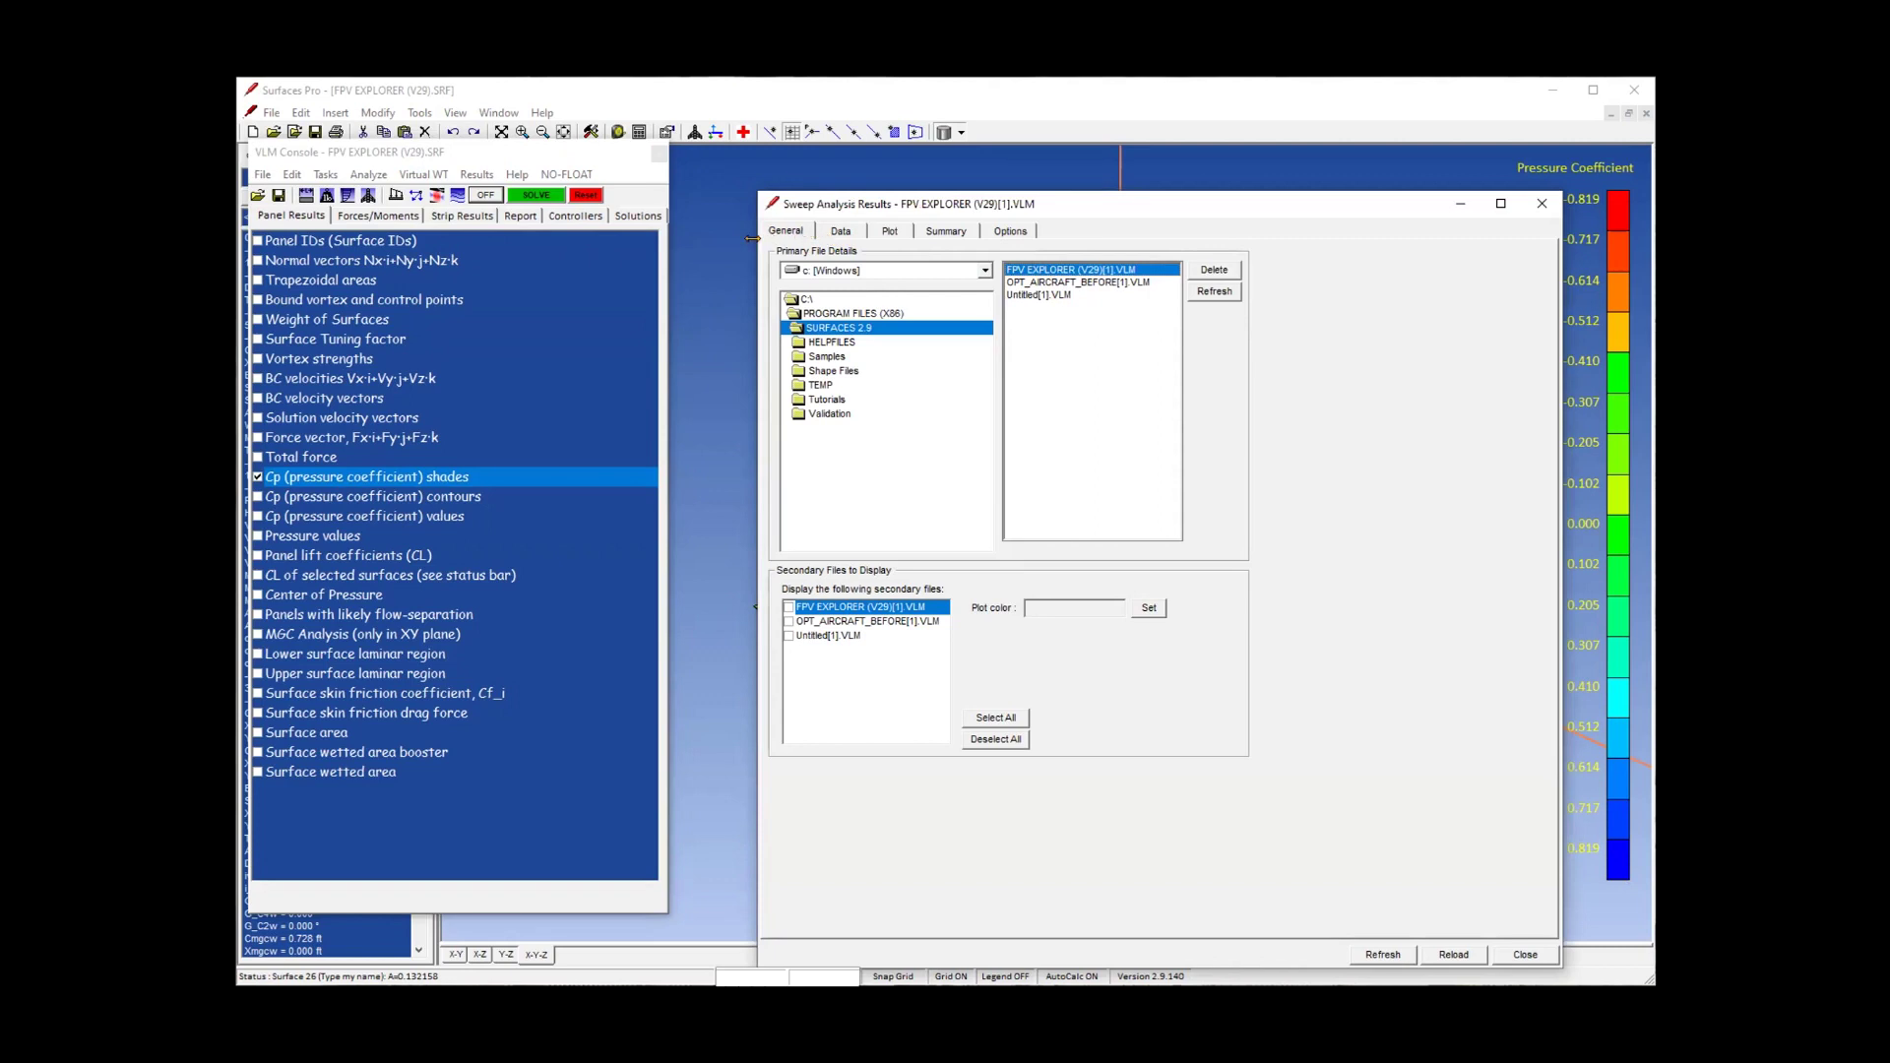
pyautogui.moveTo(753, 238); pyautogui.dragTo(688, 238)
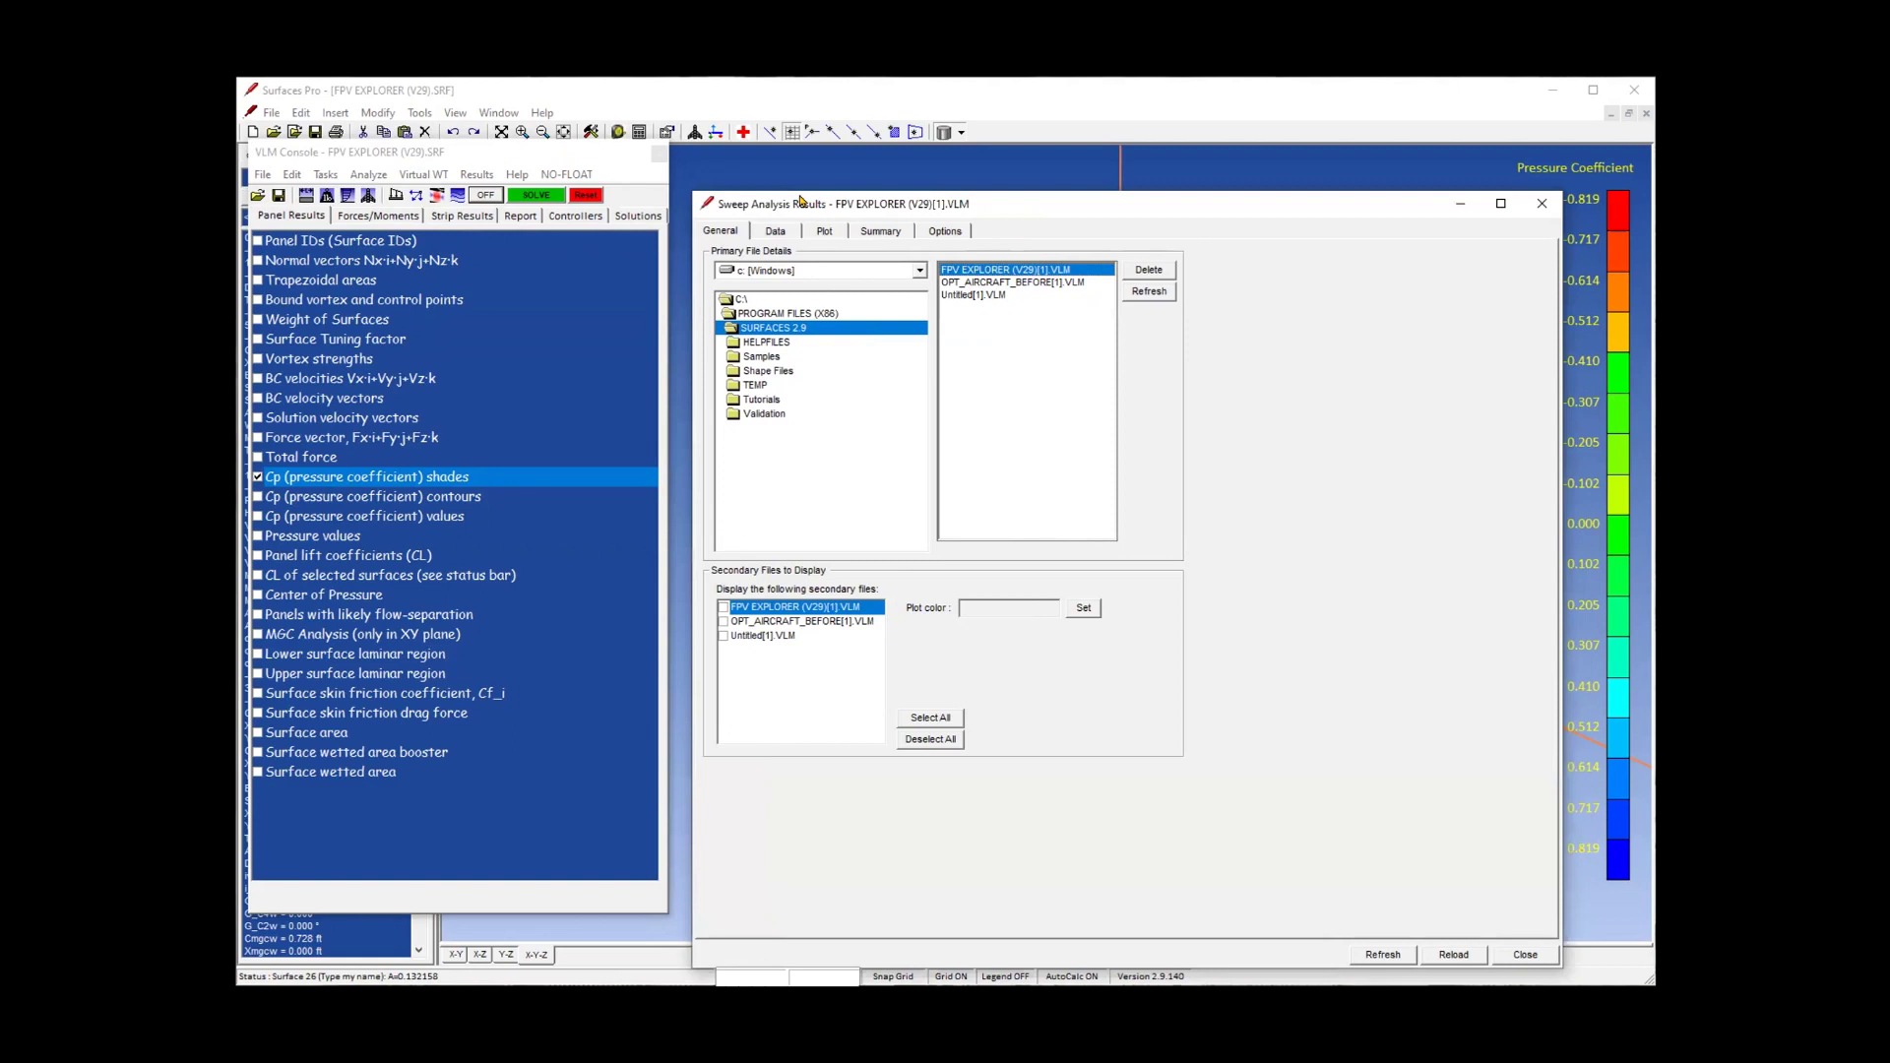
pyautogui.moveTo(799, 201); pyautogui.dragTo(792, 164)
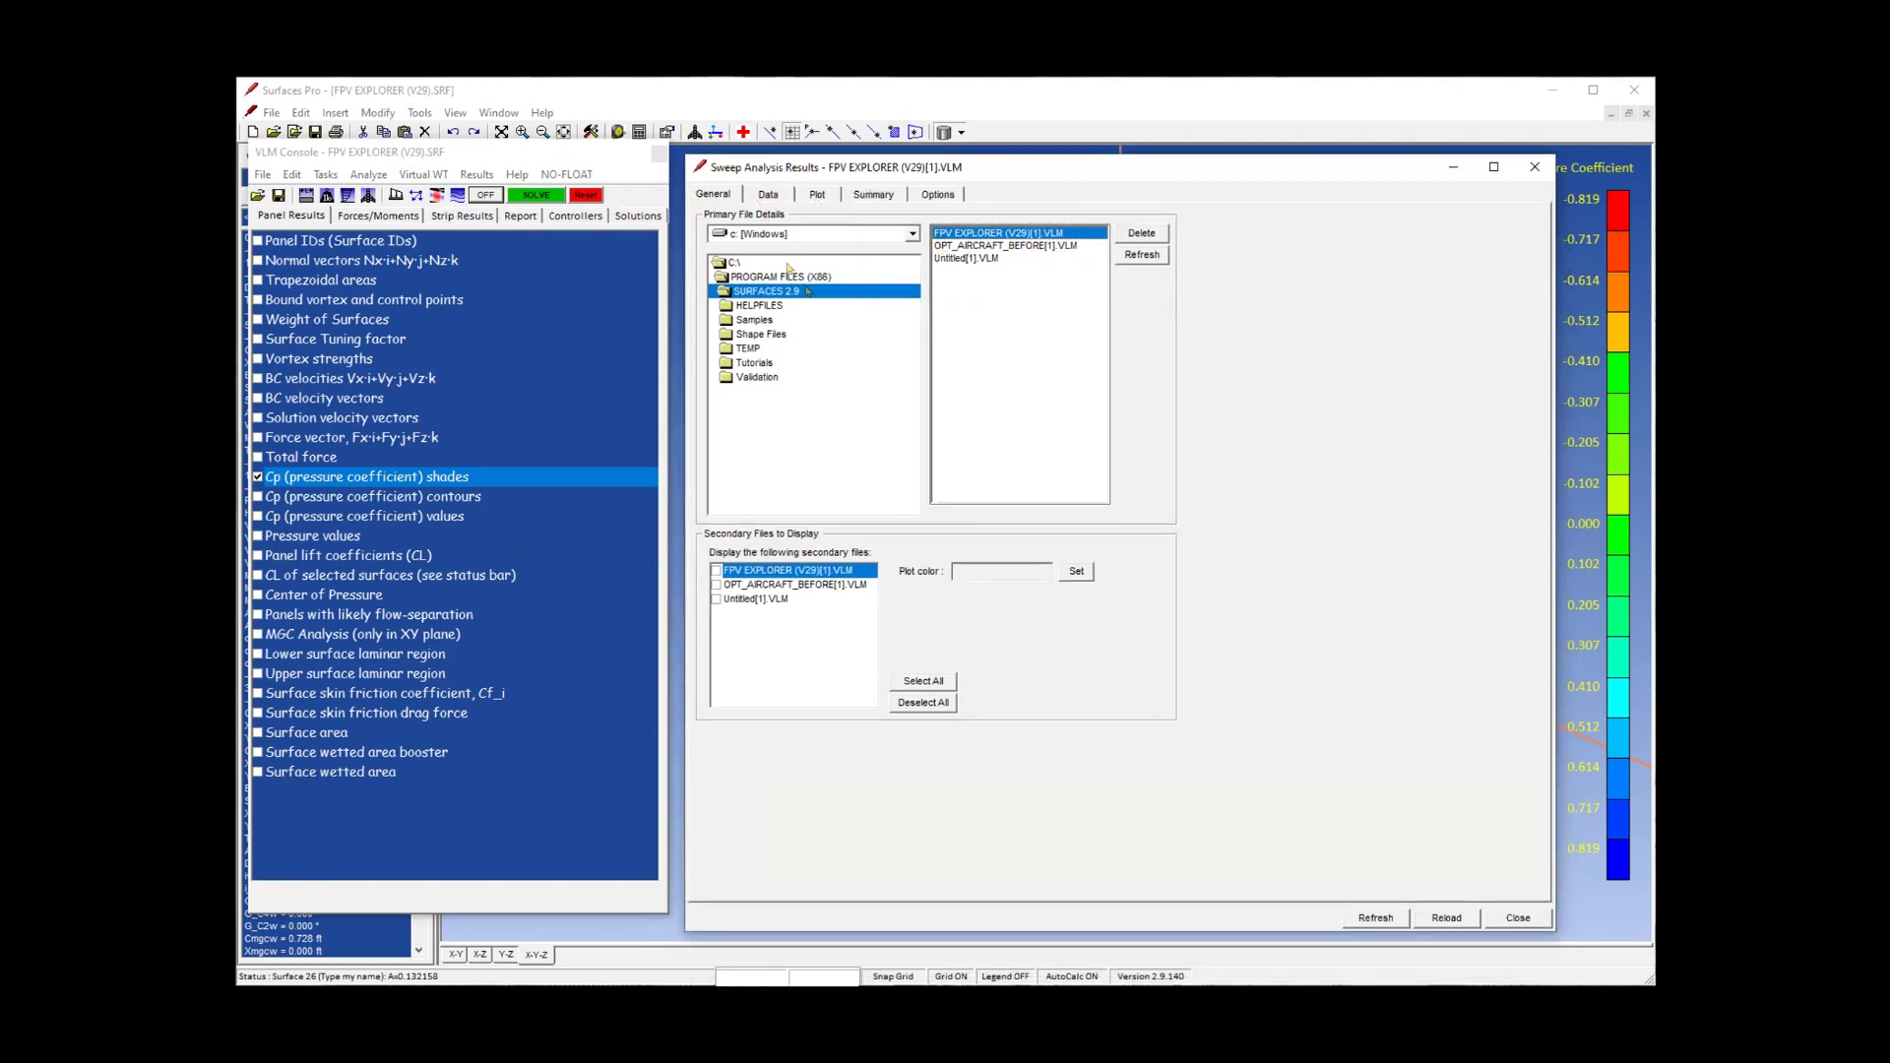
# Examine the sweep data table for all runs across every column, from AOA_deg through the rotation-rate values.
pyautogui.click(769, 196)
pyautogui.doubleClick(710, 220)
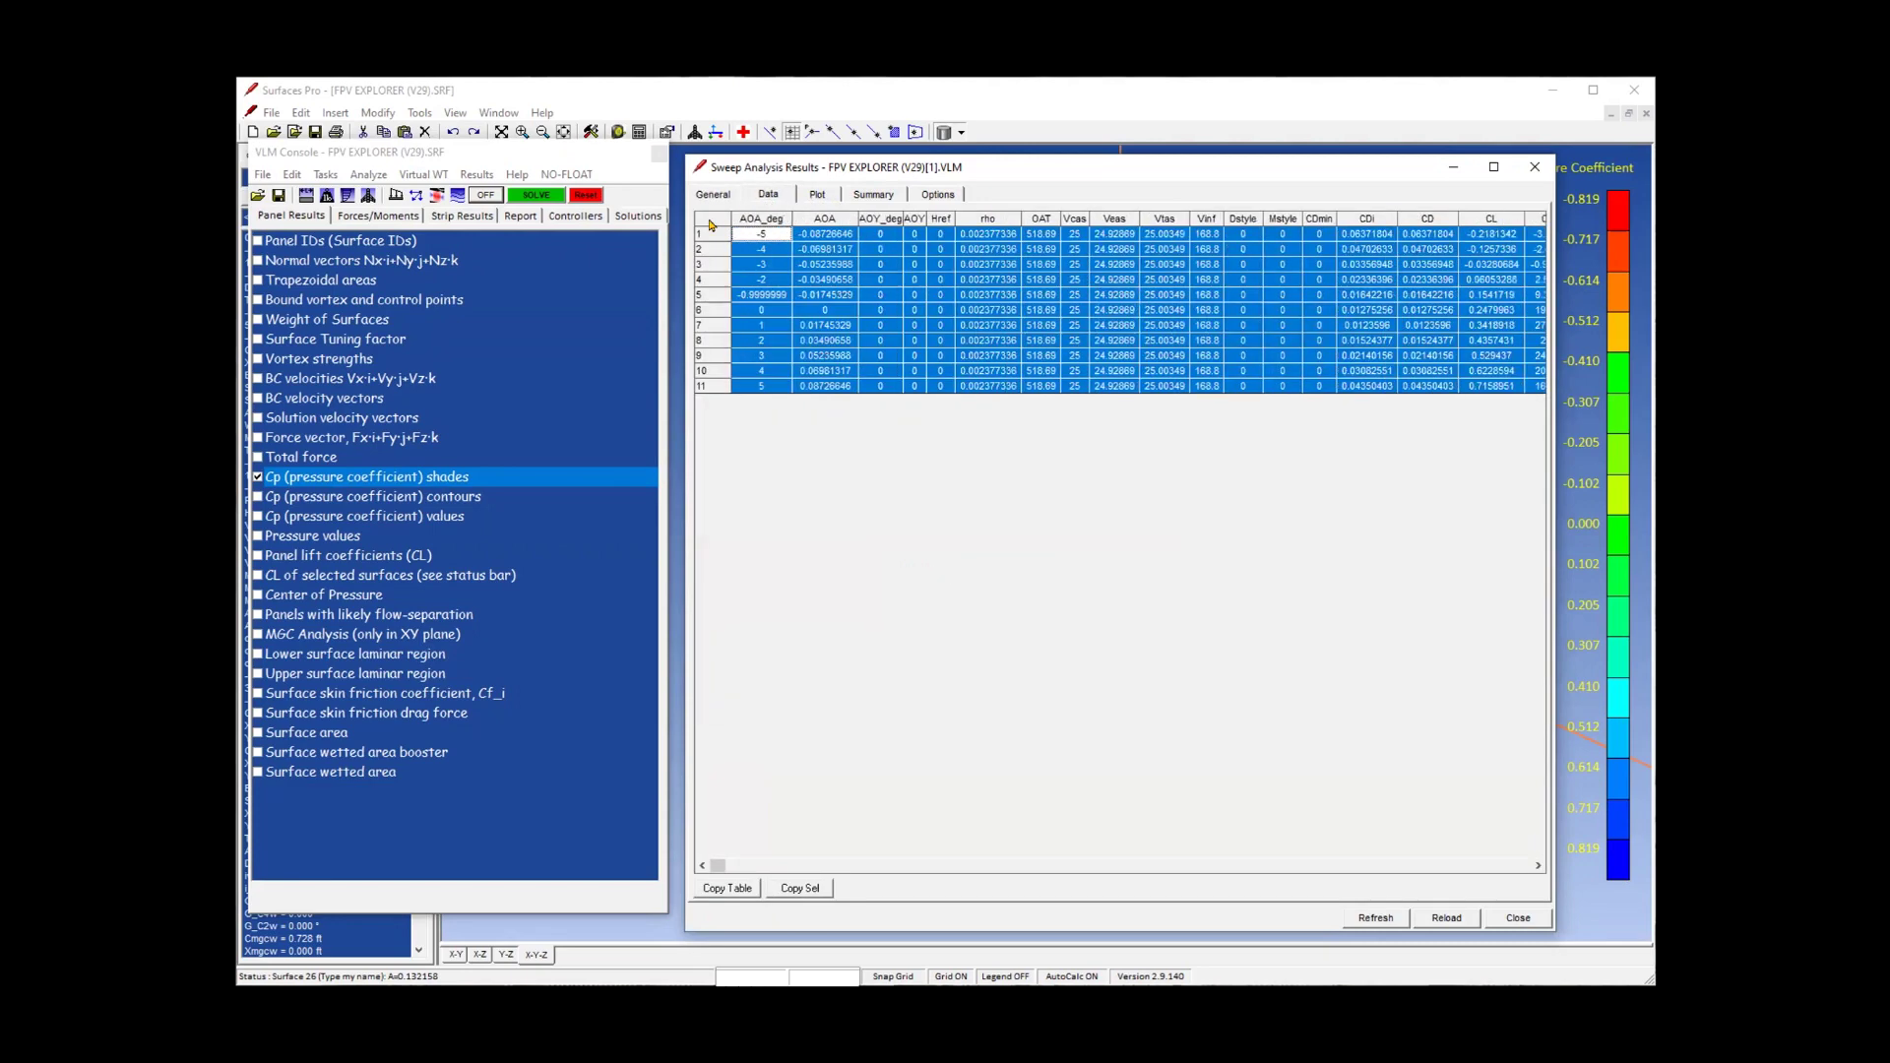
pyautogui.click(1162, 866)
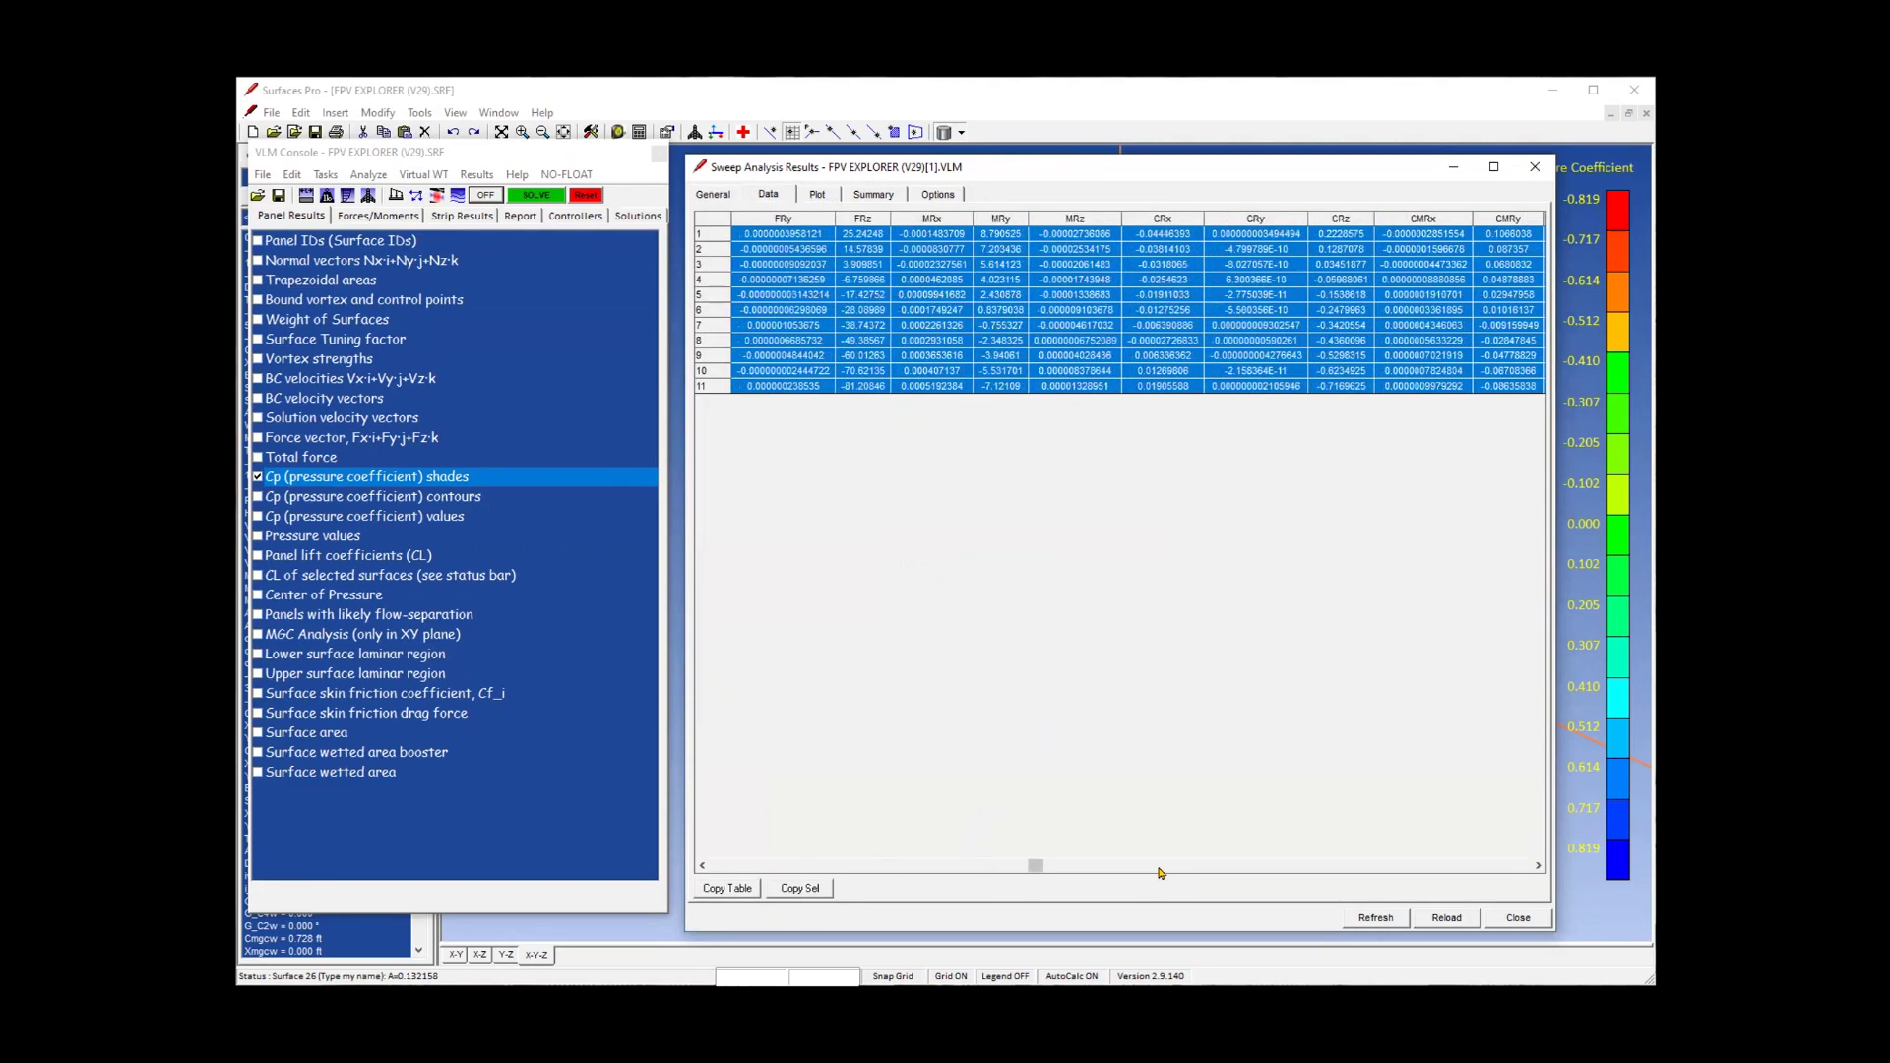
pyautogui.click(1405, 866)
pyautogui.click(1497, 868)
pyautogui.click(1497, 868)
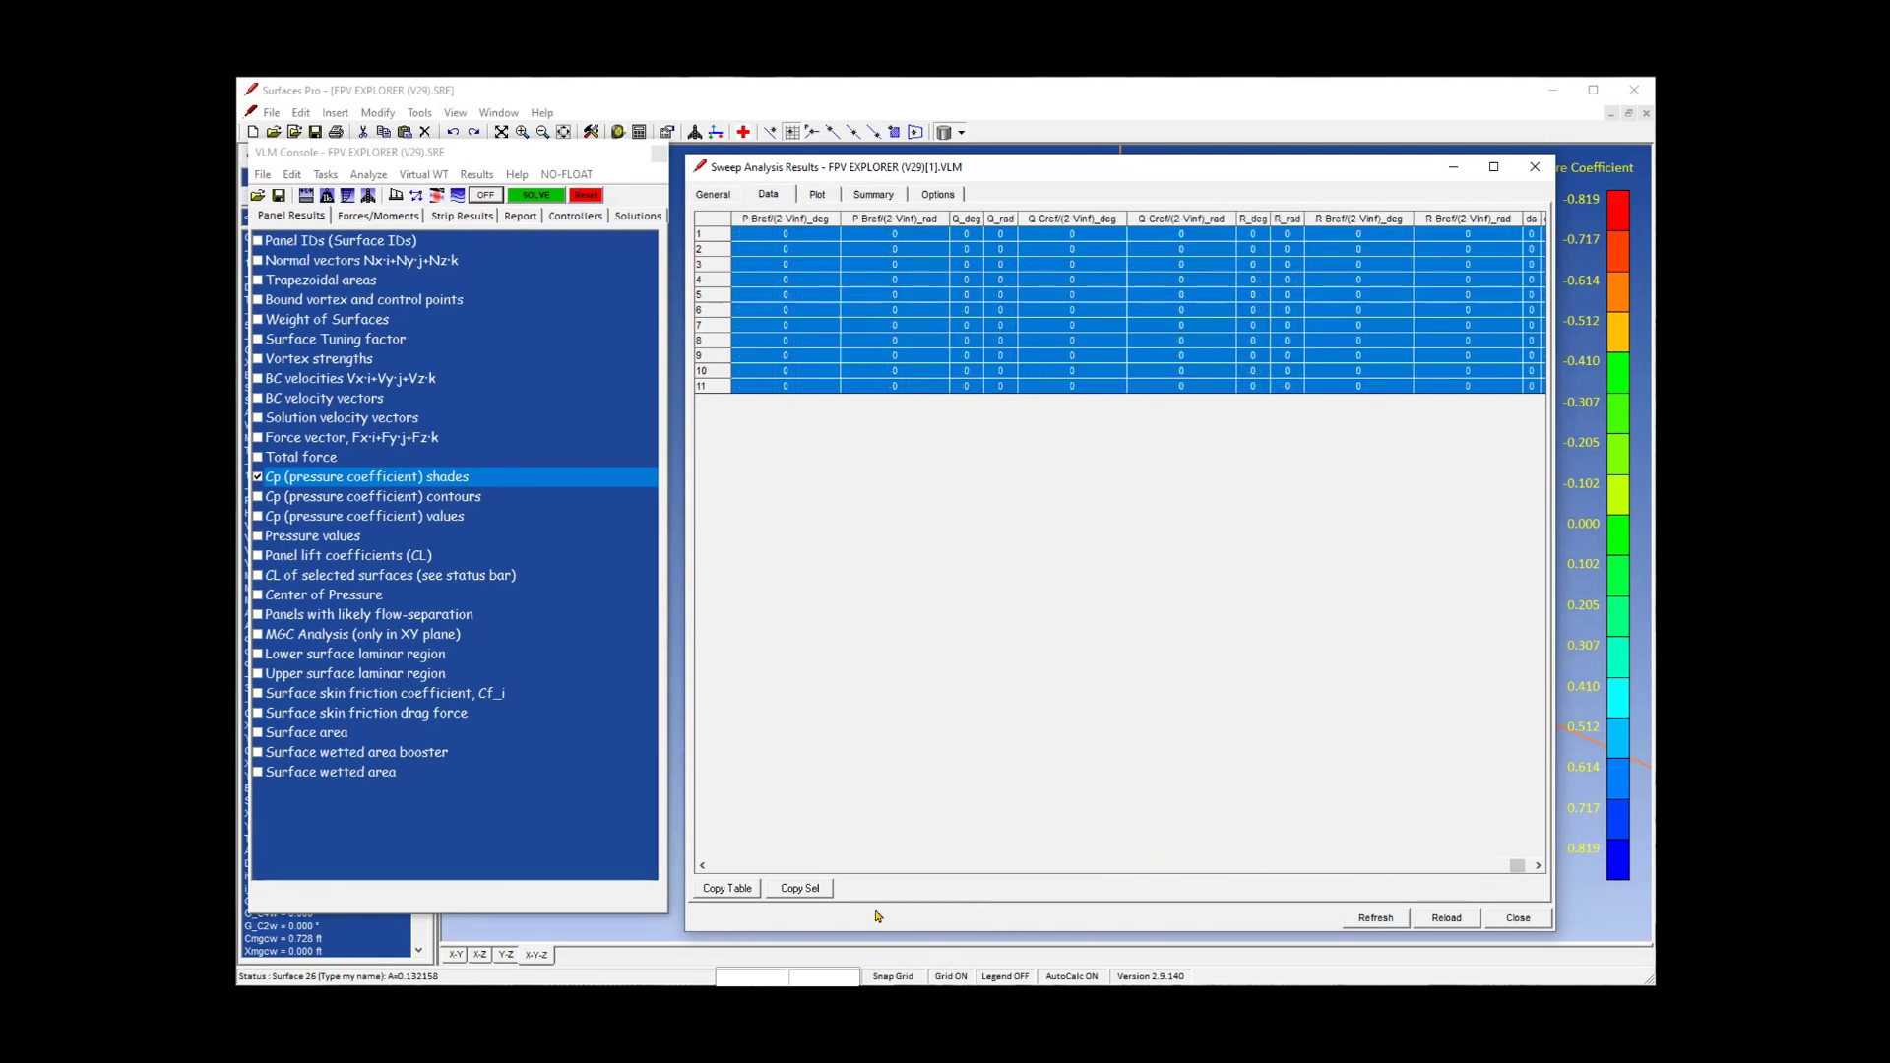
pyautogui.moveTo(1516, 865); pyautogui.dragTo(717, 866)
# Plot induced drag coefficient CDi against lift coefficient CL from the sweep results.
pyautogui.click(817, 194)
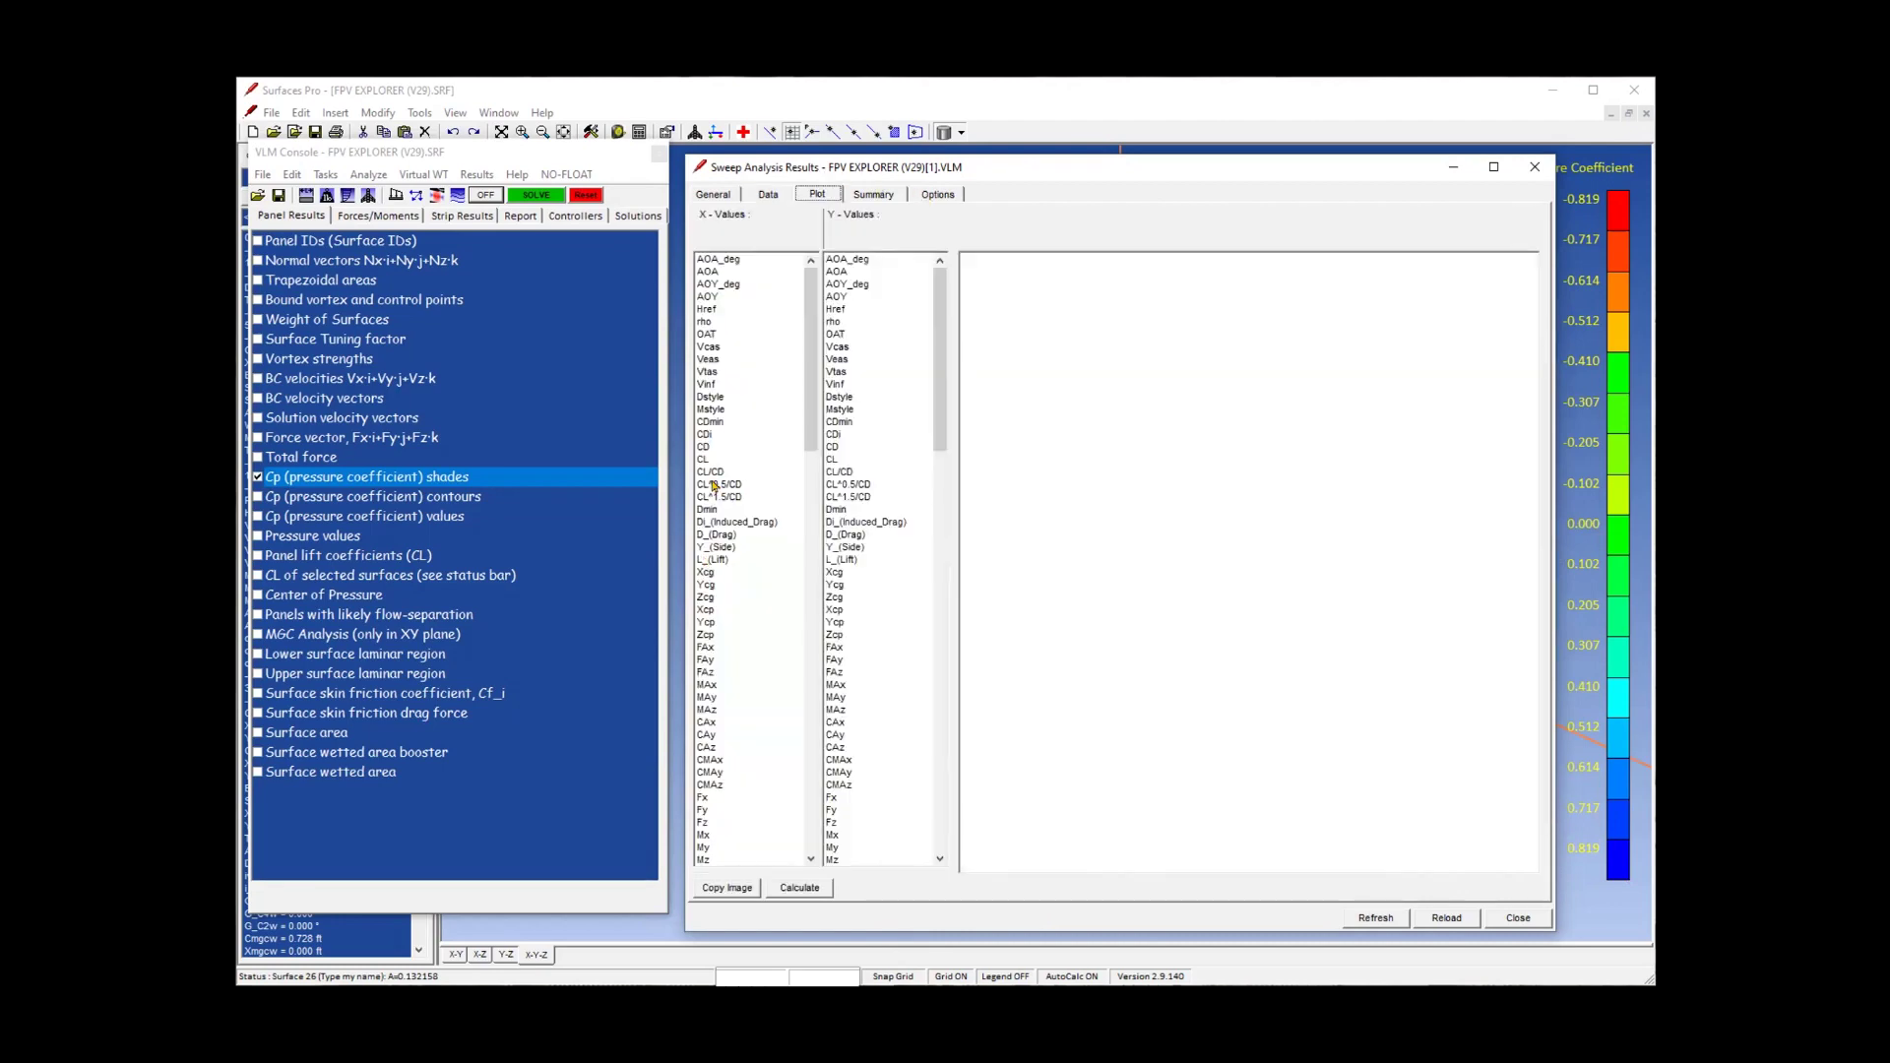
pyautogui.click(704, 459)
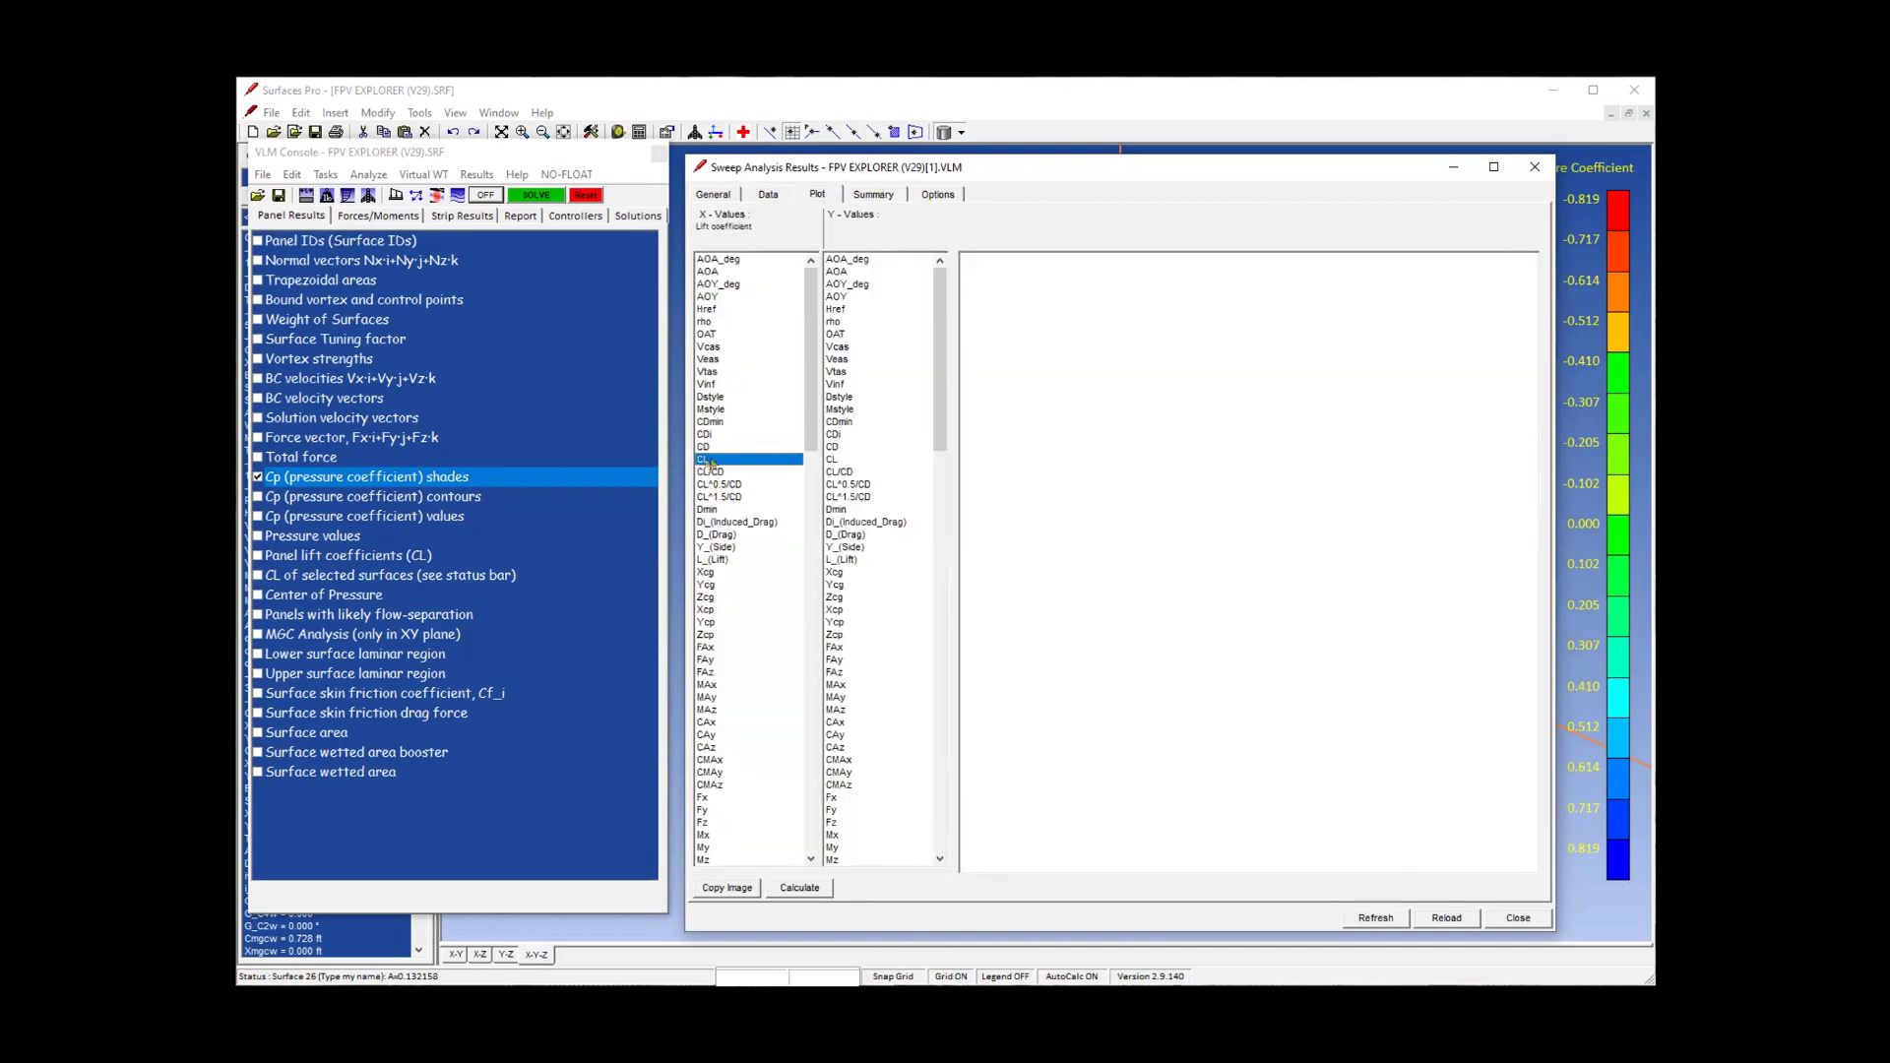
pyautogui.click(837, 434)
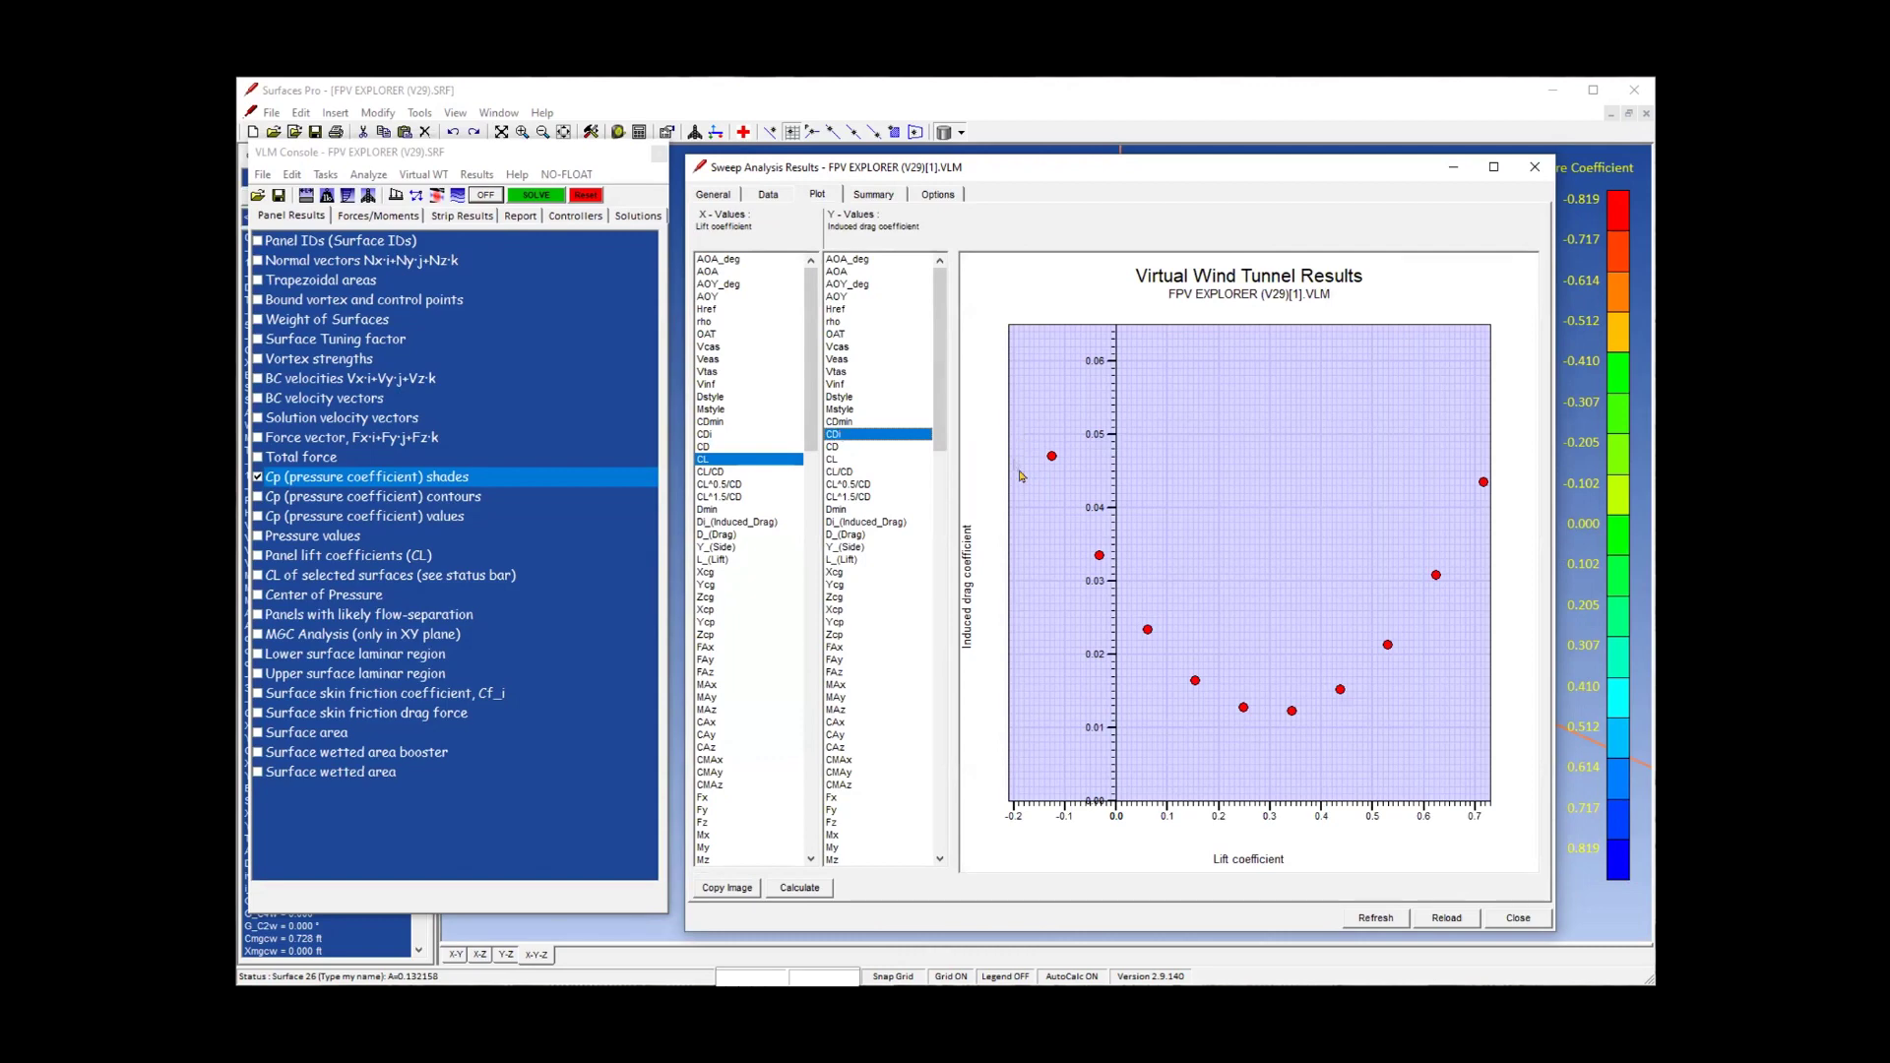
# Apply a quadratic curve fit with number format 0.000000 to the sweep plot, and review the wind tunnel results summary.
pyautogui.click(931, 194)
pyautogui.click(786, 274)
pyautogui.click(824, 332)
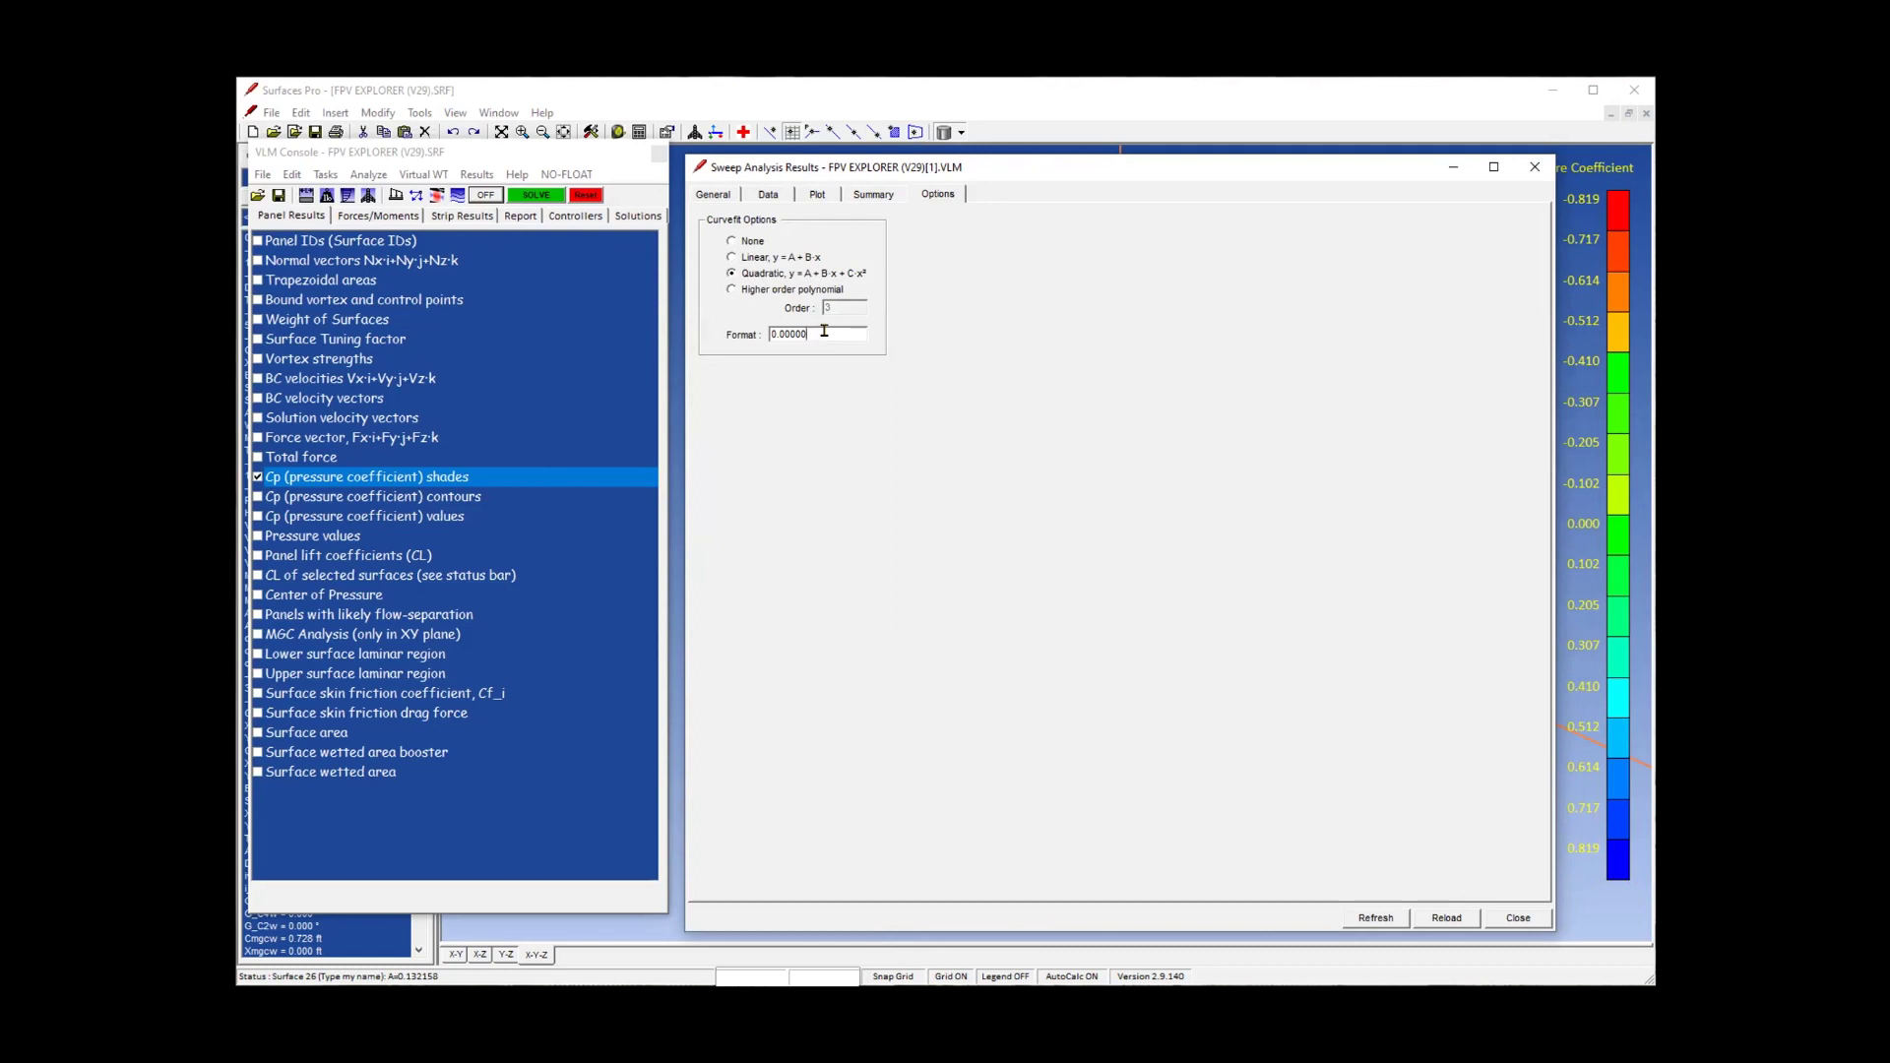
pyautogui.click(816, 195)
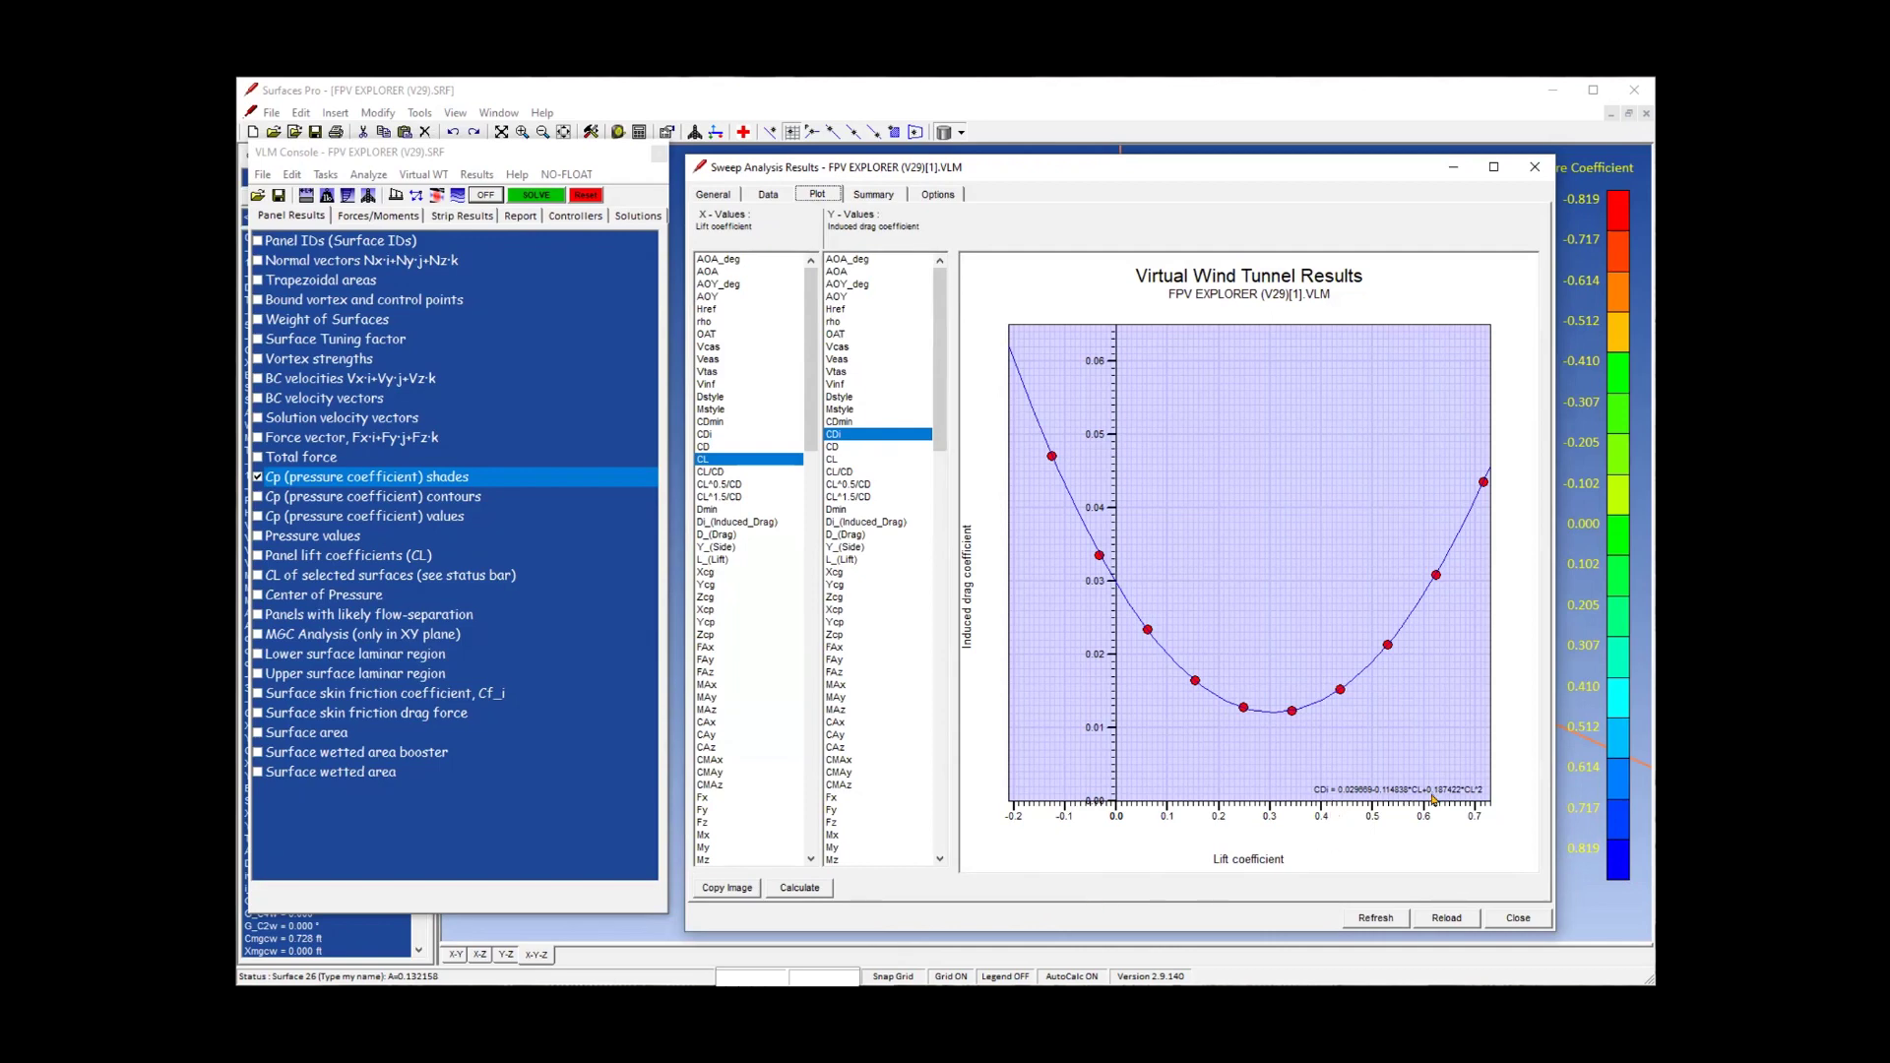
pyautogui.click(868, 195)
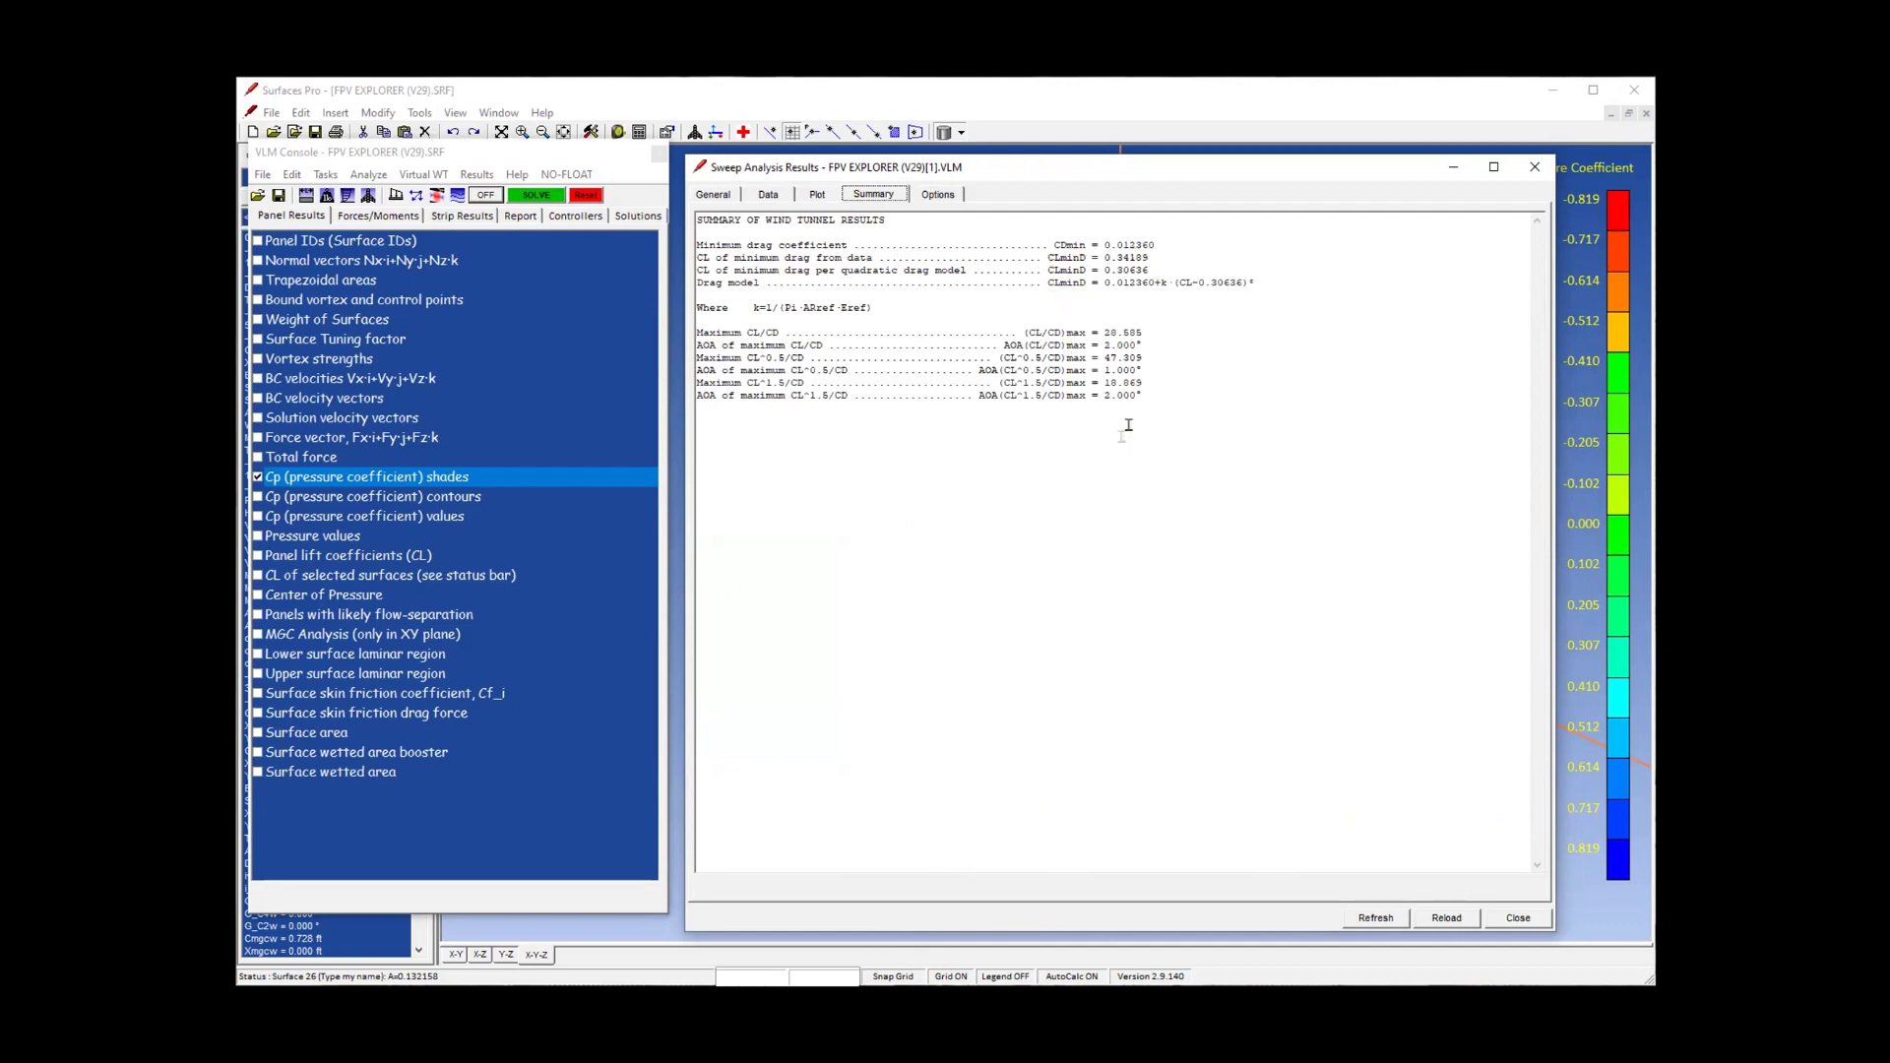
# Plot CL against AOA_deg and calculate the fitted equation for variable values of 2 and 4.
pyautogui.click(816, 195)
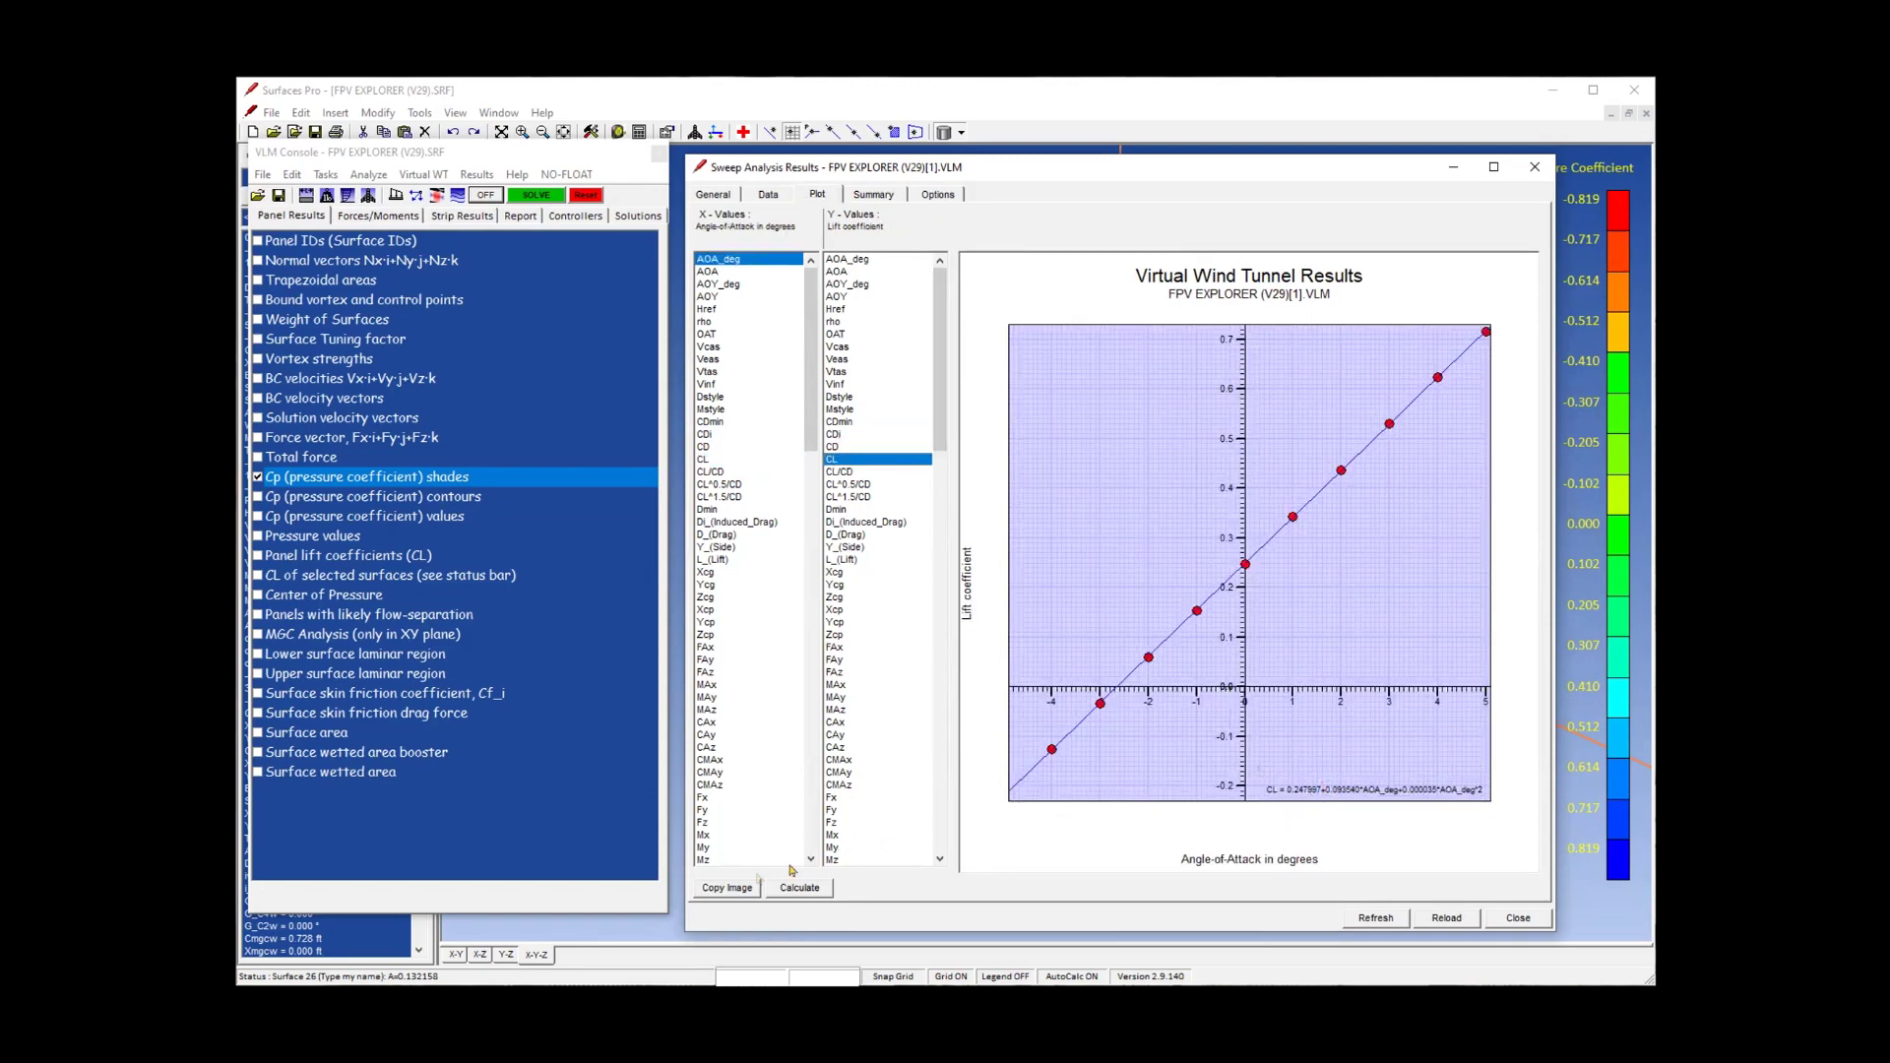
pyautogui.click(800, 887)
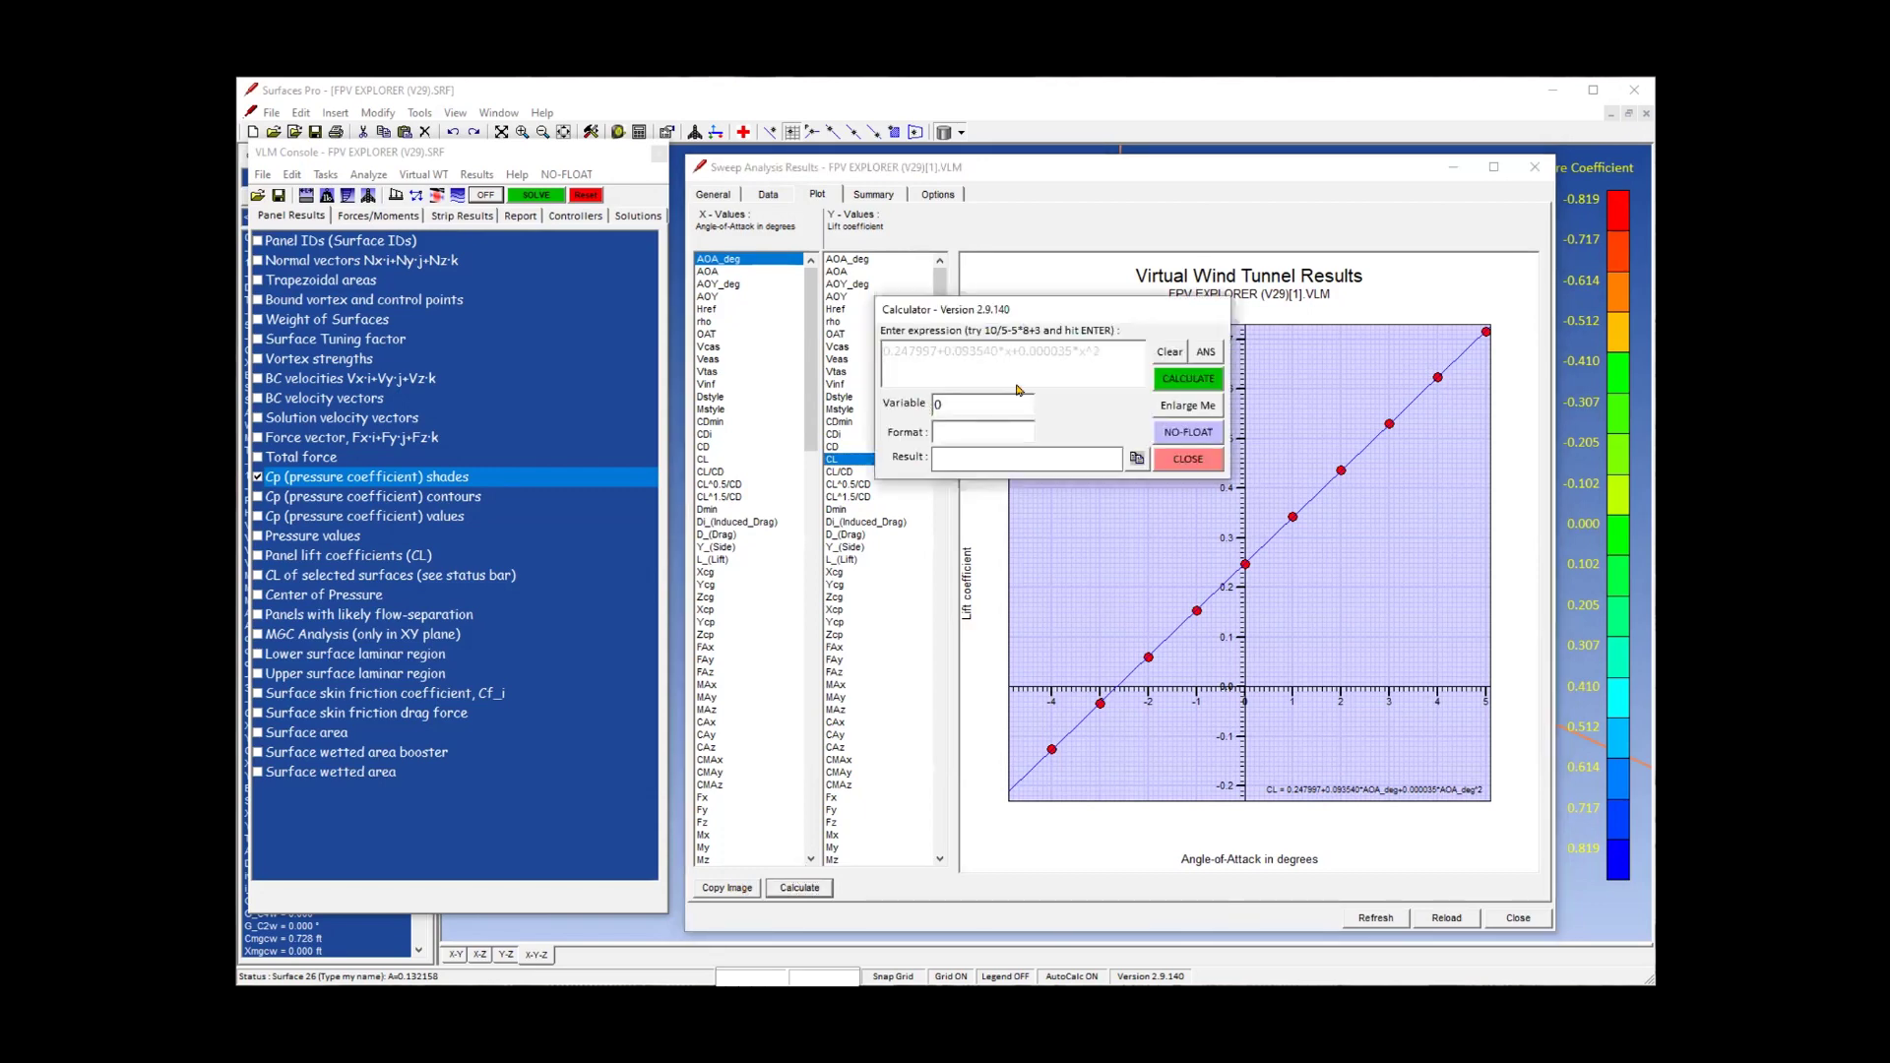
pyautogui.doubleClick(996, 405)
pyautogui.write('2')
pyautogui.press('Return')
pyautogui.write('4')
pyautogui.press('Return')
pyautogui.moveTo(1099, 307); pyautogui.dragTo(1004, 311)
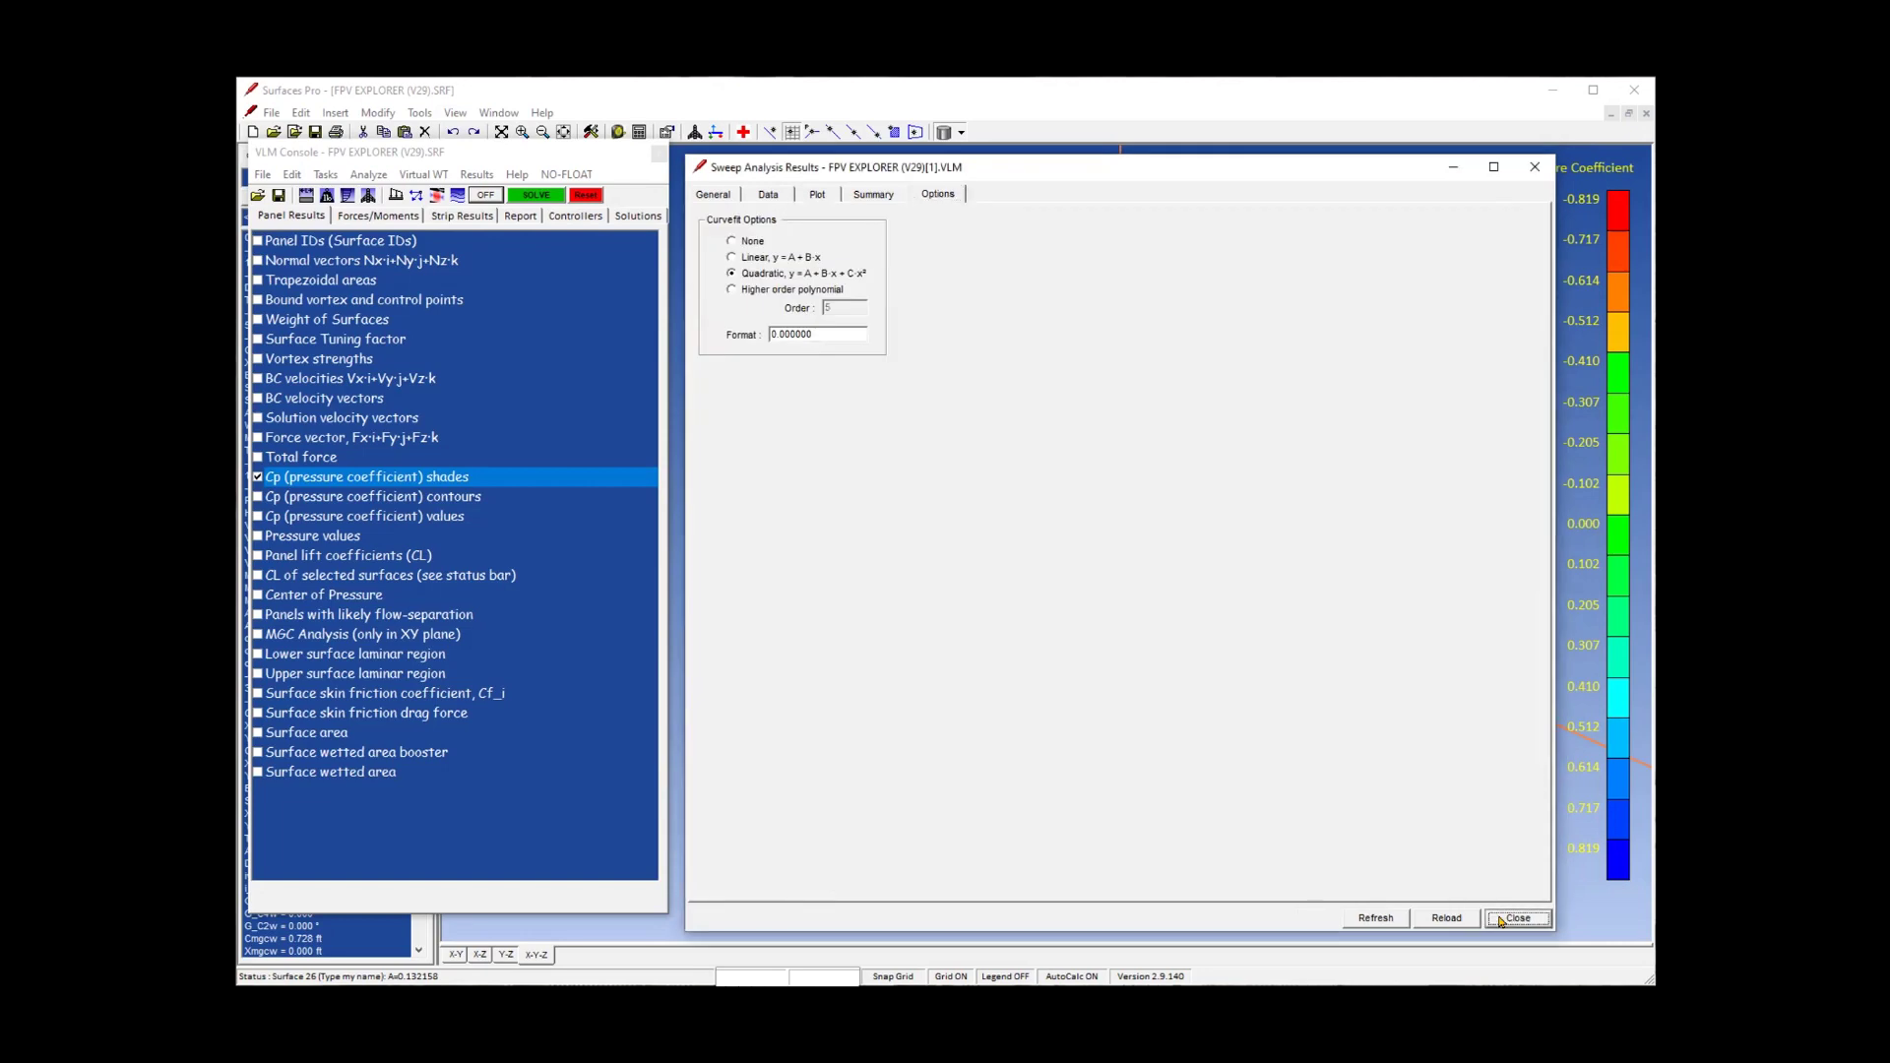
# Close the sweep results and try to open the Force and Moment Integrator Tool from the VLM console.
pyautogui.click(1517, 918)
pyautogui.click(996, 694)
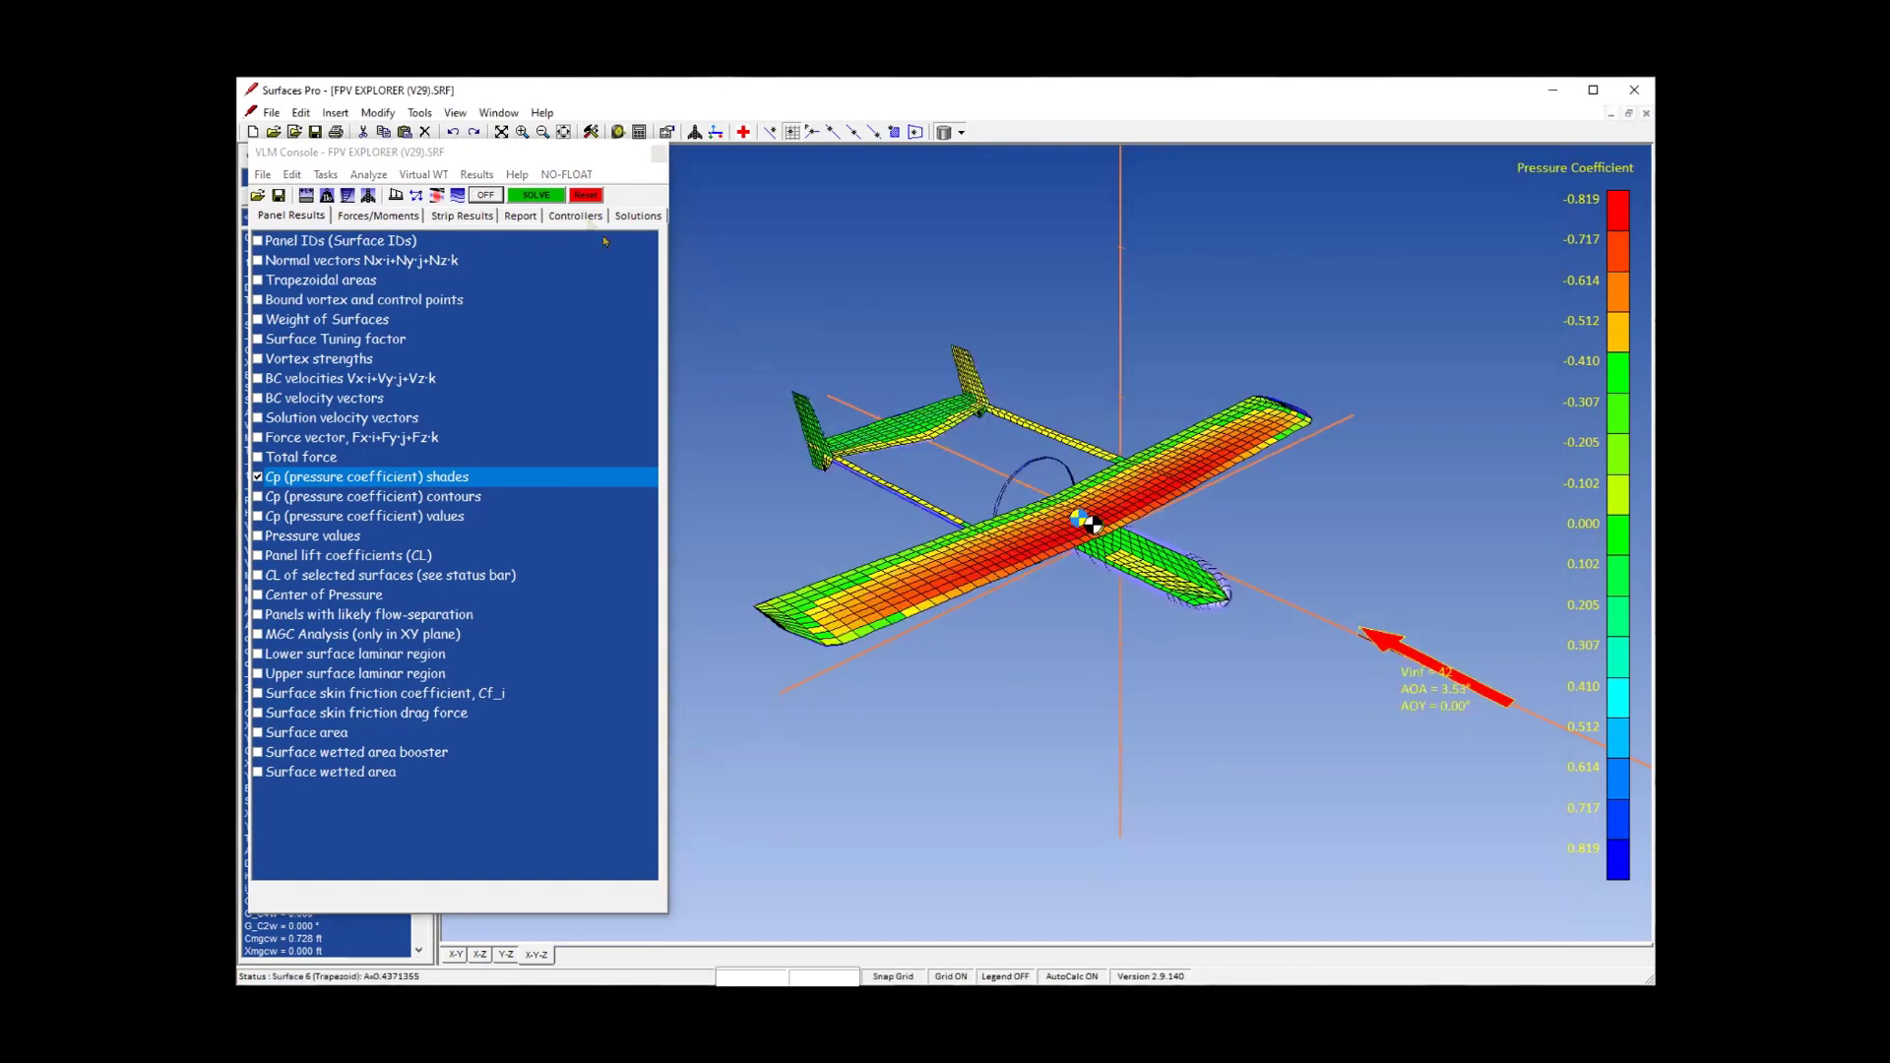
pyautogui.click(469, 176)
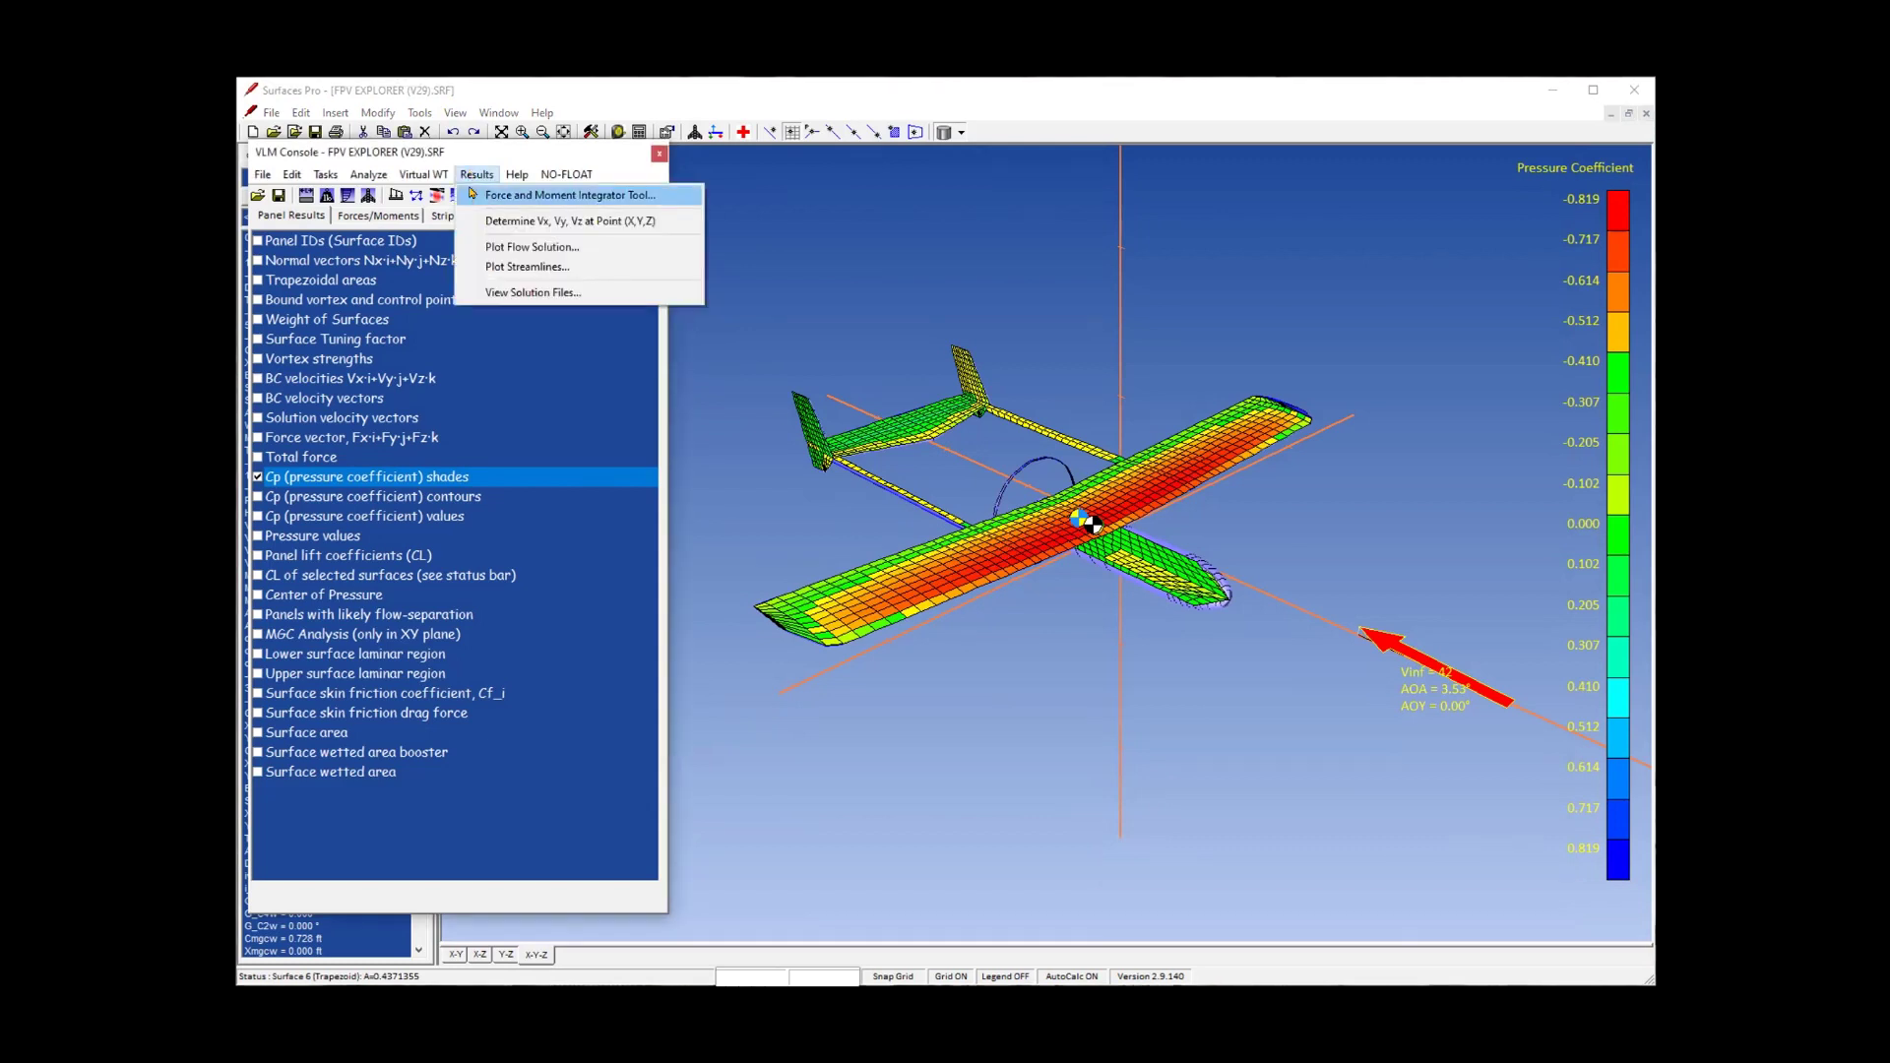
pyautogui.click(472, 194)
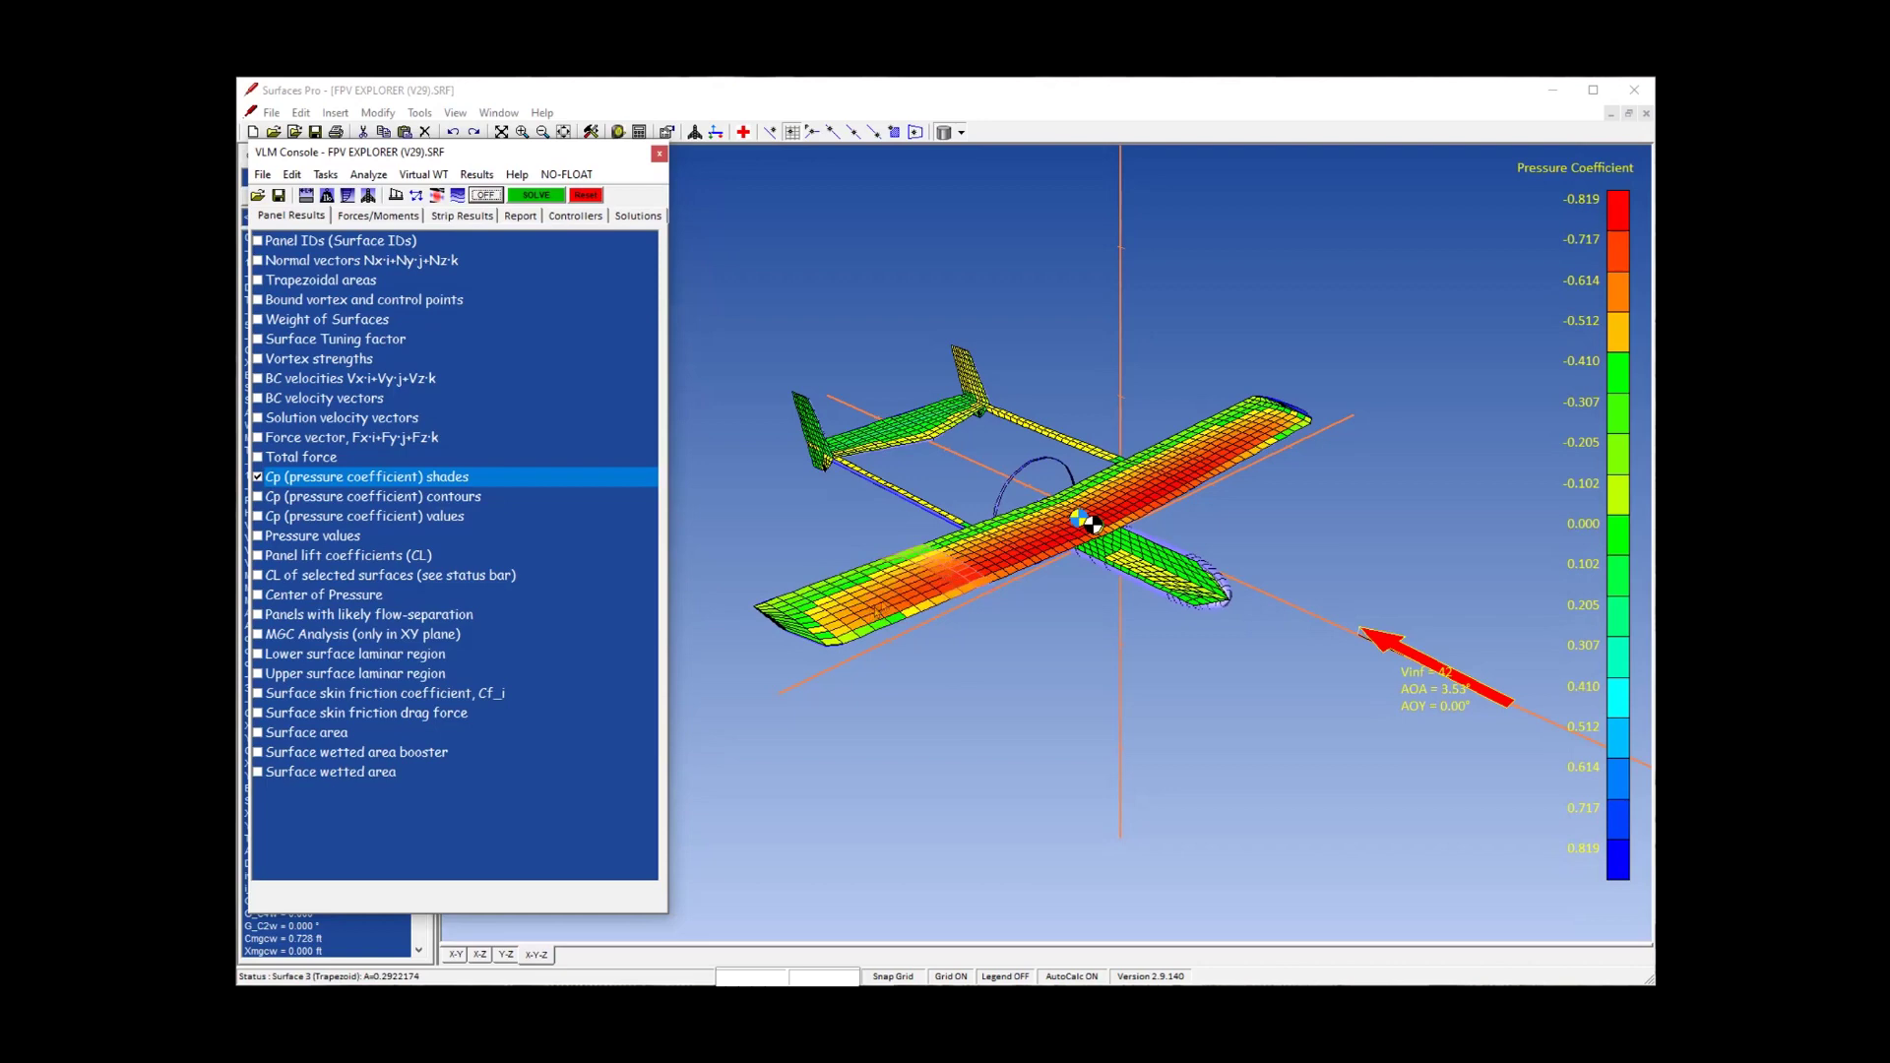
# Select the RIGHT WING group and turn off its Strip CL vectors and Strip CL curve, moving the VLM console aside.
pyautogui.click(289, 255)
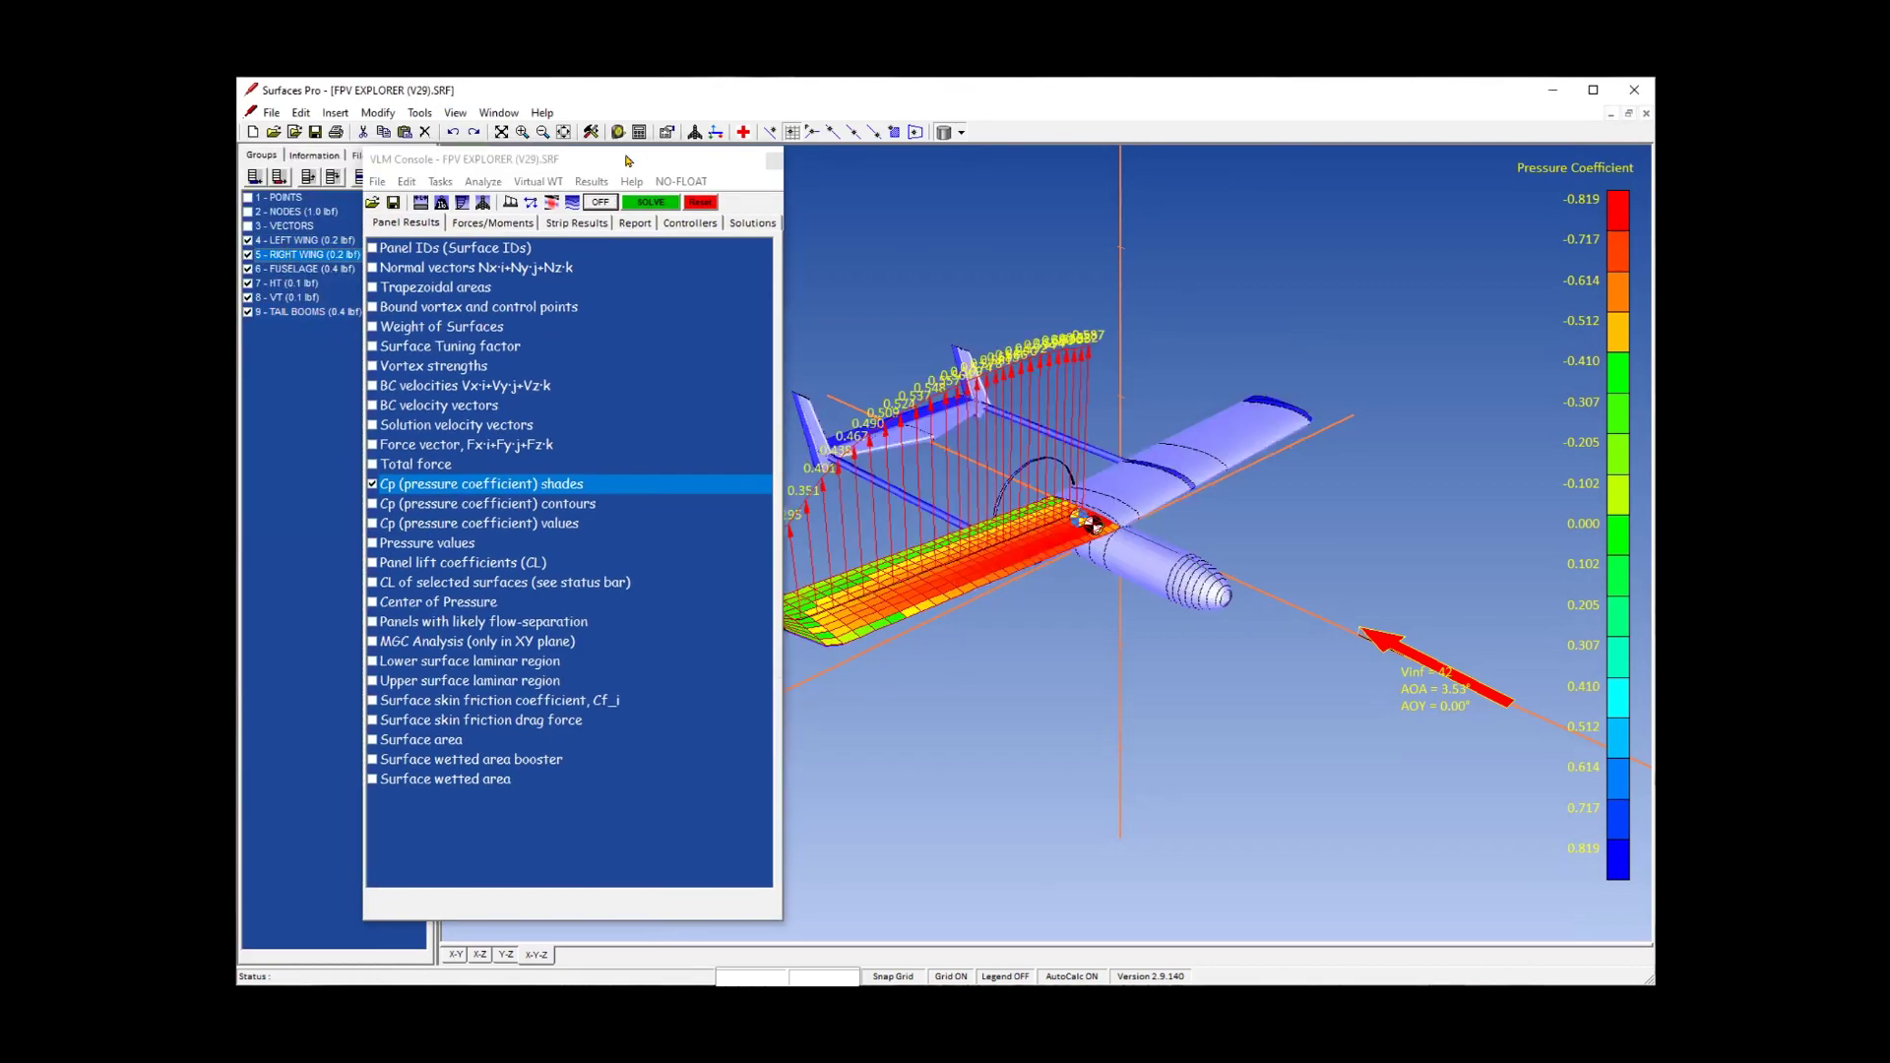
pyautogui.moveTo(628, 160); pyautogui.dragTo(535, 178)
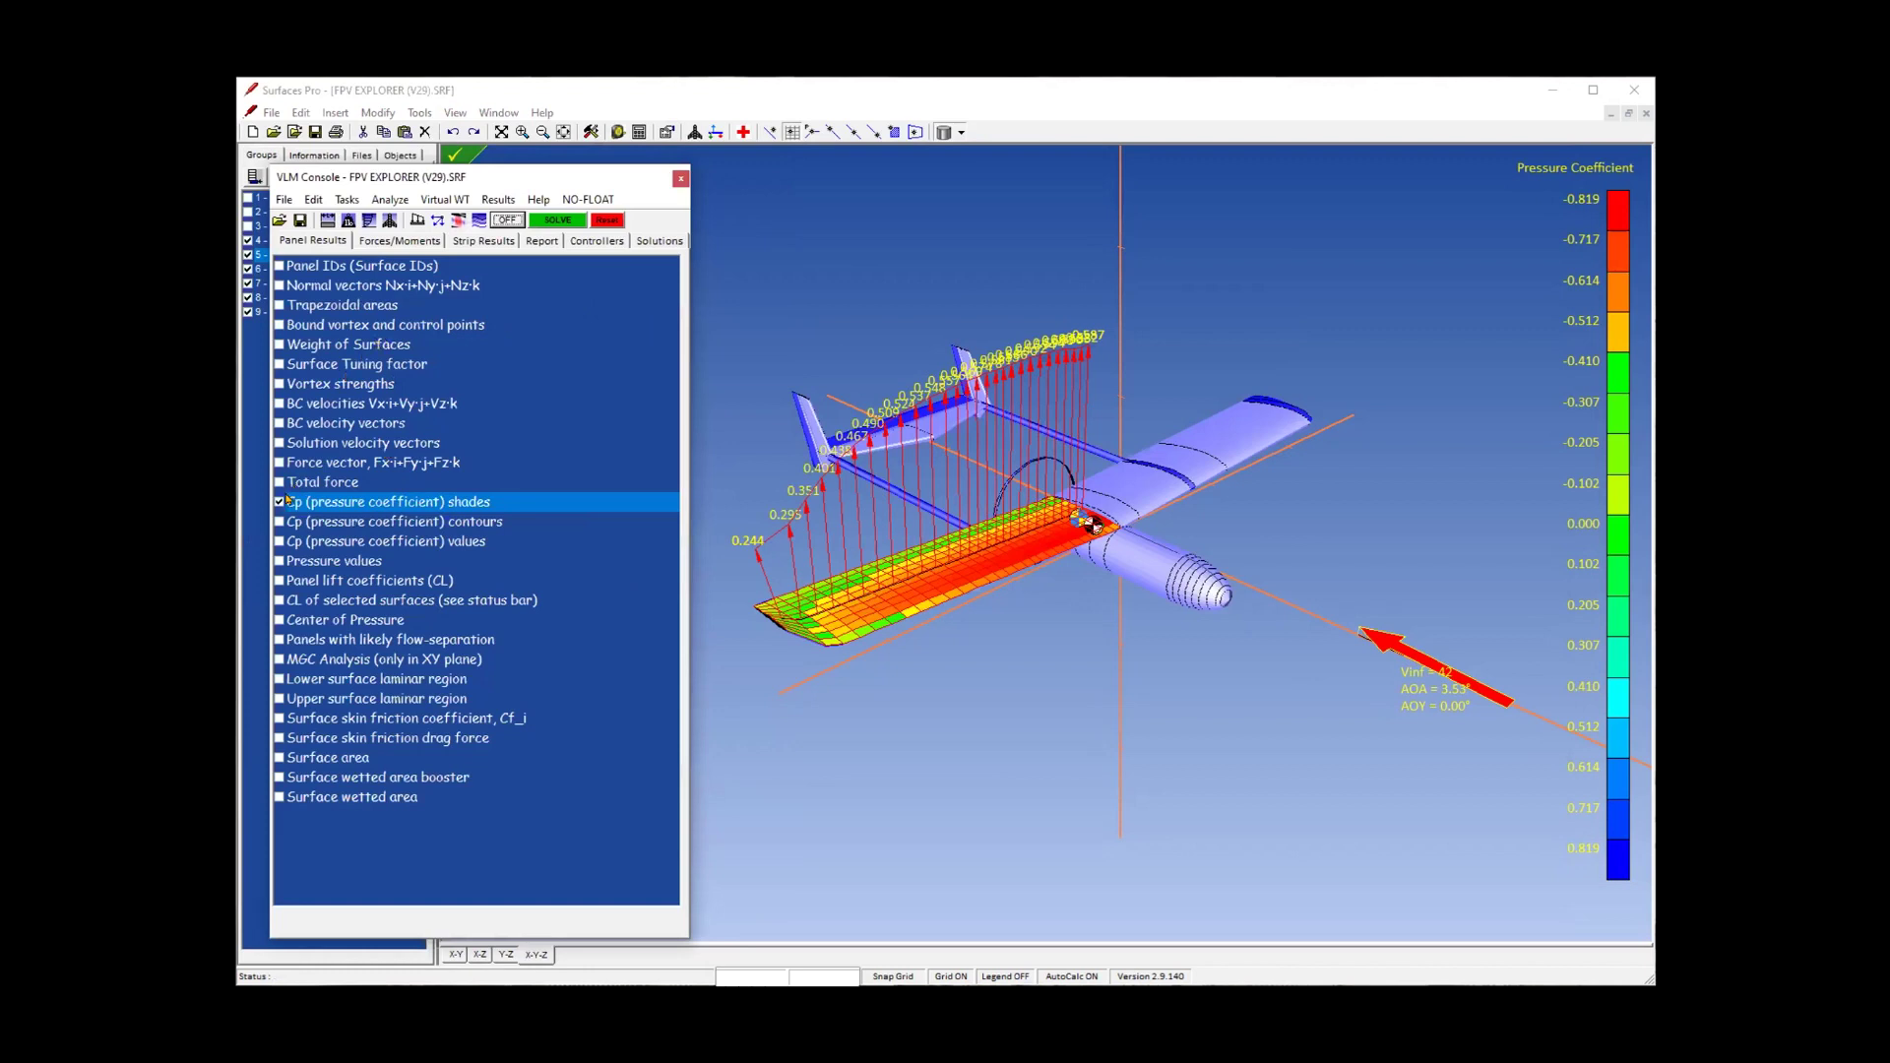
pyautogui.click(497, 241)
pyautogui.click(279, 442)
pyautogui.click(278, 679)
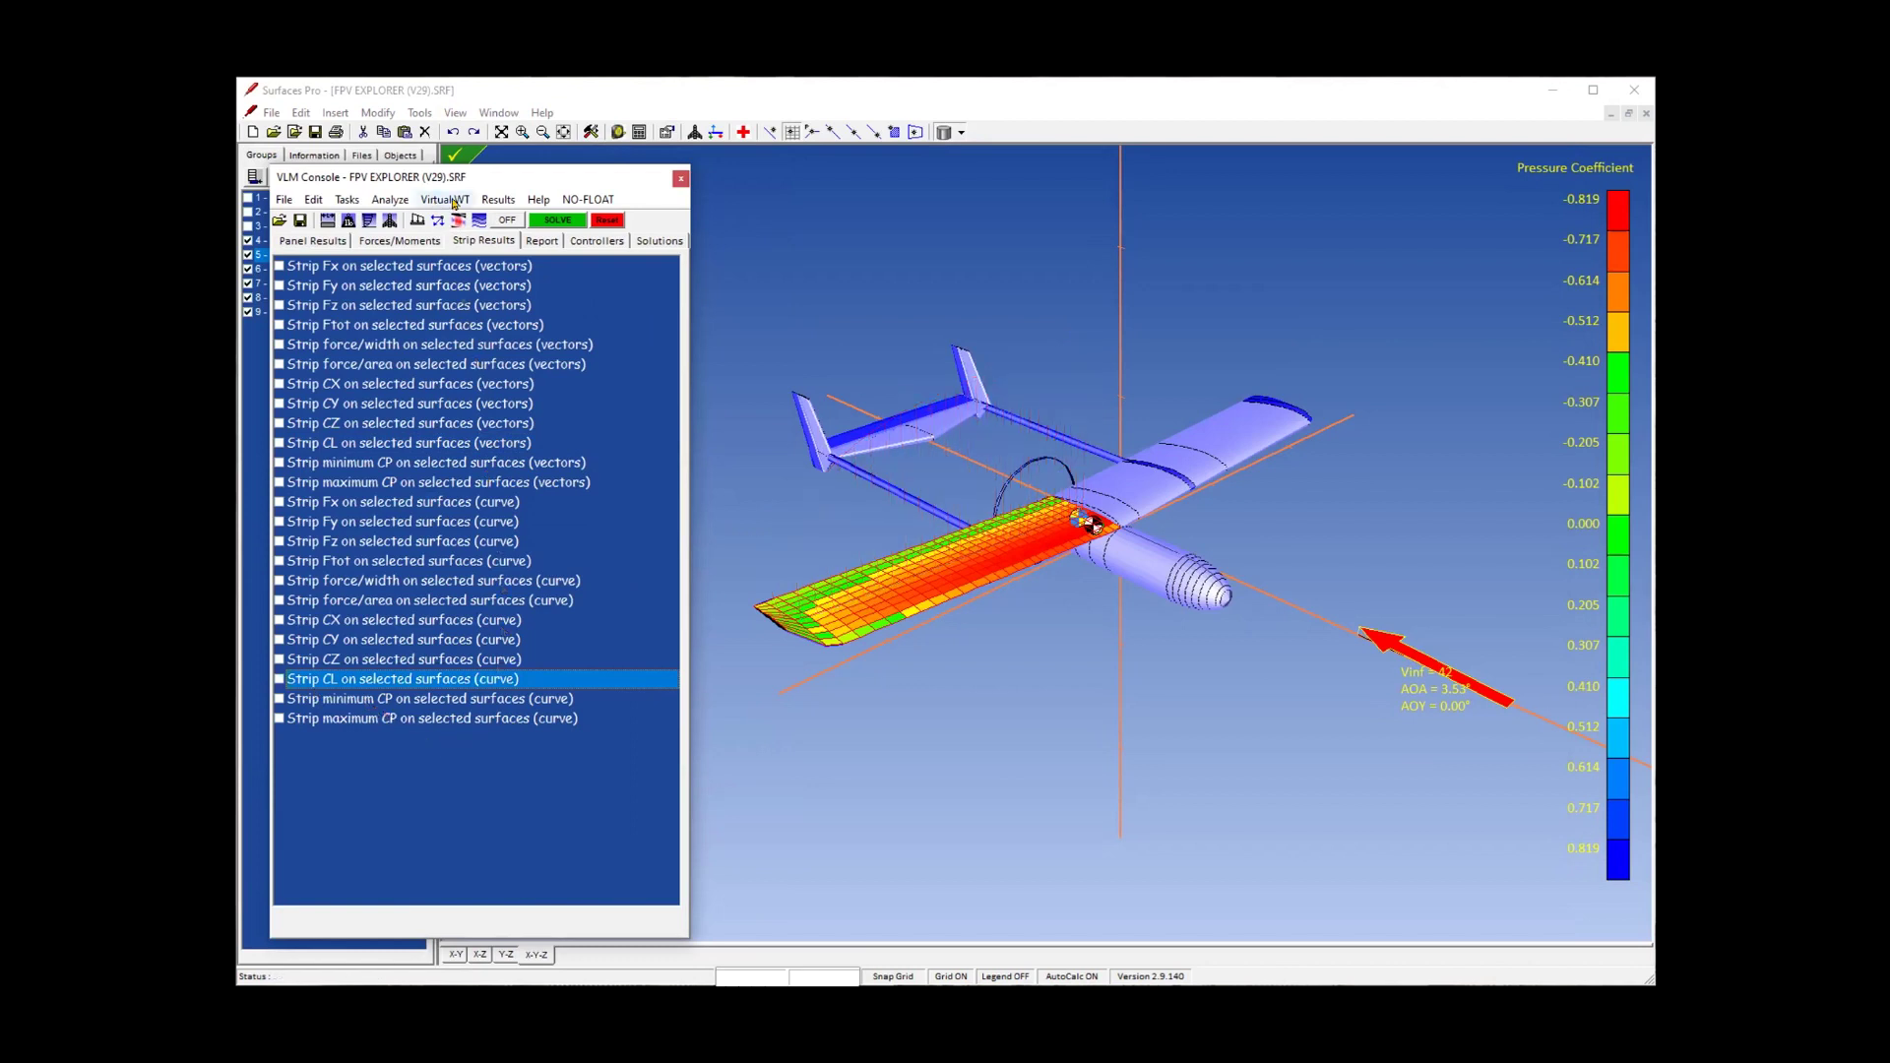
# Open the Force and Moment Integrator Tool and pick the wing-root point at 0, 0, 0 as origin of the Vz shear diagram.
pyautogui.click(498, 200)
pyautogui.click(502, 220)
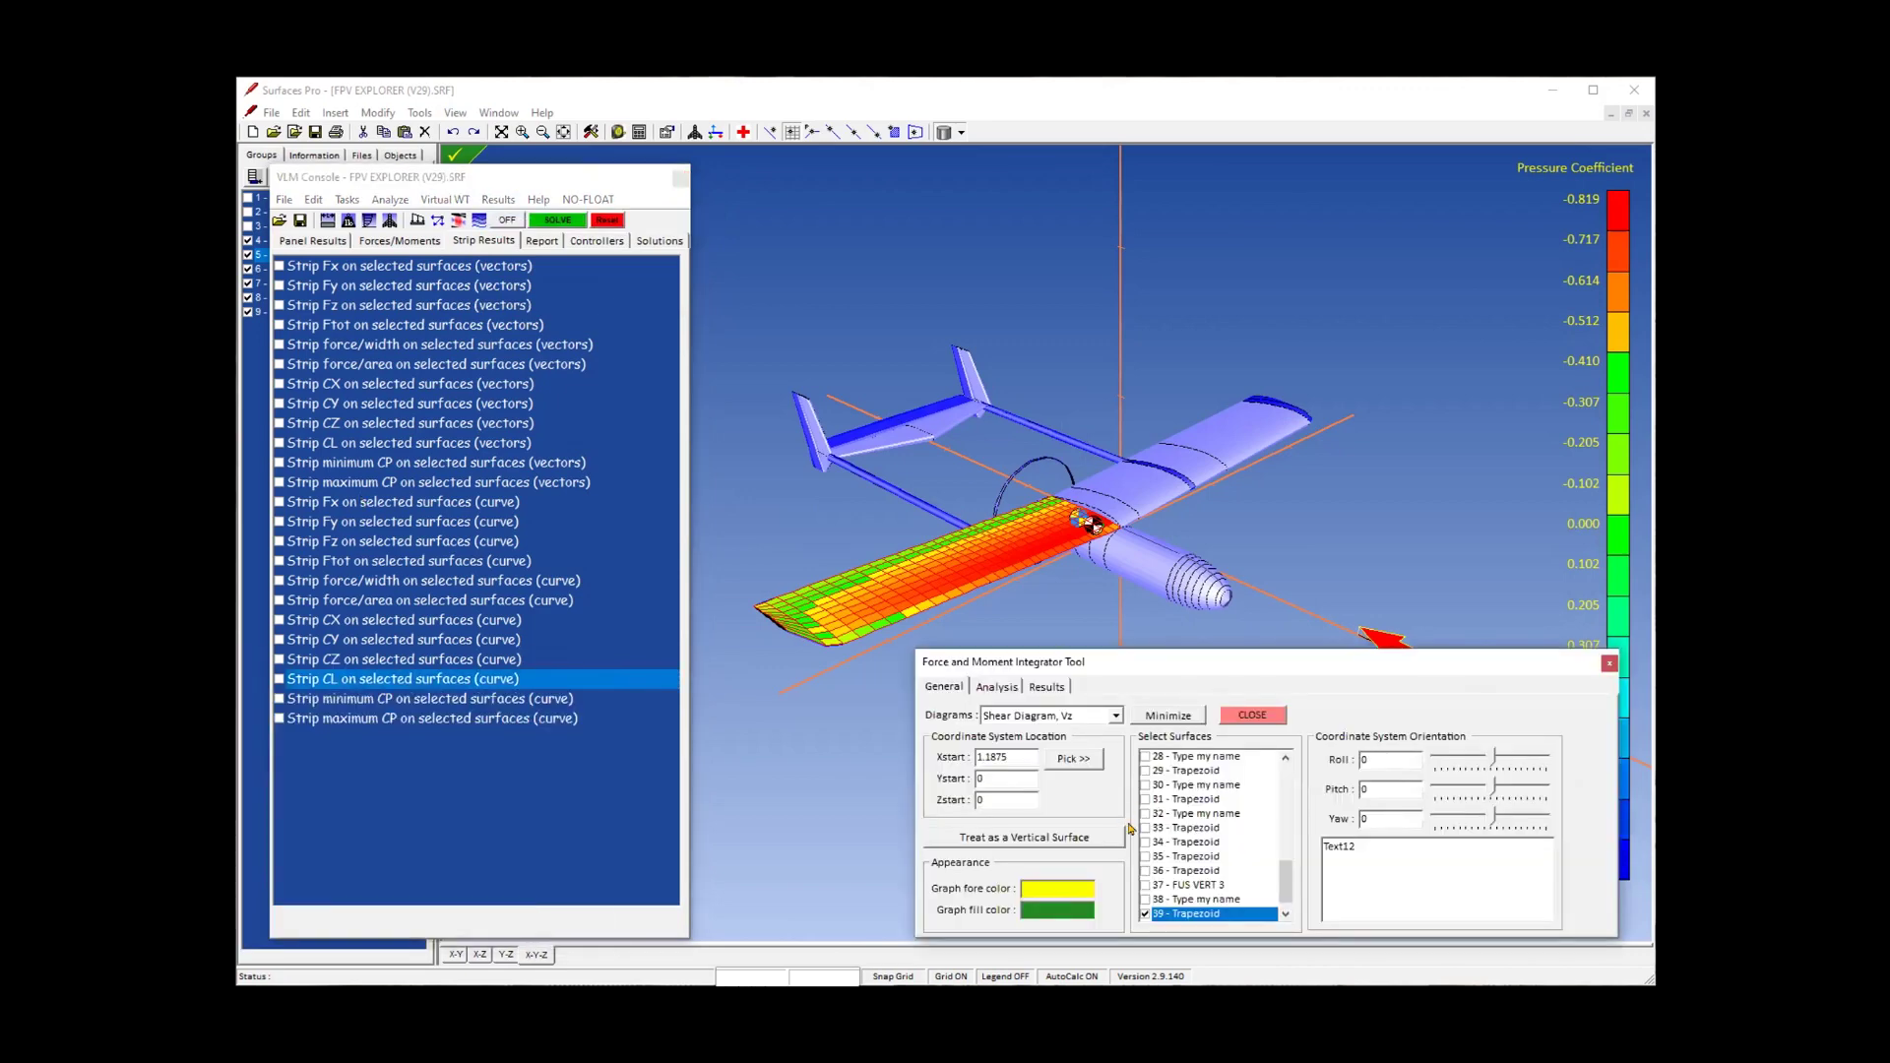
pyautogui.moveTo(1287, 885)
pyautogui.mouseDown()
pyautogui.moveTo(1286, 806)
pyautogui.moveTo(1286, 883)
pyautogui.mouseUp()
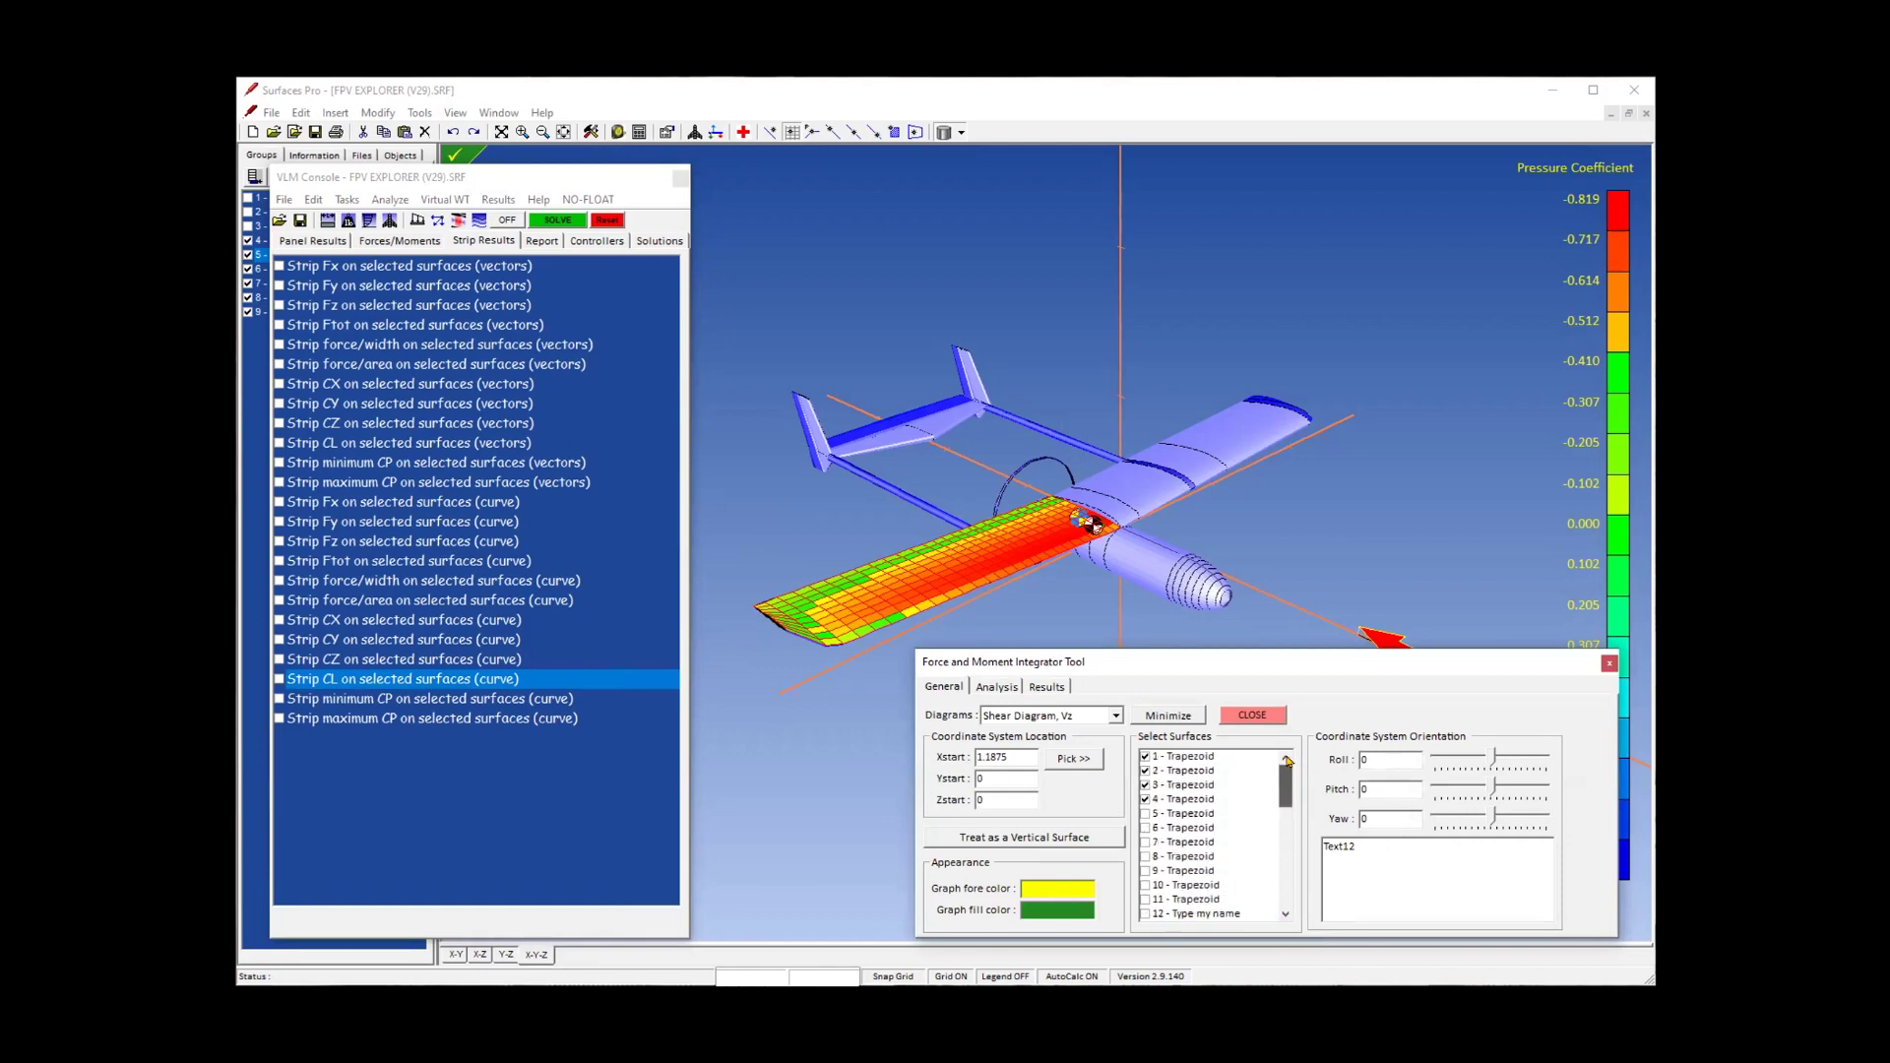
pyautogui.click(1144, 898)
pyautogui.click(1119, 529)
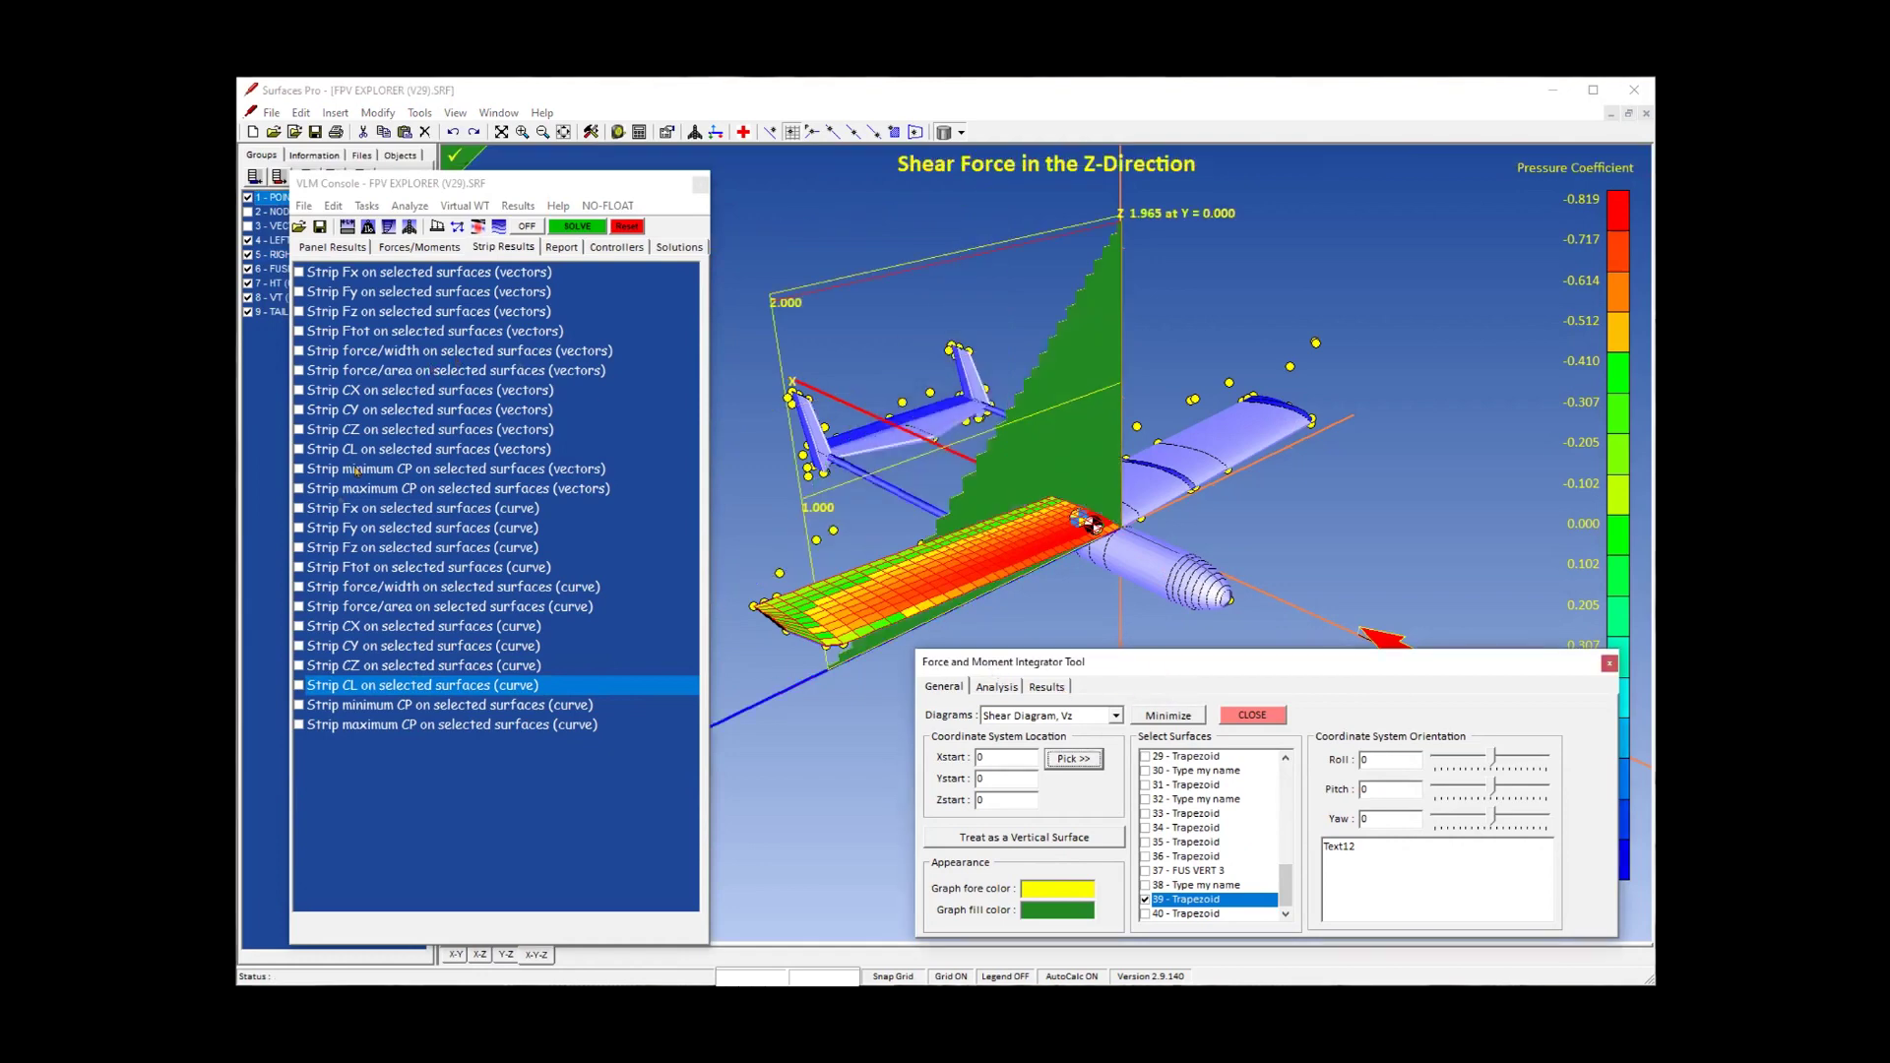
# Turn off the pressure coefficient shades and hide the POINTS group to declutter the shear diagram.
pyautogui.click(307, 247)
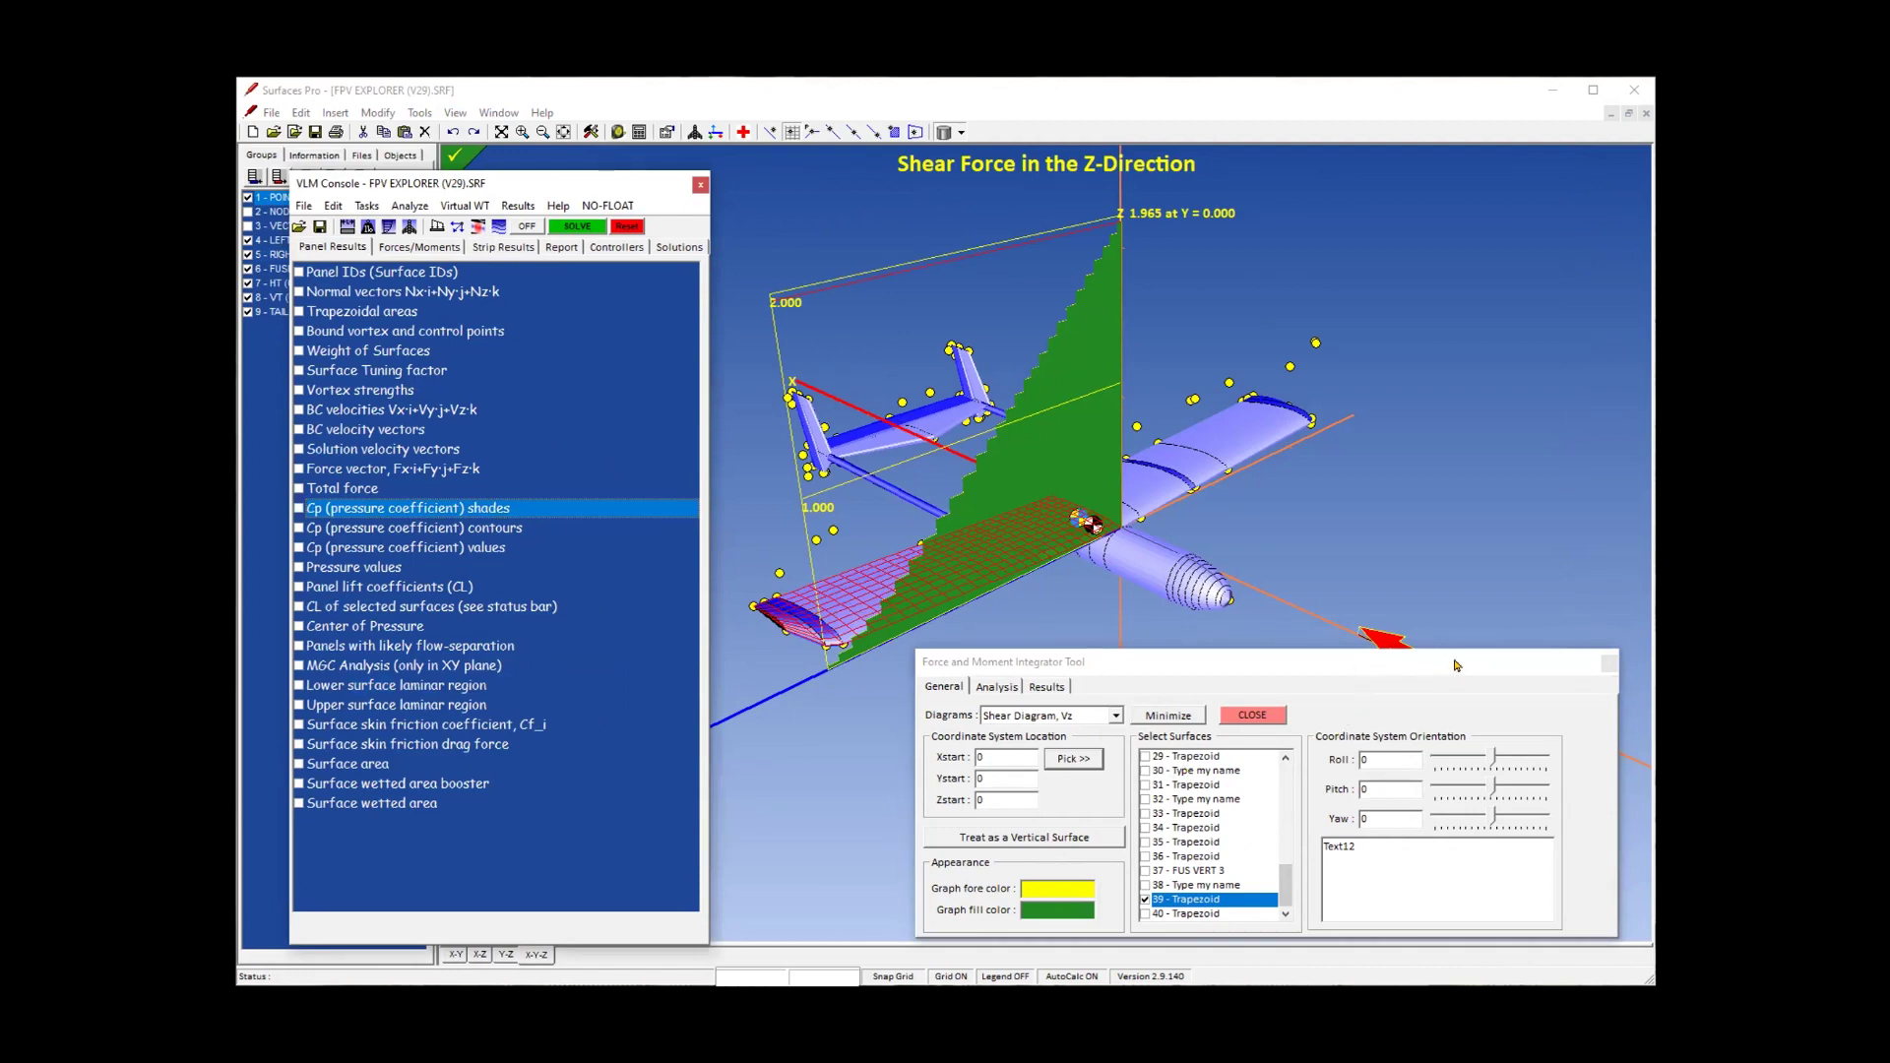
pyautogui.click(246, 197)
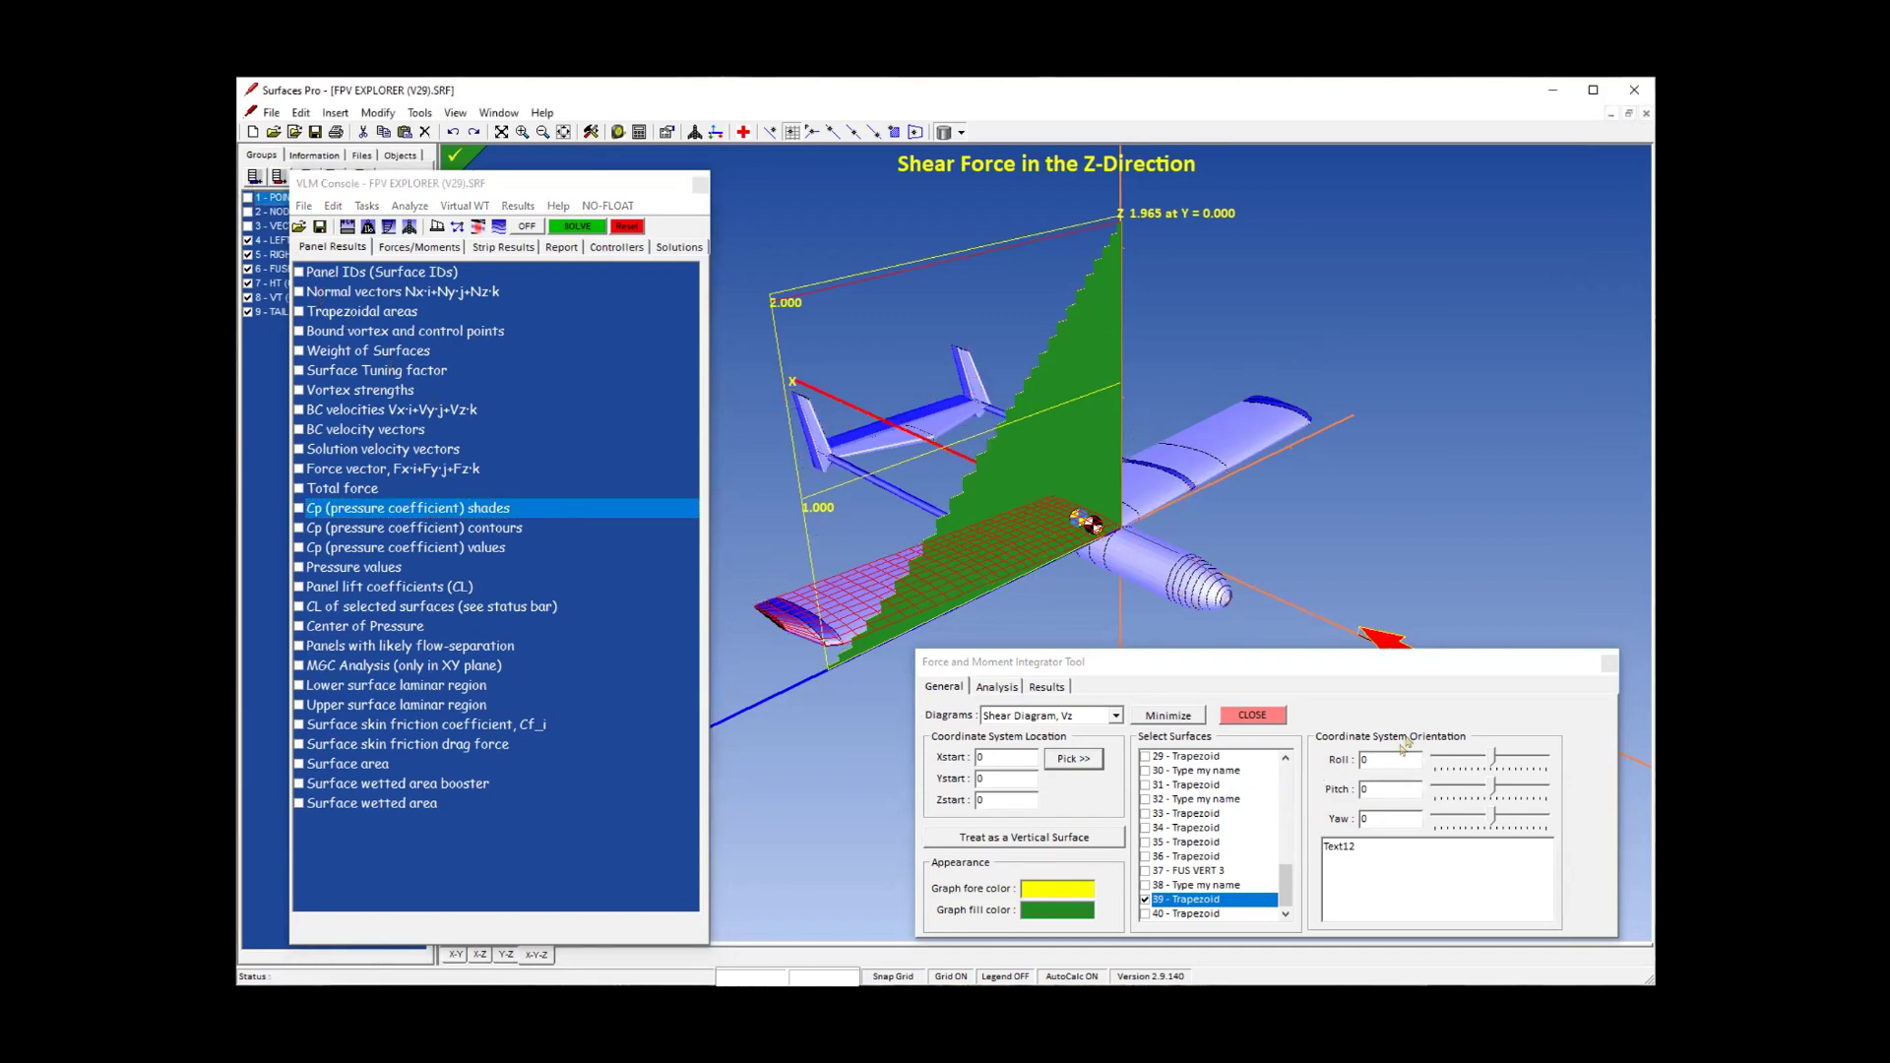
# Switch the Force and Moment Integrator diagram to Bending Moment, Mx, after shifting its window away from the wing.
pyautogui.moveTo(1457, 667); pyautogui.dragTo(1481, 662)
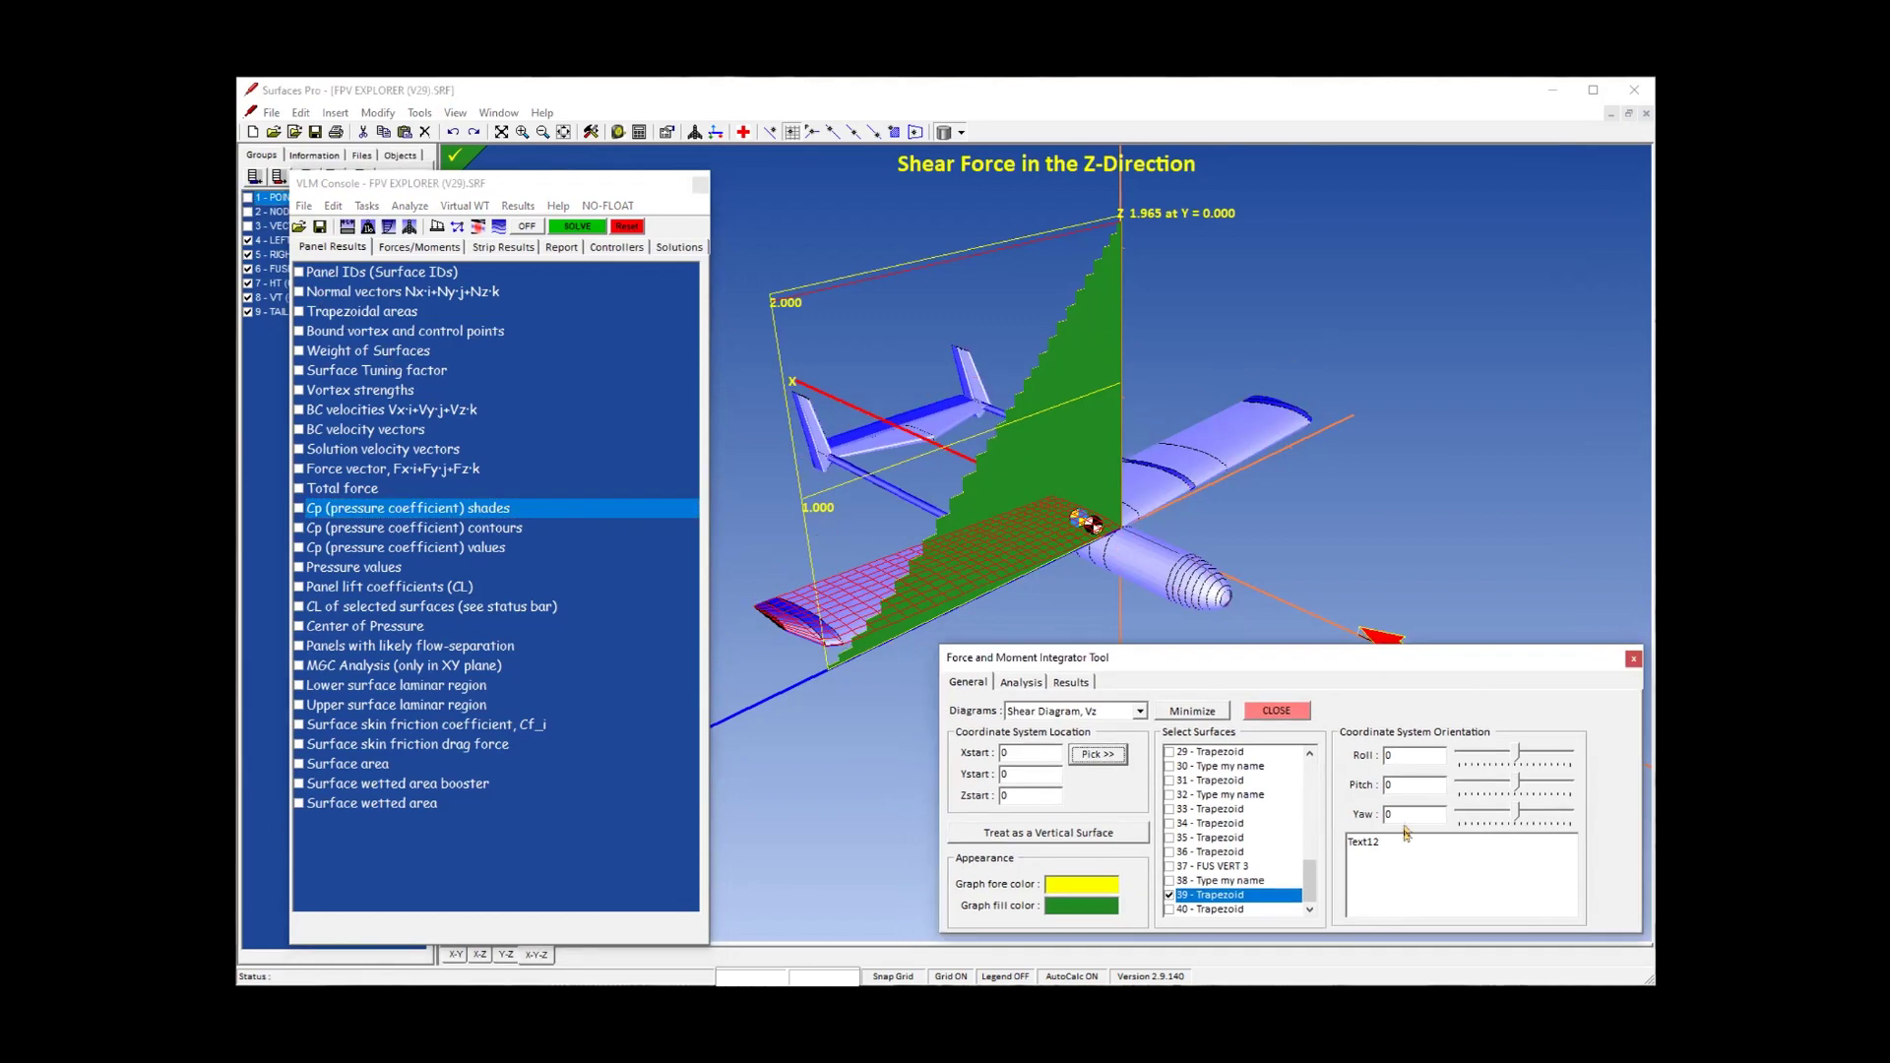
pyautogui.click(1127, 707)
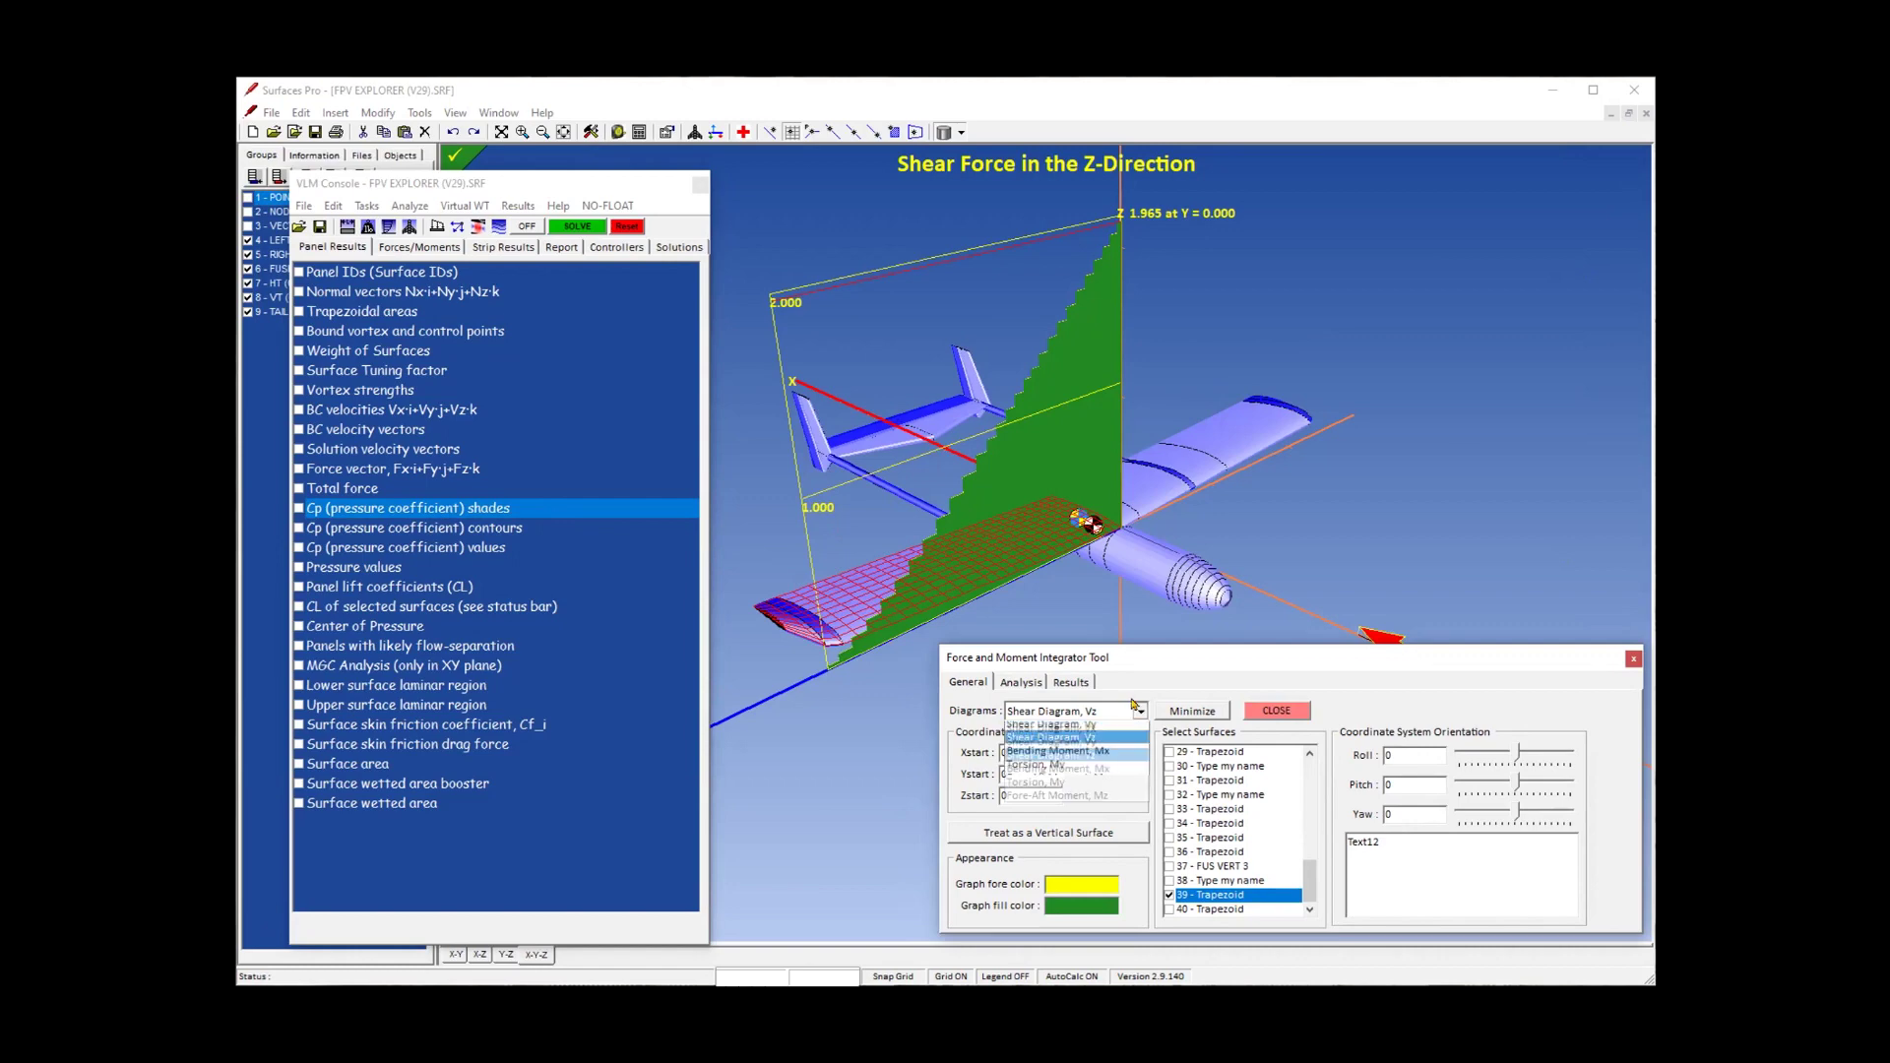
pyautogui.click(1112, 781)
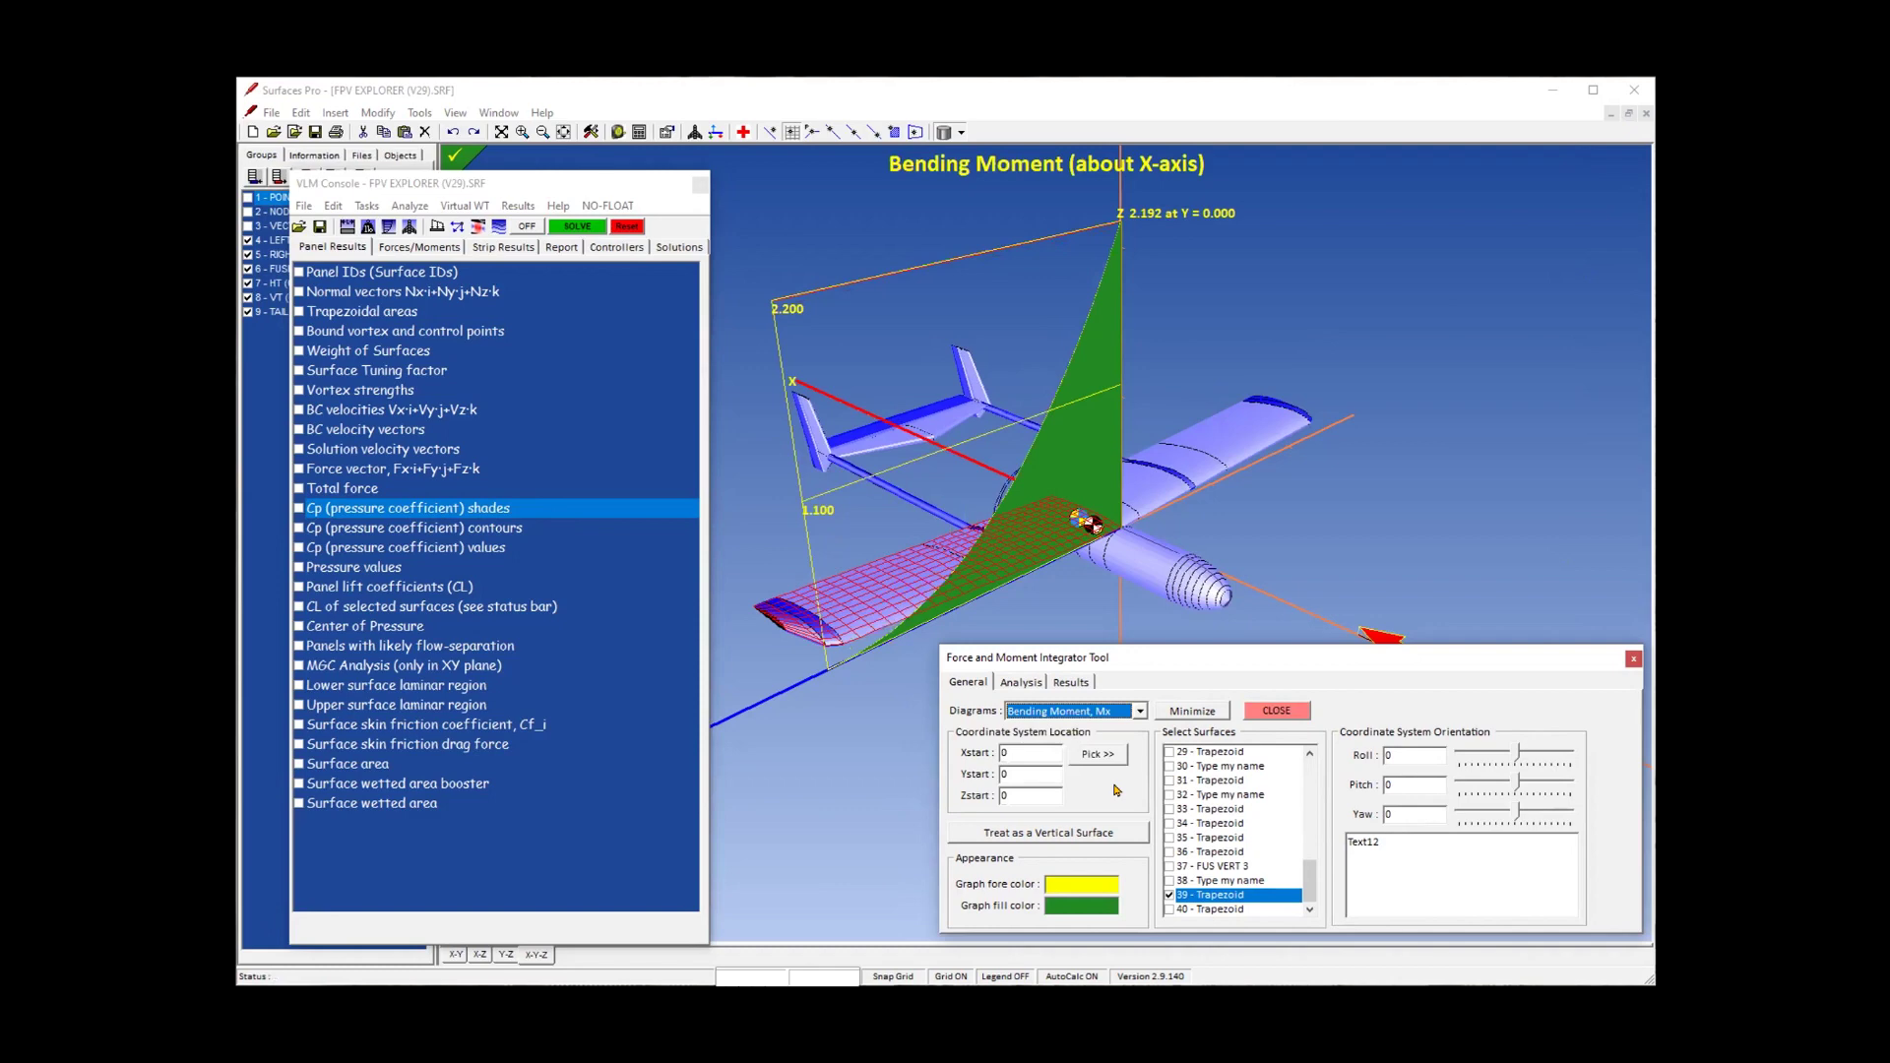
# Review the integrator's force and moment results and fit a quadratic curve with Y as the X column and Mx as the Y column.
pyautogui.click(1071, 682)
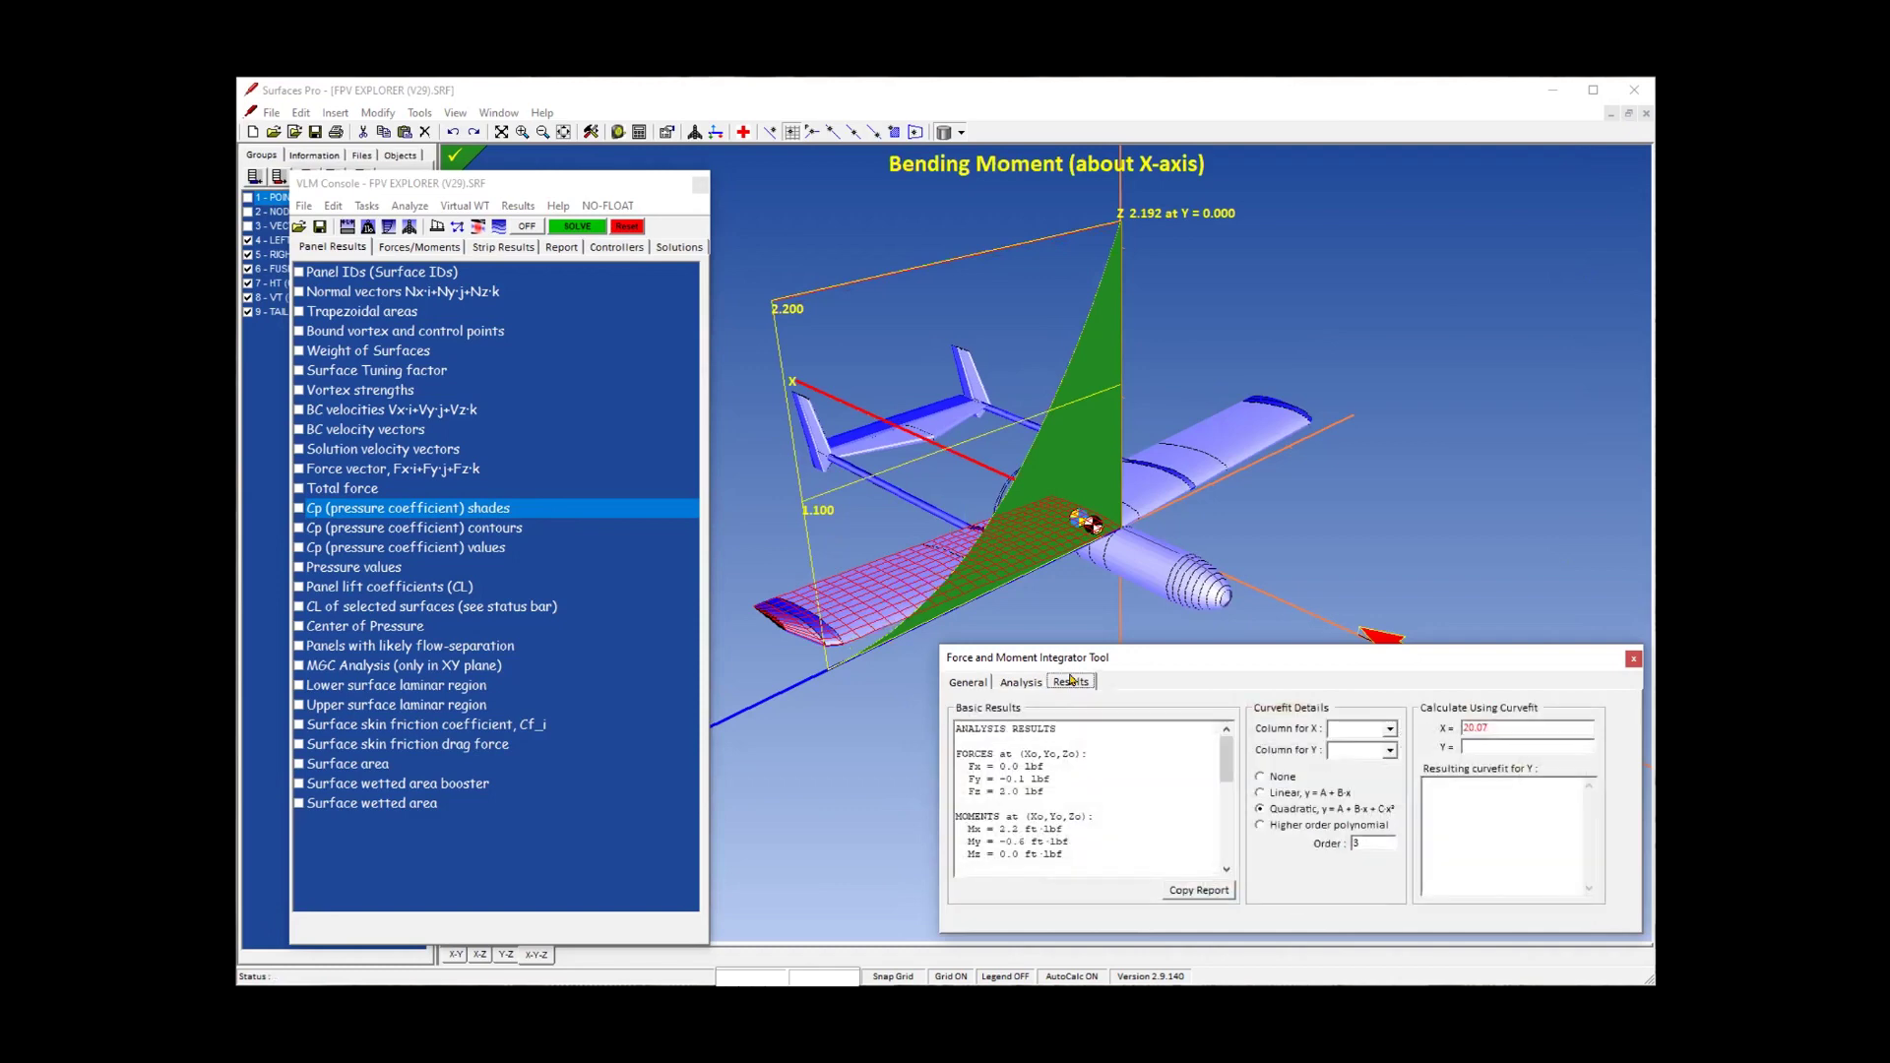
pyautogui.scroll(-5, 1216, 757)
pyautogui.scroll(5, 1216, 748)
pyautogui.click(1389, 729)
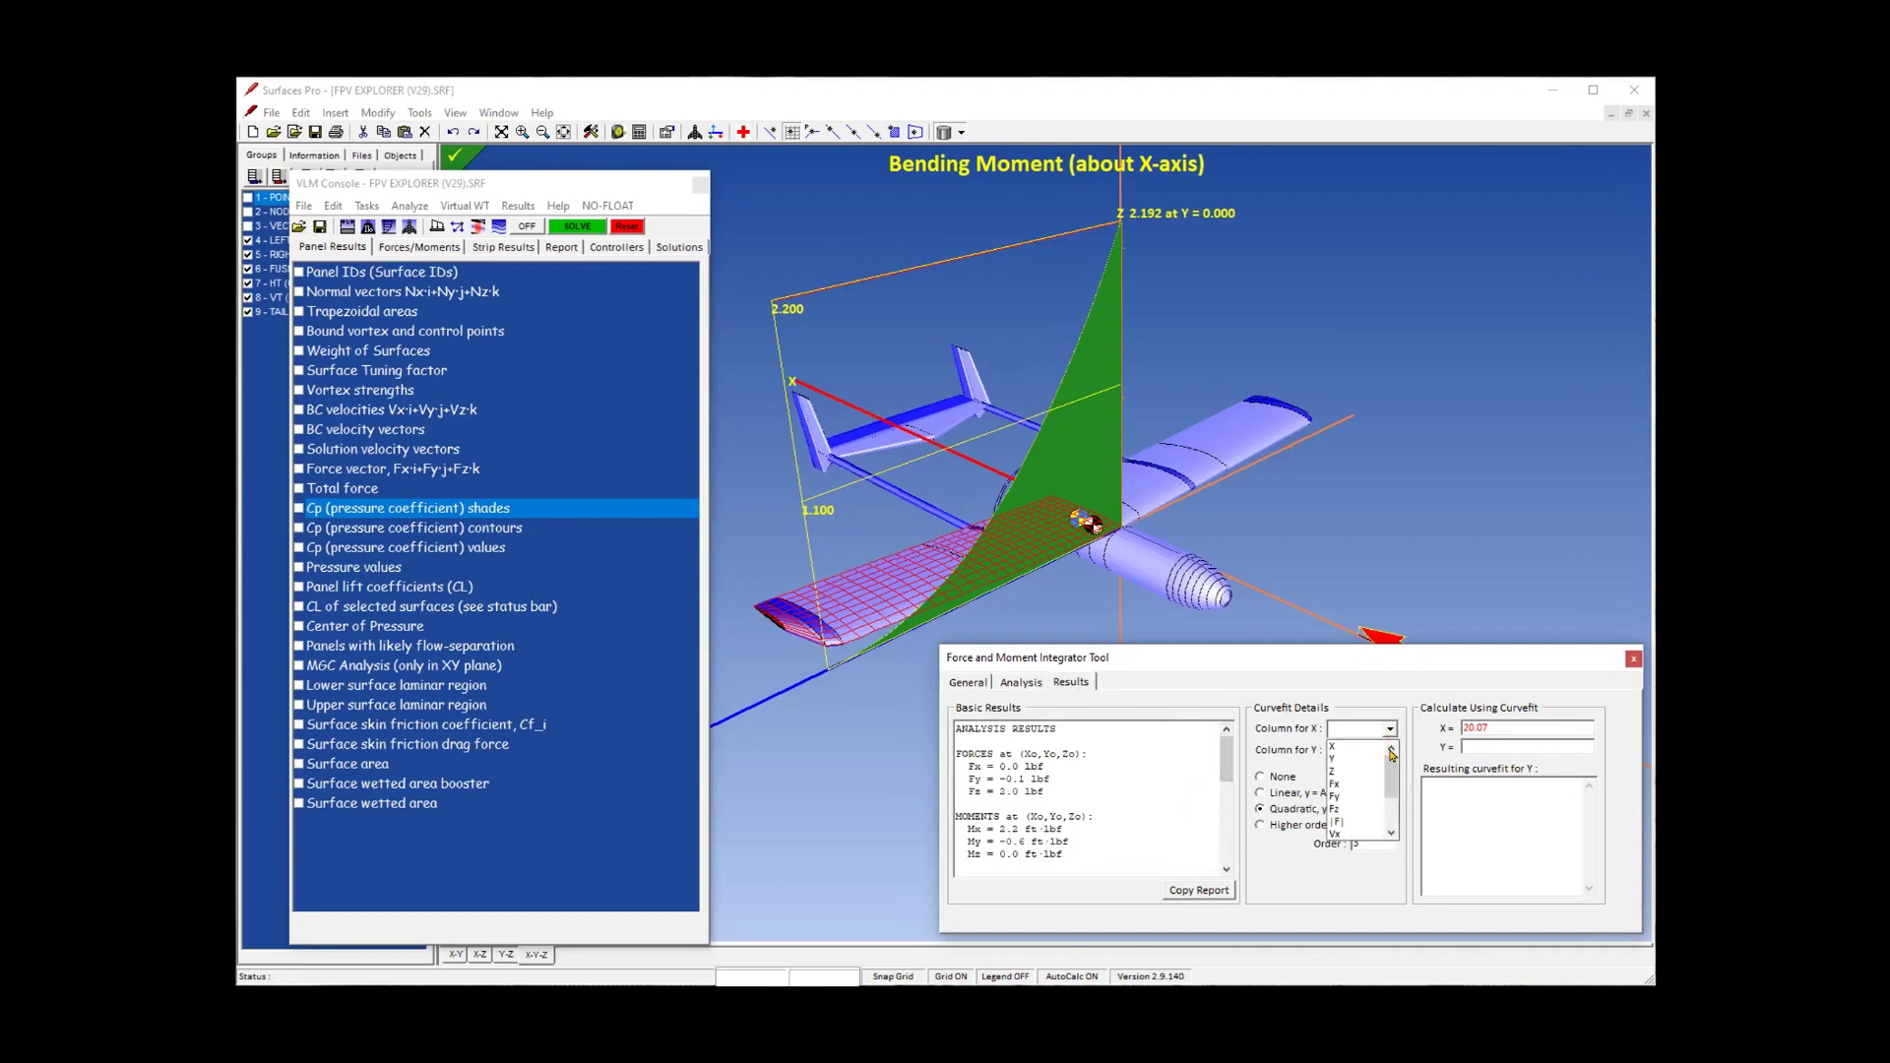
pyautogui.click(1363, 759)
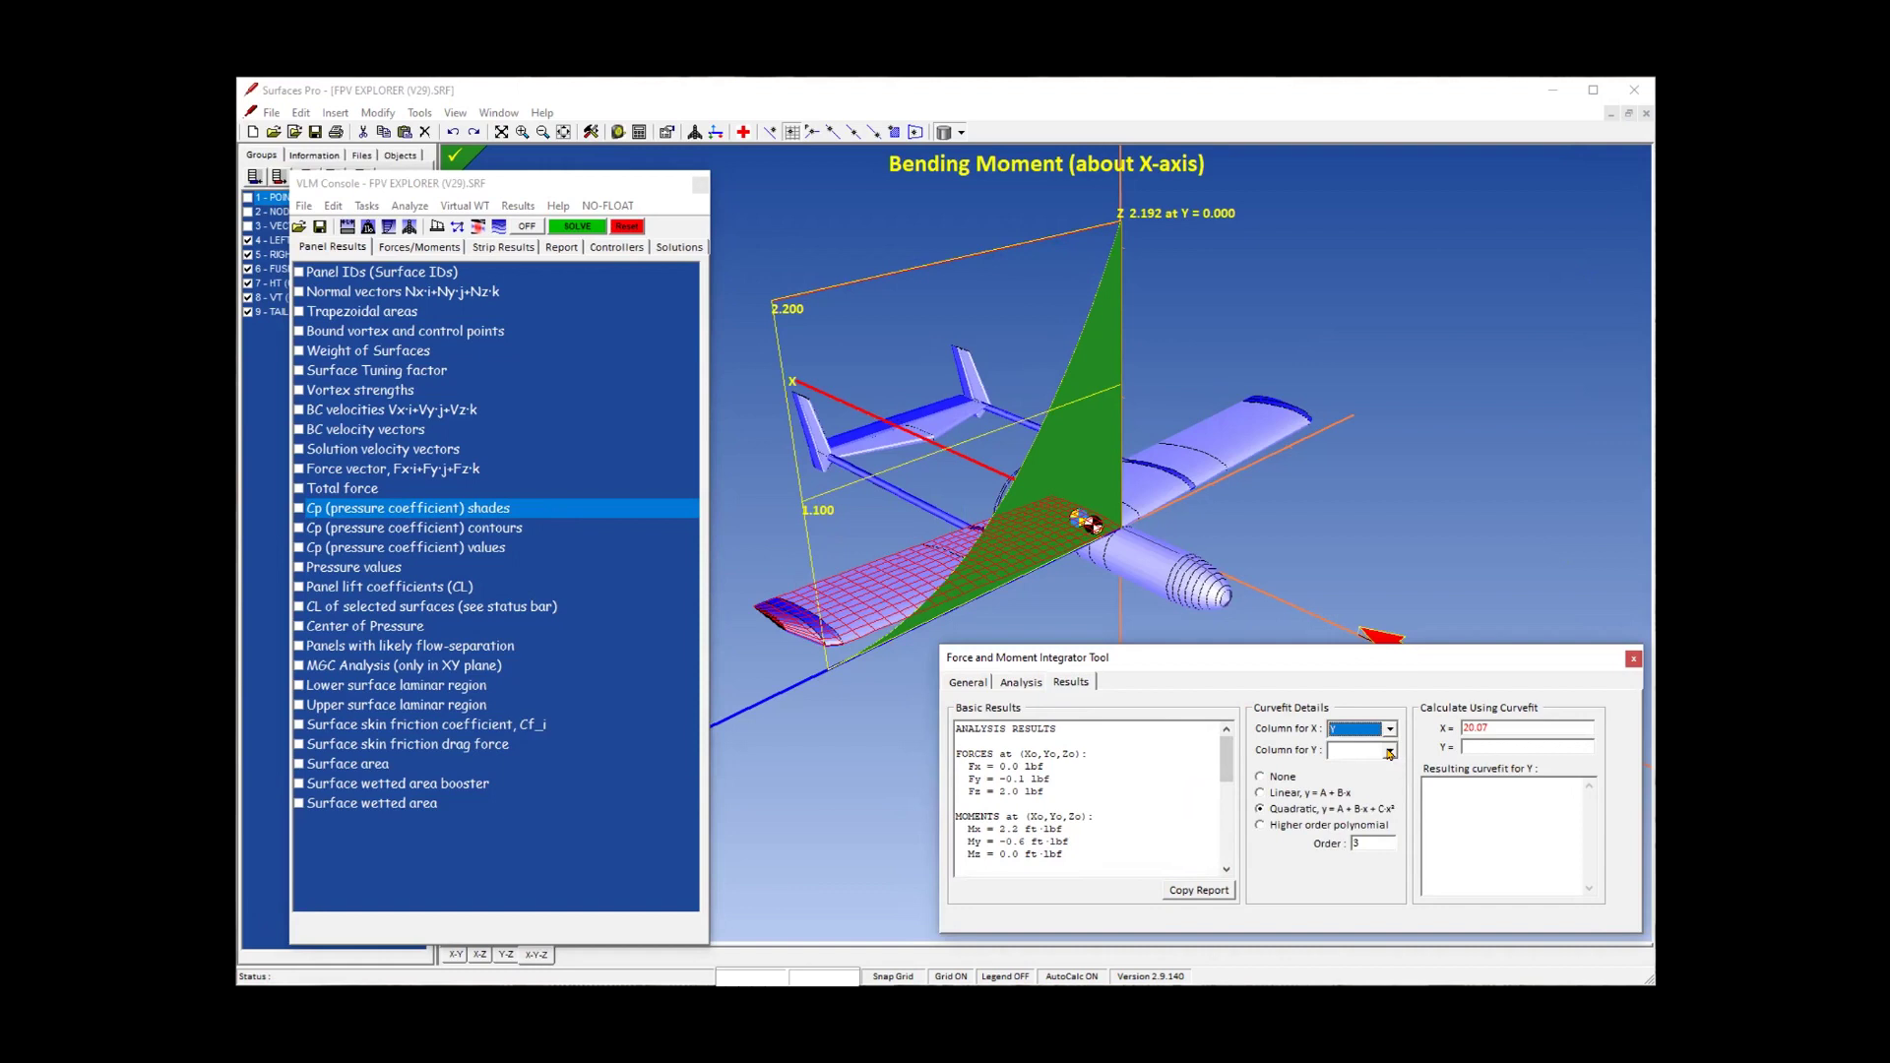
pyautogui.click(1390, 752)
pyautogui.scroll(-2, 1359, 817)
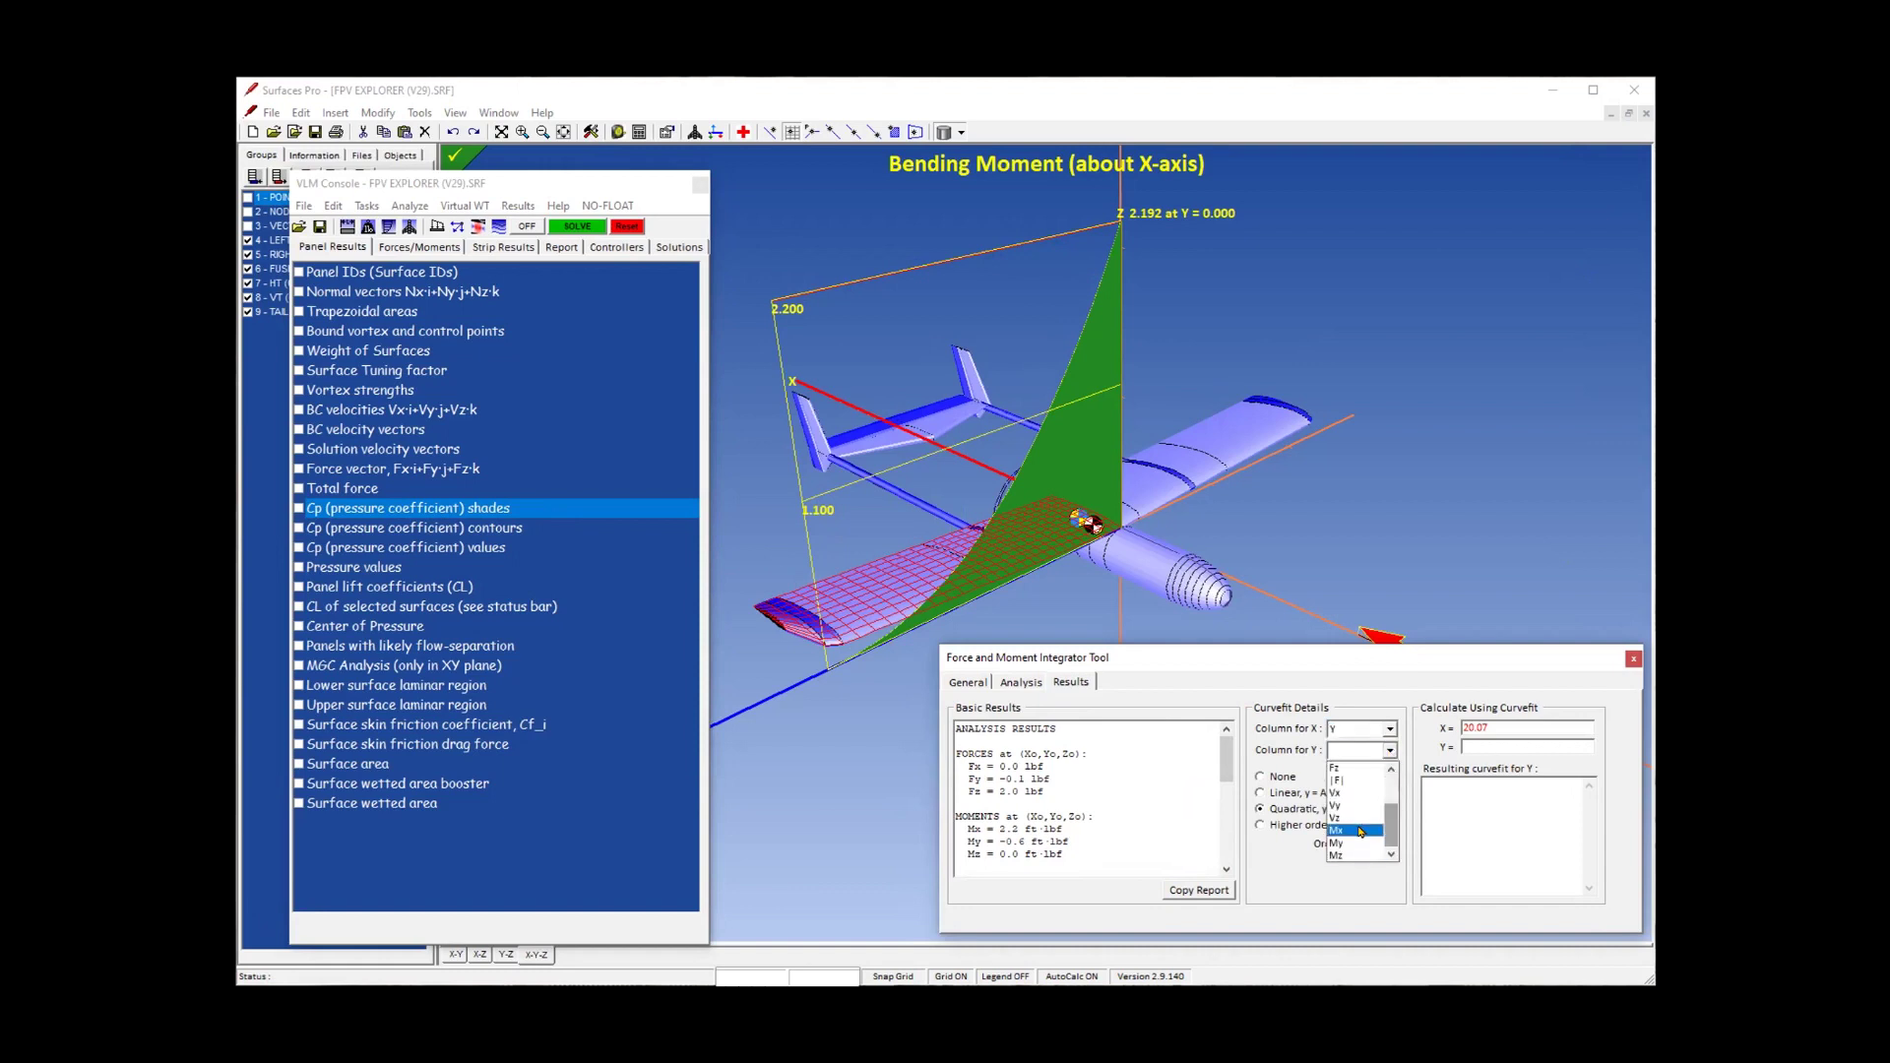
pyautogui.click(1360, 832)
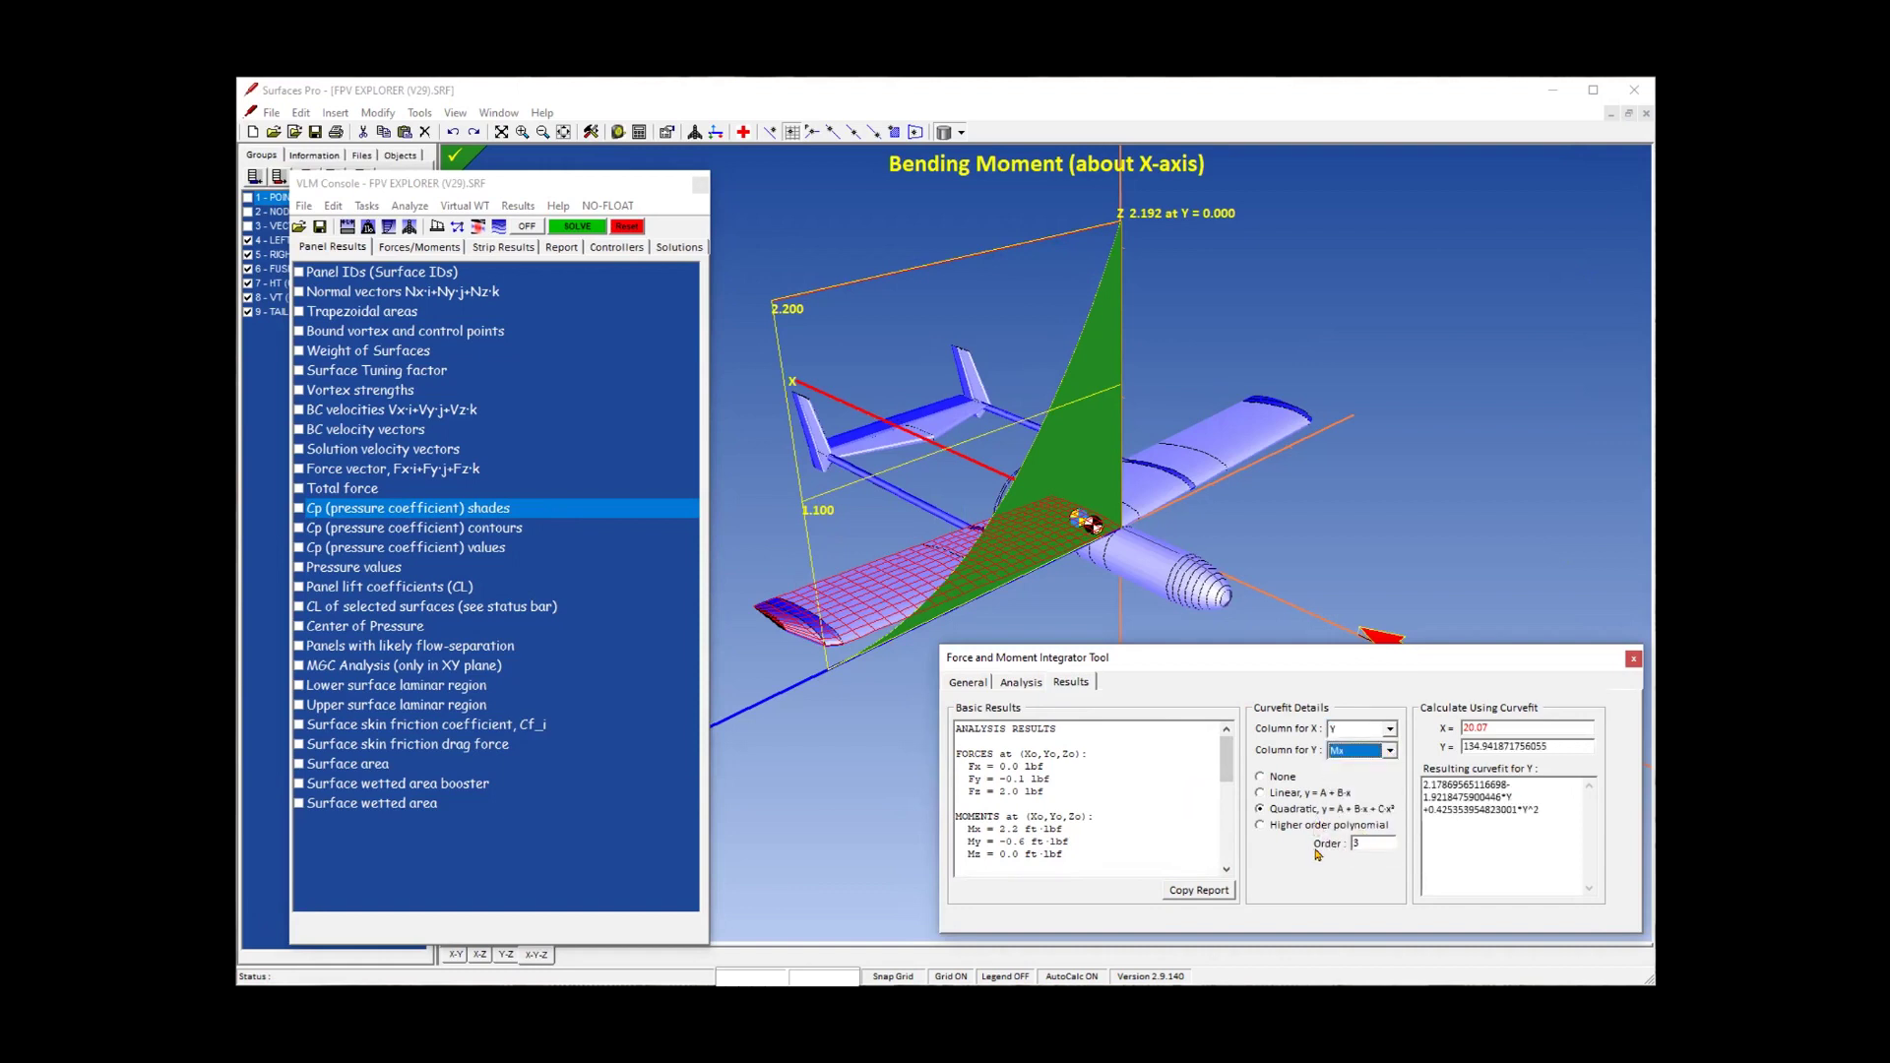
# Evaluate the bending moment curve fit at X = 0.5, return to the general settings and close the integrator tool.
pyautogui.press('Tab')
pyautogui.write('0.5')
pyautogui.press('Return')
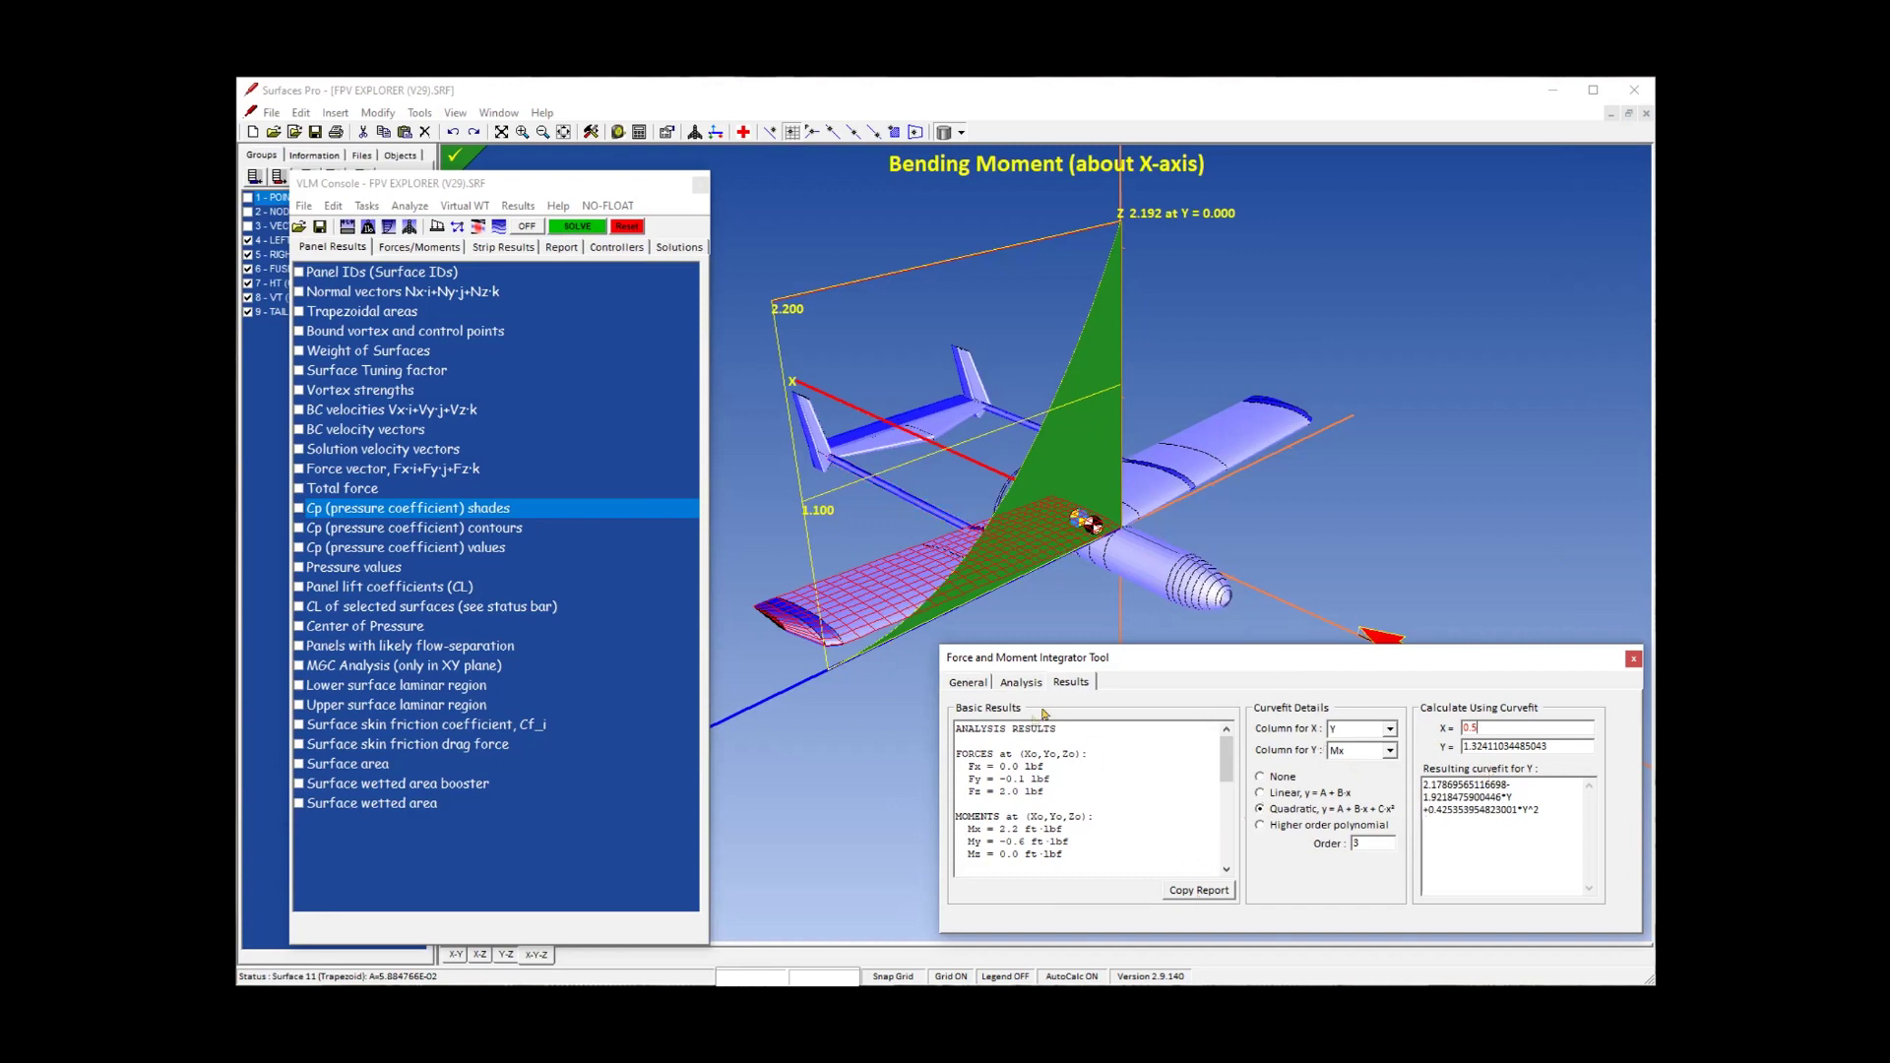
pyautogui.click(966, 683)
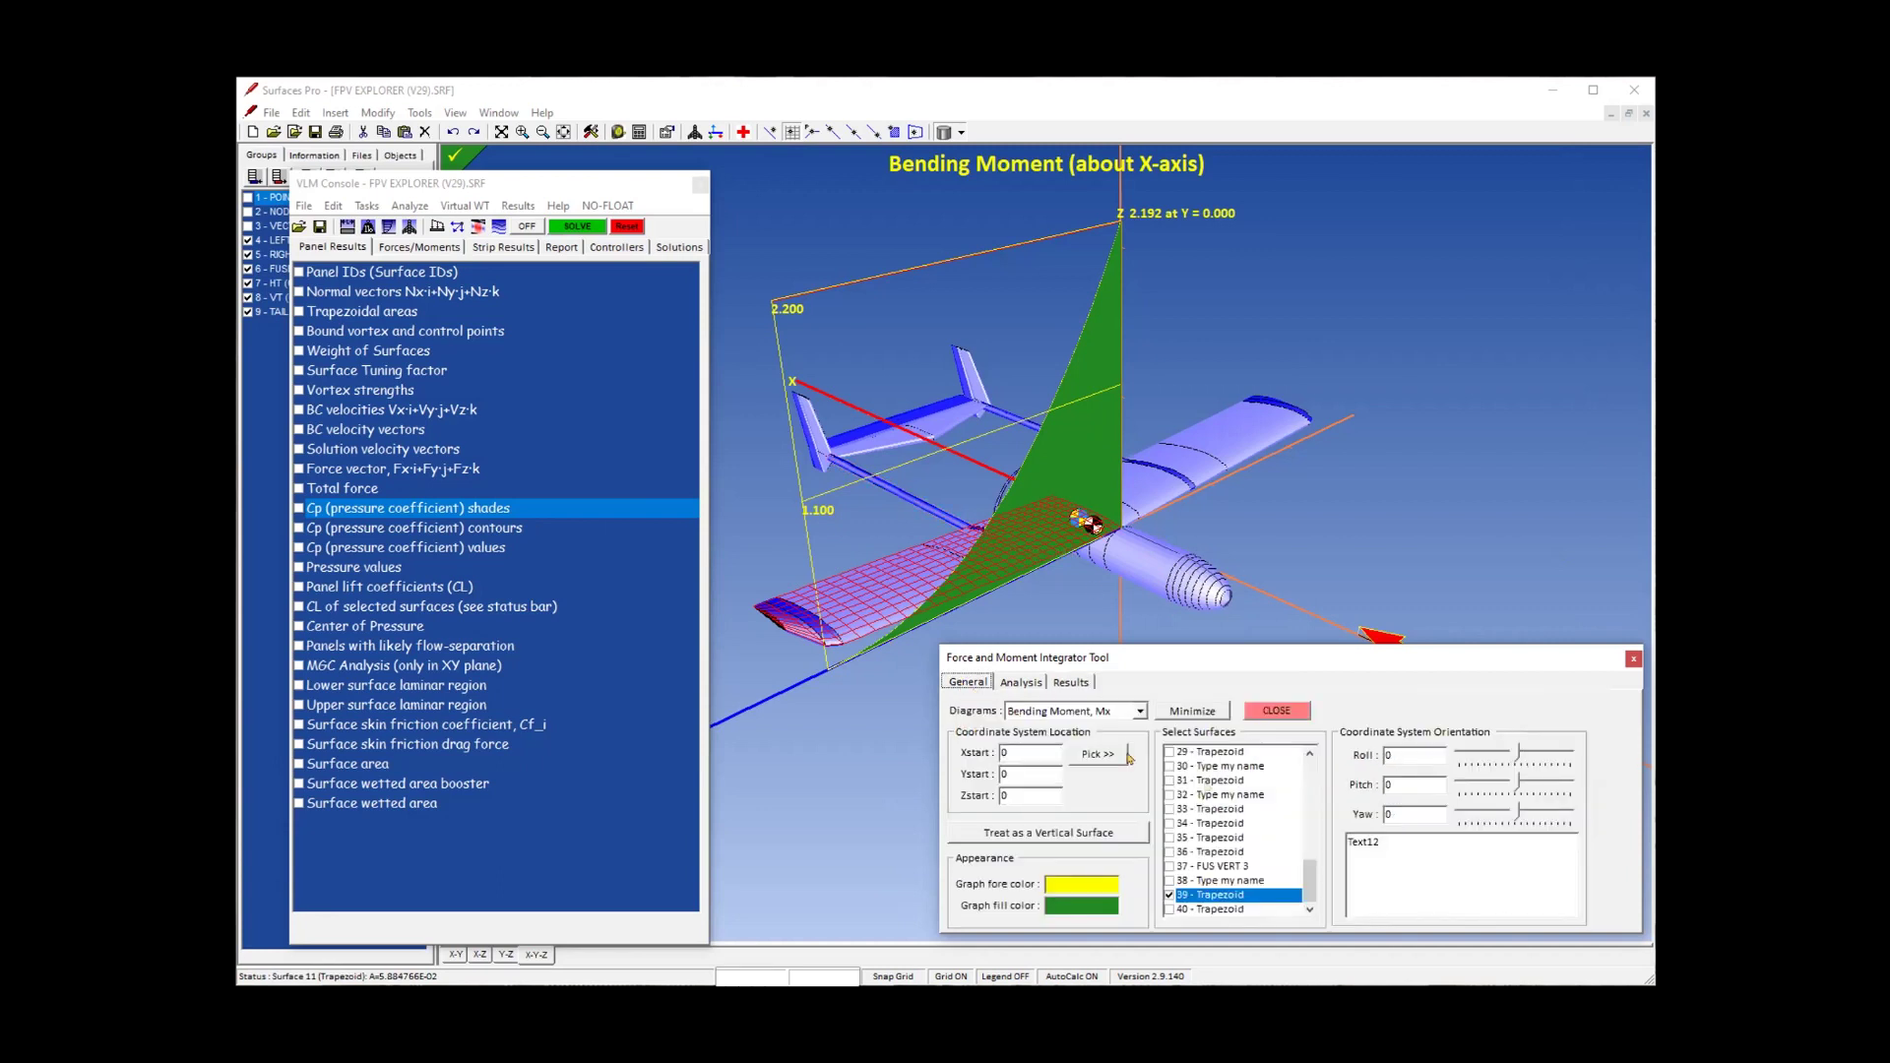
pyautogui.click(1276, 709)
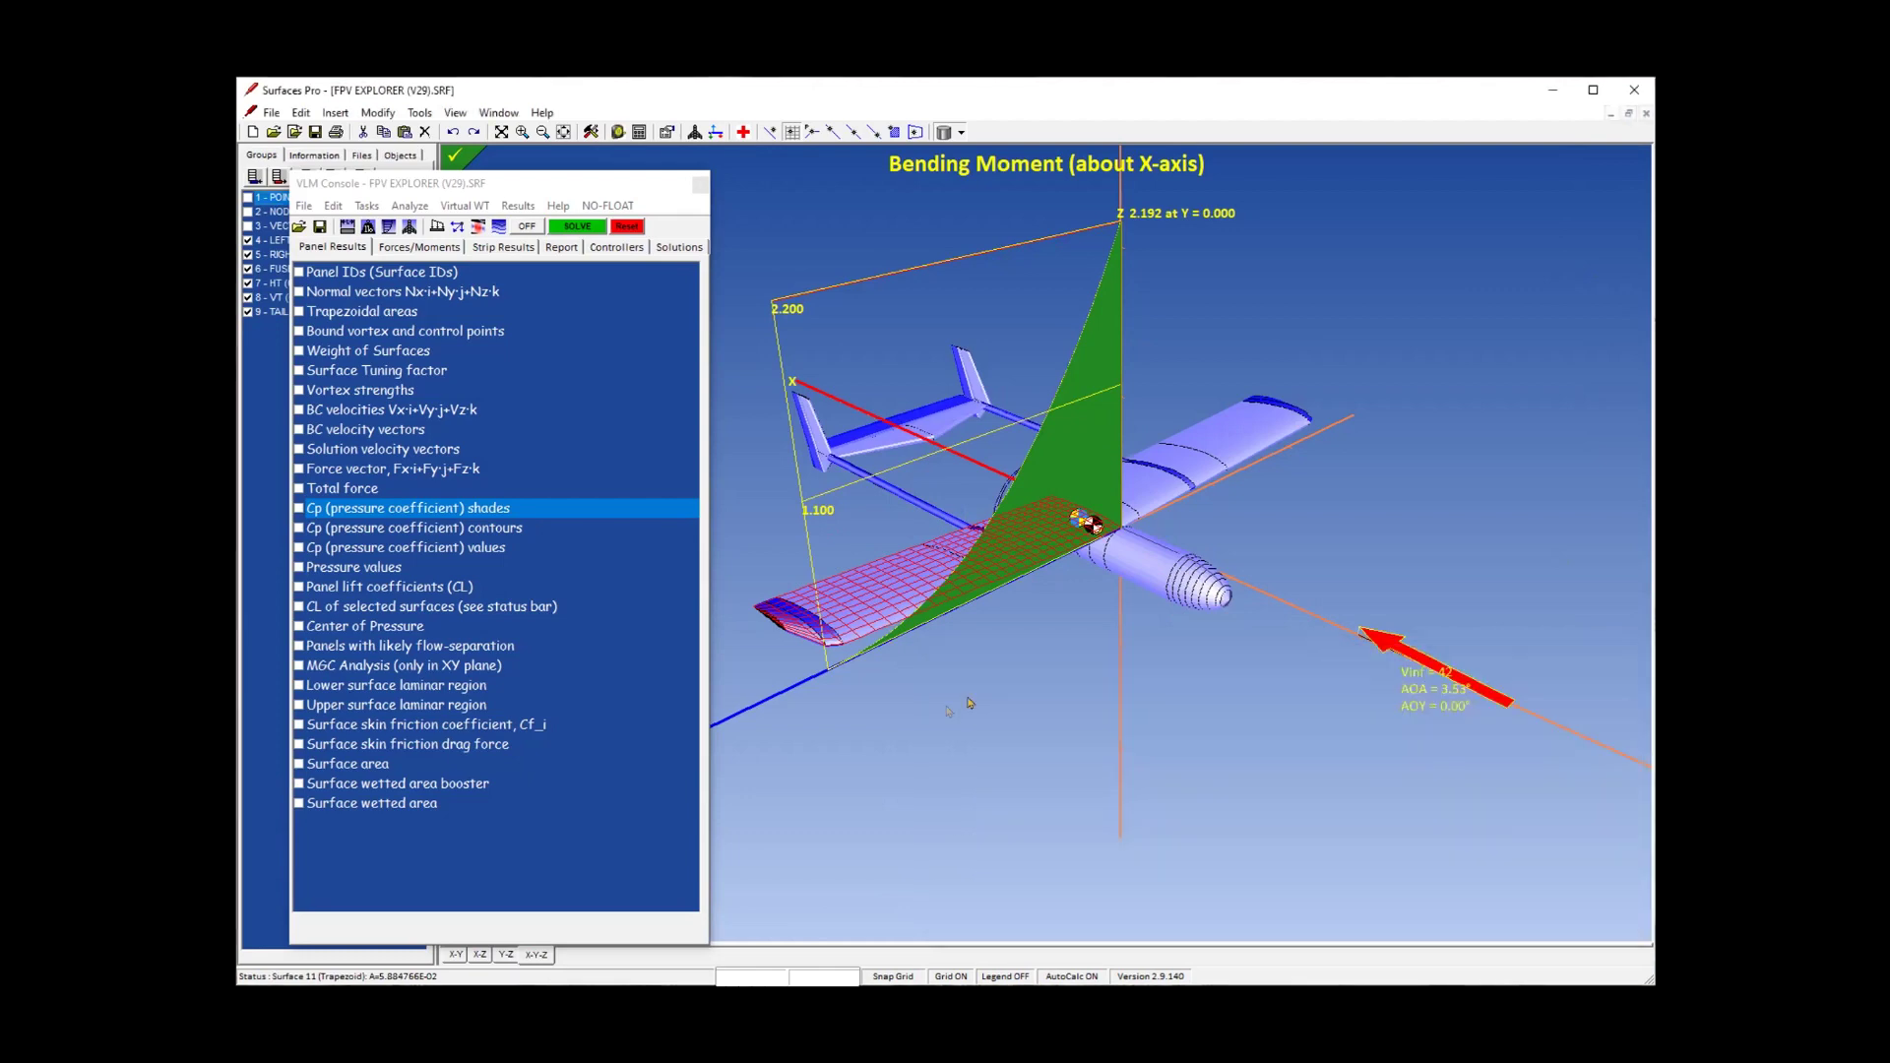
# Step through the Trimmed Level Flight wizard from the VLM console to the Rapid Trim about Y-axis Only method.
pyautogui.click(339, 169)
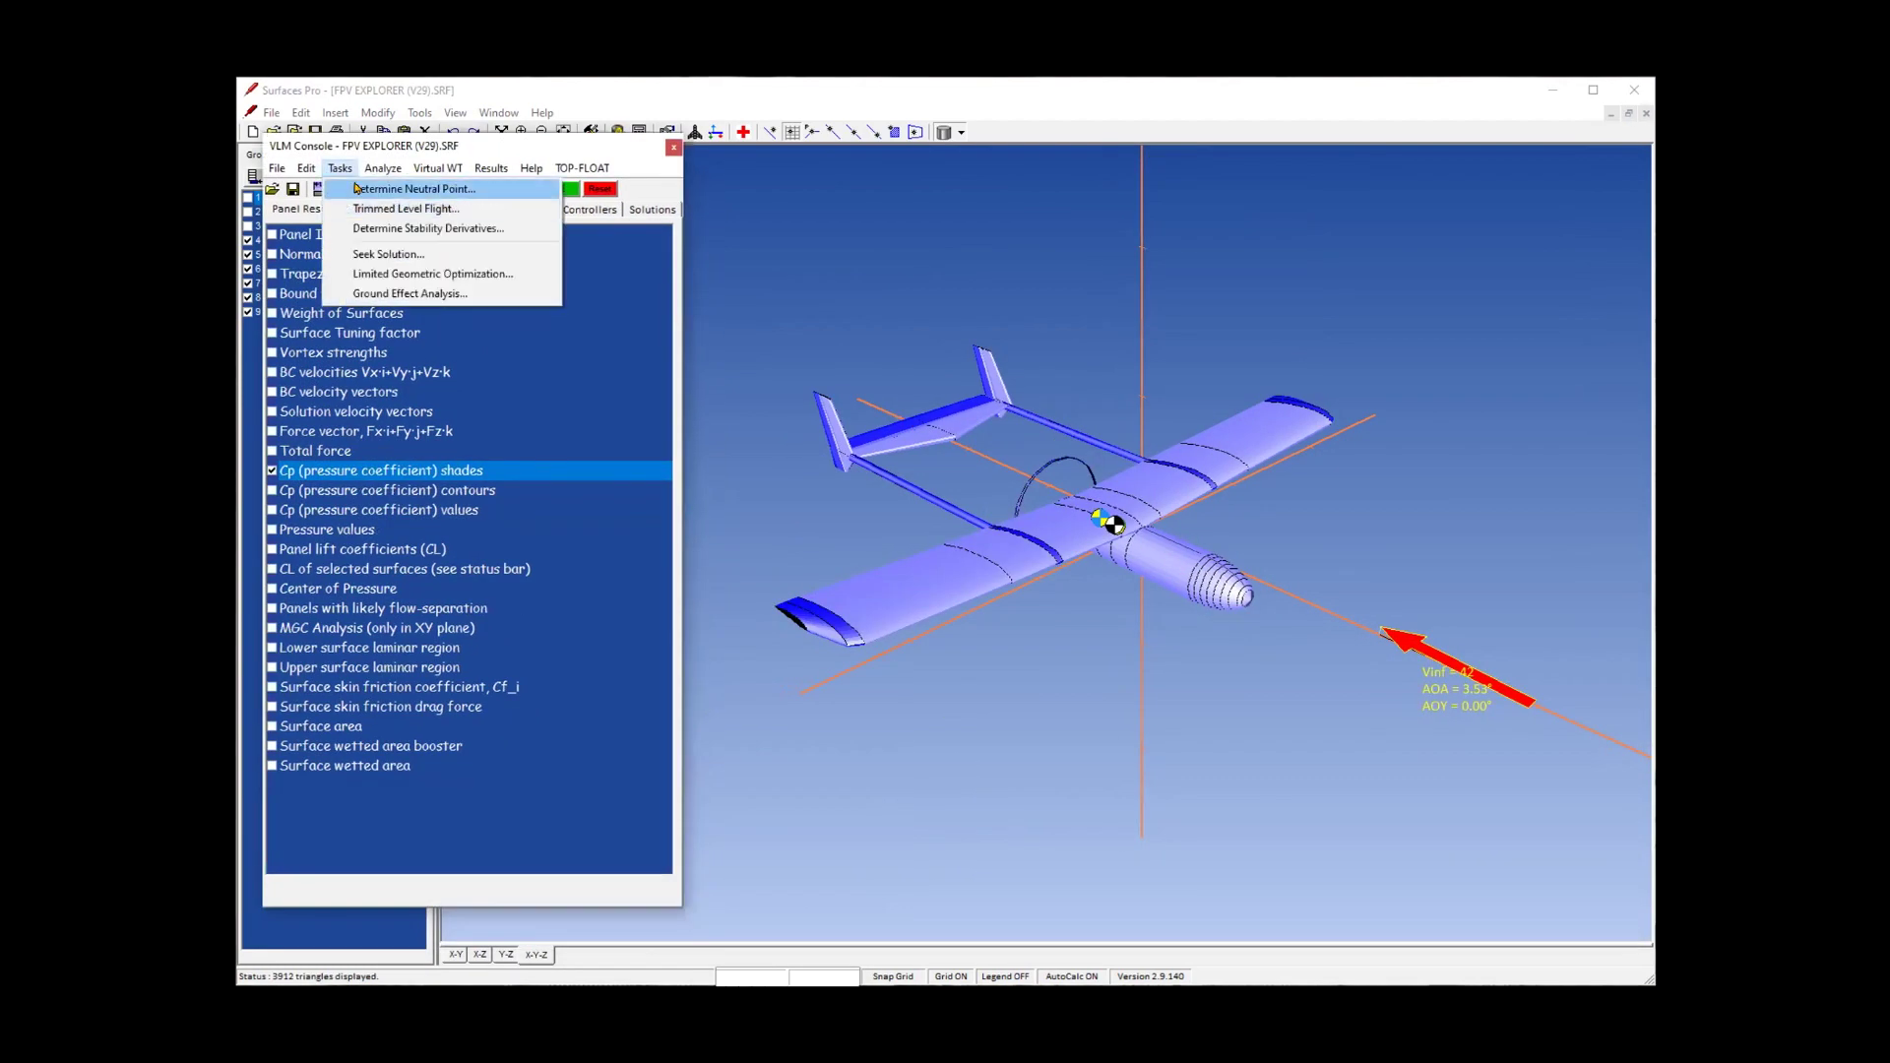
pyautogui.click(412, 233)
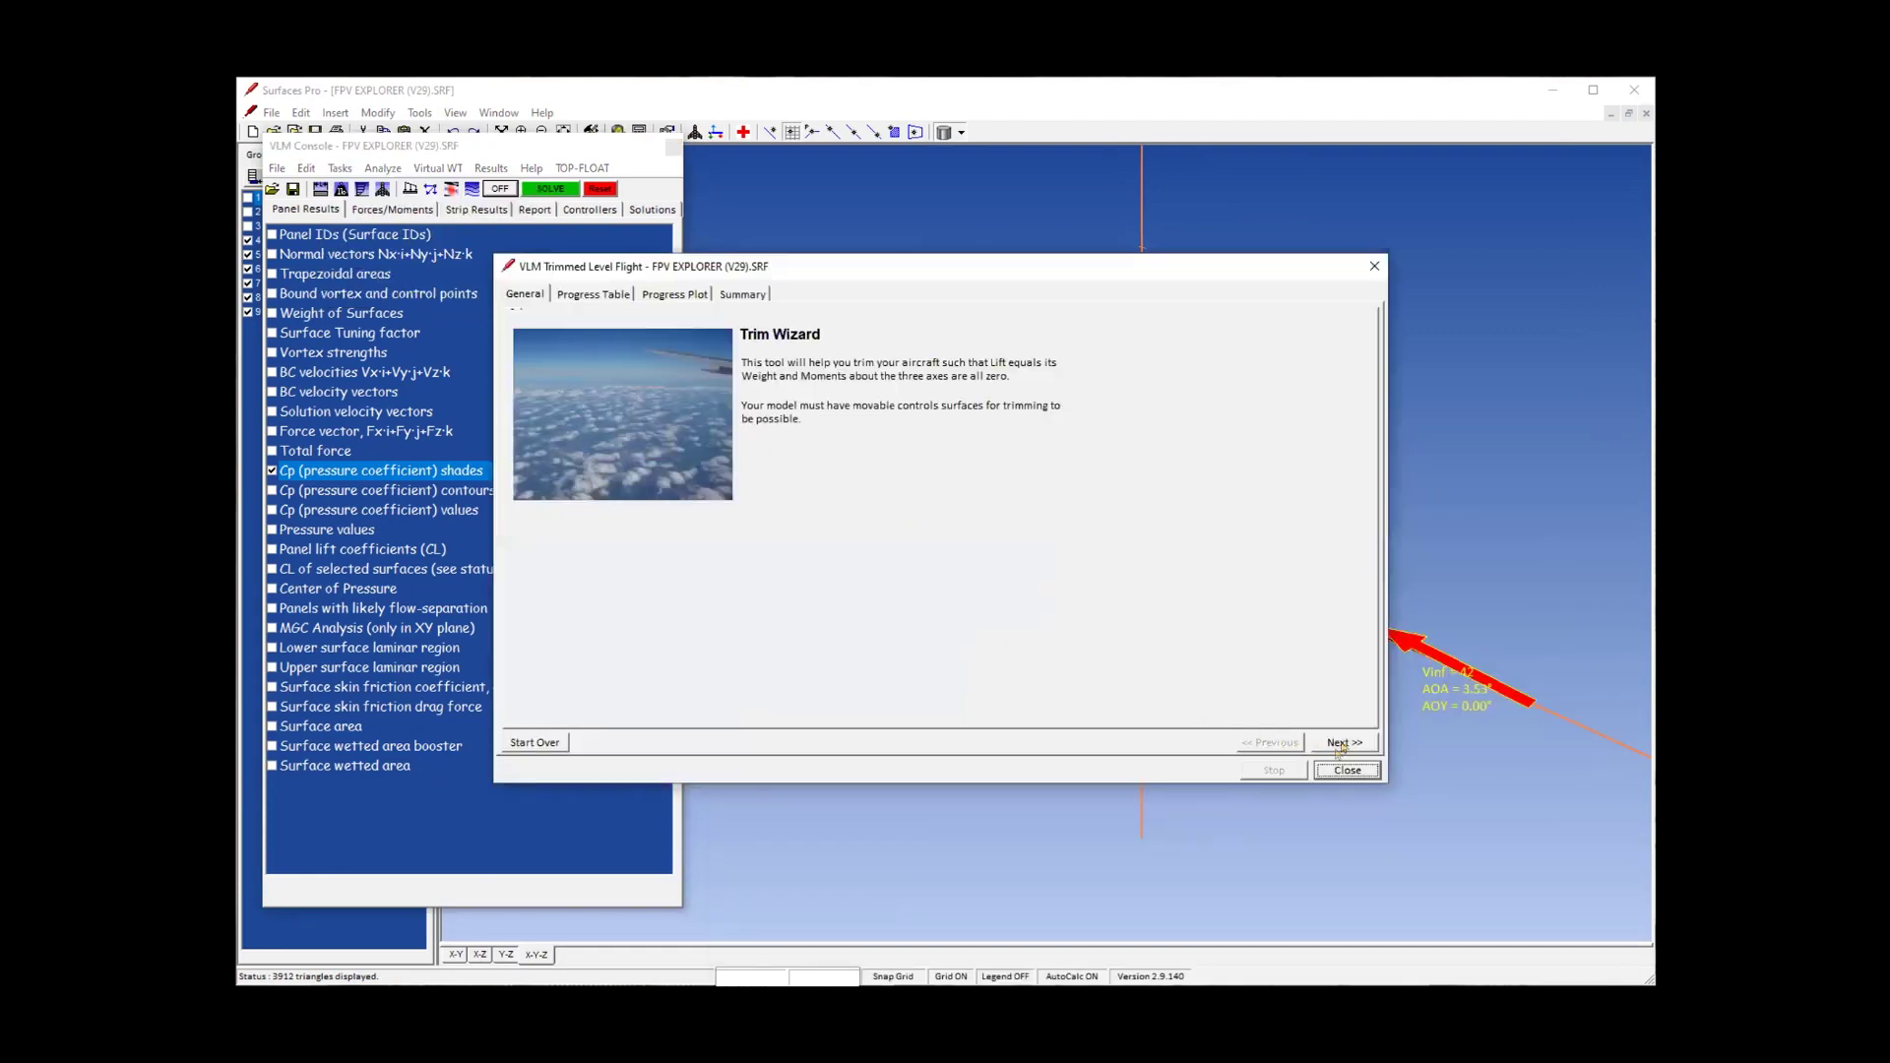
pyautogui.click(1343, 744)
pyautogui.click(1343, 743)
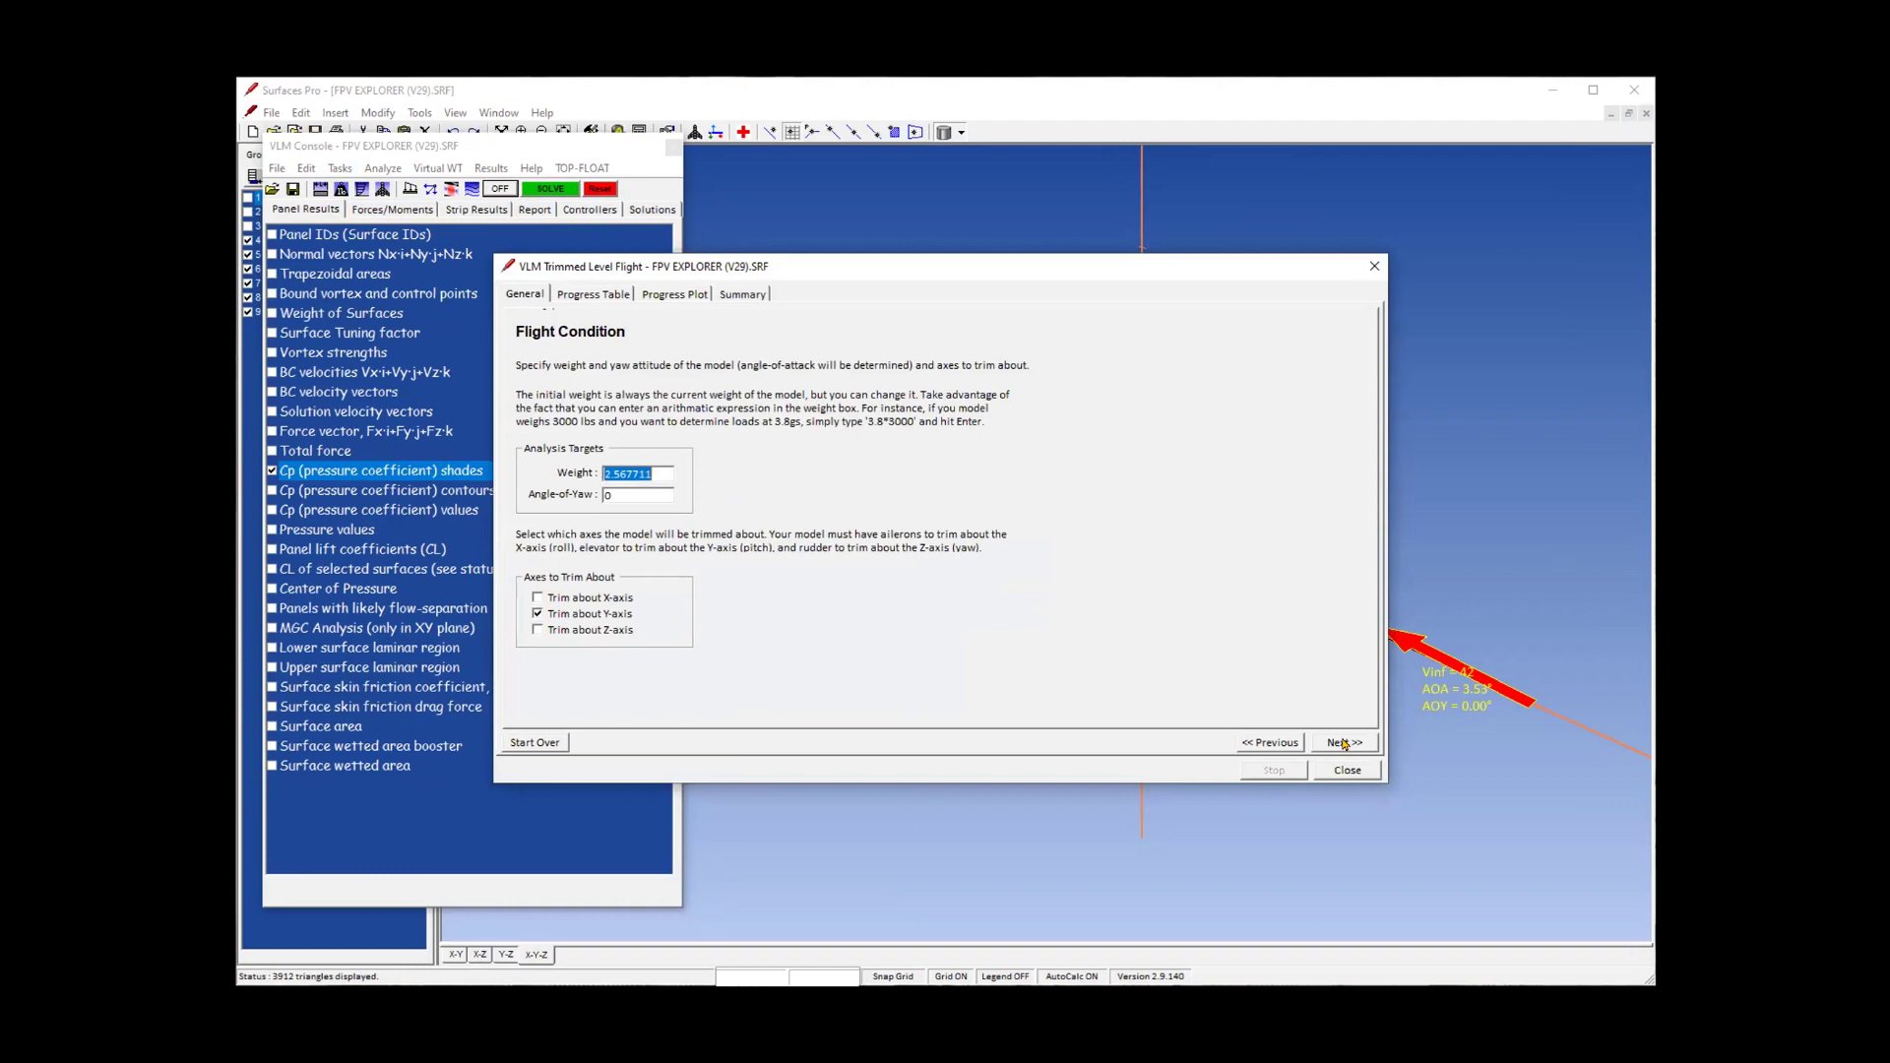
pyautogui.click(1343, 744)
pyautogui.click(1342, 743)
pyautogui.click(1342, 743)
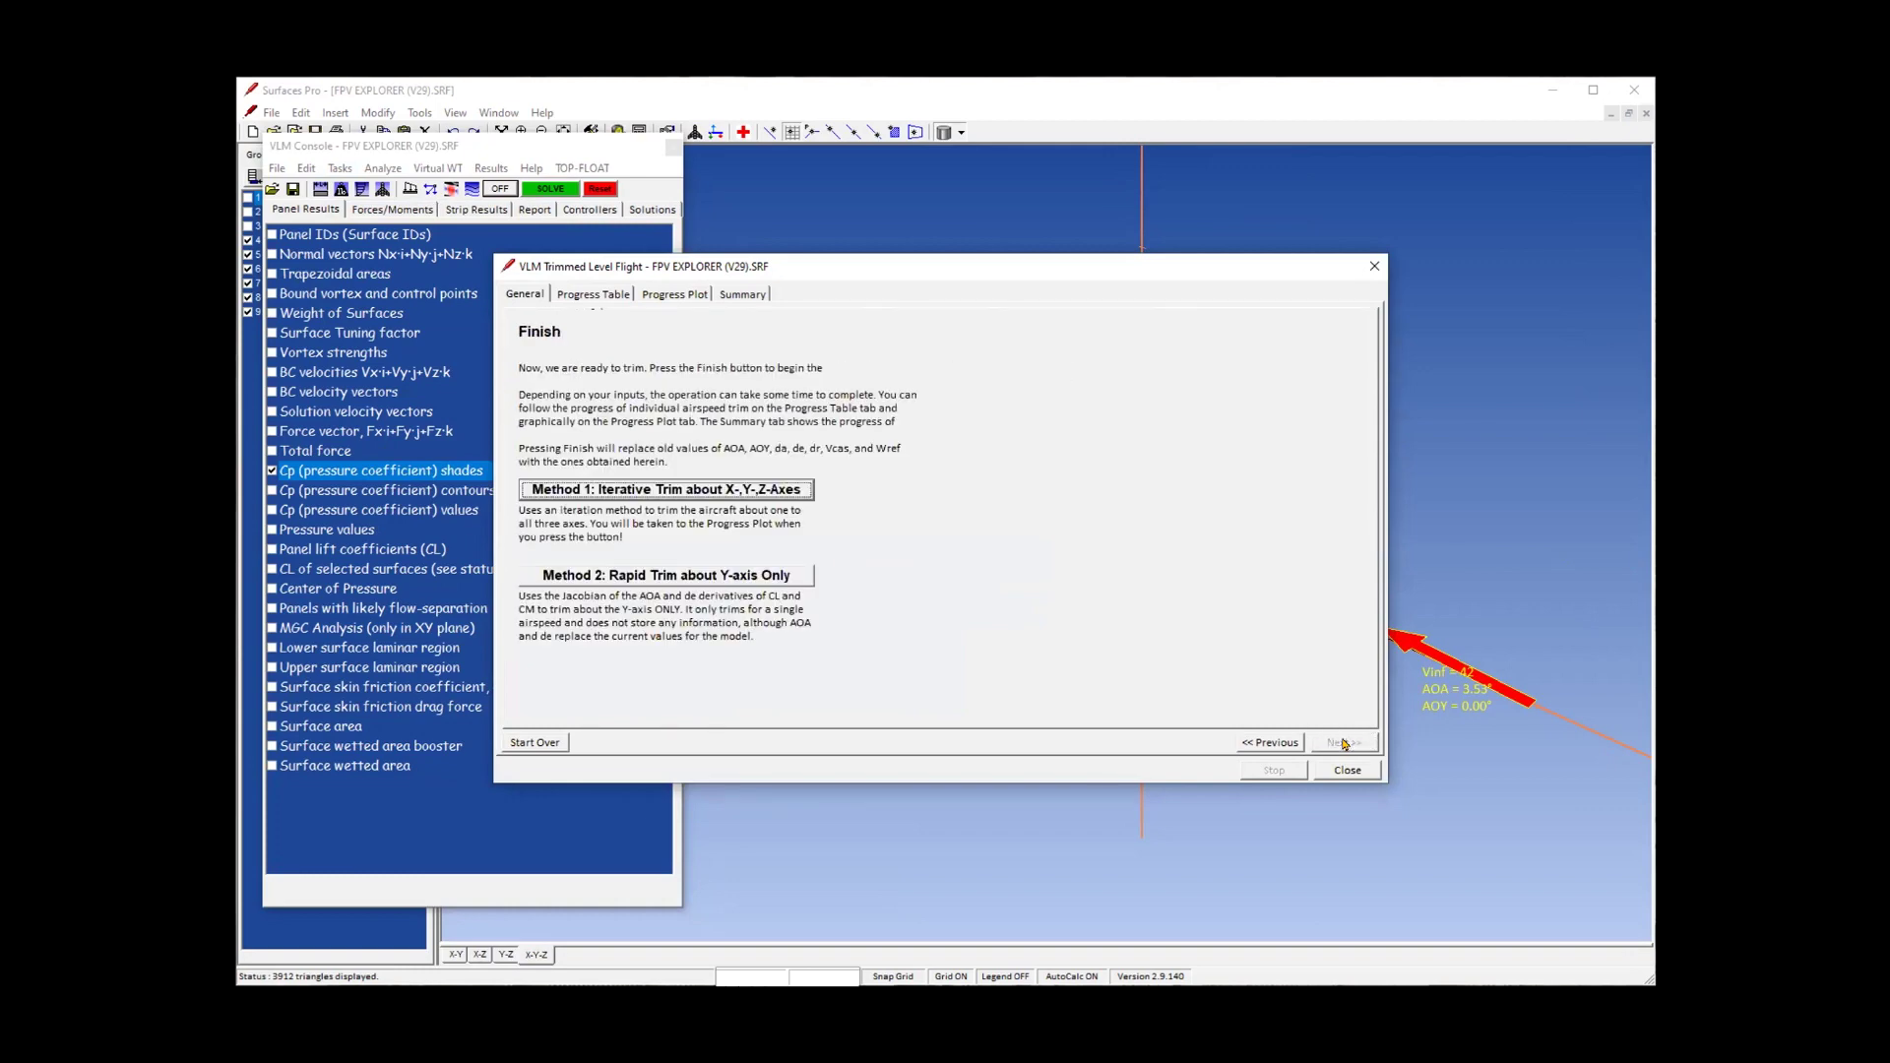
pyautogui.click(606, 576)
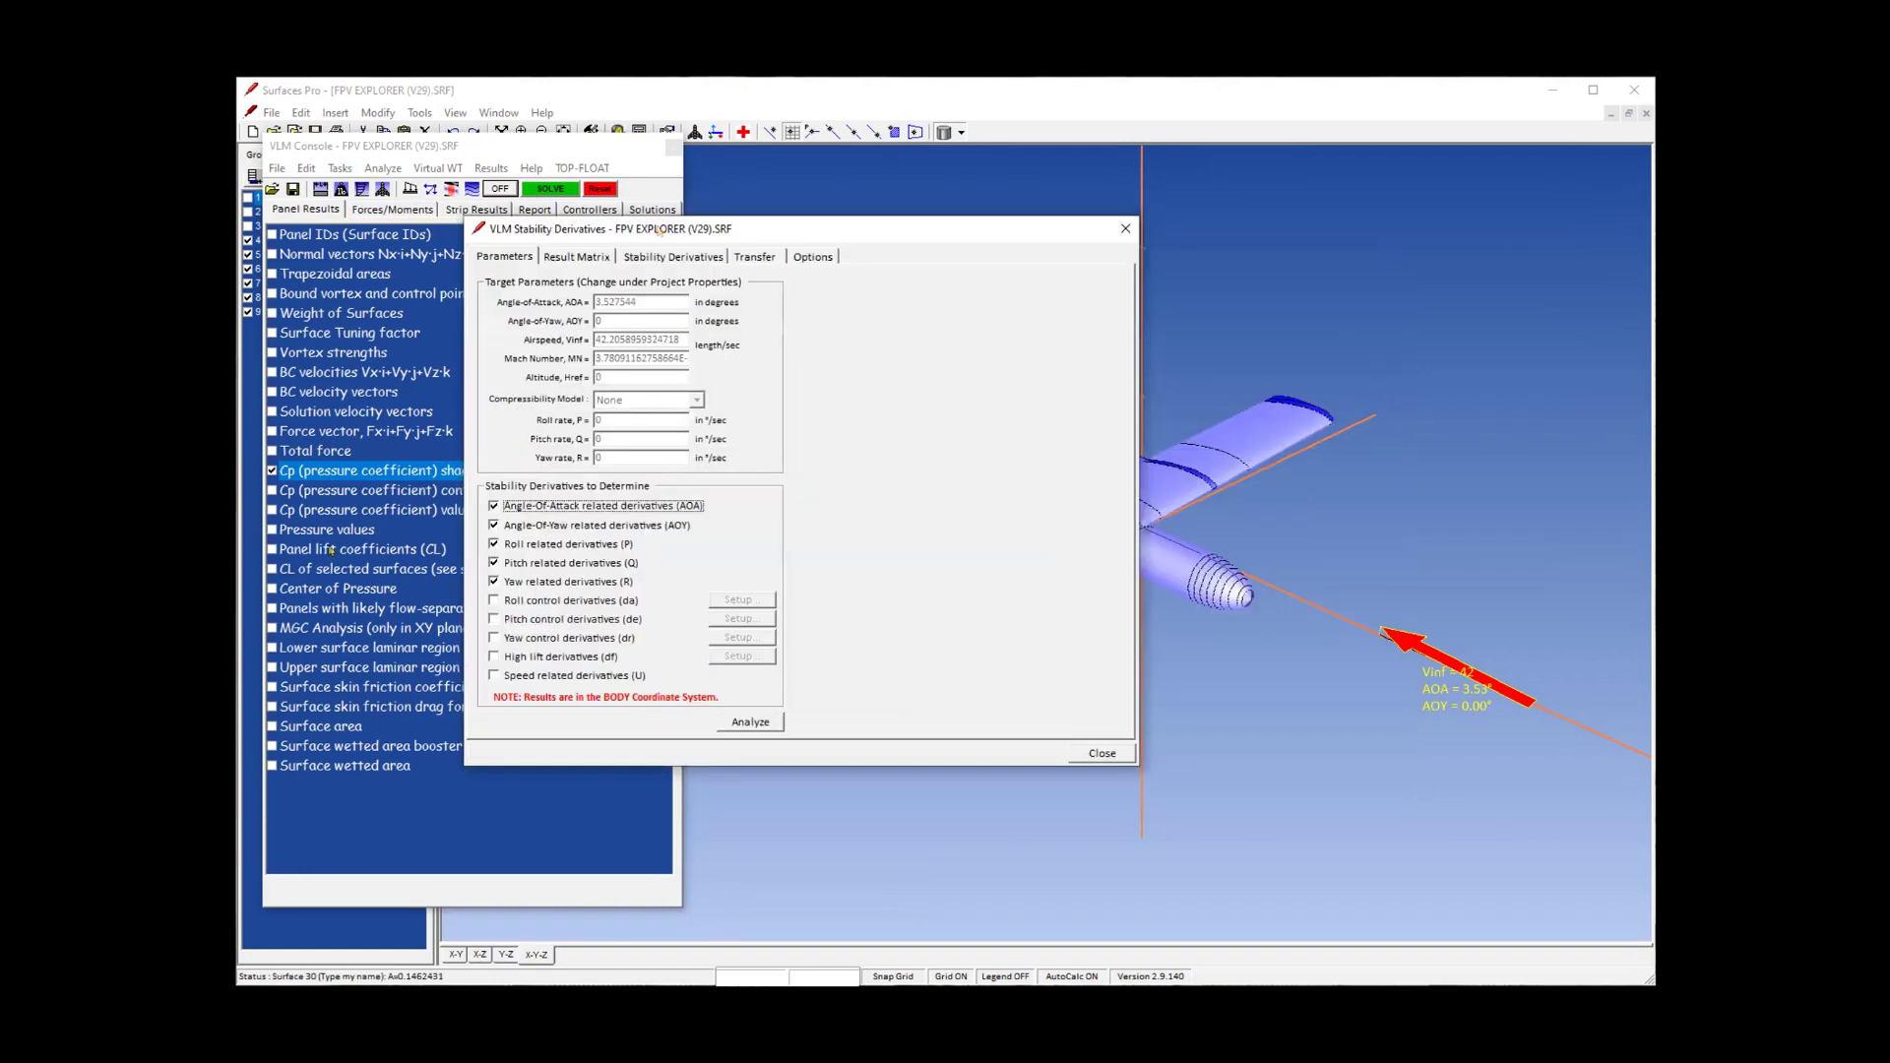
# Examine the VLM Stability Derivatives tool's result matrix, derivatives table and transfer options, then close it.
pyautogui.moveTo(657, 230); pyautogui.dragTo(468, 262)
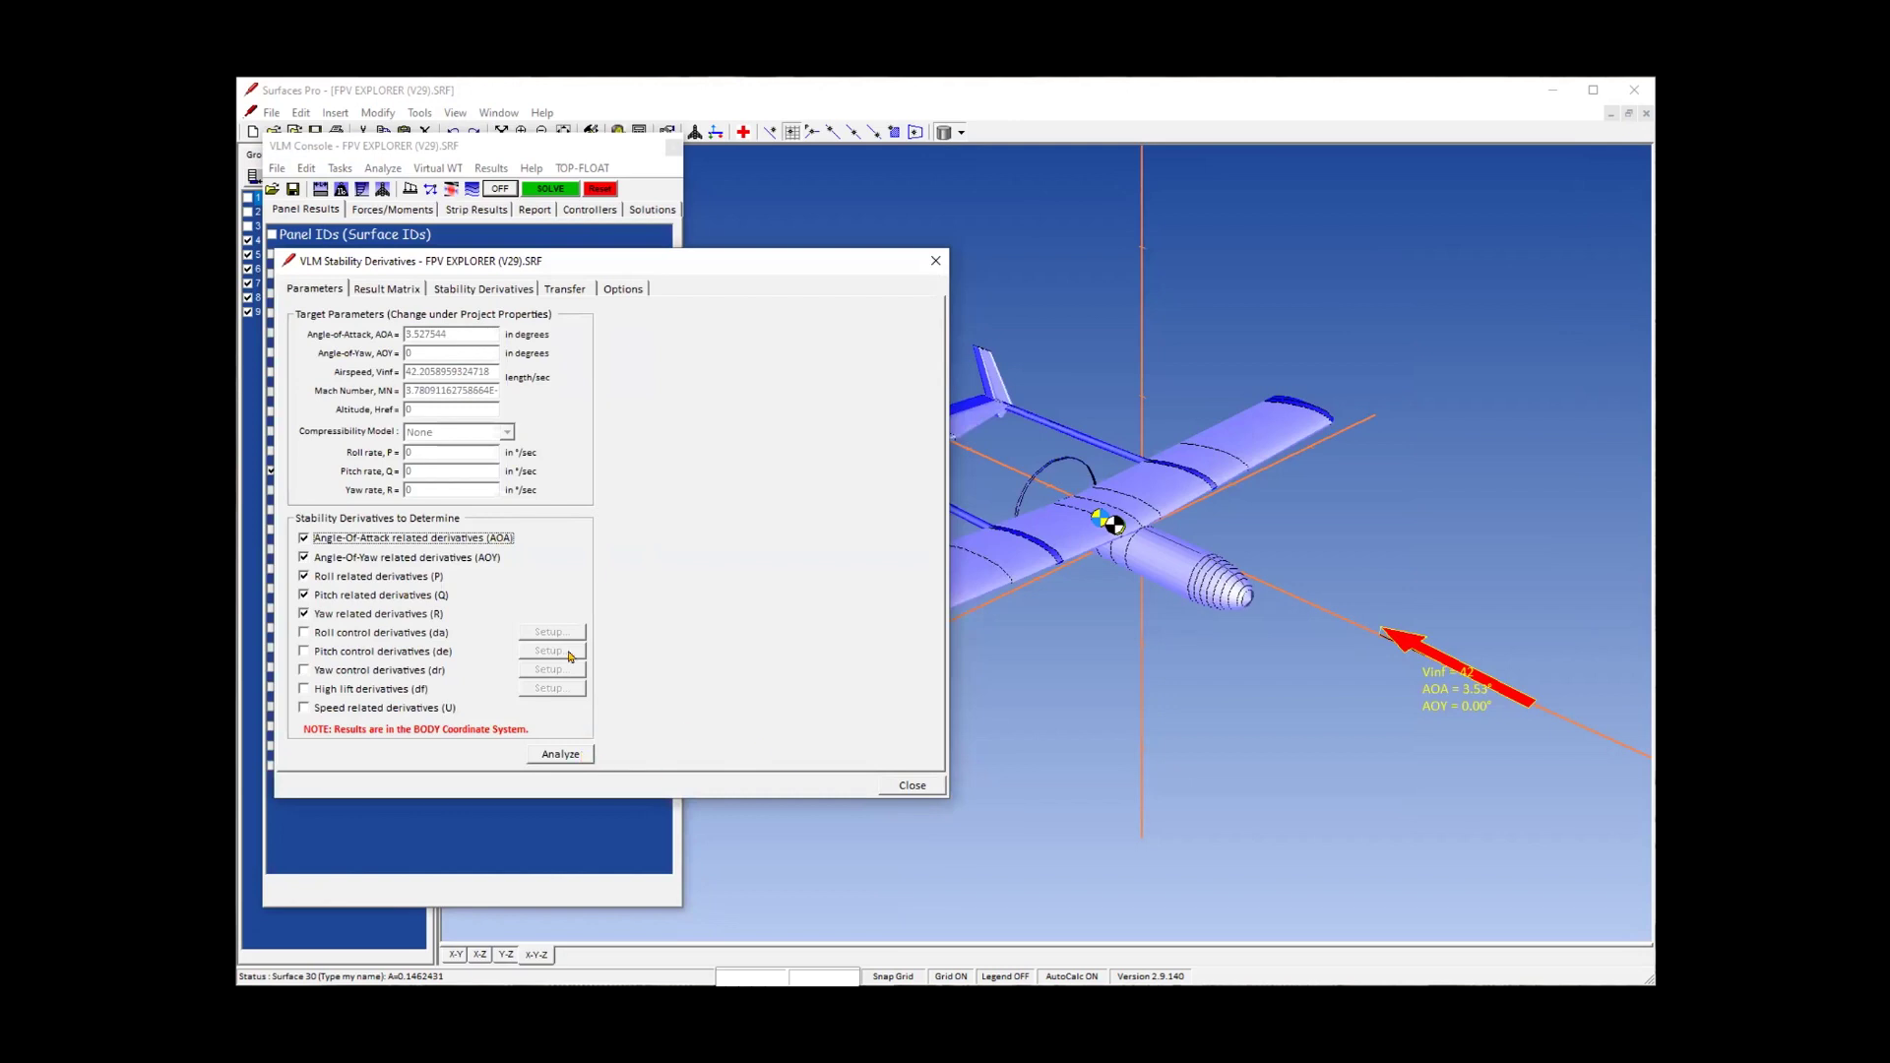
pyautogui.click(384, 288)
pyautogui.click(462, 288)
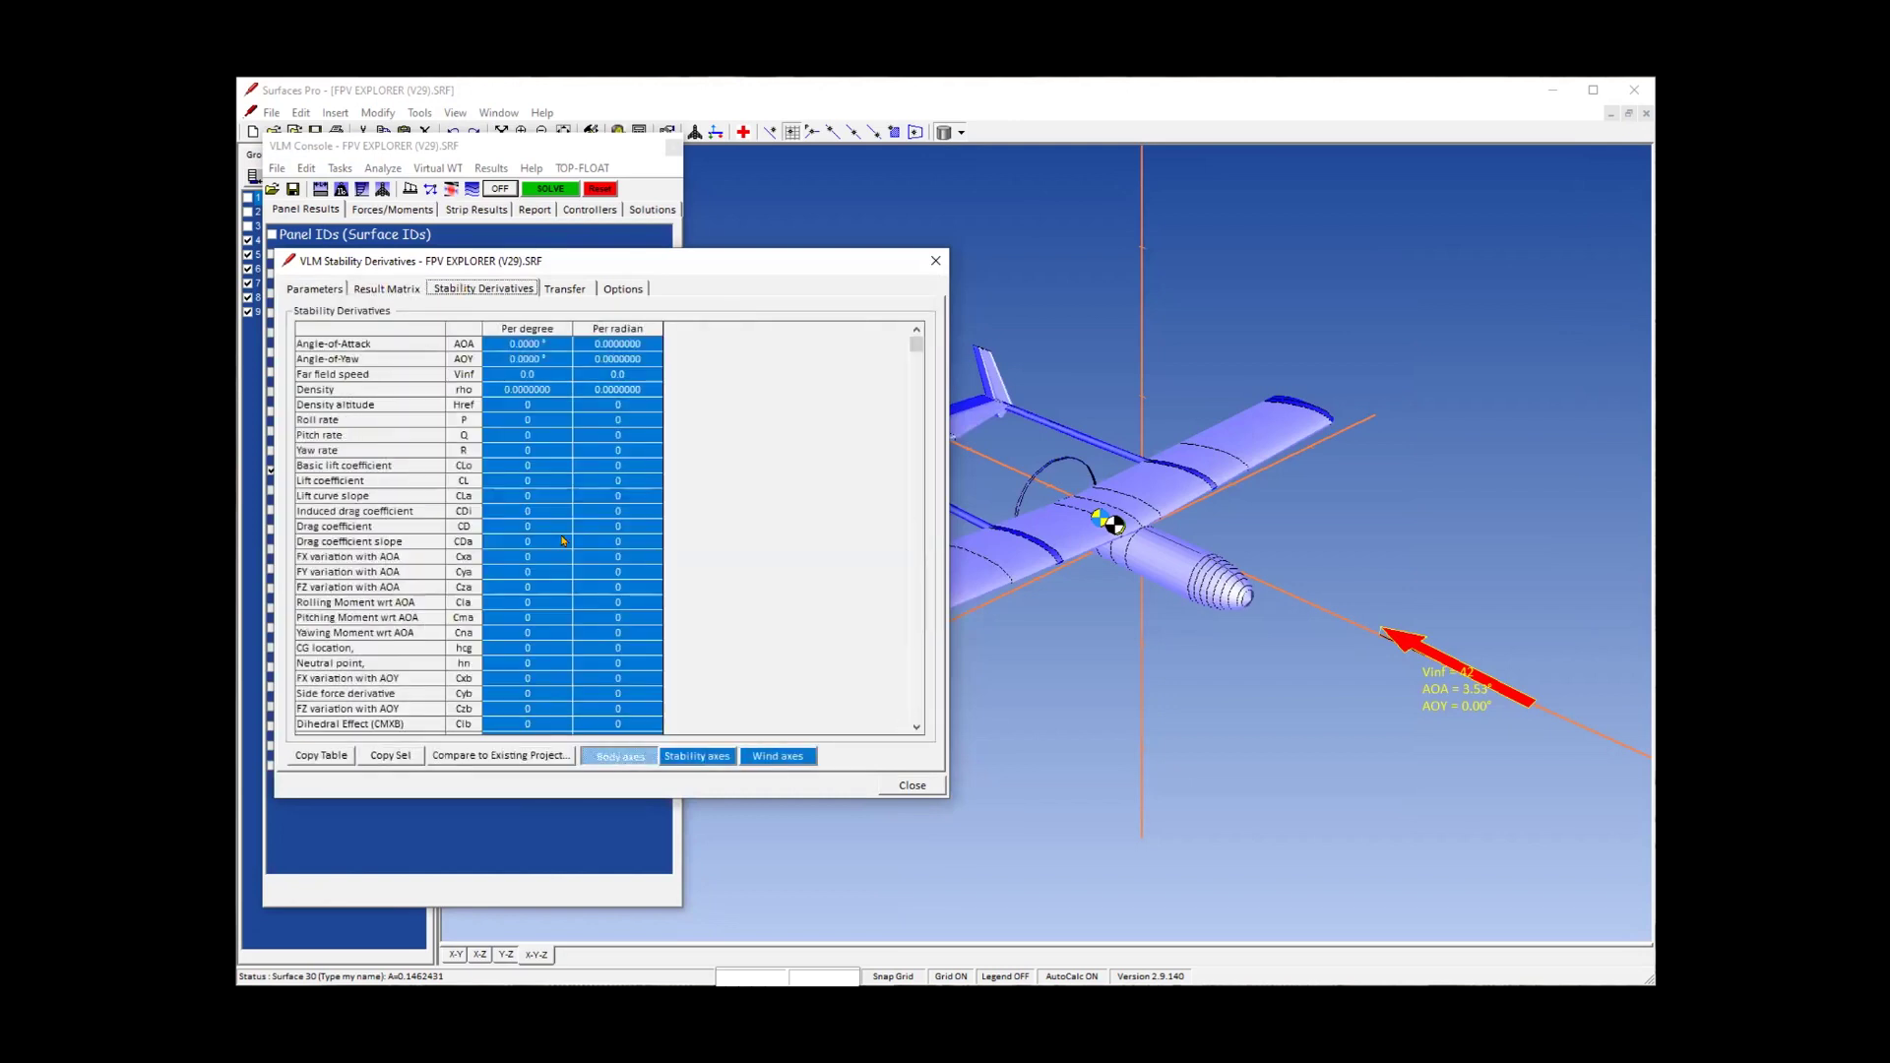
pyautogui.click(567, 289)
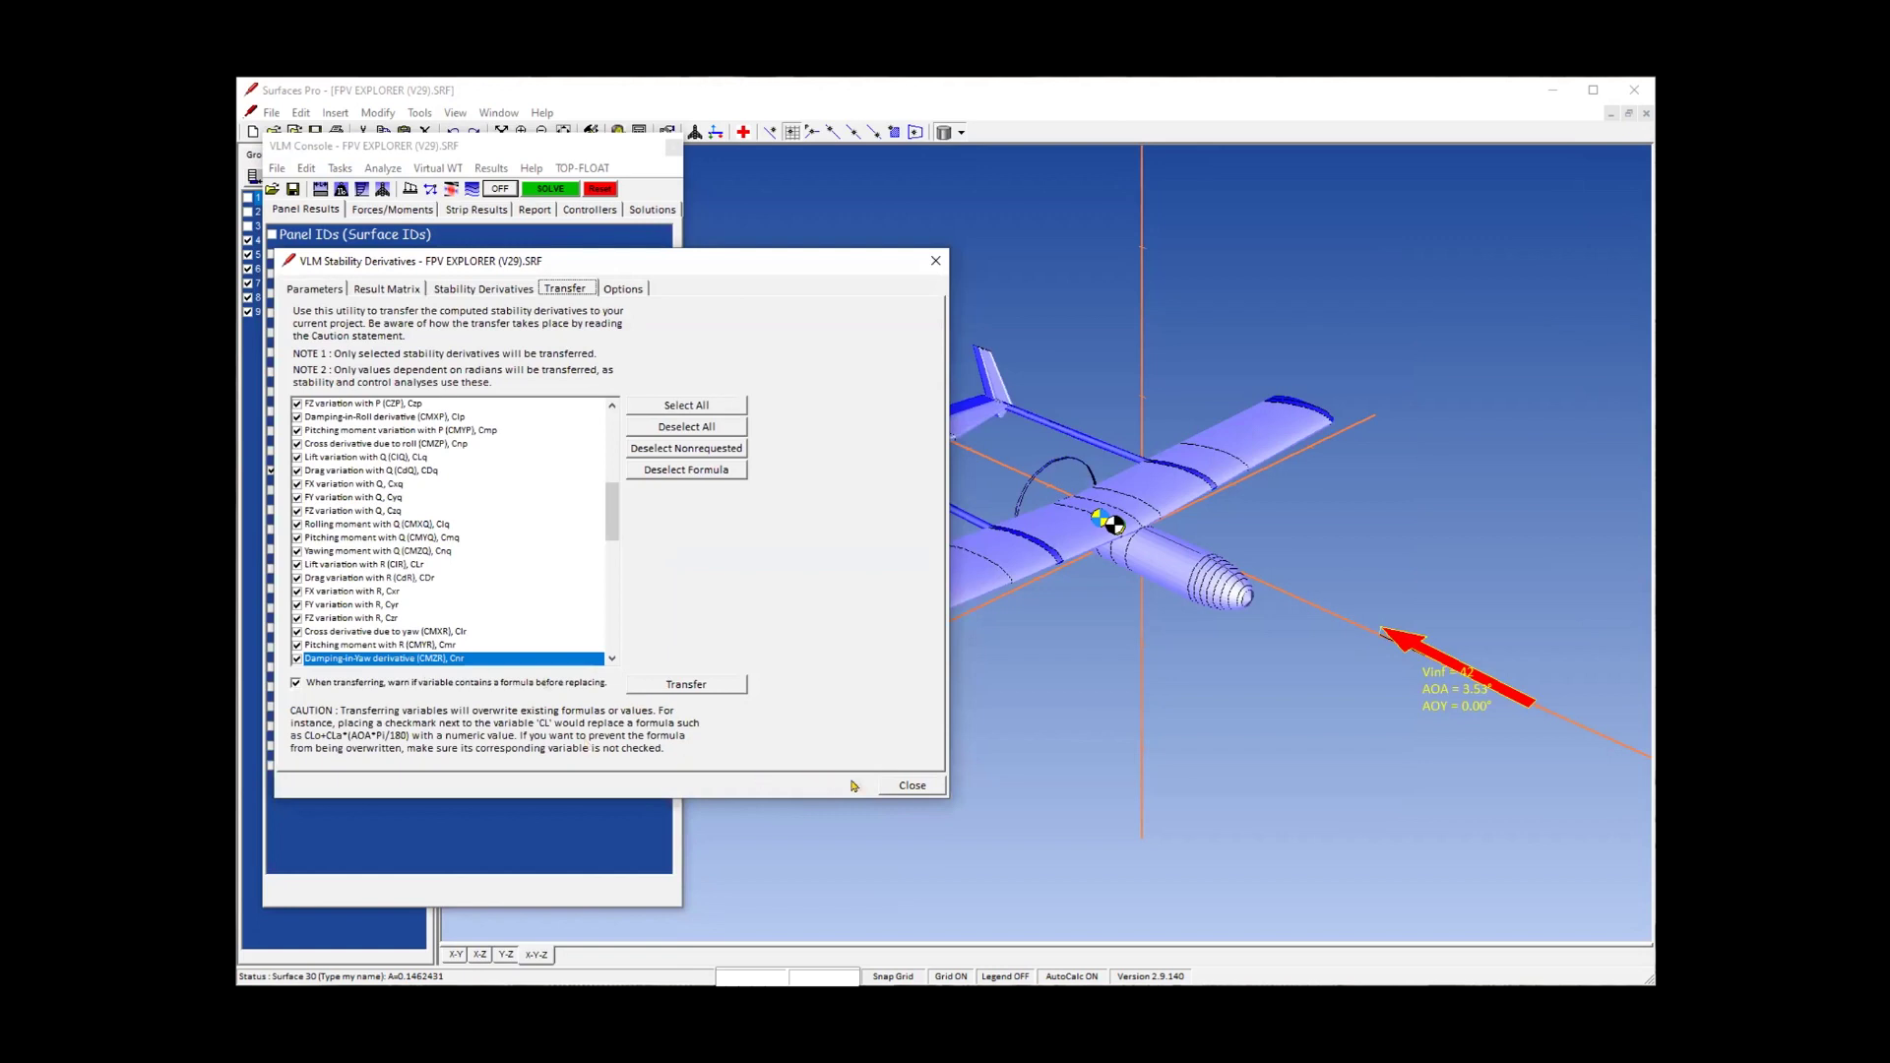
pyautogui.click(901, 786)
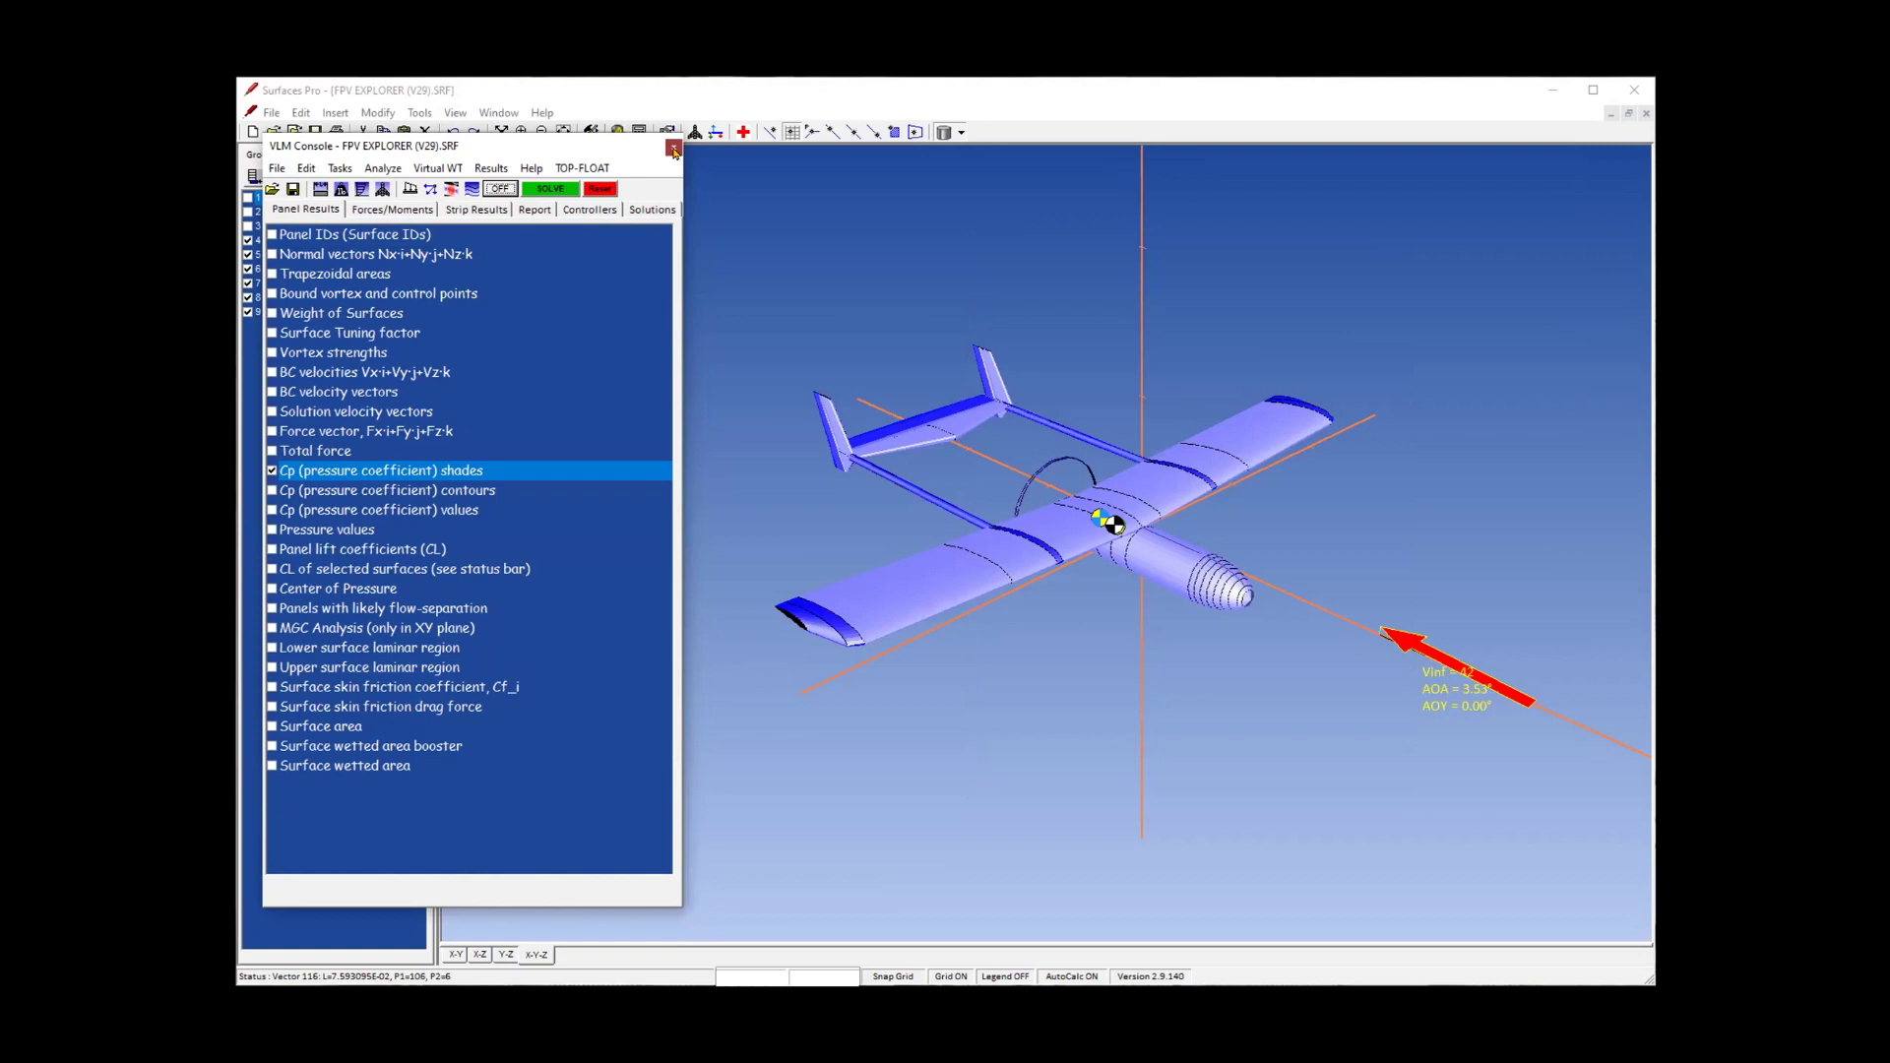
# Open the STAB Console on the Longitudinal Short Period Oscillation plot and move its legend below the decay curves.
pyautogui.moveTo(615, 510); pyautogui.dragTo(581, 507, button='middle')
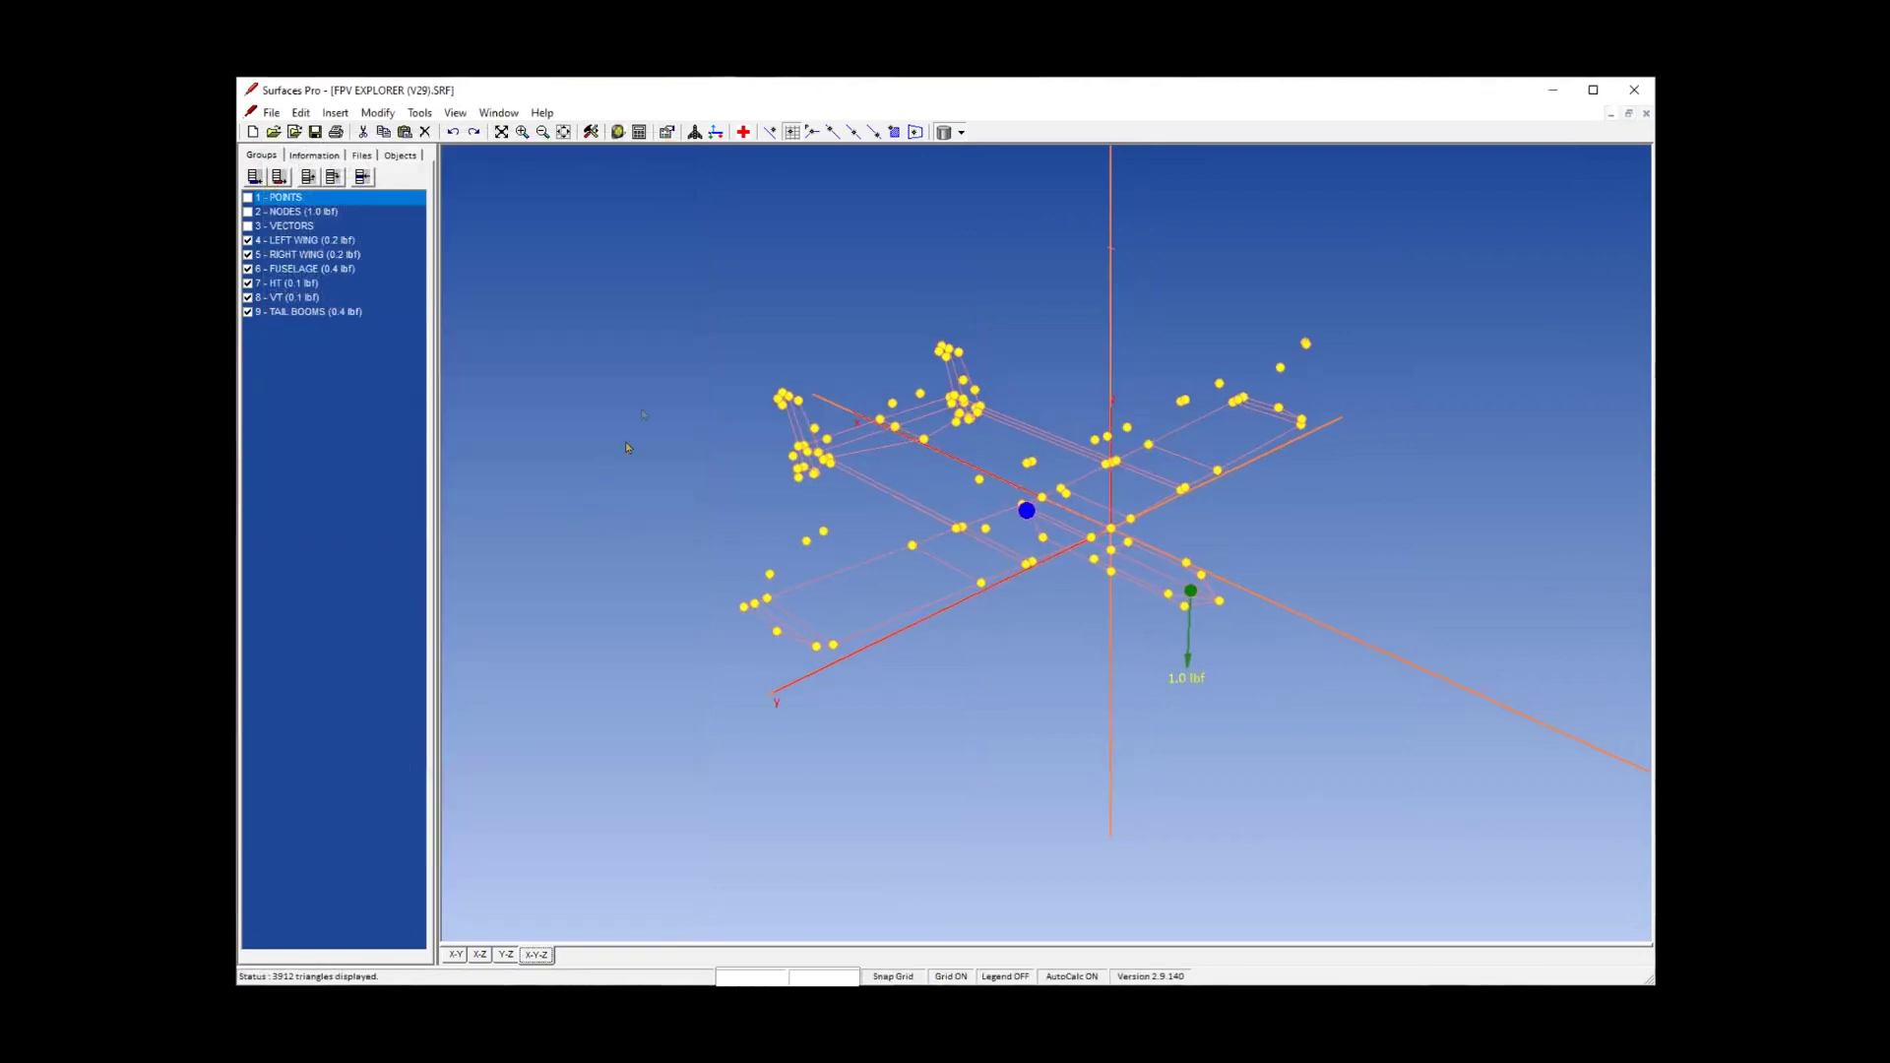
pyautogui.click(716, 134)
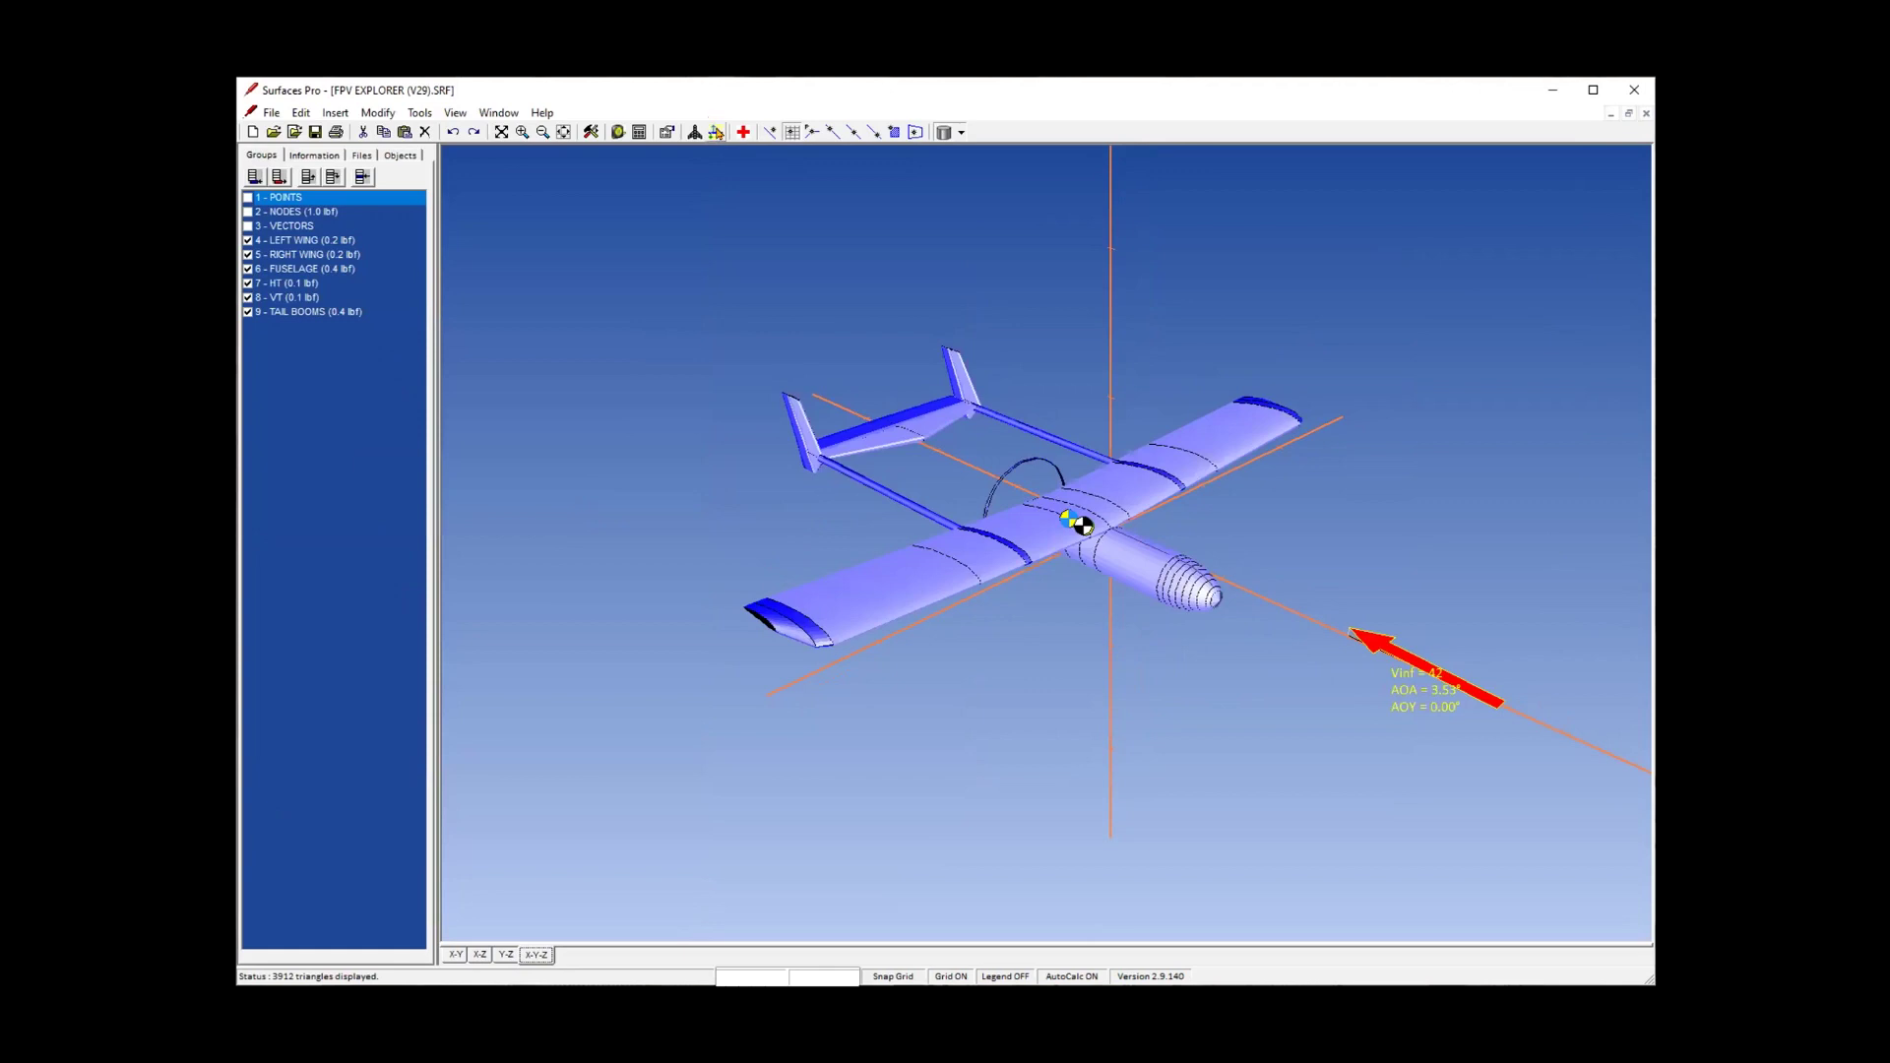
pyautogui.click(677, 243)
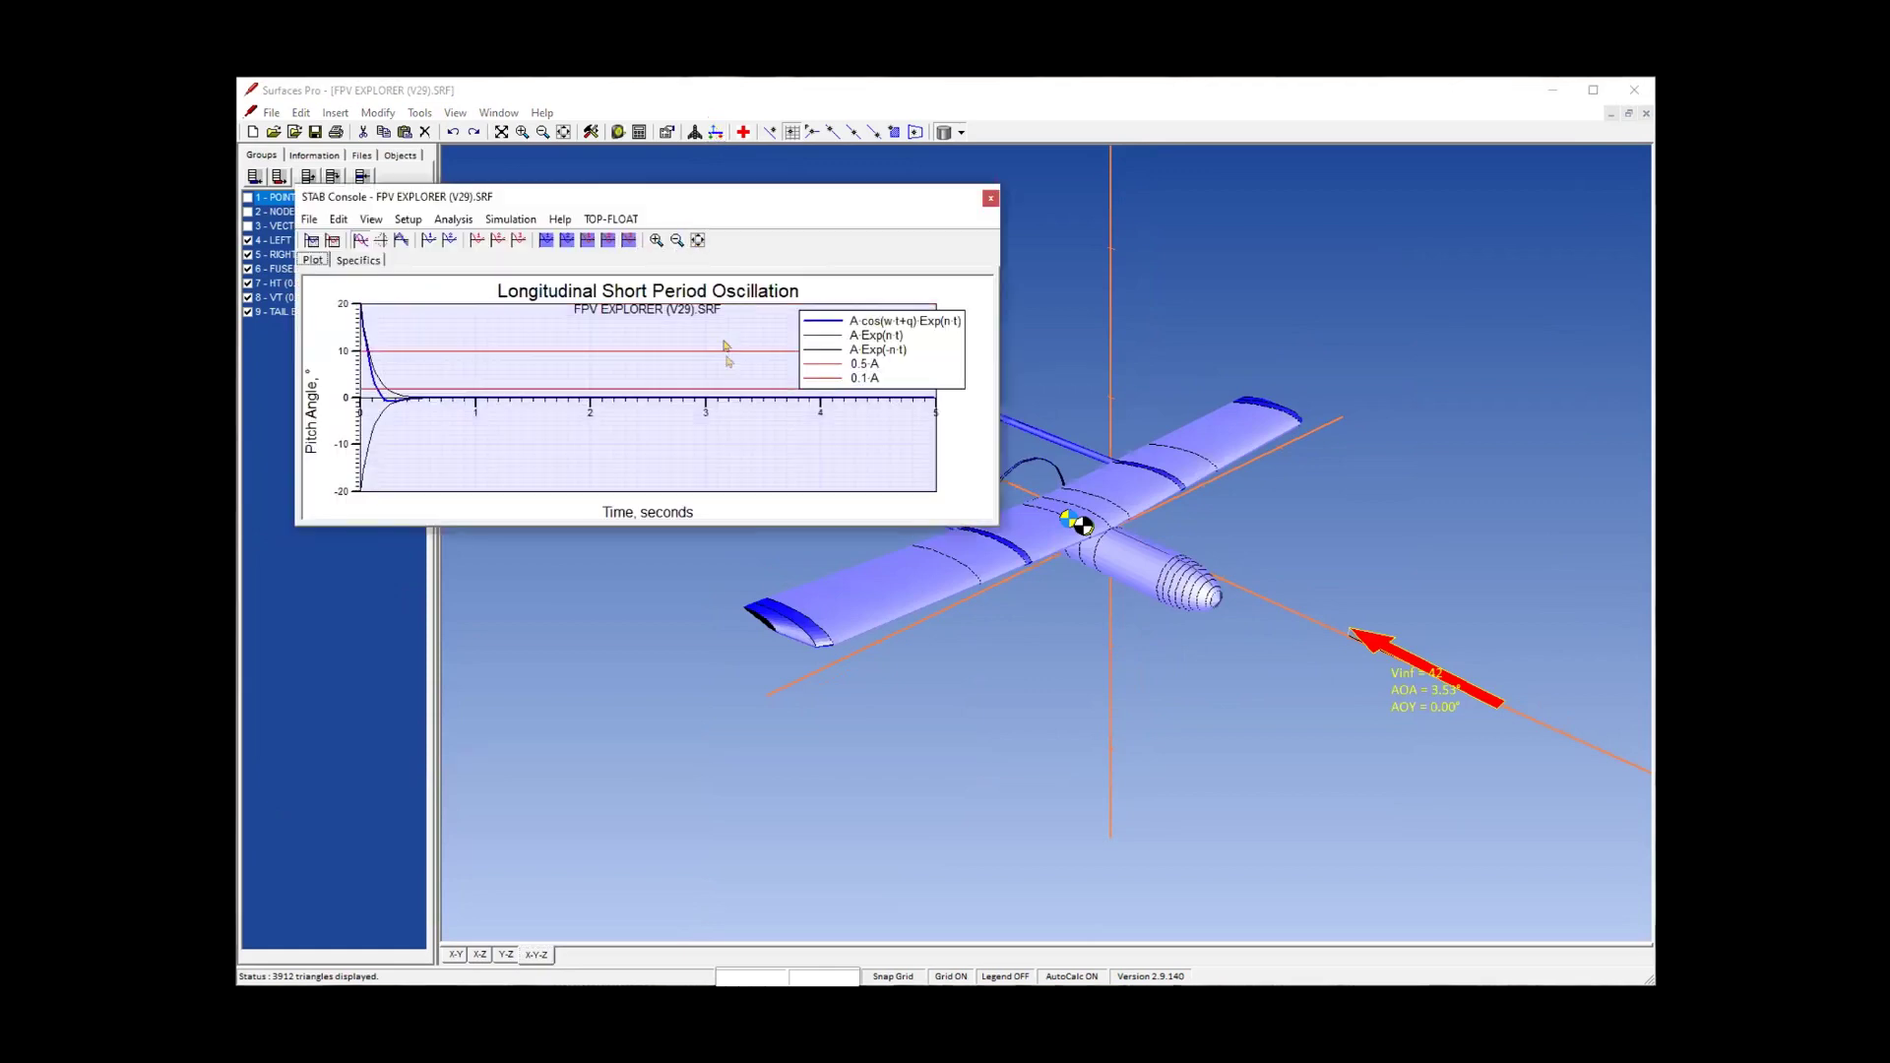
pyautogui.moveTo(816, 378); pyautogui.dragTo(807, 488)
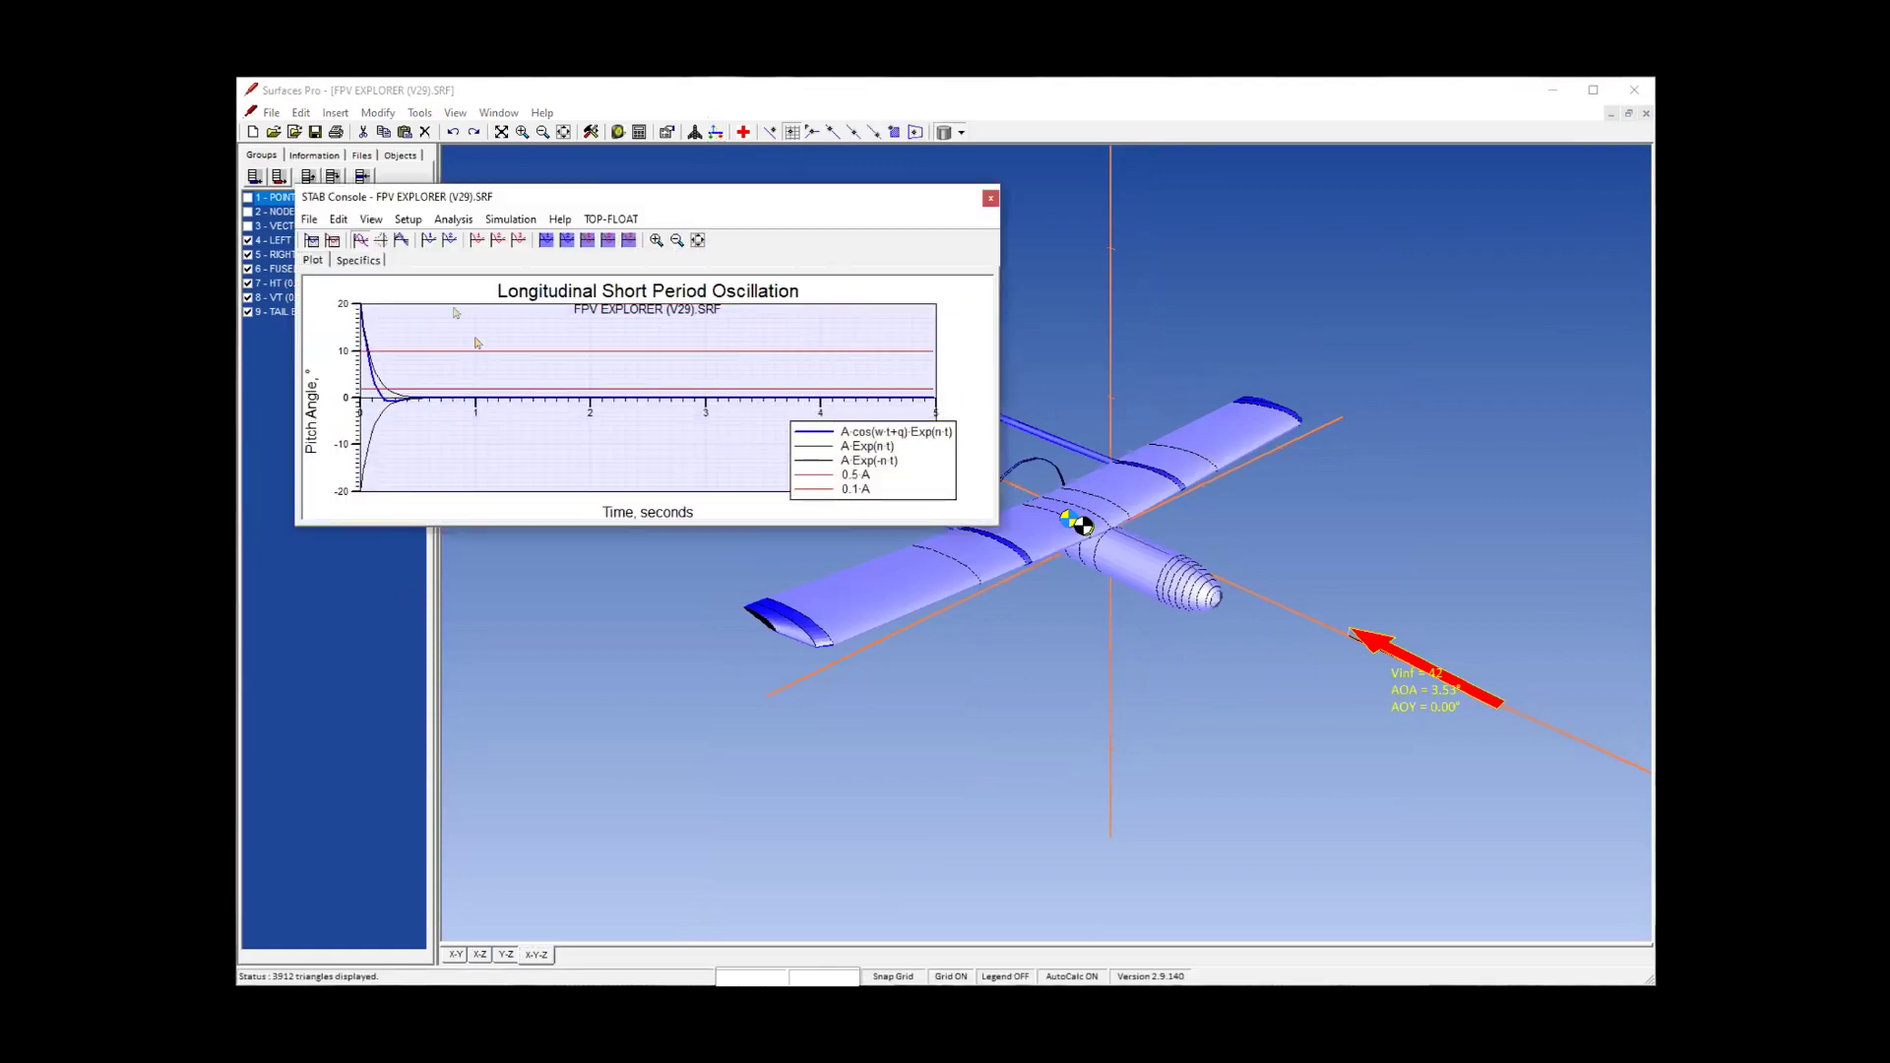
# Plot the Longitudinal Long Period Oscillation (Phugoid) fitted to the axes and enlarge the STAB Console.
pyautogui.click(447, 241)
pyautogui.click(696, 241)
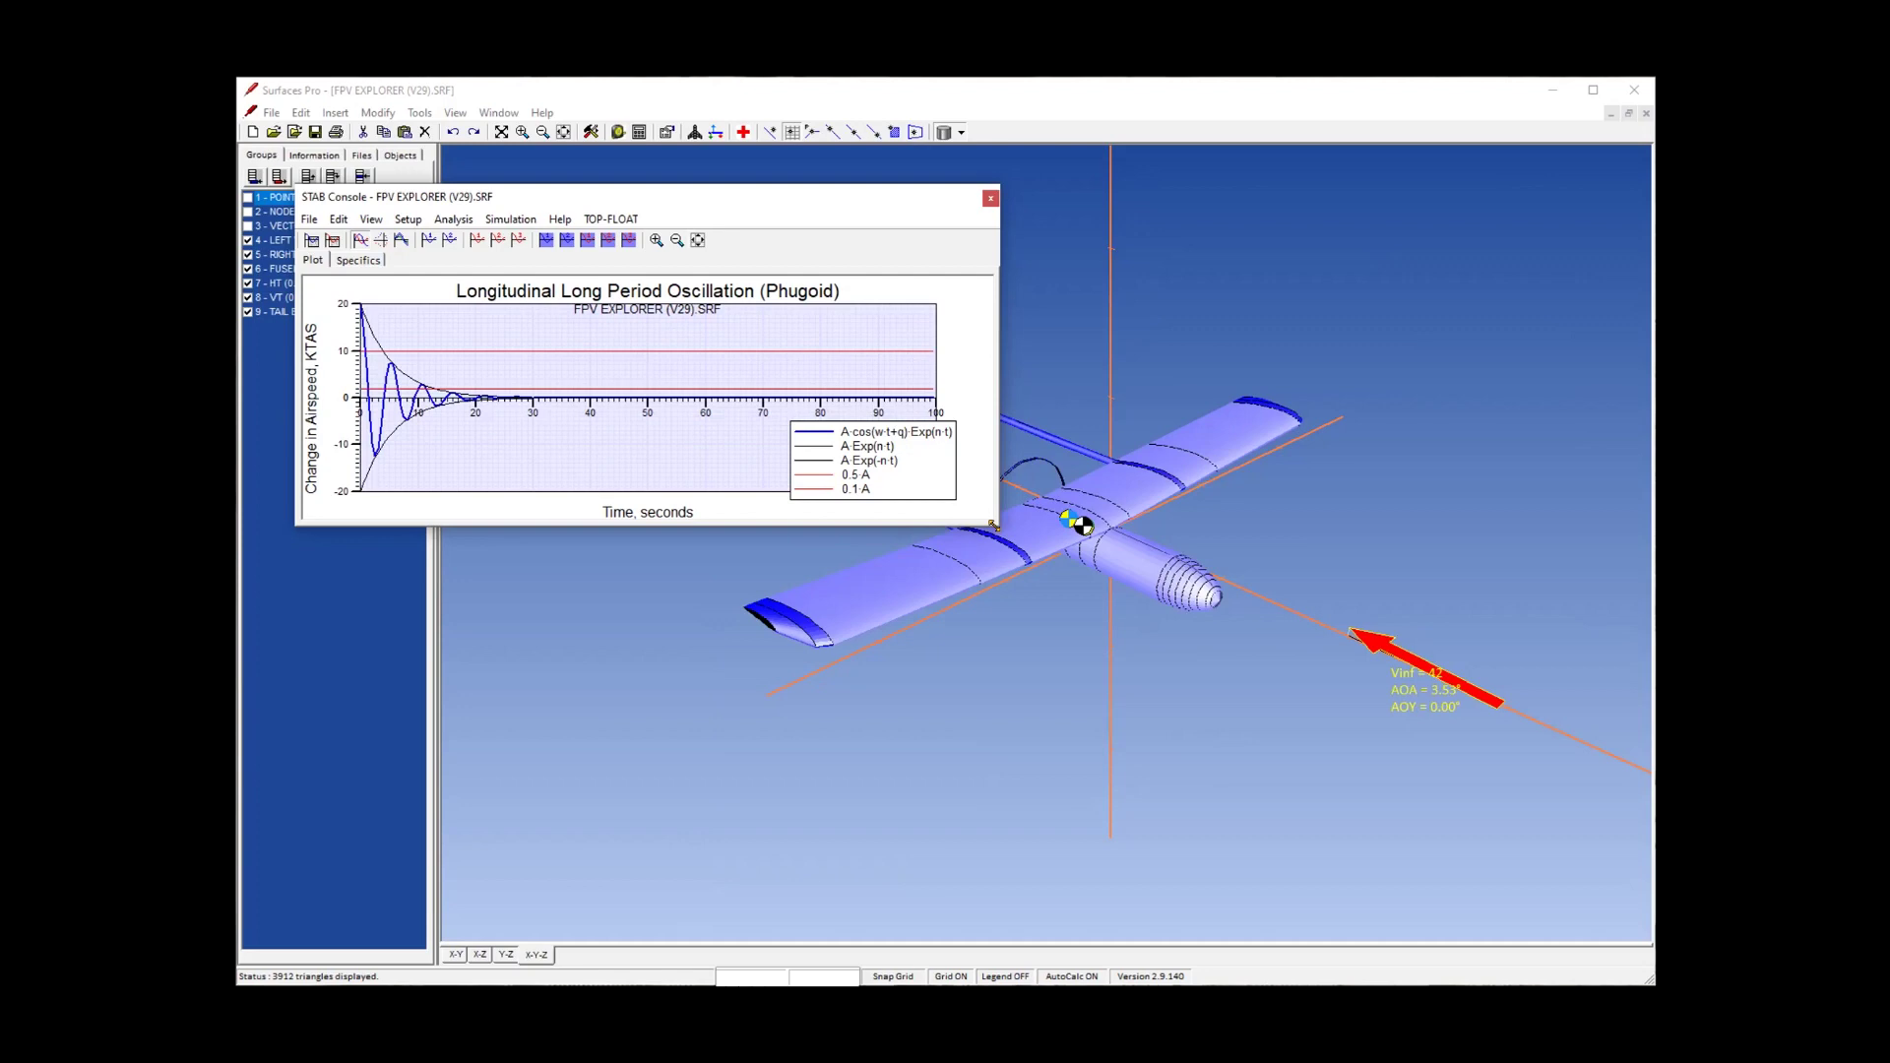
pyautogui.moveTo(993, 525); pyautogui.dragTo(1068, 813)
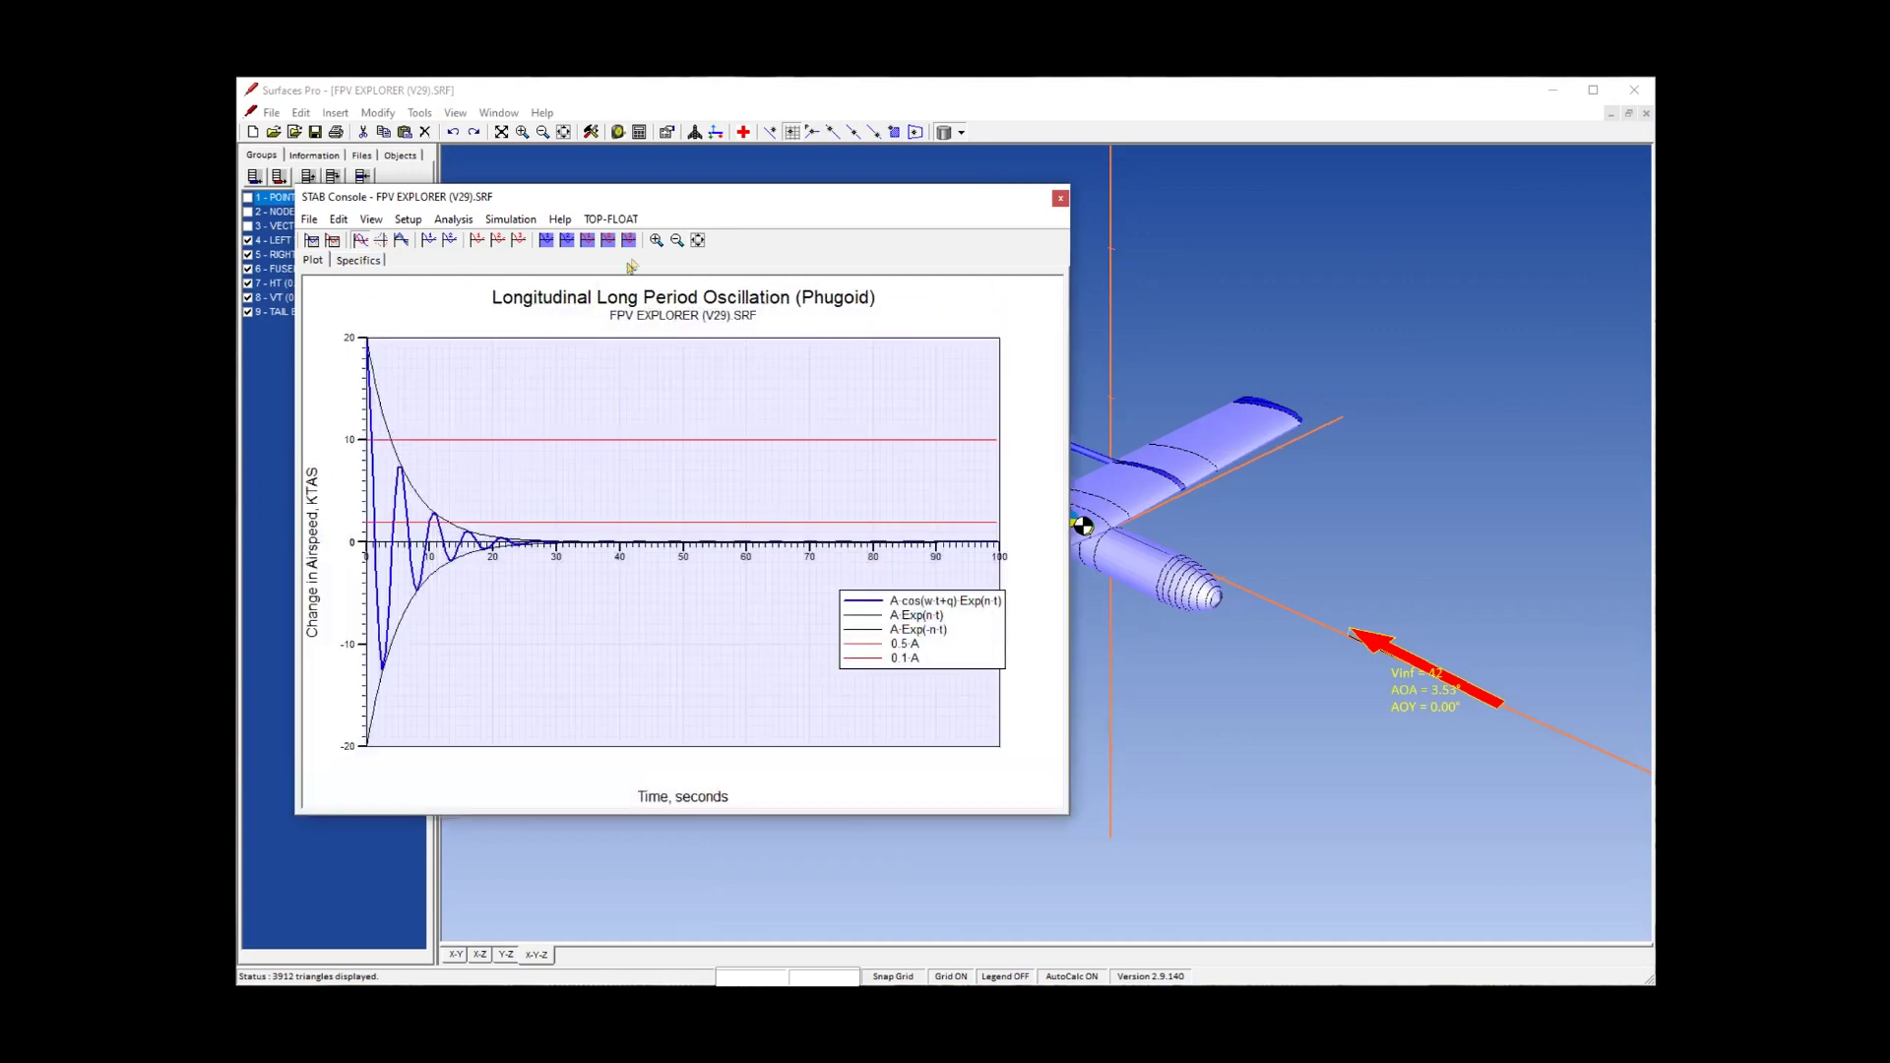
# Plot the Lateral Spiral Convergence, fit it, zoom in on about the first 10 seconds and move the legend clear of the curves.
pyautogui.click(478, 242)
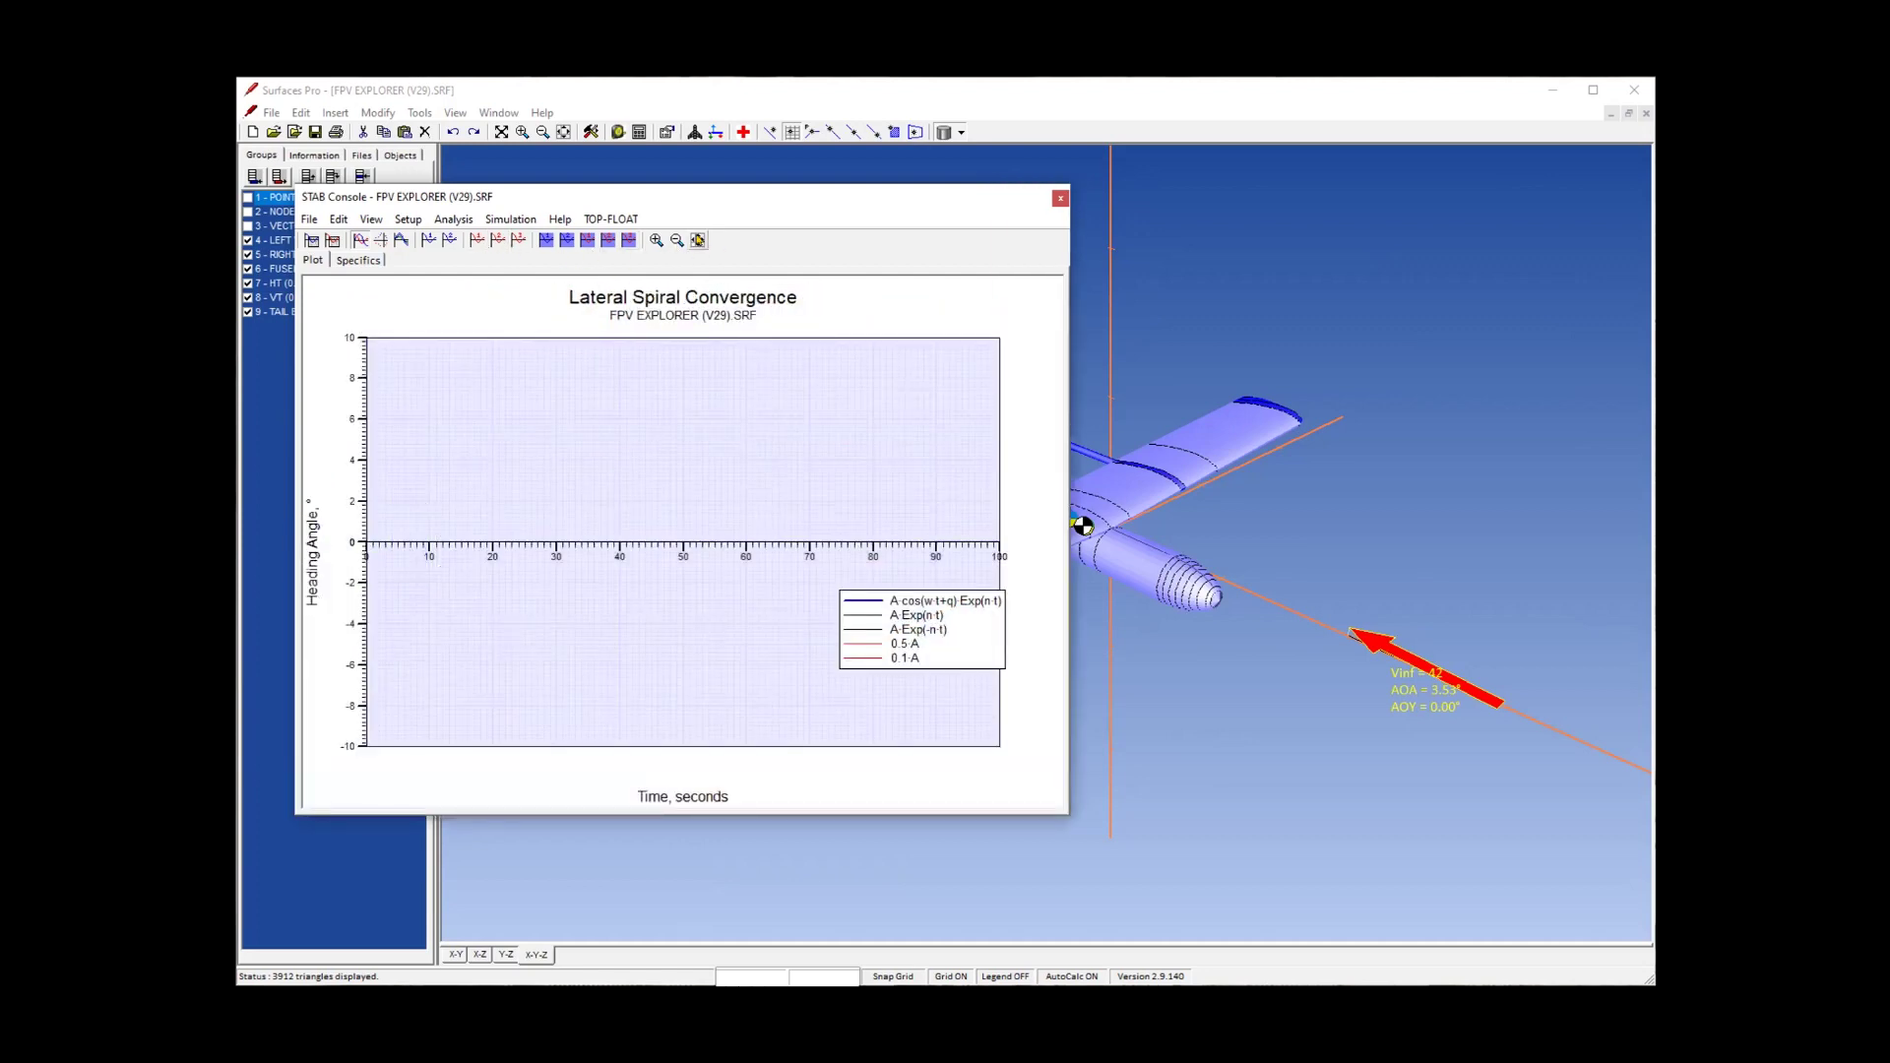
pyautogui.click(697, 241)
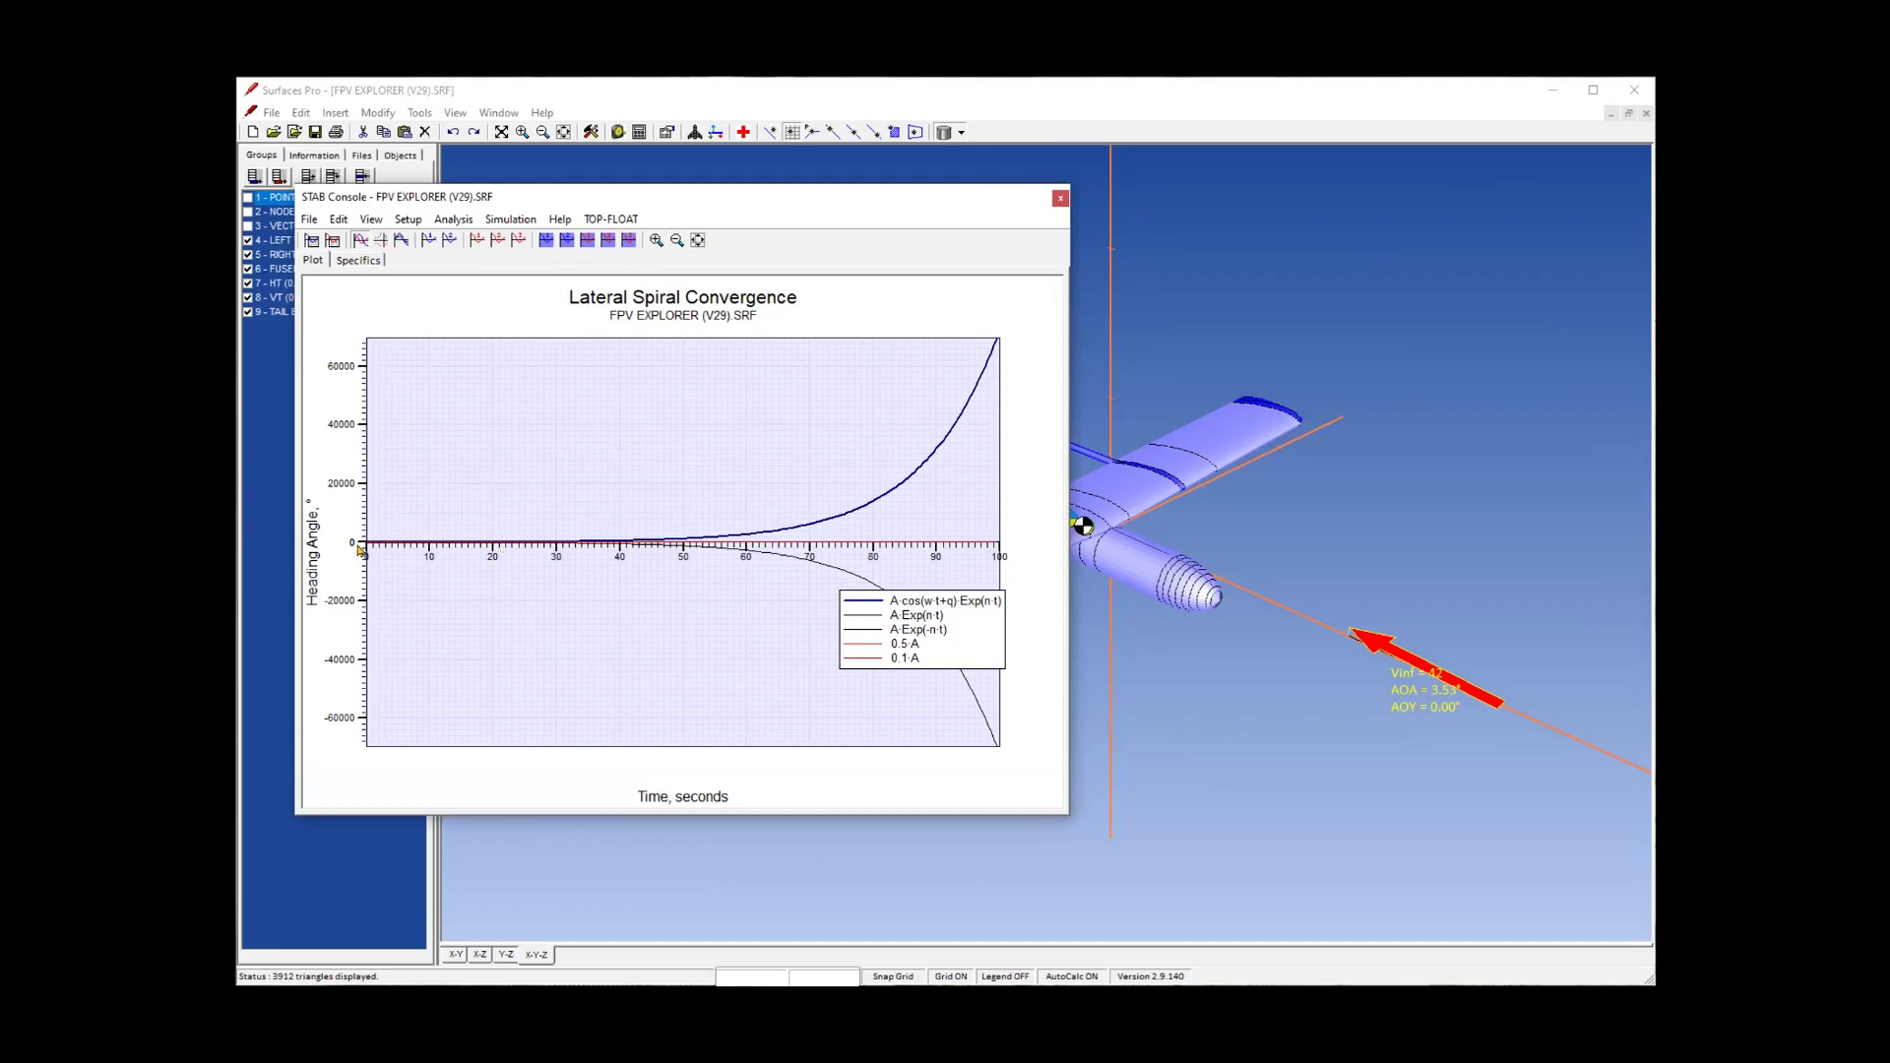
pyautogui.moveTo(352, 530); pyautogui.dragTo(466, 616)
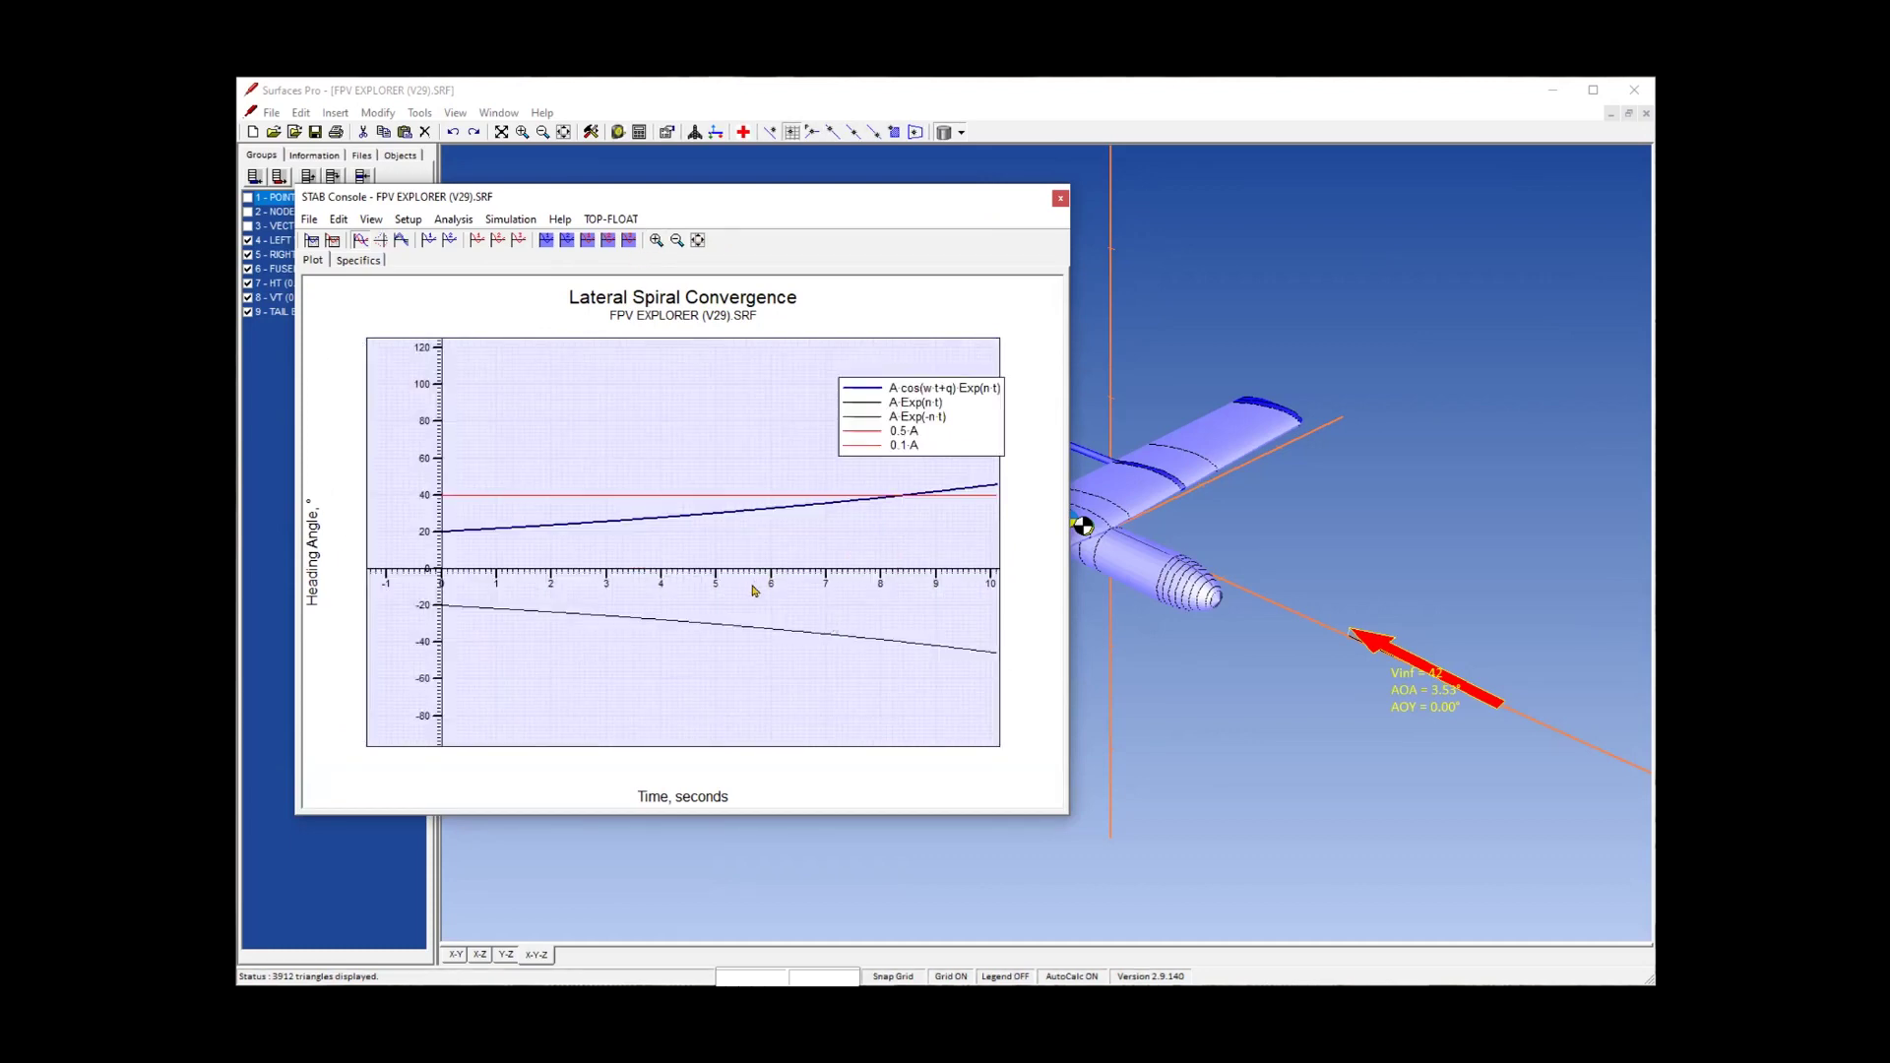
pyautogui.moveTo(873, 436); pyautogui.dragTo(859, 407)
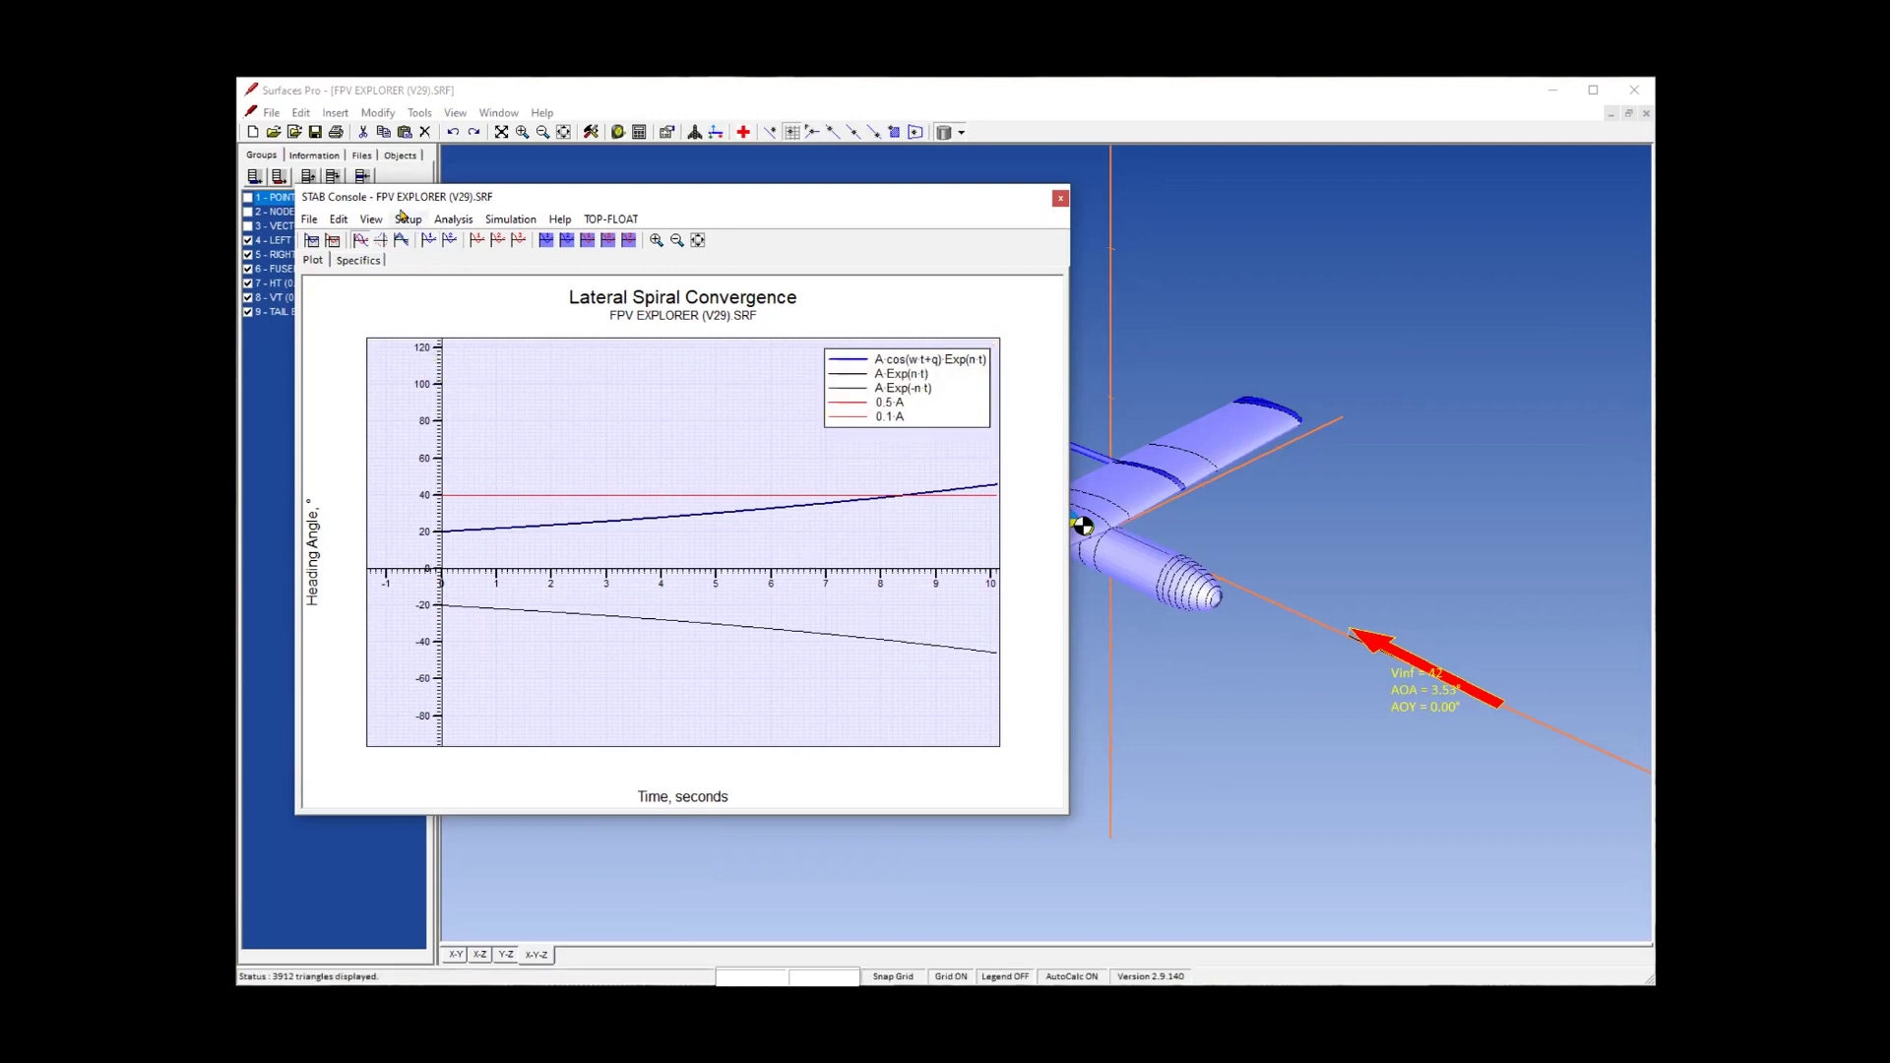
# Reopen the STAB Console with the Lateral Oscillation (Dutch Roll) plot shown over its full time range.
pyautogui.click(400, 240)
pyautogui.click(696, 241)
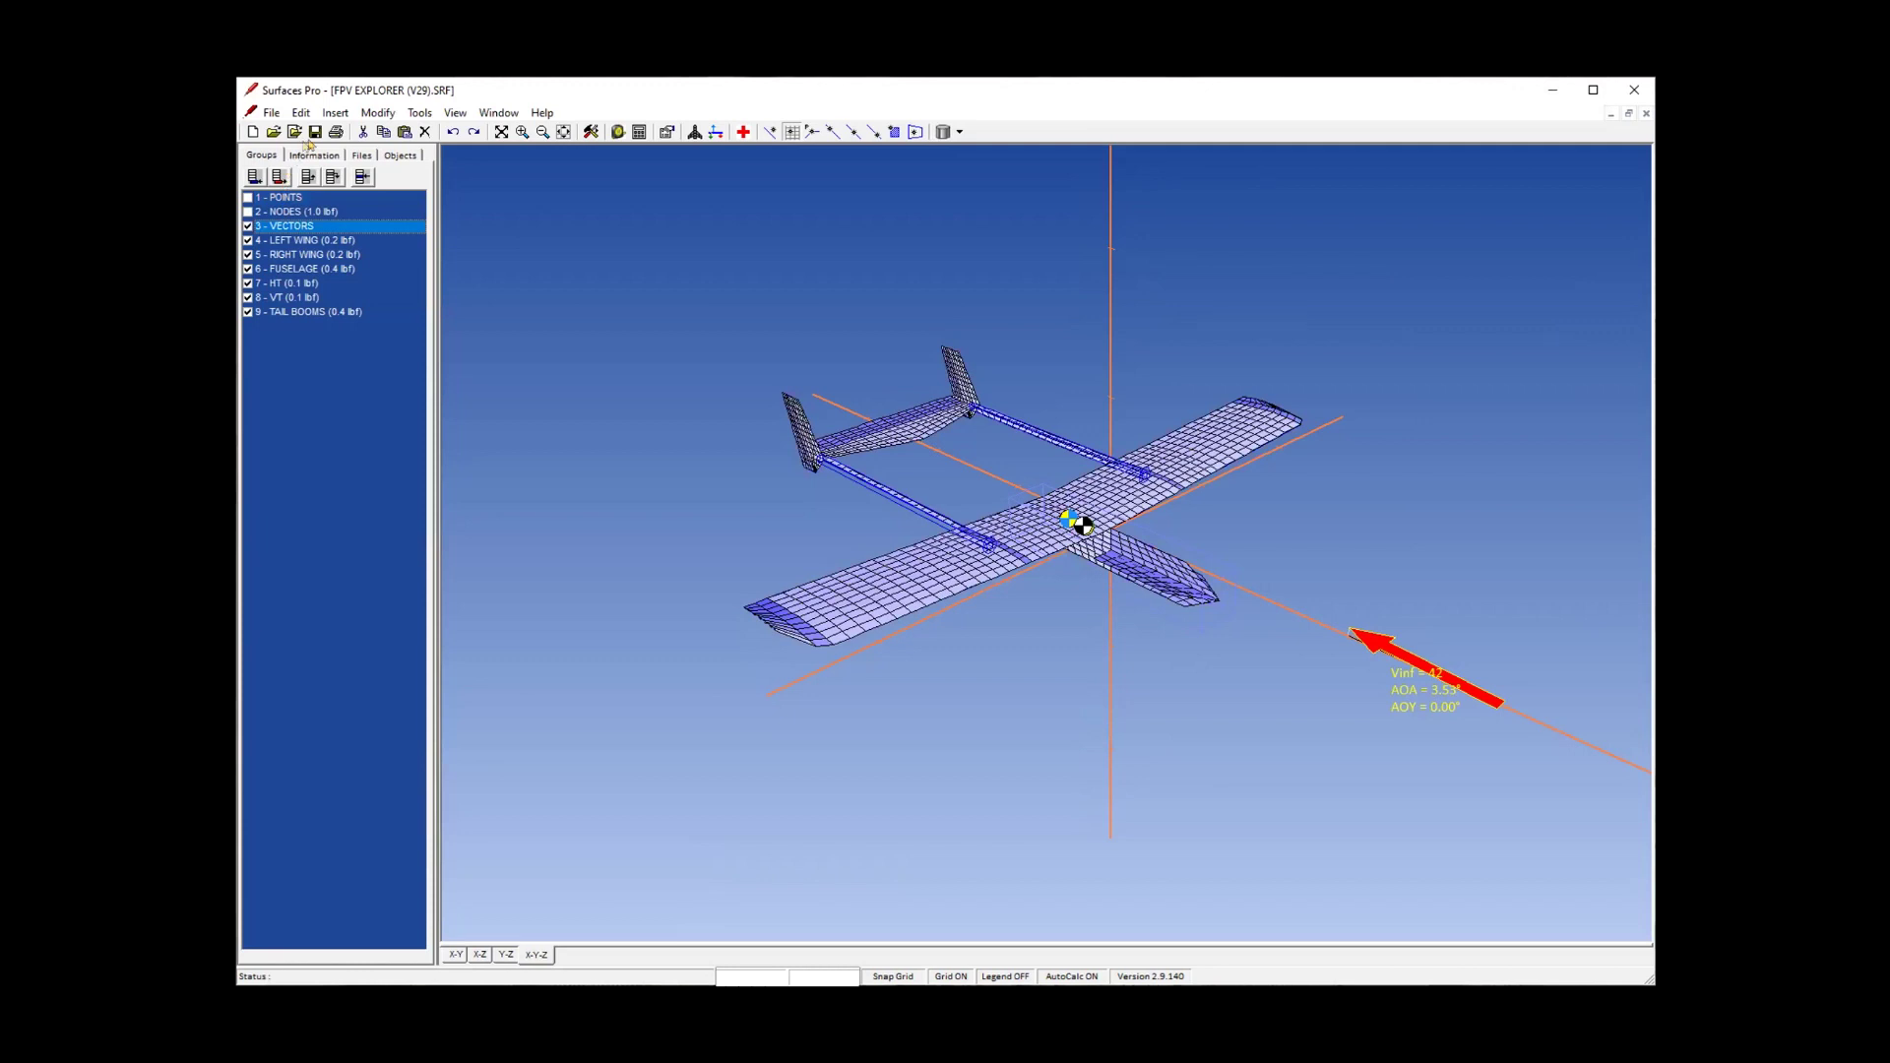
pyautogui.click(314, 132)
pyautogui.click(716, 131)
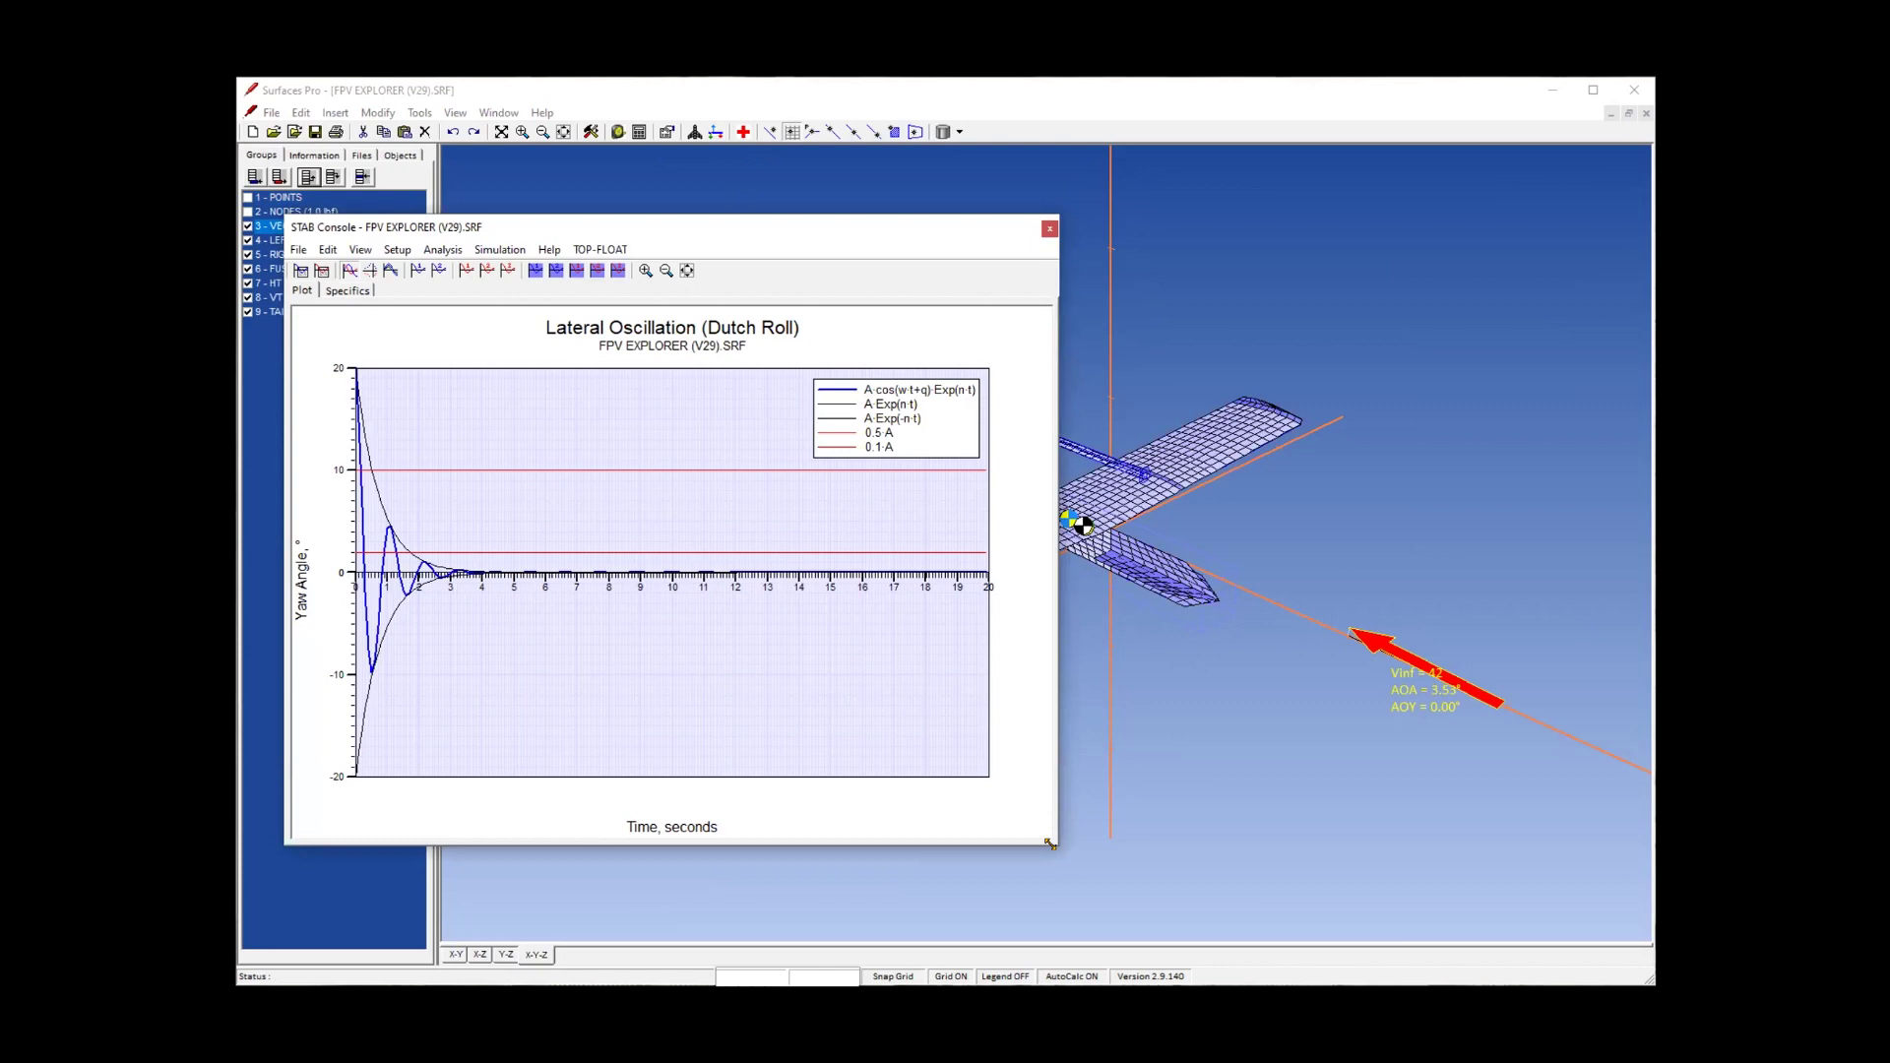
# Shrink the STAB Console, move it clear of the aircraft and run the Dutch roll mode simulation.
pyautogui.moveTo(1049, 843); pyautogui.dragTo(773, 567)
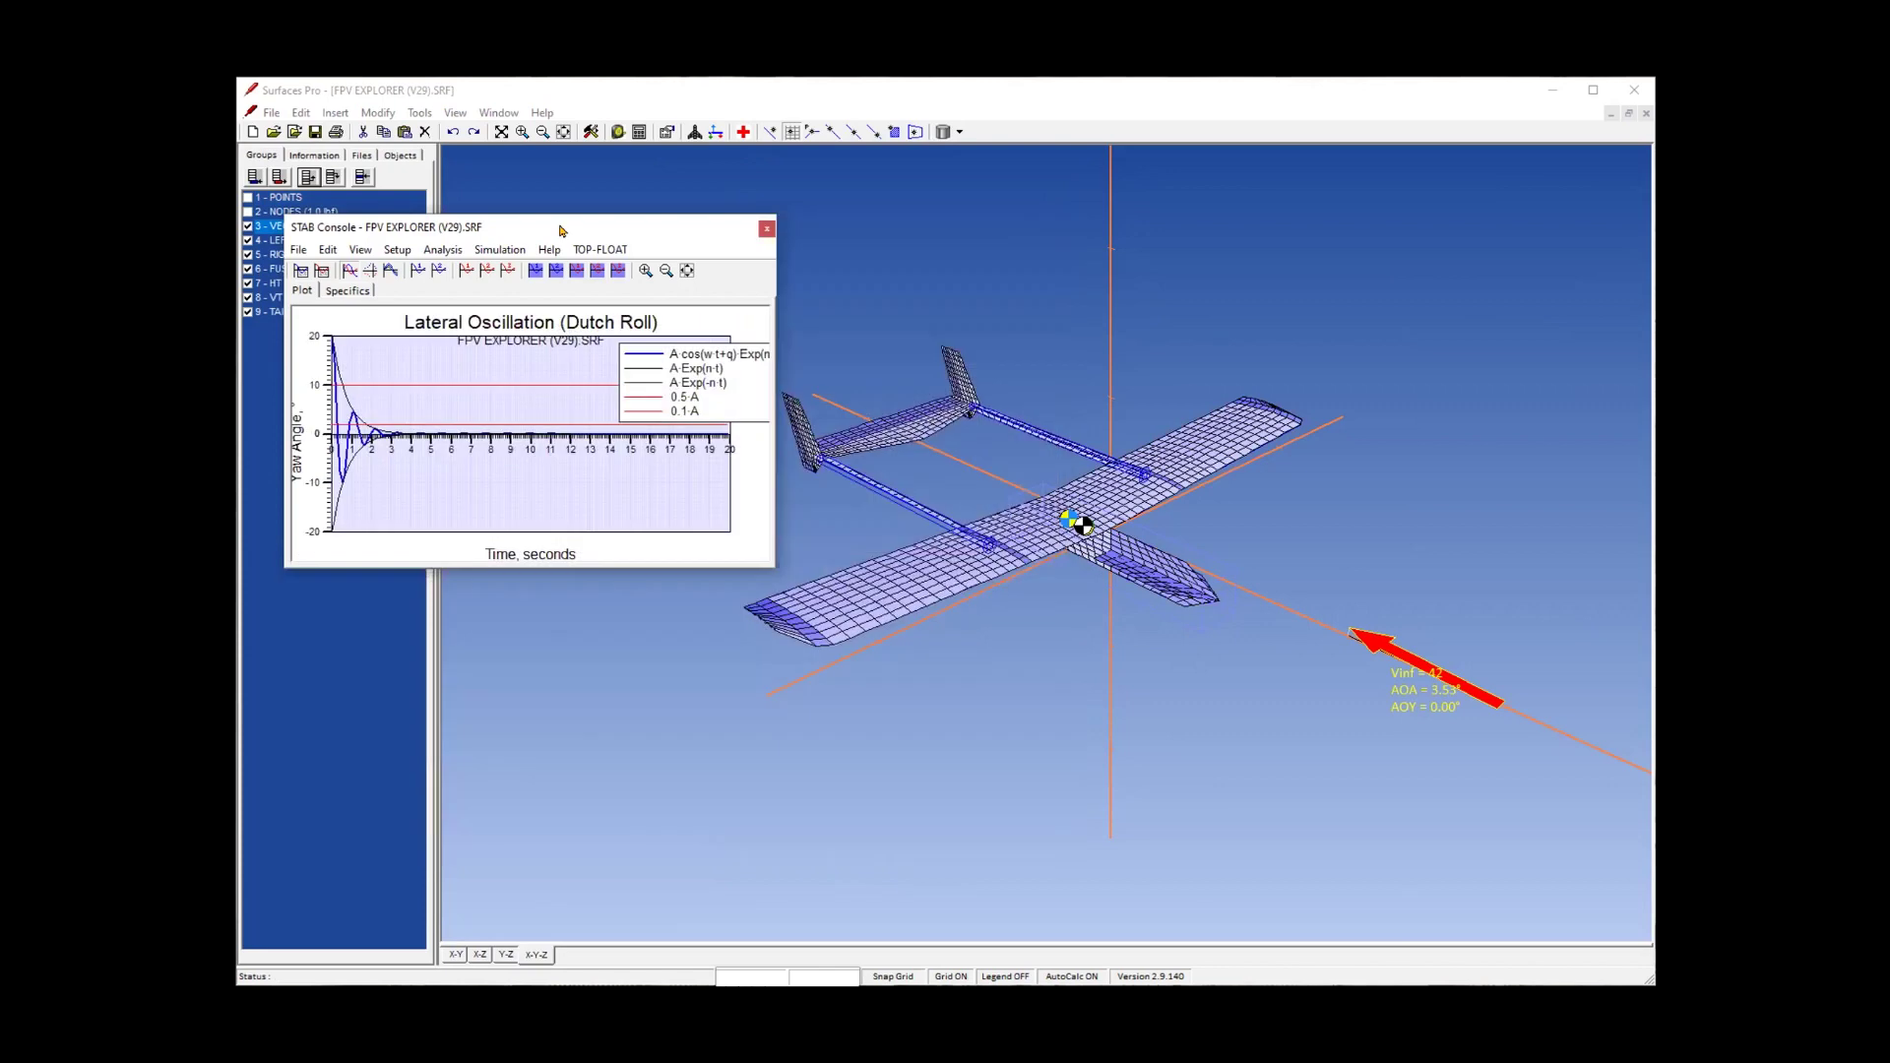
pyautogui.moveTo(551, 227); pyautogui.dragTo(525, 119)
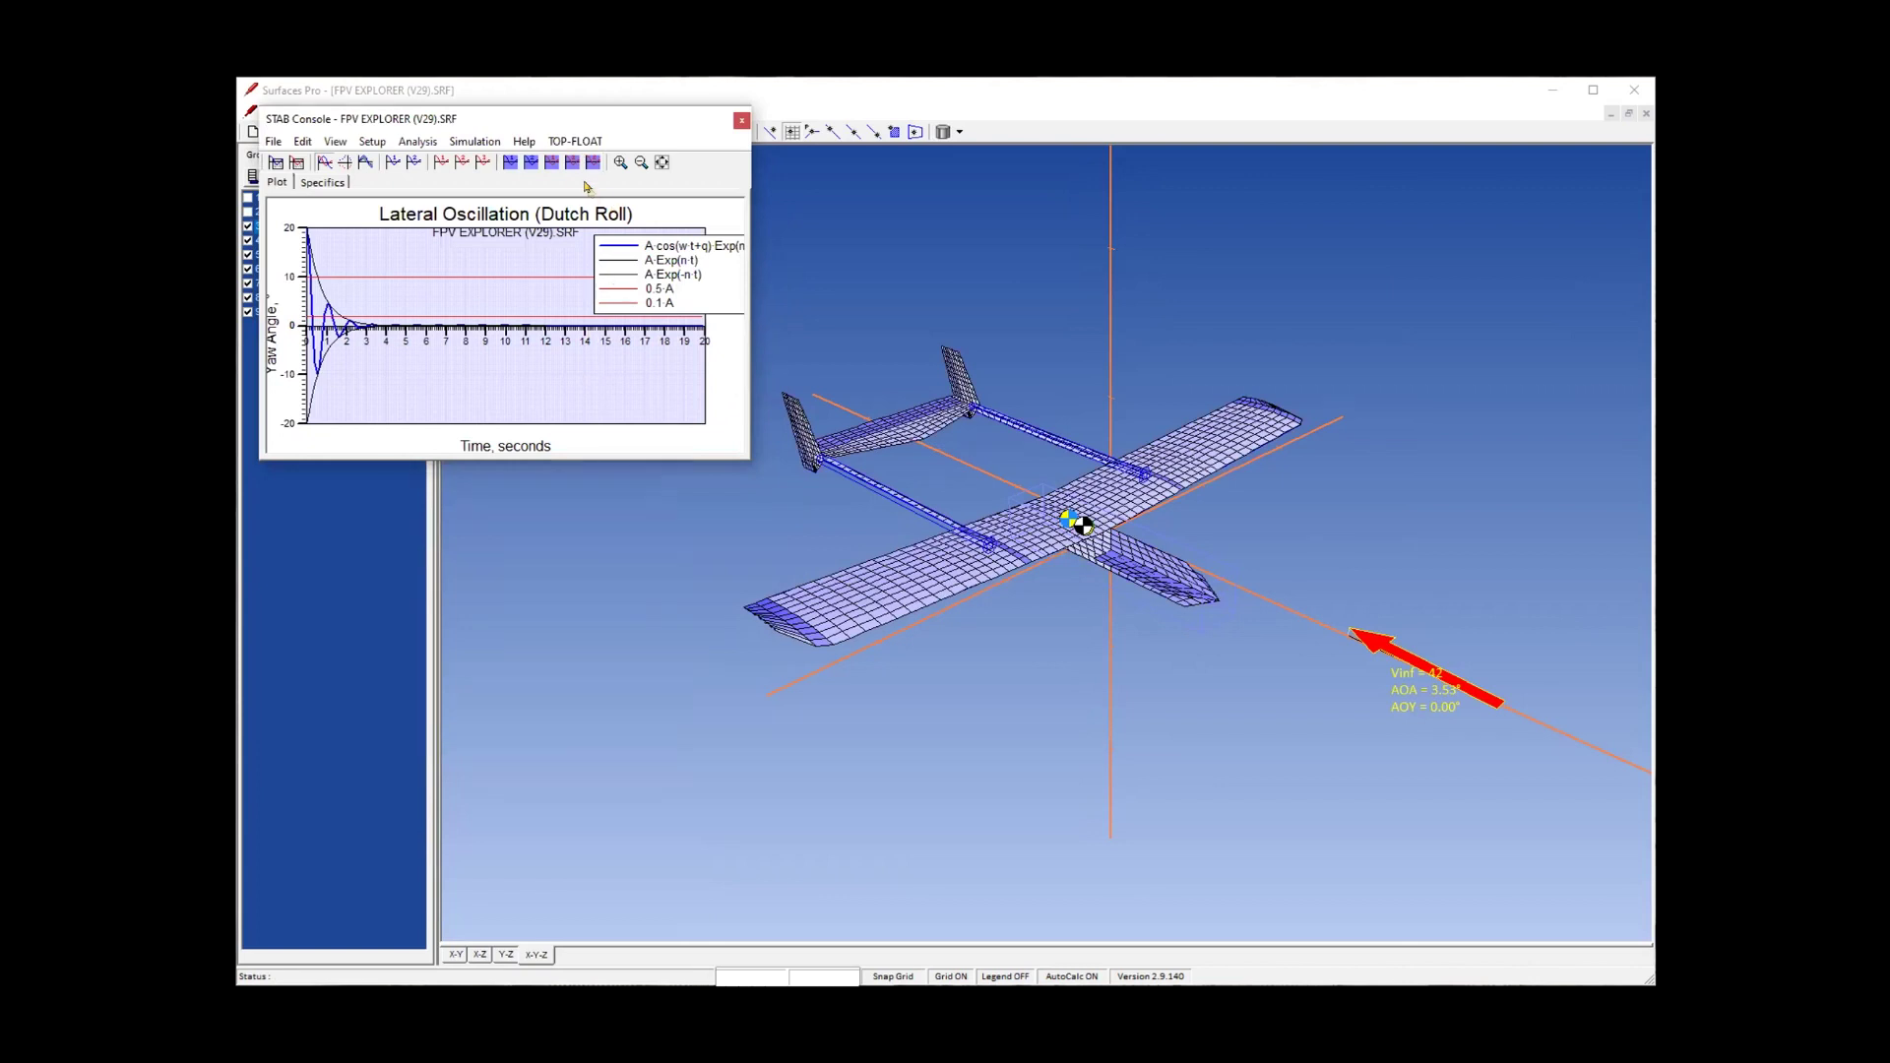
pyautogui.click(594, 162)
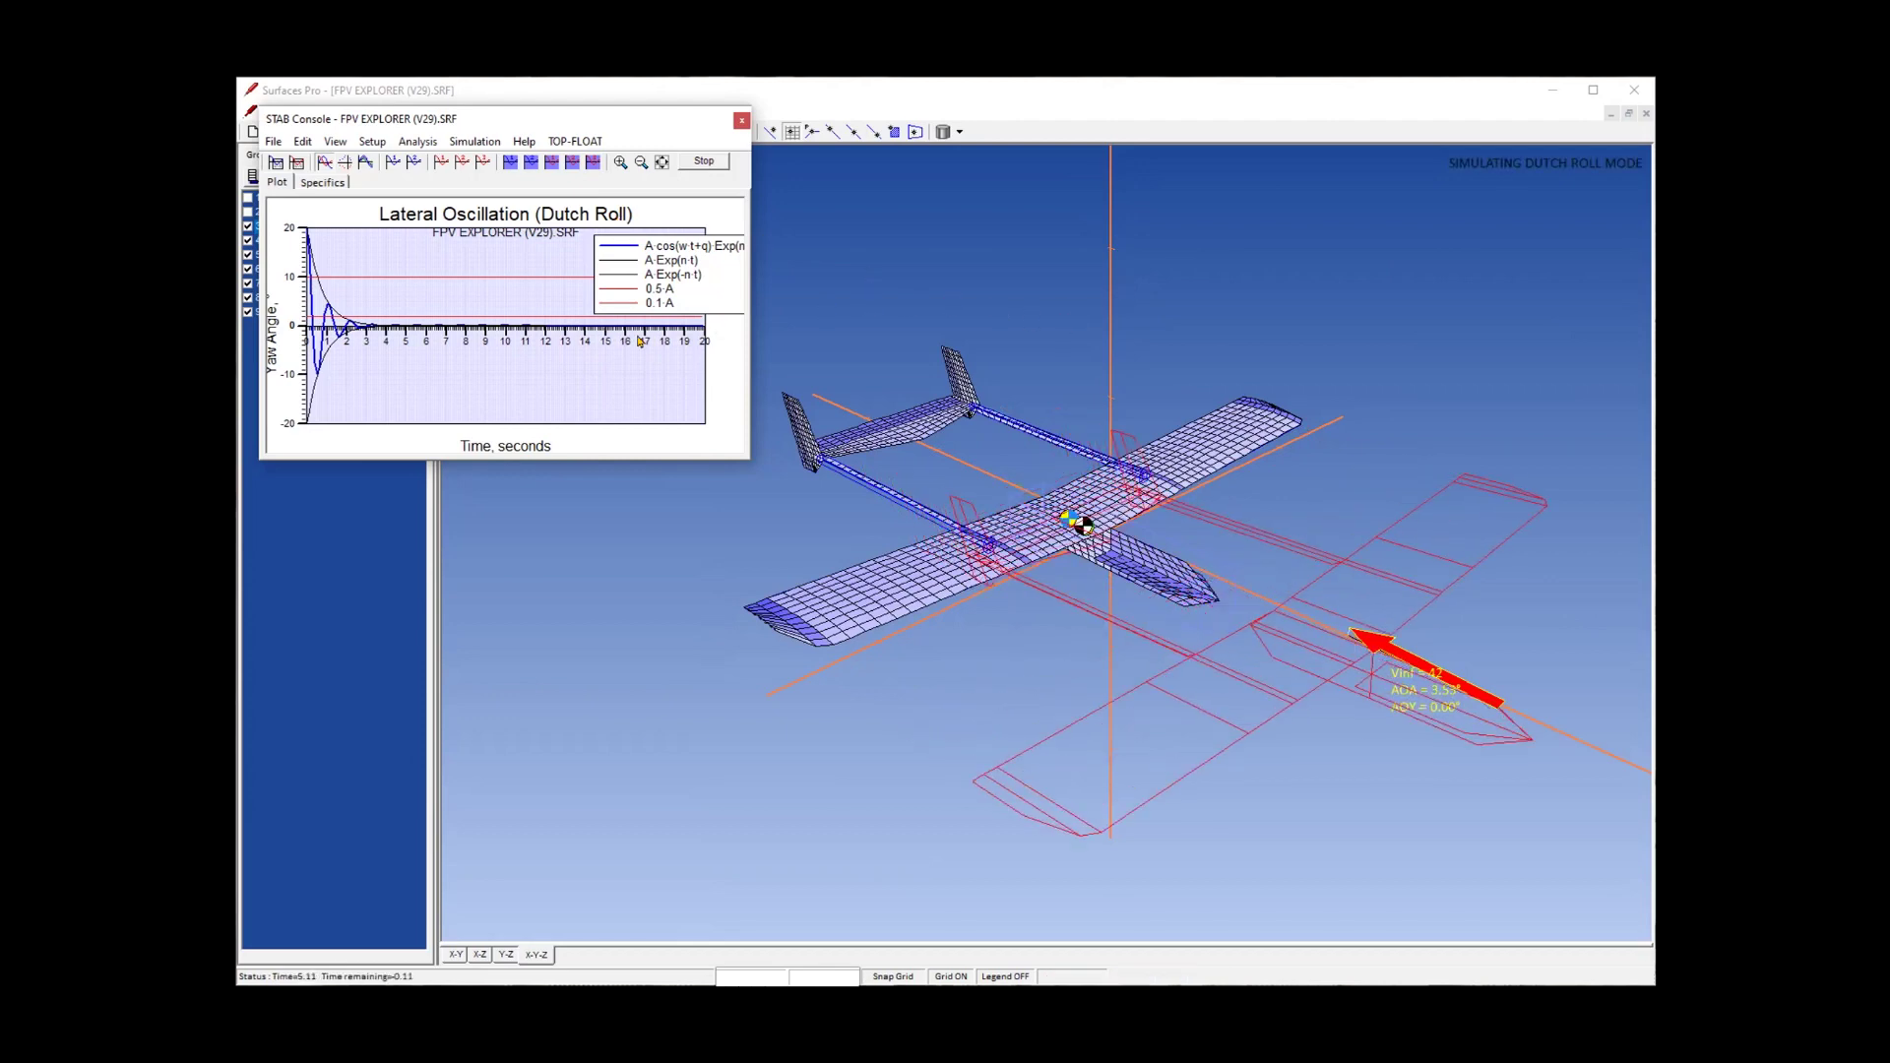
# Run the remaining dynamic stability simulation offered after Dutch roll in the STAB Console.
pyautogui.click(595, 163)
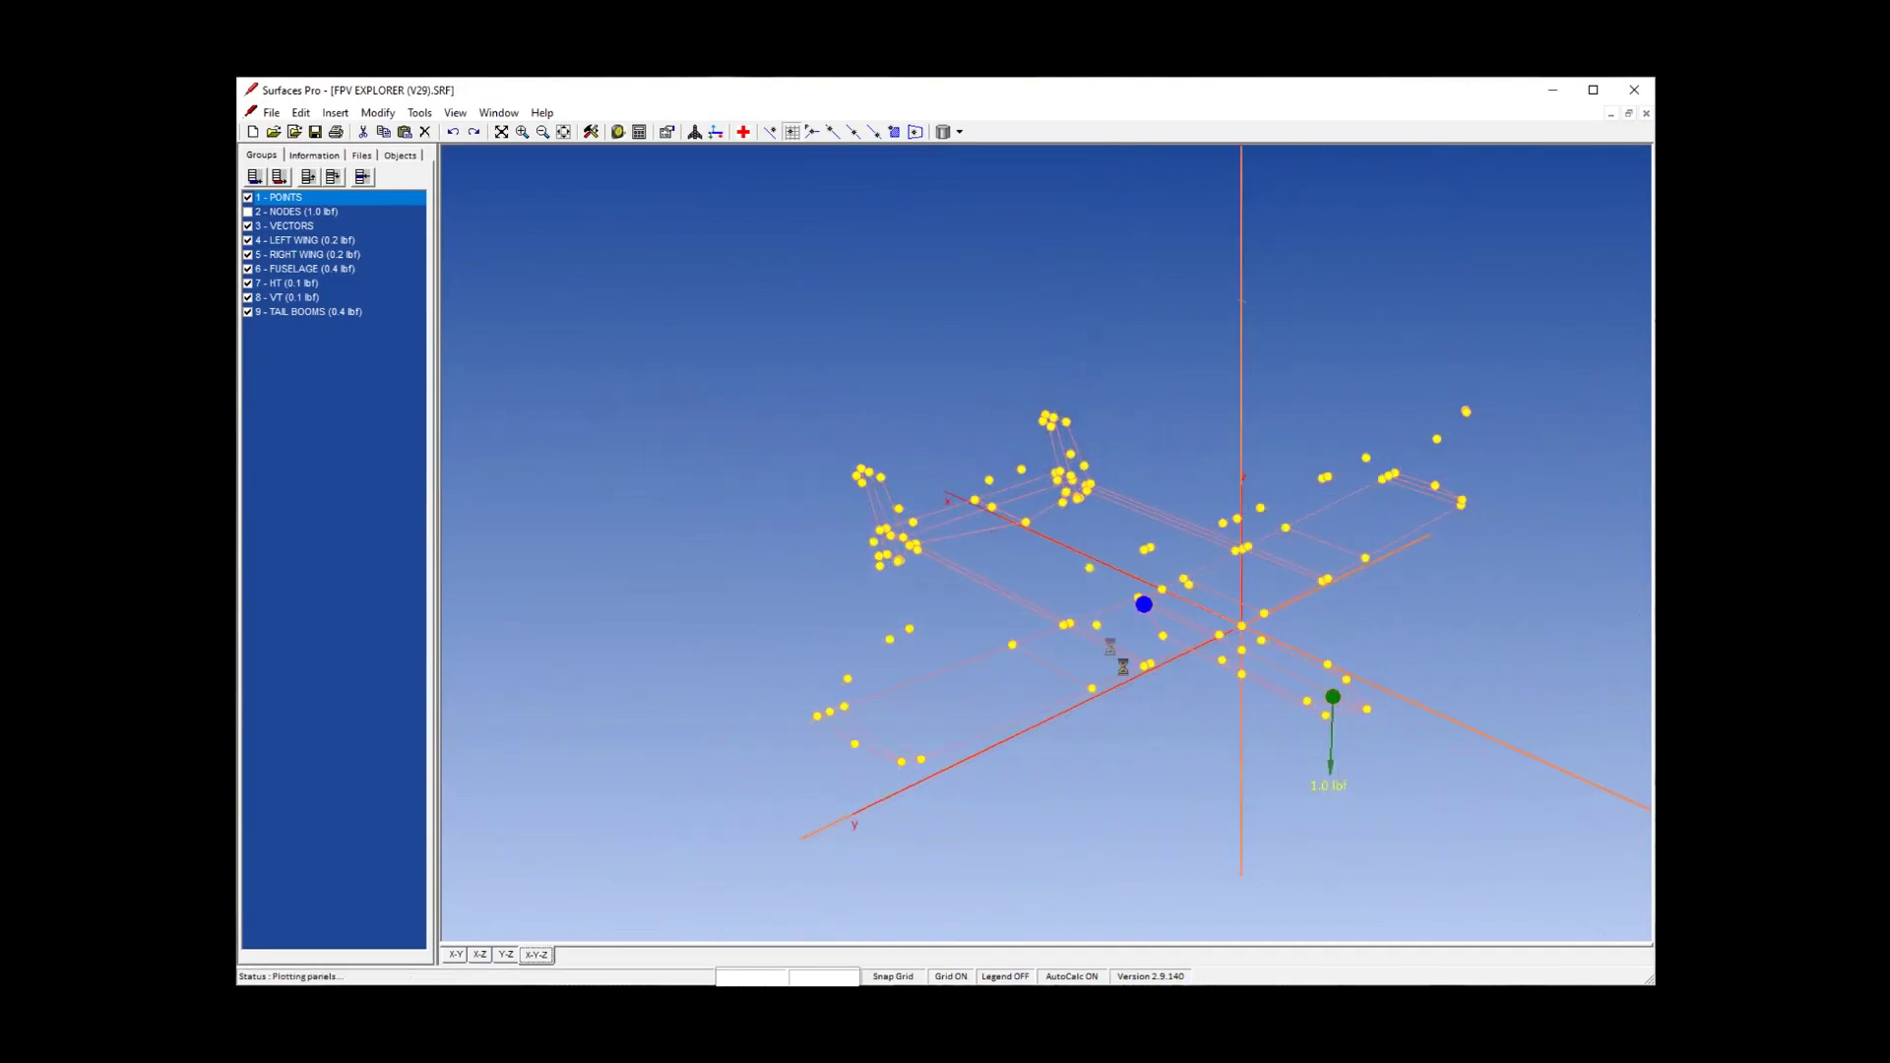
# Create a group named STREAMERS for the wingtip and tail points, and hide the POINTS group.
pyautogui.rightClick(345, 424)
pyautogui.click(368, 437)
pyautogui.write('STREAMERS')
pyautogui.press('Return')
pyautogui.rightClick(368, 438)
pyautogui.click(418, 489)
pyautogui.click(482, 411)
pyautogui.click(502, 511)
pyautogui.click(248, 197)
pyautogui.click(760, 569)
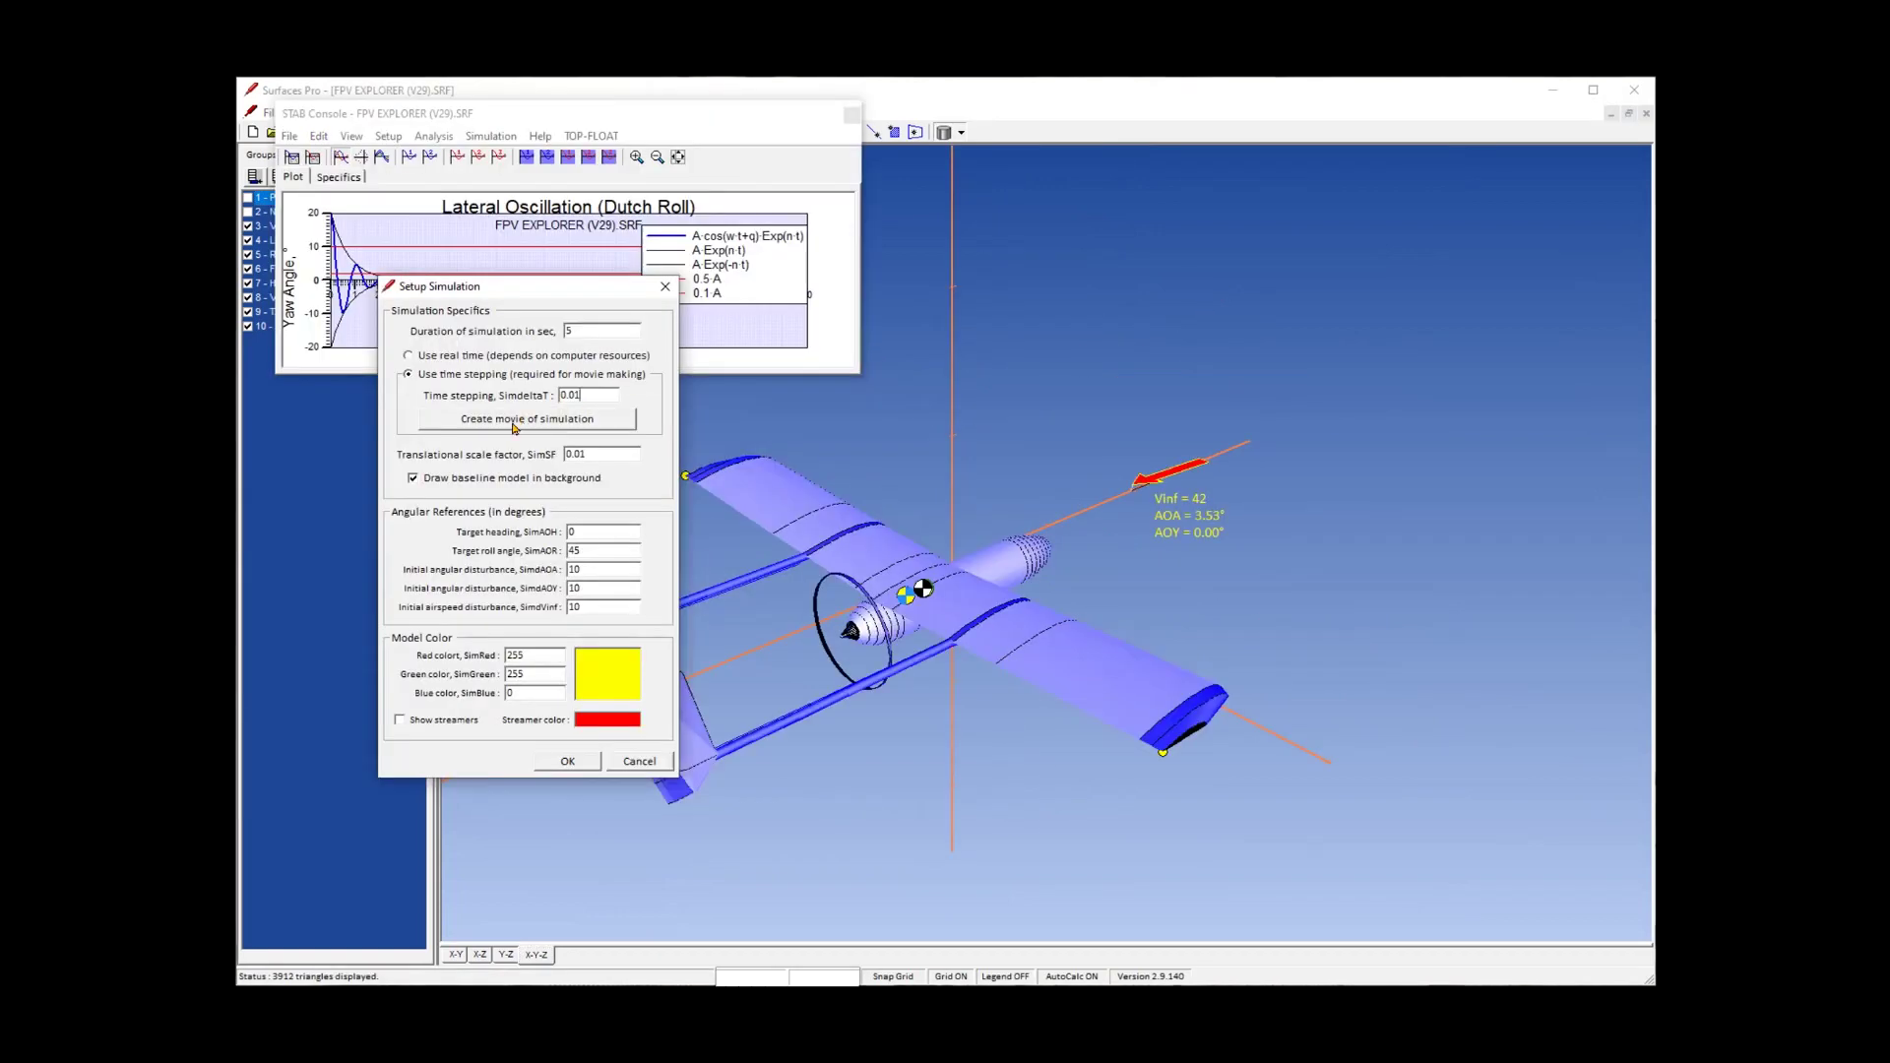
# Enable movie creation and streamers in the simulation setup, and start the stability simulation with its movie being created.
pyautogui.click(513, 423)
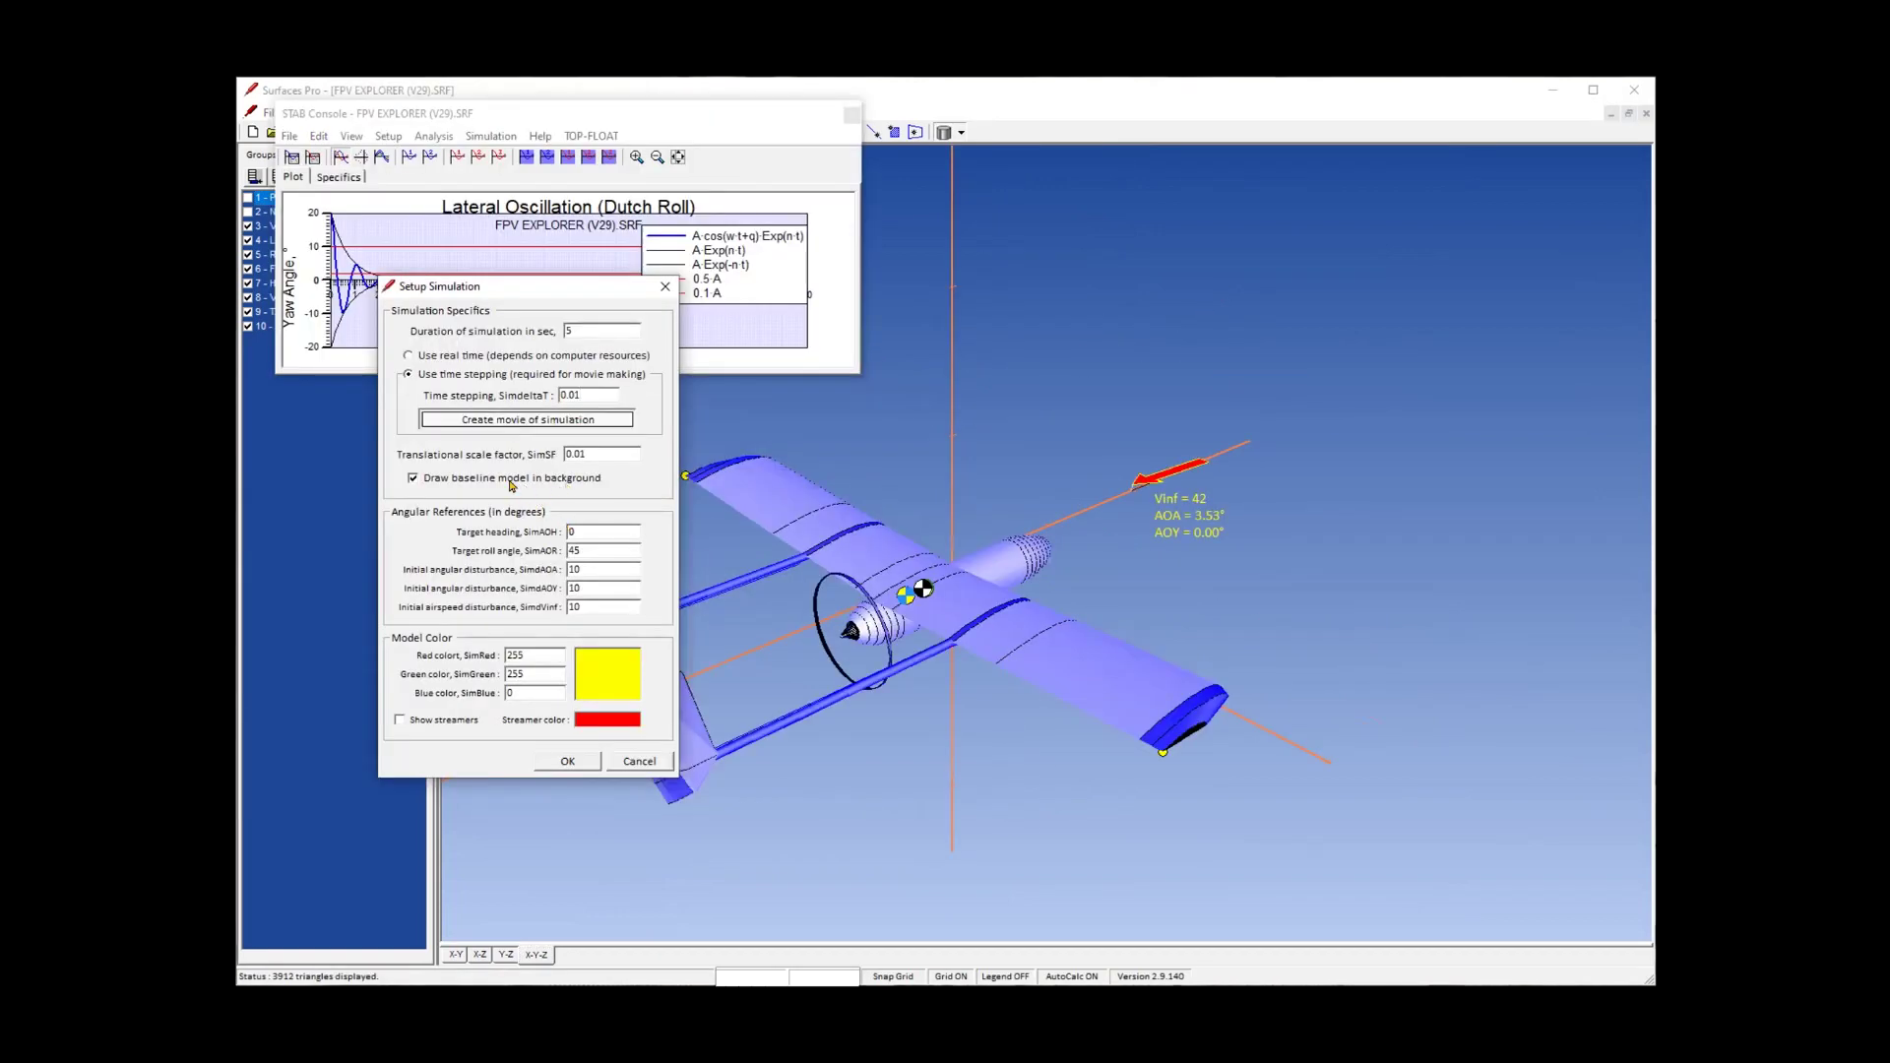
pyautogui.click(448, 722)
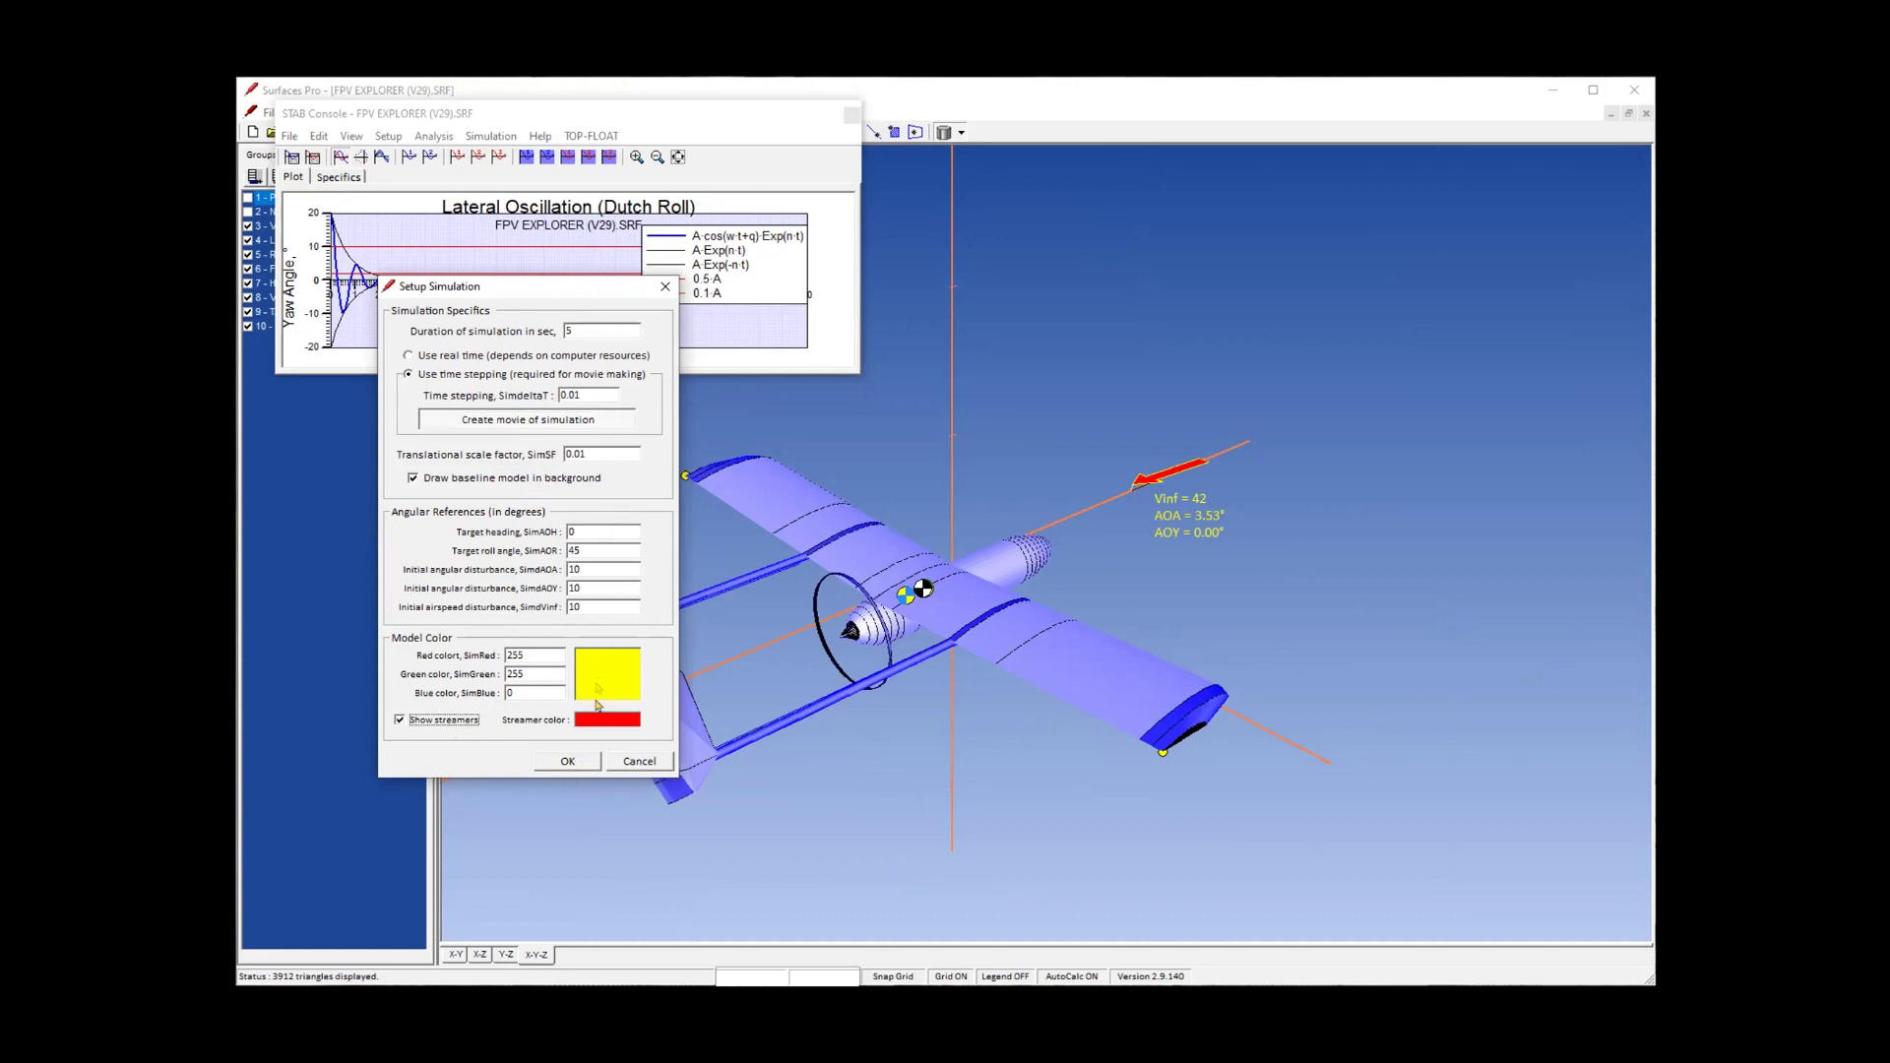
pyautogui.click(569, 760)
pyautogui.click(609, 160)
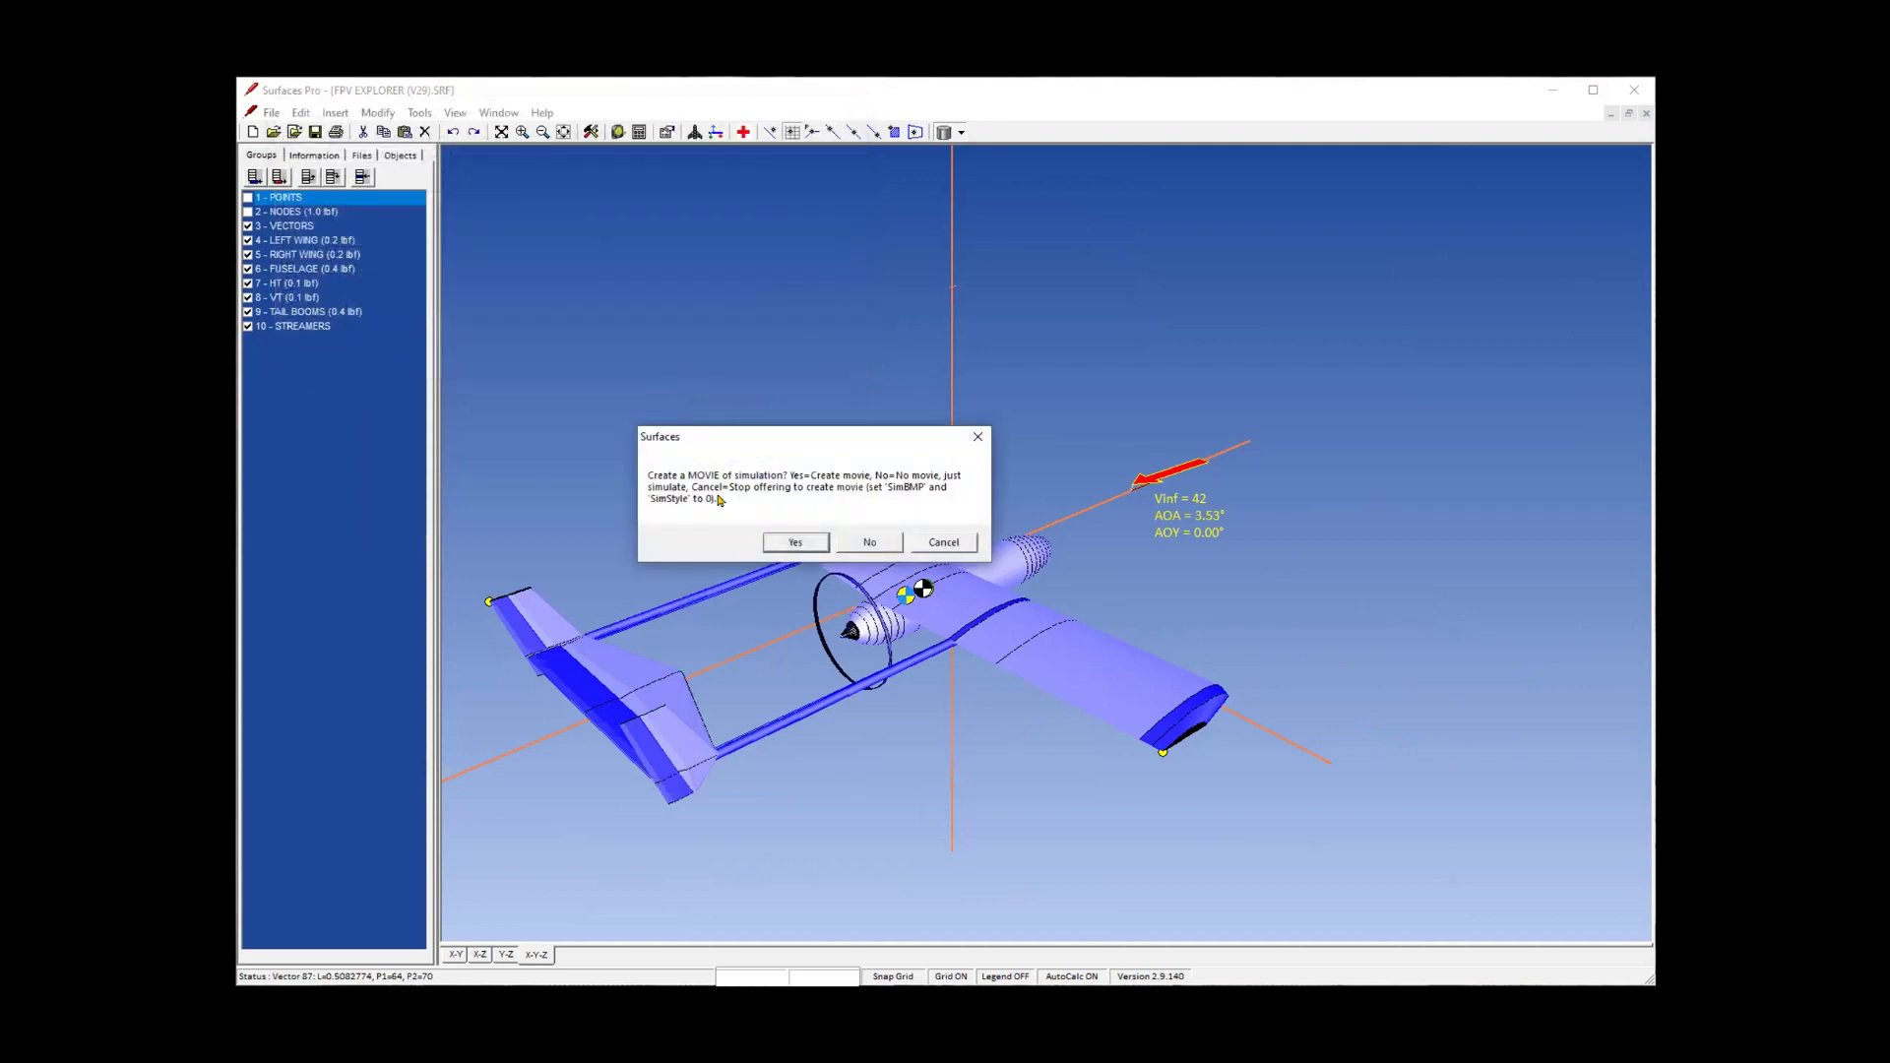
pyautogui.click(791, 547)
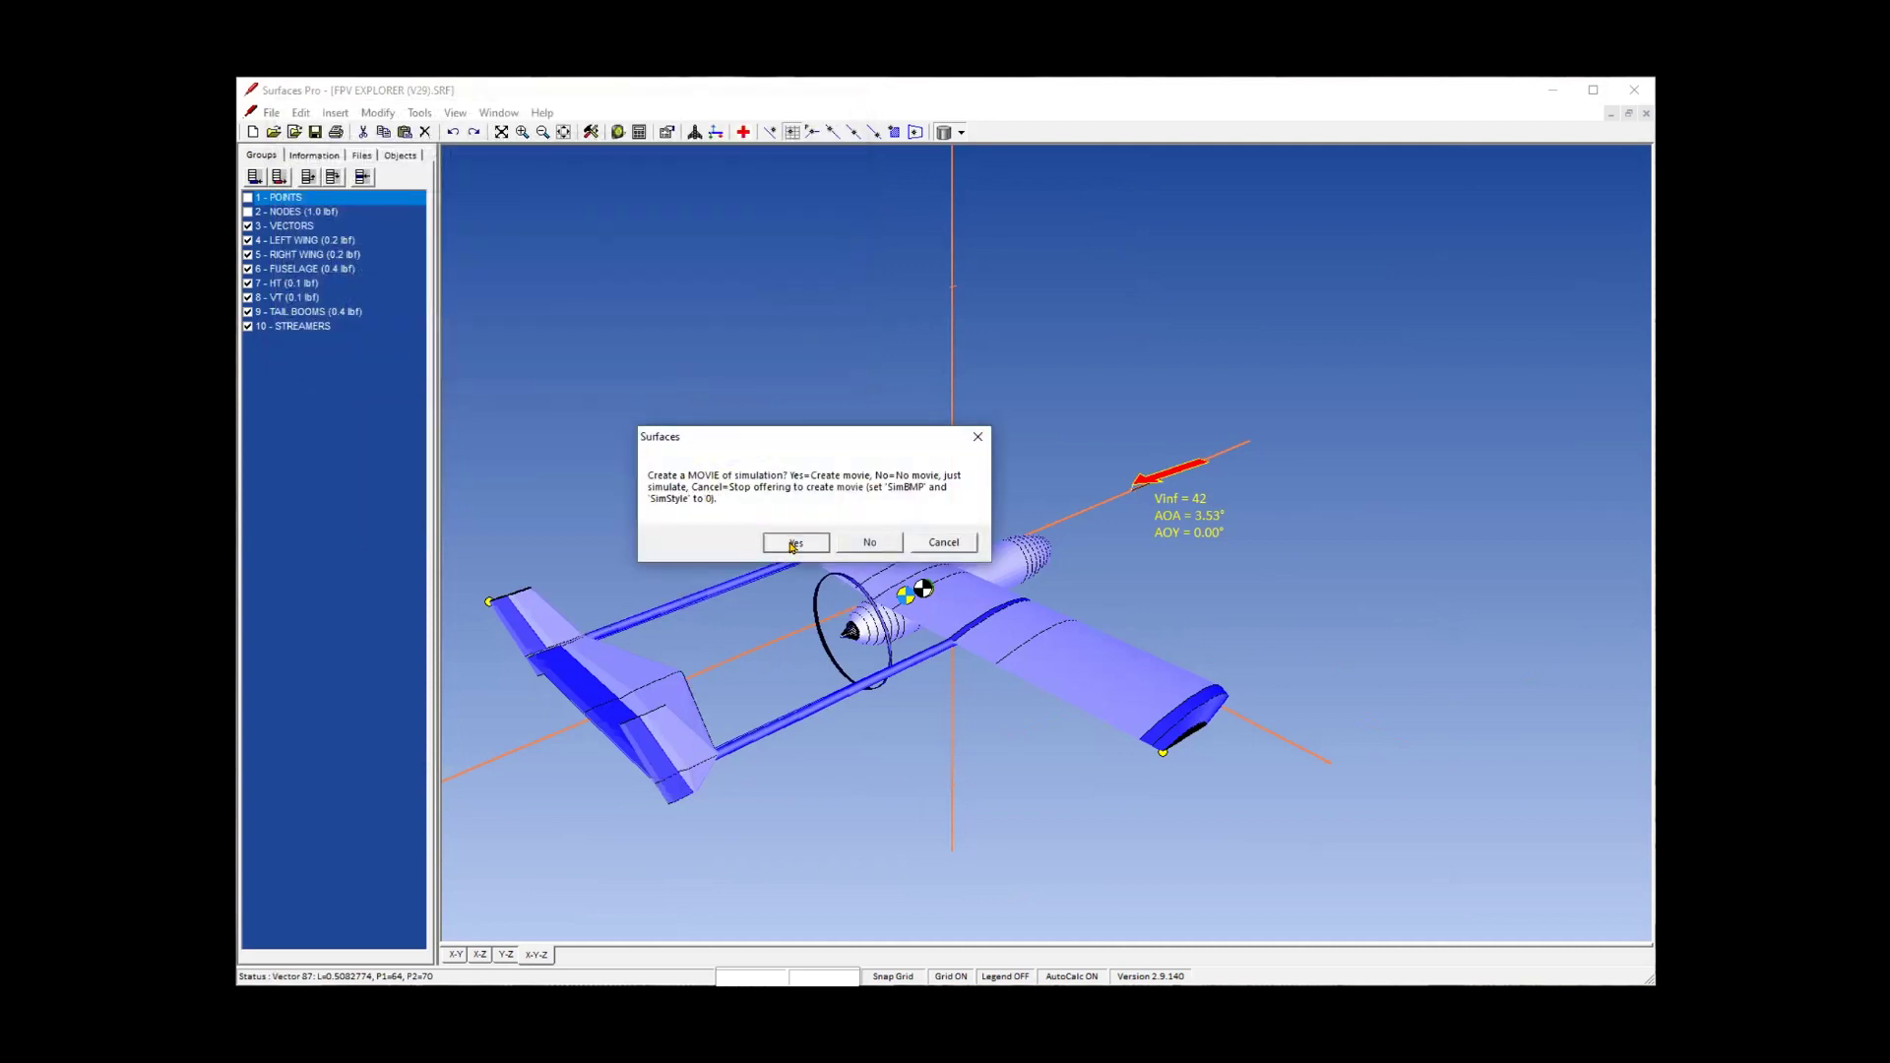